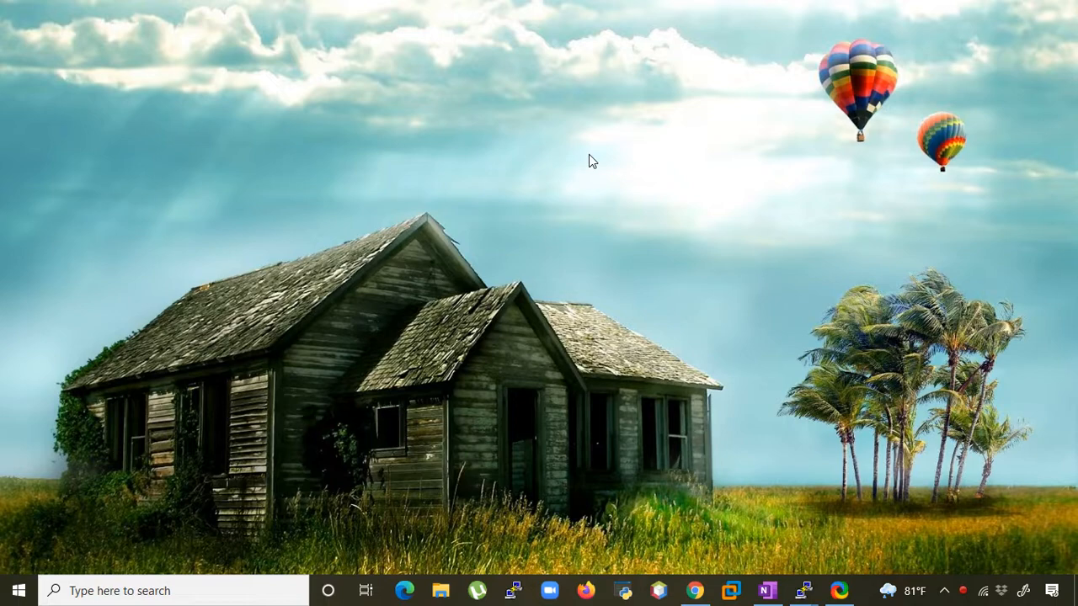
# - Switch to the Azure portal in the browser and examine the status and public IP addresses in the virtual machines list
pyautogui.click(766, 590)
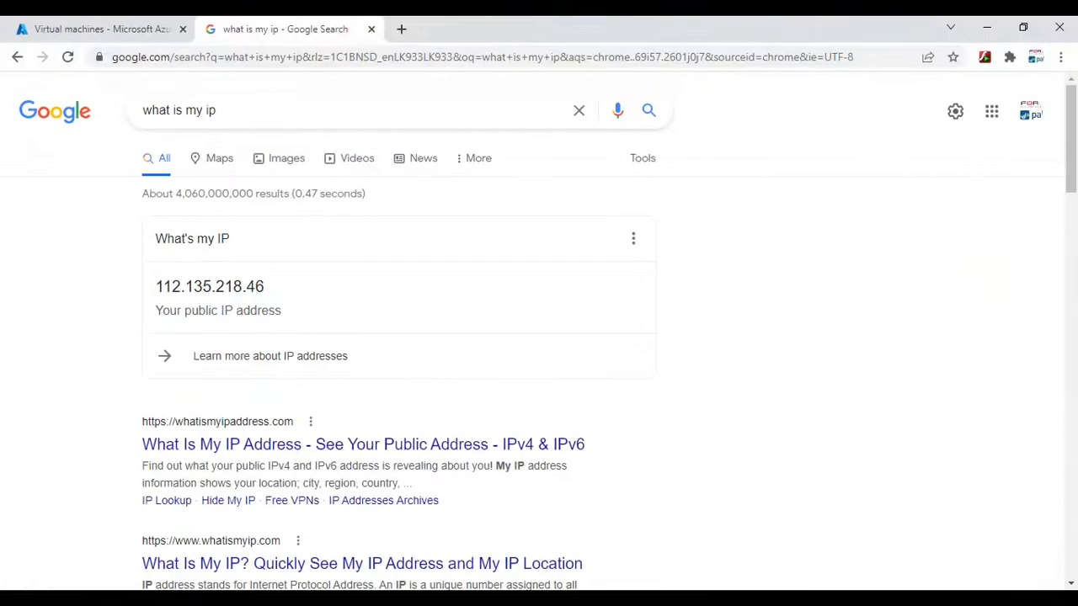
pyautogui.click(128, 30)
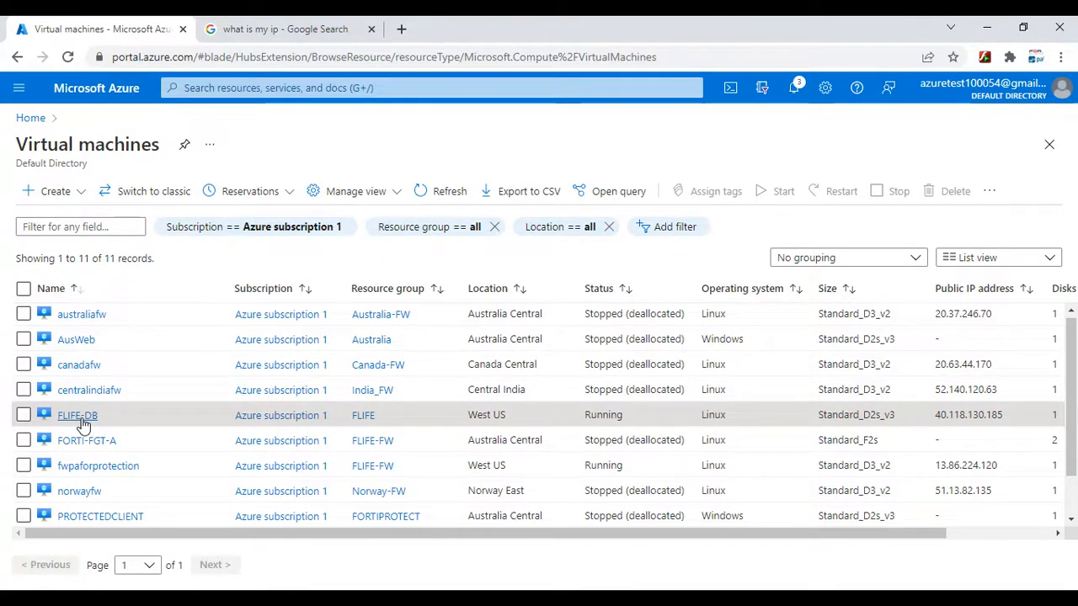
pyautogui.scroll(-1, 104, 500)
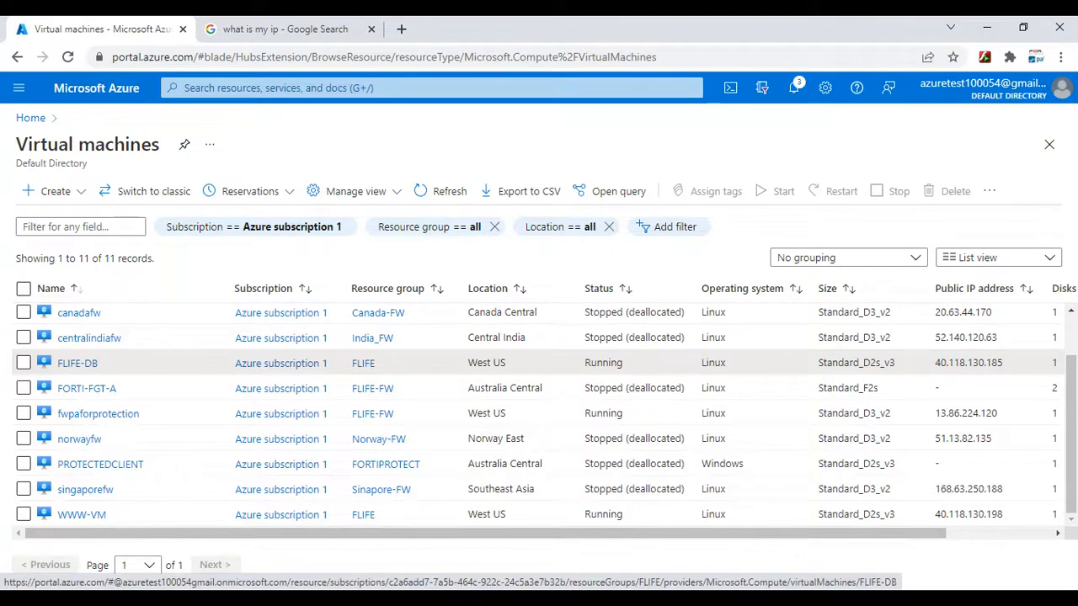
pyautogui.moveTo(804, 600)
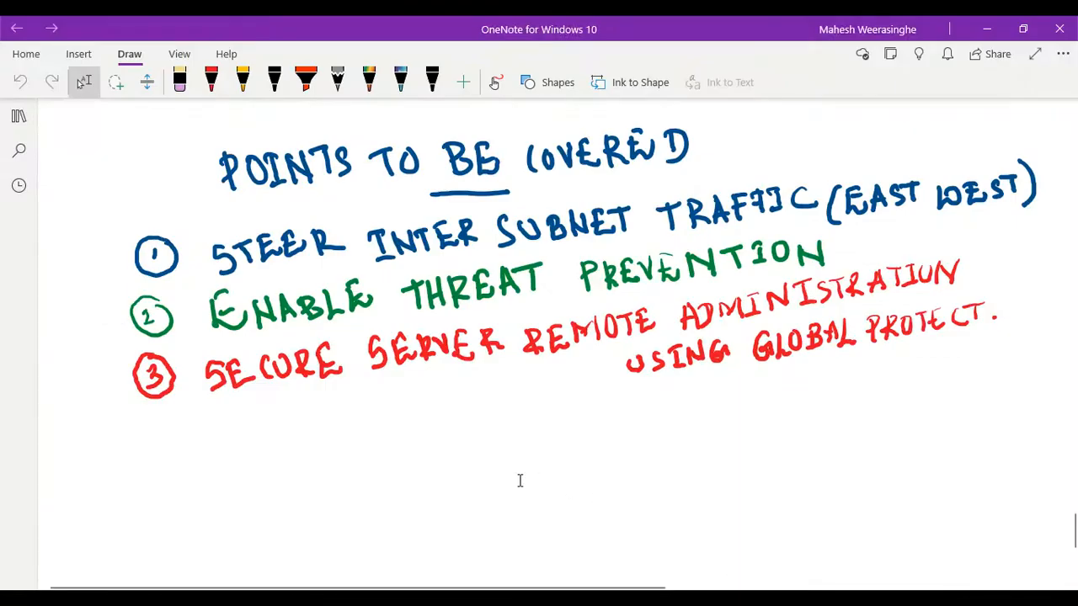
# - Switch to OneNote and draw a dark blue box labelled PA in the blank area below the handwritten list
pyautogui.scroll(-3, 516, 479)
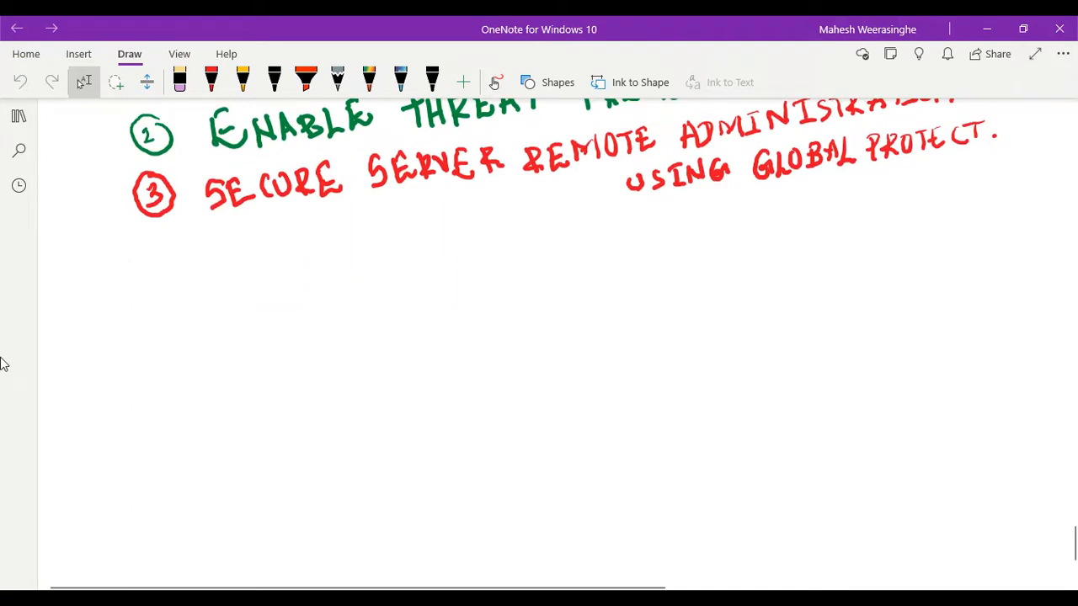
pyautogui.click(240, 84)
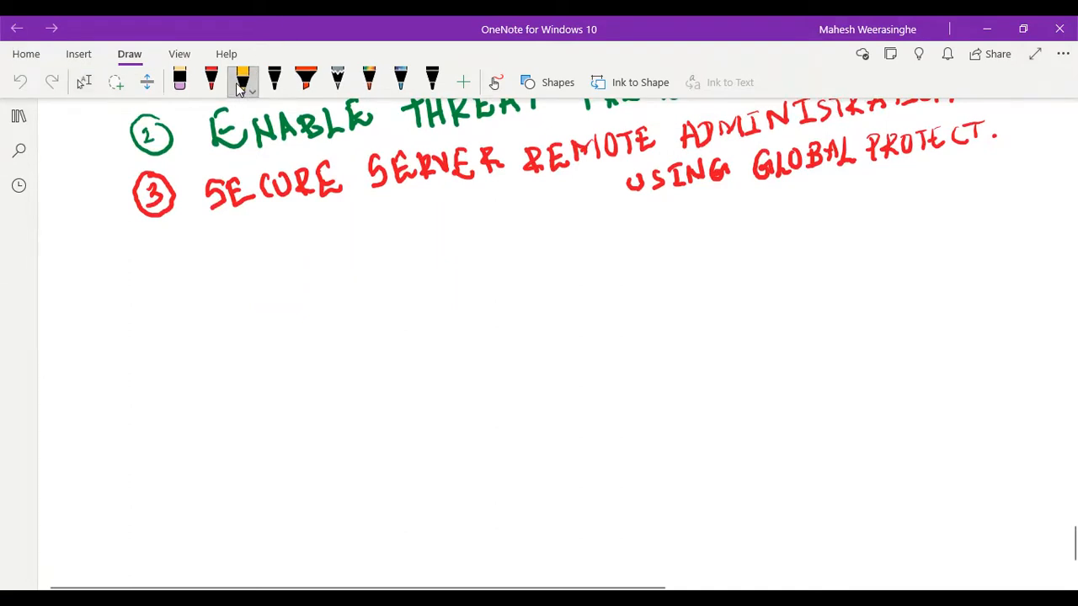
pyautogui.click(241, 86)
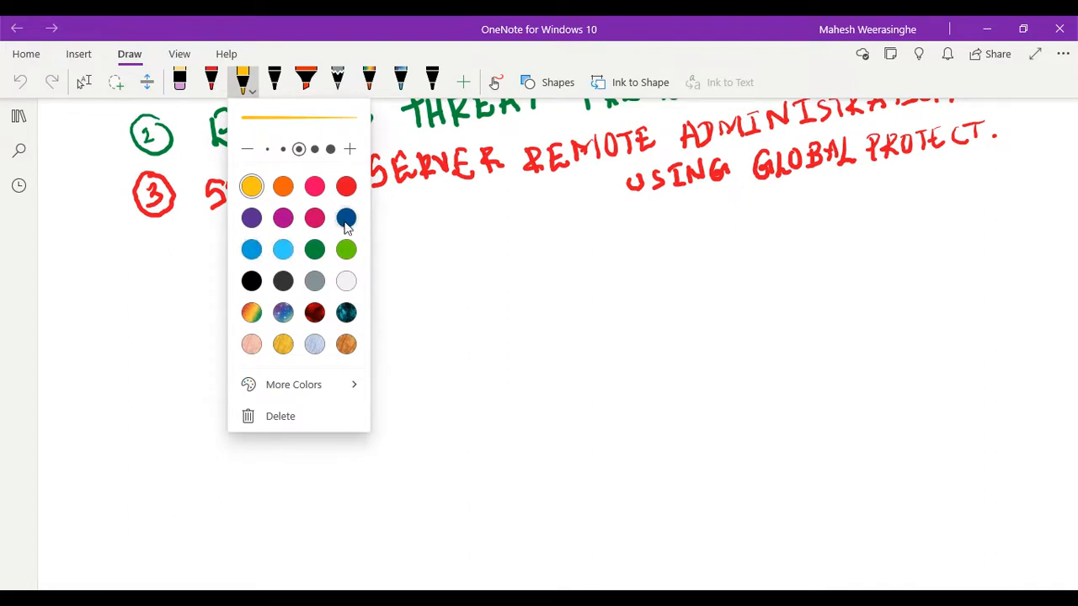
pyautogui.click(346, 219)
pyautogui.press('Escape')
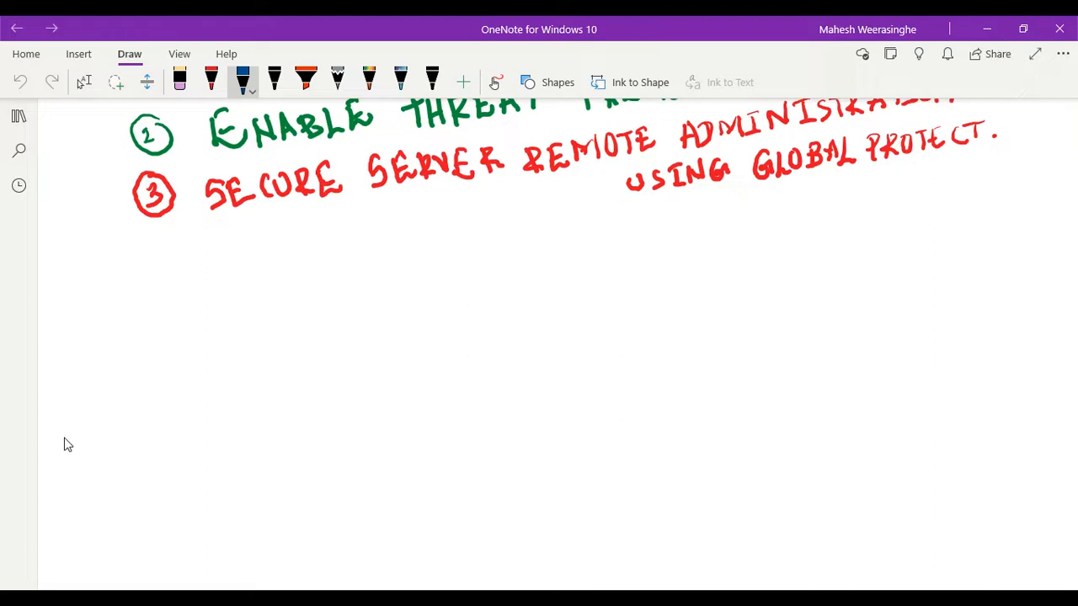
pyautogui.moveTo(326, 336); pyautogui.dragTo(603, 311)
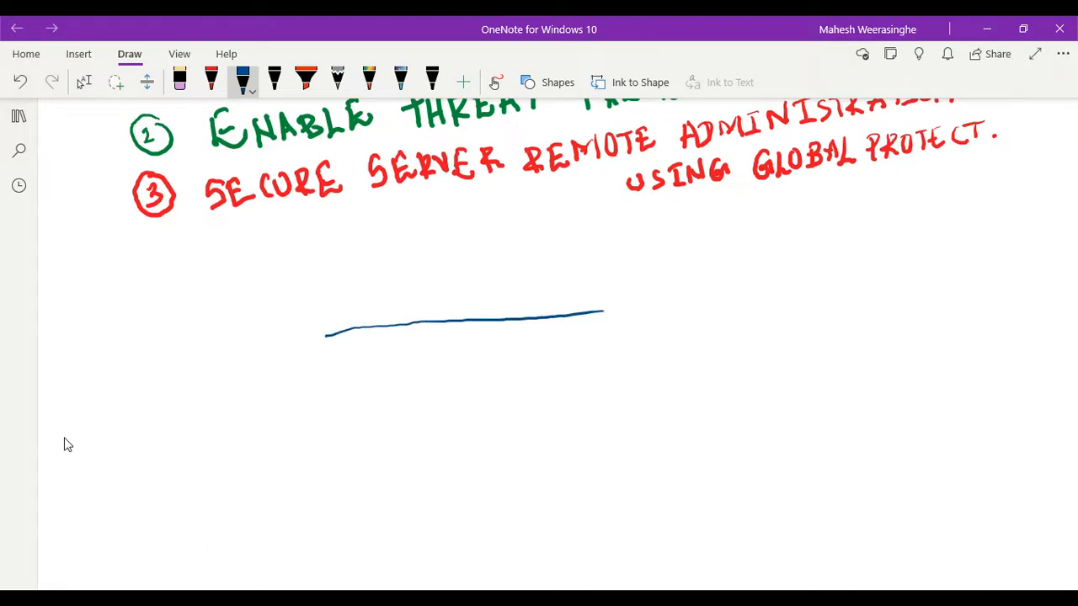
pyautogui.moveTo(326, 337)
pyautogui.mouseDown()
pyautogui.moveTo(338, 450)
pyautogui.moveTo(610, 430)
pyautogui.mouseUp()
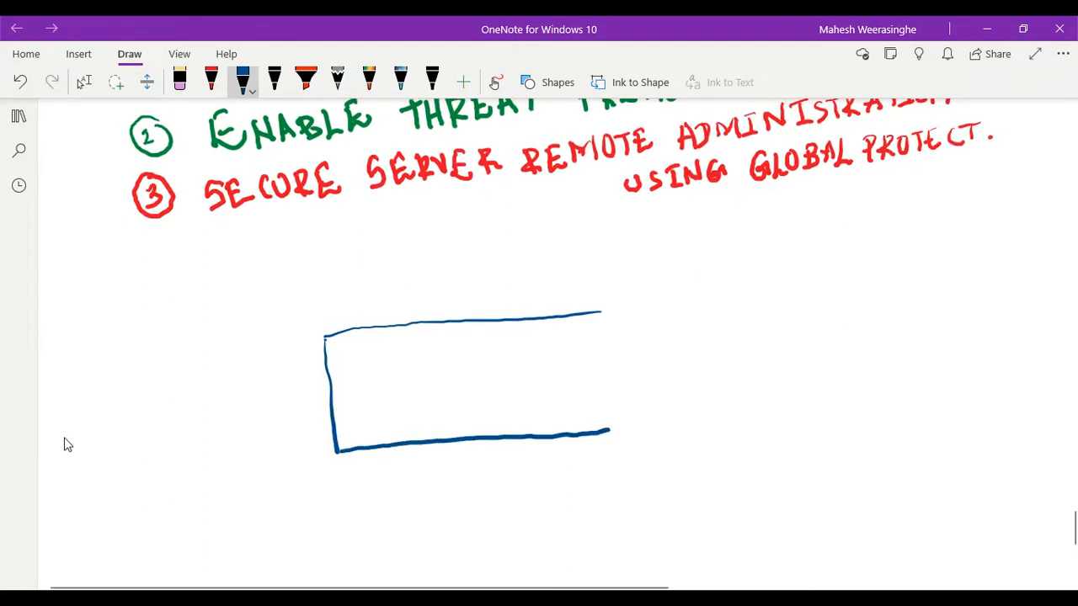
pyautogui.moveTo(588, 351); pyautogui.dragTo(592, 398)
pyautogui.moveTo(585, 312); pyautogui.dragTo(596, 431)
pyautogui.moveTo(402, 367)
pyautogui.mouseDown()
pyautogui.moveTo(407, 411)
pyautogui.moveTo(404, 393)
pyautogui.moveTo(431, 409)
pyautogui.moveTo(451, 386)
pyautogui.mouseUp()
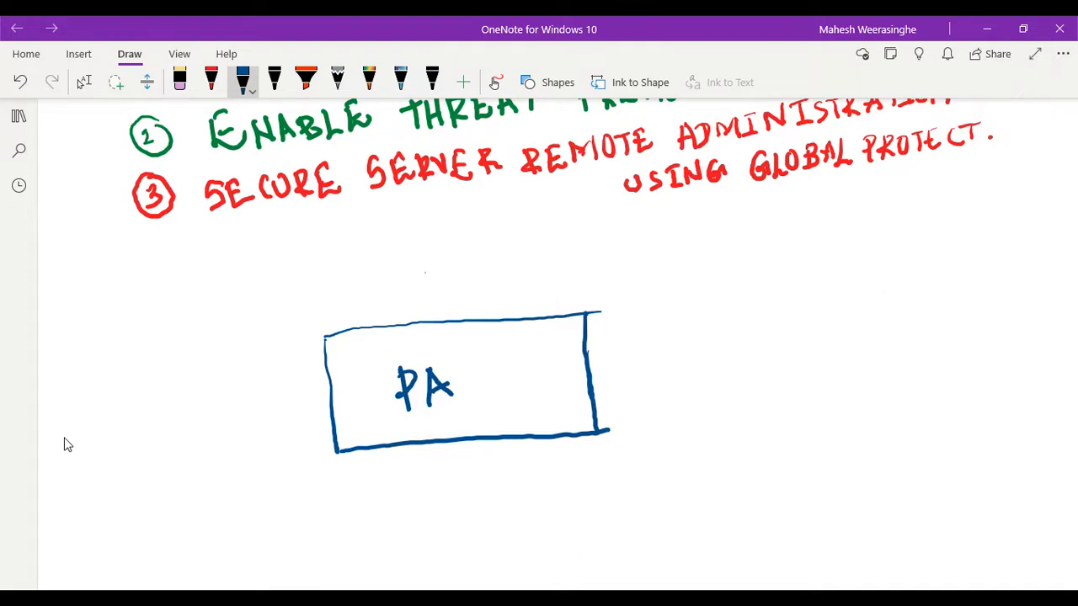
# - Draw a line rising from the upper edge of the PA box and label it UNTRUST
pyautogui.moveTo(420, 216); pyautogui.dragTo(452, 320)
pyautogui.moveTo(487, 283)
pyautogui.mouseDown()
pyautogui.moveTo(481, 301)
pyautogui.moveTo(489, 284)
pyautogui.moveTo(504, 305)
pyautogui.mouseUp()
pyautogui.moveTo(506, 287); pyautogui.dragTo(521, 299)
pyautogui.moveTo(522, 302)
pyautogui.mouseDown()
pyautogui.moveTo(523, 279)
pyautogui.moveTo(533, 300)
pyautogui.moveTo(542, 279)
pyautogui.mouseUp()
pyautogui.moveTo(545, 279)
pyautogui.mouseDown()
pyautogui.moveTo(547, 299)
pyautogui.moveTo(548, 288)
pyautogui.mouseUp()
pyautogui.moveTo(547, 288)
pyautogui.mouseDown()
pyautogui.moveTo(558, 298)
pyautogui.moveTo(575, 277)
pyautogui.moveTo(576, 291)
pyautogui.mouseUp()
pyautogui.moveTo(599, 259); pyautogui.dragTo(605, 284)
pyautogui.moveTo(586, 267); pyautogui.dragTo(615, 256)
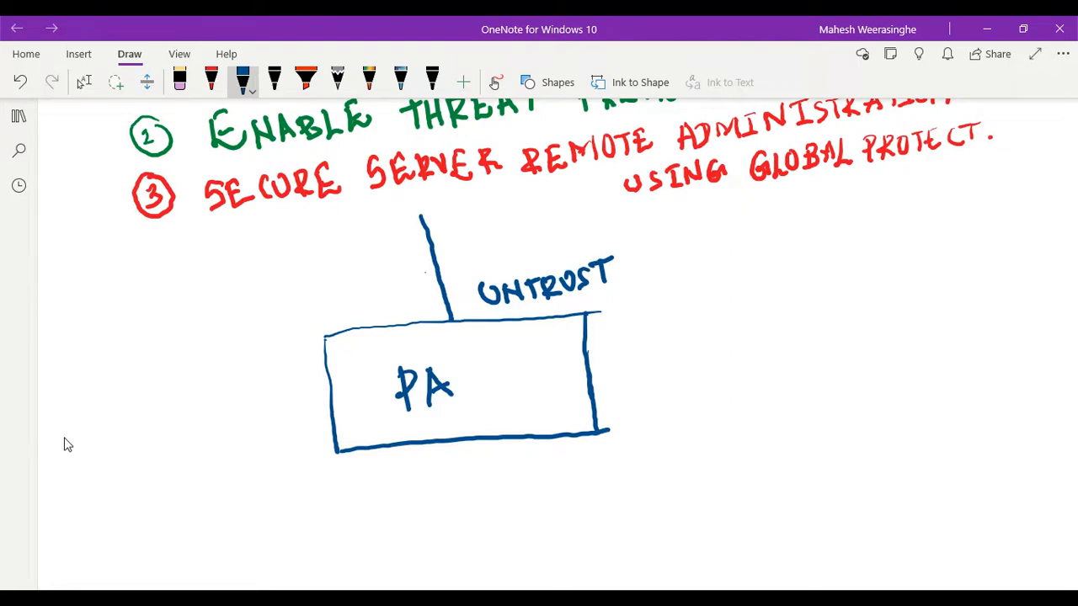
# - Draw a line descending from the lower edge of the PA box and label it TRUST
pyautogui.moveTo(459, 442); pyautogui.dragTo(467, 560)
pyautogui.moveTo(508, 476); pyautogui.dragTo(505, 502)
pyautogui.moveTo(492, 486); pyautogui.dragTo(517, 477)
pyautogui.moveTo(525, 476)
pyautogui.mouseDown()
pyautogui.moveTo(527, 502)
pyautogui.moveTo(542, 497)
pyautogui.moveTo(547, 472)
pyautogui.moveTo(562, 488)
pyautogui.moveTo(589, 478)
pyautogui.moveTo(594, 452)
pyautogui.mouseUp()
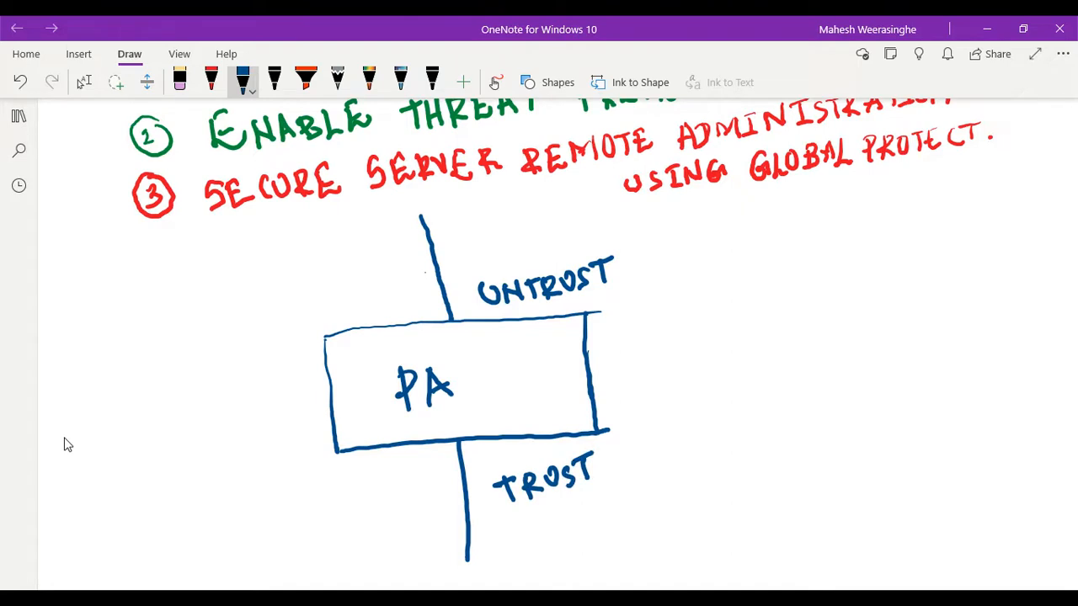
# - Draw a small rectangle around the end of the UNTRUST line and another around the end of the TRUST line
pyautogui.moveTo(350, 242); pyautogui.dragTo(527, 205)
pyautogui.moveTo(349, 242)
pyautogui.mouseDown()
pyautogui.moveTo(364, 294)
pyautogui.moveTo(547, 258)
pyautogui.mouseUp()
pyautogui.moveTo(527, 203); pyautogui.dragTo(545, 257)
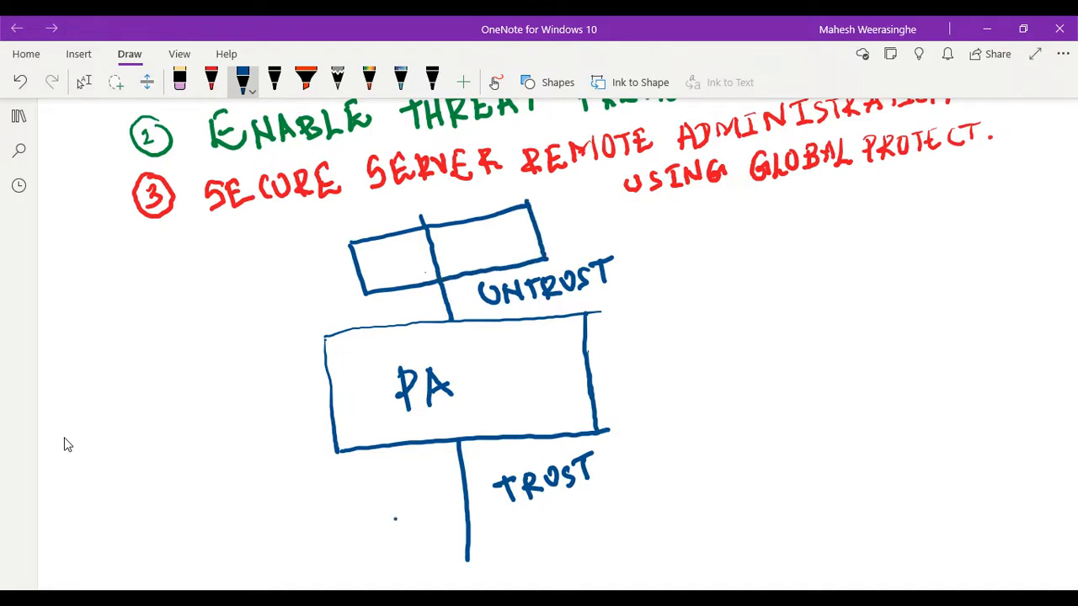
pyautogui.moveTo(393, 517)
pyautogui.mouseDown()
pyautogui.moveTo(561, 508)
pyautogui.moveTo(399, 530)
pyautogui.moveTo(409, 566)
pyautogui.moveTo(564, 550)
pyautogui.mouseUp()
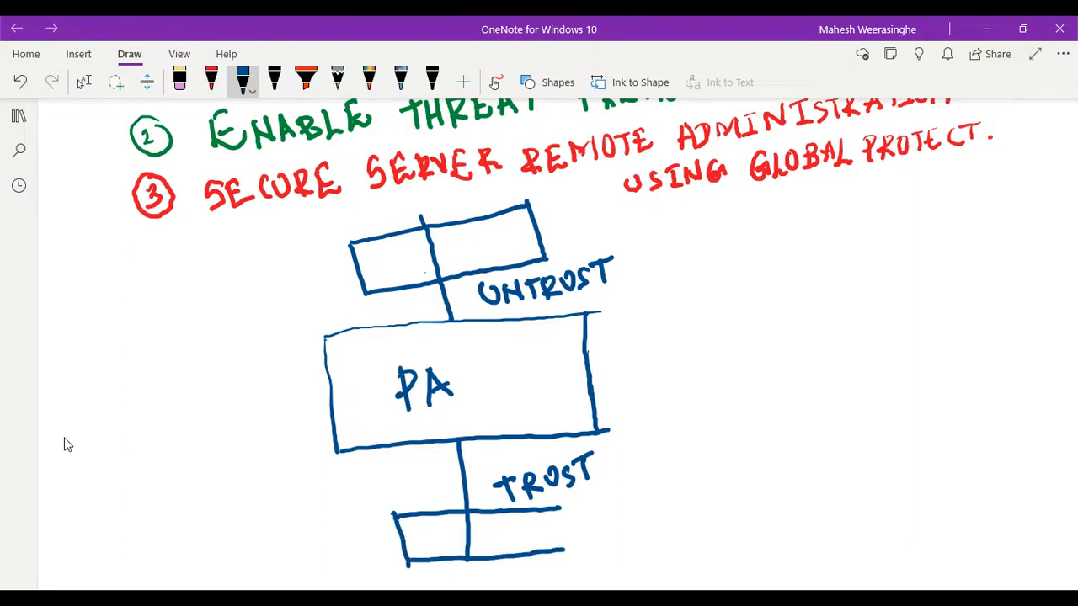
pyautogui.moveTo(559, 507); pyautogui.dragTo(564, 554)
# - Draw a line from the right edge of the PA box labelled MGMT, leading to a separate box also labelled MGMT
pyautogui.moveTo(591, 376); pyautogui.dragTo(718, 367)
pyautogui.moveTo(641, 336); pyautogui.dragTo(643, 352)
pyautogui.moveTo(642, 331)
pyautogui.mouseDown()
pyautogui.moveTo(650, 341)
pyautogui.moveTo(661, 328)
pyautogui.moveTo(666, 351)
pyautogui.moveTo(698, 344)
pyautogui.moveTo(713, 323)
pyautogui.moveTo(716, 345)
pyautogui.mouseUp()
pyautogui.moveTo(724, 319); pyautogui.dragTo(725, 341)
pyautogui.moveTo(718, 322)
pyautogui.mouseDown()
pyautogui.moveTo(735, 317)
pyautogui.moveTo(745, 412)
pyautogui.moveTo(830, 410)
pyautogui.mouseUp()
pyautogui.moveTo(744, 310)
pyautogui.mouseDown()
pyautogui.moveTo(839, 308)
pyautogui.moveTo(830, 410)
pyautogui.mouseUp()
pyautogui.moveTo(860, 354)
pyautogui.mouseDown()
pyautogui.moveTo(859, 378)
pyautogui.moveTo(880, 348)
pyautogui.moveTo(886, 370)
pyautogui.moveTo(913, 366)
pyautogui.moveTo(933, 335)
pyautogui.moveTo(948, 333)
pyautogui.moveTo(952, 354)
pyautogui.moveTo(973, 357)
pyautogui.moveTo(991, 327)
pyautogui.mouseUp()
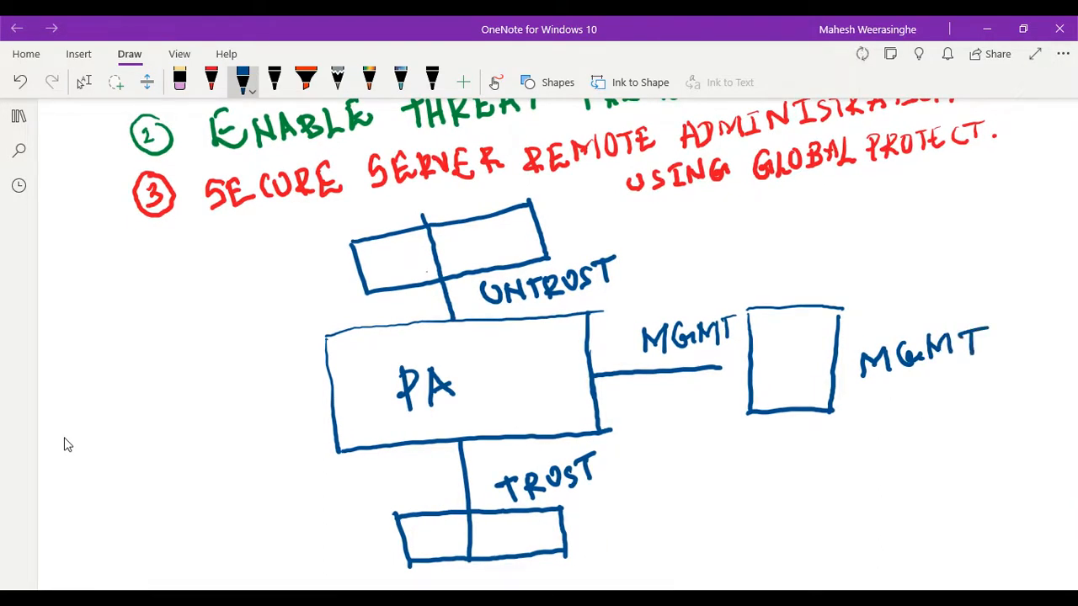
# - Draw a green box labelled WWW below and to the left of the TRUST rectangle
pyautogui.scroll(-3, 74, 443)
pyautogui.scroll(1, 74, 443)
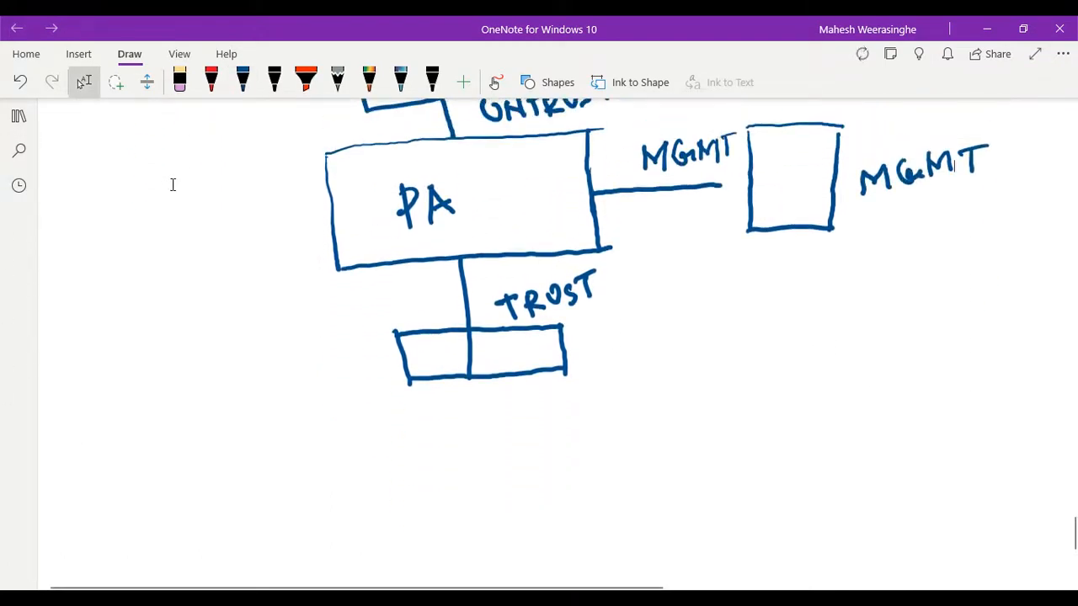
pyautogui.click(239, 93)
pyautogui.click(240, 93)
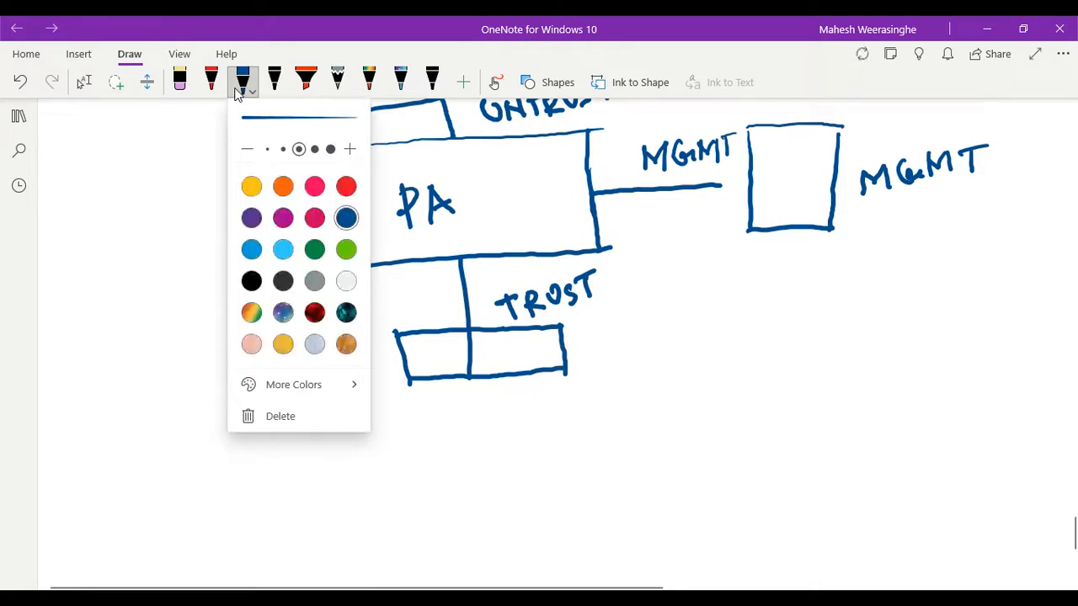
pyautogui.click(315, 253)
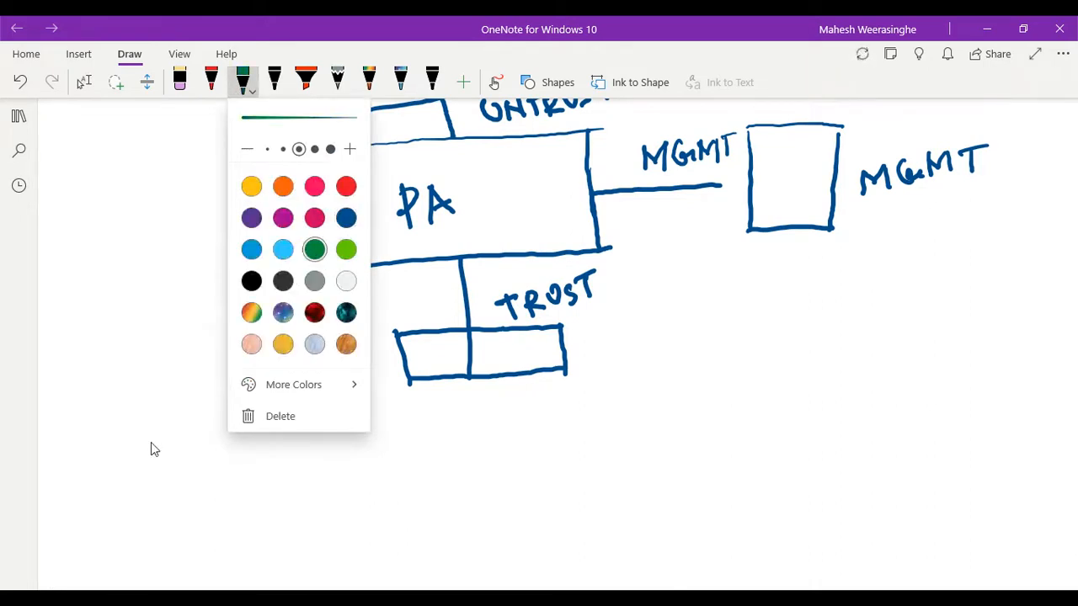
pyautogui.click(124, 441)
pyautogui.click(92, 429)
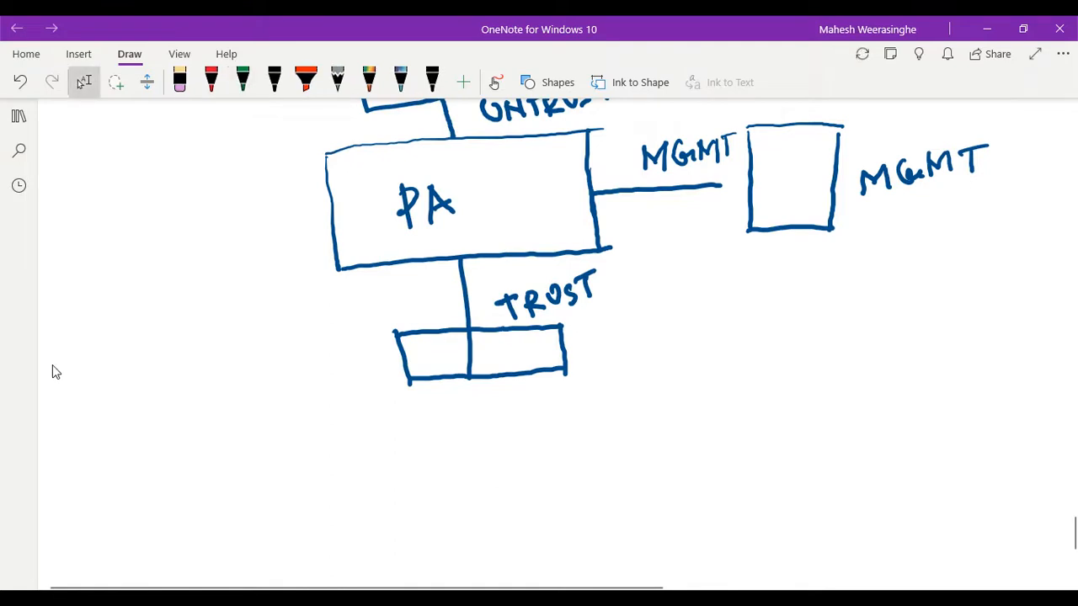
pyautogui.moveTo(114, 436); pyautogui.dragTo(293, 416)
pyautogui.moveTo(114, 438)
pyautogui.mouseDown()
pyautogui.moveTo(134, 529)
pyautogui.moveTo(243, 545)
pyautogui.moveTo(315, 534)
pyautogui.mouseUp()
pyautogui.scroll(1, 52, 371)
pyautogui.scroll(-1, 53, 372)
pyautogui.moveTo(293, 442); pyautogui.dragTo(308, 492)
pyautogui.scroll(3, 53, 367)
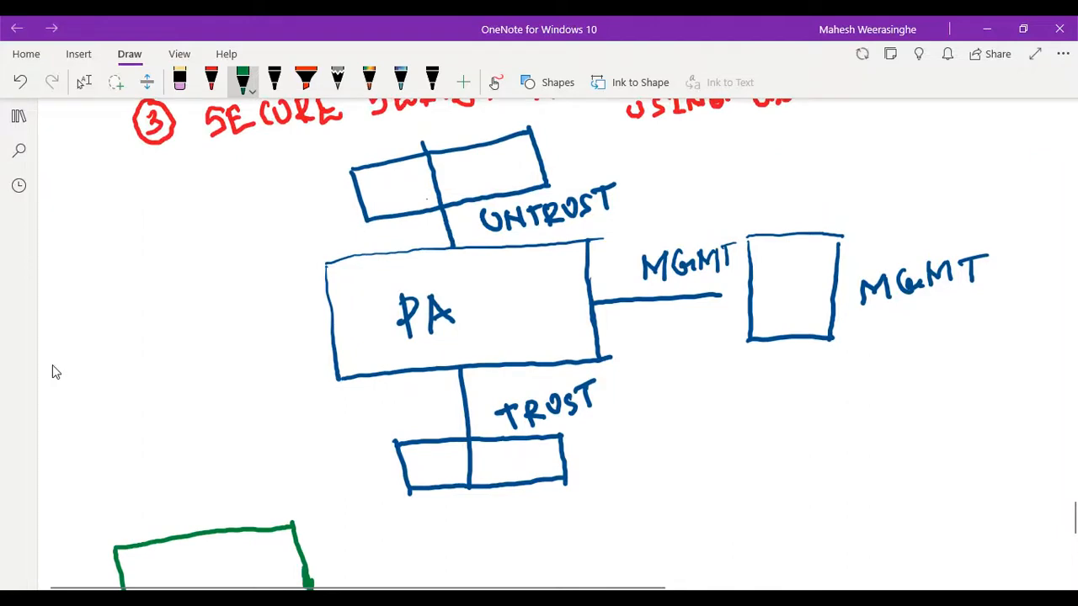
pyautogui.scroll(3, 64, 354)
pyautogui.scroll(-5, 71, 356)
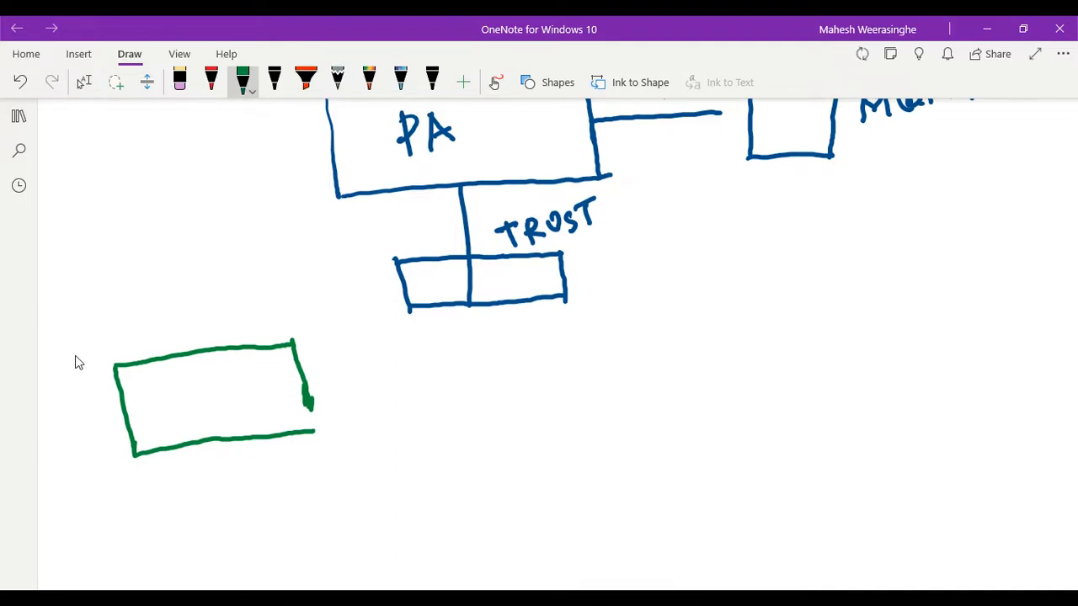
pyautogui.moveTo(309, 406); pyautogui.dragTo(312, 431)
pyautogui.moveTo(146, 390)
pyautogui.mouseDown()
pyautogui.moveTo(153, 426)
pyautogui.moveTo(194, 401)
pyautogui.moveTo(189, 412)
pyautogui.mouseUp()
pyautogui.moveTo(208, 375)
pyautogui.mouseDown()
pyautogui.moveTo(217, 403)
pyautogui.moveTo(226, 389)
pyautogui.mouseUp()
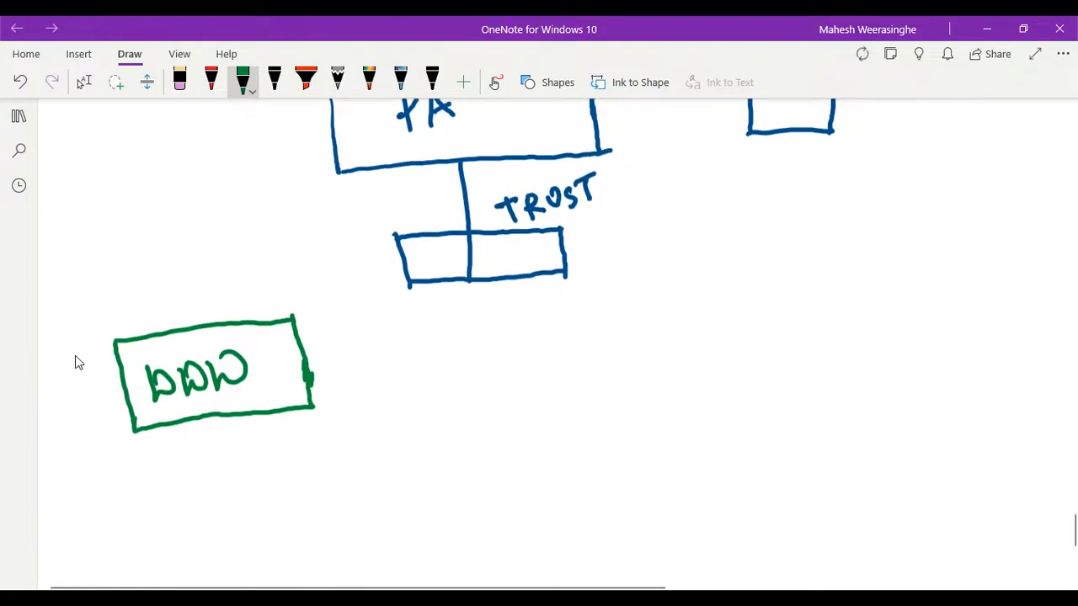
# - Draw a purple box labelled DB below and to the right of the TRUST rectangle
pyautogui.click(84, 82)
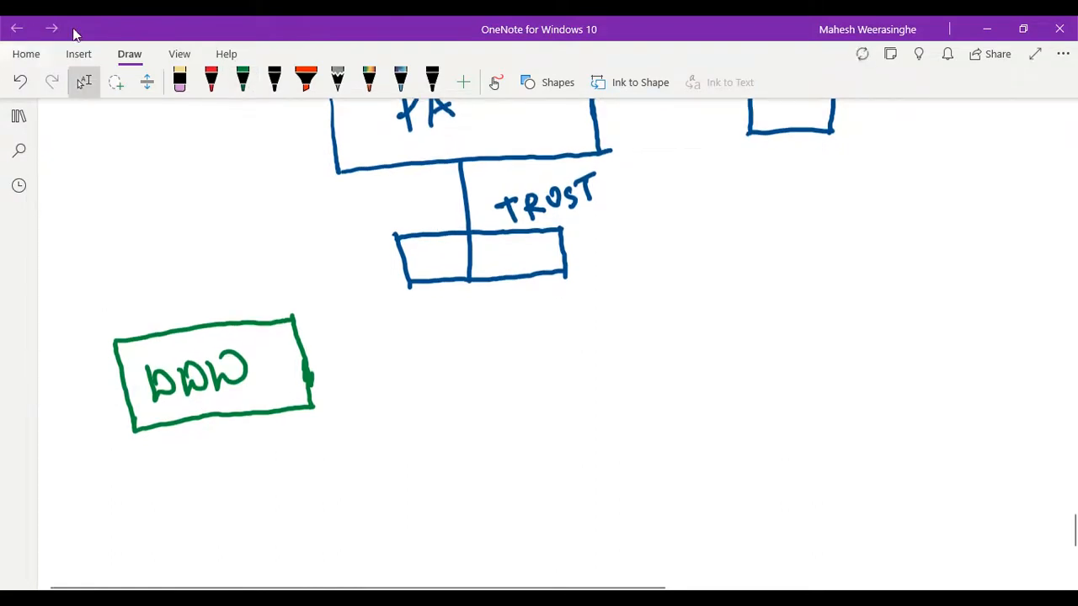
pyautogui.click(242, 81)
pyautogui.click(244, 84)
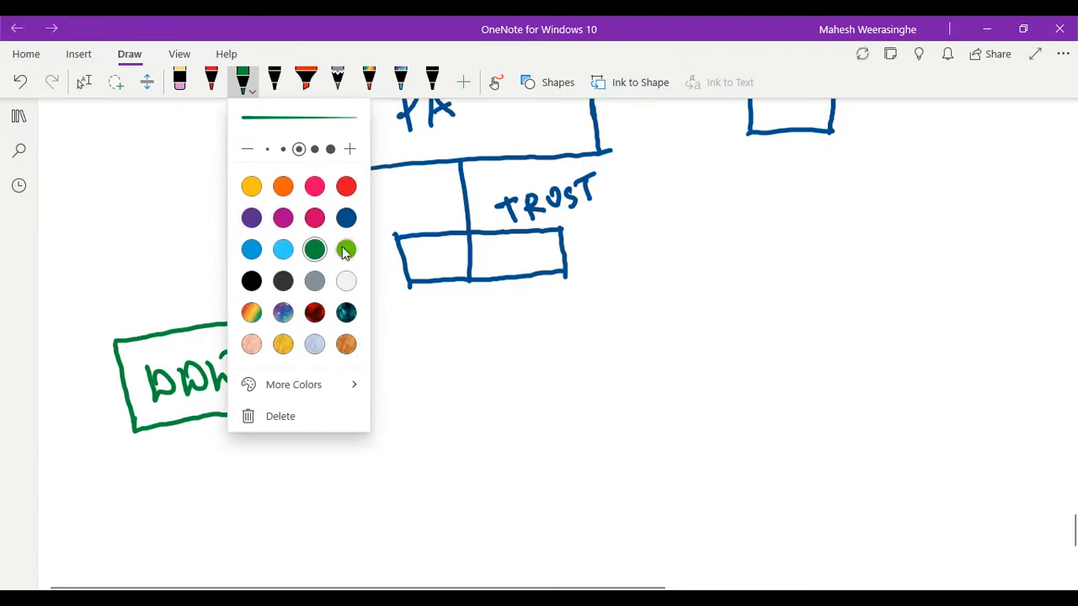
pyautogui.click(251, 217)
pyautogui.press('Escape')
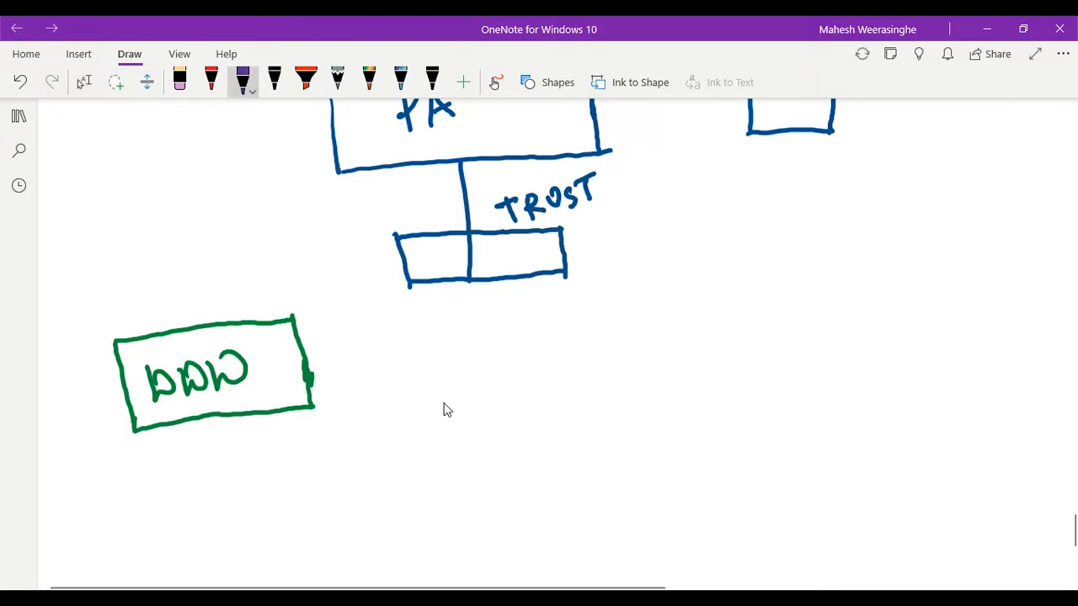
pyautogui.moveTo(624, 314); pyautogui.dragTo(826, 302)
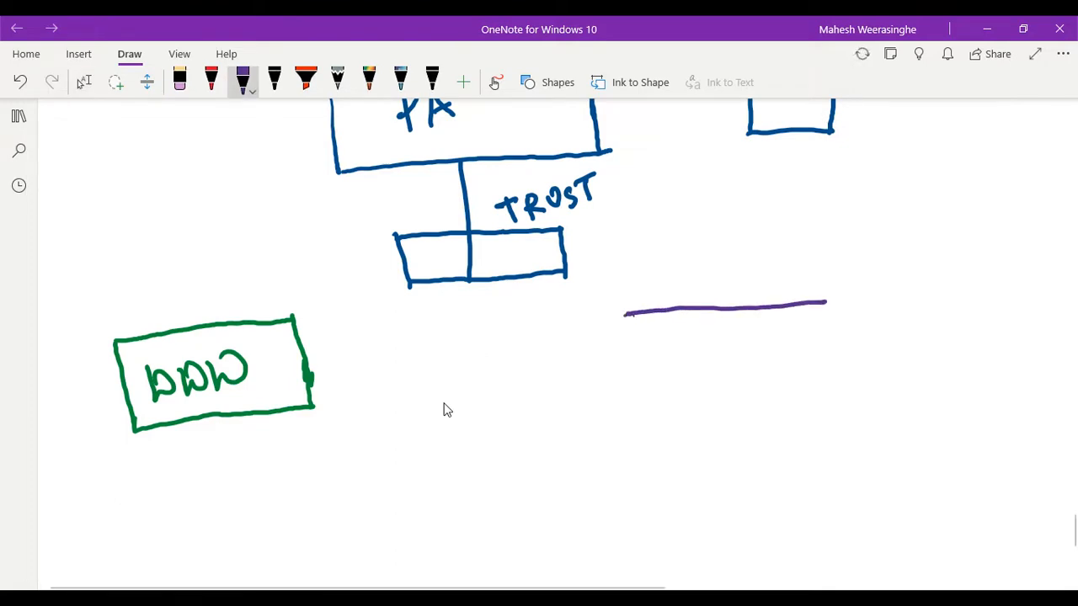
pyautogui.moveTo(625, 315)
pyautogui.mouseDown()
pyautogui.moveTo(625, 417)
pyautogui.moveTo(835, 398)
pyautogui.mouseUp()
pyautogui.moveTo(828, 304); pyautogui.dragTo(825, 399)
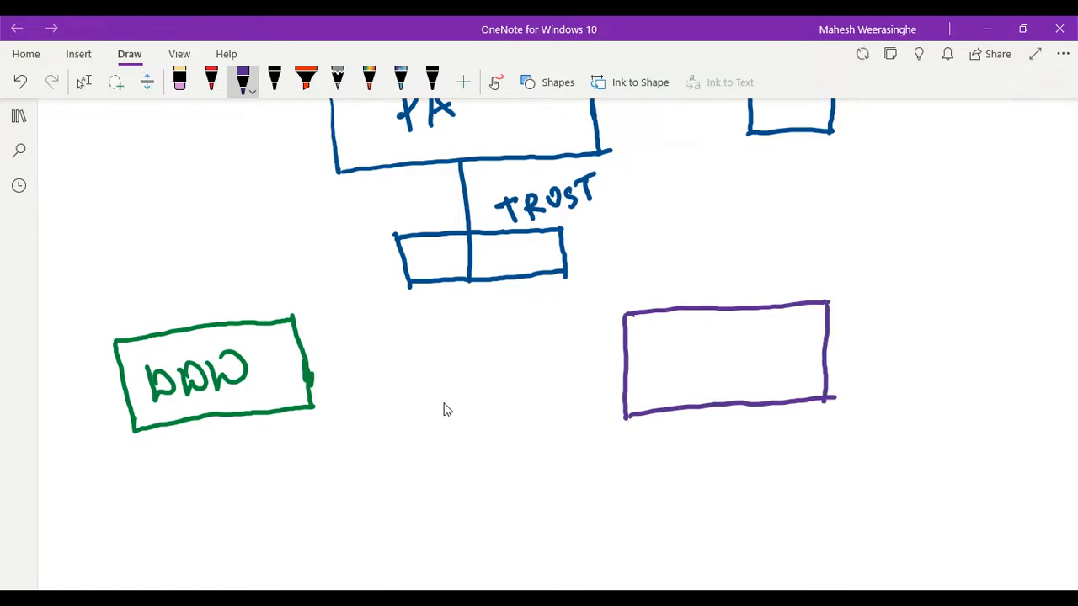
pyautogui.moveTo(684, 345)
pyautogui.mouseDown()
pyautogui.moveTo(684, 375)
pyautogui.moveTo(722, 365)
pyautogui.moveTo(717, 387)
pyautogui.mouseUp()
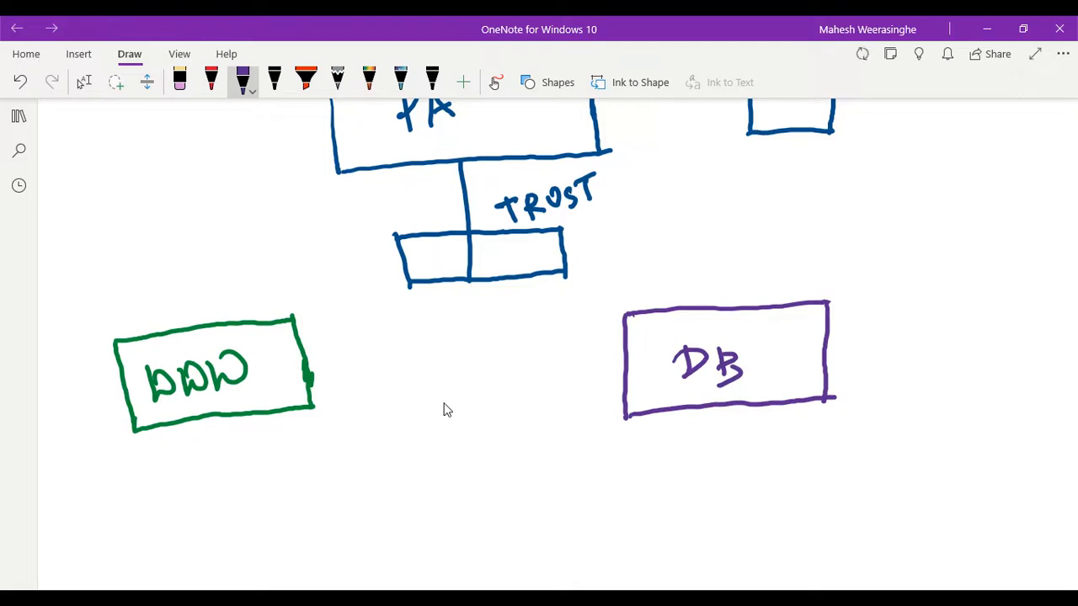
# - Change the purple pen's colour to red
pyautogui.click(84, 82)
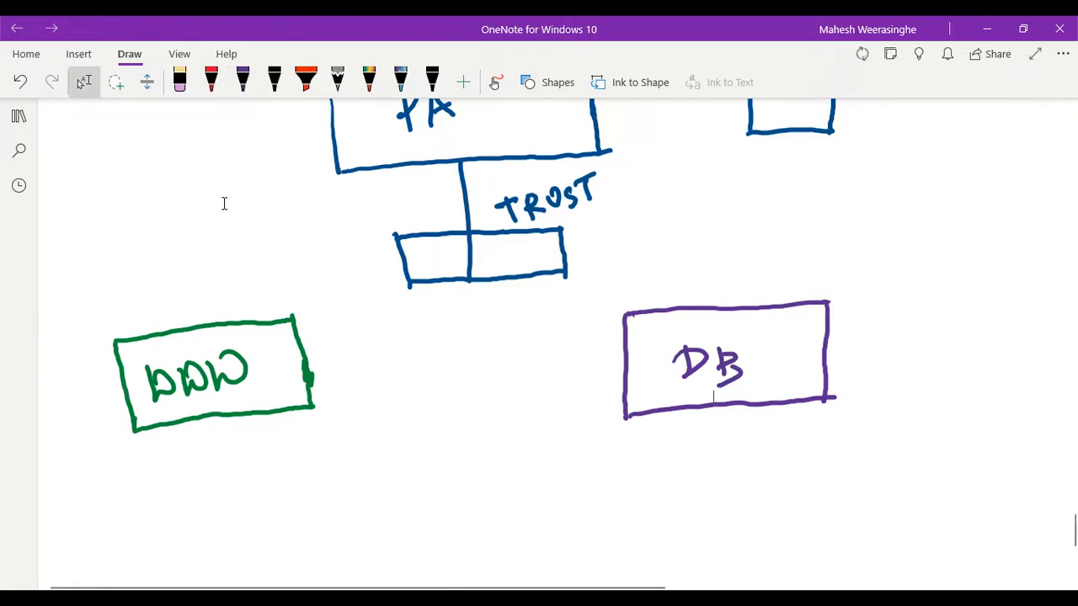
pyautogui.click(241, 89)
pyautogui.click(241, 91)
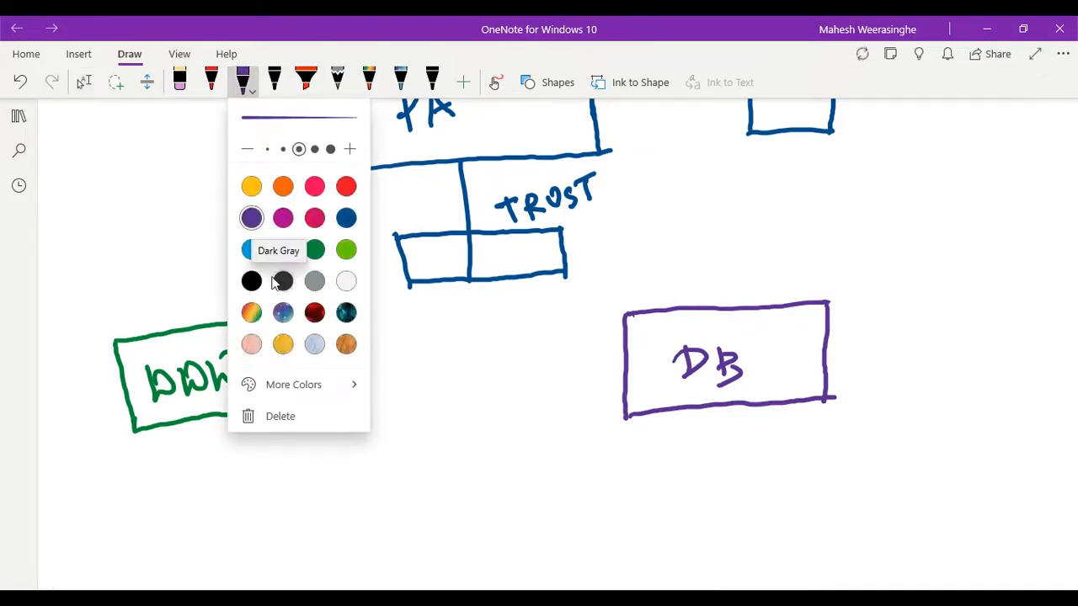
pyautogui.click(314, 187)
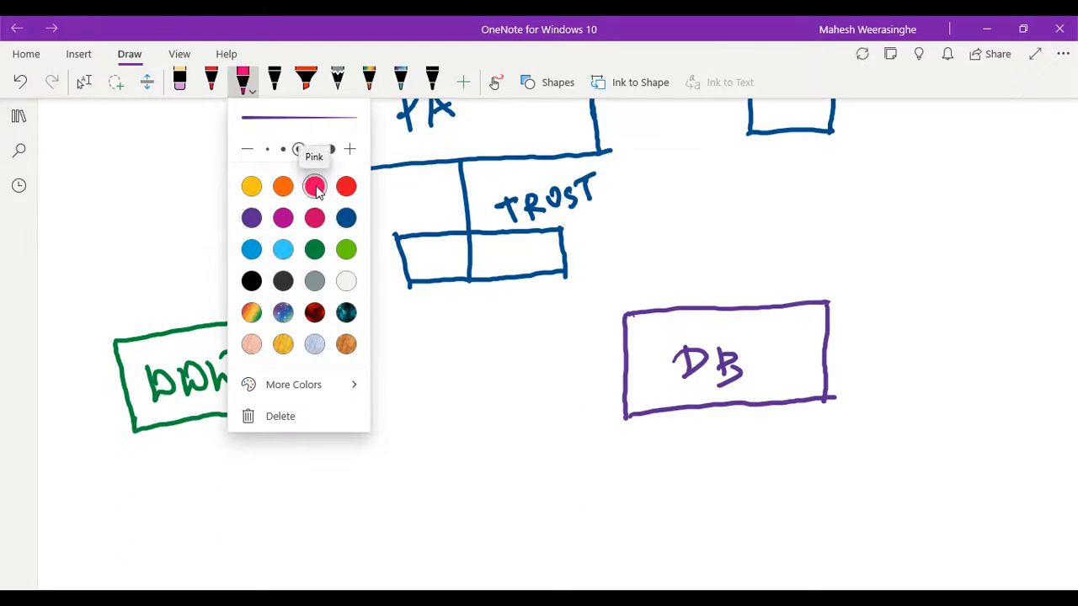
pyautogui.click(348, 187)
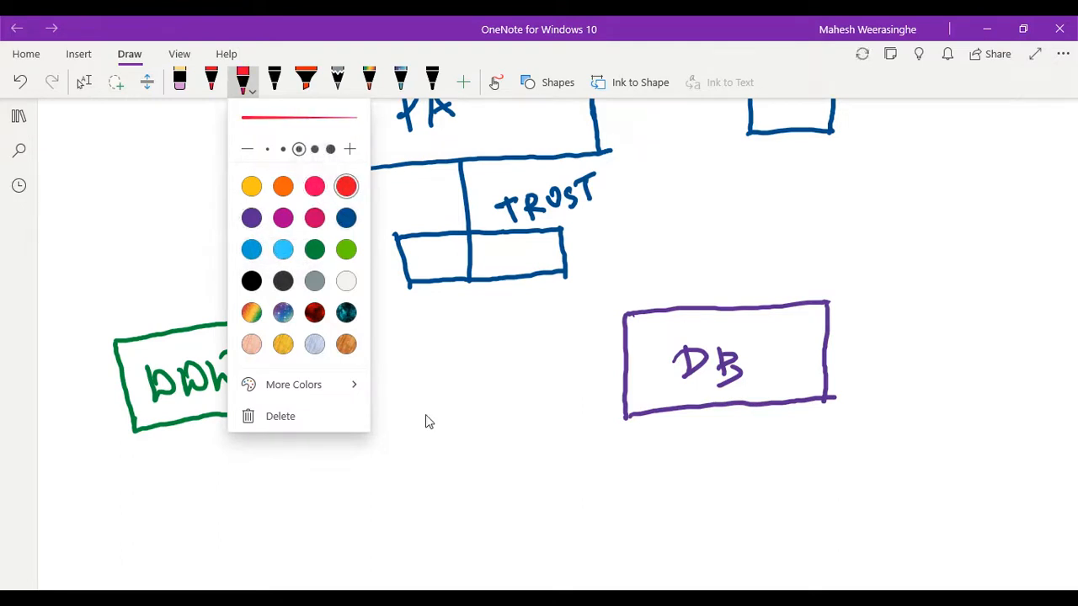
pyautogui.press('Escape')
pyautogui.press('Escape')
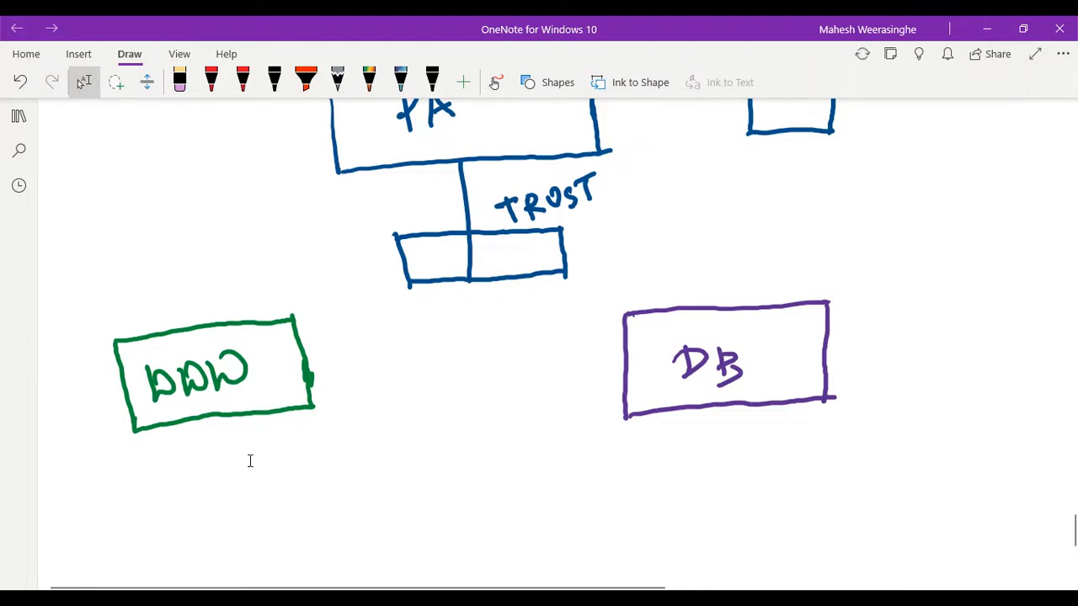
pyautogui.scroll(1, 250, 461)
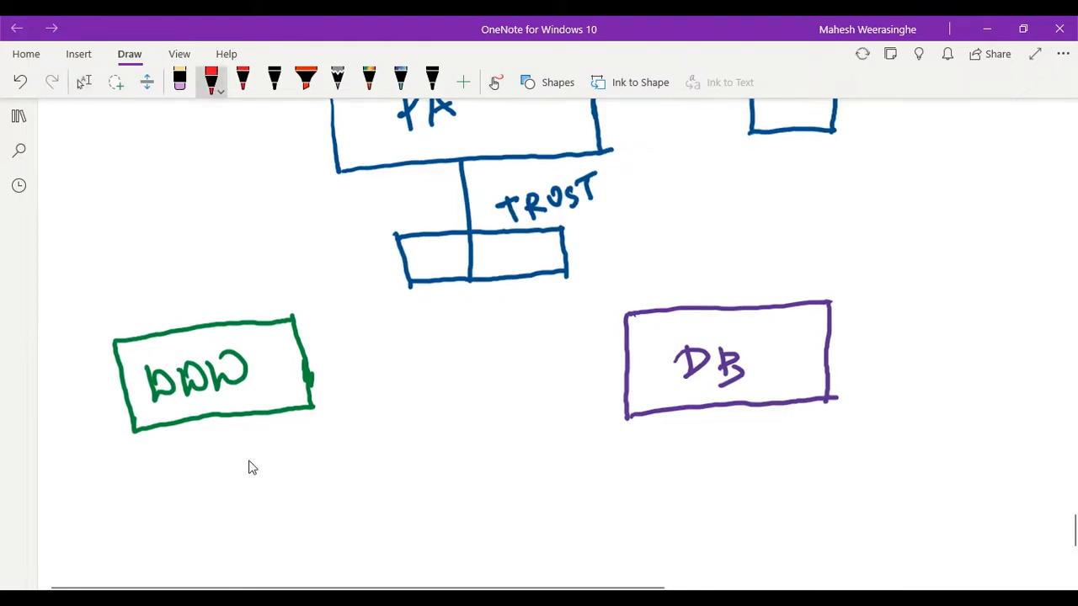
pyautogui.scroll(1, 252, 467)
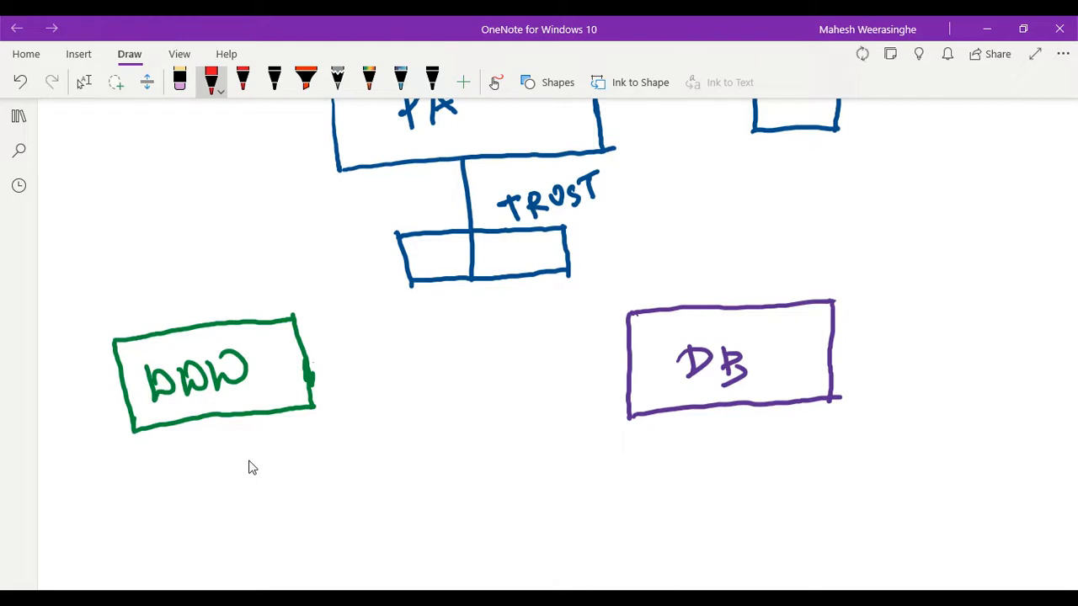
pyautogui.moveTo(312, 362)
pyautogui.mouseDown()
pyautogui.moveTo(399, 325)
pyautogui.moveTo(540, 324)
pyautogui.moveTo(586, 347)
pyautogui.moveTo(595, 377)
pyautogui.mouseUp()
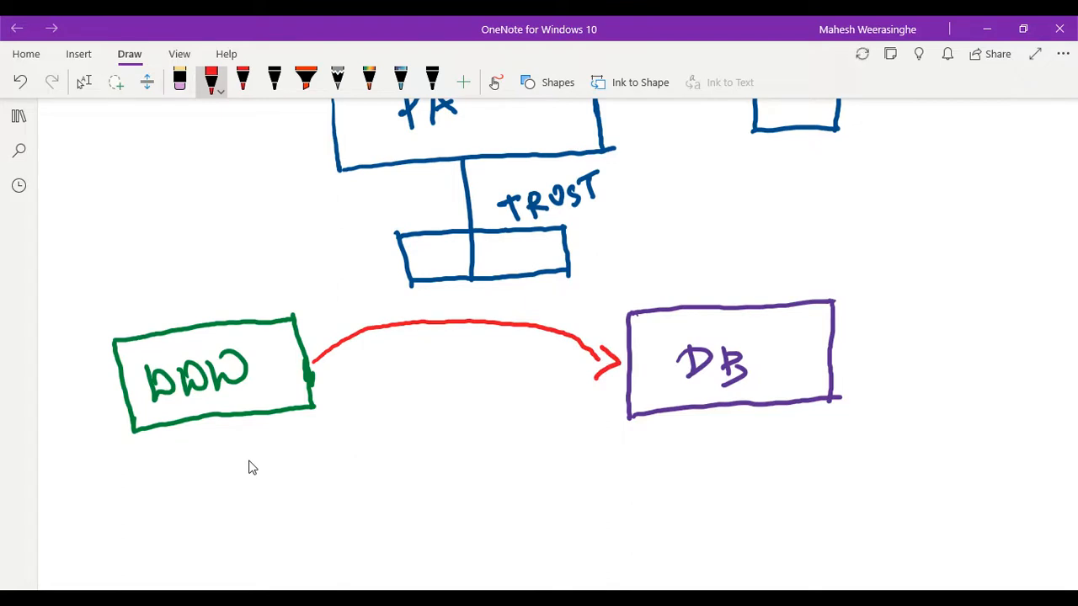
pyautogui.moveTo(617, 383)
pyautogui.mouseDown()
pyautogui.moveTo(579, 418)
pyautogui.moveTo(450, 438)
pyautogui.moveTo(386, 431)
pyautogui.moveTo(331, 365)
pyautogui.moveTo(310, 359)
pyautogui.moveTo(331, 370)
pyautogui.mouseUp()
pyautogui.scroll(-1, 250, 467)
pyautogui.scroll(-1, 250, 462)
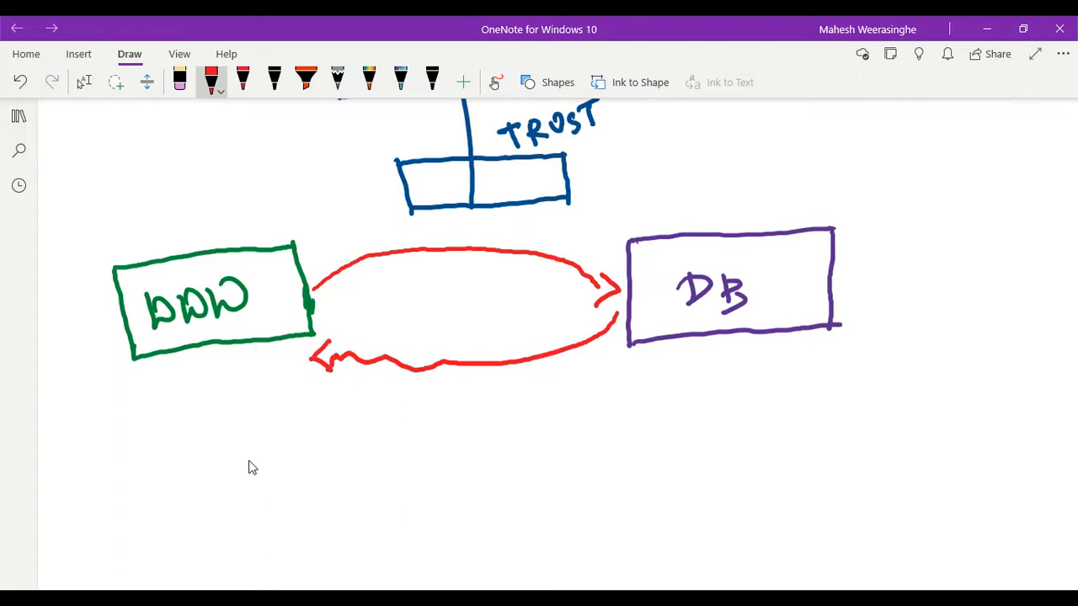
pyautogui.scroll(5, 249, 467)
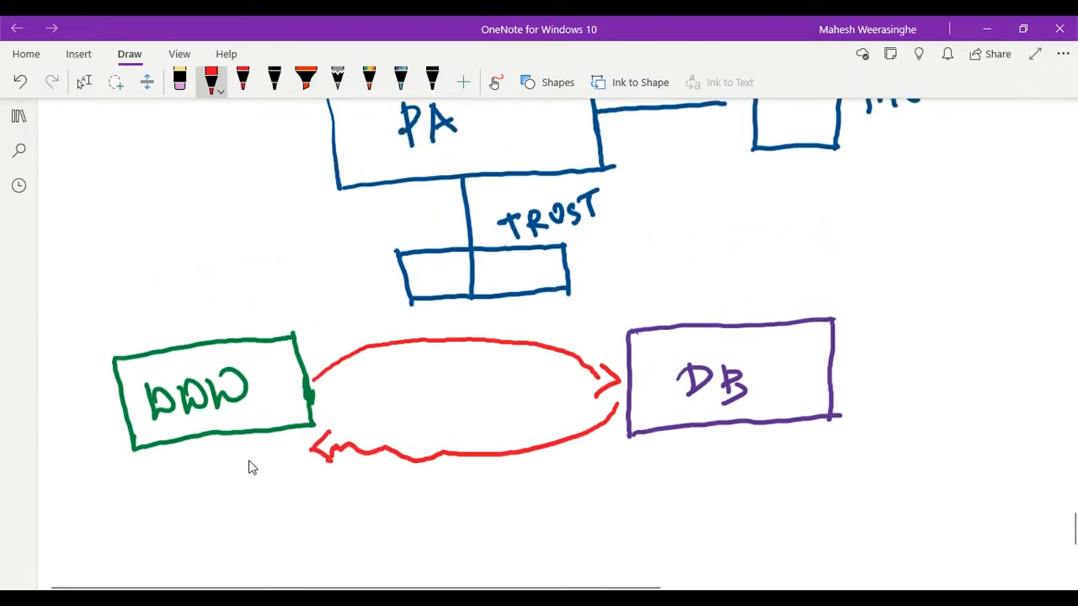
pyautogui.scroll(-2, 249, 467)
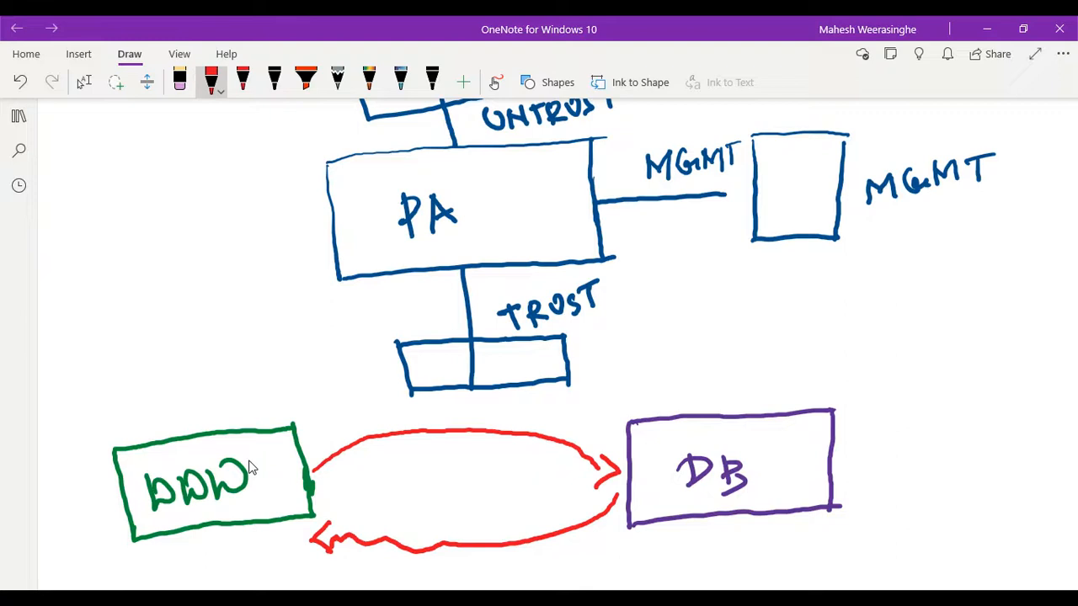
# - Switch to the WWW-VM terminal and enter the beginning of a ping command
pyautogui.click(83, 81)
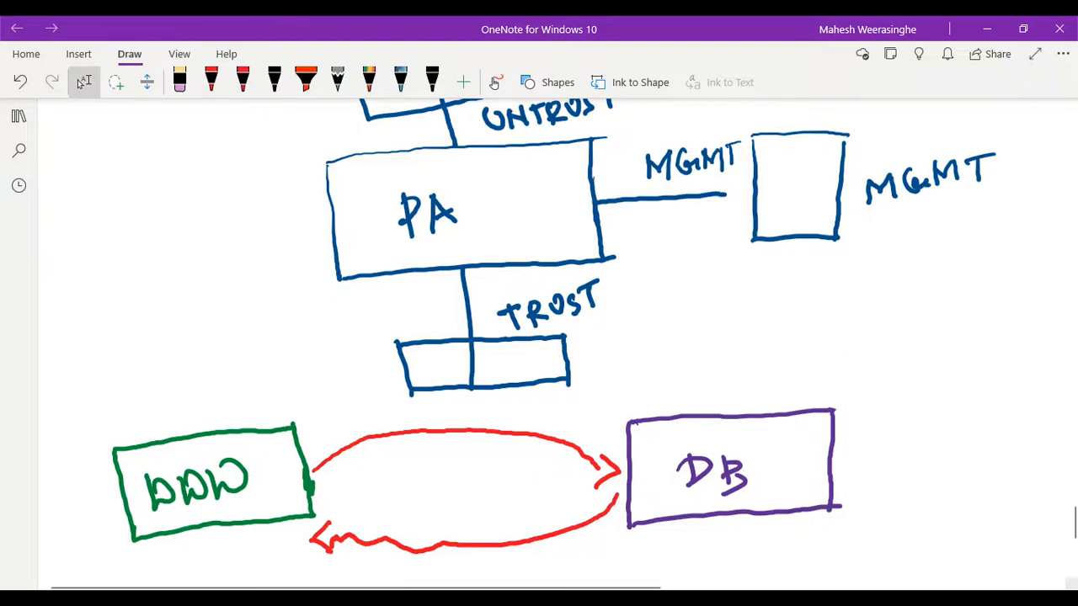
pyautogui.moveTo(811, 585)
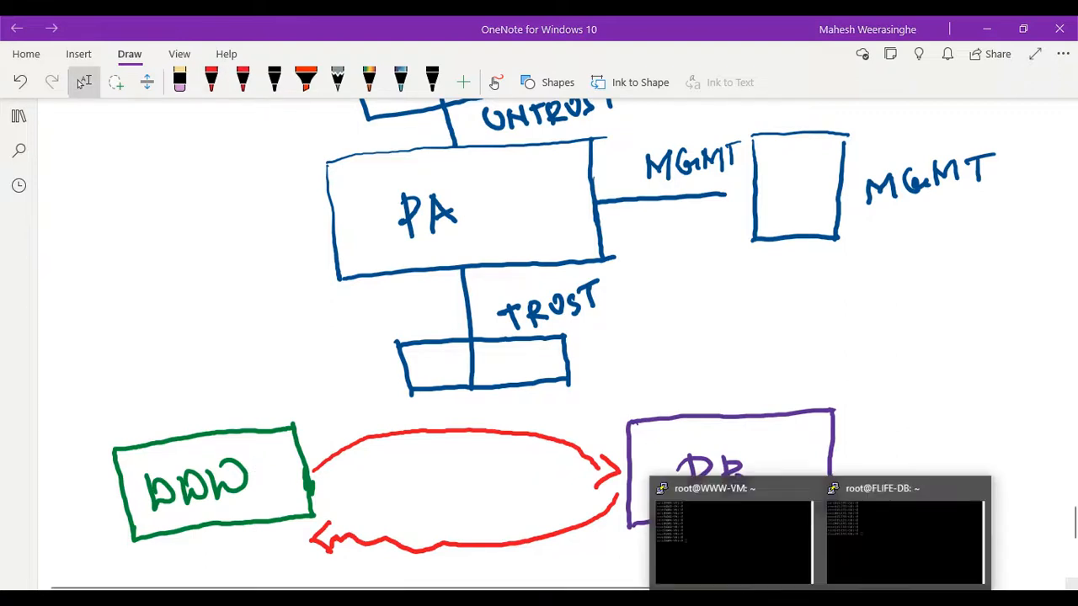
pyautogui.click(769, 533)
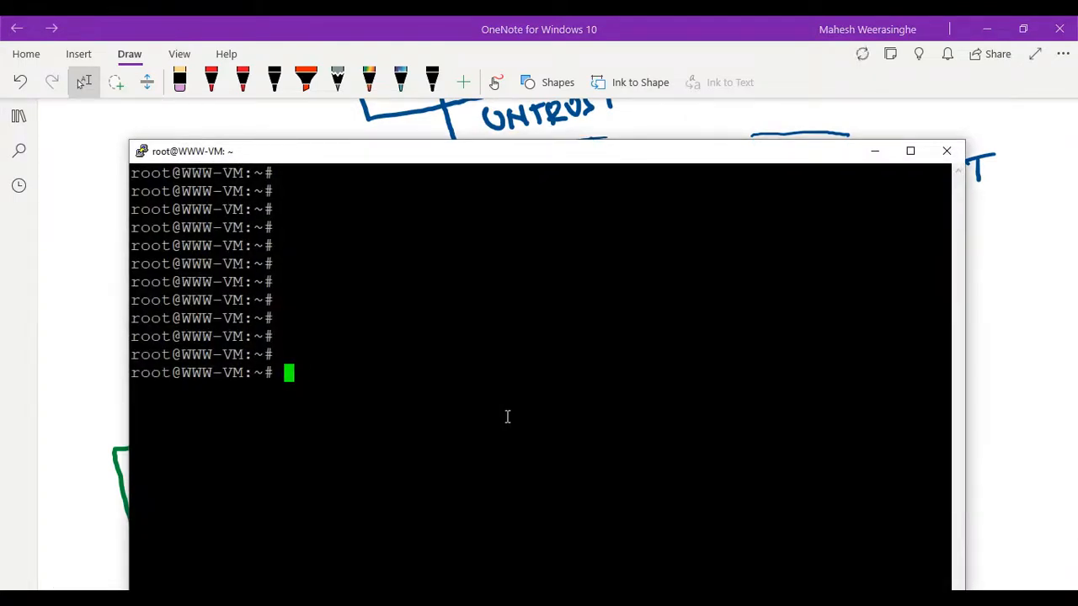
pyautogui.write('PIN')
pyautogui.press('BackSpace')
pyautogui.press('BackSpace')
pyautogui.press('BackSpace')
pyautogui.write('ping')
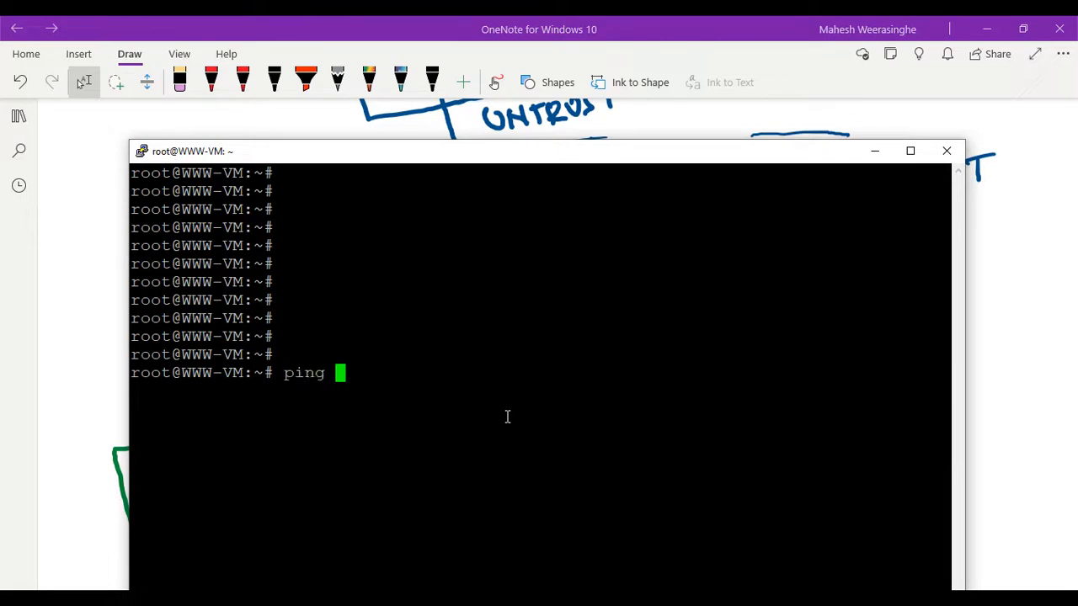
# - Switch to the FLIFE-DB terminal and look up the server's IP address with ip a
pyautogui.click(892, 566)
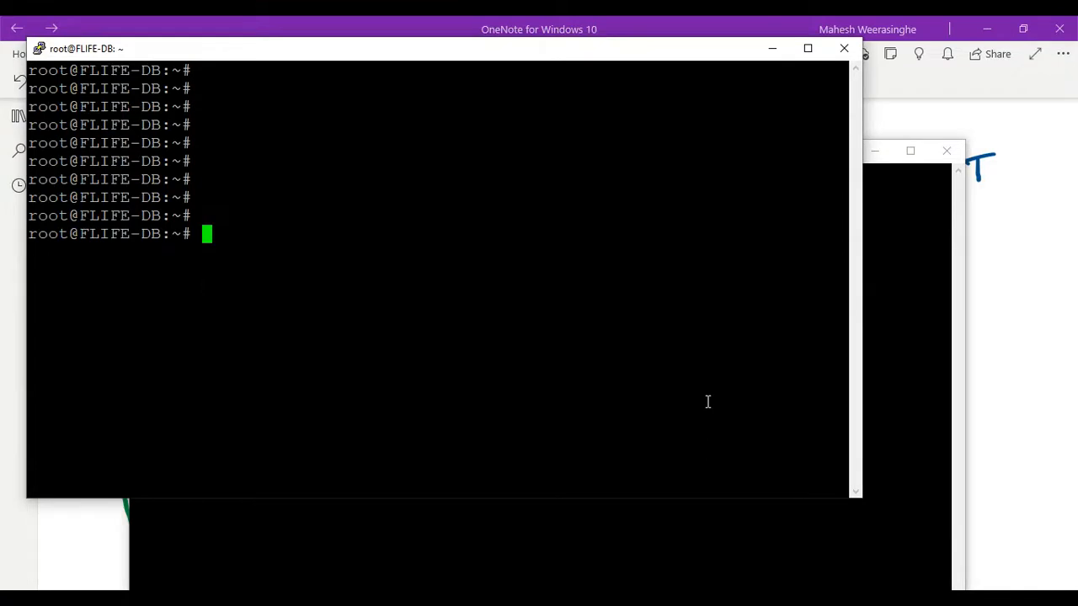
pyautogui.write('ip a')
pyautogui.press('Return')
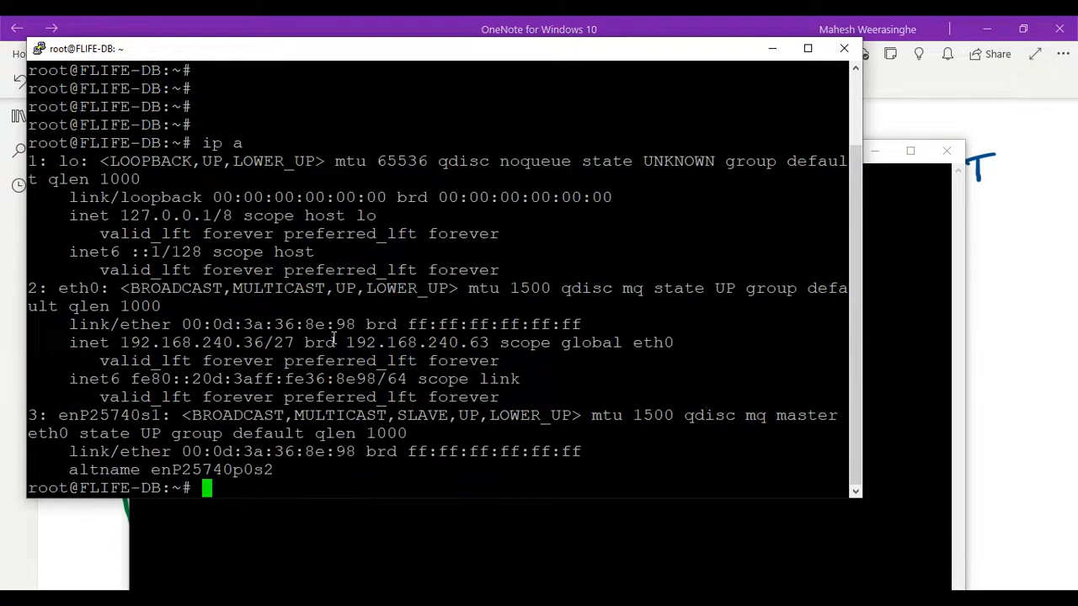
pyautogui.moveTo(273, 343); pyautogui.dragTo(243, 343)
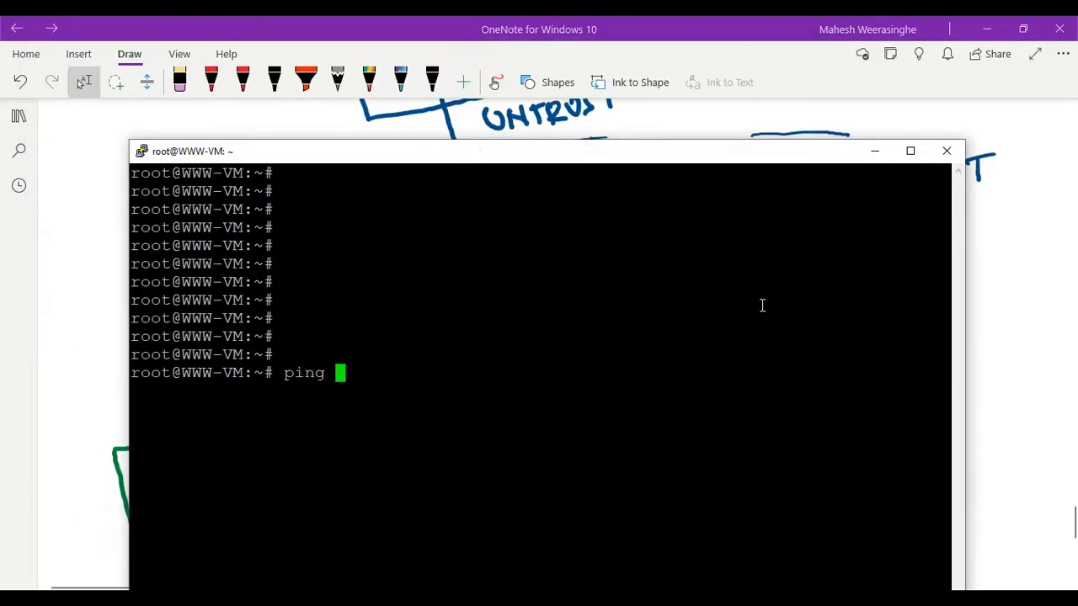
# - Complete the command in the WWW-VM terminal to ping the database server at 192.168.240.36, and stop the running ping
pyautogui.write('192.168.')
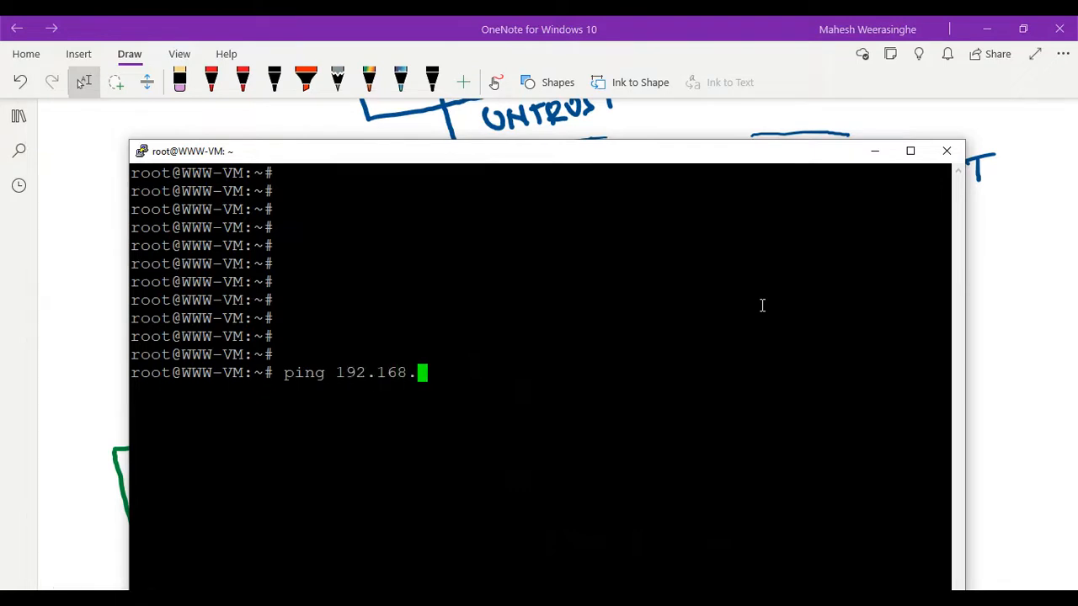
pyautogui.write('240.36')
pyautogui.press('Return')
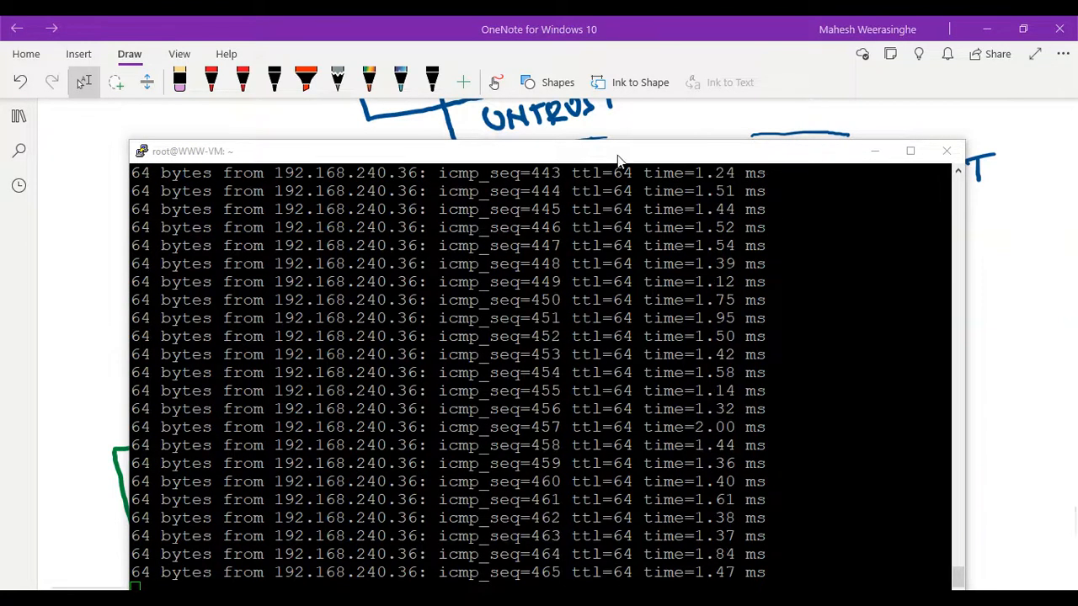
pyautogui.moveTo(621, 158); pyautogui.dragTo(625, 97)
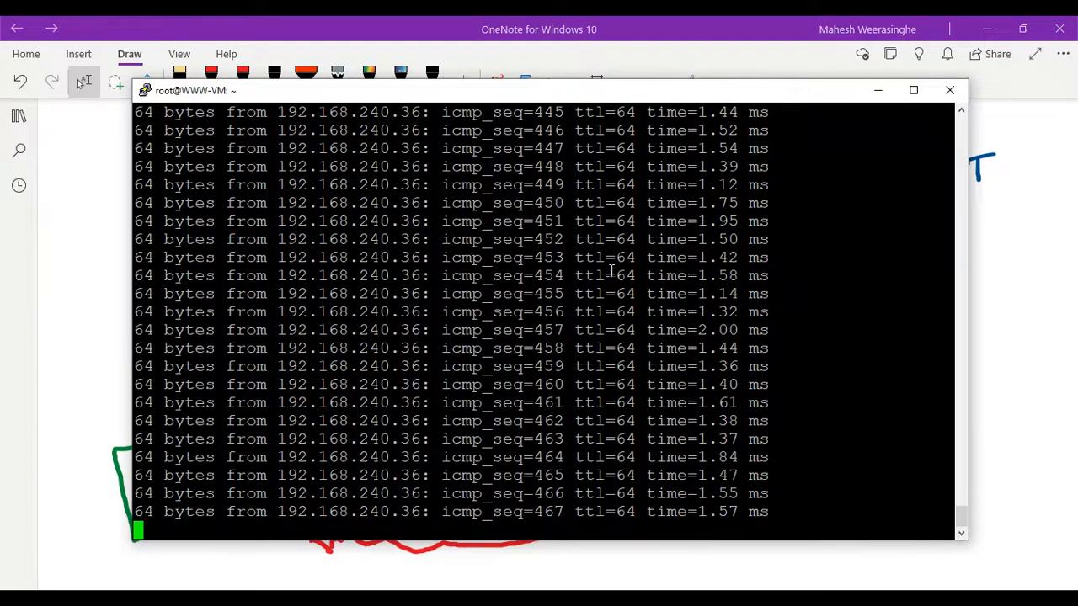
pyautogui.hotkey('ctrl', 'c')
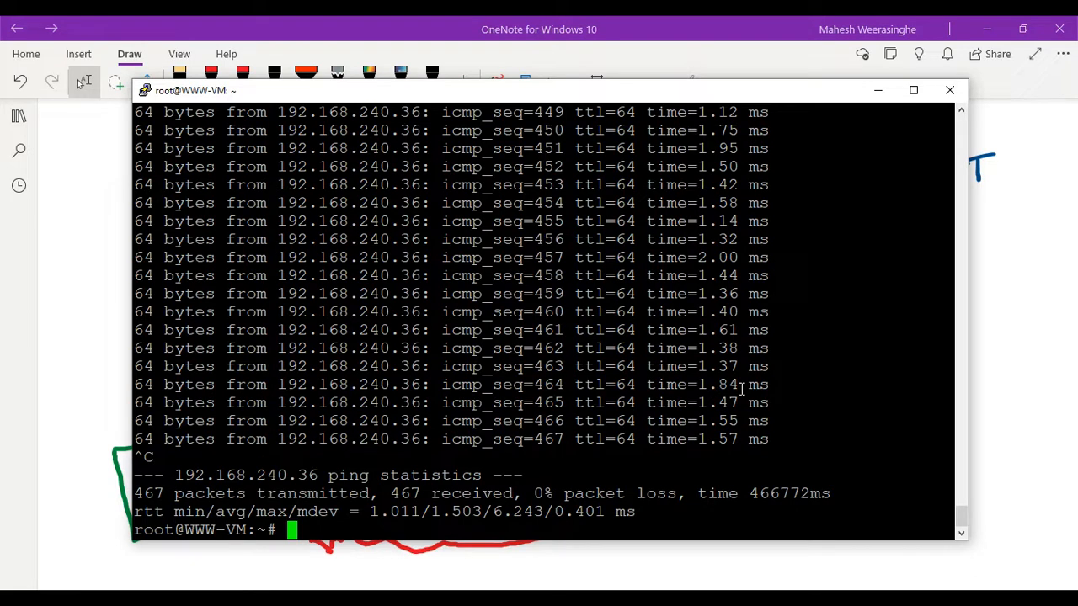
# - Look up the WWW-VM server's own IP address with ip a
pyautogui.press('Return')
pyautogui.write('i')
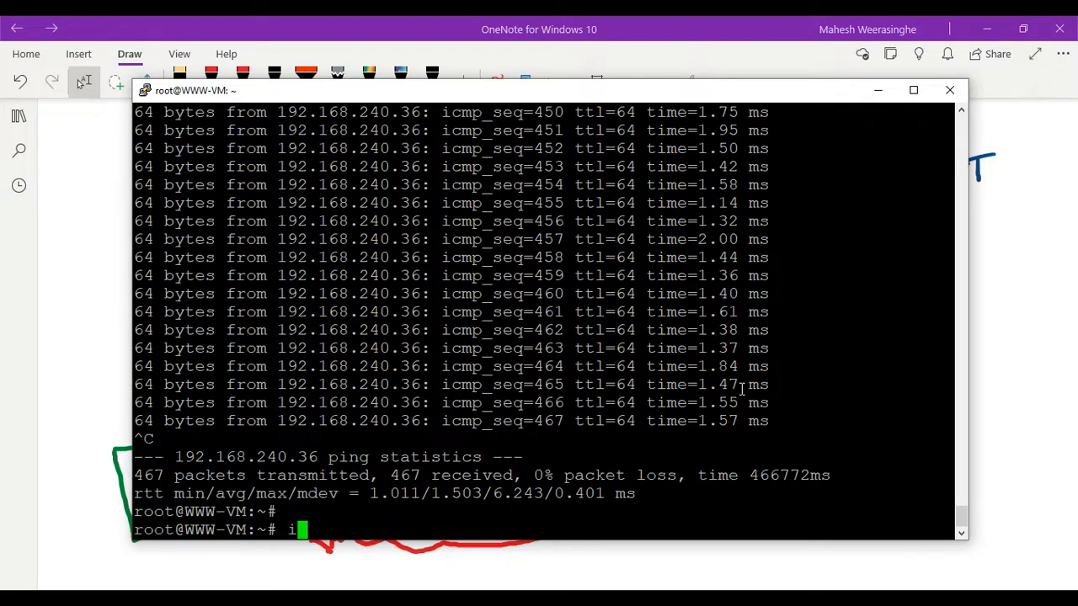
pyautogui.write('p a')
pyautogui.press('Return')
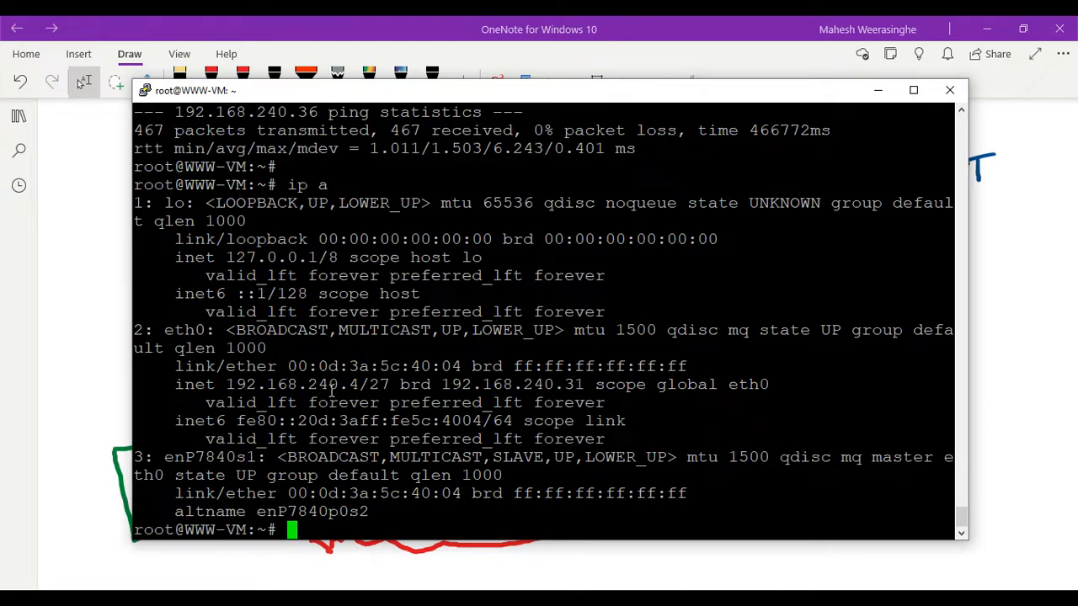
# - Switch to the FLIFE-DB terminal, ping the web server at 192.168.240.4 and stop the ping after several replies
pyautogui.click(820, 598)
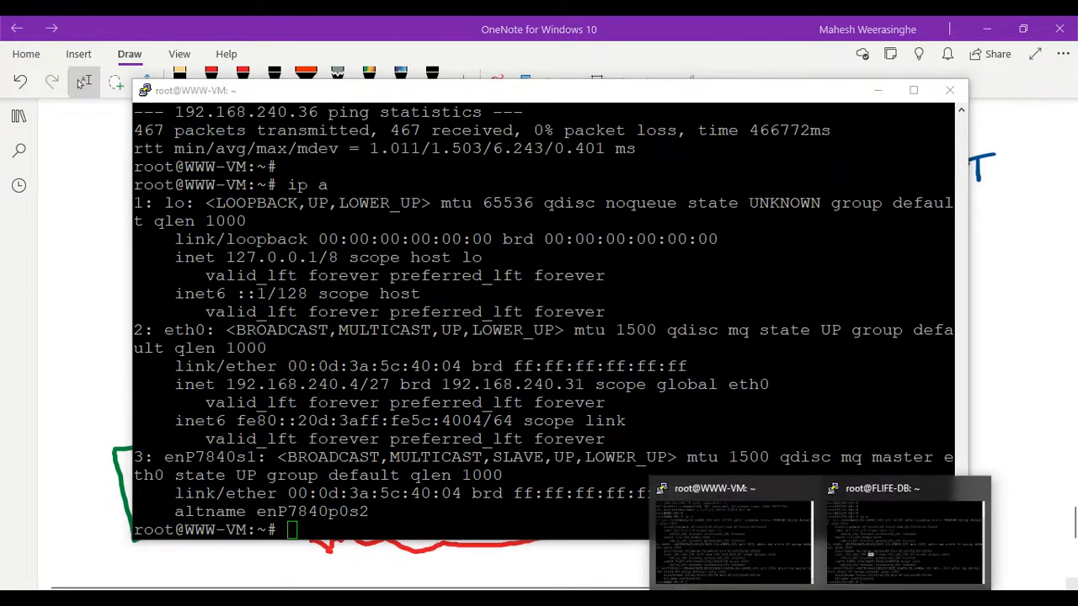
pyautogui.click(921, 560)
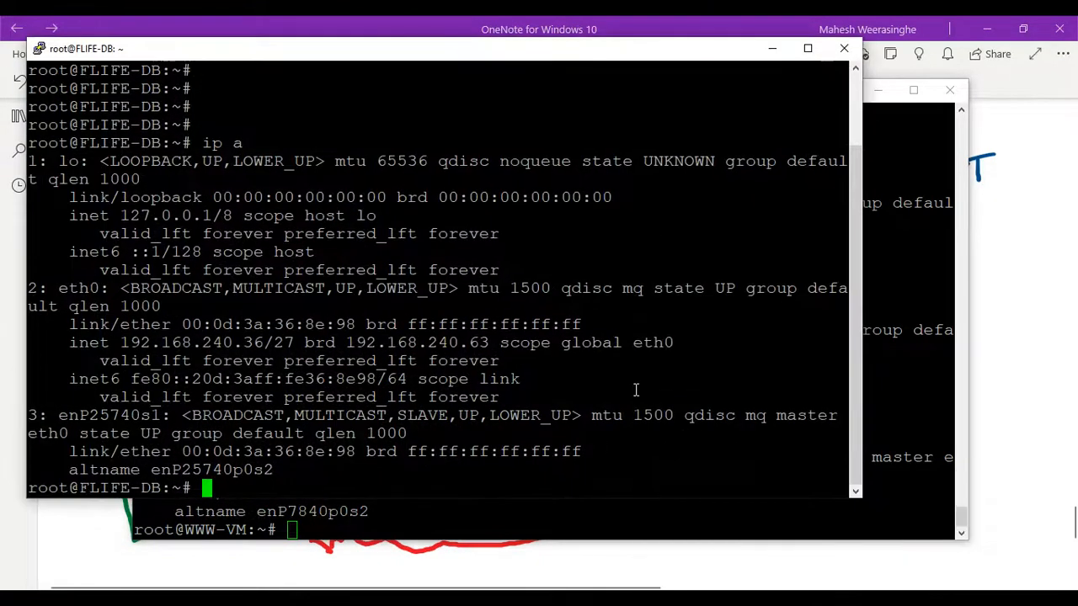
pyautogui.write('ping ')
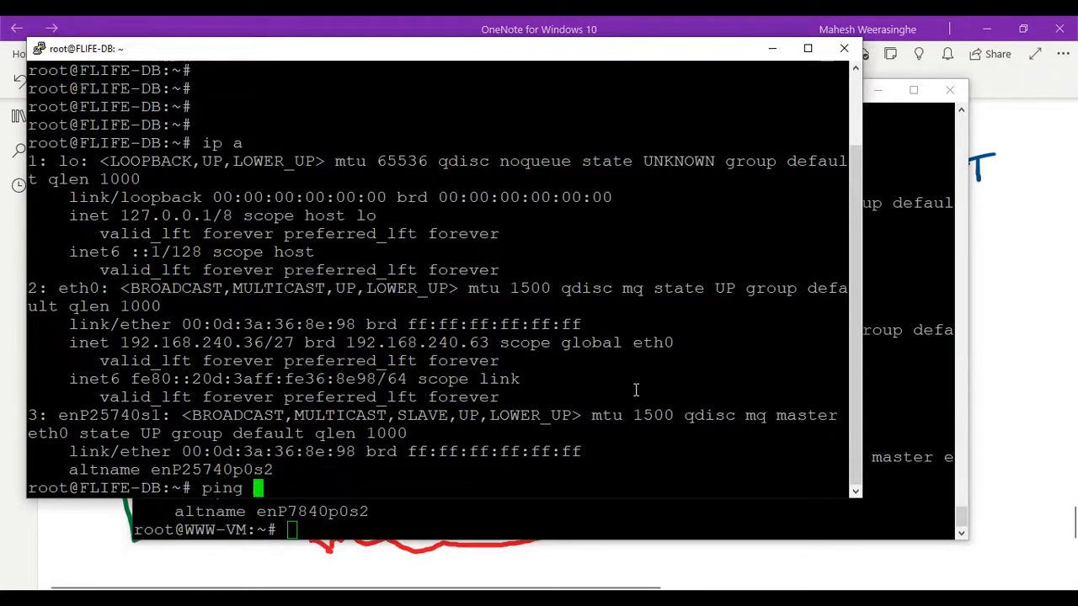
pyautogui.write('192.168.')
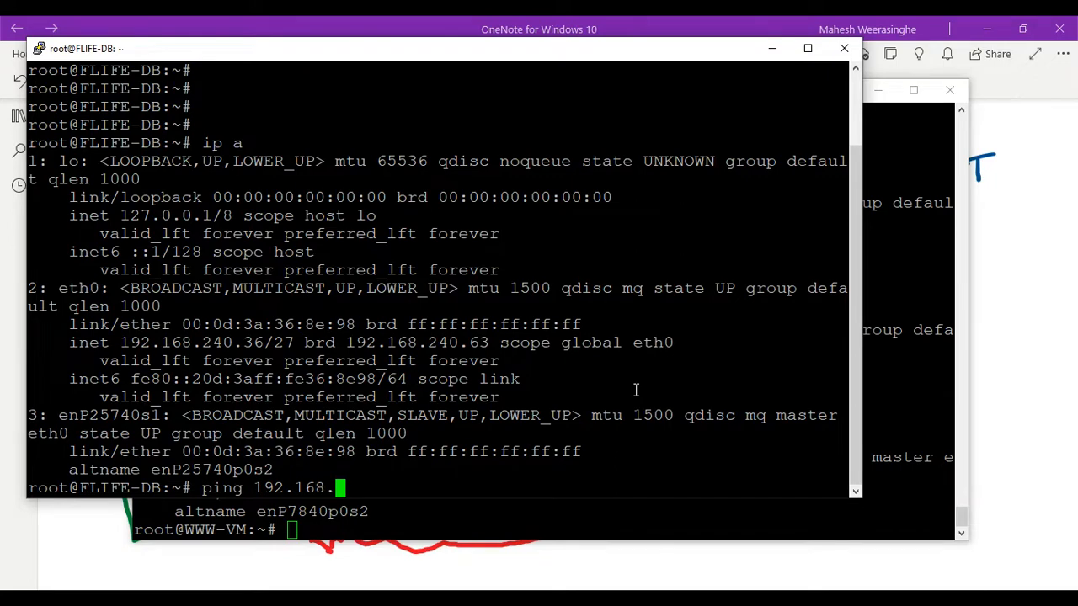
pyautogui.write('240.4')
pyautogui.press('Return')
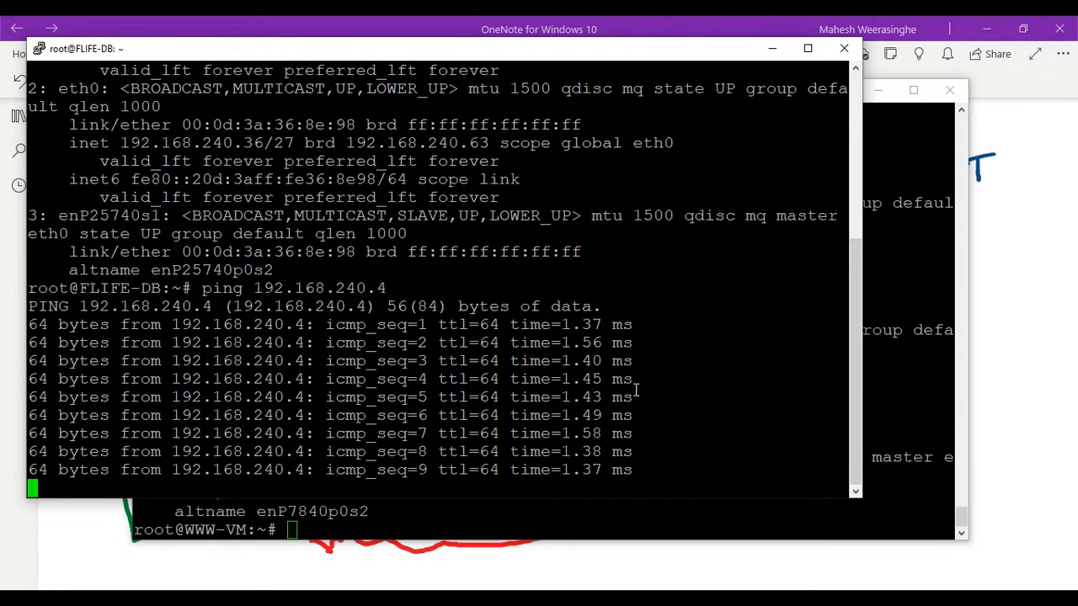
pyautogui.hotkey('ctrl', 'c')
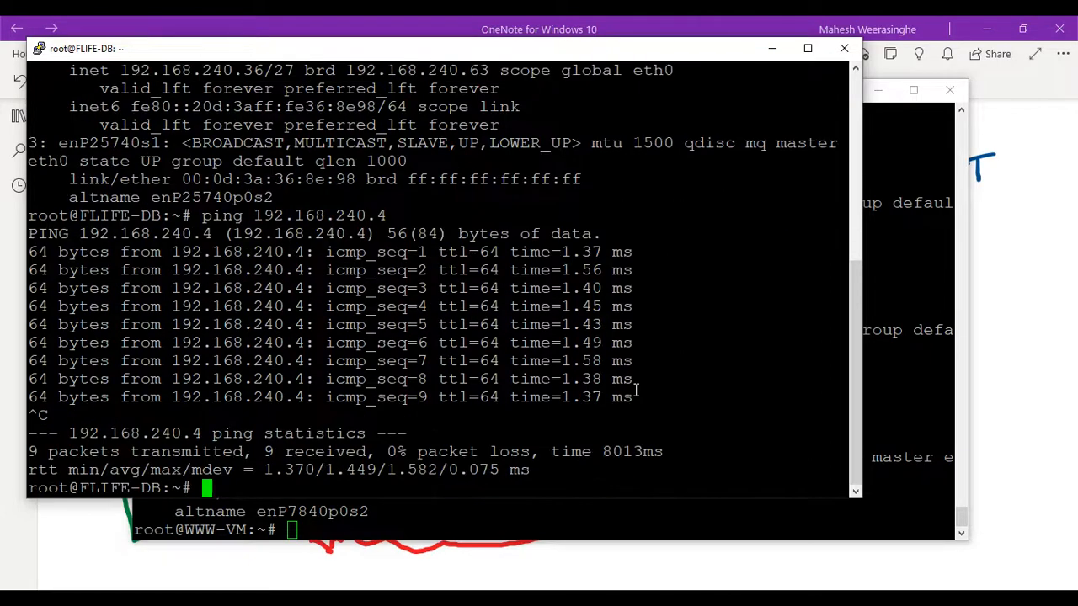
# - Minimize both terminals to return to the OneNote sketch, and change the red pen's colour to light green
pyautogui.click(772, 48)
pyautogui.click(876, 91)
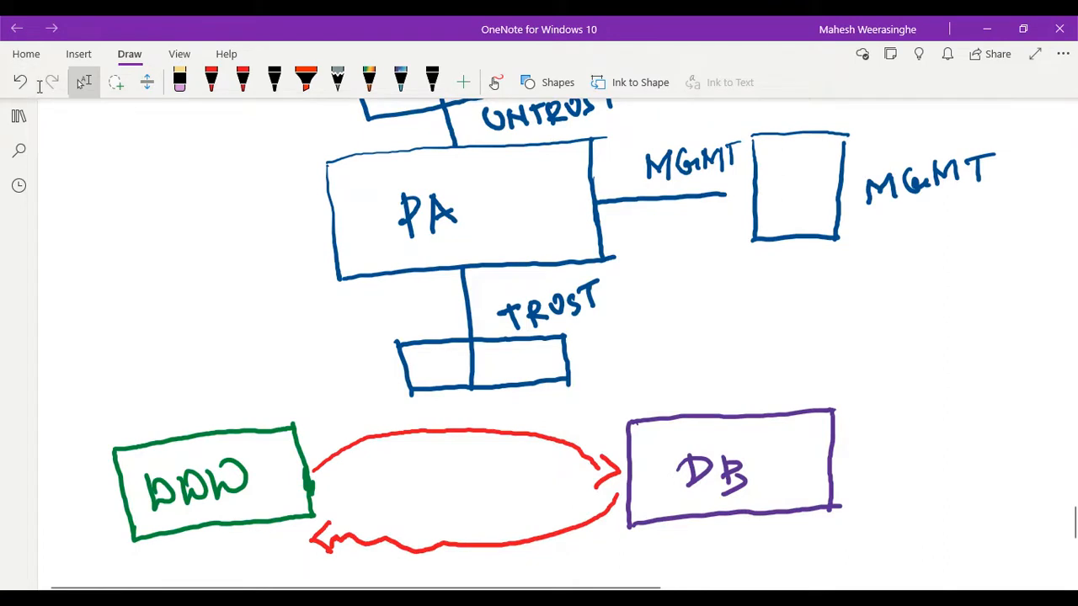
pyautogui.click(214, 85)
pyautogui.click(213, 85)
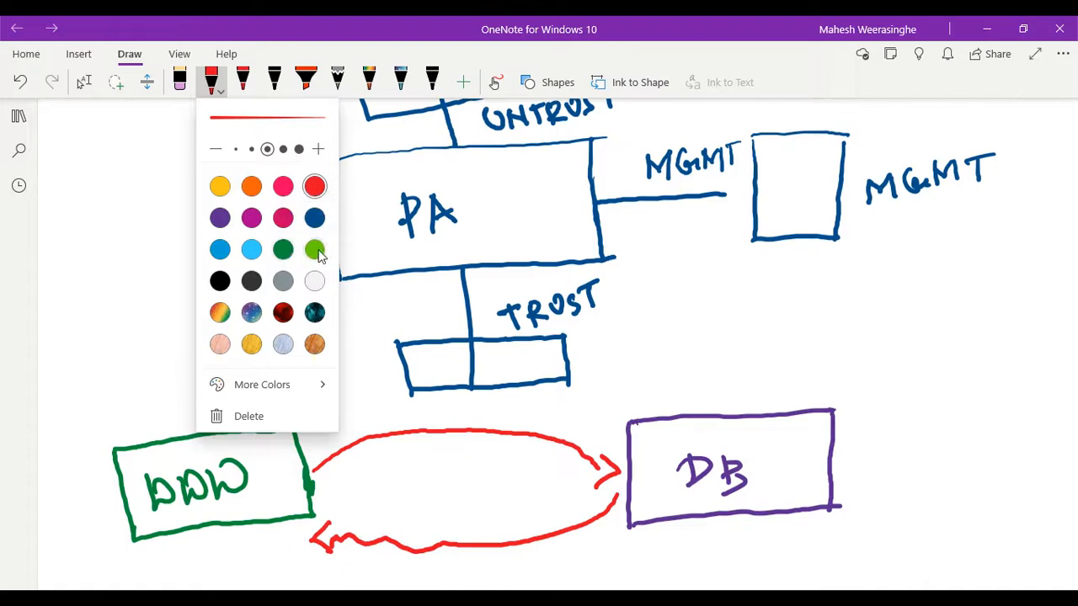
pyautogui.click(314, 249)
pyautogui.click(374, 357)
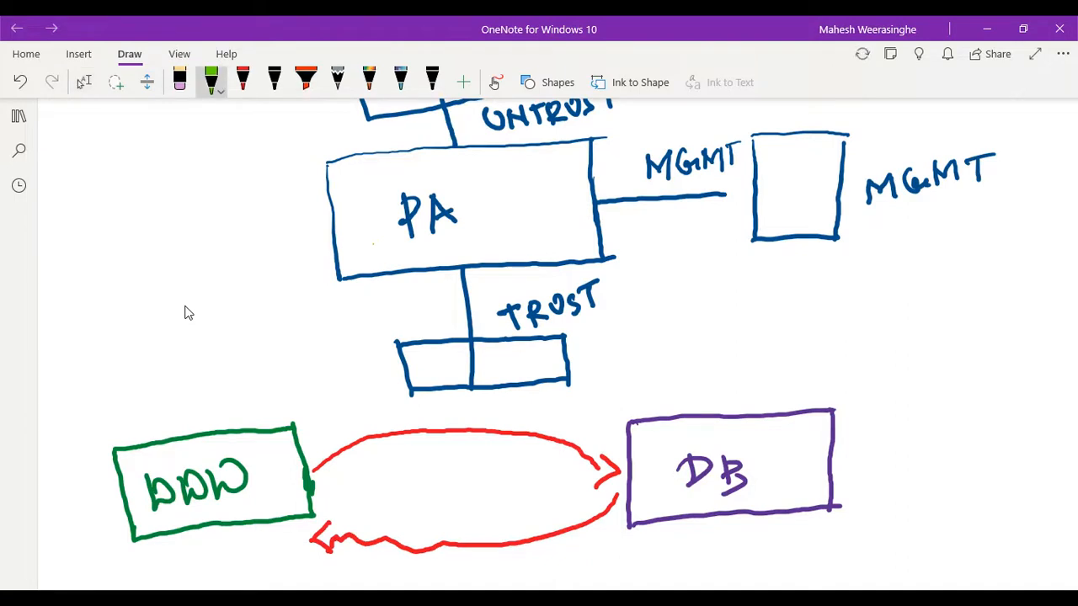
# - Draw light green curved arrows from the WWW box up to the bottom edge of the PA box and from there down to the DB box
pyautogui.moveTo(245, 418)
pyautogui.mouseDown()
pyautogui.moveTo(252, 385)
pyautogui.moveTo(287, 339)
pyautogui.moveTo(362, 296)
pyautogui.moveTo(443, 276)
pyautogui.moveTo(442, 293)
pyautogui.mouseUp()
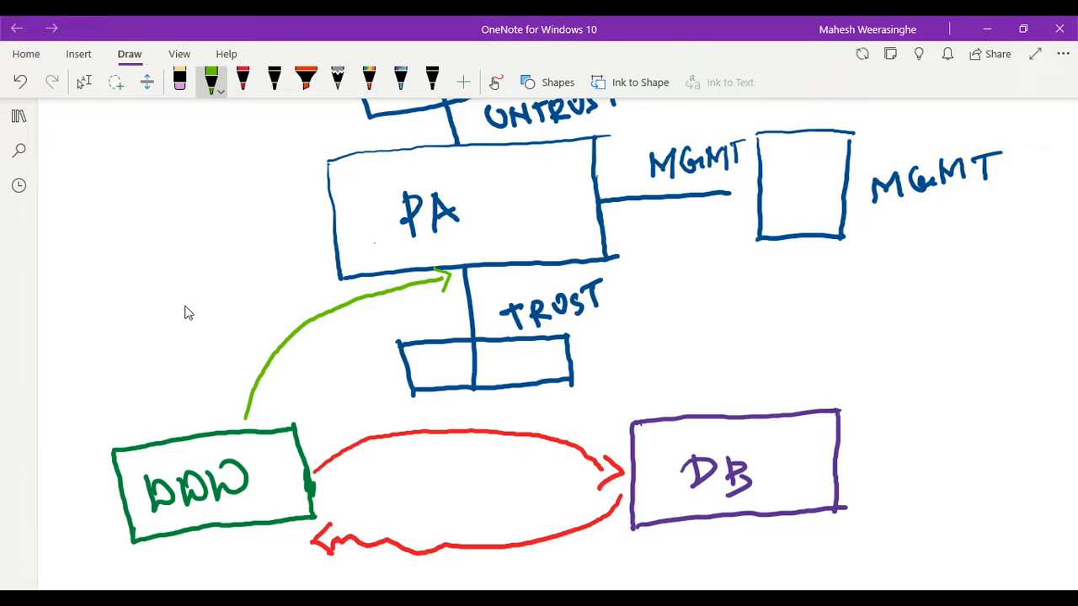
pyautogui.scroll(1, 185, 312)
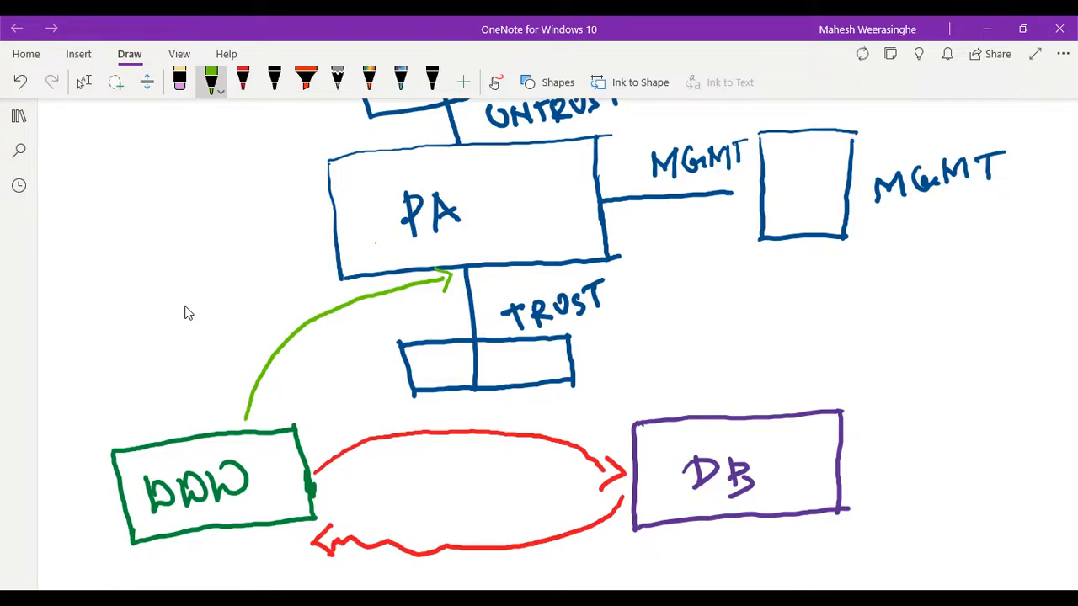
pyautogui.scroll(2, 187, 312)
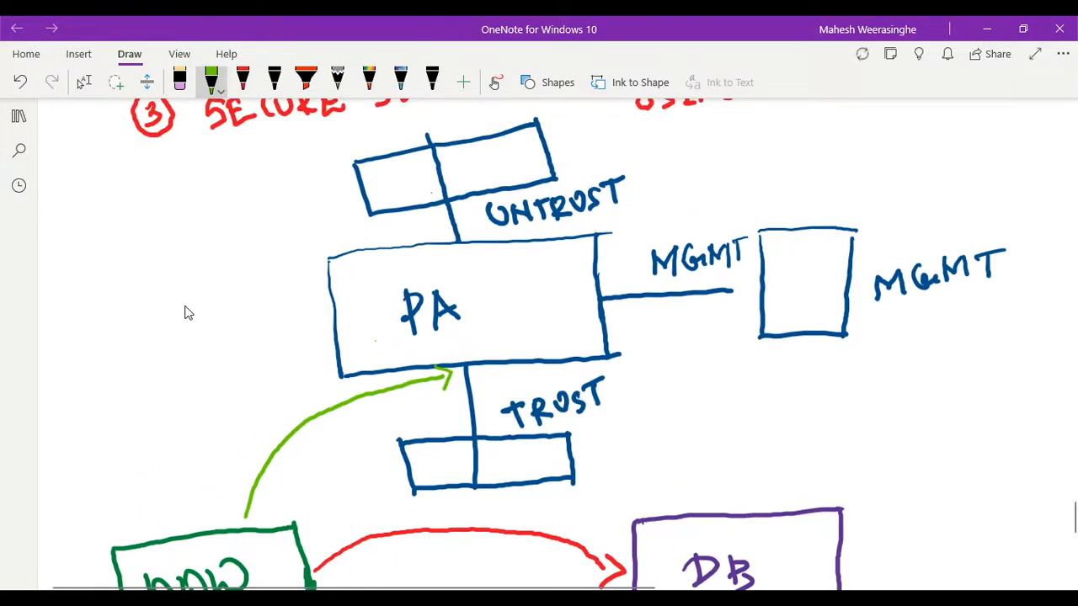
pyautogui.scroll(-2, 187, 313)
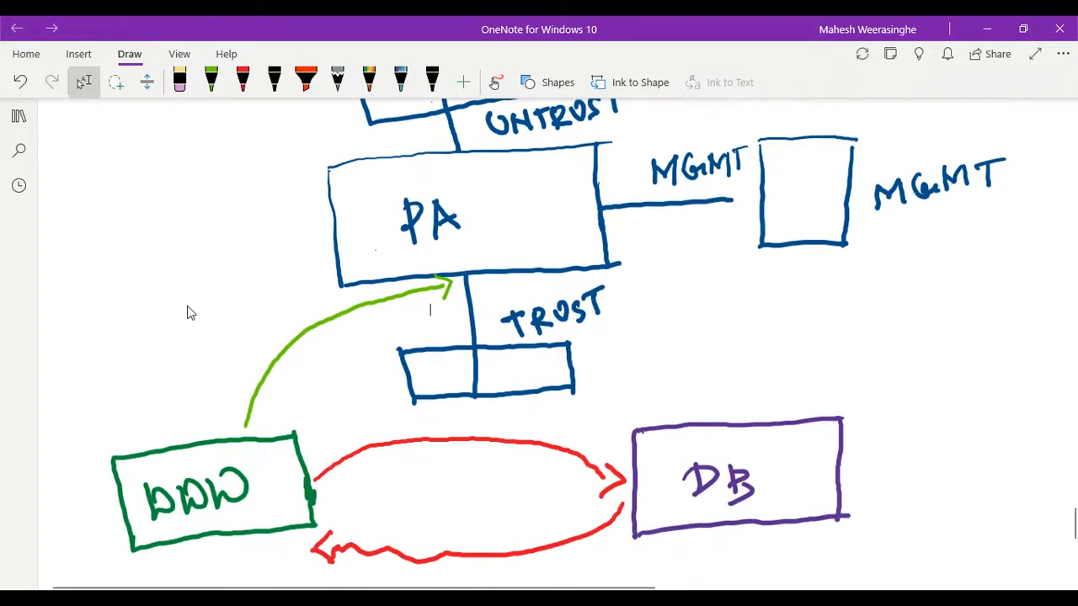
pyautogui.moveTo(483, 283)
pyautogui.mouseDown()
pyautogui.moveTo(606, 286)
pyautogui.moveTo(657, 307)
pyautogui.moveTo(686, 360)
pyautogui.moveTo(688, 405)
pyautogui.moveTo(718, 392)
pyautogui.mouseUp()
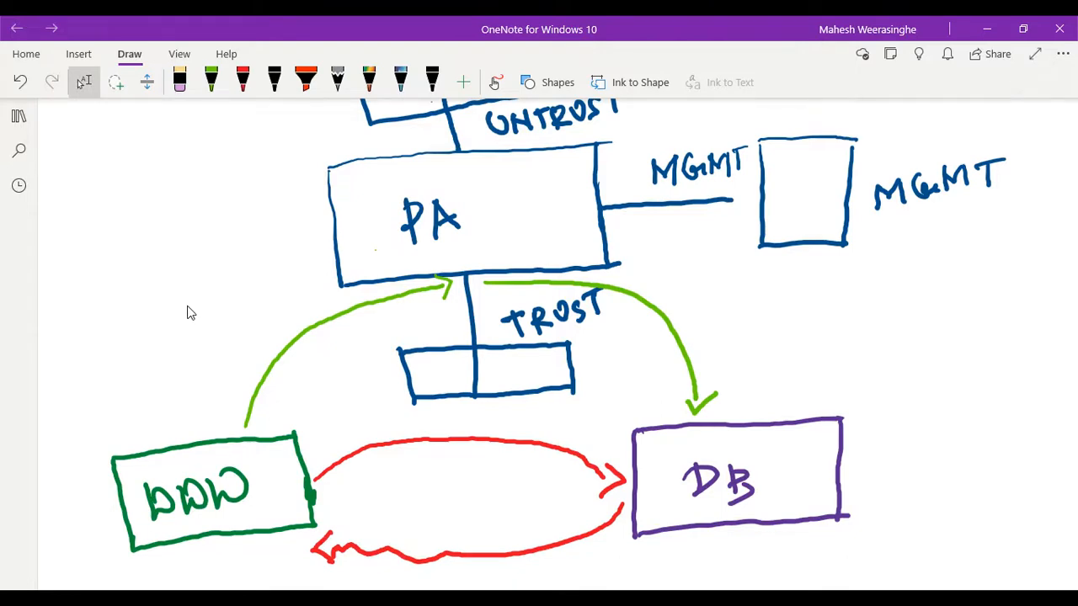
# - Change the light green pen's colour to dark green
pyautogui.click(216, 88)
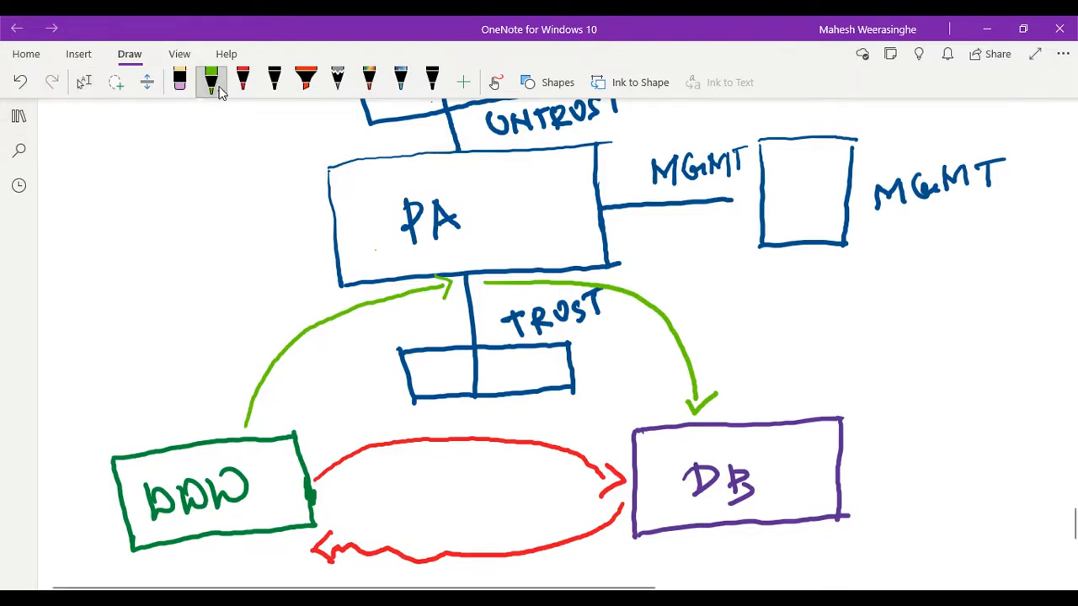
pyautogui.click(219, 89)
pyautogui.click(283, 249)
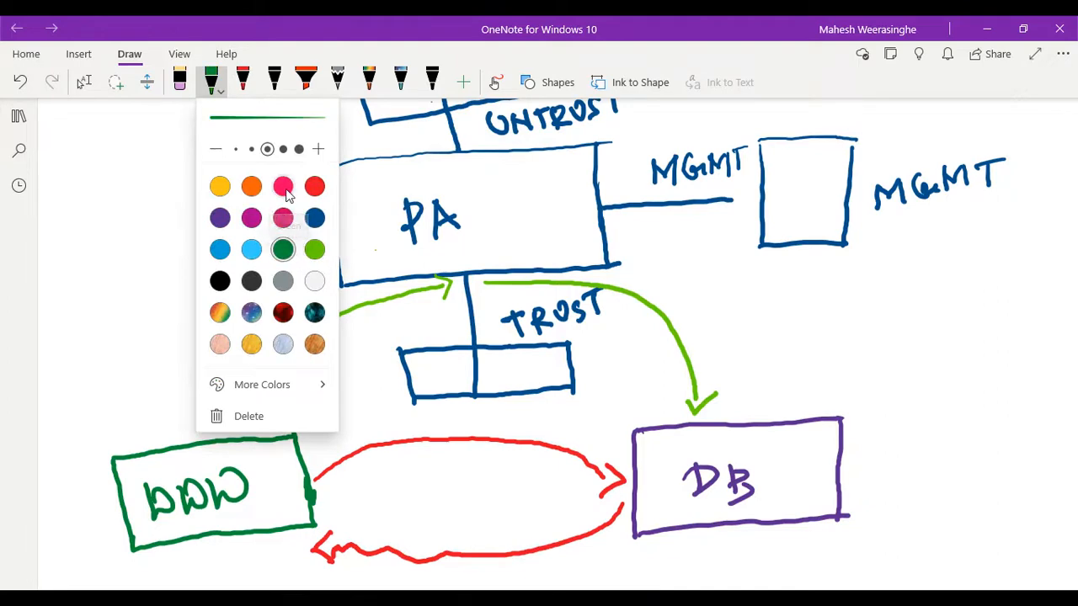
pyautogui.click(163, 247)
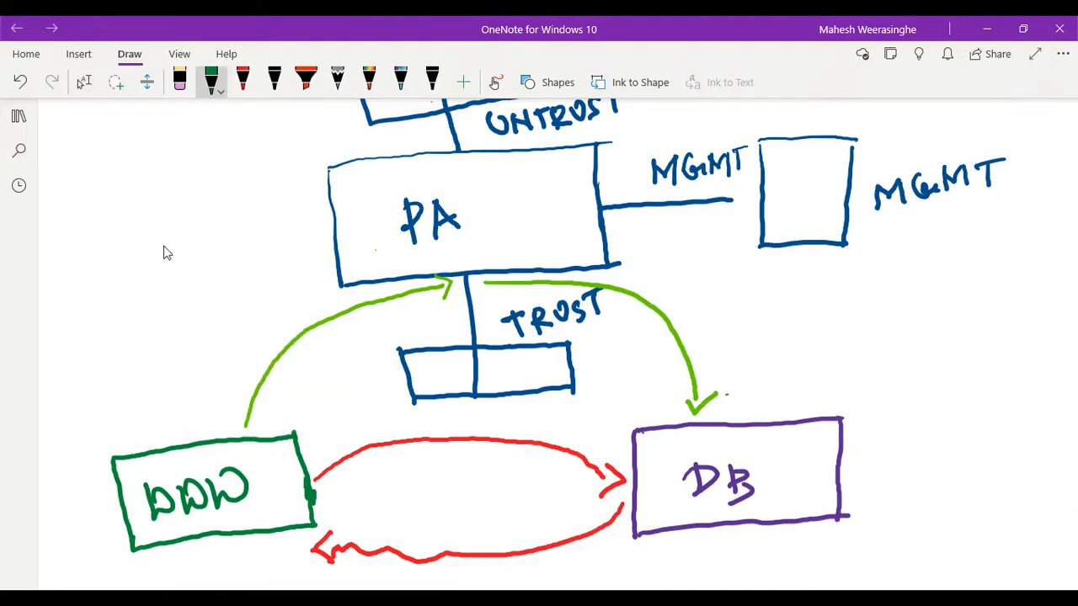
# - Draw dark green curved return arrows from the DB box up to the PA box and from there down to the WWW box
pyautogui.moveTo(728, 400); pyautogui.dragTo(721, 349)
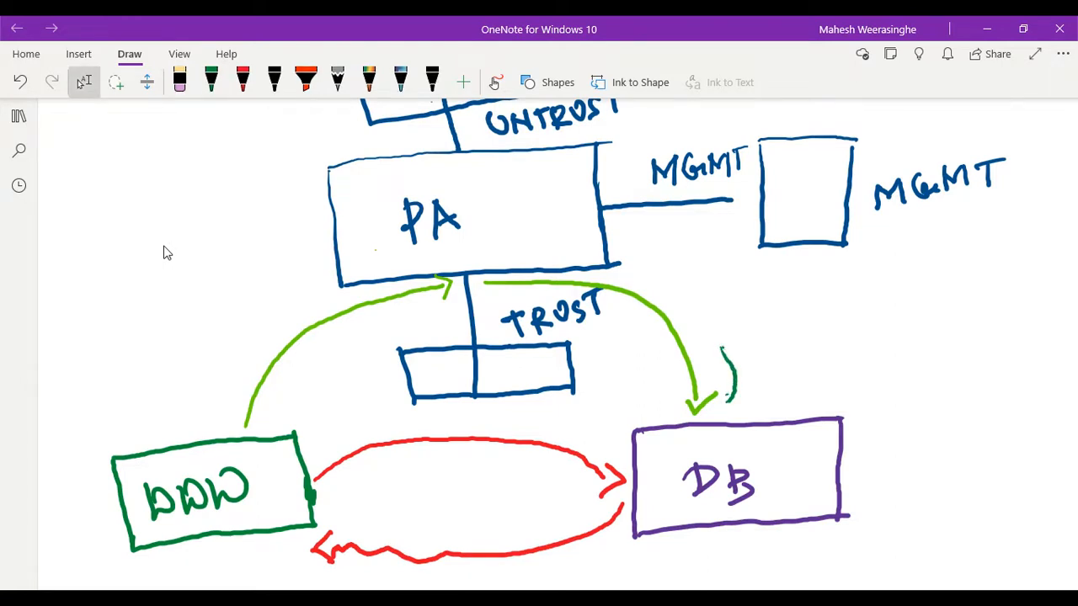
pyautogui.moveTo(721, 348)
pyautogui.mouseDown()
pyautogui.moveTo(705, 318)
pyautogui.moveTo(611, 273)
pyautogui.moveTo(507, 257)
pyautogui.moveTo(471, 275)
pyautogui.moveTo(491, 285)
pyautogui.mouseUp()
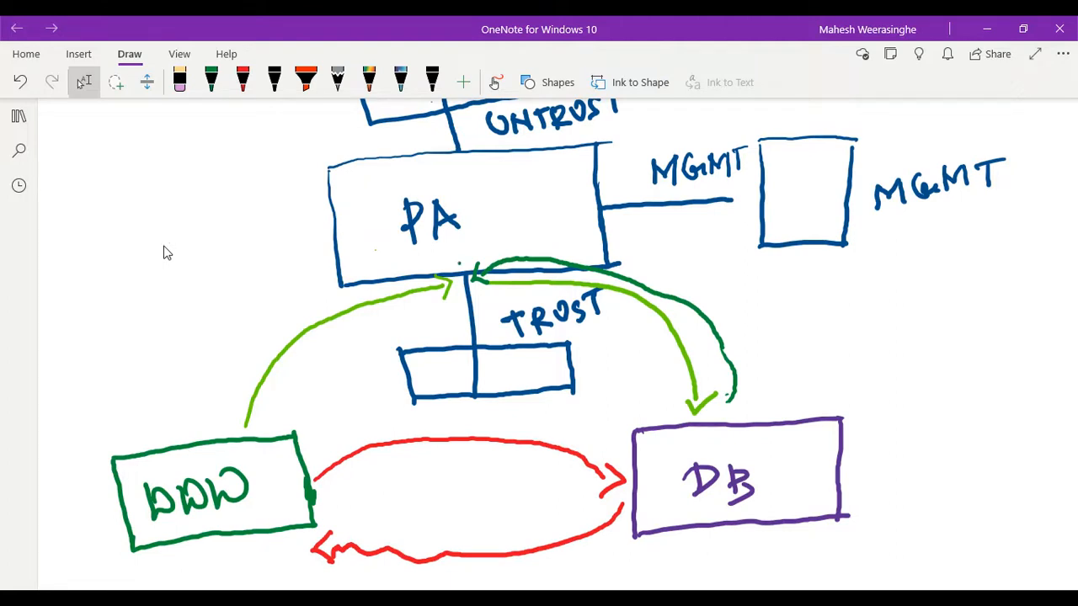
pyautogui.moveTo(459, 264)
pyautogui.mouseDown()
pyautogui.moveTo(362, 270)
pyautogui.moveTo(320, 285)
pyautogui.mouseUp()
pyautogui.scroll(2, 164, 247)
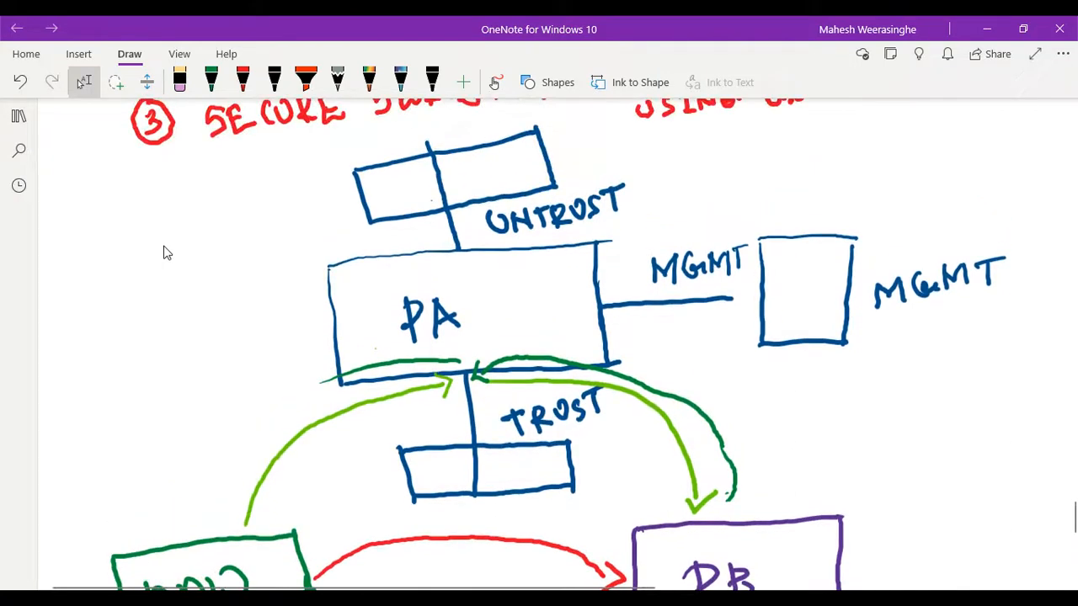
pyautogui.scroll(1, 164, 253)
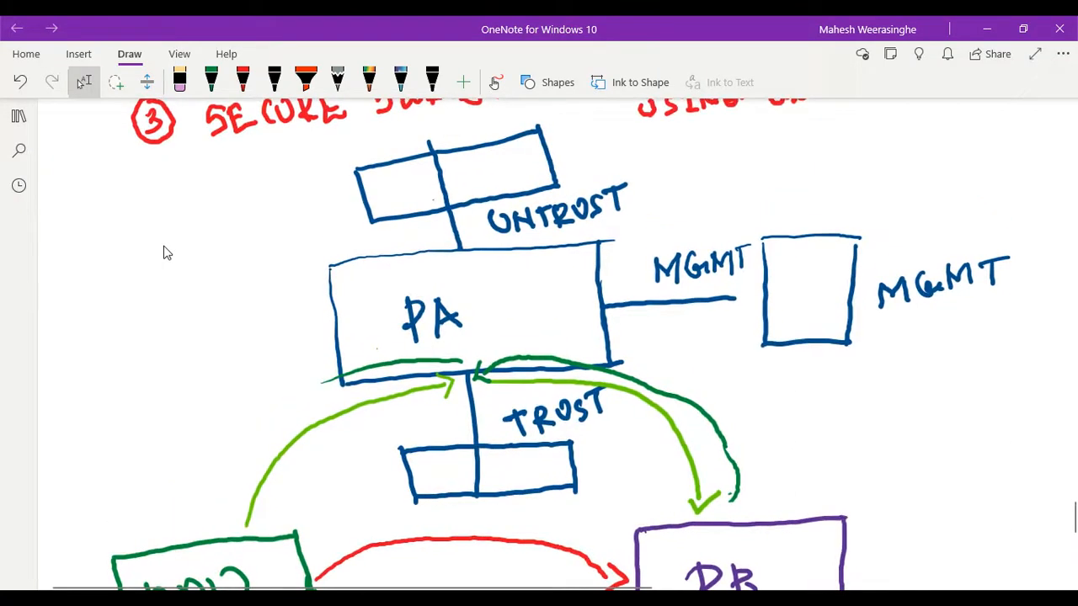
pyautogui.scroll(-4, 166, 253)
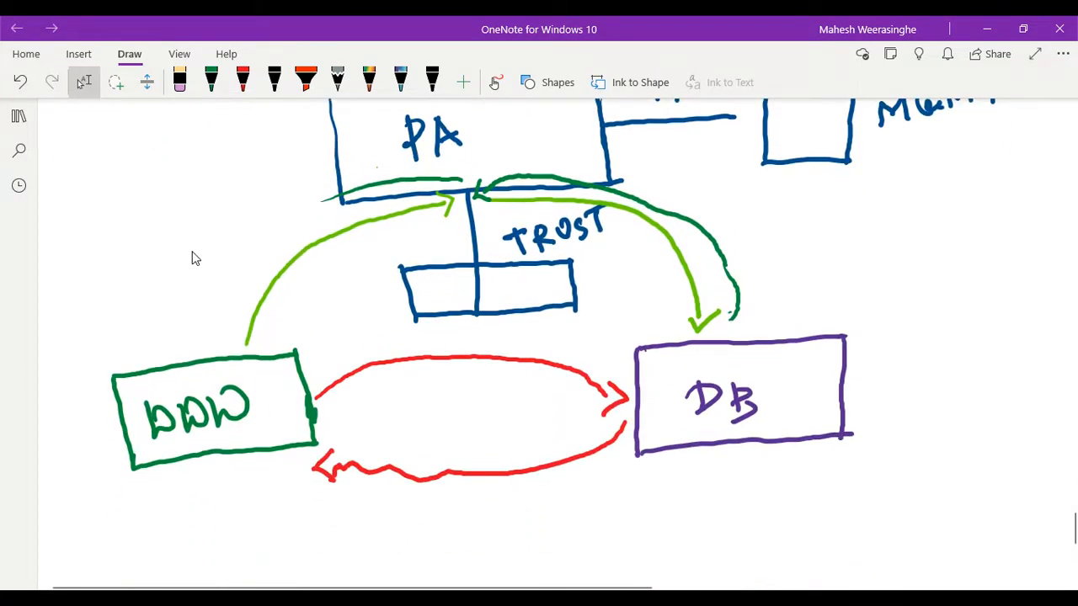
pyautogui.moveTo(322, 201)
pyautogui.mouseDown()
pyautogui.moveTo(275, 244)
pyautogui.moveTo(222, 338)
pyautogui.moveTo(245, 331)
pyautogui.mouseUp()
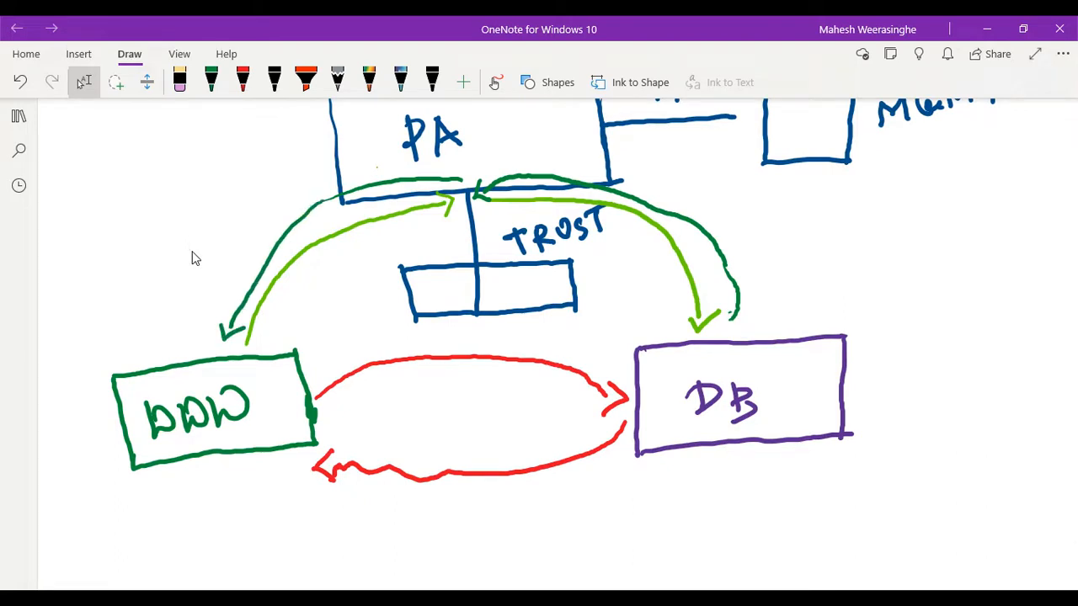
# - Change the red pen's colour to bright pink
pyautogui.scroll(2, 392, 295)
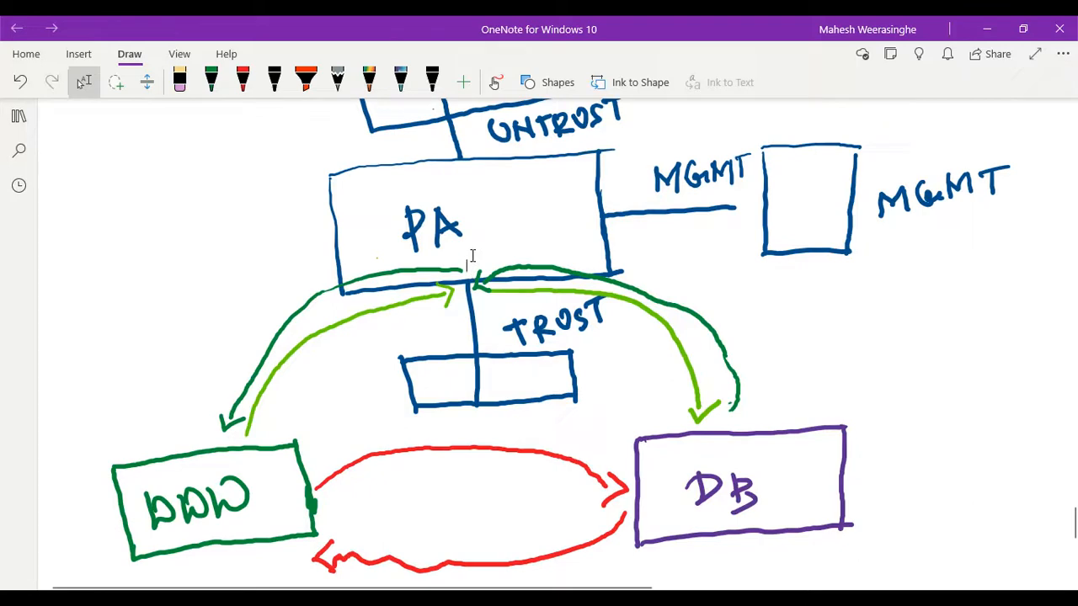
pyautogui.click(244, 88)
pyautogui.click(244, 88)
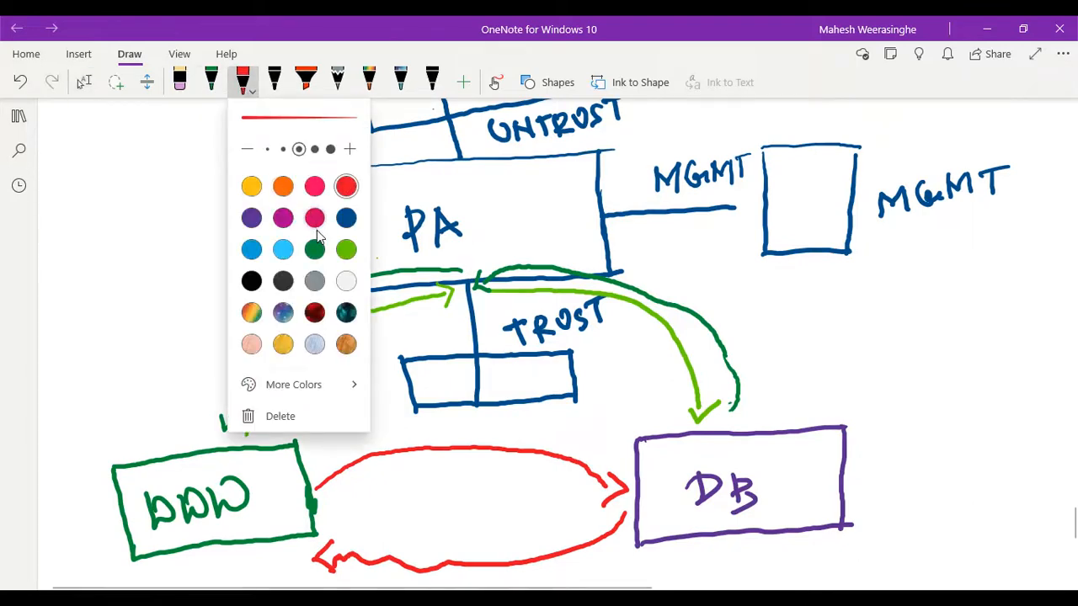
pyautogui.click(314, 249)
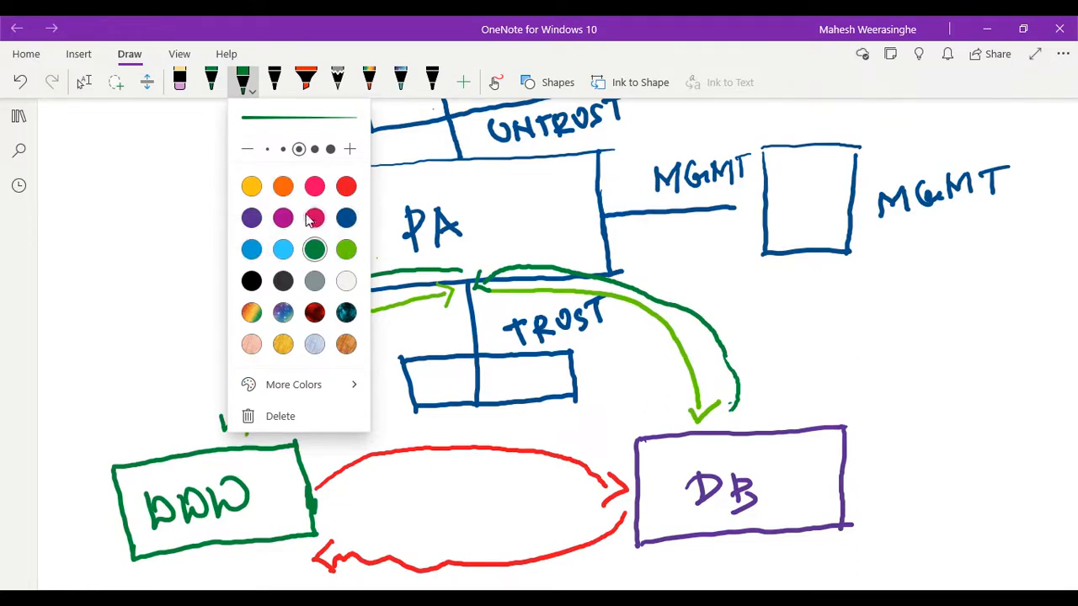
pyautogui.click(283, 249)
pyautogui.click(346, 249)
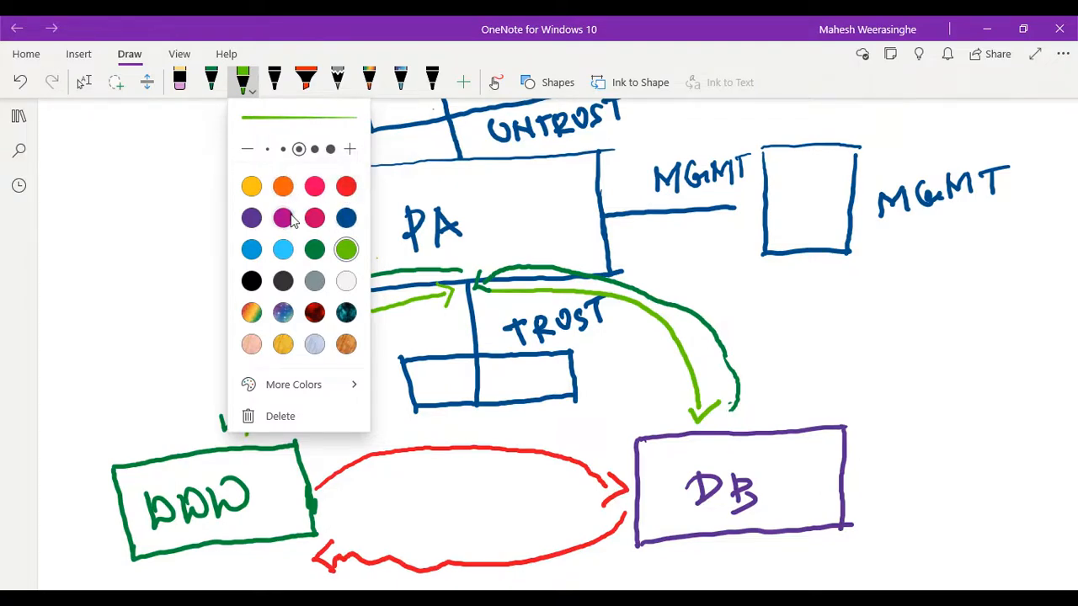
pyautogui.click(314, 186)
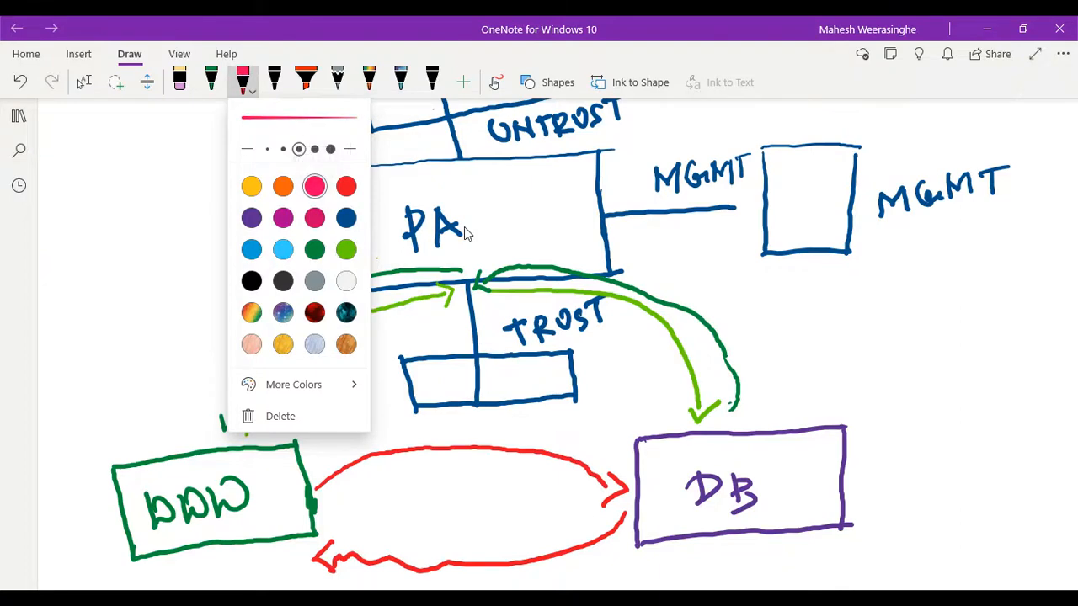
pyautogui.click(500, 197)
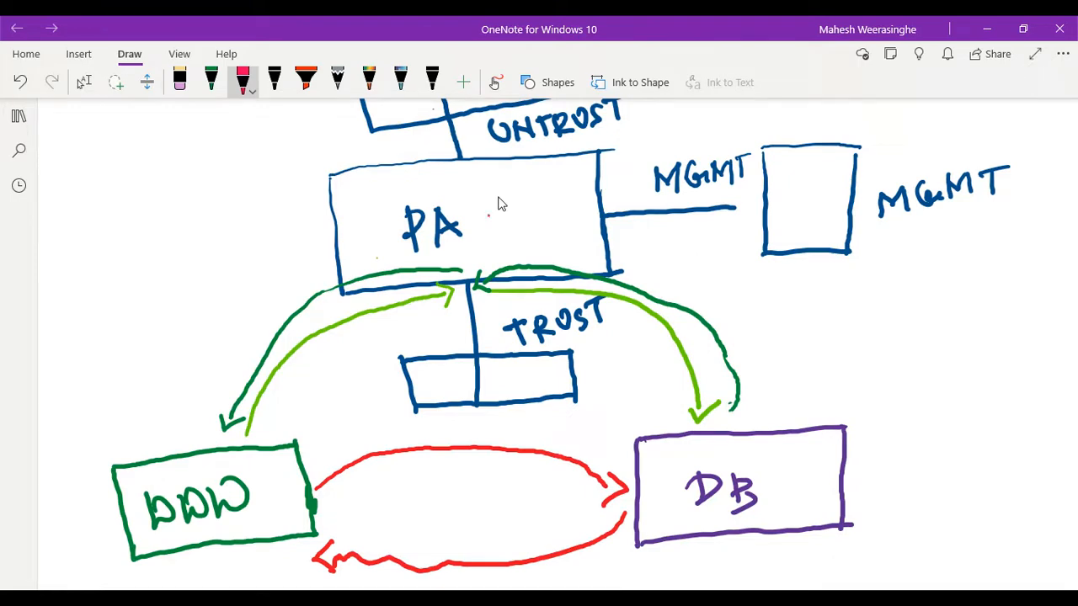
# - Handwrite a circled 1 followed by "SECURITY RULES" in pink in the blank area below the MGMT box
pyautogui.scroll(3, 500, 204)
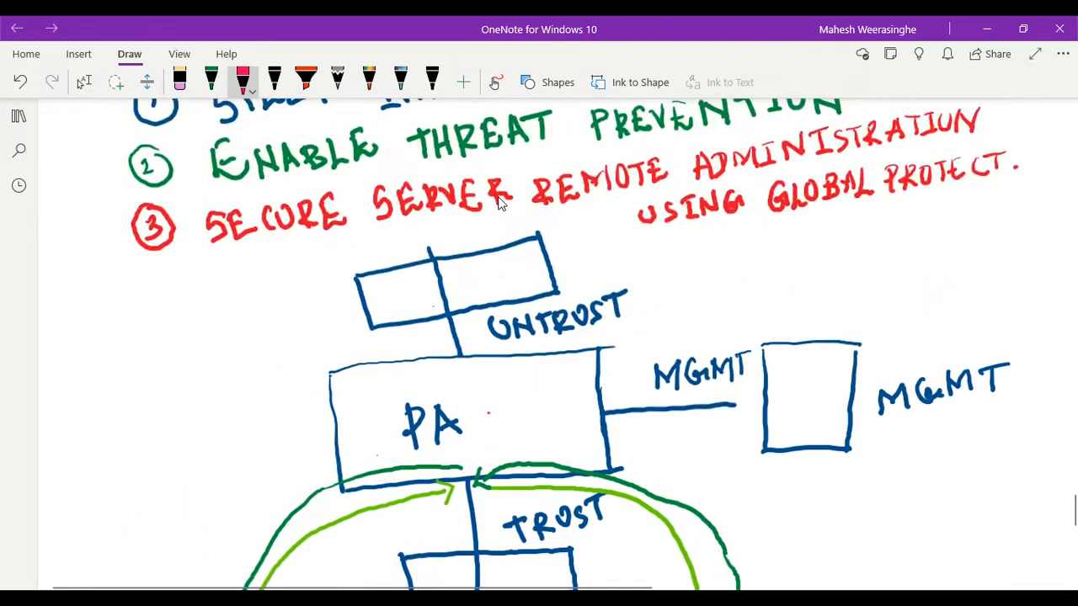
pyautogui.scroll(-3, 499, 204)
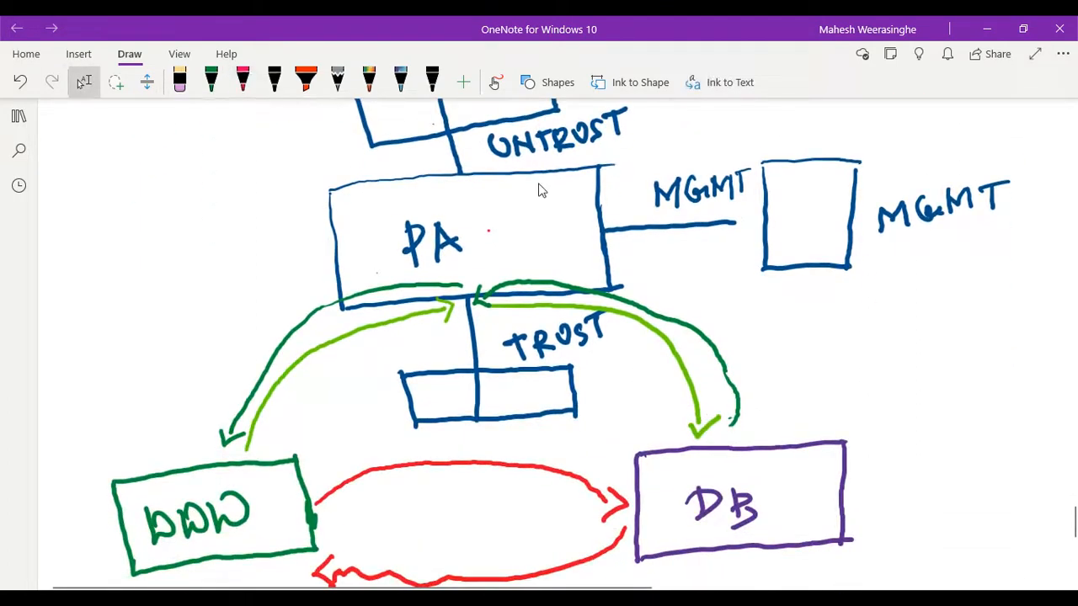
pyautogui.moveTo(770, 332)
pyautogui.mouseDown()
pyautogui.moveTo(774, 340)
pyautogui.moveTo(770, 321)
pyautogui.moveTo(774, 354)
pyautogui.moveTo(781, 323)
pyautogui.moveTo(800, 329)
pyautogui.moveTo(796, 346)
pyautogui.moveTo(838, 337)
pyautogui.mouseUp()
pyautogui.moveTo(817, 320)
pyautogui.mouseDown()
pyautogui.moveTo(829, 315)
pyautogui.moveTo(849, 337)
pyautogui.moveTo(867, 309)
pyautogui.moveTo(874, 334)
pyautogui.moveTo(889, 330)
pyautogui.mouseUp()
pyautogui.moveTo(897, 310)
pyautogui.mouseDown()
pyautogui.moveTo(896, 327)
pyautogui.moveTo(904, 306)
pyautogui.mouseUp()
pyautogui.moveTo(891, 329)
pyautogui.mouseDown()
pyautogui.moveTo(916, 322)
pyautogui.moveTo(921, 303)
pyautogui.moveTo(932, 311)
pyautogui.mouseUp()
pyautogui.moveTo(940, 297)
pyautogui.mouseDown()
pyautogui.moveTo(929, 329)
pyautogui.moveTo(1008, 309)
pyautogui.mouseUp()
pyautogui.moveTo(1010, 303)
pyautogui.mouseDown()
pyautogui.moveTo(1027, 317)
pyautogui.moveTo(1048, 312)
pyautogui.moveTo(1032, 300)
pyautogui.mouseUp()
pyautogui.moveTo(1028, 290); pyautogui.dragTo(1054, 309)
# - Handwrite a circled 2 followed by "ENABLE THREAT PREVENTION" in pink on two lines beneath the security rules note
pyautogui.moveTo(778, 381); pyautogui.dragTo(789, 396)
pyautogui.moveTo(785, 370)
pyautogui.mouseDown()
pyautogui.moveTo(766, 404)
pyautogui.moveTo(788, 373)
pyautogui.moveTo(841, 400)
pyautogui.moveTo(828, 371)
pyautogui.mouseUp()
pyautogui.moveTo(815, 384)
pyautogui.mouseDown()
pyautogui.moveTo(858, 383)
pyautogui.moveTo(862, 363)
pyautogui.moveTo(870, 389)
pyautogui.moveTo(892, 374)
pyautogui.moveTo(910, 384)
pyautogui.mouseUp()
pyautogui.moveTo(918, 384)
pyautogui.mouseDown()
pyautogui.moveTo(955, 379)
pyautogui.moveTo(949, 359)
pyautogui.mouseUp()
pyautogui.moveTo(960, 357)
pyautogui.mouseDown()
pyautogui.moveTo(963, 379)
pyautogui.moveTo(974, 376)
pyautogui.mouseUp()
pyautogui.moveTo(962, 367); pyautogui.dragTo(982, 370)
pyautogui.moveTo(982, 350); pyautogui.dragTo(995, 369)
pyautogui.moveTo(1000, 347)
pyautogui.mouseDown()
pyautogui.moveTo(1011, 369)
pyautogui.moveTo(1014, 357)
pyautogui.mouseUp()
pyautogui.moveTo(998, 347); pyautogui.dragTo(1013, 356)
pyautogui.moveTo(1019, 364)
pyautogui.mouseDown()
pyautogui.moveTo(1026, 336)
pyautogui.moveTo(1031, 358)
pyautogui.mouseUp()
pyautogui.moveTo(1014, 354); pyautogui.dragTo(1045, 354)
pyautogui.moveTo(1031, 330); pyautogui.dragTo(1047, 326)
pyautogui.moveTo(868, 414)
pyautogui.mouseDown()
pyautogui.moveTo(868, 438)
pyautogui.moveTo(886, 433)
pyautogui.mouseUp()
pyautogui.moveTo(885, 416); pyautogui.dragTo(903, 428)
pyautogui.moveTo(906, 416)
pyautogui.mouseDown()
pyautogui.moveTo(916, 426)
pyautogui.moveTo(919, 401)
pyautogui.moveTo(920, 413)
pyautogui.mouseUp()
pyautogui.moveTo(913, 422)
pyautogui.mouseDown()
pyautogui.moveTo(936, 419)
pyautogui.moveTo(946, 402)
pyautogui.mouseUp()
pyautogui.moveTo(963, 409); pyautogui.dragTo(957, 392)
pyautogui.moveTo(946, 413); pyautogui.dragTo(968, 389)
pyautogui.moveTo(945, 403); pyautogui.dragTo(955, 401)
pyautogui.moveTo(970, 391)
pyautogui.mouseDown()
pyautogui.moveTo(980, 409)
pyautogui.moveTo(985, 389)
pyautogui.moveTo(1005, 386)
pyautogui.mouseUp()
pyautogui.moveTo(997, 388)
pyautogui.mouseDown()
pyautogui.moveTo(996, 404)
pyautogui.moveTo(1016, 400)
pyautogui.mouseUp()
pyautogui.moveTo(1006, 402); pyautogui.dragTo(1021, 406)
pyautogui.moveTo(1034, 381)
pyautogui.mouseDown()
pyautogui.moveTo(1022, 400)
pyautogui.moveTo(1061, 387)
pyautogui.mouseUp()
pyautogui.moveTo(1059, 375)
pyautogui.mouseDown()
pyautogui.moveTo(1063, 363)
pyautogui.moveTo(1064, 394)
pyautogui.mouseUp()
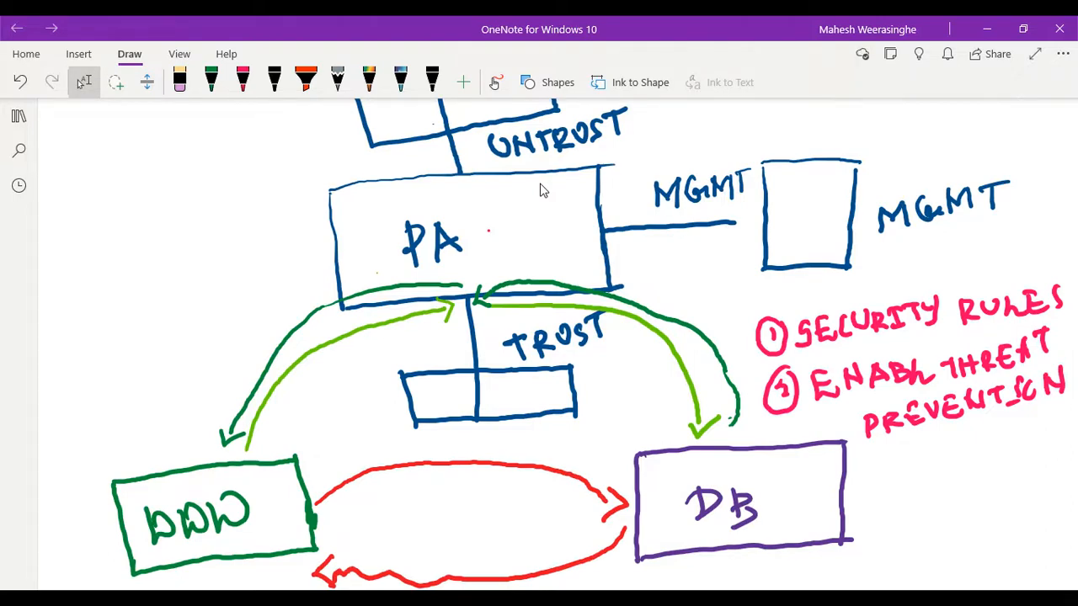
# - Review the numbered objectives above the sketch and the traffic arrows between the PA, WWW and DB boxes
pyautogui.scroll(2, 542, 190)
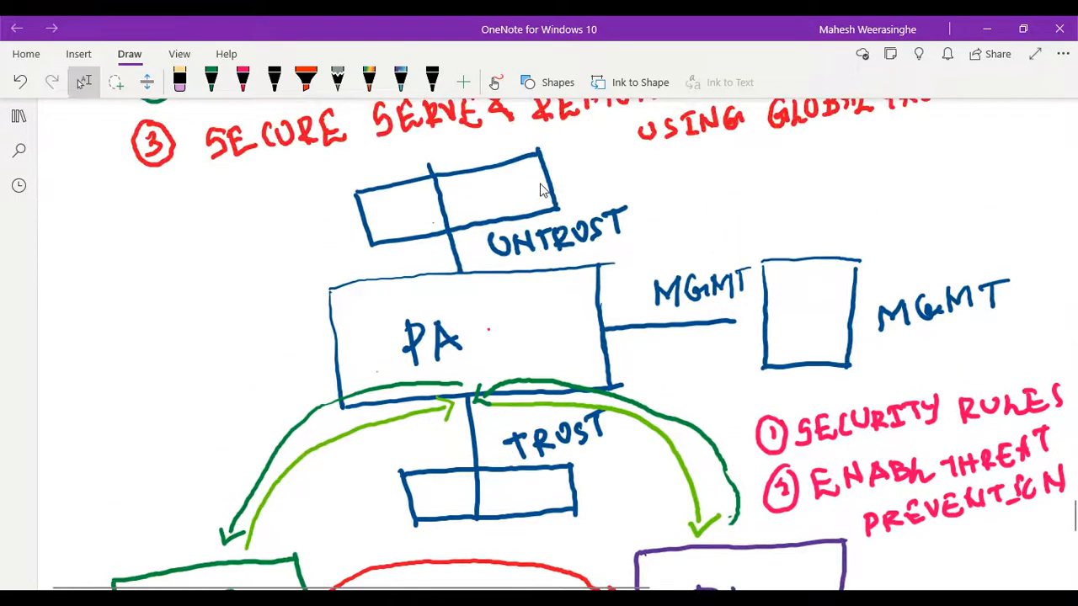
pyautogui.scroll(-2, 542, 189)
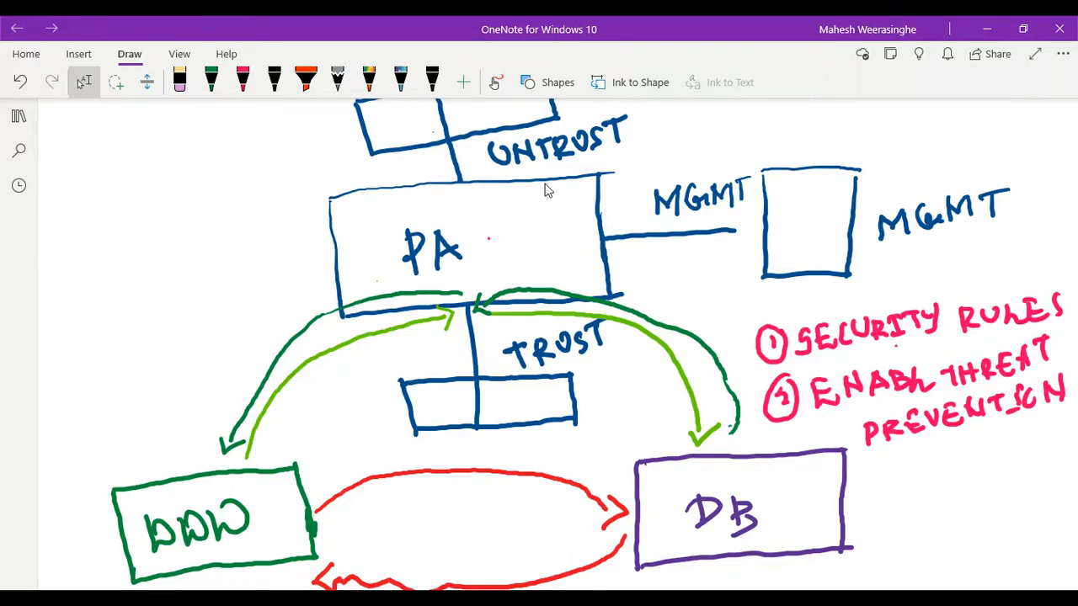
pyautogui.scroll(2, 546, 189)
pyautogui.scroll(-4, 547, 190)
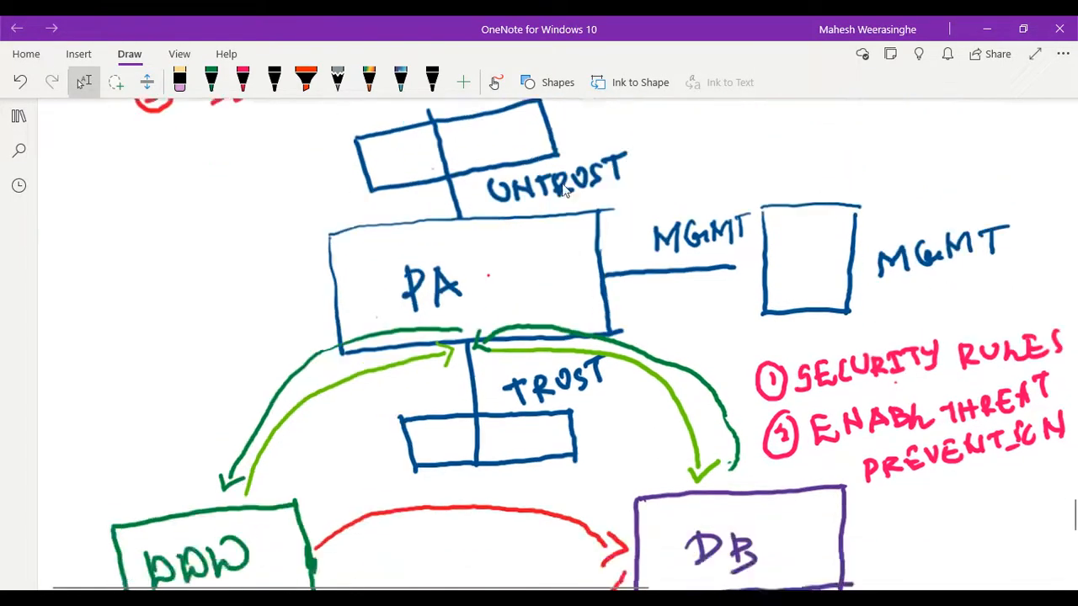
pyautogui.scroll(4, 565, 189)
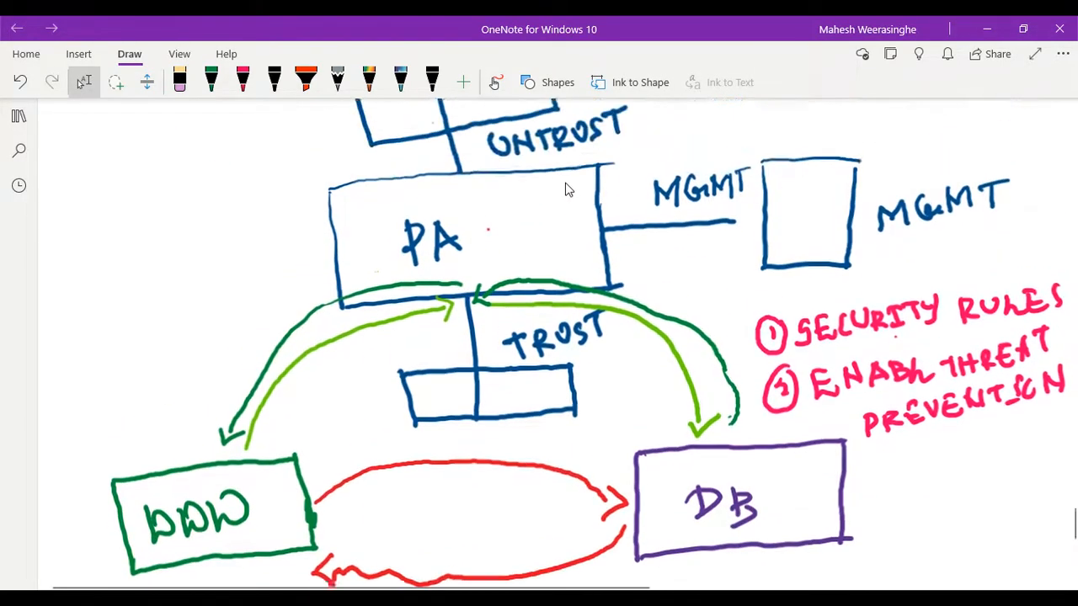
pyautogui.scroll(2, 567, 188)
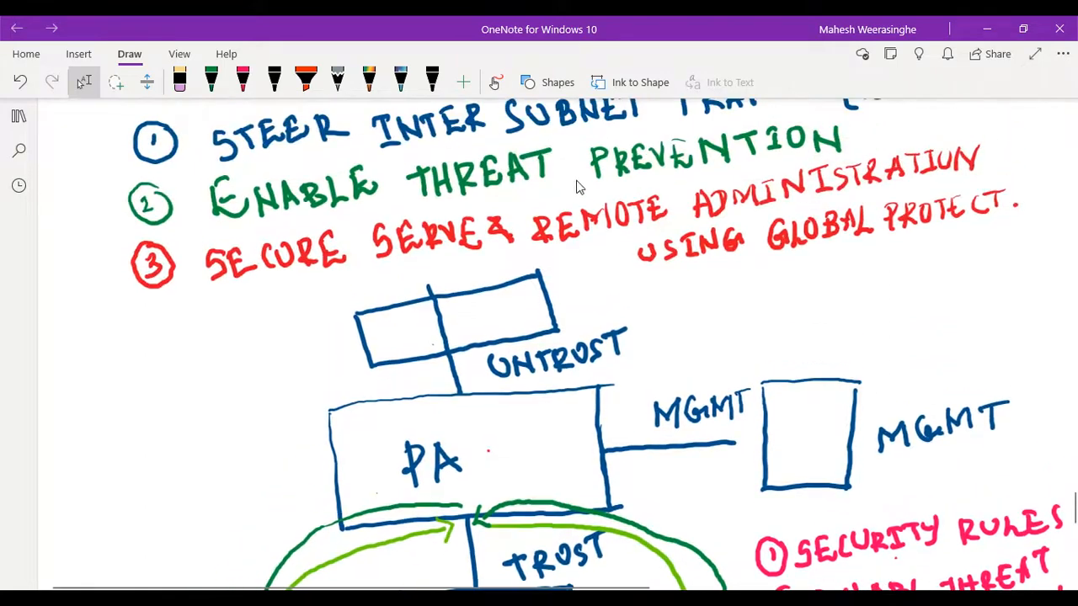
pyautogui.scroll(-5, 581, 186)
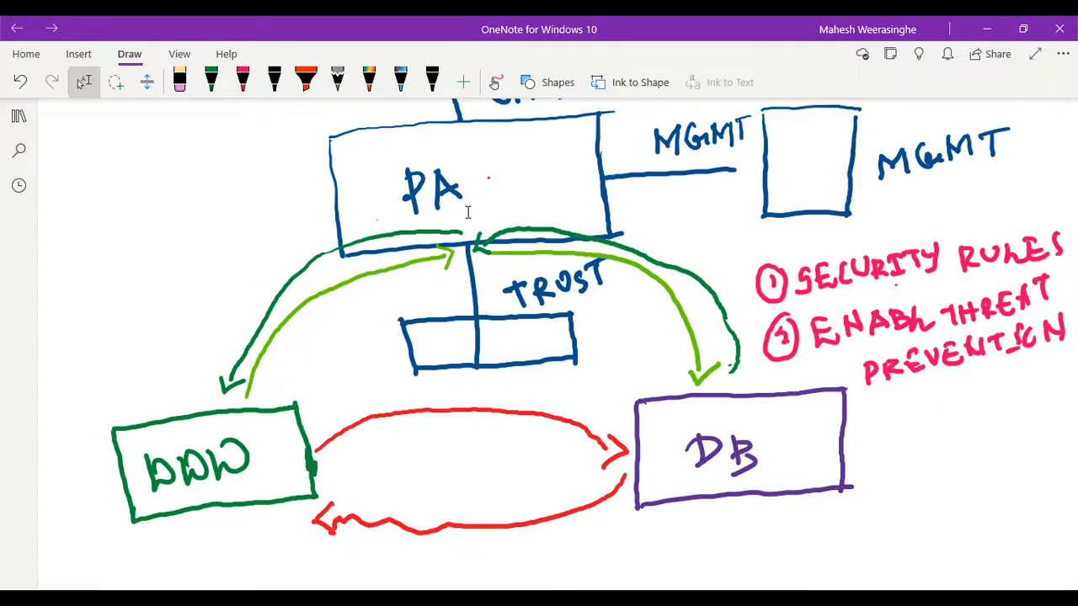
pyautogui.scroll(-1, 469, 212)
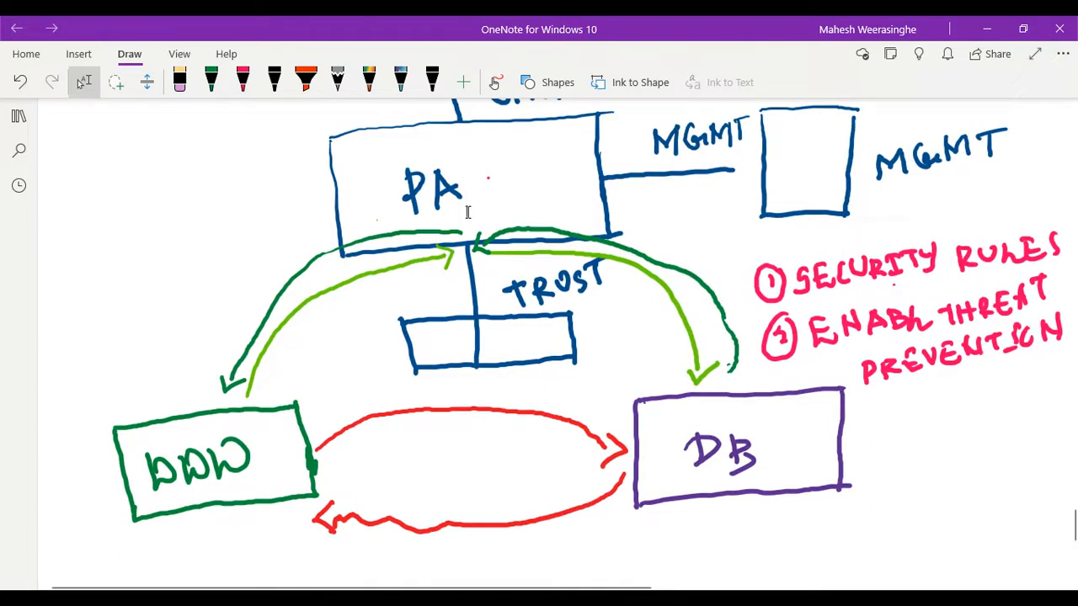
pyautogui.scroll(2, 468, 212)
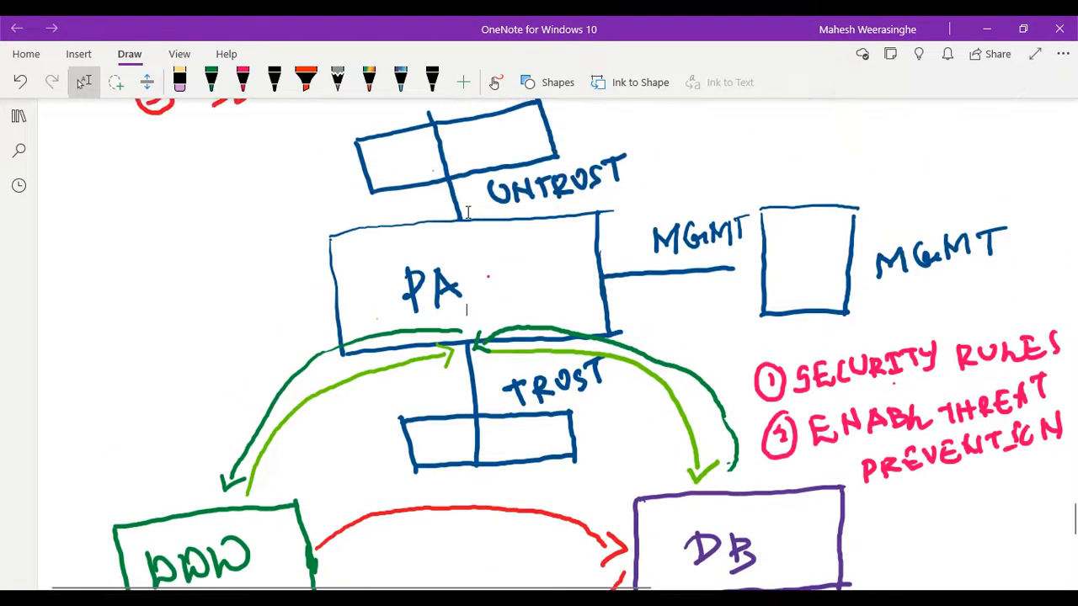
pyautogui.scroll(-4, 500, 270)
pyautogui.scroll(3, 500, 274)
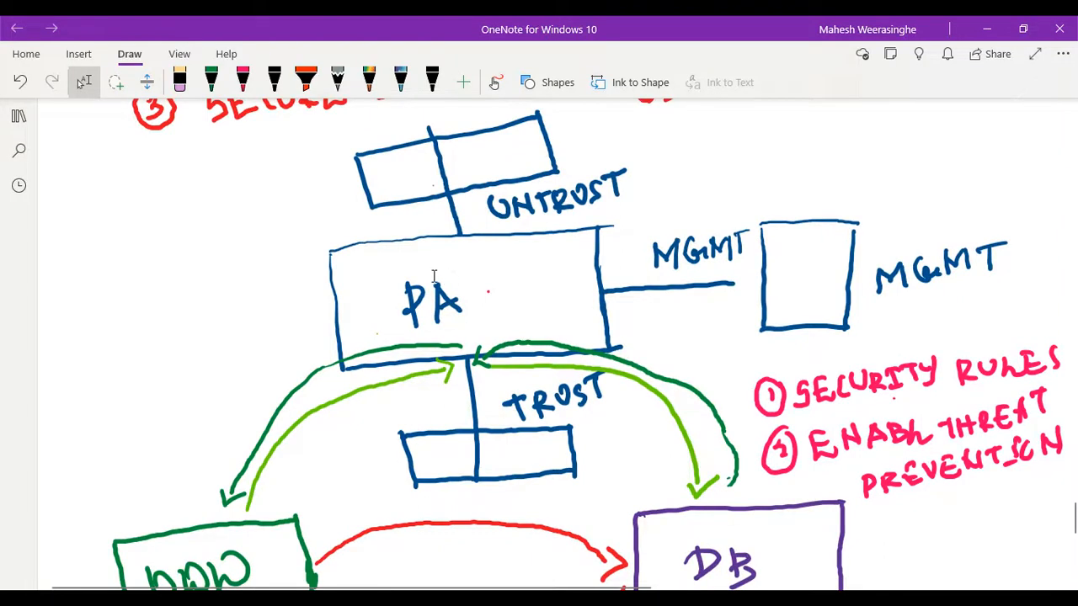
pyautogui.scroll(-3, 411, 271)
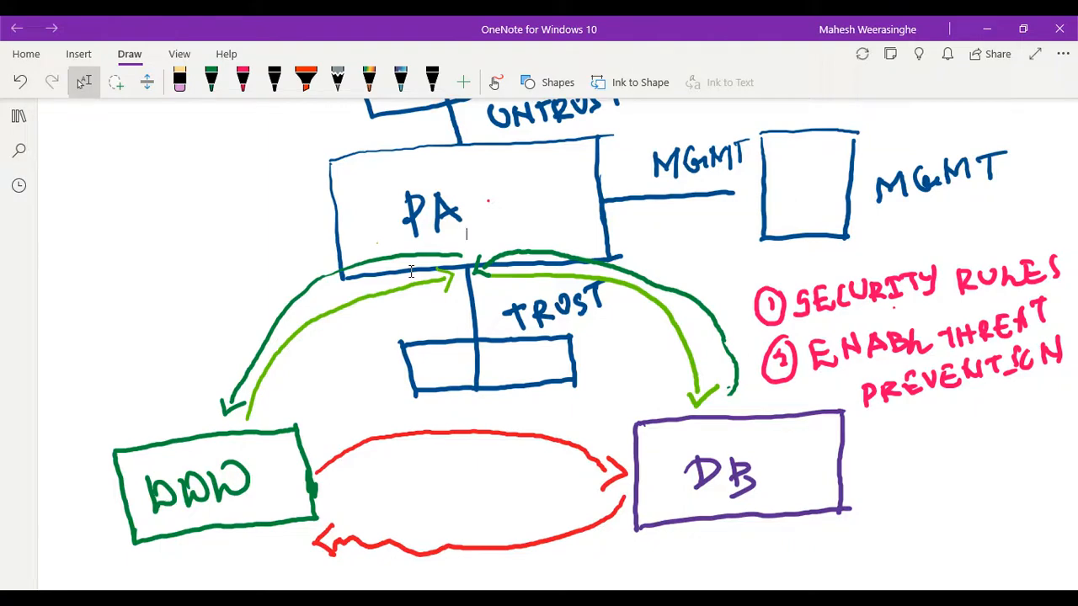
pyautogui.hotkey('ctrl', 'a')
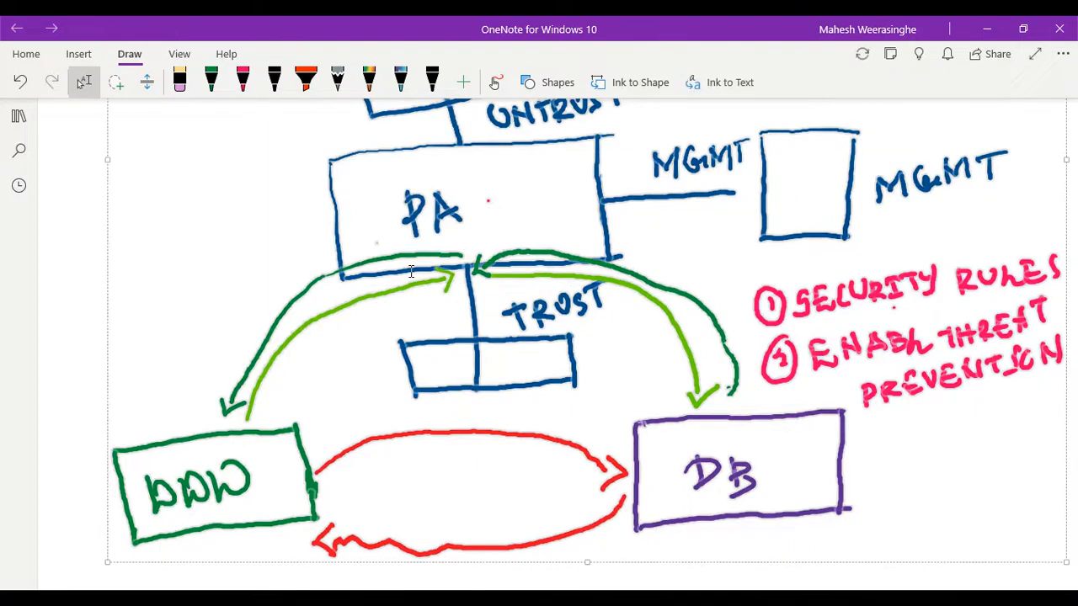
pyautogui.rightClick(411, 271)
pyautogui.click(256, 258)
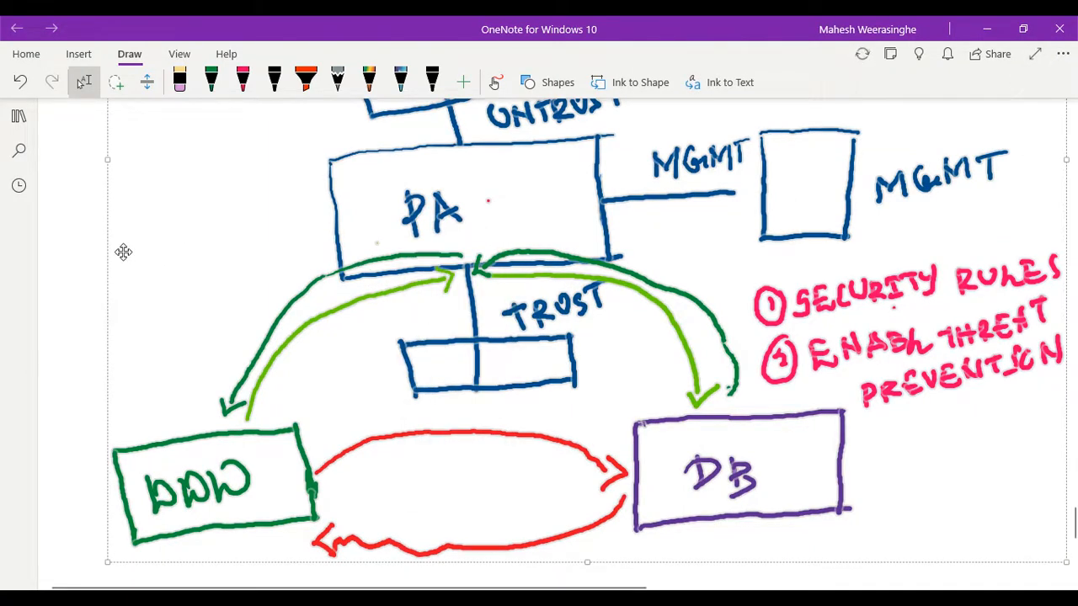
pyautogui.rightClick(123, 252)
pyautogui.click(79, 268)
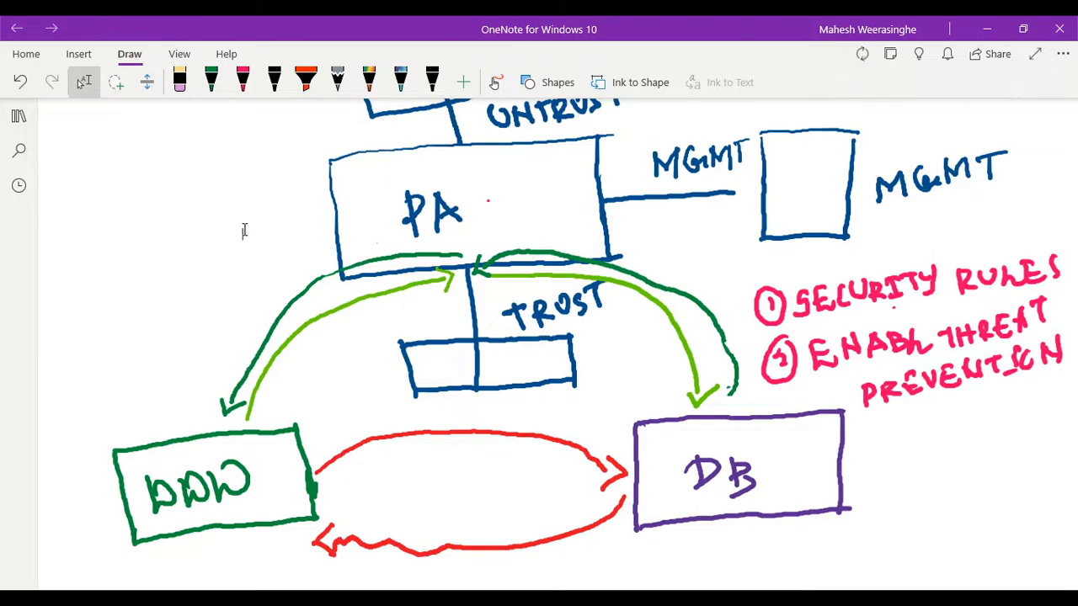
pyautogui.scroll(3, 244, 227)
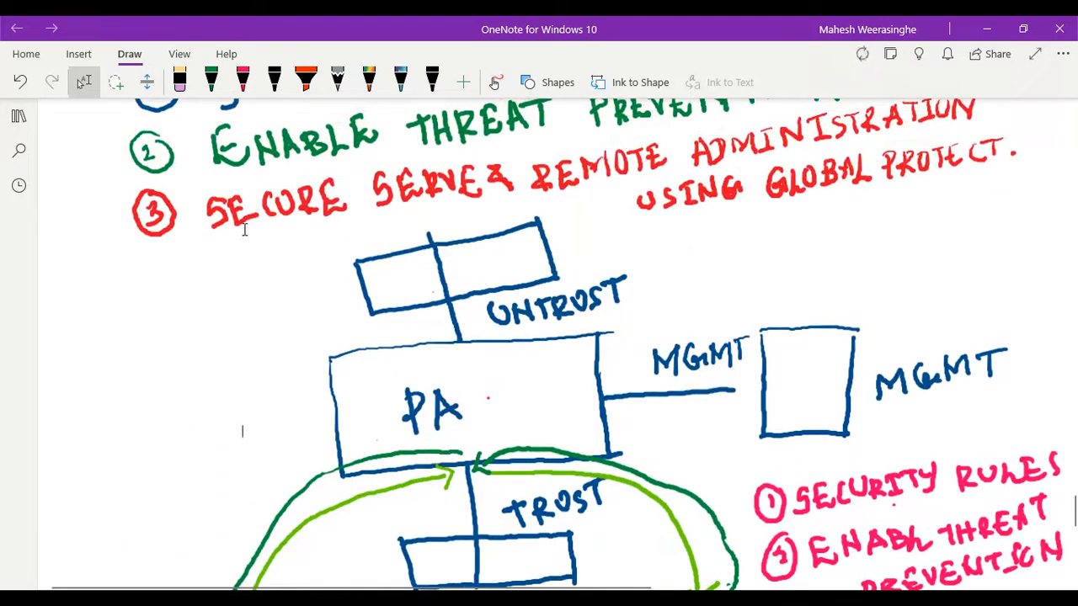
pyautogui.scroll(2, 270, 274)
pyautogui.scroll(-5, 257, 281)
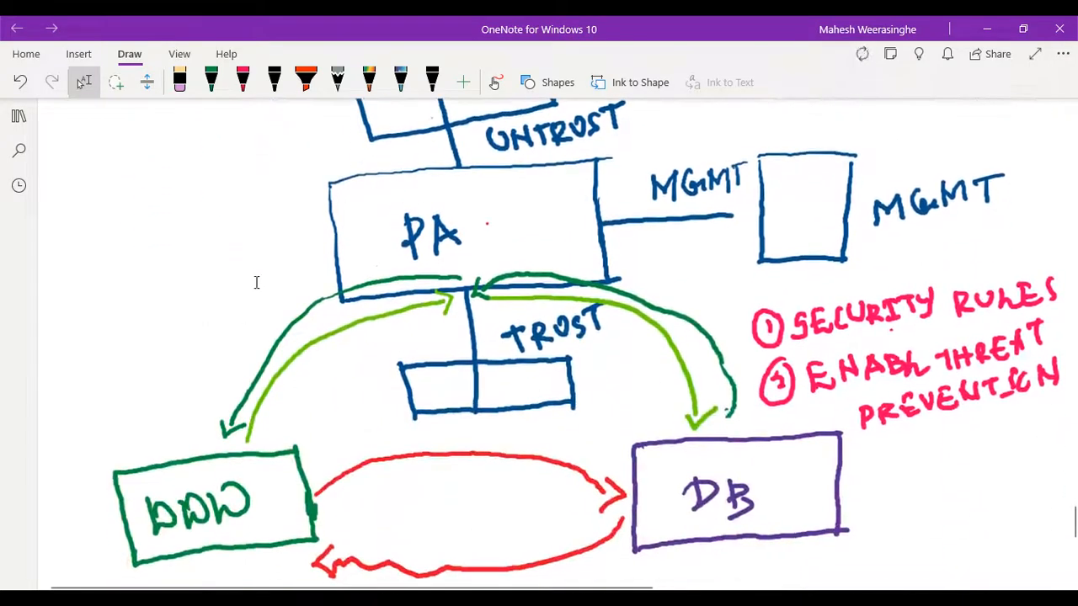
pyautogui.scroll(-2, 256, 282)
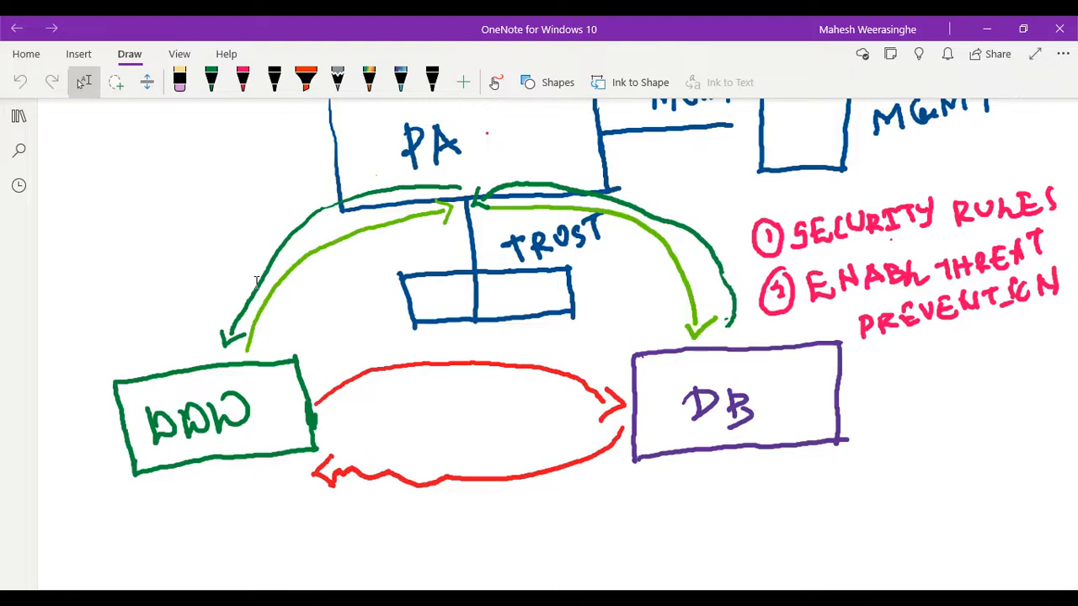
pyautogui.scroll(3, 256, 281)
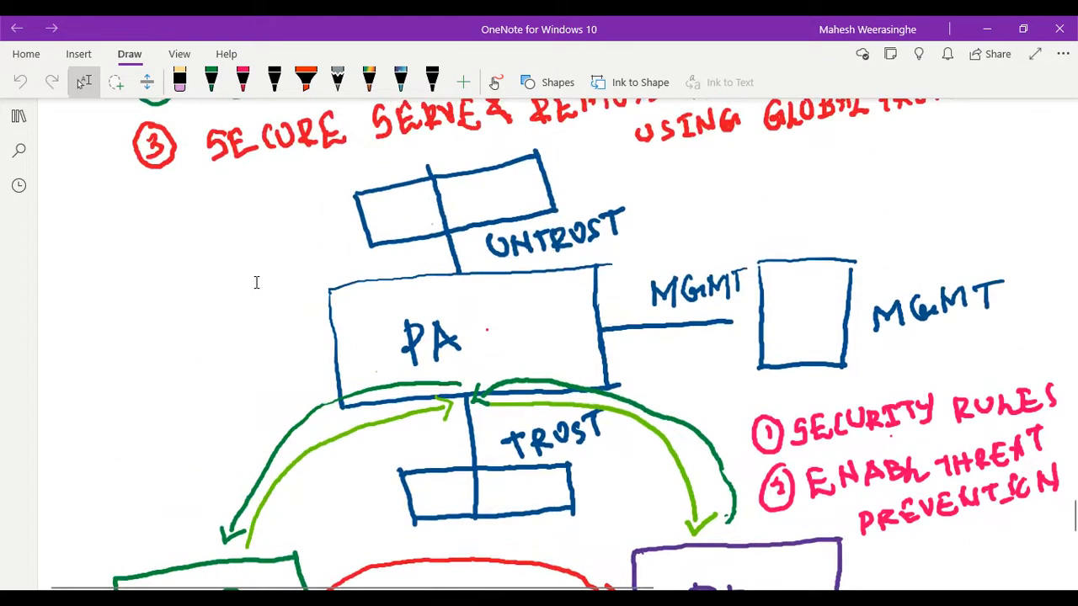
pyautogui.scroll(-1, 256, 282)
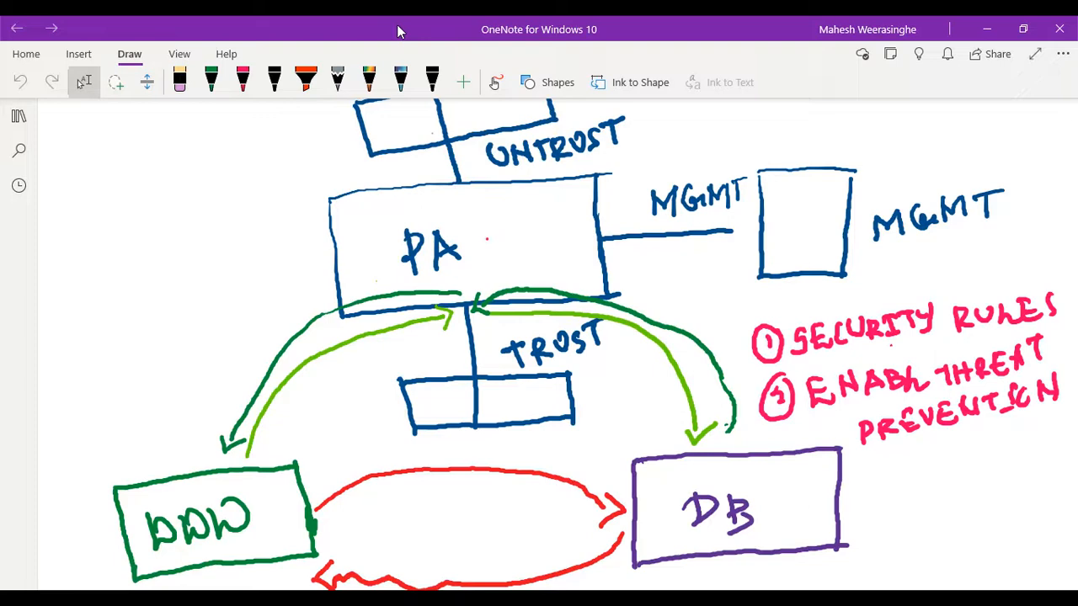
# - Change the pink pen to yellow, draw an arrow coming down onto the WWW box and scribble a solid spot at the box's upper edge
pyautogui.scroll(-3, 284, 172)
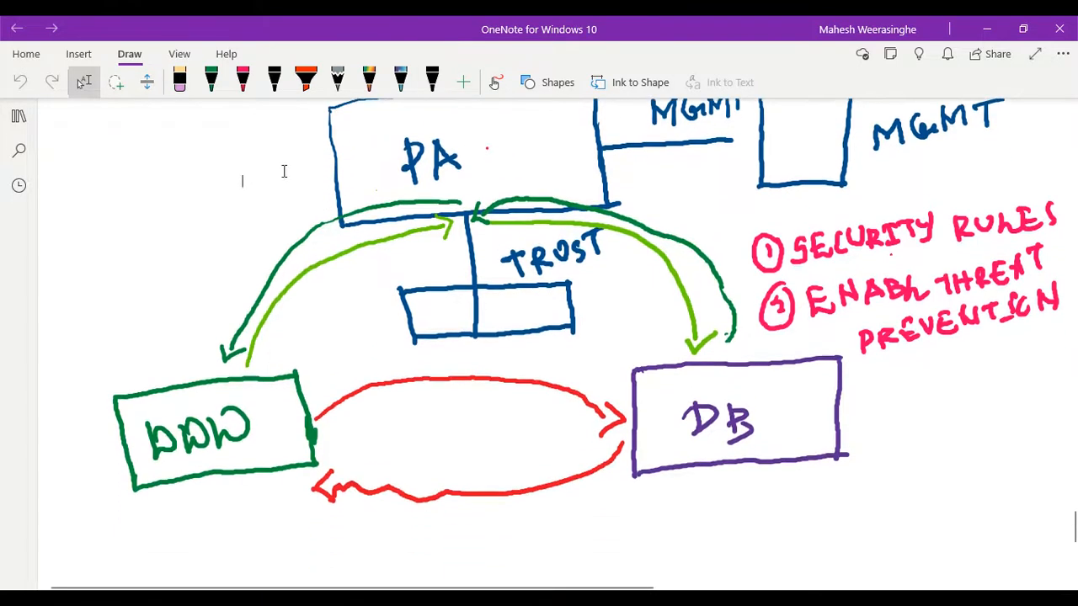
pyautogui.click(241, 94)
pyautogui.click(241, 91)
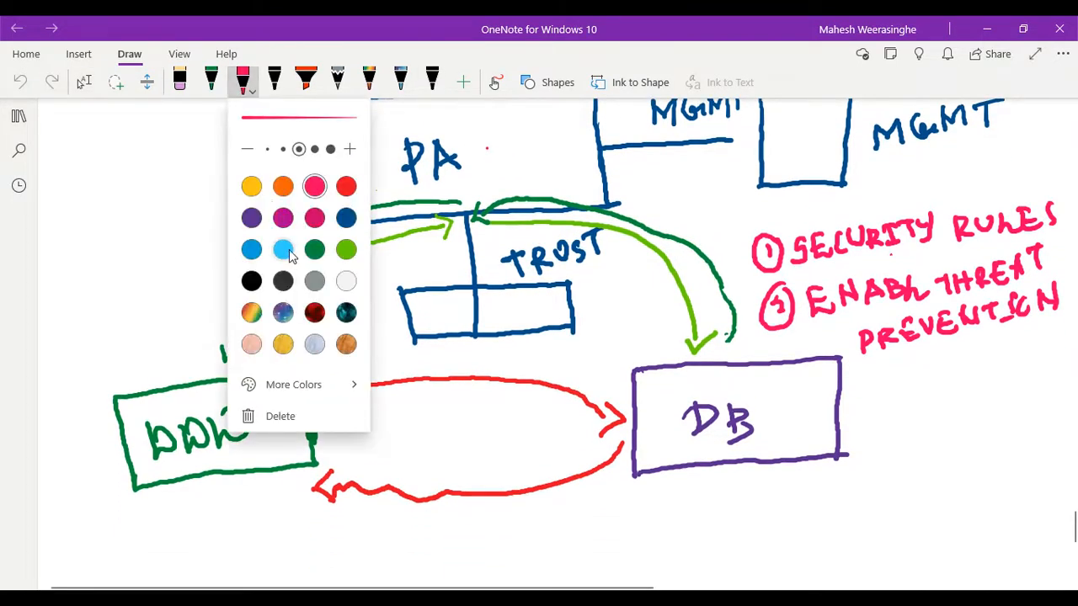
pyautogui.click(258, 191)
pyautogui.press('Escape')
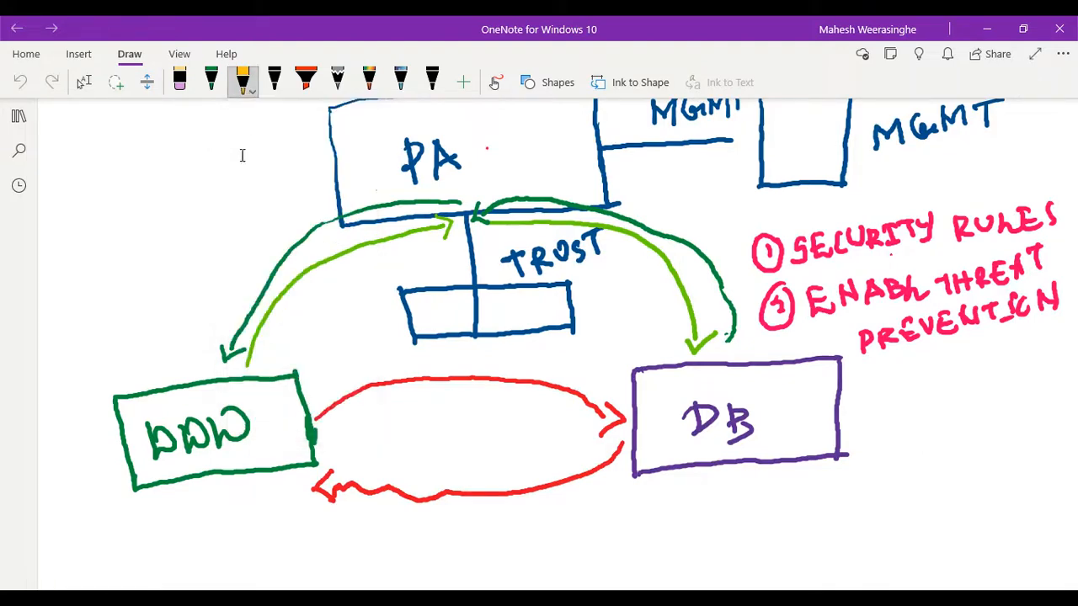
pyautogui.press('Escape')
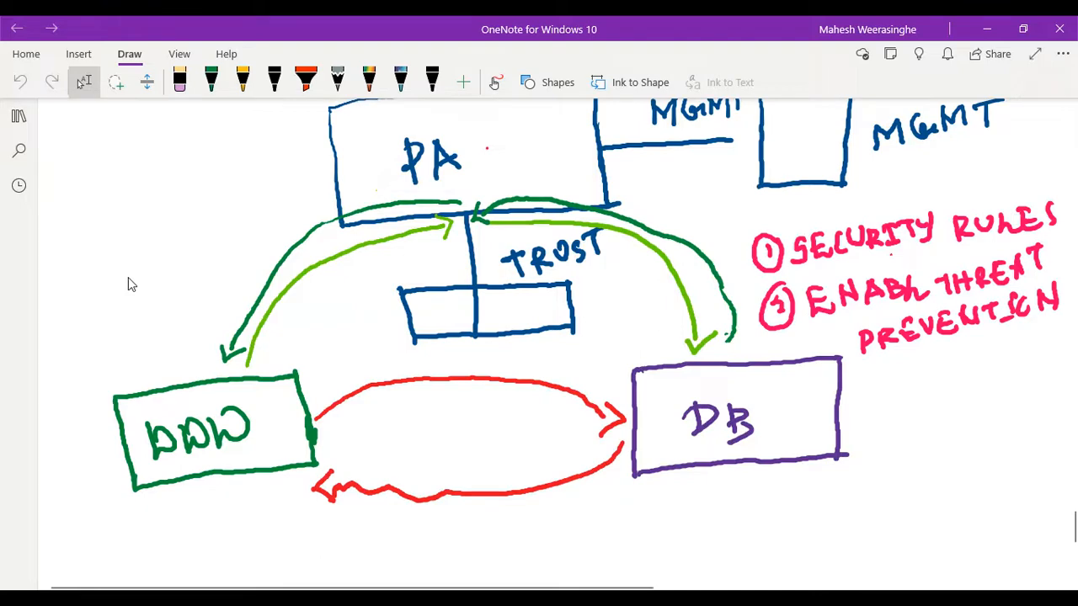
pyautogui.moveTo(180, 131)
pyautogui.mouseDown()
pyautogui.moveTo(157, 153)
pyautogui.moveTo(138, 231)
pyautogui.moveTo(143, 372)
pyautogui.moveTo(176, 358)
pyautogui.mouseUp()
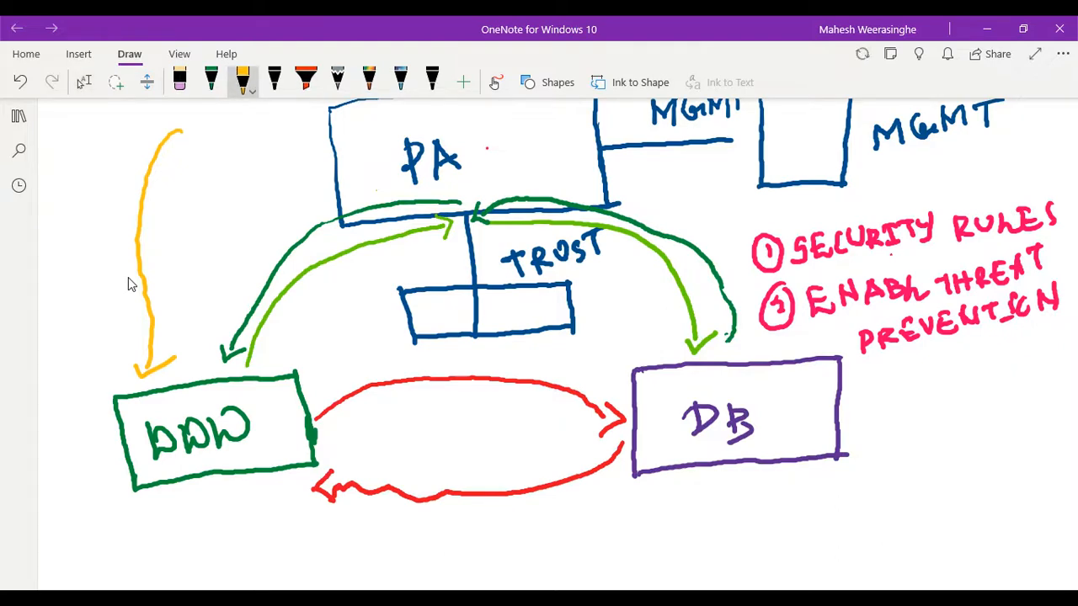
pyautogui.moveTo(169, 394)
pyautogui.mouseDown()
pyautogui.moveTo(190, 399)
pyautogui.moveTo(167, 396)
pyautogui.moveTo(177, 419)
pyautogui.moveTo(194, 403)
pyautogui.moveTo(176, 395)
pyautogui.mouseUp()
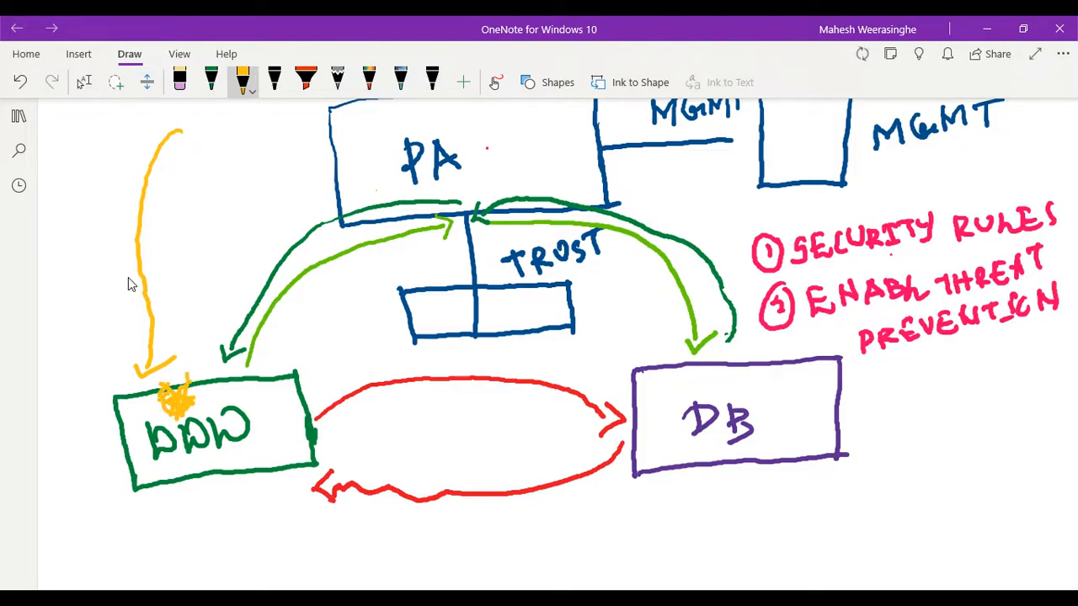
# - Draw a yellow curve from the WWW box into the PA box, end it with slash marks and put an X beside the PA label
pyautogui.moveTo(188, 375)
pyautogui.mouseDown()
pyautogui.moveTo(206, 320)
pyautogui.moveTo(259, 239)
pyautogui.moveTo(318, 205)
pyautogui.moveTo(454, 192)
pyautogui.moveTo(465, 177)
pyautogui.moveTo(450, 205)
pyautogui.moveTo(475, 199)
pyautogui.moveTo(462, 208)
pyautogui.mouseUp()
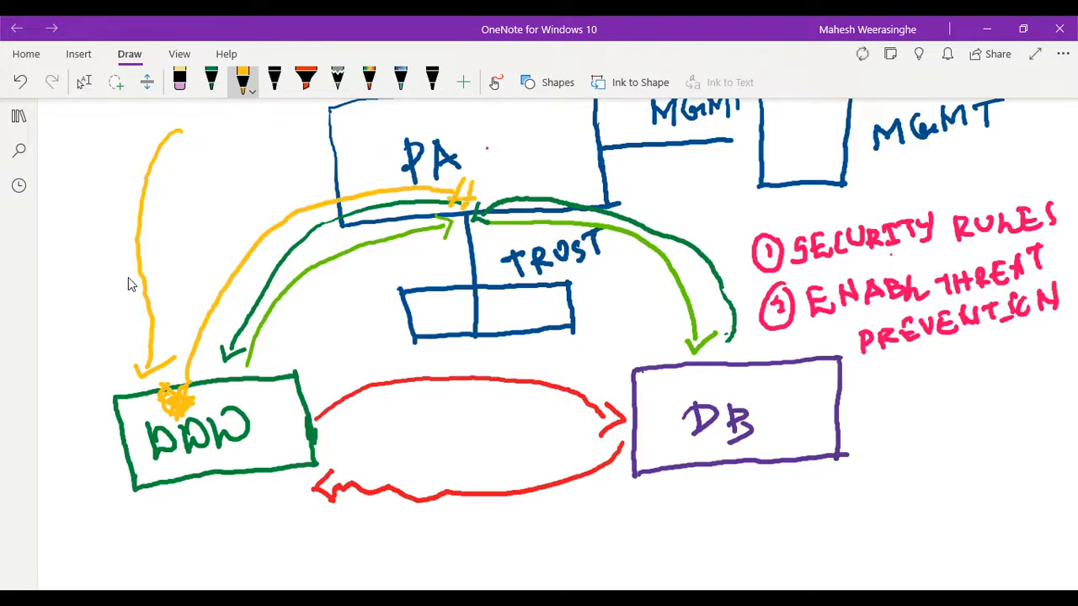
pyautogui.moveTo(507, 150)
pyautogui.mouseDown()
pyautogui.moveTo(487, 185)
pyautogui.moveTo(510, 182)
pyautogui.mouseUp()
pyautogui.scroll(2, 128, 283)
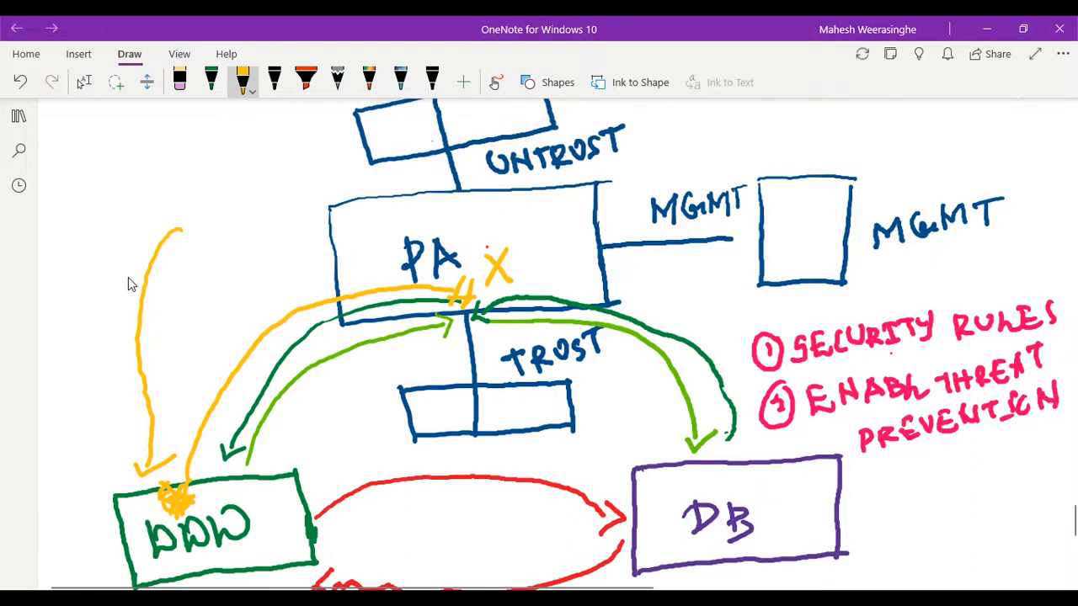
pyautogui.scroll(2, 127, 284)
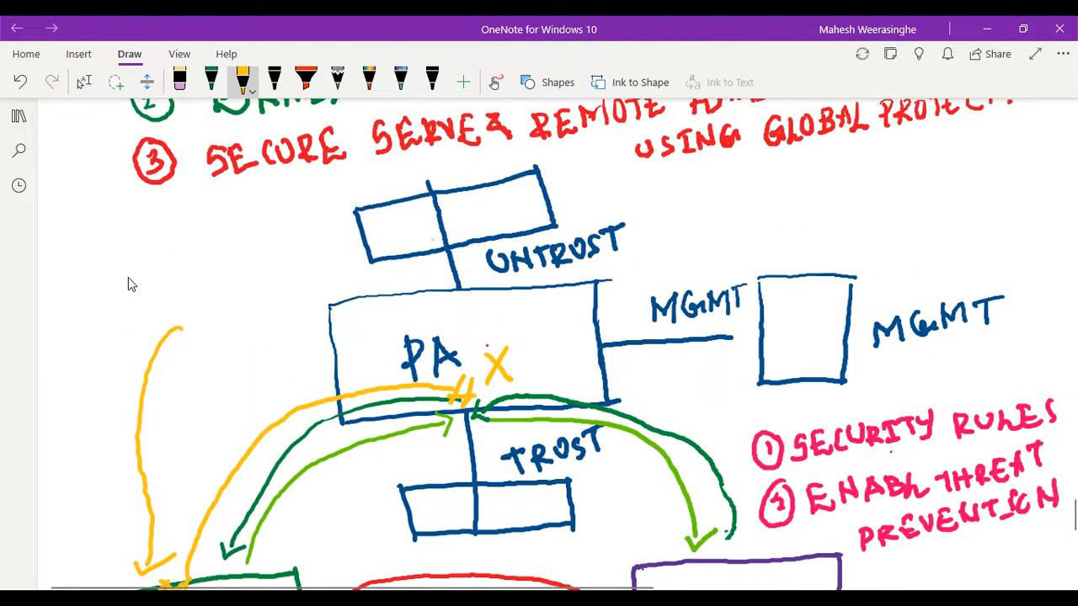
pyautogui.press('Escape')
pyautogui.scroll(-2, 133, 282)
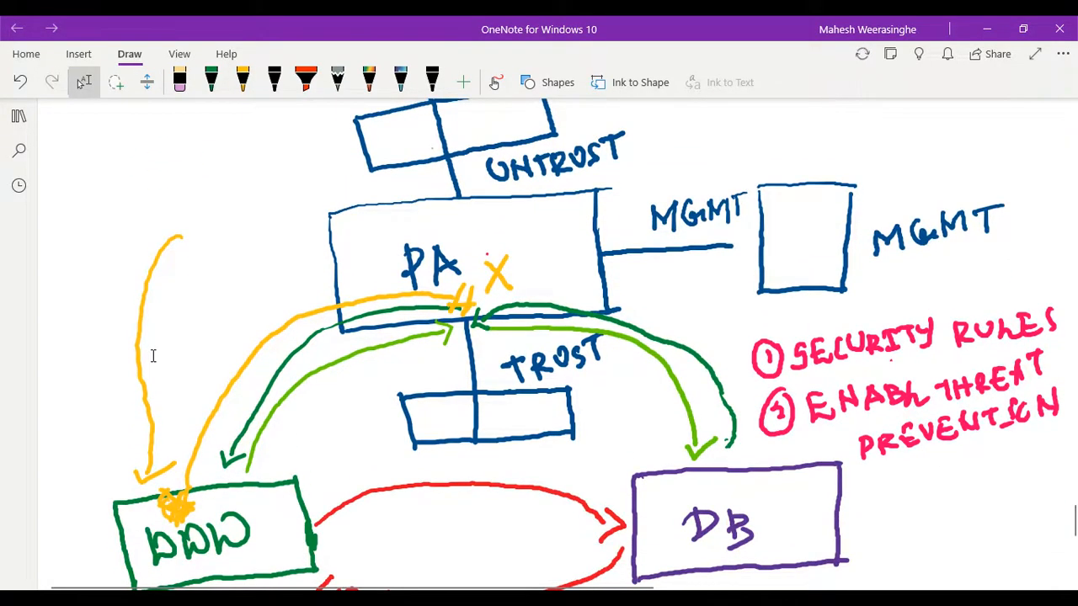
pyautogui.scroll(1, 153, 356)
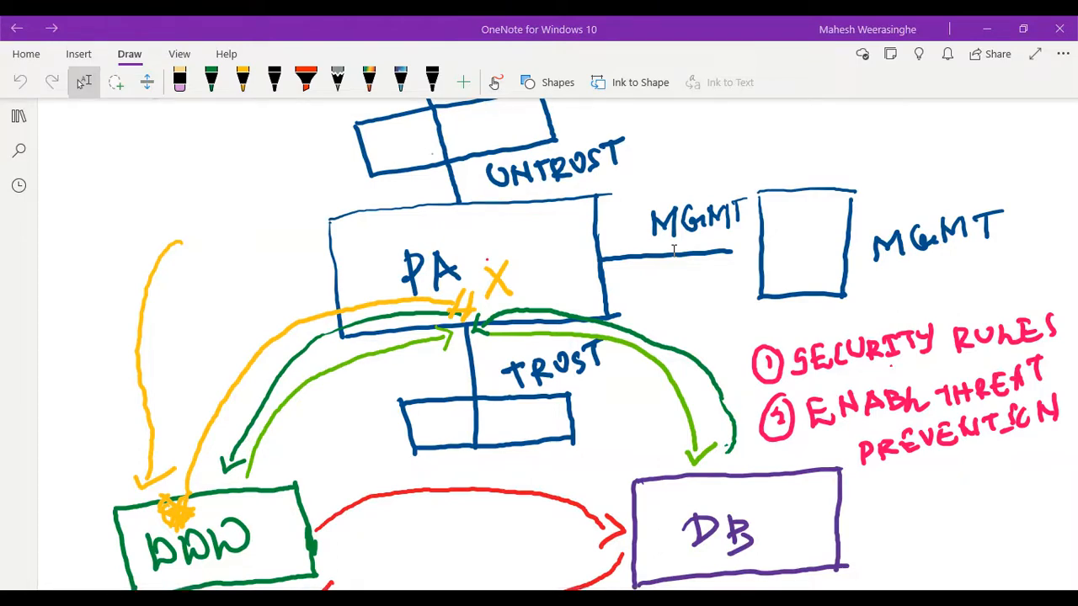
pyautogui.scroll(-5, 673, 250)
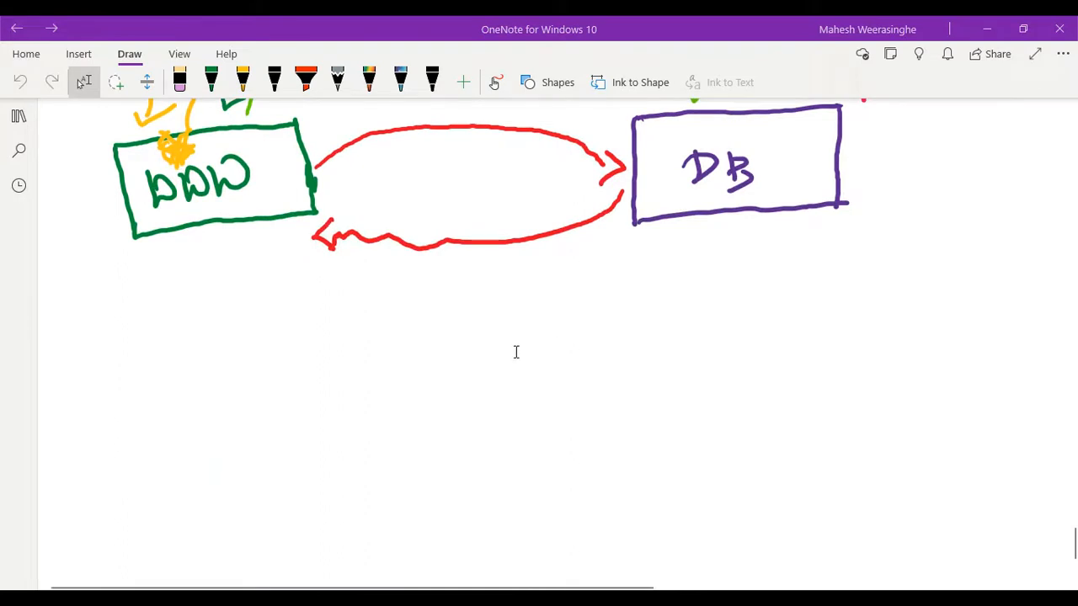
pyautogui.scroll(-2, 515, 351)
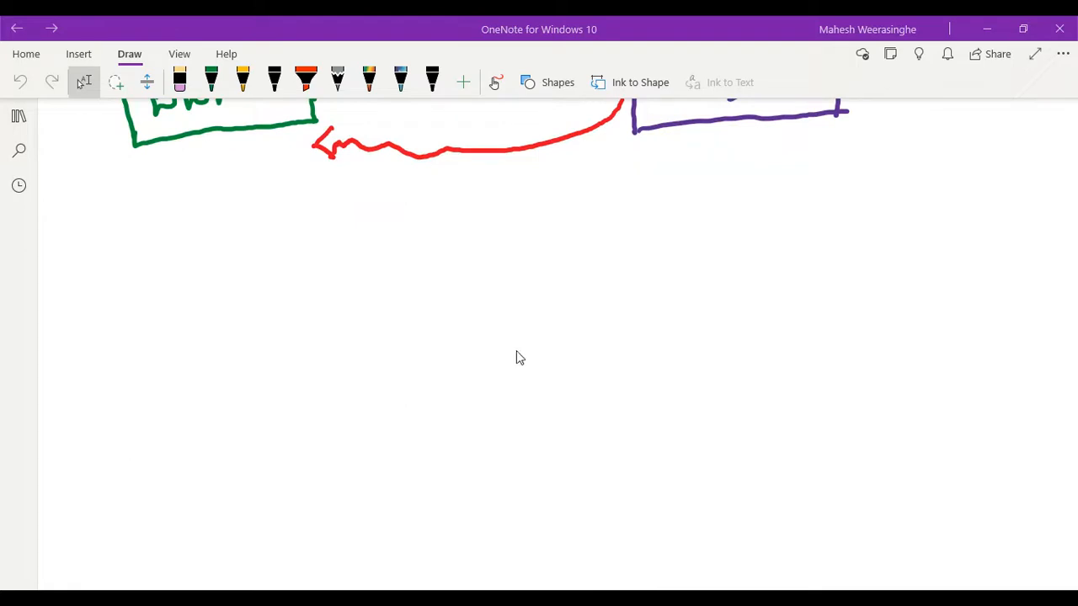
pyautogui.click(243, 80)
pyautogui.moveTo(339, 304); pyautogui.dragTo(463, 294)
pyautogui.click(84, 82)
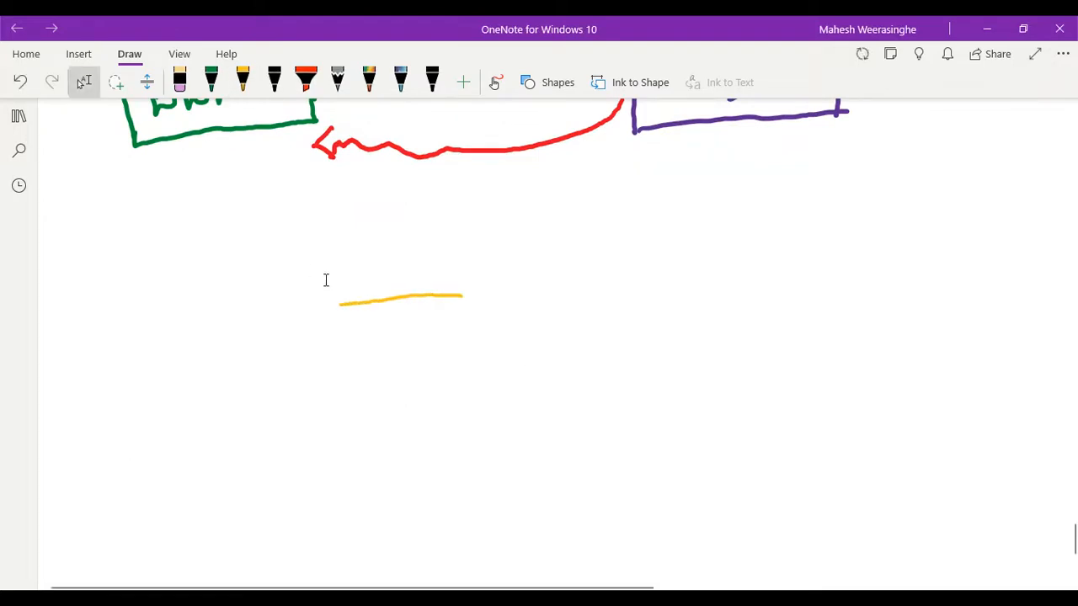
pyautogui.moveTo(332, 255); pyautogui.dragTo(564, 385)
pyautogui.press('Delete')
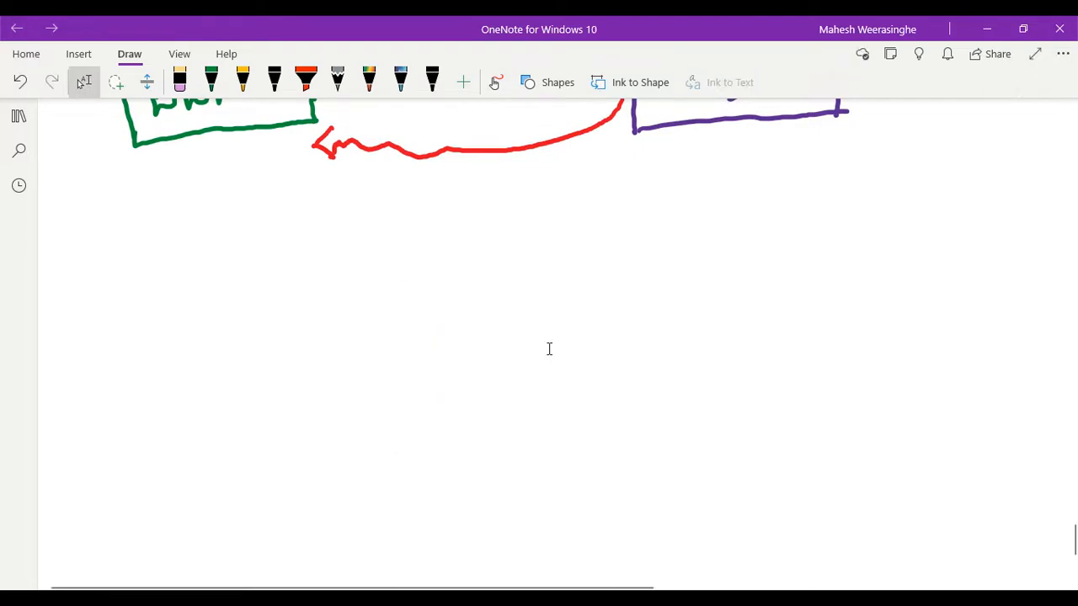
# - Change the yellow pen to dark blue and draw a box labelled PA in the blank area below the first sketch
pyautogui.click(241, 87)
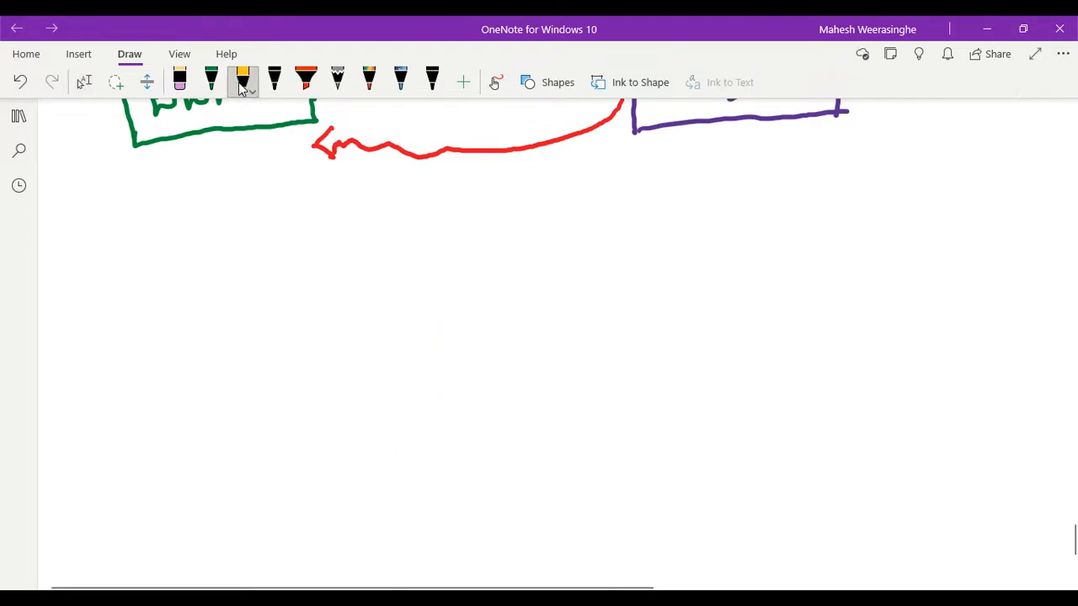
pyautogui.click(241, 87)
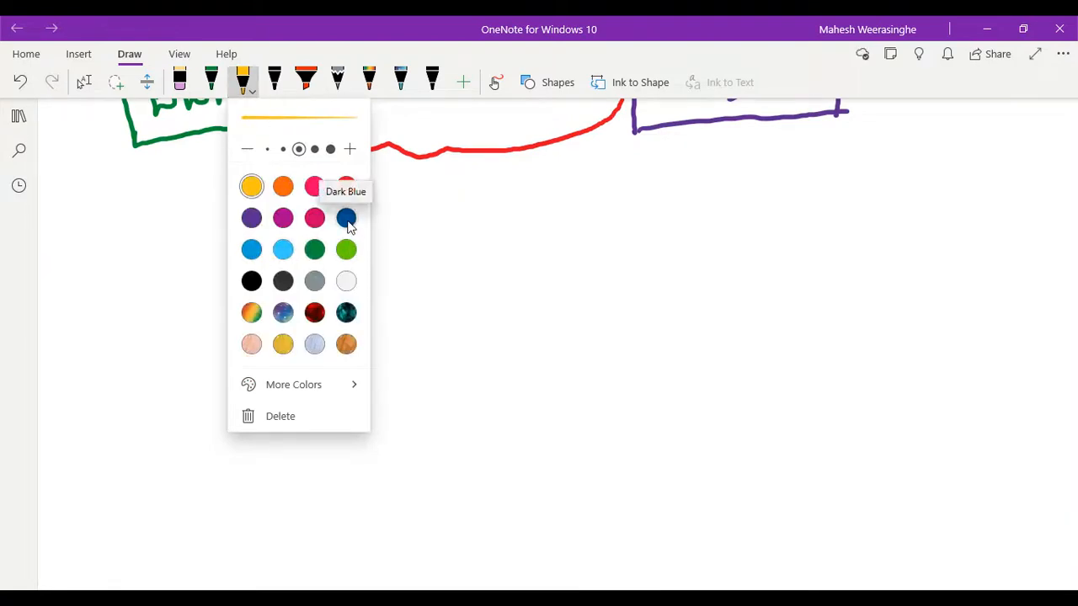
pyautogui.click(346, 218)
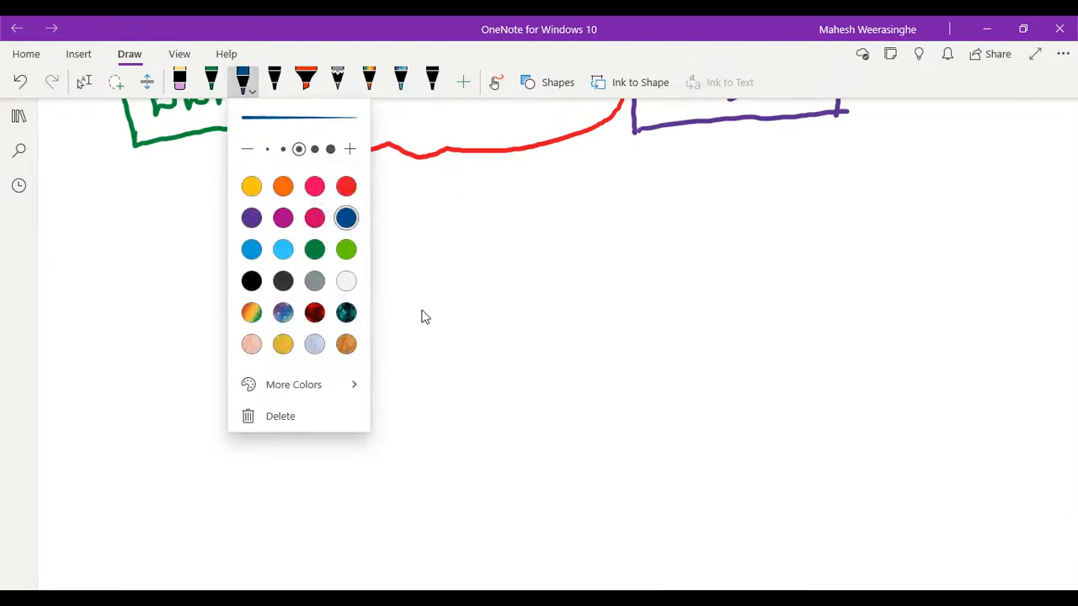
pyautogui.click(200, 289)
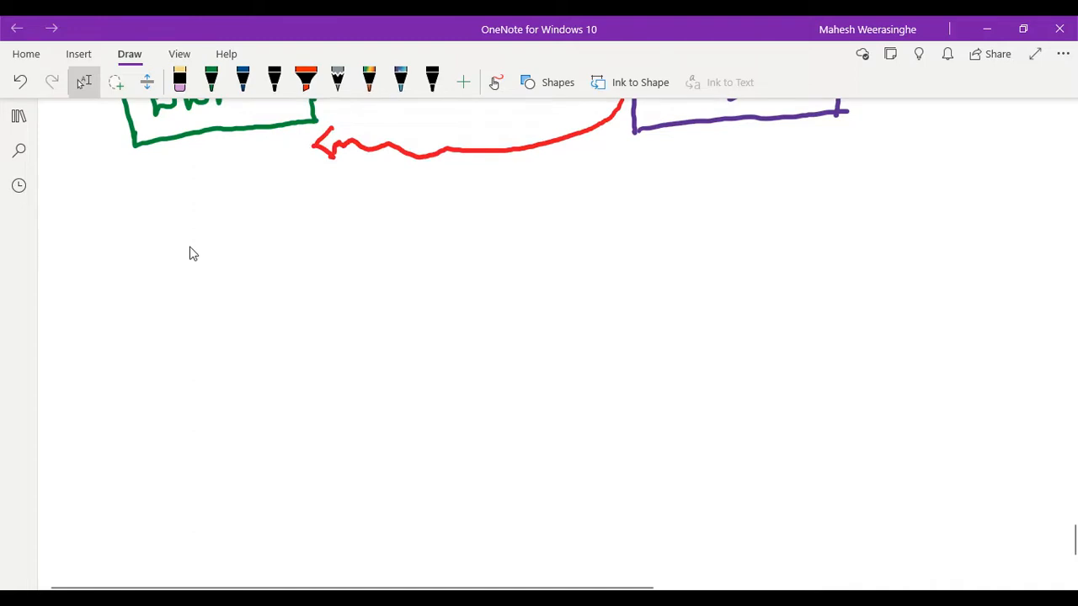
pyautogui.moveTo(323, 295); pyautogui.dragTo(588, 274)
pyautogui.moveTo(324, 296)
pyautogui.mouseDown()
pyautogui.moveTo(327, 393)
pyautogui.moveTo(603, 371)
pyautogui.mouseUp()
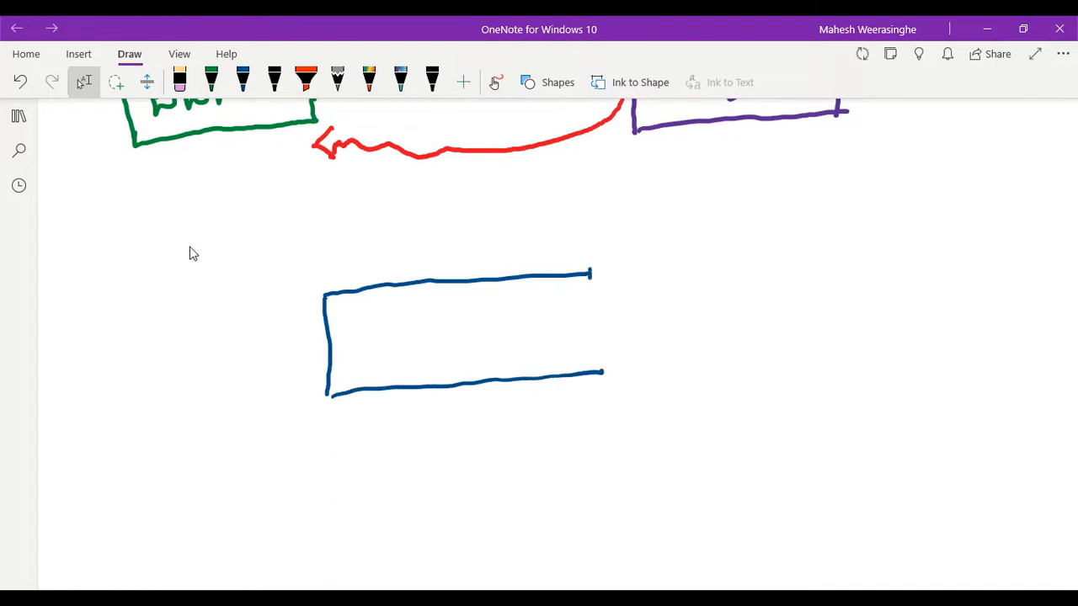
pyautogui.moveTo(590, 272); pyautogui.dragTo(585, 370)
pyautogui.moveTo(414, 314)
pyautogui.mouseDown()
pyautogui.moveTo(417, 360)
pyautogui.moveTo(413, 341)
pyautogui.mouseUp()
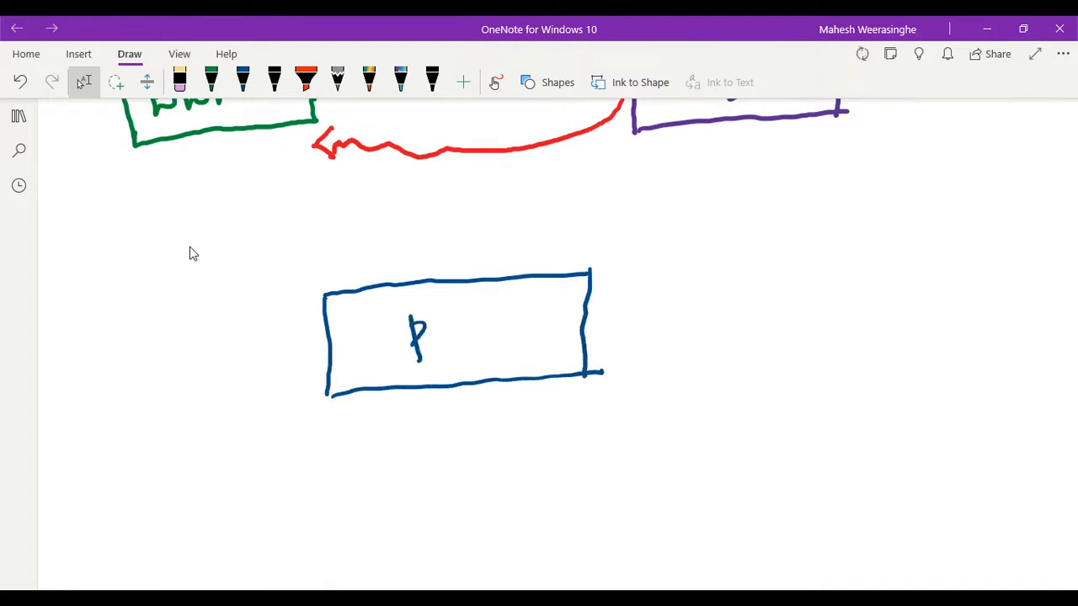
pyautogui.moveTo(446, 308)
pyautogui.mouseDown()
pyautogui.moveTo(437, 358)
pyautogui.moveTo(462, 356)
pyautogui.mouseUp()
pyautogui.moveTo(444, 341); pyautogui.dragTo(472, 332)
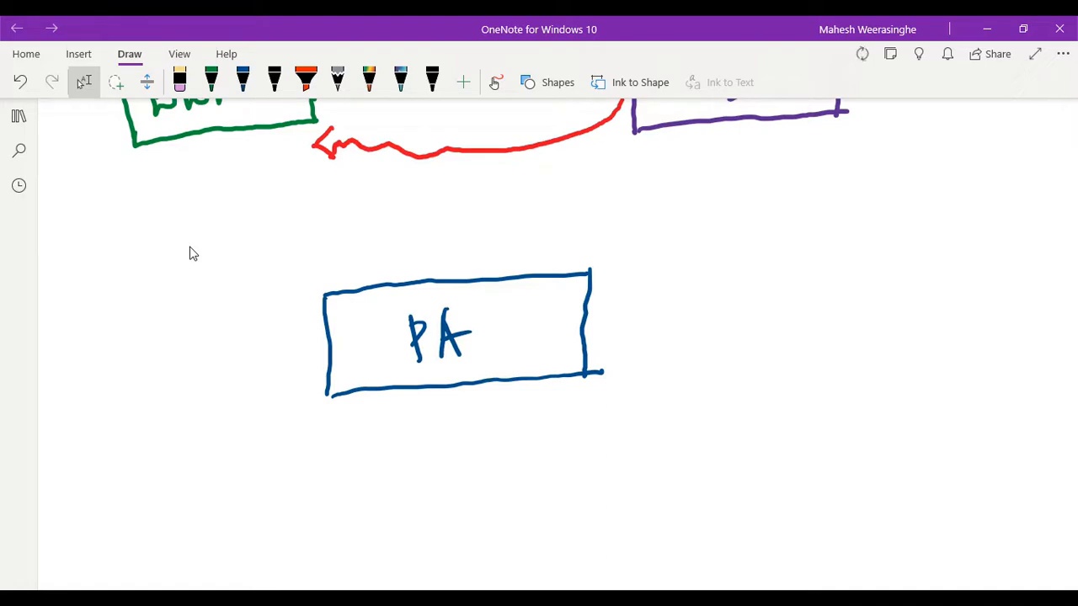
# - Draw a dark blue vertical line down from the new PA box and handwrite TRUST beside it
pyautogui.scroll(-4, 219, 255)
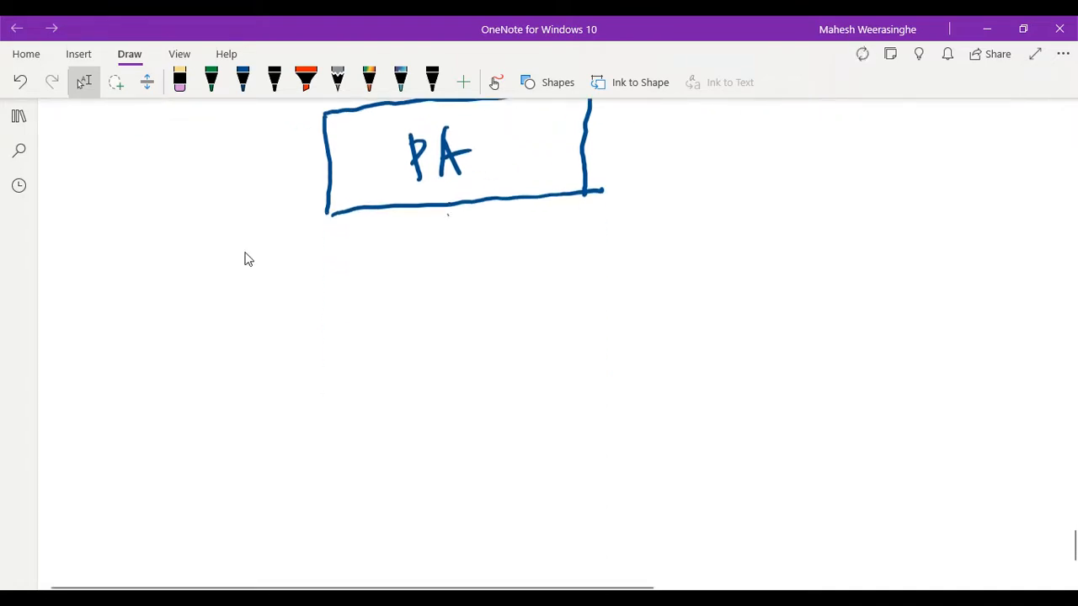
pyautogui.moveTo(447, 205); pyautogui.dragTo(445, 332)
pyautogui.moveTo(488, 231)
pyautogui.mouseDown()
pyautogui.moveTo(497, 260)
pyautogui.moveTo(500, 229)
pyautogui.moveTo(506, 261)
pyautogui.moveTo(549, 228)
pyautogui.mouseUp()
pyautogui.moveTo(557, 226)
pyautogui.mouseDown()
pyautogui.moveTo(551, 247)
pyautogui.moveTo(579, 241)
pyautogui.mouseUp()
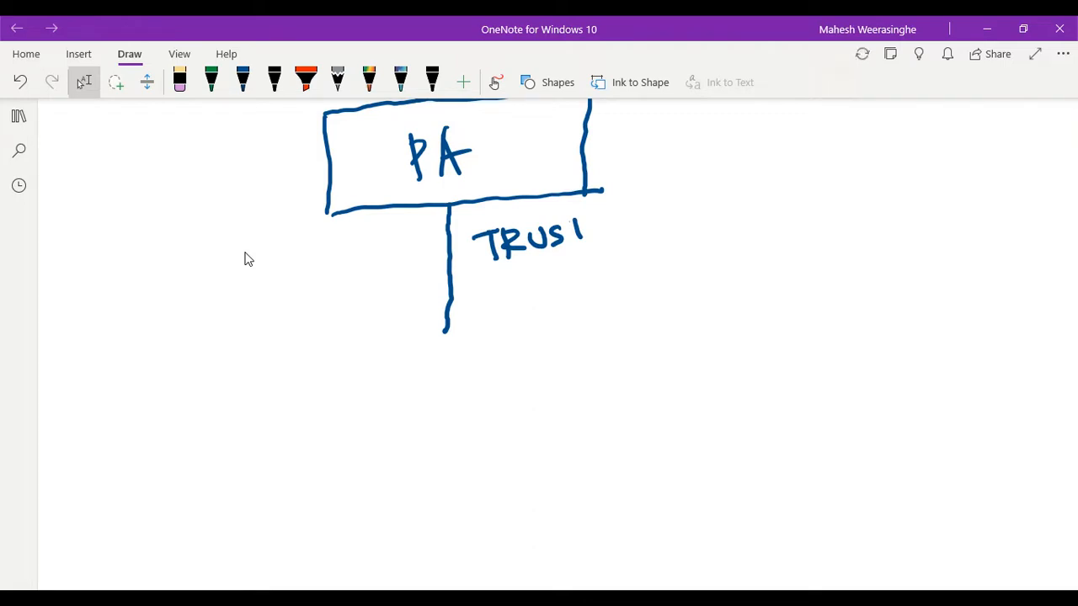
pyautogui.click(242, 80)
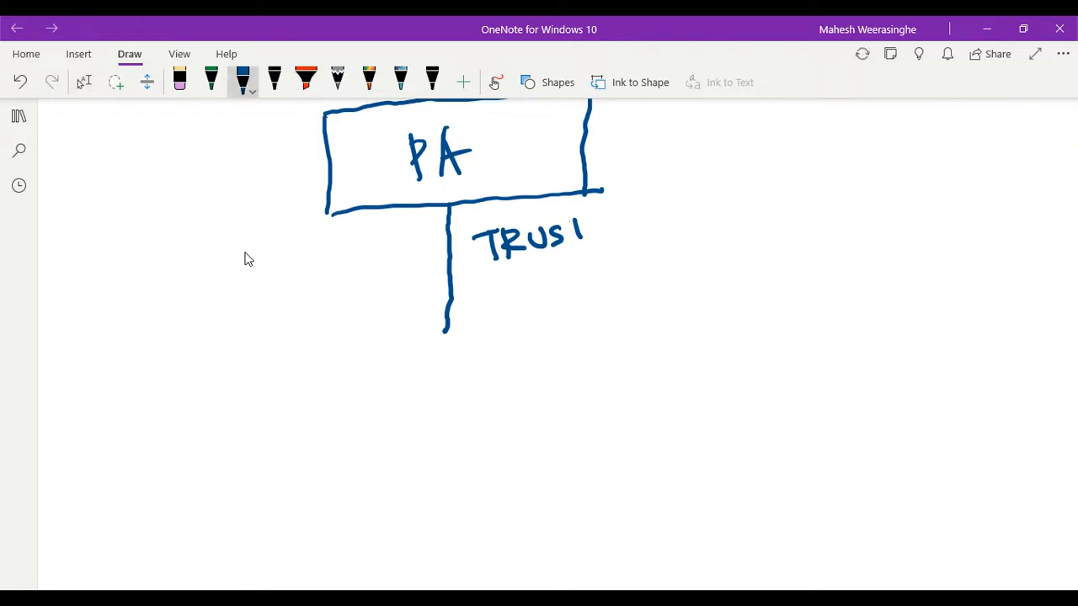
pyautogui.moveTo(562, 217); pyautogui.dragTo(599, 208)
pyautogui.click(84, 82)
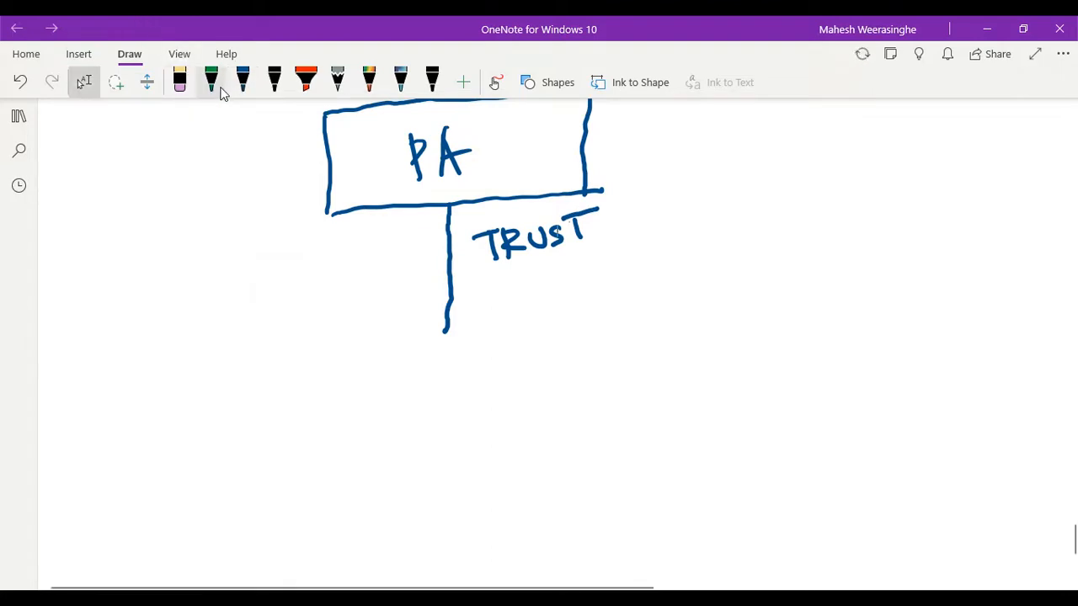
# - Draw a green box labelled WWW below the new PA box, on the side of the trust line opposite the TRUST label
pyautogui.click(212, 82)
pyautogui.click(212, 80)
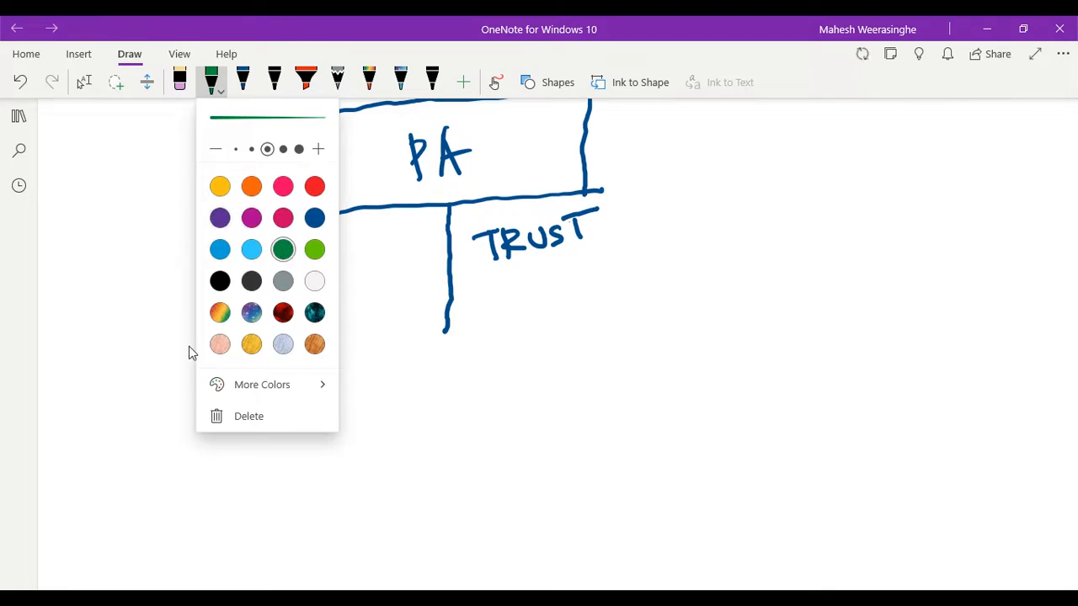
pyautogui.click(156, 369)
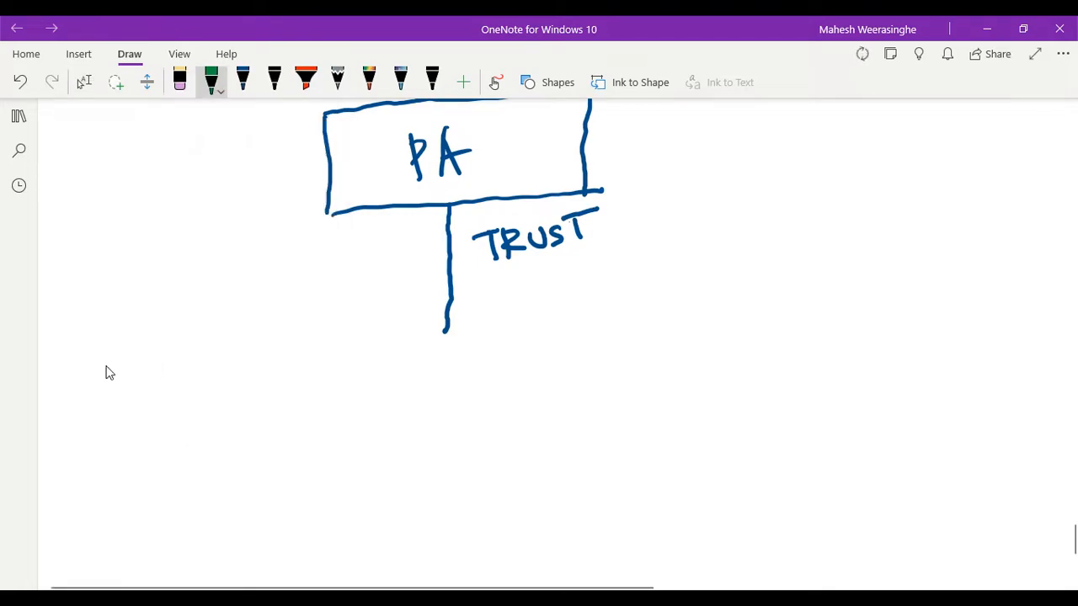
pyautogui.moveTo(92, 402)
pyautogui.mouseDown()
pyautogui.moveTo(165, 383)
pyautogui.moveTo(270, 378)
pyautogui.mouseUp()
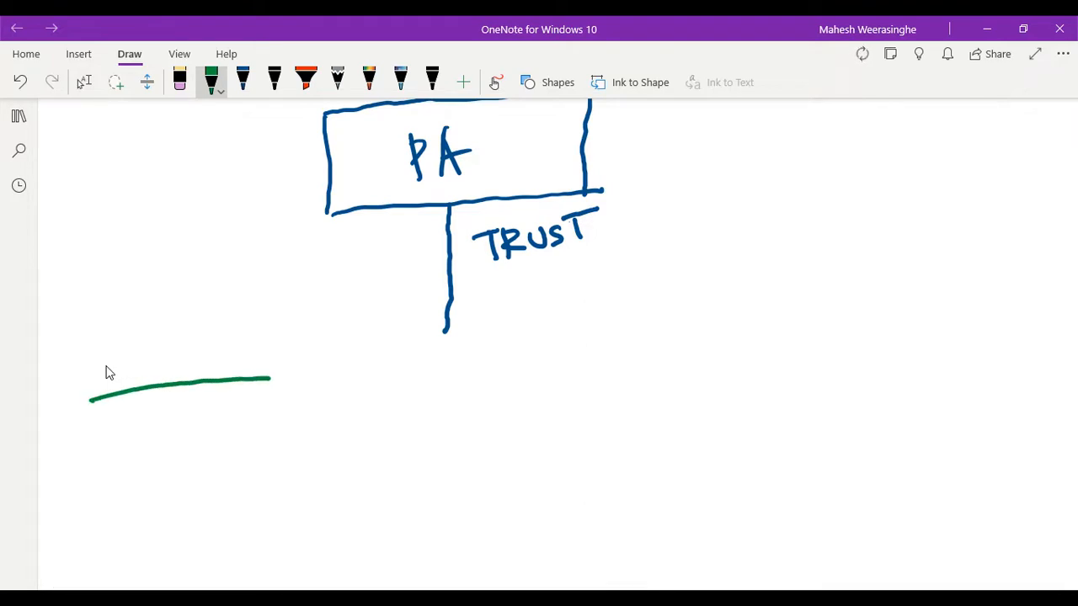
pyautogui.moveTo(91, 400)
pyautogui.mouseDown()
pyautogui.moveTo(99, 489)
pyautogui.moveTo(286, 448)
pyautogui.mouseUp()
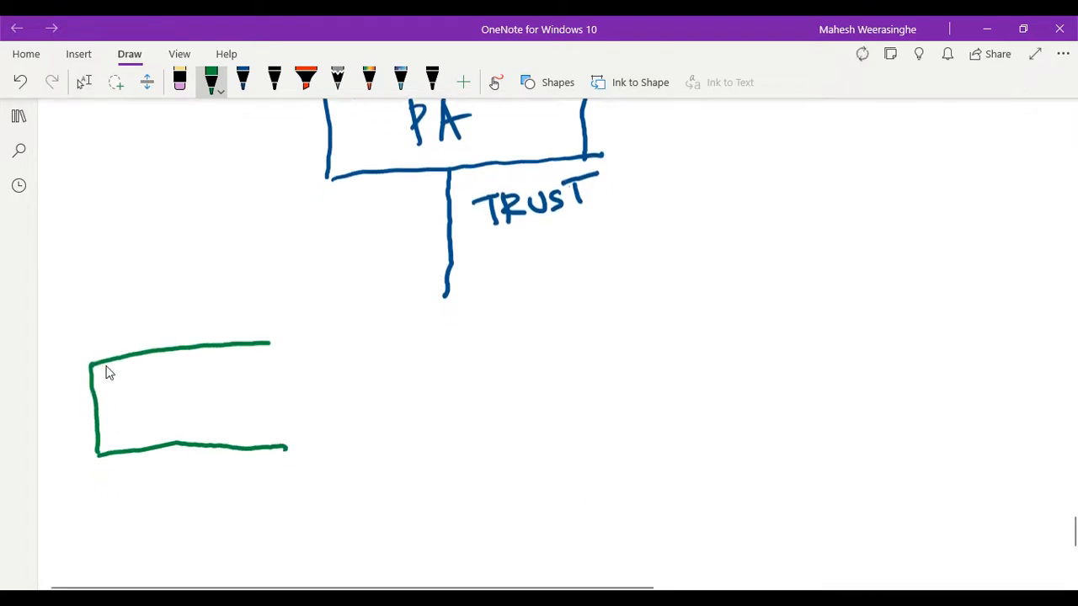
pyautogui.scroll(2, 108, 373)
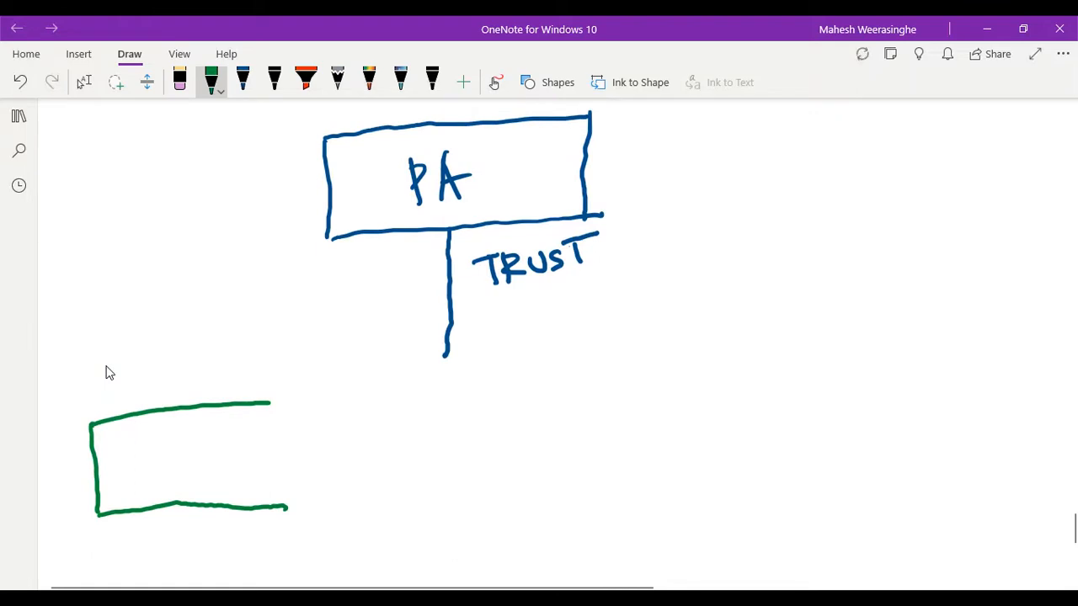
pyautogui.moveTo(271, 402); pyautogui.dragTo(287, 508)
pyautogui.moveTo(118, 446)
pyautogui.mouseDown()
pyautogui.moveTo(155, 459)
pyautogui.moveTo(128, 443)
pyautogui.moveTo(199, 447)
pyautogui.moveTo(211, 463)
pyautogui.moveTo(234, 432)
pyautogui.mouseUp()
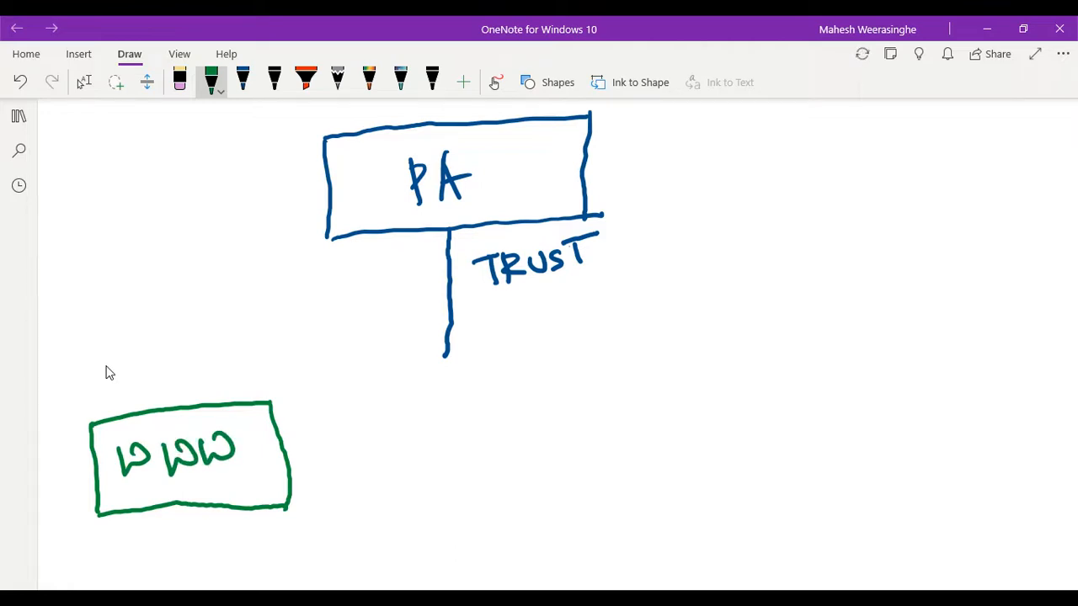
# - Draw a purple box labelled DB below the PA box, on the side of the trust line opposite the WWW box
pyautogui.click(215, 85)
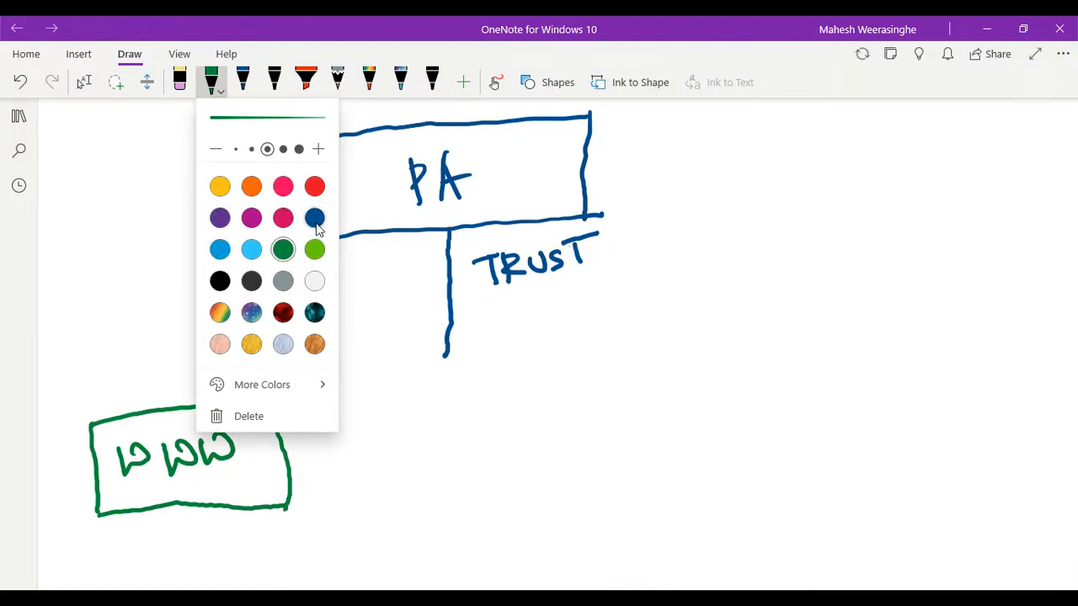
pyautogui.click(219, 218)
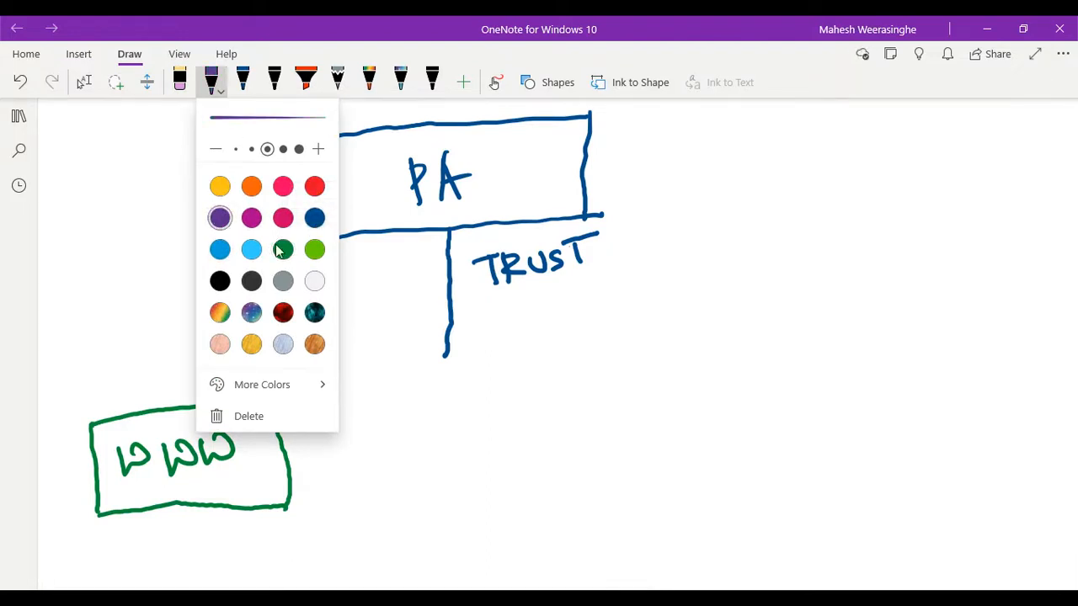
pyautogui.press('Escape')
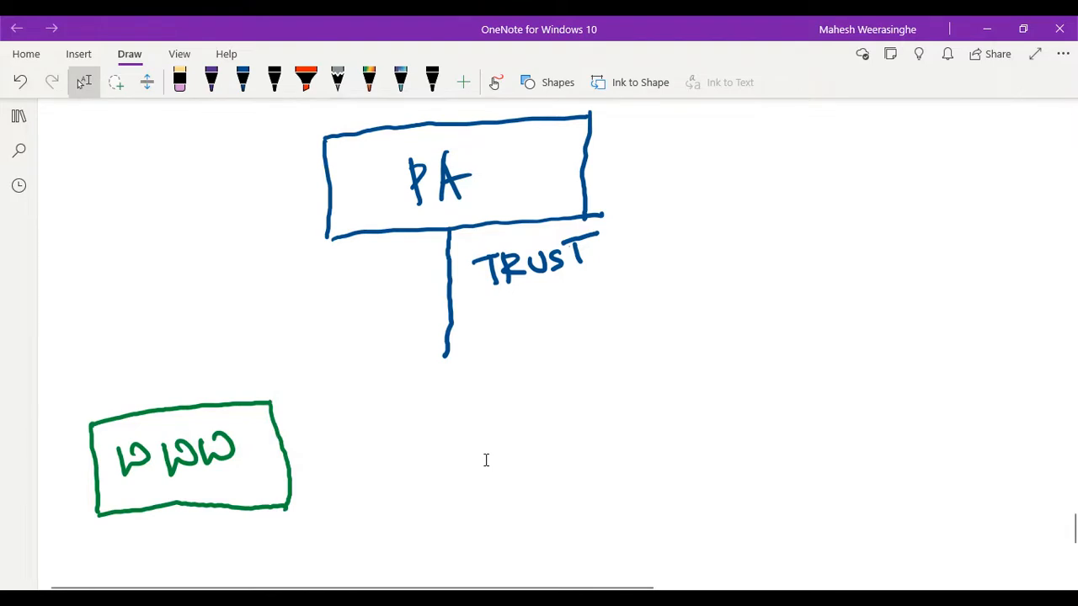
pyautogui.moveTo(541, 387); pyautogui.dragTo(750, 380)
pyautogui.moveTo(542, 389)
pyautogui.mouseDown()
pyautogui.moveTo(535, 489)
pyautogui.moveTo(762, 475)
pyautogui.mouseUp()
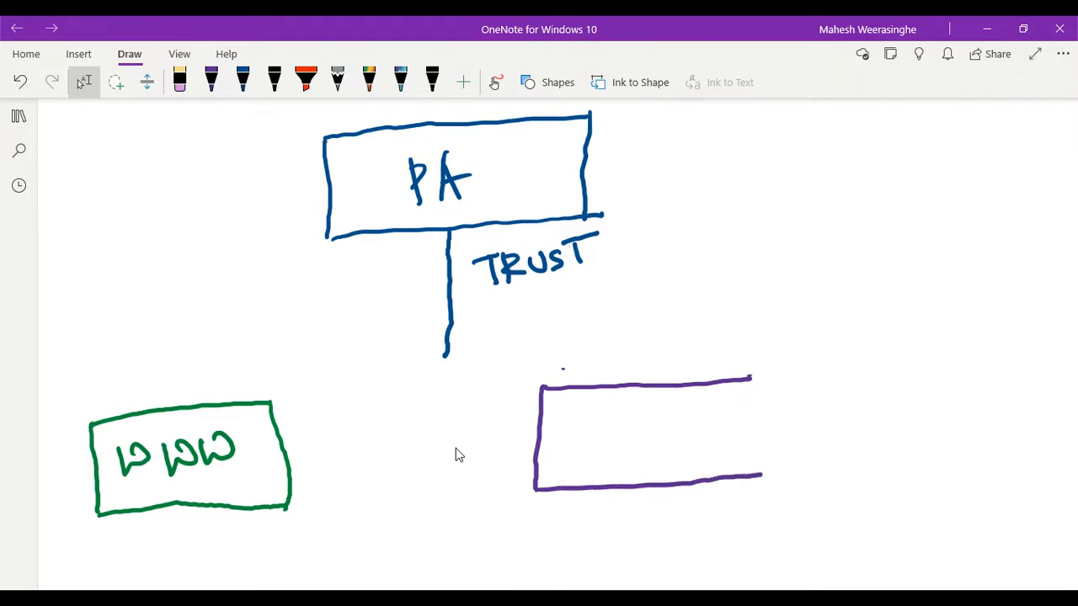
pyautogui.moveTo(751, 380); pyautogui.dragTo(750, 476)
pyautogui.moveTo(600, 427); pyautogui.dragTo(589, 458)
pyautogui.moveTo(633, 429)
pyautogui.mouseDown()
pyautogui.moveTo(634, 455)
pyautogui.moveTo(650, 453)
pyautogui.moveTo(631, 462)
pyautogui.mouseUp()
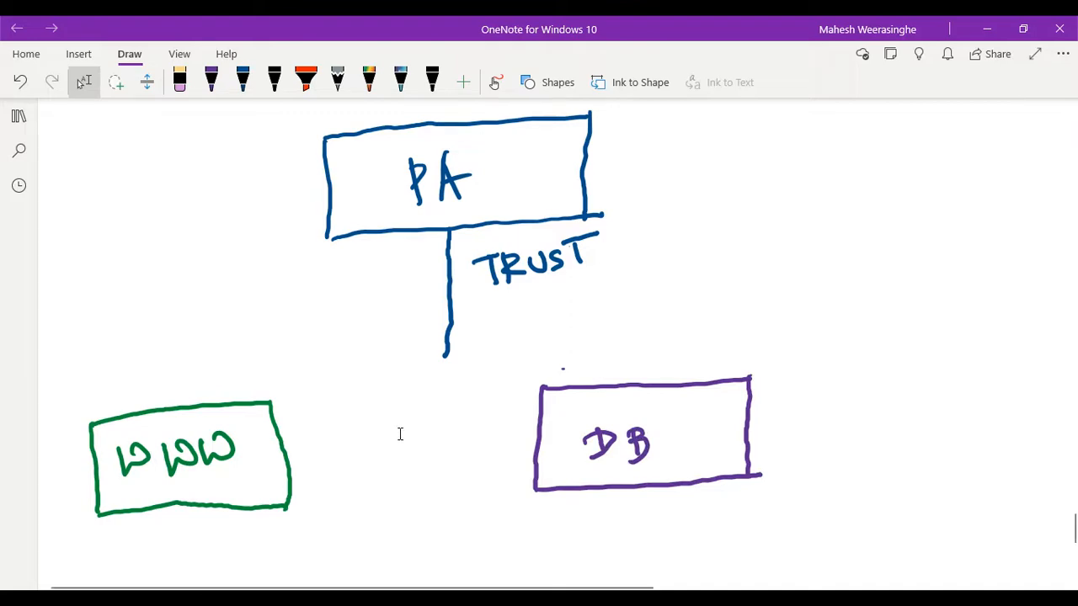
# - Switch to the Azure portal and open the FLIFE-WEB subnet of the FLIFE-VNET virtual network to check its address range
pyautogui.click(754, 598)
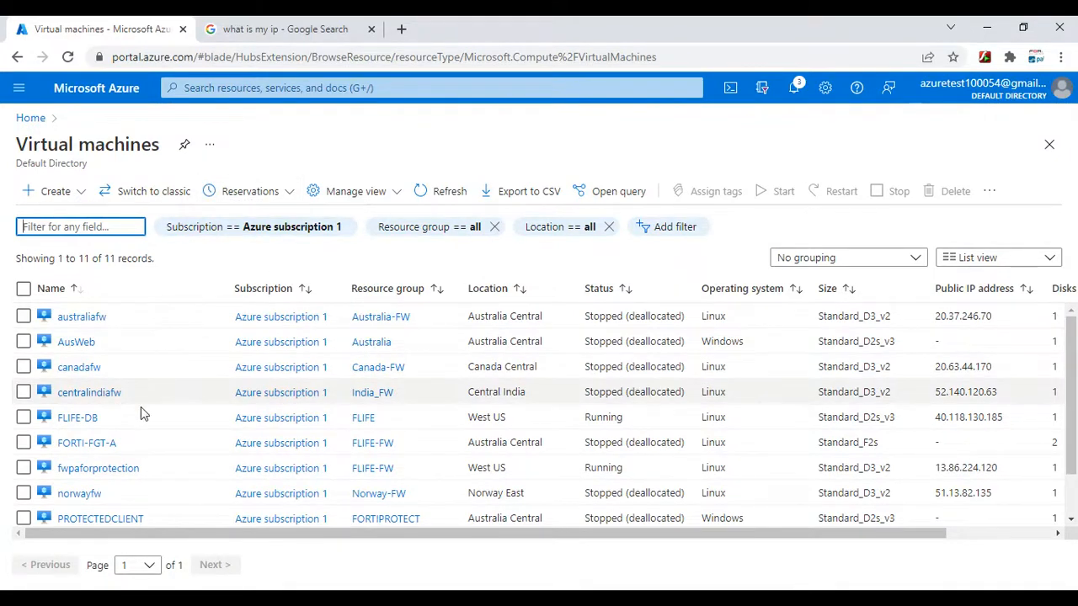
pyautogui.click(295, 84)
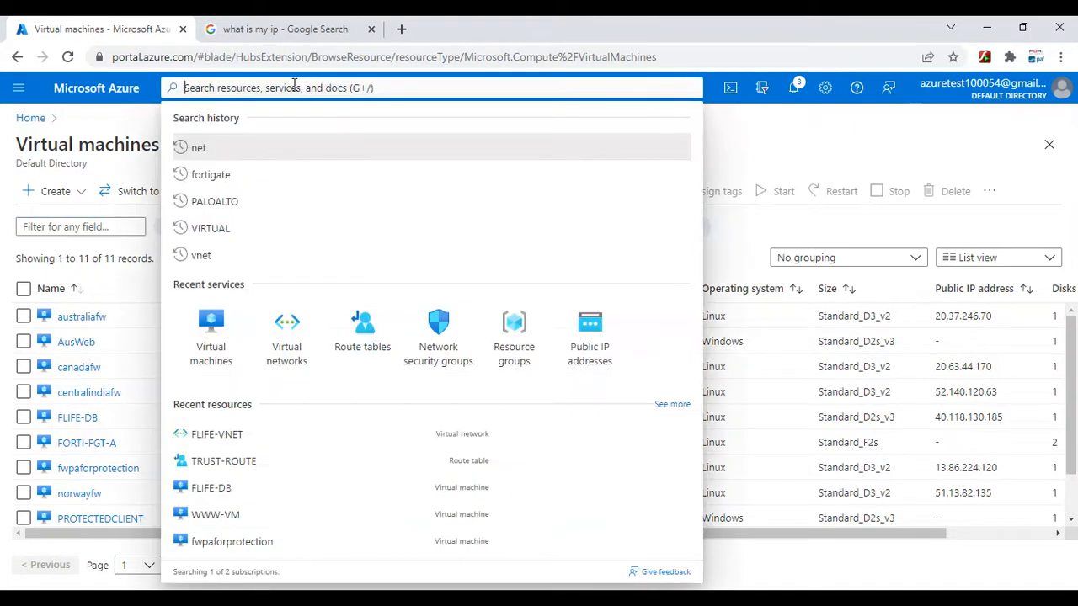
pyautogui.click(286, 345)
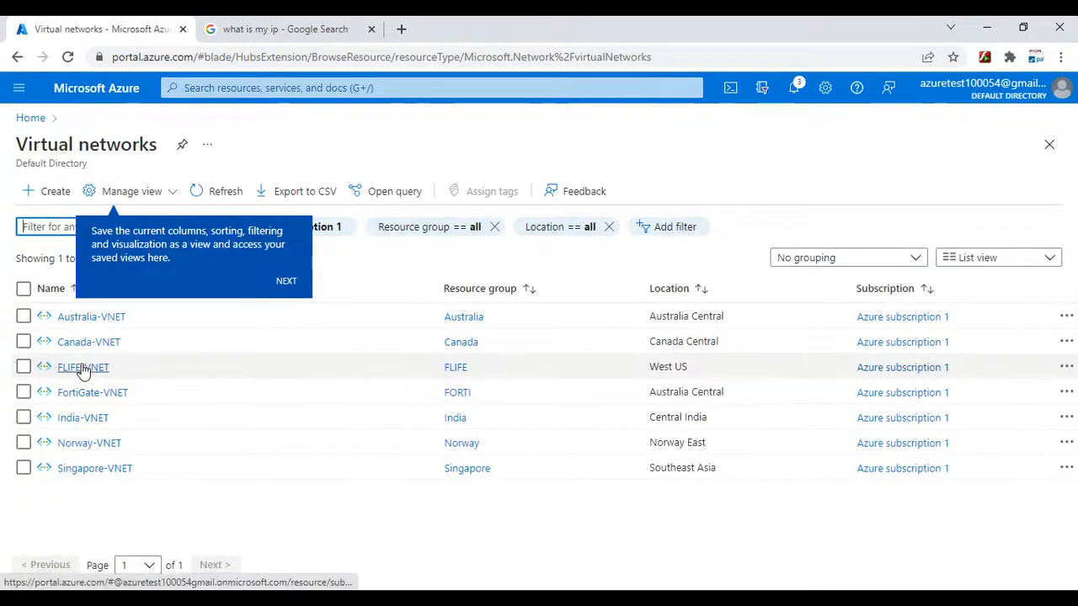
pyautogui.click(83, 368)
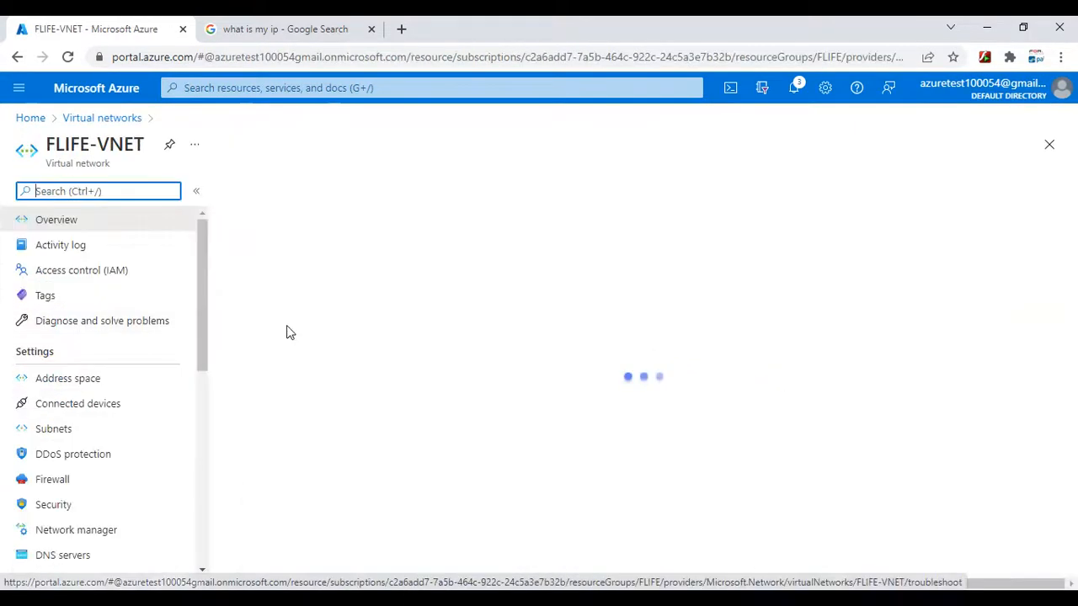
pyautogui.click(21, 429)
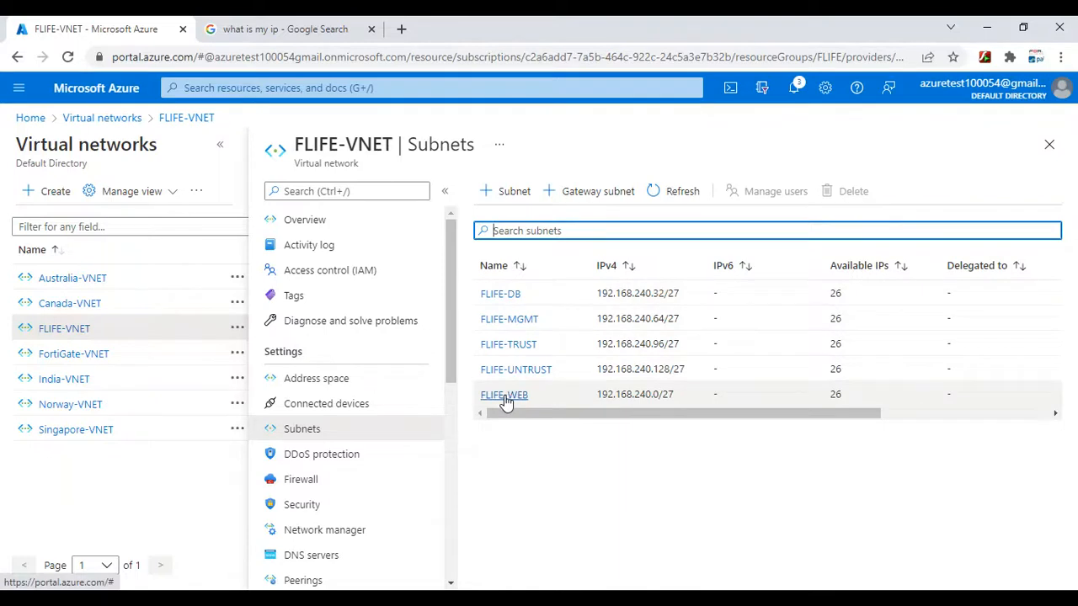
pyautogui.click(505, 396)
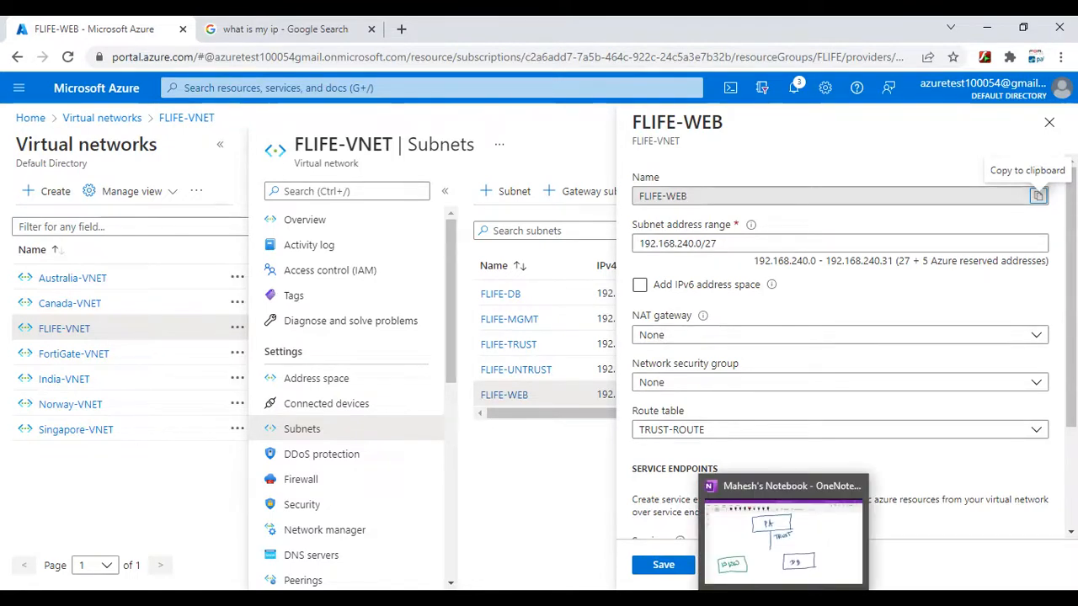
# - Return to OneNote and handwrite 192.168.240.0/27 in green beneath the WWW box
pyautogui.click(789, 542)
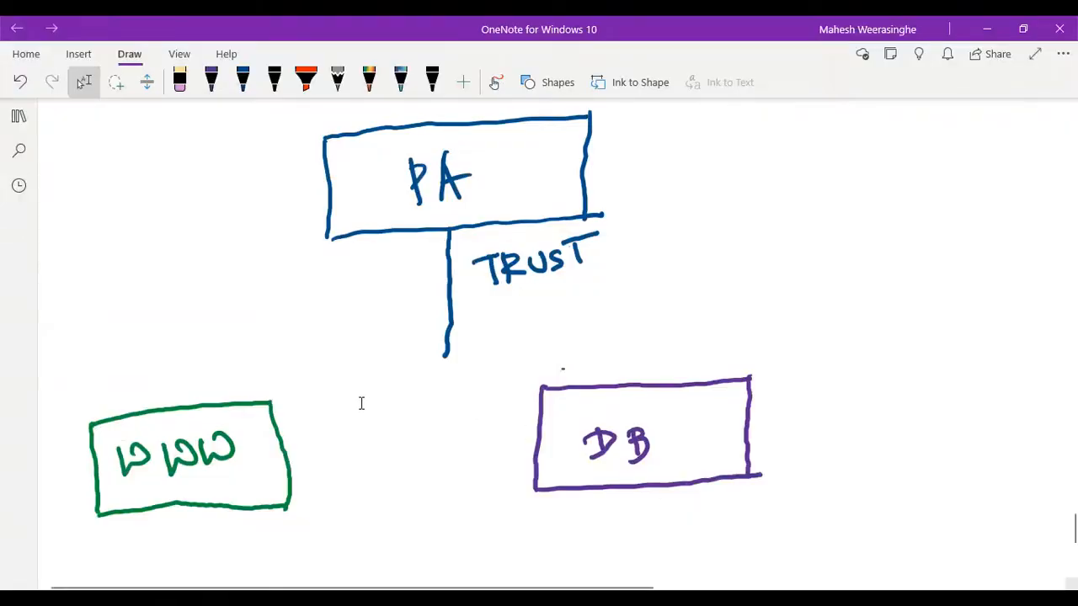
pyautogui.scroll(-1, 361, 403)
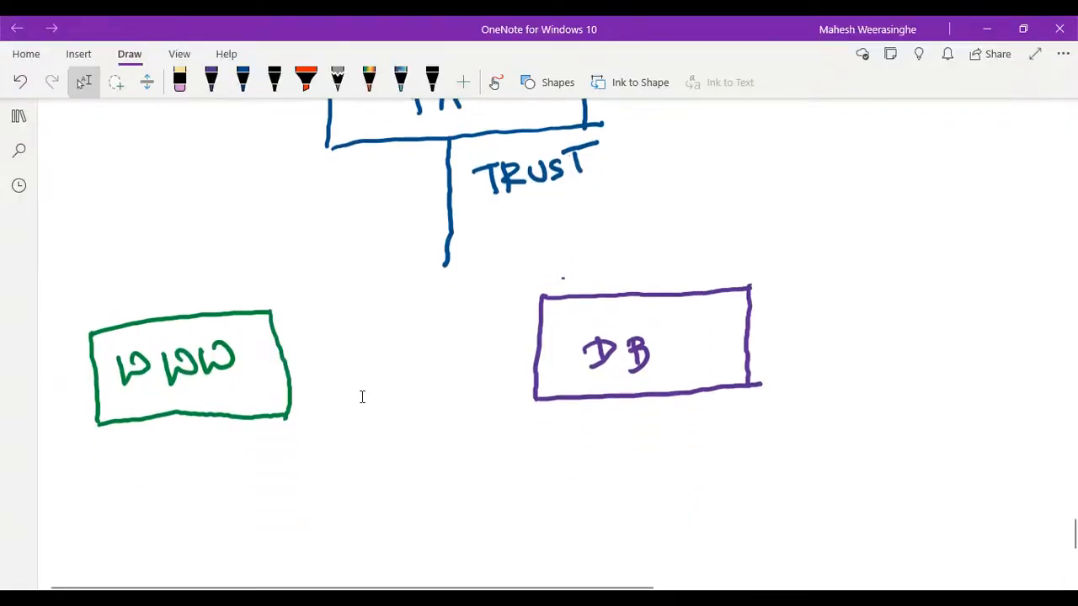
pyautogui.click(212, 84)
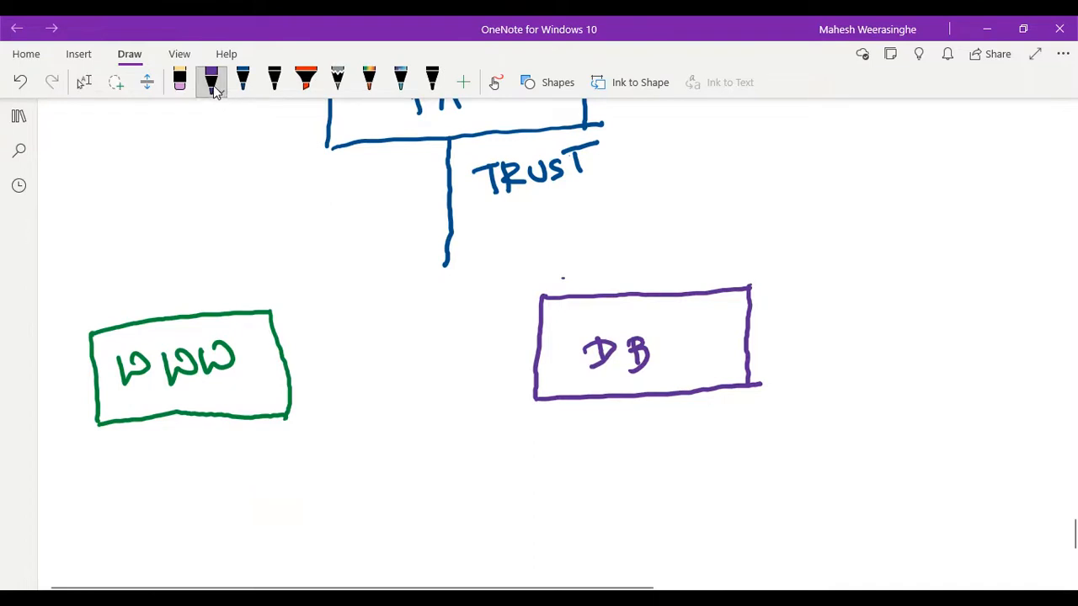
pyautogui.click(212, 84)
pyautogui.click(283, 249)
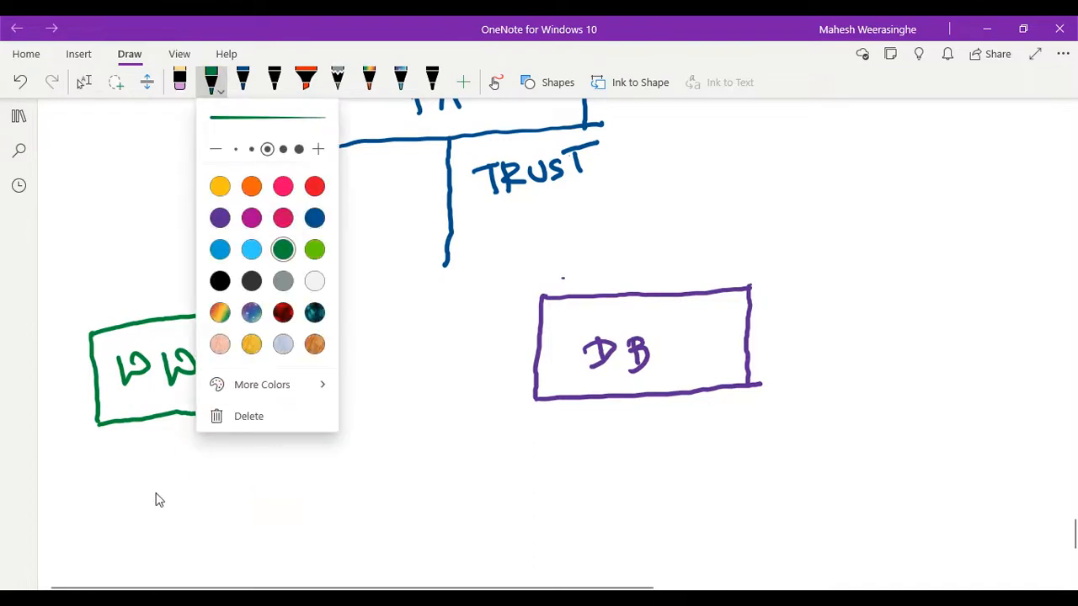
pyautogui.click(102, 474)
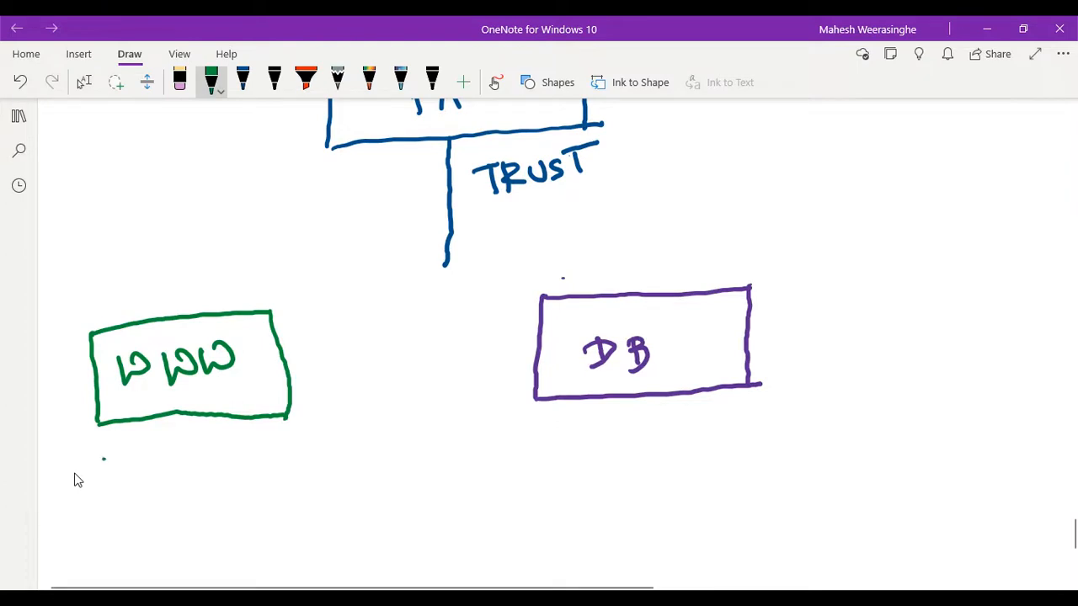
pyautogui.moveTo(101, 460)
pyautogui.mouseDown()
pyautogui.moveTo(103, 483)
pyautogui.moveTo(117, 471)
pyautogui.moveTo(116, 487)
pyautogui.moveTo(175, 478)
pyautogui.moveTo(203, 457)
pyautogui.moveTo(210, 471)
pyautogui.moveTo(219, 462)
pyautogui.moveTo(217, 475)
pyautogui.moveTo(225, 452)
pyautogui.moveTo(256, 448)
pyautogui.moveTo(275, 455)
pyautogui.moveTo(272, 473)
pyautogui.mouseUp()
pyautogui.click(186, 464)
pyautogui.moveTo(284, 447)
pyautogui.mouseDown()
pyautogui.moveTo(296, 464)
pyautogui.moveTo(315, 437)
pyautogui.moveTo(307, 459)
pyautogui.mouseUp()
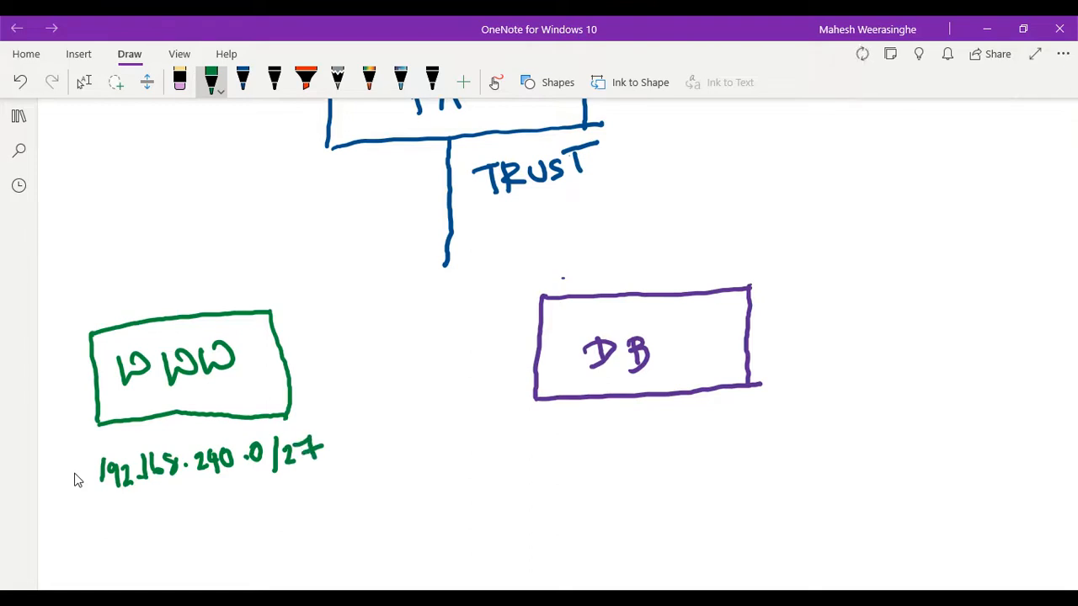
pyautogui.click(84, 81)
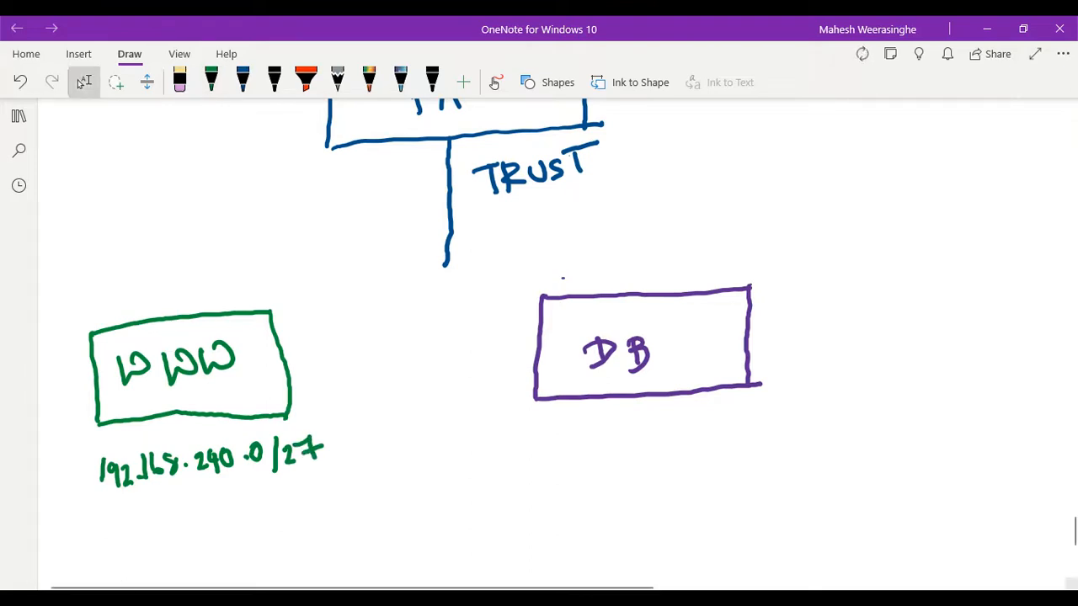
# - Switch to the Azure portal, leave the FLIFE-WEB details unsaved and open the FLIFE-DB subnet to check its address range
pyautogui.hotkey('alt', 'Tab')
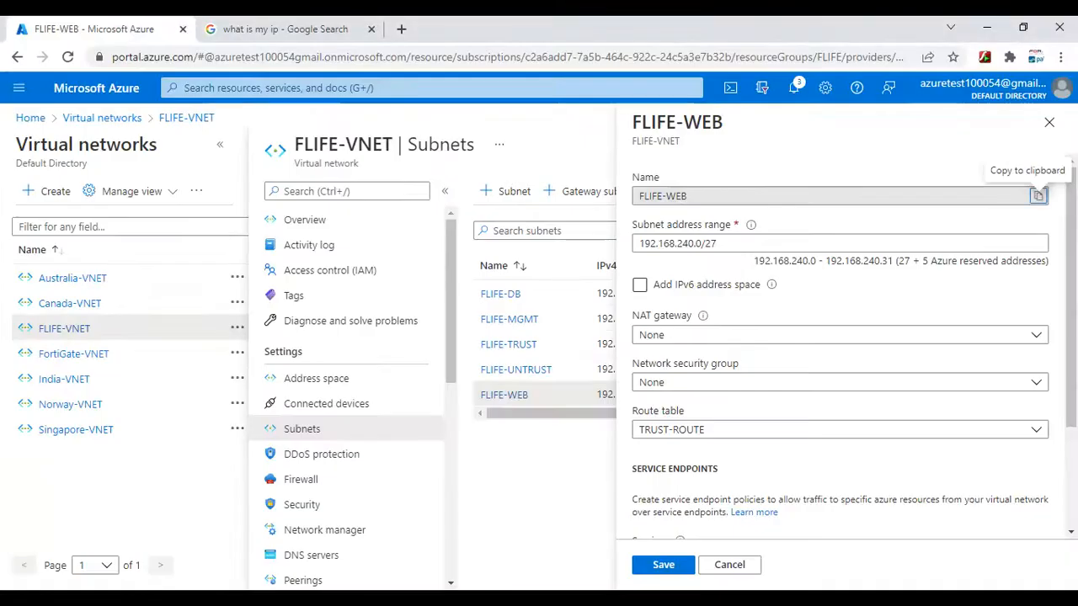
pyautogui.click(738, 564)
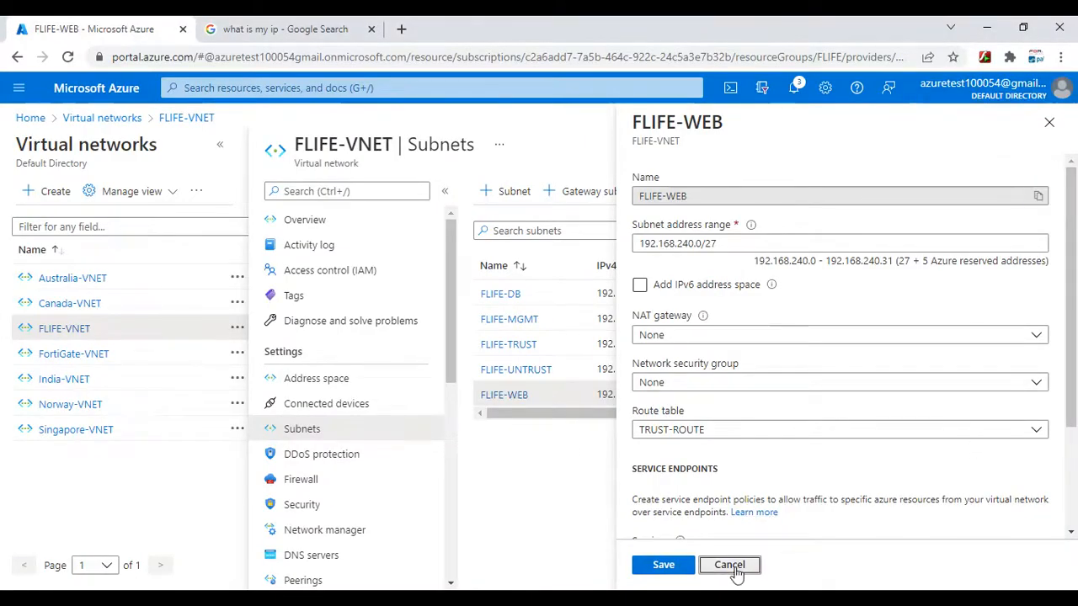
pyautogui.click(502, 299)
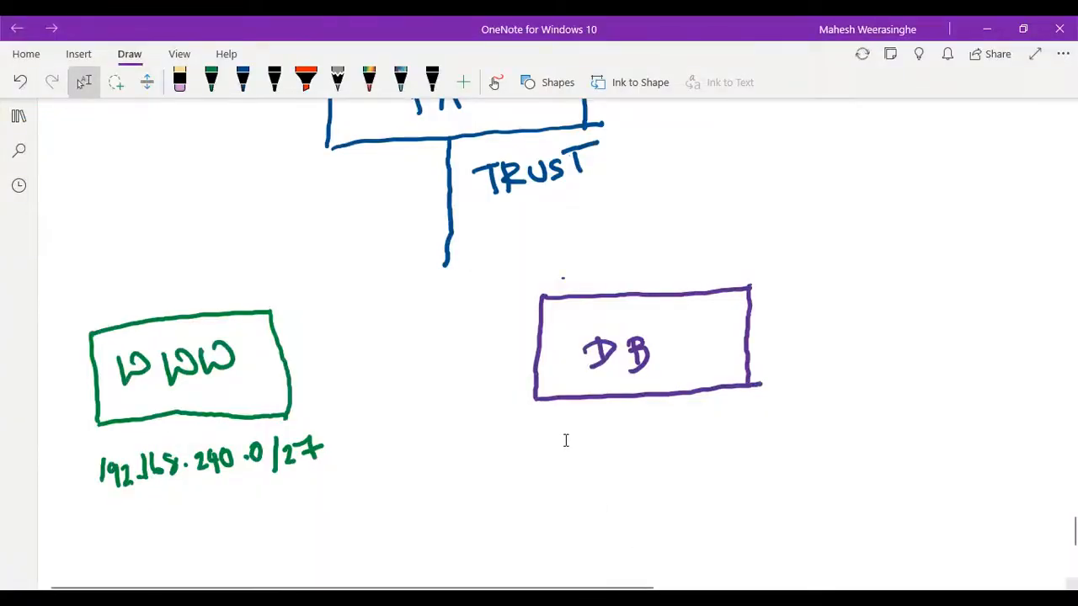
# - In OneNote, change the pen to magenta and handwrite 192.168.240.32/27 beneath the DB box
pyautogui.click(212, 87)
pyautogui.click(213, 88)
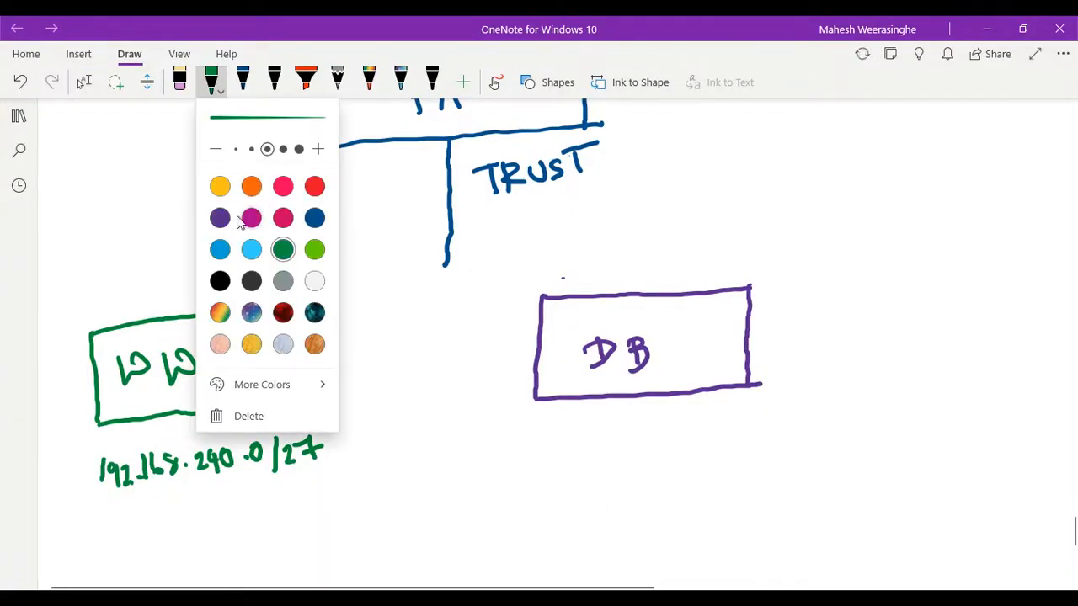
pyautogui.click(251, 218)
pyautogui.click(576, 457)
pyautogui.click(573, 460)
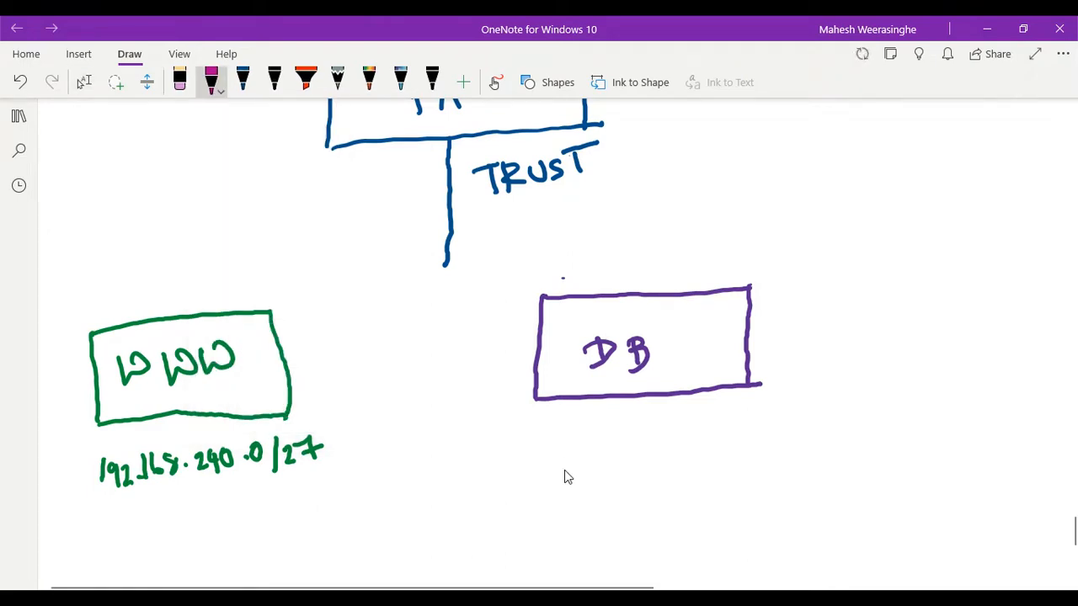
pyautogui.moveTo(568, 429)
pyautogui.mouseDown()
pyautogui.moveTo(561, 448)
pyautogui.moveTo(580, 433)
pyautogui.moveTo(577, 452)
pyautogui.moveTo(604, 440)
pyautogui.moveTo(609, 451)
pyautogui.moveTo(630, 433)
pyautogui.moveTo(674, 447)
pyautogui.mouseUp()
pyautogui.moveTo(678, 422)
pyautogui.mouseDown()
pyautogui.moveTo(687, 443)
pyautogui.moveTo(756, 440)
pyautogui.moveTo(781, 469)
pyautogui.mouseUp()
pyautogui.click(714, 433)
pyautogui.scroll(1, 564, 470)
pyautogui.scroll(1, 566, 476)
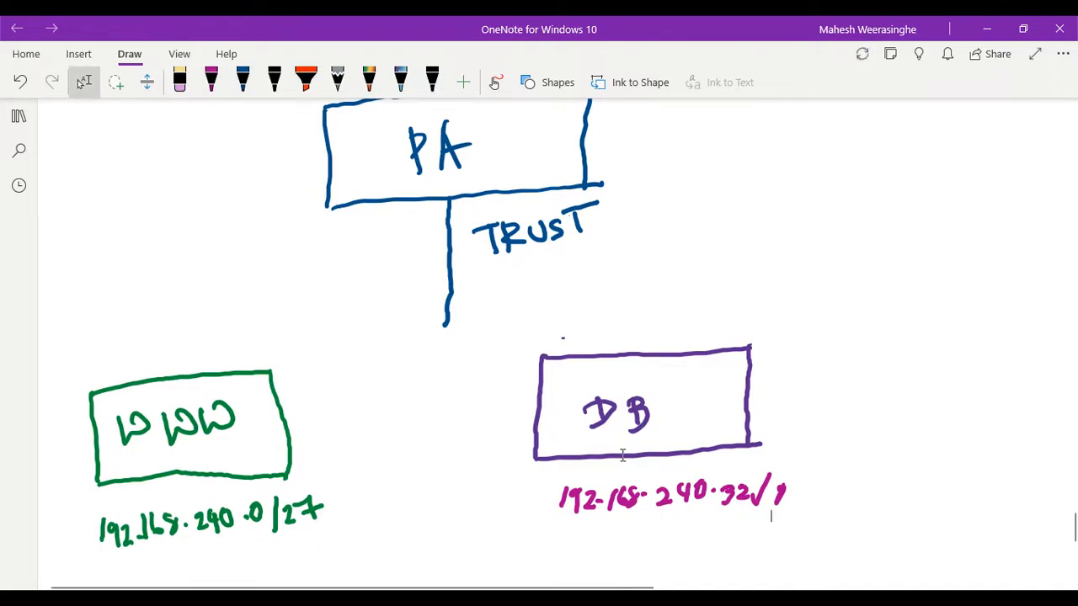
pyautogui.scroll(-5, 623, 455)
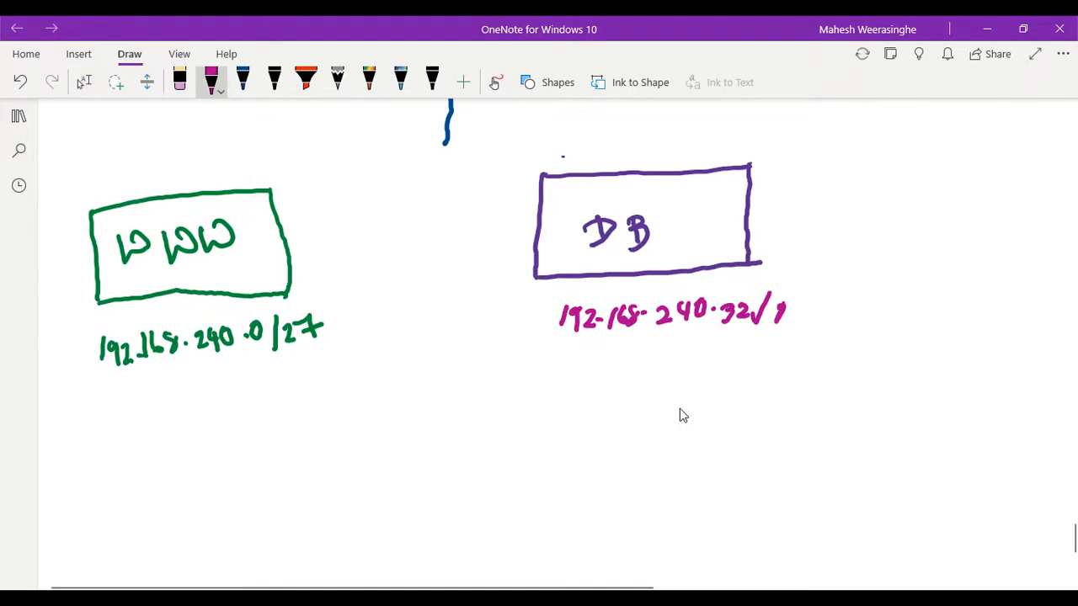
pyautogui.moveTo(778, 322); pyautogui.dragTo(805, 325)
pyautogui.moveTo(799, 316); pyautogui.dragTo(822, 315)
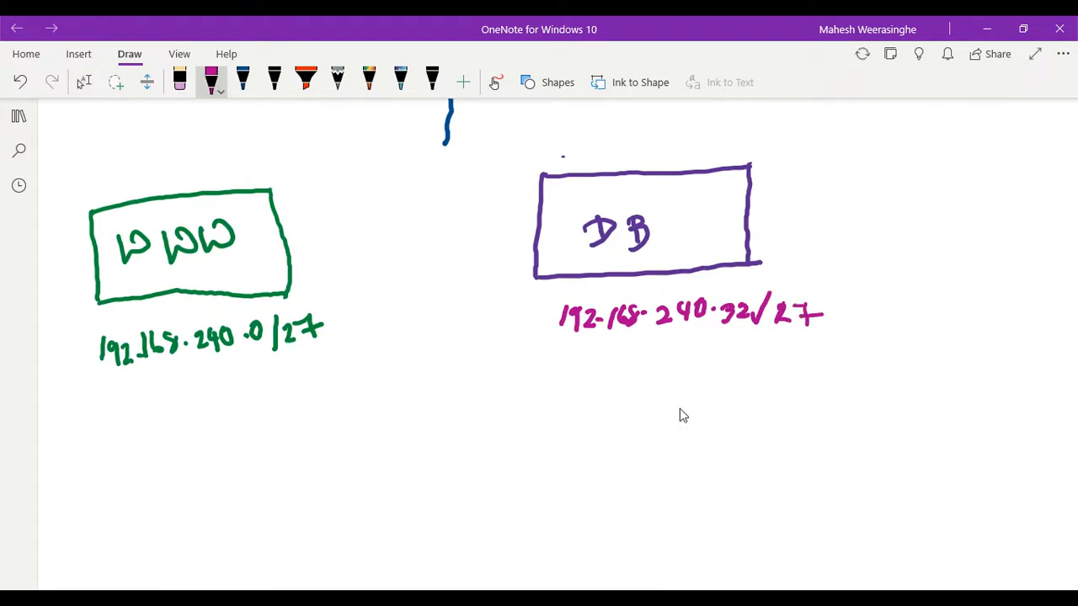
# - Close the FLIFE-DB details in the Azure portal and check the FLIFE-TRUST address range in the subnet list
pyautogui.scroll(3, 493, 387)
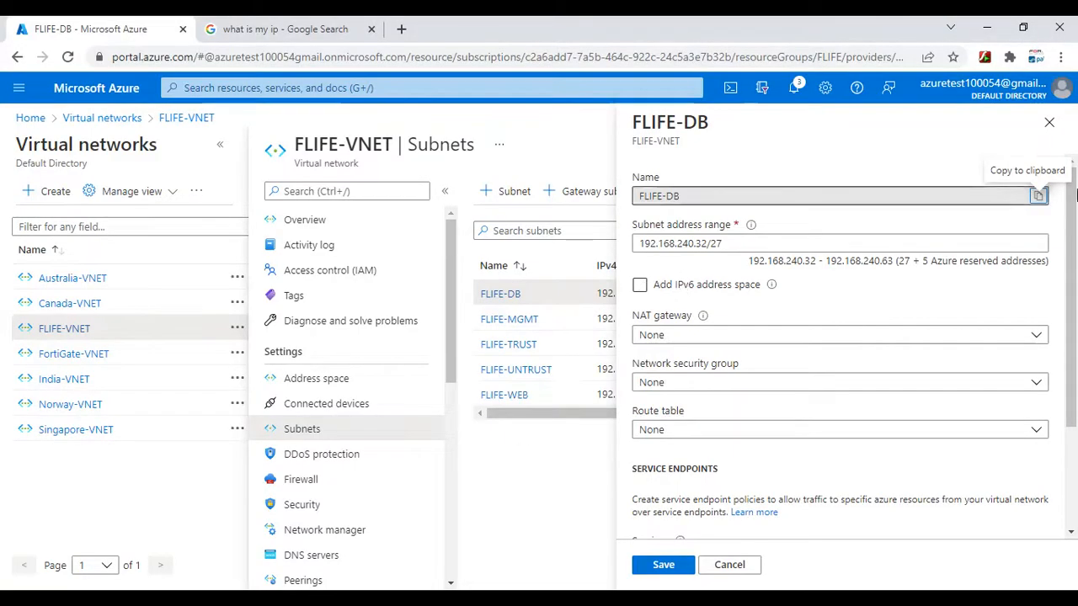
pyautogui.click(1048, 124)
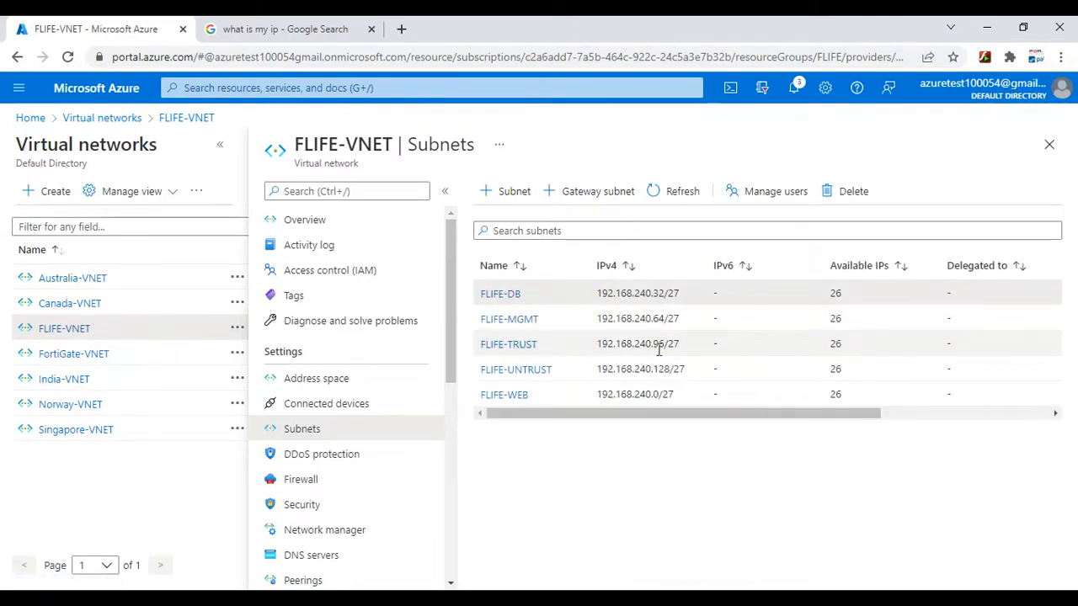
pyautogui.click(987, 27)
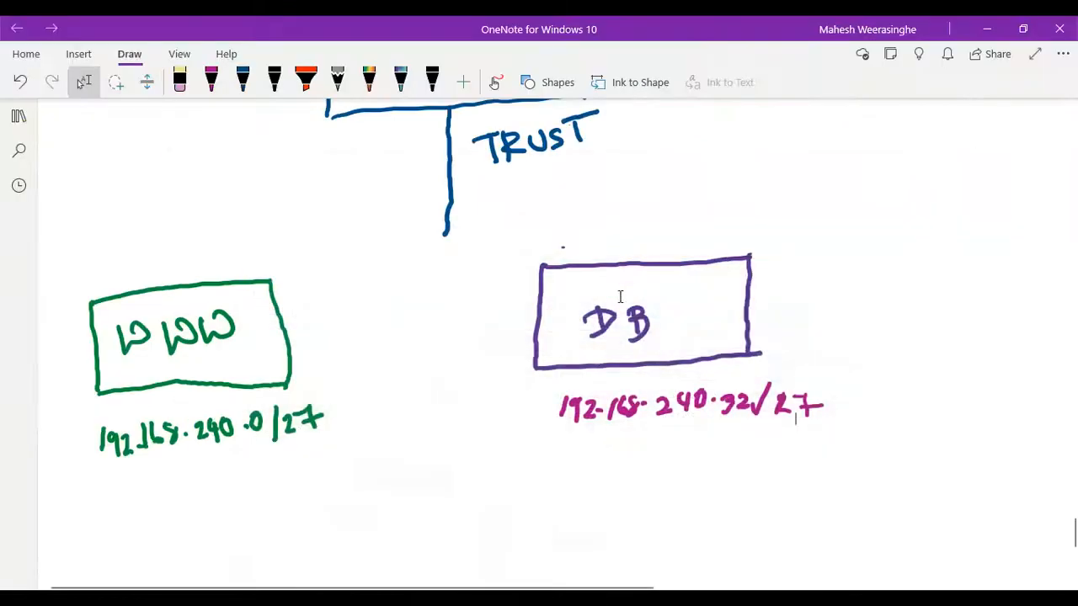
# - Change the OneNote pen to dark blue and handwrite 192.168.240.96/27 across the trust line below the PA box
pyautogui.scroll(2, 378, 241)
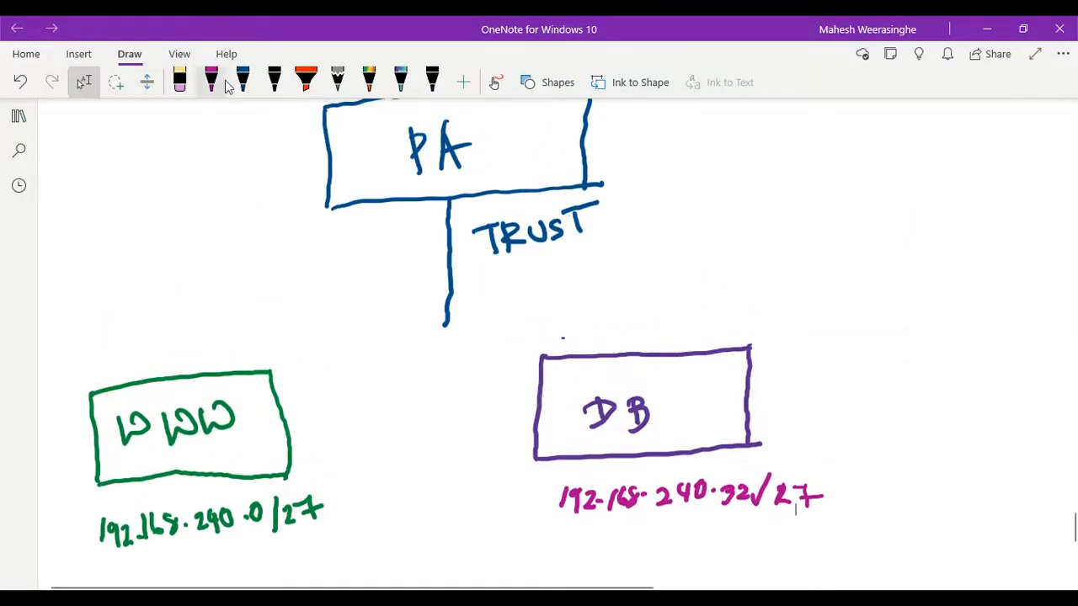
pyautogui.click(211, 80)
pyautogui.click(210, 80)
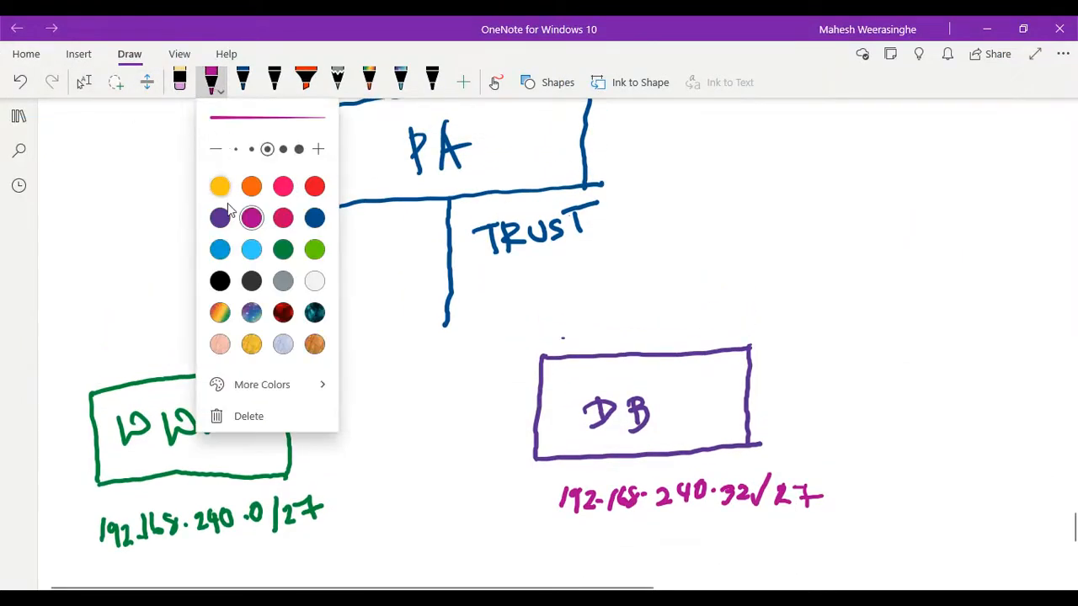
pyautogui.click(314, 218)
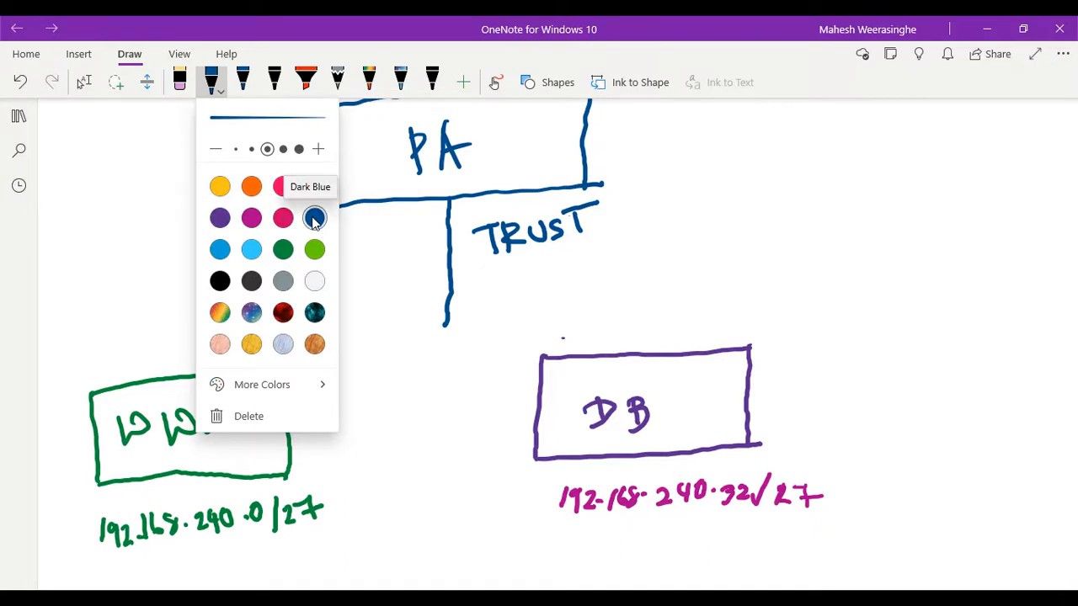
pyautogui.press('Escape')
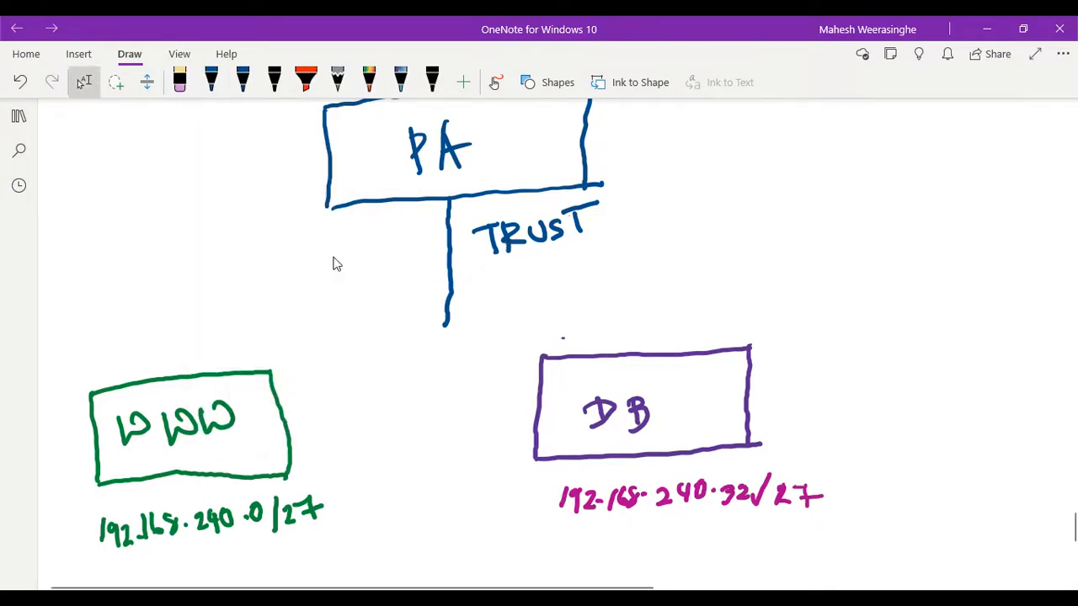
pyautogui.moveTo(288, 254); pyautogui.dragTo(287, 277)
pyautogui.moveTo(307, 259)
pyautogui.mouseDown()
pyautogui.moveTo(308, 277)
pyautogui.moveTo(330, 277)
pyautogui.mouseUp()
pyautogui.click(327, 271)
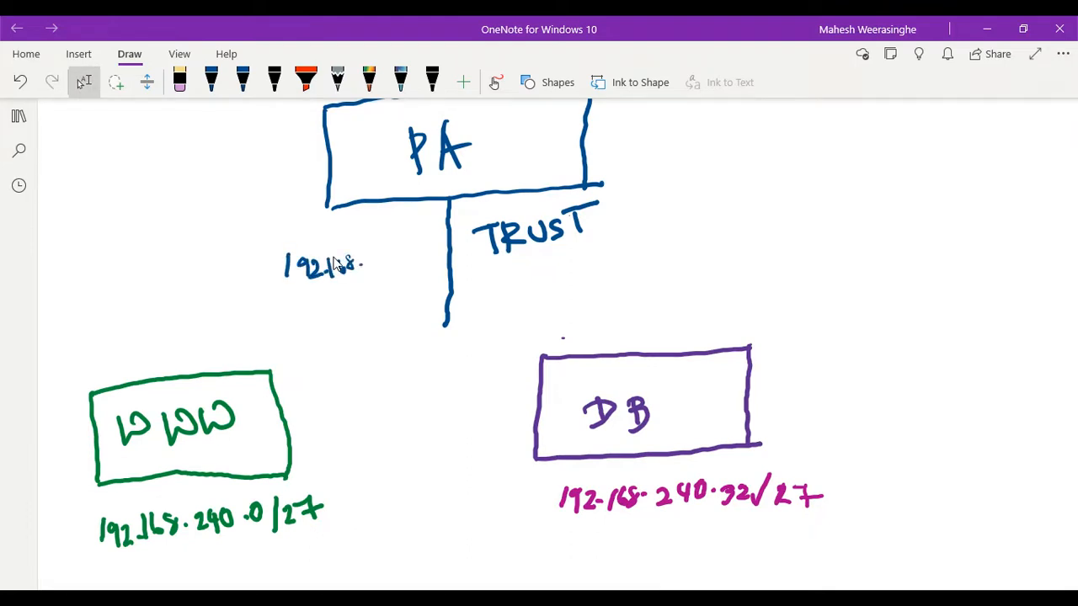
pyautogui.moveTo(369, 256); pyautogui.dragTo(401, 267)
pyautogui.moveTo(405, 250)
pyautogui.mouseDown()
pyautogui.moveTo(428, 268)
pyautogui.moveTo(438, 254)
pyautogui.moveTo(453, 276)
pyautogui.mouseUp()
pyautogui.moveTo(468, 268); pyautogui.dragTo(483, 281)
pyautogui.moveTo(478, 263)
pyautogui.mouseDown()
pyautogui.moveTo(492, 259)
pyautogui.moveTo(486, 280)
pyautogui.mouseUp()
pyautogui.moveTo(492, 269); pyautogui.dragTo(502, 267)
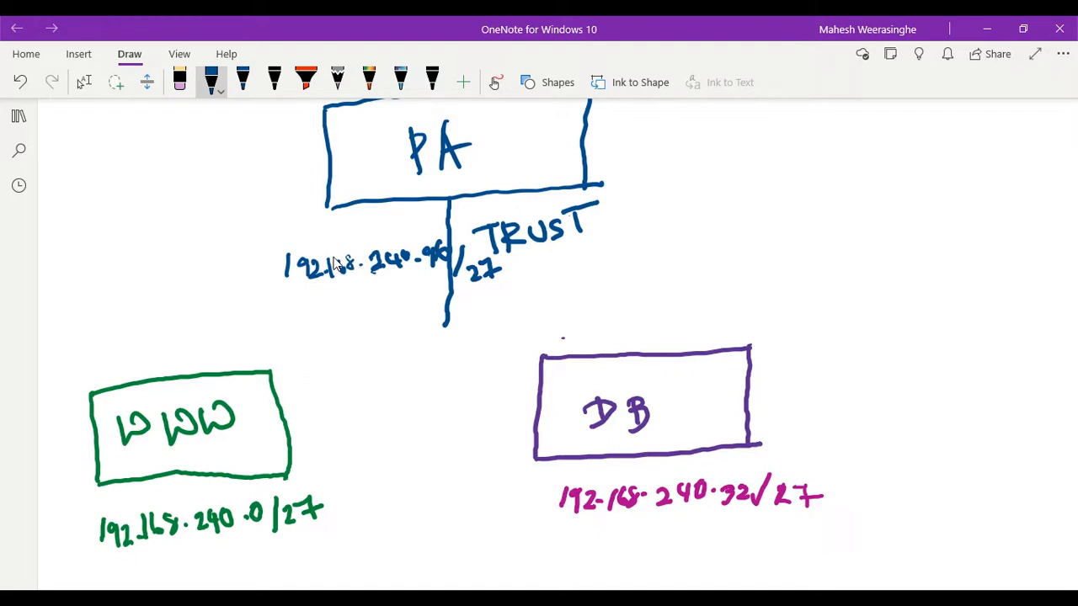
# - Change the dark blue OneNote drawing pen's ink colour to red
pyautogui.click(83, 82)
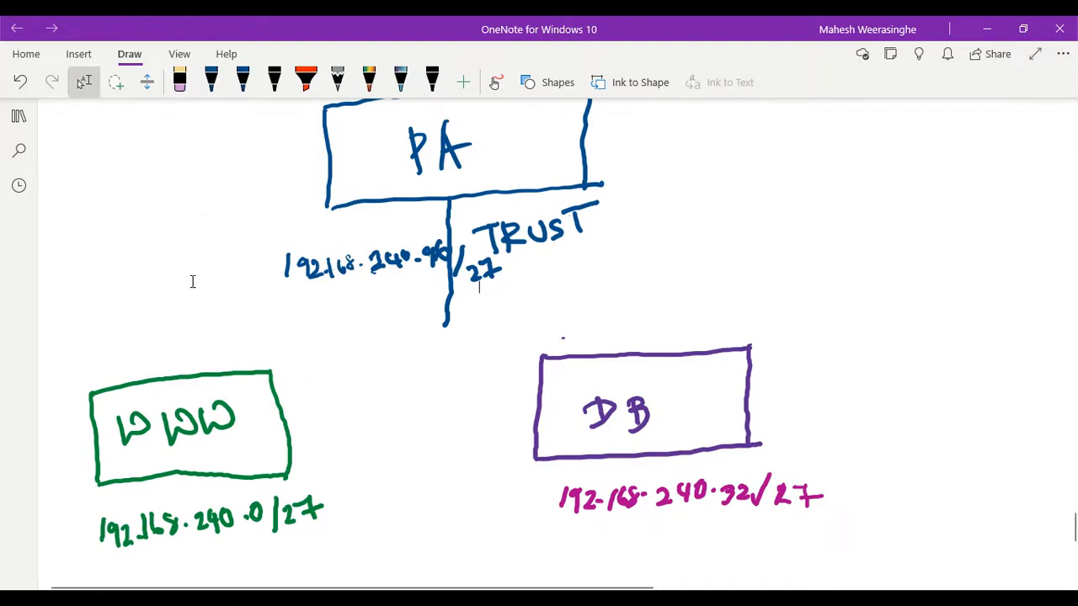
pyautogui.click(211, 81)
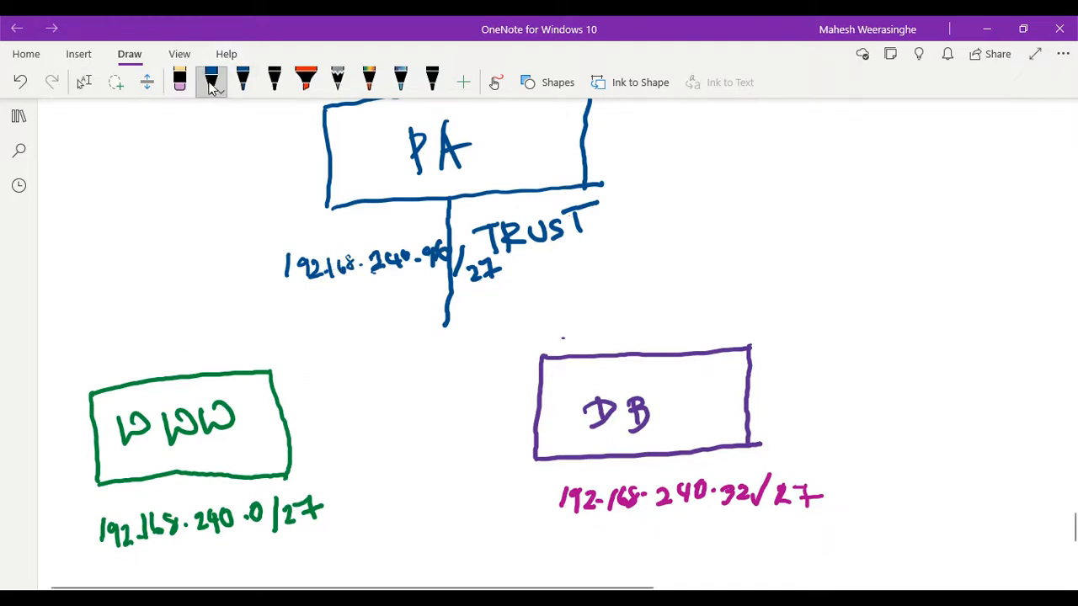
pyautogui.click(212, 82)
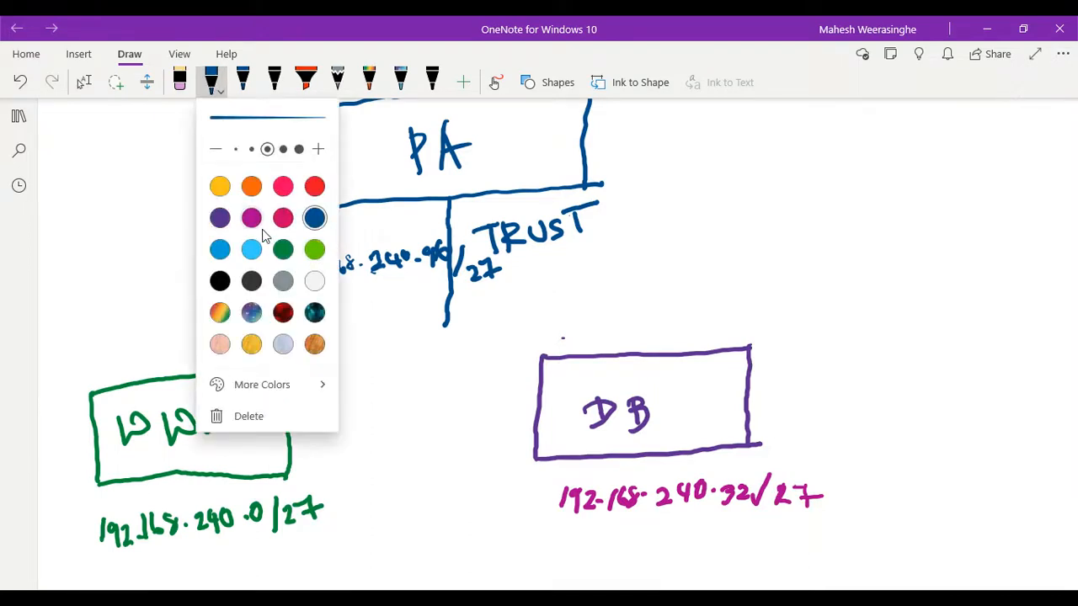
pyautogui.click(313, 188)
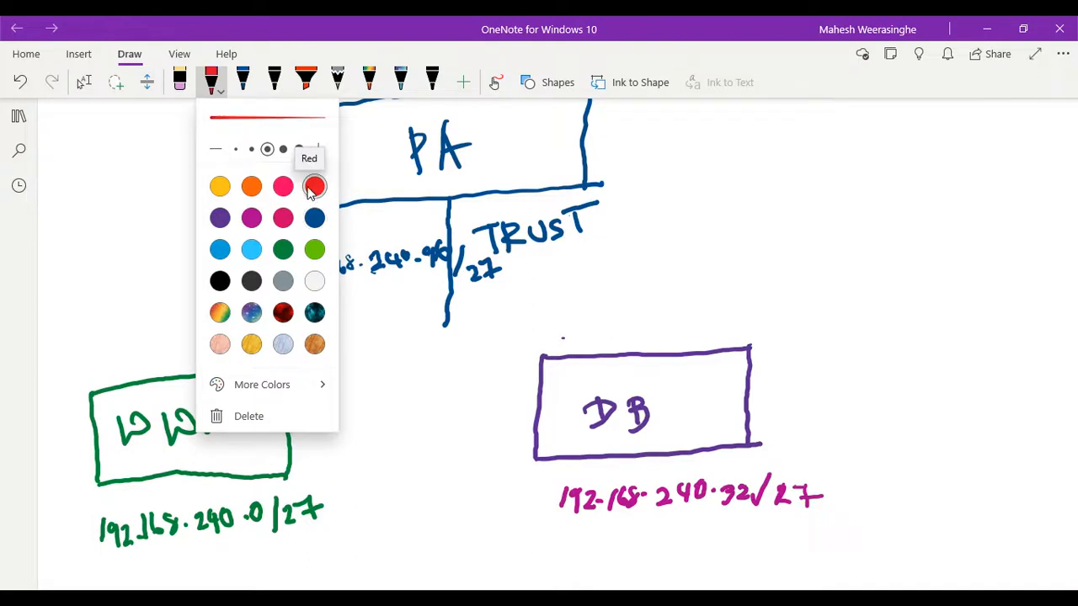
pyautogui.click(65, 298)
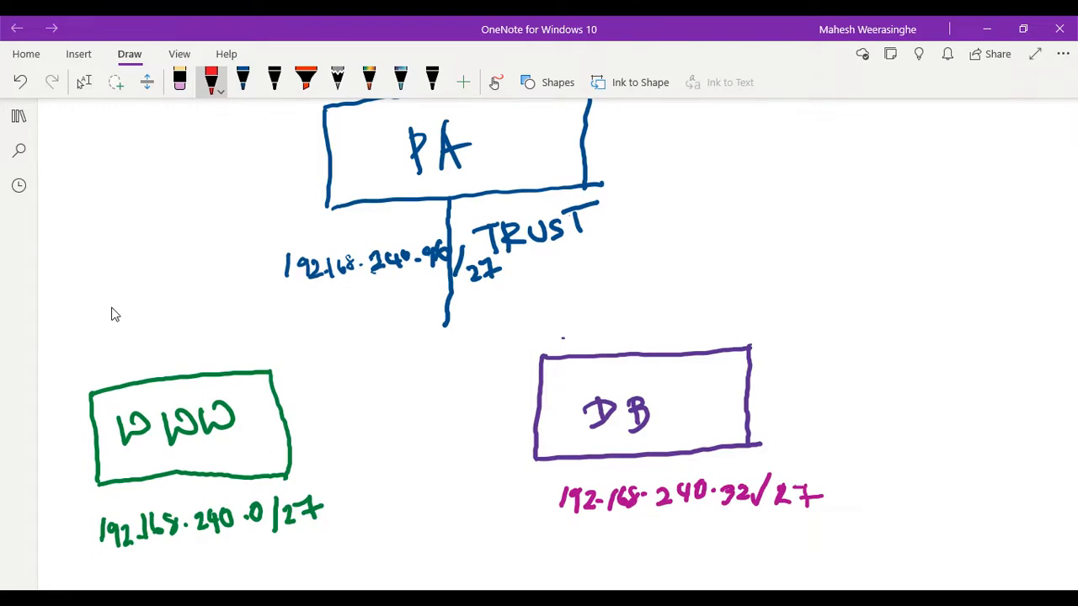
# - Switch to the Azure portal and check the private IP of the fwpaforprotection virtual machine's eth2 network interface
pyautogui.hotkey('alt', 'Tab')
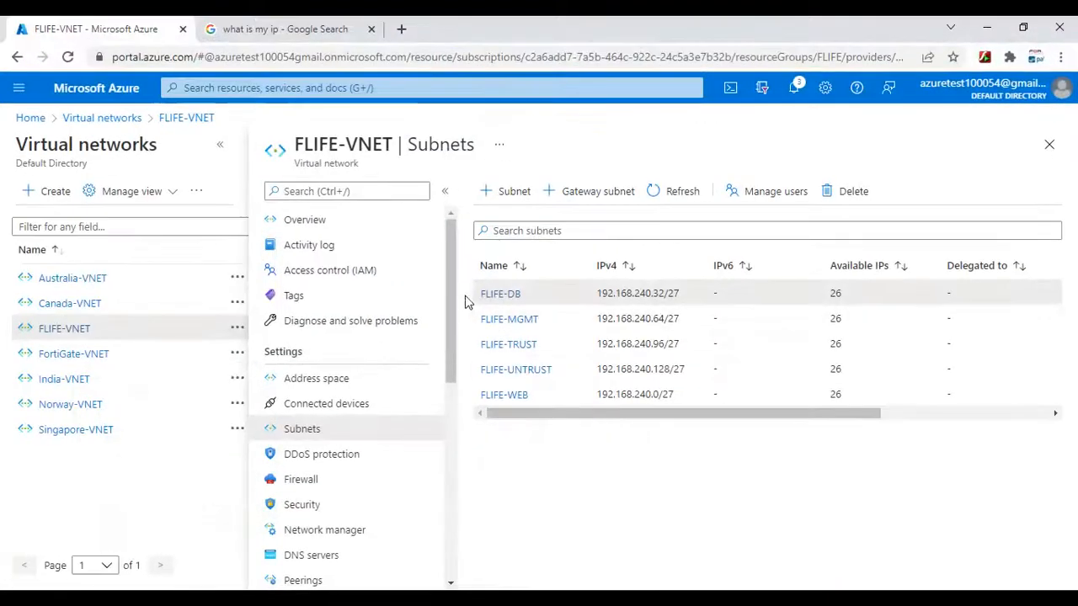
pyautogui.click(239, 89)
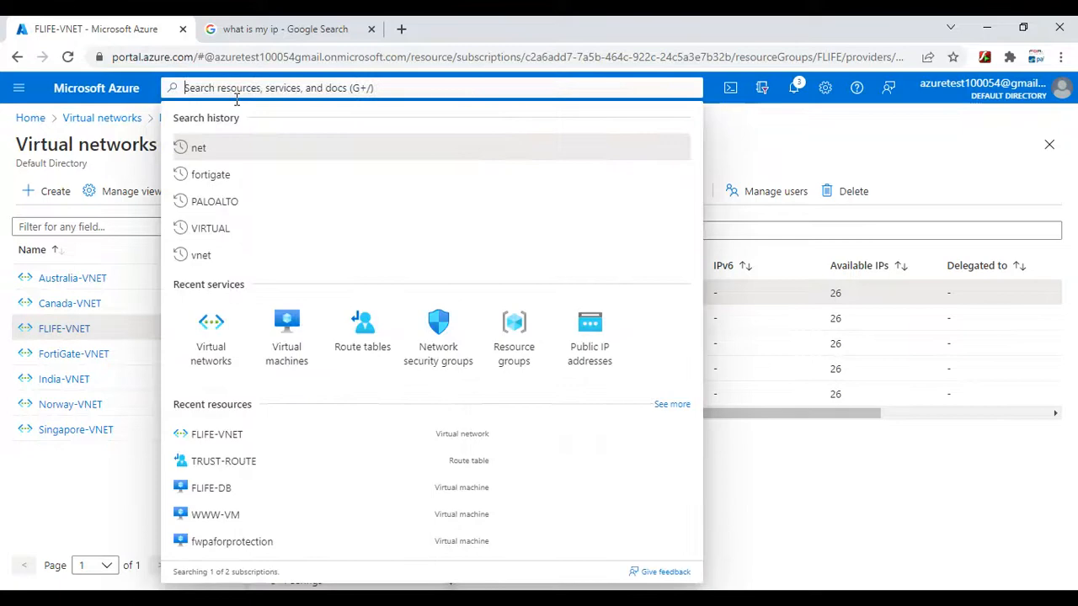
pyautogui.click(283, 323)
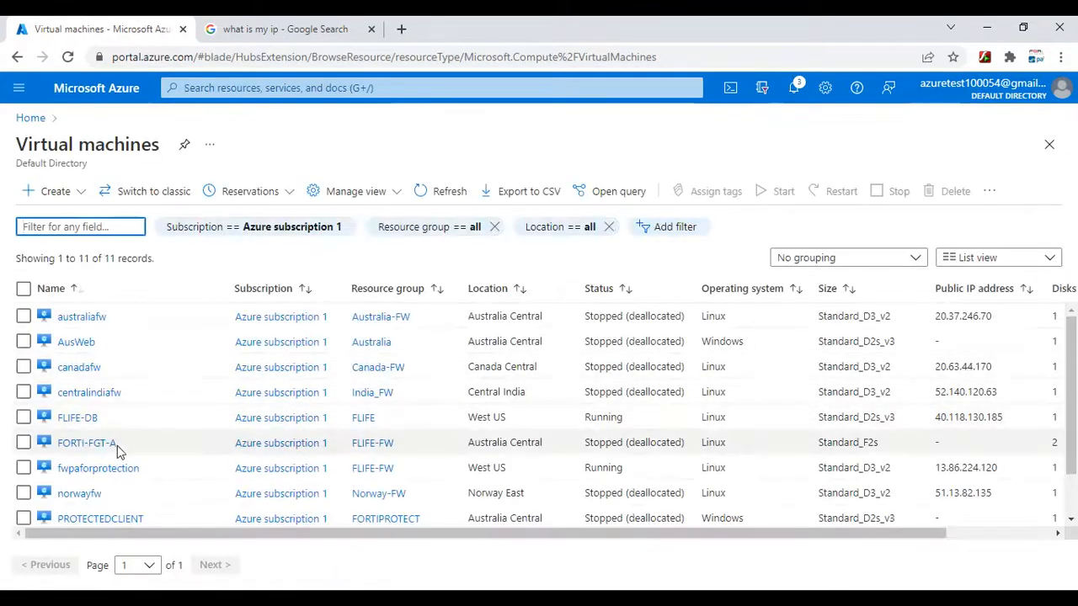
pyautogui.click(84, 468)
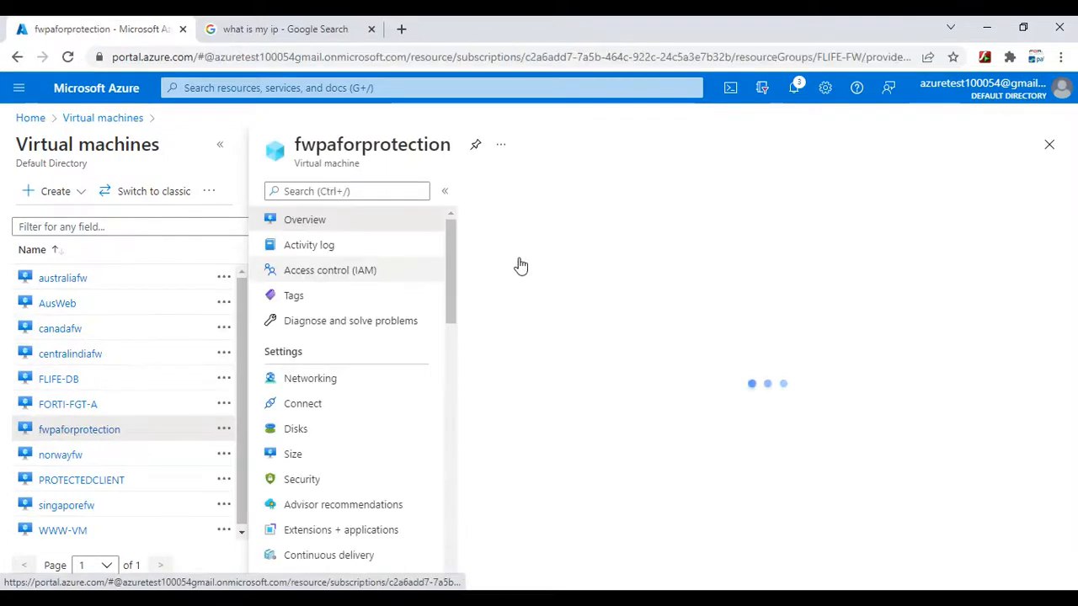
pyautogui.click(76, 380)
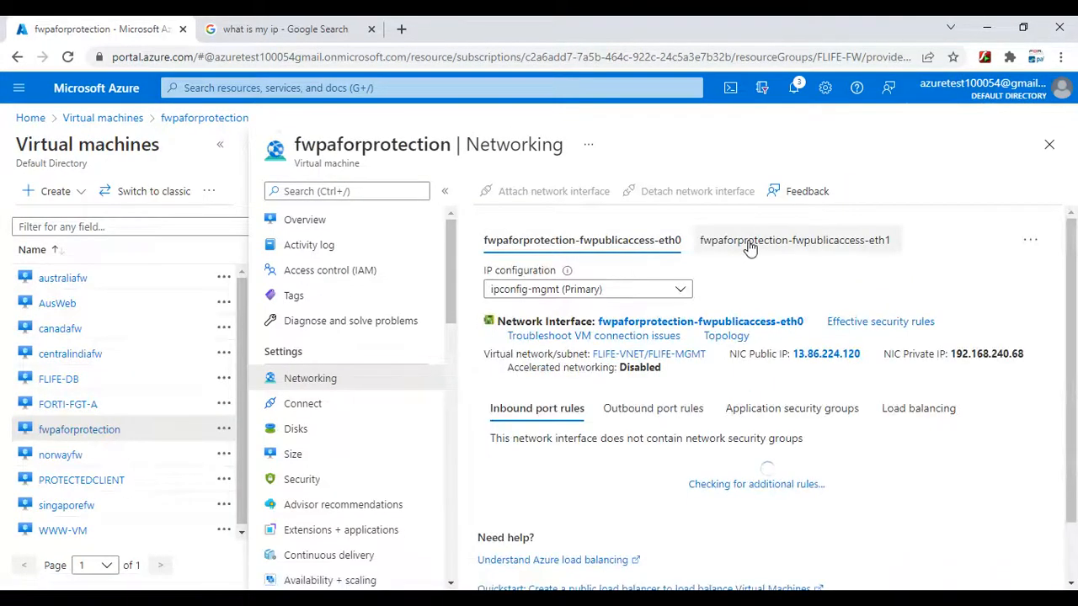
pyautogui.click(1030, 240)
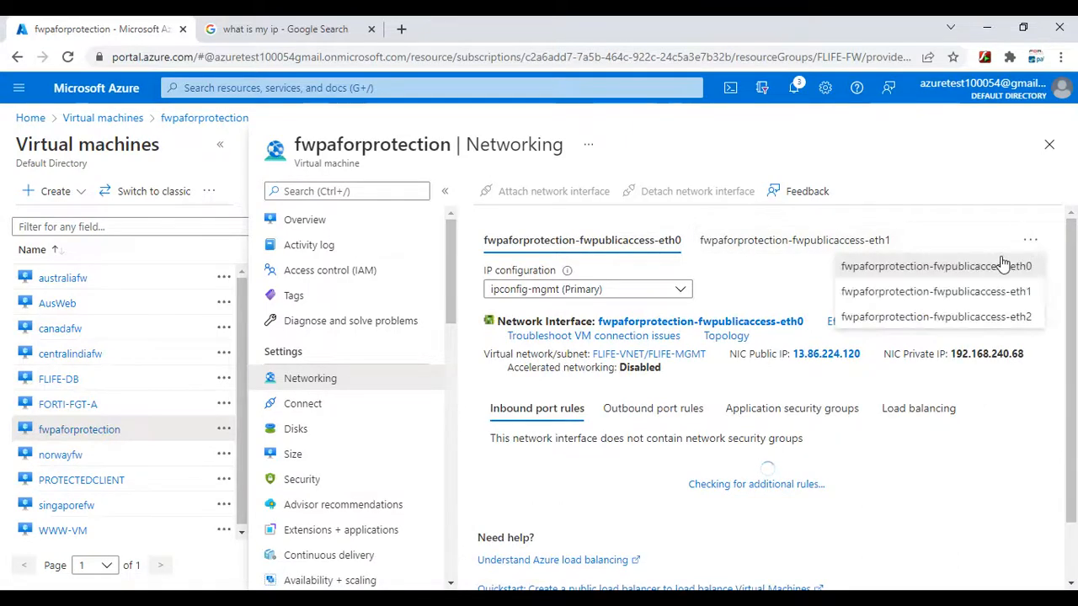
pyautogui.click(964, 317)
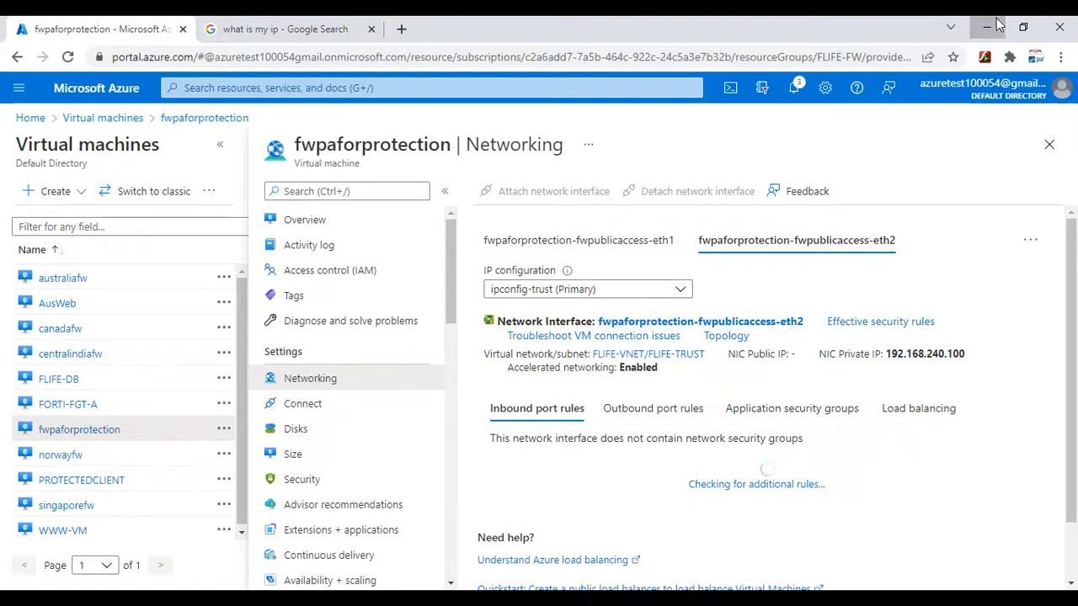
# - Return to OneNote and handwrite 192.168.240.100 in dark blue at the lower end of the PA trust line
pyautogui.click(996, 23)
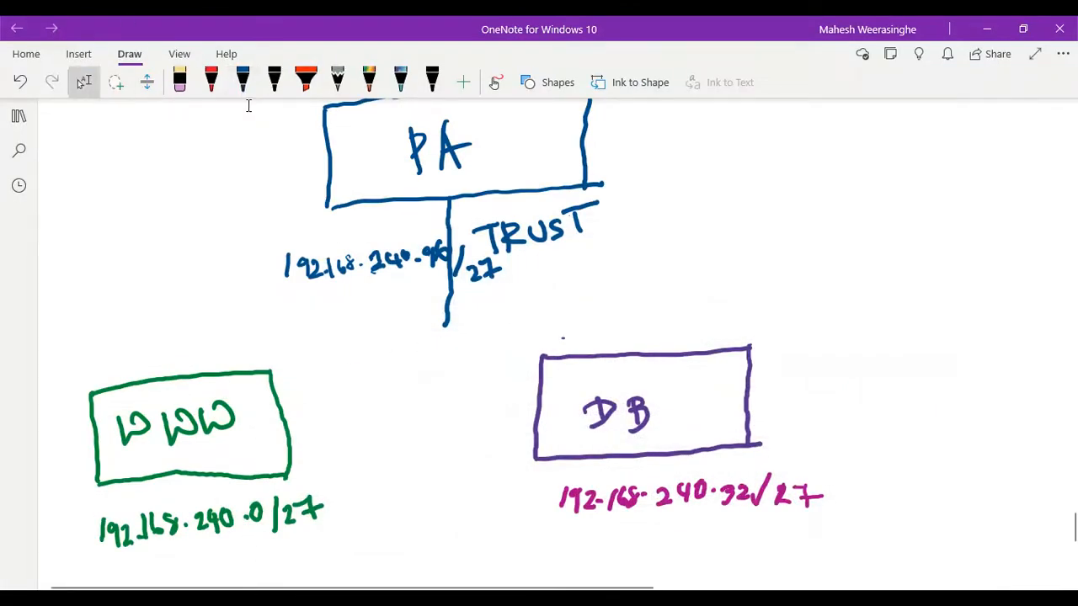
pyautogui.click(243, 80)
pyautogui.click(242, 80)
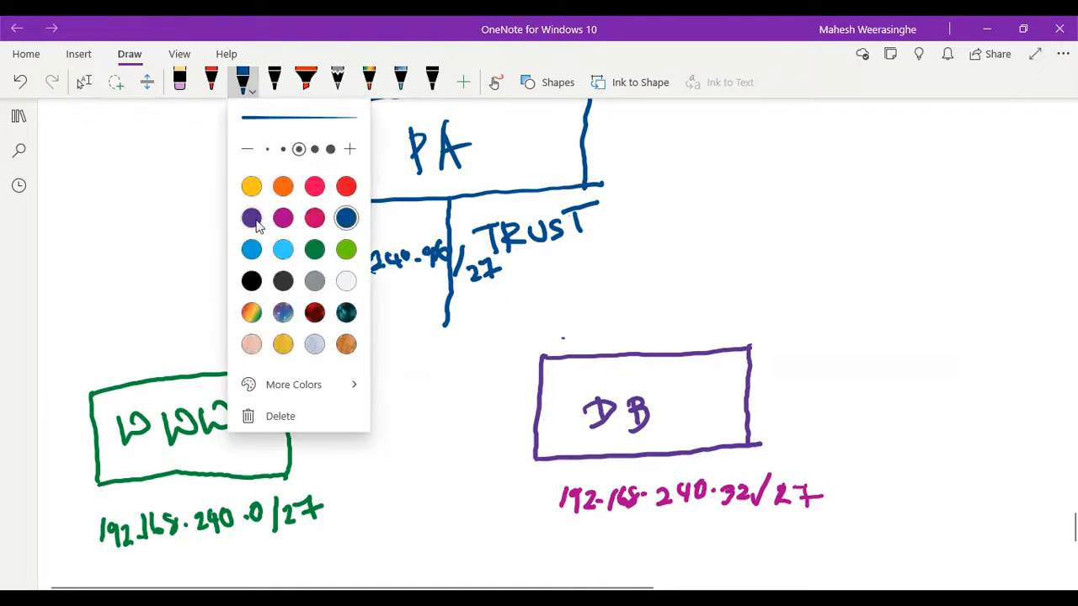
pyautogui.click(446, 321)
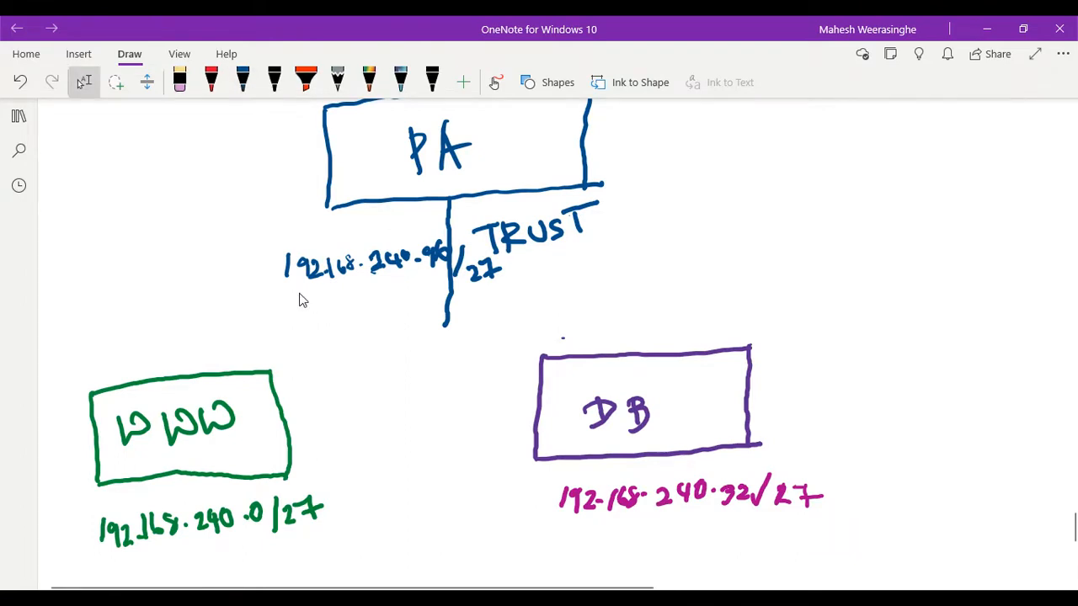
pyautogui.moveTo(386, 333)
pyautogui.mouseDown()
pyautogui.moveTo(382, 352)
pyautogui.moveTo(417, 350)
pyautogui.mouseUp()
pyautogui.click(423, 345)
pyautogui.click(243, 82)
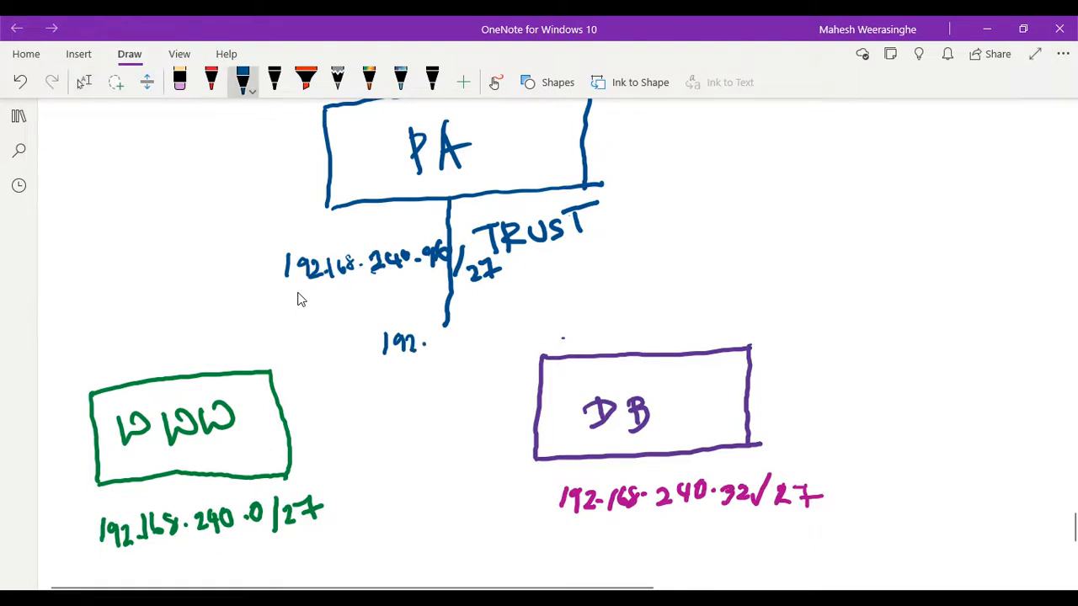
pyautogui.click(84, 81)
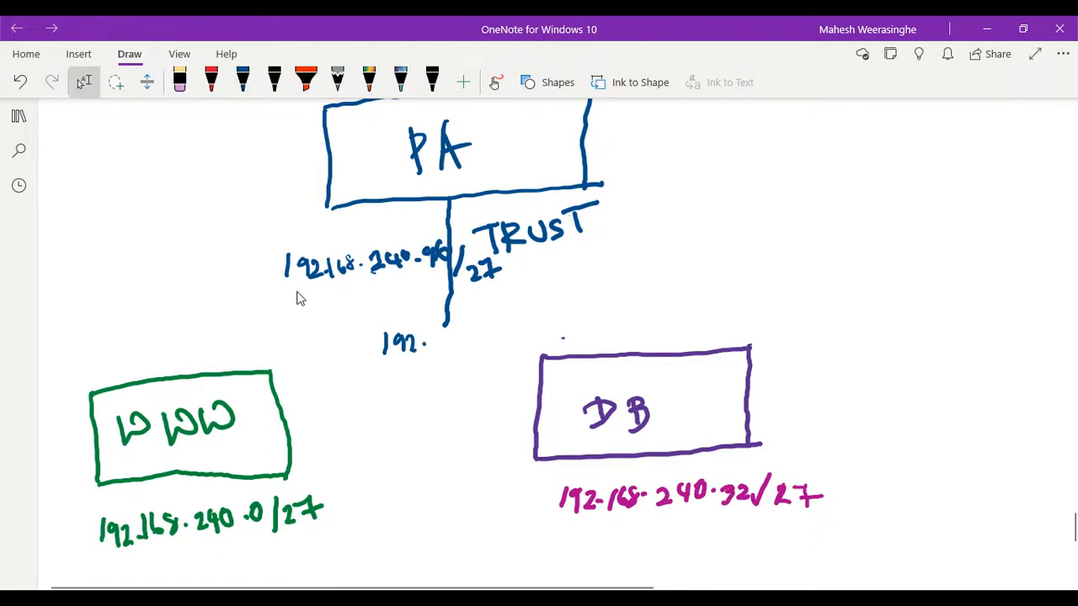
pyautogui.moveTo(441, 327)
pyautogui.mouseDown()
pyautogui.moveTo(438, 354)
pyautogui.moveTo(452, 337)
pyautogui.moveTo(512, 337)
pyautogui.moveTo(530, 316)
pyautogui.moveTo(554, 330)
pyautogui.moveTo(569, 307)
pyautogui.moveTo(593, 320)
pyautogui.moveTo(595, 298)
pyautogui.mouseUp()
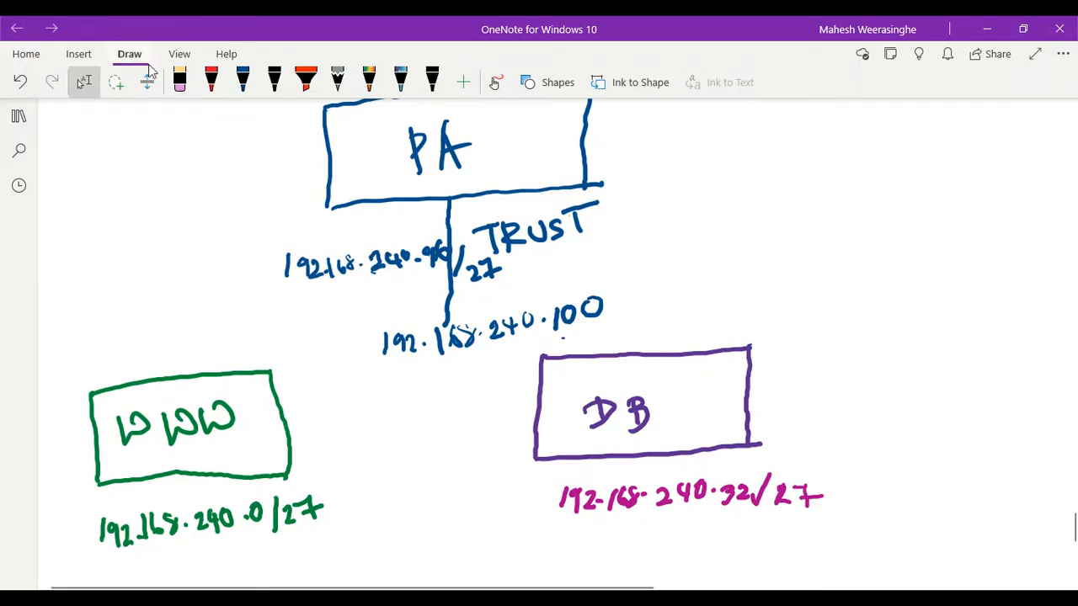
# - With the red pen, handwrite the route destination 192.168.240.32/27 followed by an arrow beneath the WWW subnet's address
pyautogui.click(210, 82)
pyautogui.click(210, 81)
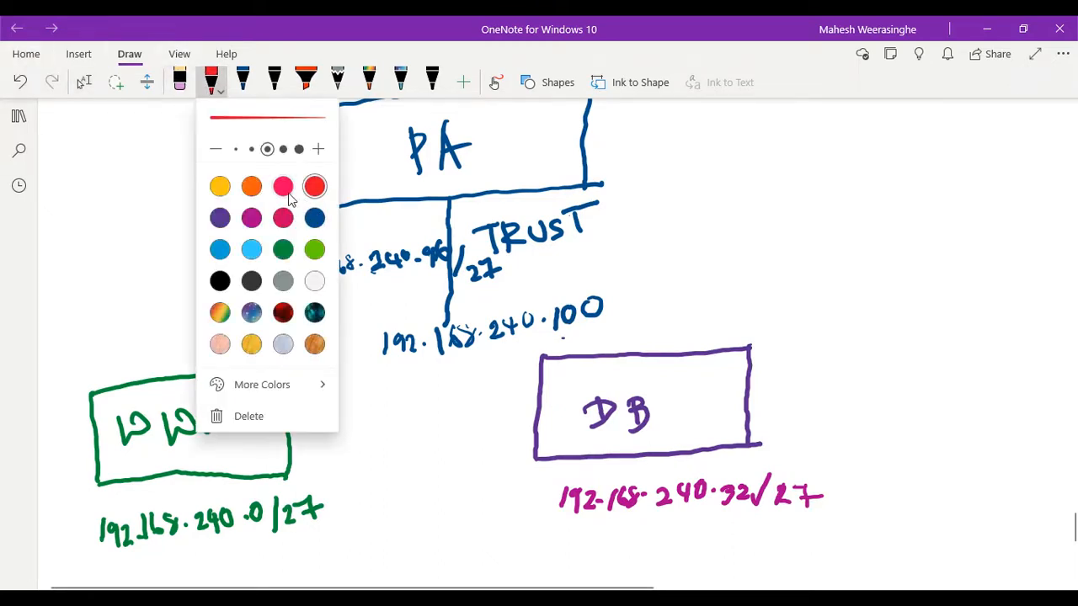
pyautogui.click(312, 187)
pyautogui.press('Escape')
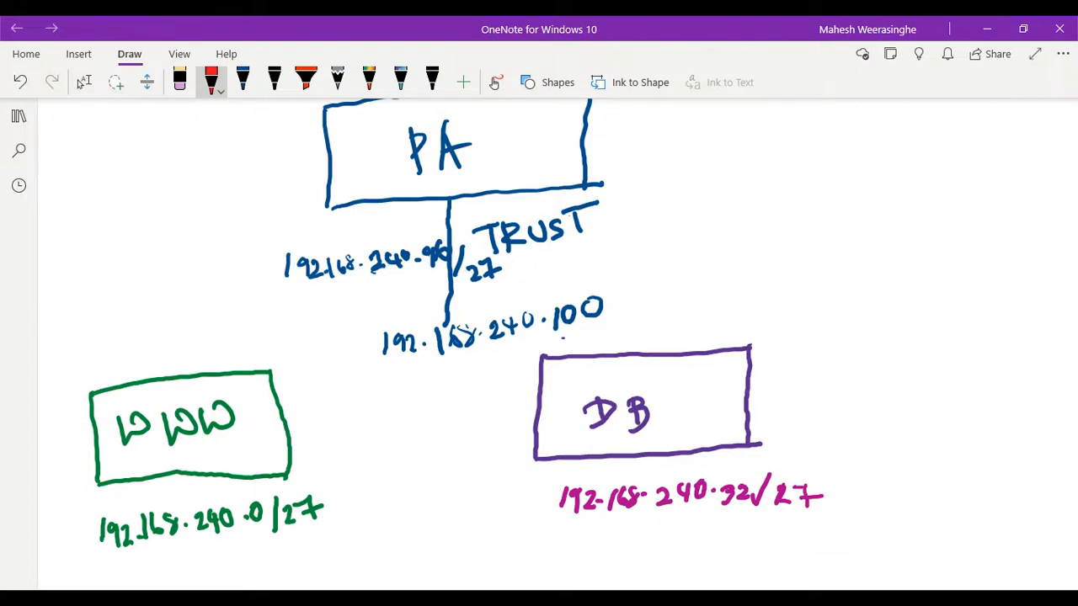
pyautogui.click(83, 82)
pyautogui.scroll(-1, 269, 480)
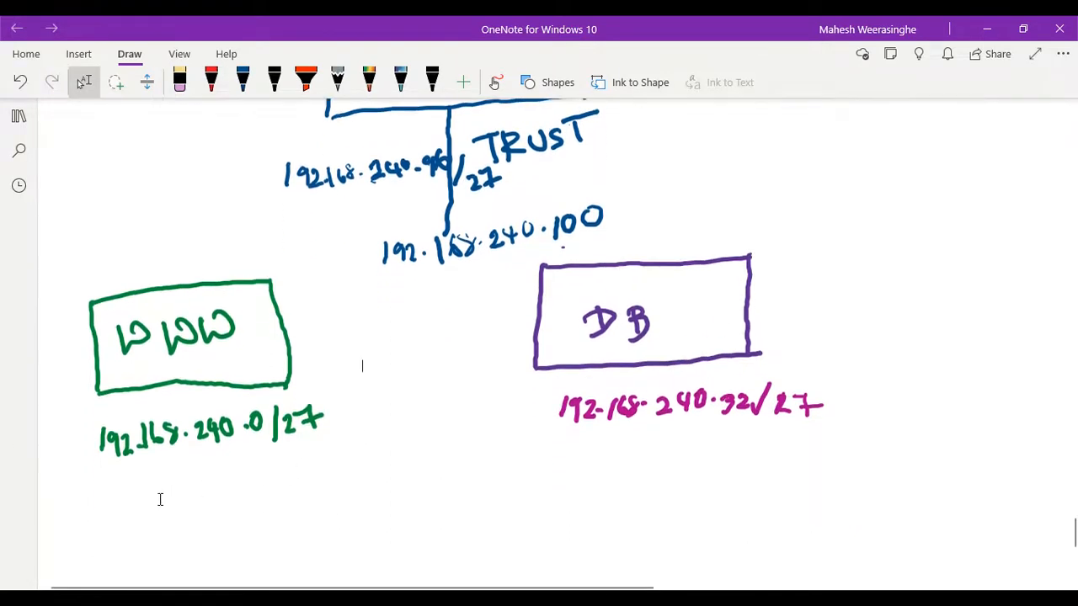
pyautogui.scroll(-1, 160, 499)
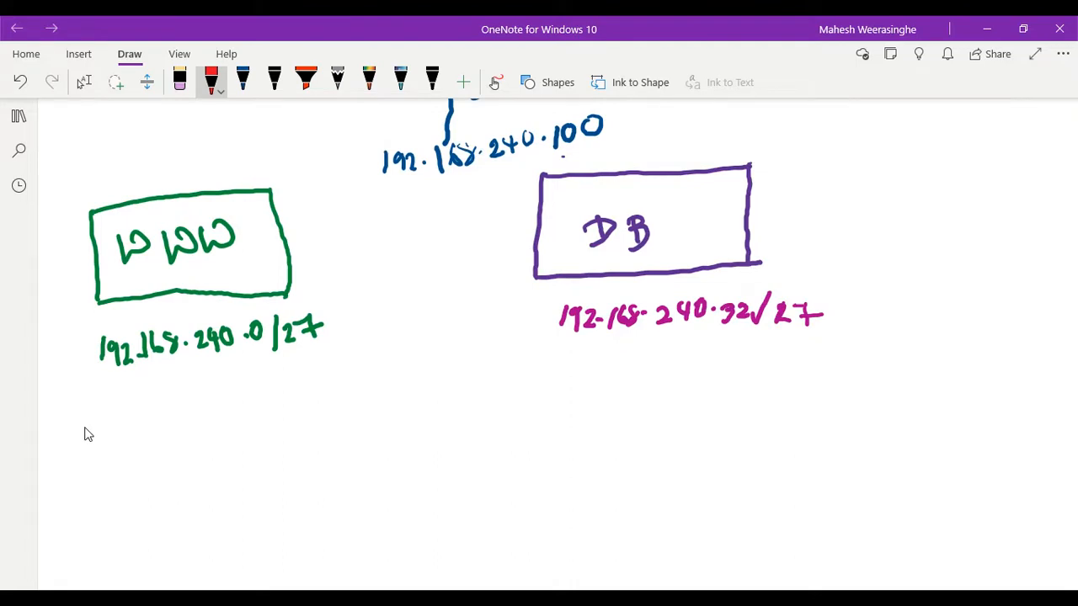
pyautogui.moveTo(77, 418)
pyautogui.mouseDown()
pyautogui.moveTo(77, 434)
pyautogui.moveTo(135, 426)
pyautogui.moveTo(145, 412)
pyautogui.moveTo(150, 426)
pyautogui.moveTo(191, 410)
pyautogui.moveTo(195, 421)
pyautogui.mouseUp()
pyautogui.click(166, 414)
pyautogui.moveTo(195, 399)
pyautogui.mouseDown()
pyautogui.moveTo(194, 411)
pyautogui.moveTo(209, 409)
pyautogui.mouseUp()
pyautogui.moveTo(205, 396)
pyautogui.mouseDown()
pyautogui.moveTo(207, 421)
pyautogui.moveTo(265, 409)
pyautogui.moveTo(276, 423)
pyautogui.moveTo(349, 387)
pyautogui.moveTo(341, 408)
pyautogui.mouseUp()
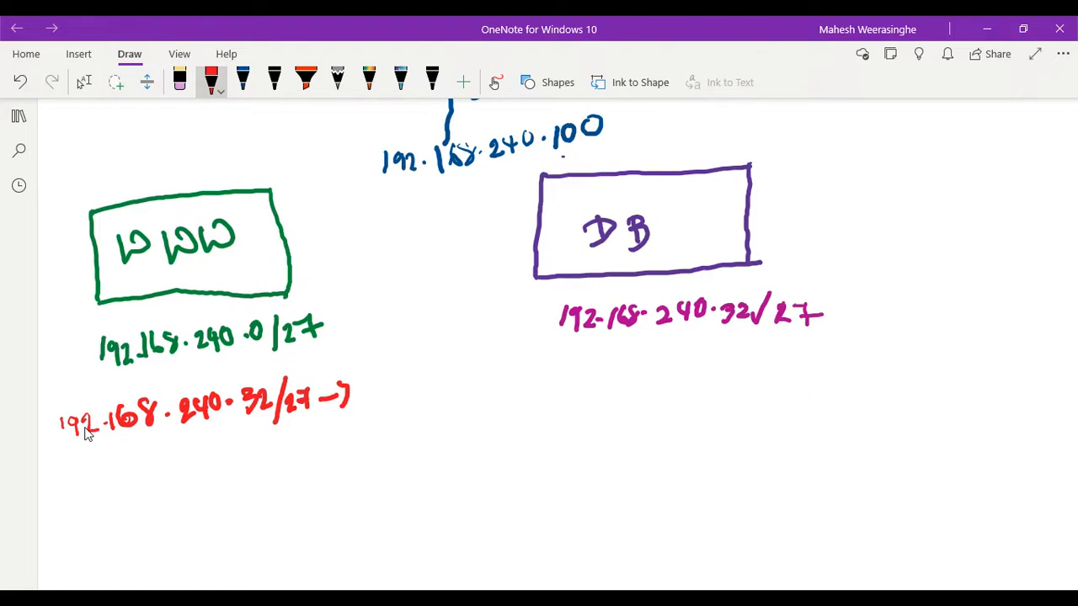
# - Handwrite the next hop 192.168.240.100 in red after the arrow of the WWW route
pyautogui.moveTo(361, 393)
pyautogui.mouseDown()
pyautogui.moveTo(357, 413)
pyautogui.moveTo(416, 412)
pyautogui.moveTo(439, 396)
pyautogui.moveTo(483, 410)
pyautogui.moveTo(500, 402)
pyautogui.moveTo(495, 412)
pyautogui.moveTo(505, 394)
pyautogui.moveTo(528, 406)
pyautogui.moveTo(564, 382)
pyautogui.mouseUp()
pyautogui.click(409, 406)
pyautogui.click(521, 398)
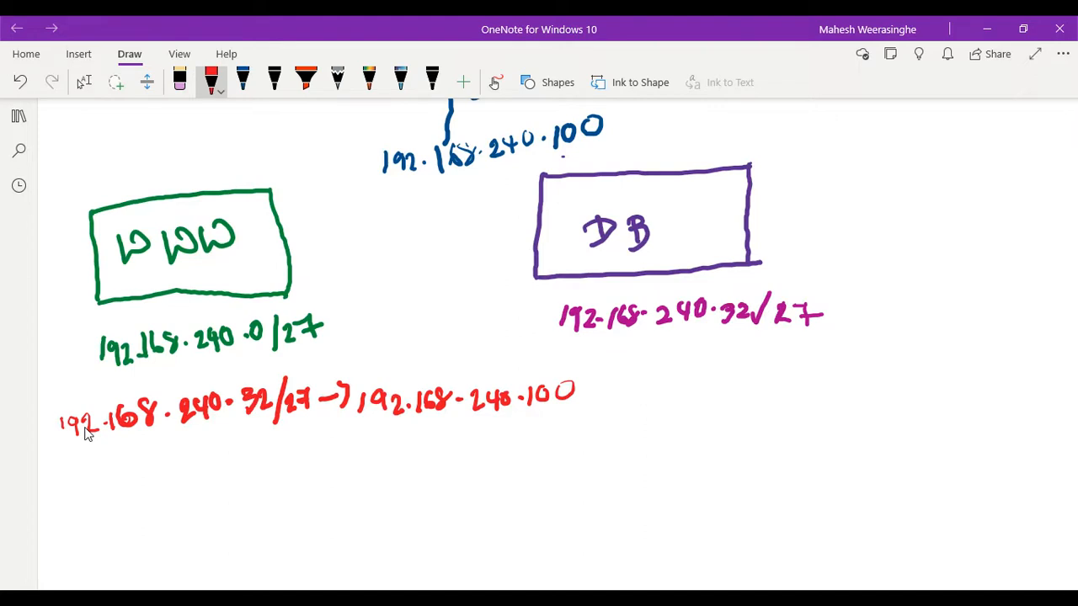
# - Draw a red brace under 192.168.240.32/27 in the WWW route and label it DB SUBNET
pyautogui.moveTo(81, 450)
pyautogui.mouseDown()
pyautogui.moveTo(118, 459)
pyautogui.moveTo(168, 439)
pyautogui.moveTo(317, 431)
pyautogui.moveTo(323, 417)
pyautogui.mouseUp()
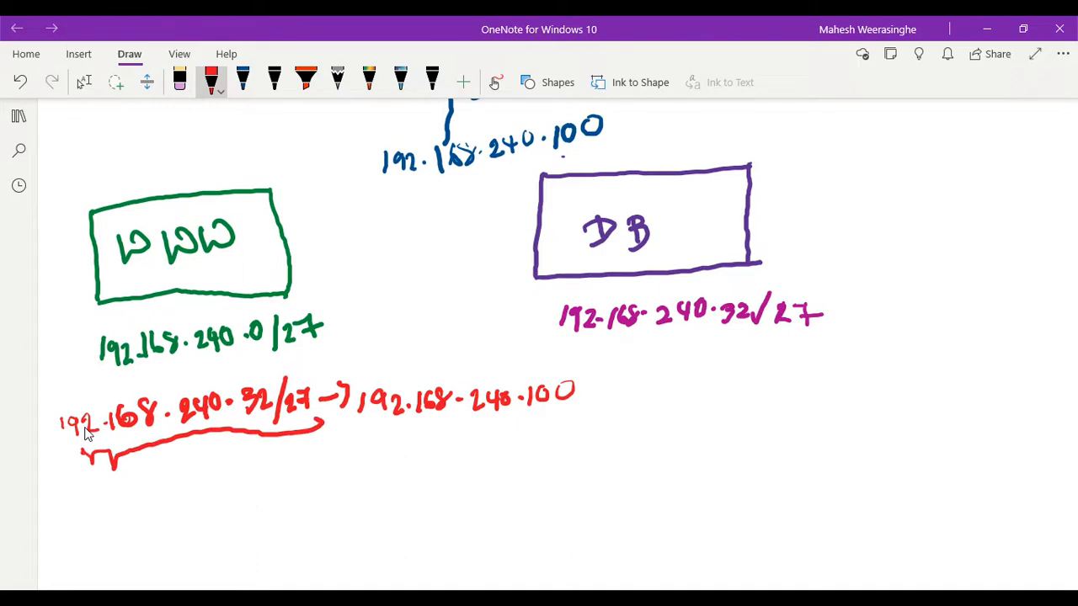
pyautogui.moveTo(121, 491)
pyautogui.mouseDown()
pyautogui.moveTo(128, 510)
pyautogui.moveTo(205, 478)
pyautogui.moveTo(215, 490)
pyautogui.moveTo(237, 471)
pyautogui.moveTo(240, 482)
pyautogui.mouseUp()
pyautogui.moveTo(244, 460); pyautogui.dragTo(249, 477)
pyautogui.moveTo(249, 462); pyautogui.dragTo(265, 471)
pyautogui.moveTo(254, 456); pyautogui.dragTo(271, 446)
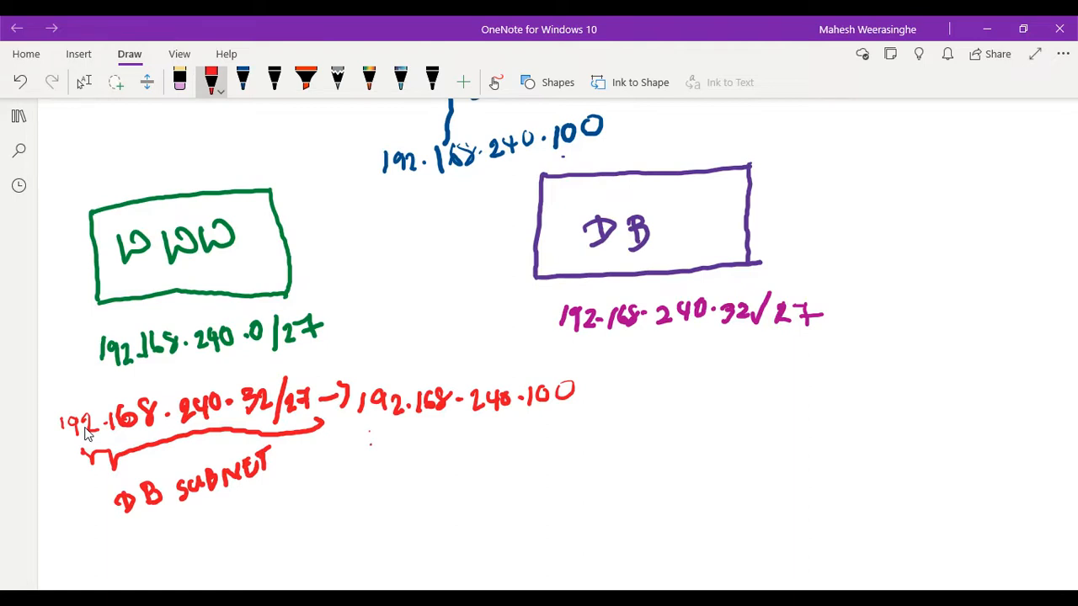
# - Draw a red brace under 192.168.240.100 in the WWW route and label it PA TRUST IF
pyautogui.moveTo(369, 430)
pyautogui.mouseDown()
pyautogui.moveTo(539, 426)
pyautogui.moveTo(579, 415)
pyautogui.mouseUp()
pyautogui.moveTo(391, 463)
pyautogui.mouseDown()
pyautogui.moveTo(392, 495)
pyautogui.moveTo(395, 483)
pyautogui.mouseUp()
pyautogui.moveTo(407, 490)
pyautogui.mouseDown()
pyautogui.moveTo(414, 461)
pyautogui.moveTo(423, 487)
pyautogui.moveTo(426, 472)
pyautogui.moveTo(446, 485)
pyautogui.mouseUp()
pyautogui.moveTo(428, 468); pyautogui.dragTo(453, 458)
pyautogui.moveTo(457, 459); pyautogui.dragTo(463, 478)
pyautogui.moveTo(447, 482)
pyautogui.mouseDown()
pyautogui.moveTo(484, 458)
pyautogui.moveTo(488, 475)
pyautogui.moveTo(512, 472)
pyautogui.moveTo(523, 445)
pyautogui.mouseUp()
pyautogui.moveTo(458, 504)
pyautogui.mouseDown()
pyautogui.moveTo(460, 522)
pyautogui.moveTo(470, 502)
pyautogui.mouseUp()
pyautogui.moveTo(455, 522)
pyautogui.mouseDown()
pyautogui.moveTo(485, 512)
pyautogui.moveTo(493, 489)
pyautogui.moveTo(496, 499)
pyautogui.mouseUp()
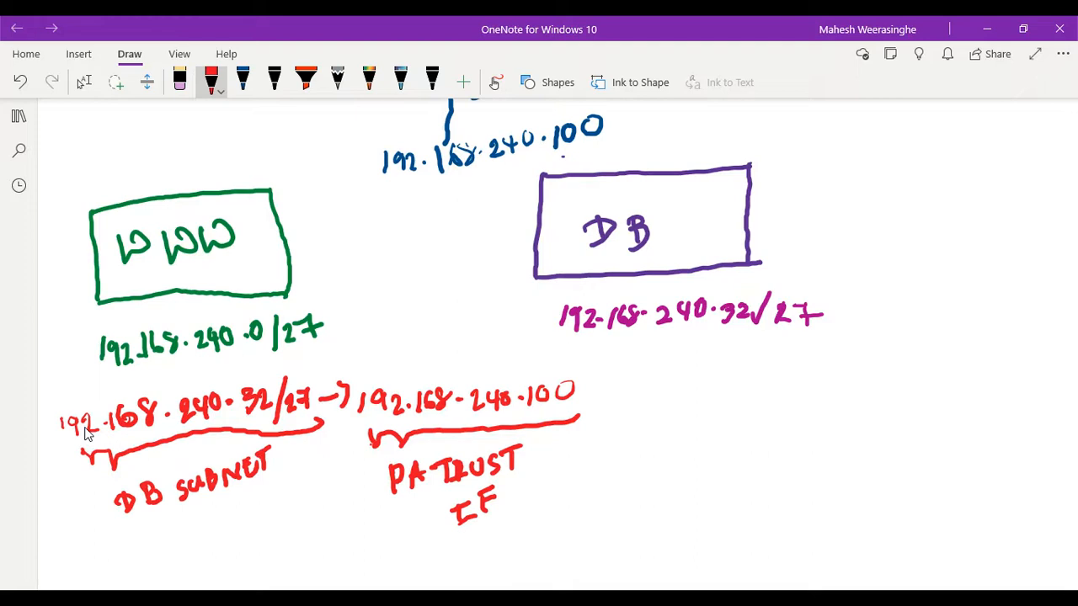
# - Draw a red vertical divider beside the WWW route and handwrite 192.168.240.0/27 with an arrow beneath the DB subnet's address
pyautogui.click(83, 82)
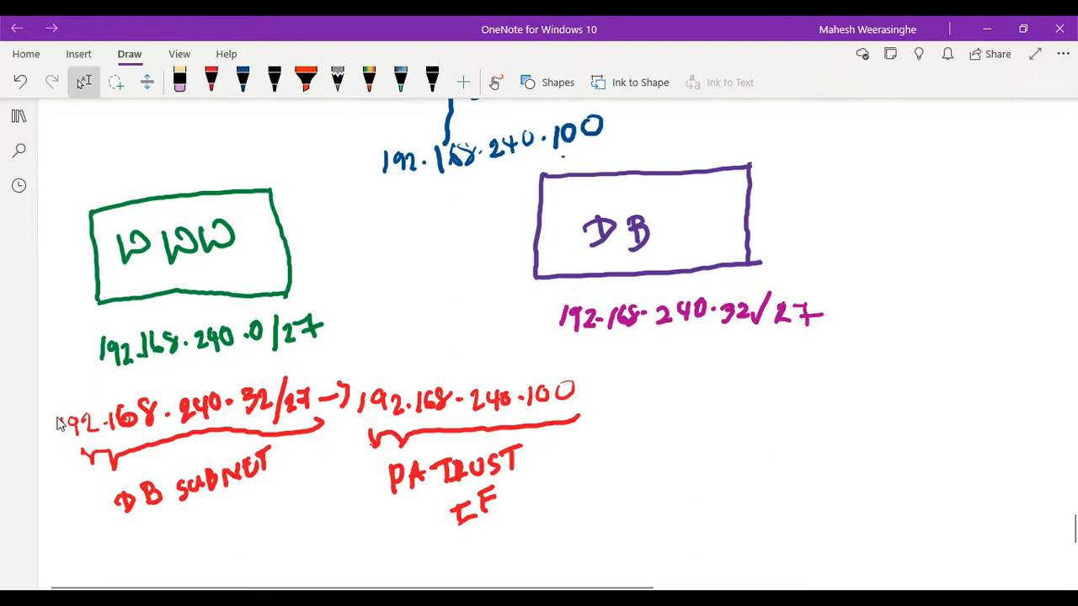
pyautogui.moveTo(594, 361); pyautogui.dragTo(592, 519)
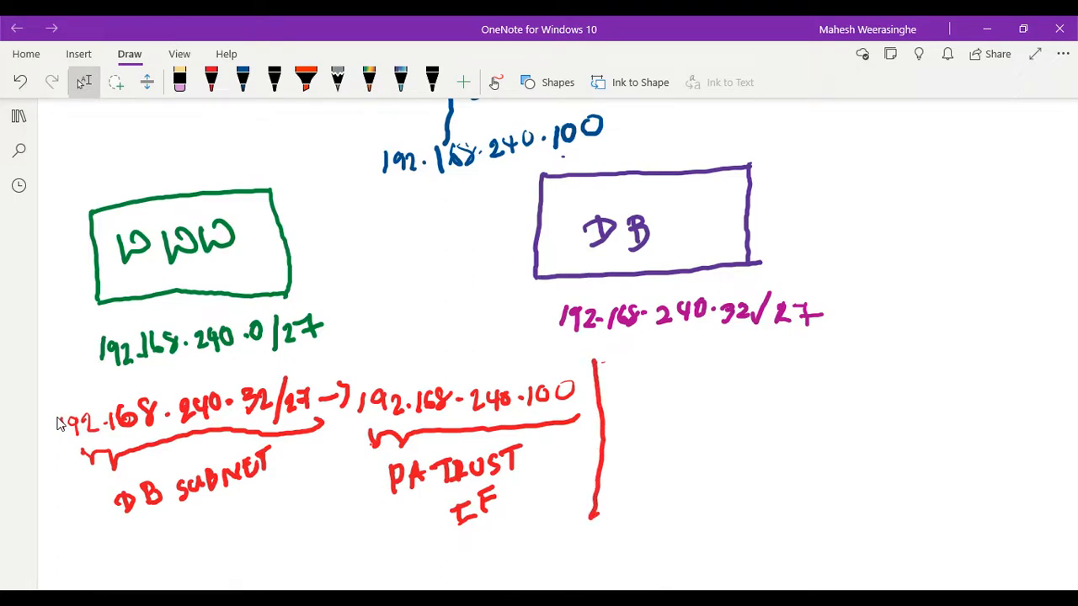
pyautogui.moveTo(641, 385)
pyautogui.mouseDown()
pyautogui.moveTo(641, 403)
pyautogui.moveTo(650, 394)
pyautogui.moveTo(657, 408)
pyautogui.moveTo(721, 386)
pyautogui.moveTo(752, 400)
pyautogui.moveTo(769, 390)
pyautogui.moveTo(767, 400)
pyautogui.moveTo(773, 381)
pyautogui.moveTo(815, 389)
pyautogui.moveTo(810, 399)
pyautogui.moveTo(901, 383)
pyautogui.moveTo(914, 393)
pyautogui.mouseUp()
pyautogui.click(683, 398)
pyautogui.click(787, 387)
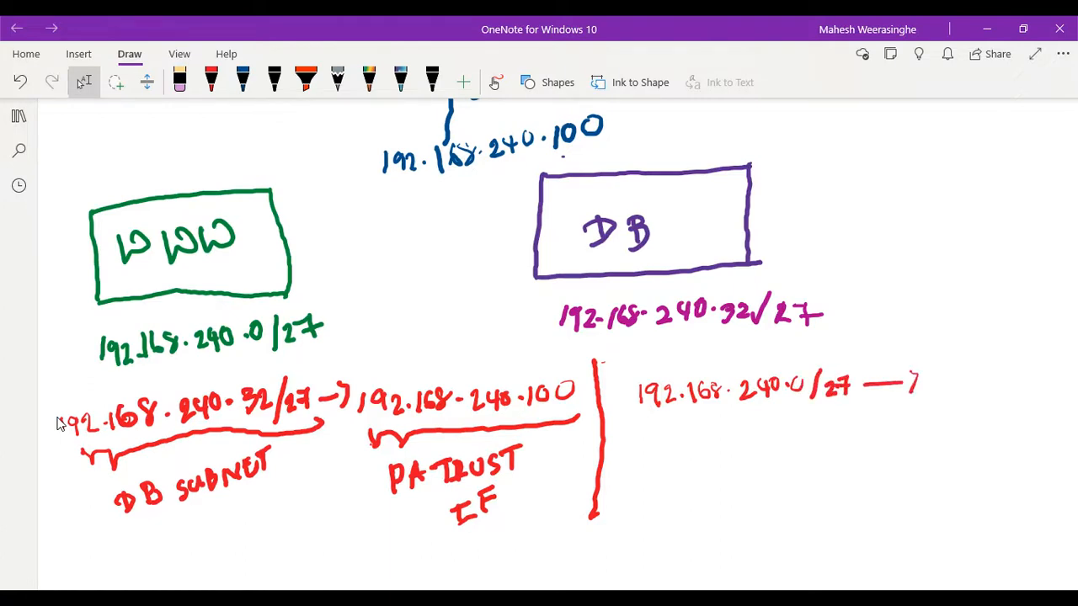
# - Handwrite the next hop 192.168.240.100 in red below the 192.168.240.0/27 route destination
pyautogui.moveTo(721, 436)
pyautogui.mouseDown()
pyautogui.moveTo(715, 456)
pyautogui.moveTo(745, 439)
pyautogui.moveTo(746, 456)
pyautogui.moveTo(766, 435)
pyautogui.moveTo(768, 451)
pyautogui.moveTo(786, 434)
pyautogui.moveTo(784, 448)
pyautogui.moveTo(876, 437)
pyautogui.moveTo(870, 443)
pyautogui.mouseUp()
pyautogui.click(773, 445)
pyautogui.click(831, 436)
pyautogui.moveTo(884, 428)
pyautogui.mouseDown()
pyautogui.moveTo(881, 438)
pyautogui.moveTo(965, 427)
pyautogui.moveTo(953, 421)
pyautogui.mouseUp()
pyautogui.click(905, 435)
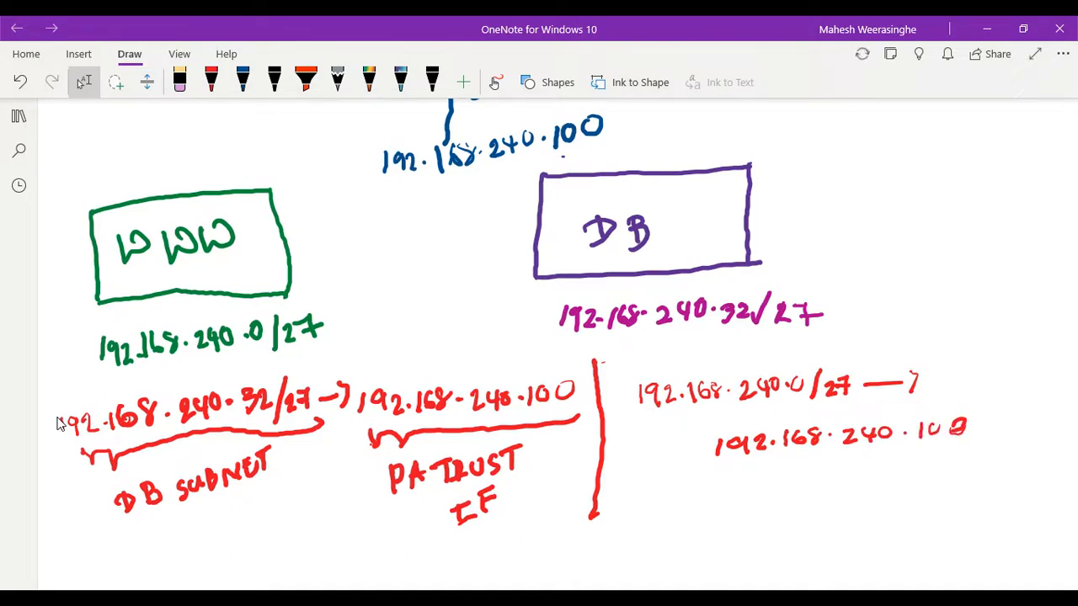
# - Draw red braces under both addresses of the DB route, labelling 192.168.240.0/27 as WWW and 192.168.240.100 as PA TRUST
pyautogui.moveTo(675, 406)
pyautogui.mouseDown()
pyautogui.moveTo(693, 421)
pyautogui.moveTo(839, 407)
pyautogui.moveTo(832, 391)
pyautogui.mouseUp()
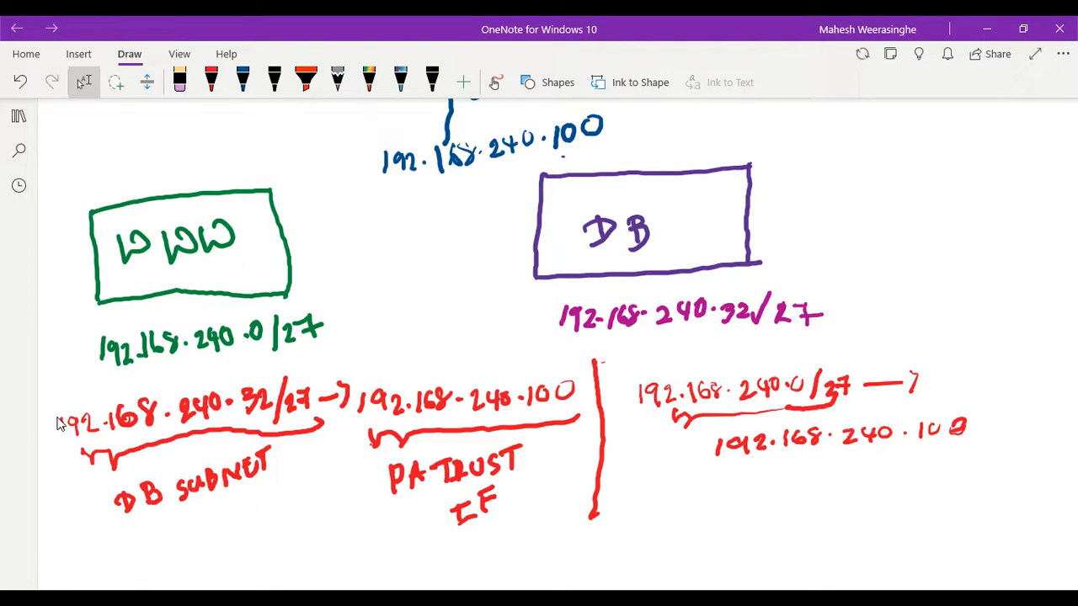
pyautogui.moveTo(637, 441)
pyautogui.mouseDown()
pyautogui.moveTo(643, 453)
pyautogui.moveTo(662, 440)
pyautogui.moveTo(682, 447)
pyautogui.moveTo(706, 427)
pyautogui.mouseUp()
pyautogui.moveTo(773, 455)
pyautogui.mouseDown()
pyautogui.moveTo(803, 465)
pyautogui.moveTo(937, 450)
pyautogui.mouseUp()
pyautogui.moveTo(786, 494)
pyautogui.mouseDown()
pyautogui.moveTo(787, 512)
pyautogui.moveTo(815, 492)
pyautogui.mouseUp()
pyautogui.moveTo(822, 492); pyautogui.dragTo(827, 505)
pyautogui.moveTo(812, 500); pyautogui.dragTo(823, 498)
pyautogui.moveTo(857, 485); pyautogui.dragTo(859, 506)
pyautogui.moveTo(847, 488)
pyautogui.mouseDown()
pyautogui.moveTo(874, 484)
pyautogui.moveTo(880, 500)
pyautogui.moveTo(904, 485)
pyautogui.moveTo(916, 496)
pyautogui.moveTo(955, 469)
pyautogui.mouseUp()
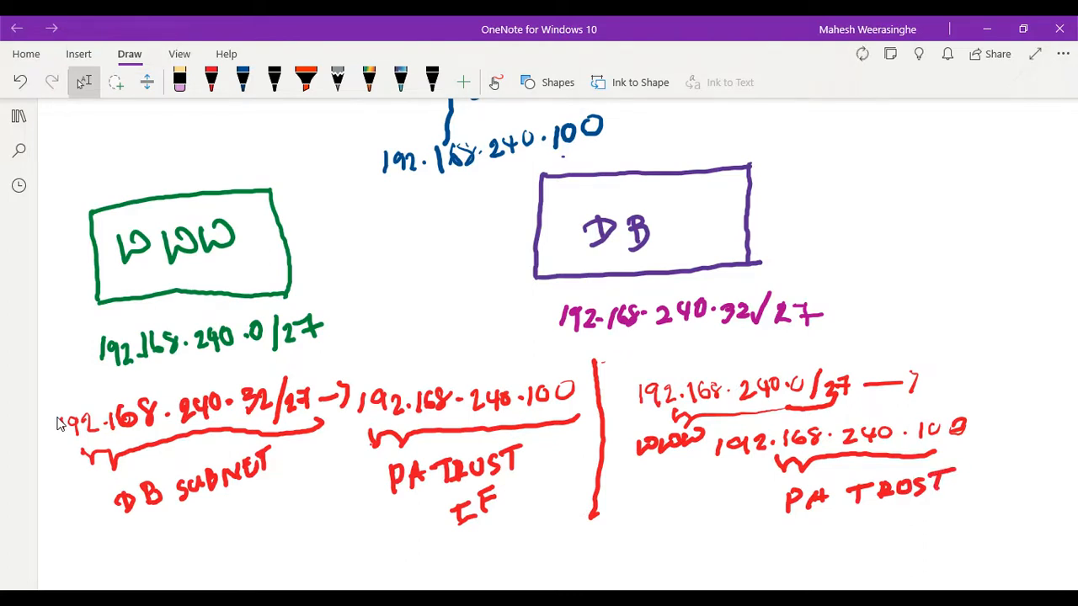
# - Draw a red arrow pointing into the PA firewall box from outside its right edge
pyautogui.click(211, 82)
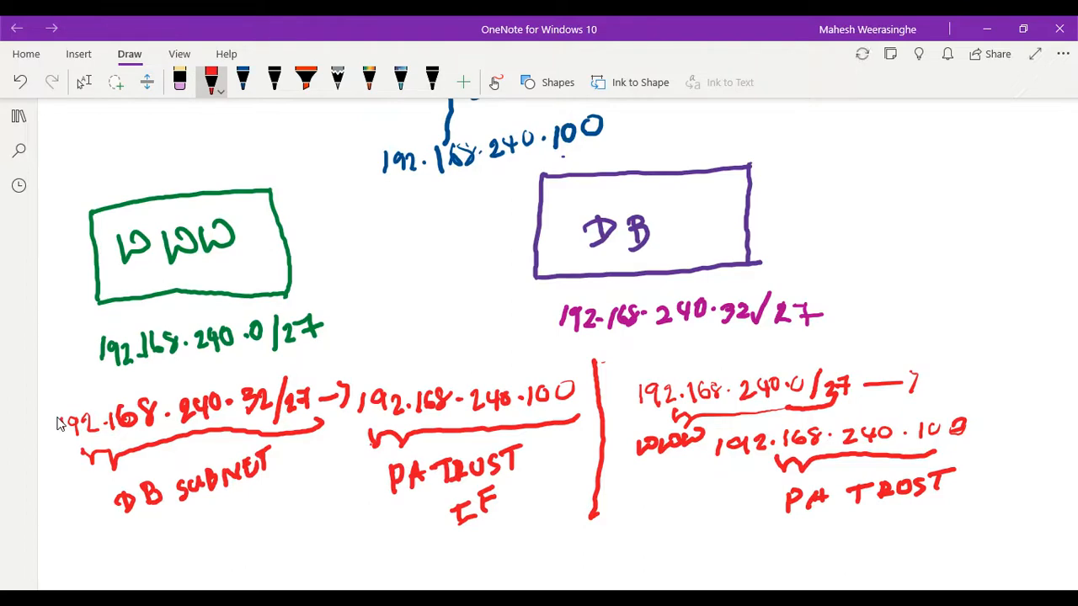
pyautogui.scroll(5, 59, 423)
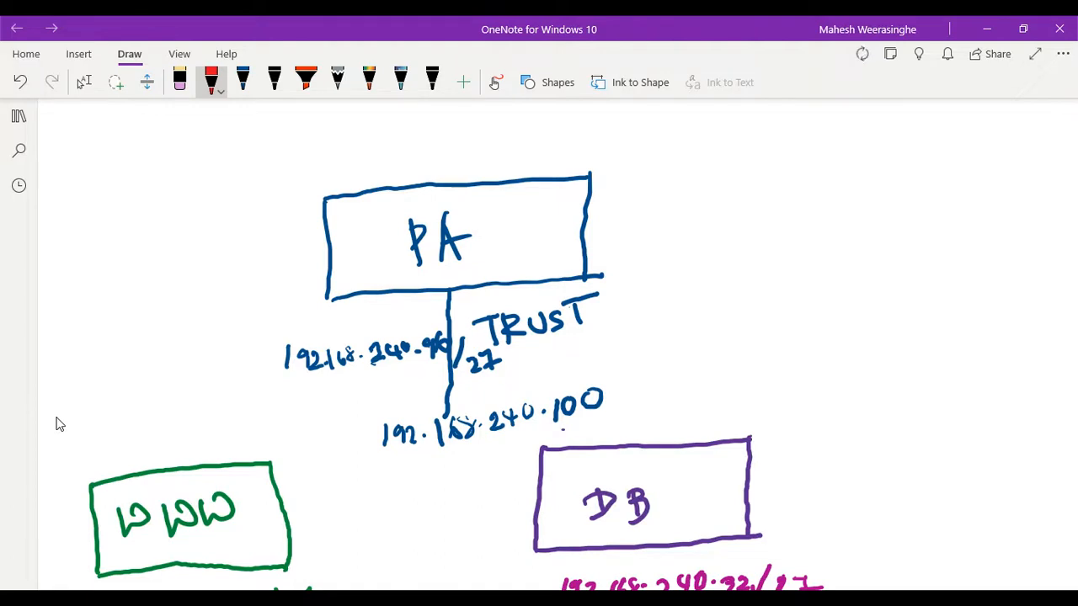
pyautogui.moveTo(495, 258); pyautogui.dragTo(675, 206)
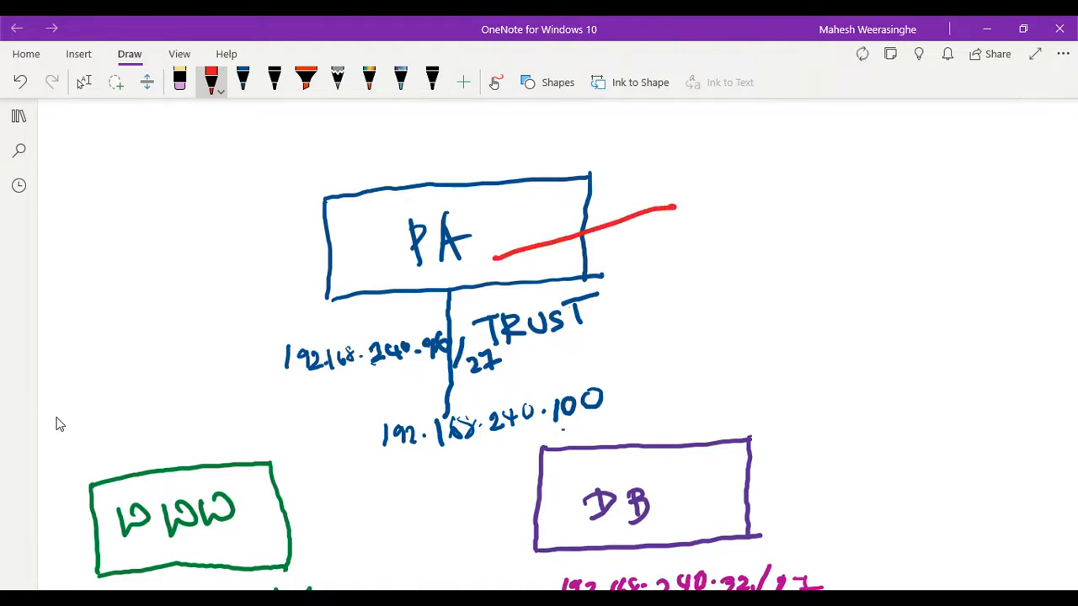
pyautogui.moveTo(490, 246); pyautogui.dragTo(501, 275)
# - Handwrite the route destination 192.168.240.0/27 with a trailing arrow in red at the tail of the PA arrow
pyautogui.scroll(-2, 60, 423)
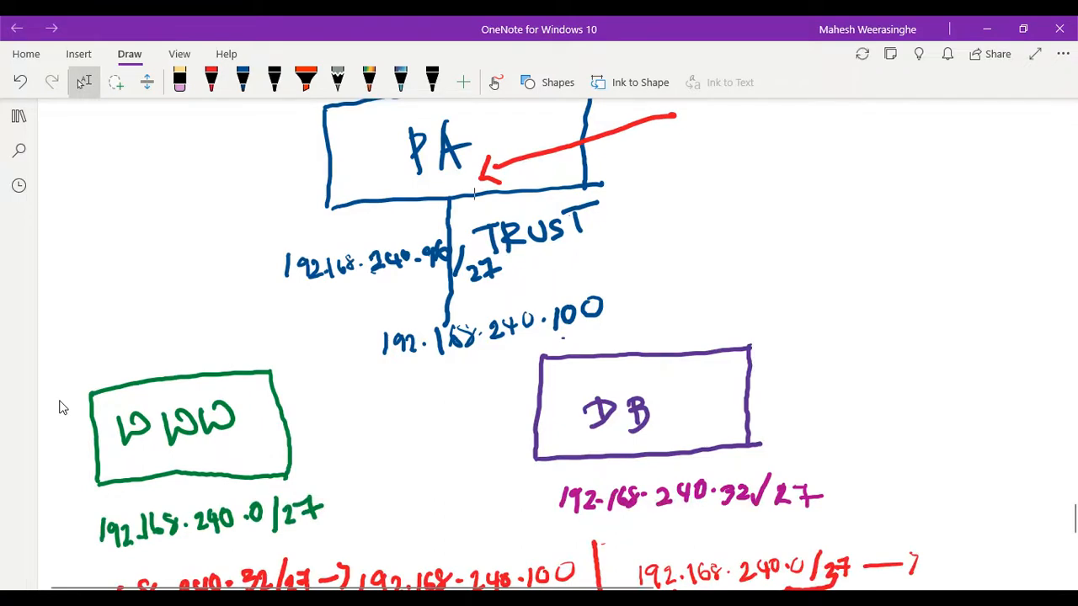
pyautogui.scroll(2, 59, 406)
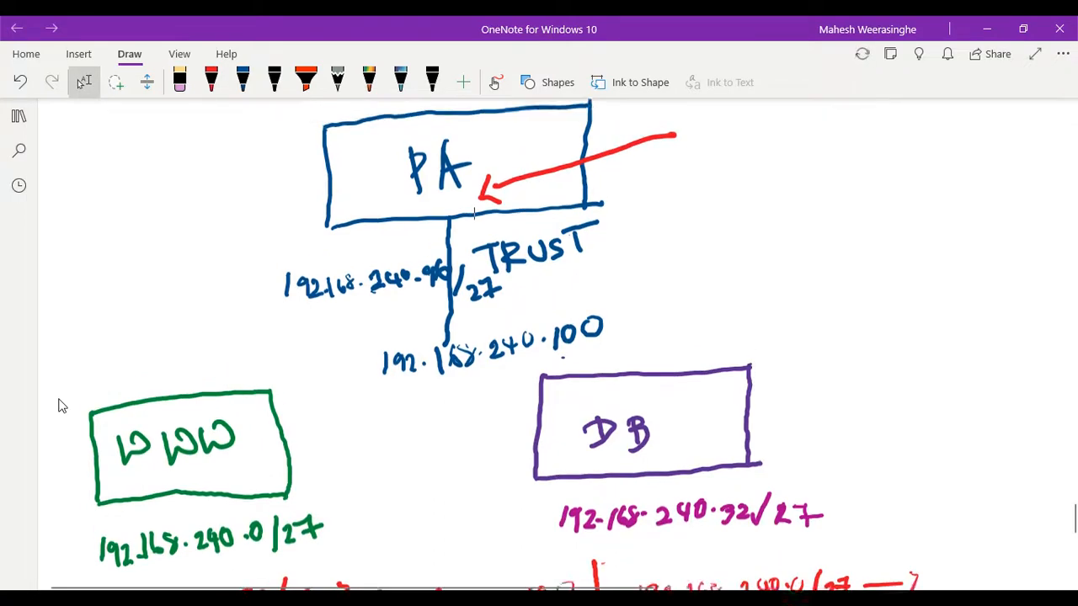
pyautogui.moveTo(691, 209)
pyautogui.mouseDown()
pyautogui.moveTo(689, 228)
pyautogui.moveTo(705, 220)
pyautogui.moveTo(703, 229)
pyautogui.mouseUp()
pyautogui.moveTo(711, 212)
pyautogui.mouseDown()
pyautogui.moveTo(740, 227)
pyautogui.moveTo(807, 203)
pyautogui.moveTo(816, 222)
pyautogui.mouseUp()
pyautogui.click(792, 212)
pyautogui.moveTo(820, 198)
pyautogui.mouseDown()
pyautogui.moveTo(815, 210)
pyautogui.moveTo(837, 210)
pyautogui.mouseUp()
pyautogui.moveTo(832, 200)
pyautogui.mouseDown()
pyautogui.moveTo(834, 220)
pyautogui.moveTo(843, 200)
pyautogui.moveTo(878, 196)
pyautogui.mouseUp()
pyautogui.click(855, 203)
pyautogui.moveTo(897, 188)
pyautogui.mouseDown()
pyautogui.moveTo(891, 217)
pyautogui.moveTo(937, 197)
pyautogui.moveTo(979, 206)
pyautogui.moveTo(977, 221)
pyautogui.mouseUp()
# - Draw a red double underline beneath TRUST, write 2nd IP beside it, and underline the 192.168.240.96/27 octets
pyautogui.click(211, 82)
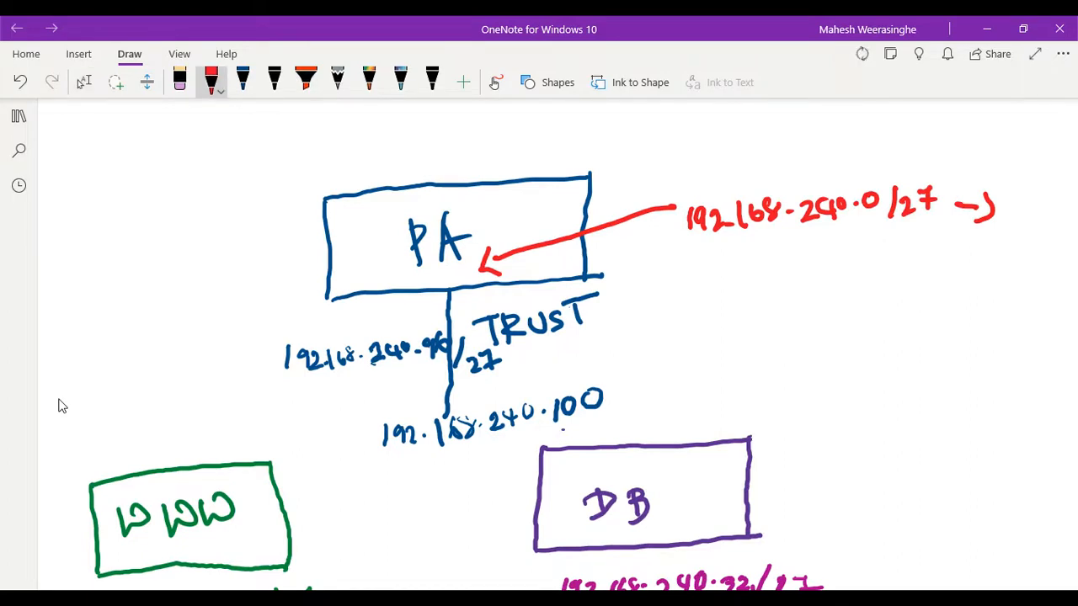
pyautogui.moveTo(514, 357)
pyautogui.mouseDown()
pyautogui.moveTo(567, 342)
pyautogui.moveTo(559, 360)
pyautogui.moveTo(620, 357)
pyautogui.moveTo(631, 330)
pyautogui.moveTo(633, 345)
pyautogui.mouseUp()
pyautogui.moveTo(638, 337)
pyautogui.mouseDown()
pyautogui.moveTo(651, 324)
pyautogui.moveTo(678, 359)
pyautogui.moveTo(692, 349)
pyautogui.mouseUp()
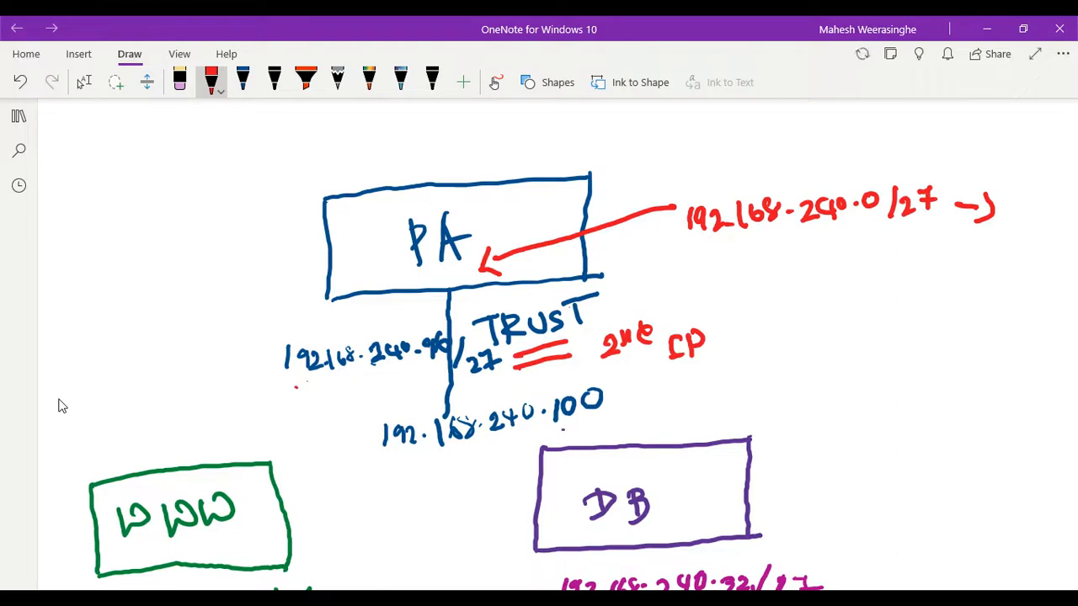
pyautogui.moveTo(340, 379); pyautogui.dragTo(443, 360)
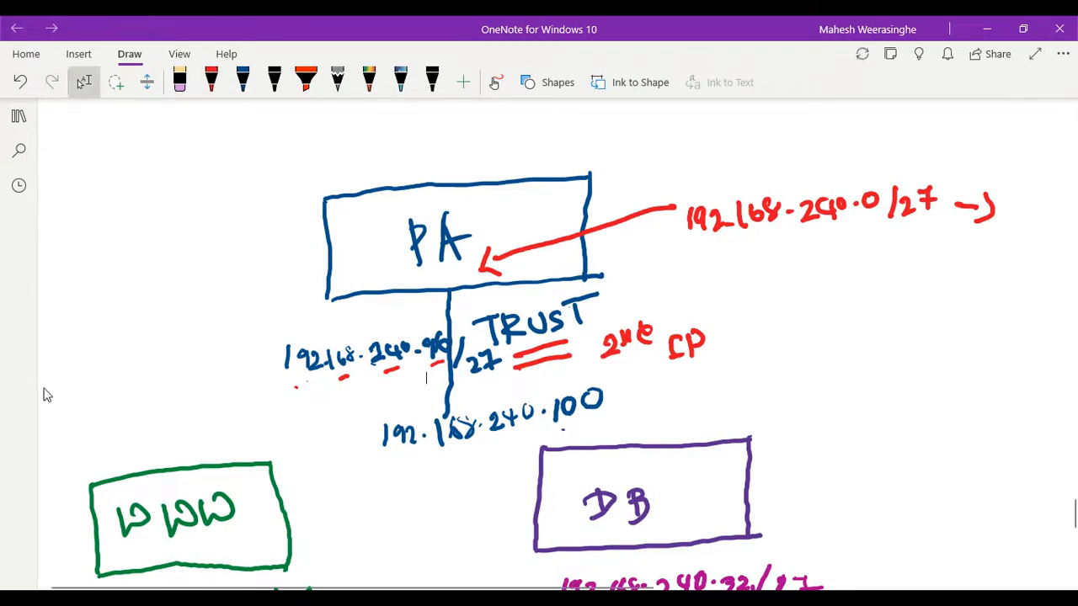
# - Handwrite the next hop 192.168.240.97 in red below the PA's 192.168.240.0/27 route destination
pyautogui.moveTo(726, 267); pyautogui.dragTo(722, 286)
pyautogui.moveTo(741, 270); pyautogui.dragTo(744, 286)
pyautogui.moveTo(747, 273); pyautogui.dragTo(765, 288)
pyautogui.moveTo(770, 278); pyautogui.dragTo(812, 278)
pyautogui.moveTo(829, 270); pyautogui.dragTo(865, 274)
pyautogui.moveTo(871, 252)
pyautogui.mouseDown()
pyautogui.moveTo(882, 270)
pyautogui.moveTo(894, 254)
pyautogui.mouseUp()
pyautogui.moveTo(908, 260)
pyautogui.mouseDown()
pyautogui.moveTo(930, 255)
pyautogui.moveTo(930, 268)
pyautogui.moveTo(968, 254)
pyautogui.mouseUp()
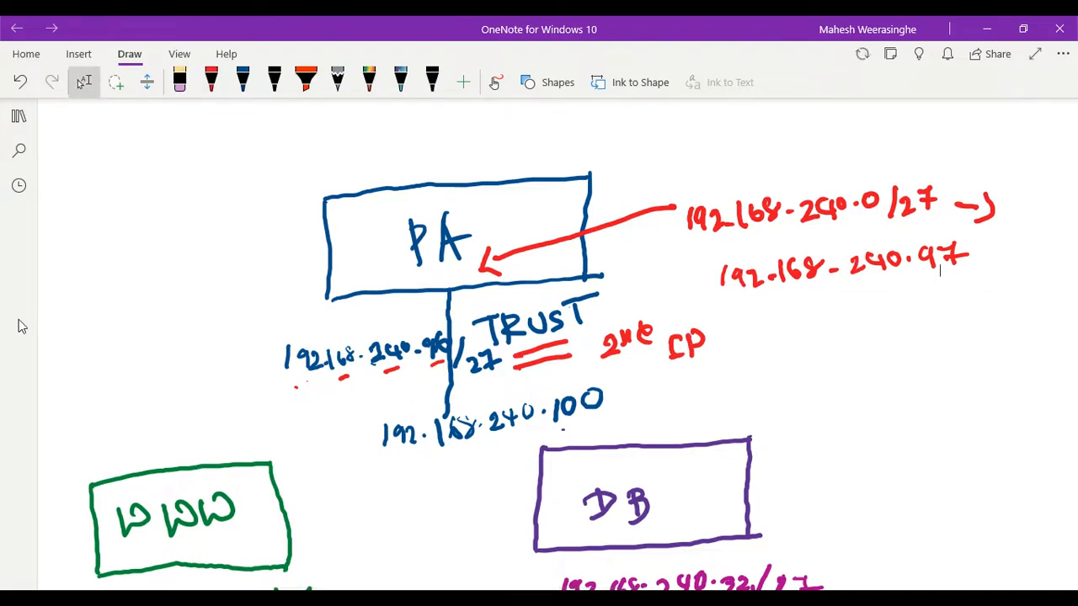
# - Handwrite the second PA route destination, 192.168.240.32/27, in red below the first route
pyautogui.moveTo(738, 324)
pyautogui.mouseDown()
pyautogui.moveTo(742, 335)
pyautogui.moveTo(759, 325)
pyautogui.moveTo(756, 340)
pyautogui.mouseUp()
pyautogui.moveTo(763, 324)
pyautogui.mouseDown()
pyautogui.moveTo(774, 337)
pyautogui.moveTo(819, 320)
pyautogui.moveTo(861, 328)
pyautogui.moveTo(934, 304)
pyautogui.moveTo(929, 315)
pyautogui.moveTo(972, 315)
pyautogui.mouseUp()
pyautogui.click(781, 330)
pyautogui.click(914, 309)
pyautogui.moveTo(992, 298); pyautogui.dragTo(1007, 312)
pyautogui.moveTo(1004, 295)
pyautogui.mouseDown()
pyautogui.moveTo(1026, 286)
pyautogui.moveTo(1017, 310)
pyautogui.mouseUp()
pyautogui.moveTo(1022, 301); pyautogui.dragTo(1040, 296)
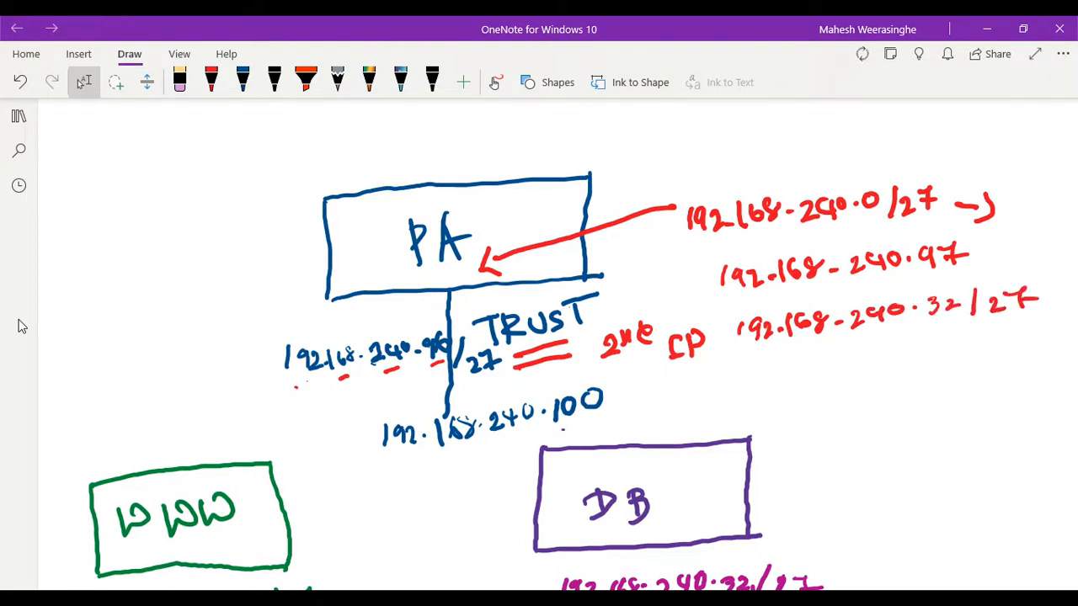
# - Add an arrow and the next hop 192.168.240.97 in red beneath the 192.168.240.32/27 destination
pyautogui.moveTo(775, 373)
pyautogui.mouseDown()
pyautogui.moveTo(800, 371)
pyautogui.moveTo(807, 383)
pyautogui.mouseUp()
pyautogui.moveTo(835, 361)
pyautogui.mouseDown()
pyautogui.moveTo(837, 375)
pyautogui.moveTo(889, 367)
pyautogui.mouseUp()
pyautogui.moveTo(896, 355); pyautogui.dragTo(897, 374)
pyautogui.moveTo(914, 352)
pyautogui.mouseDown()
pyautogui.moveTo(906, 371)
pyautogui.moveTo(964, 357)
pyautogui.moveTo(975, 367)
pyautogui.mouseUp()
pyautogui.moveTo(977, 350); pyautogui.dragTo(987, 357)
pyautogui.moveTo(985, 350)
pyautogui.mouseDown()
pyautogui.moveTo(986, 367)
pyautogui.moveTo(1000, 349)
pyautogui.mouseUp()
pyautogui.click(1017, 357)
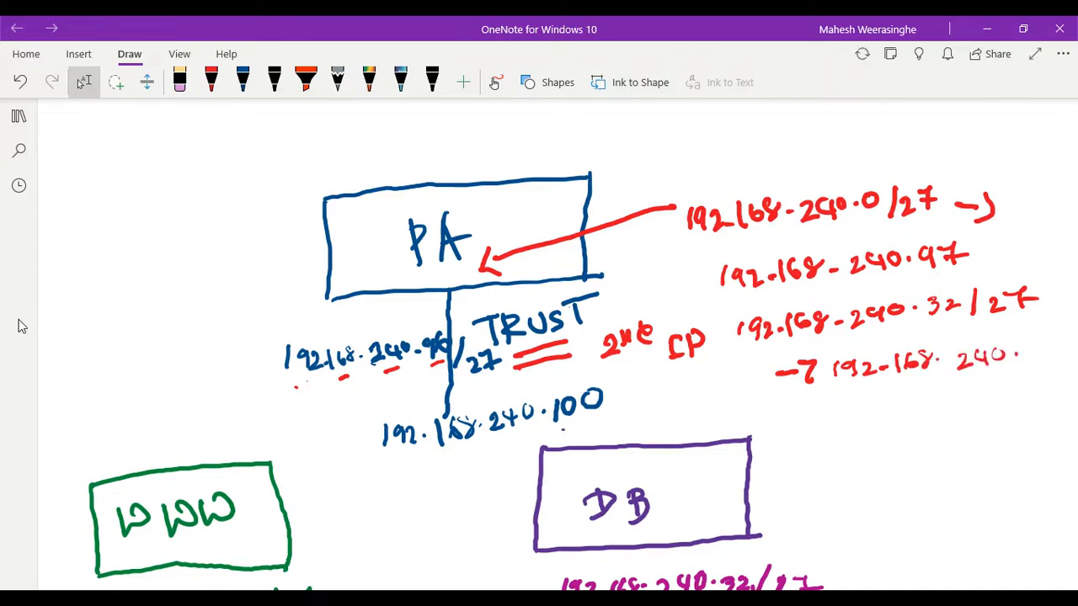
pyautogui.moveTo(972, 386)
pyautogui.mouseDown()
pyautogui.moveTo(972, 416)
pyautogui.moveTo(1009, 392)
pyautogui.mouseUp()
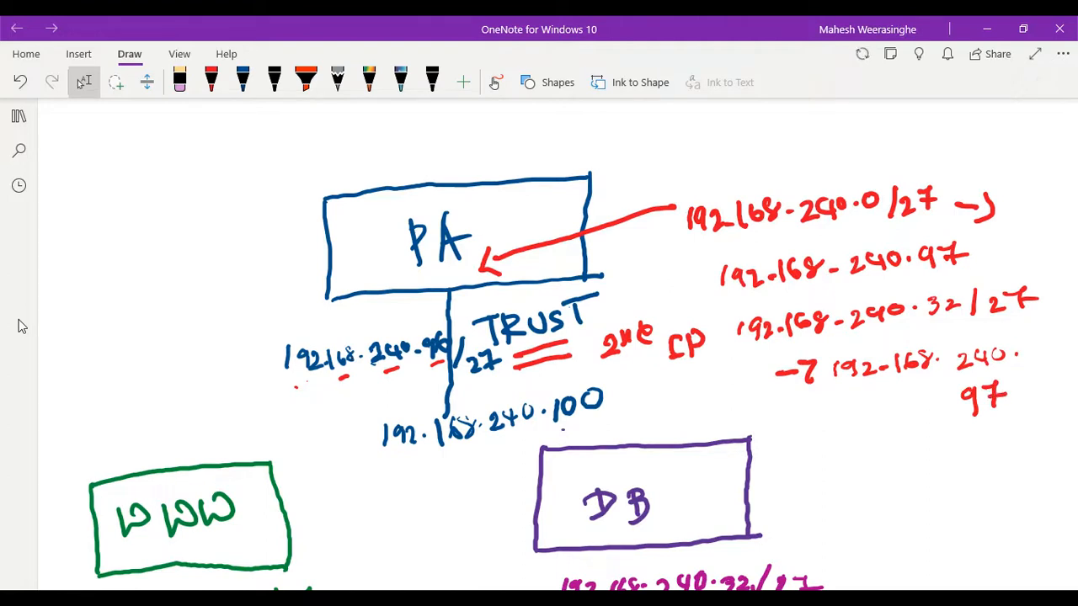
# - Draw red strokes beside the PA's 192.168.240.0/27 and 192.168.240.32/27 routes
pyautogui.click(211, 81)
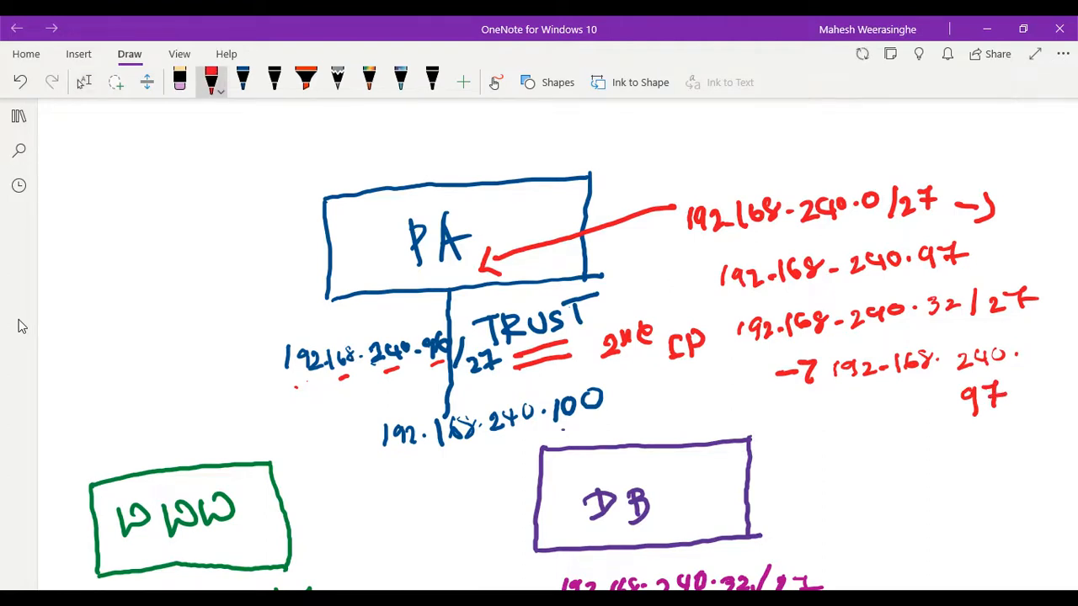
pyautogui.moveTo(1000, 166)
pyautogui.mouseDown()
pyautogui.moveTo(1019, 242)
pyautogui.moveTo(983, 251)
pyautogui.mouseUp()
pyautogui.moveTo(1051, 292); pyautogui.dragTo(1033, 385)
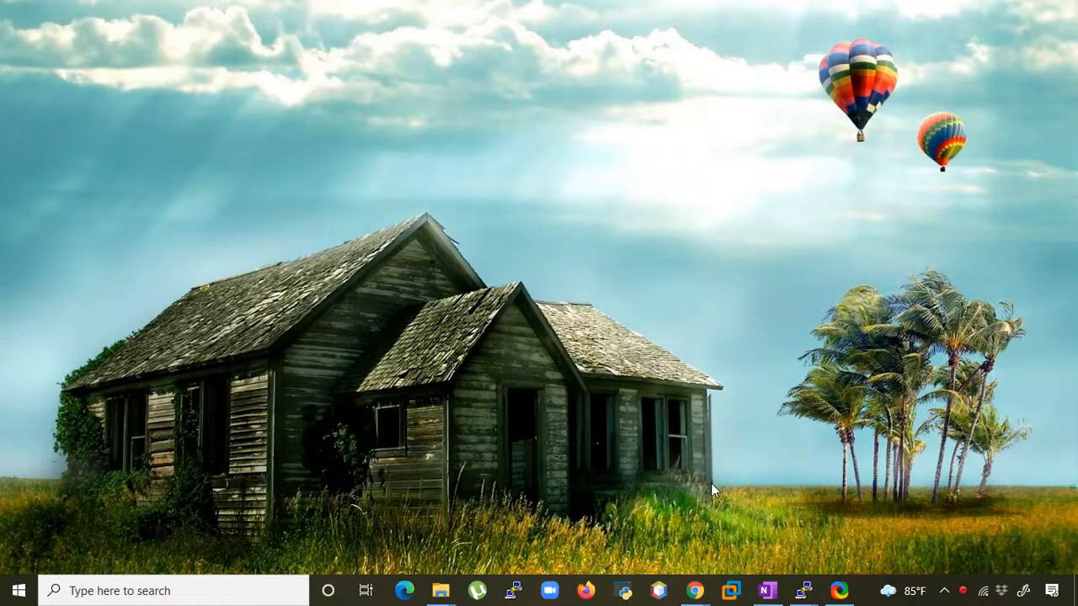
# - Switch to OneNote and change the red pen's colour to dark blue
pyautogui.click(766, 590)
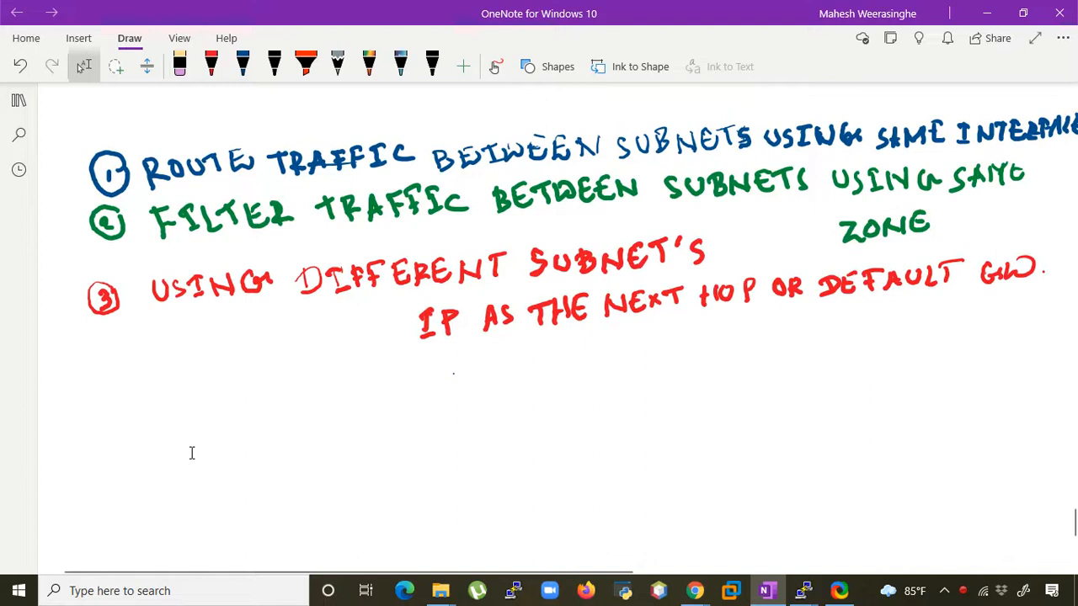
pyautogui.click(212, 68)
pyautogui.click(216, 75)
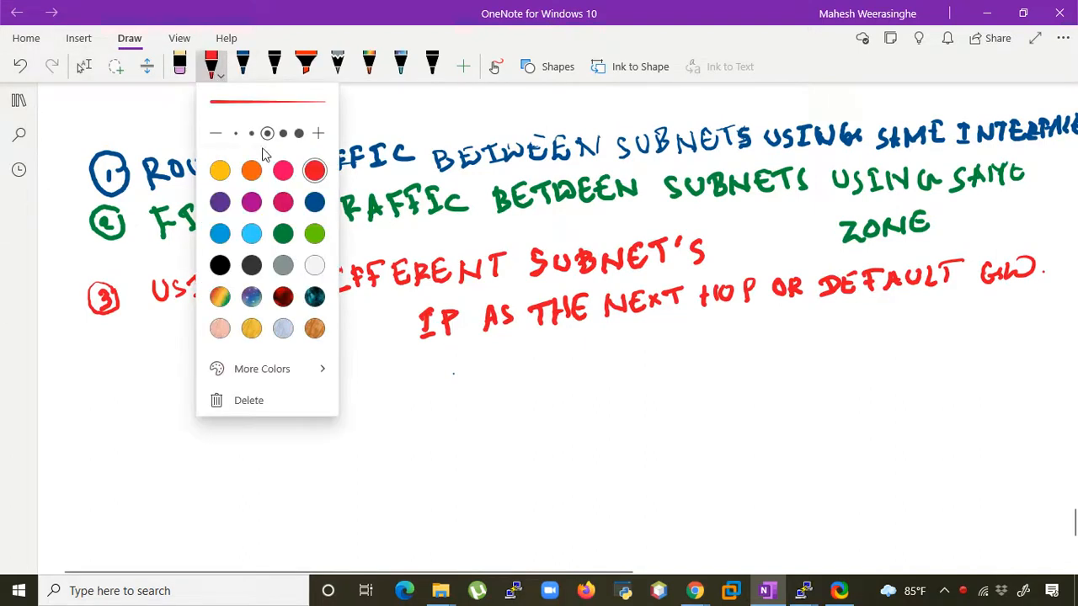
pyautogui.click(315, 202)
pyautogui.press('Escape')
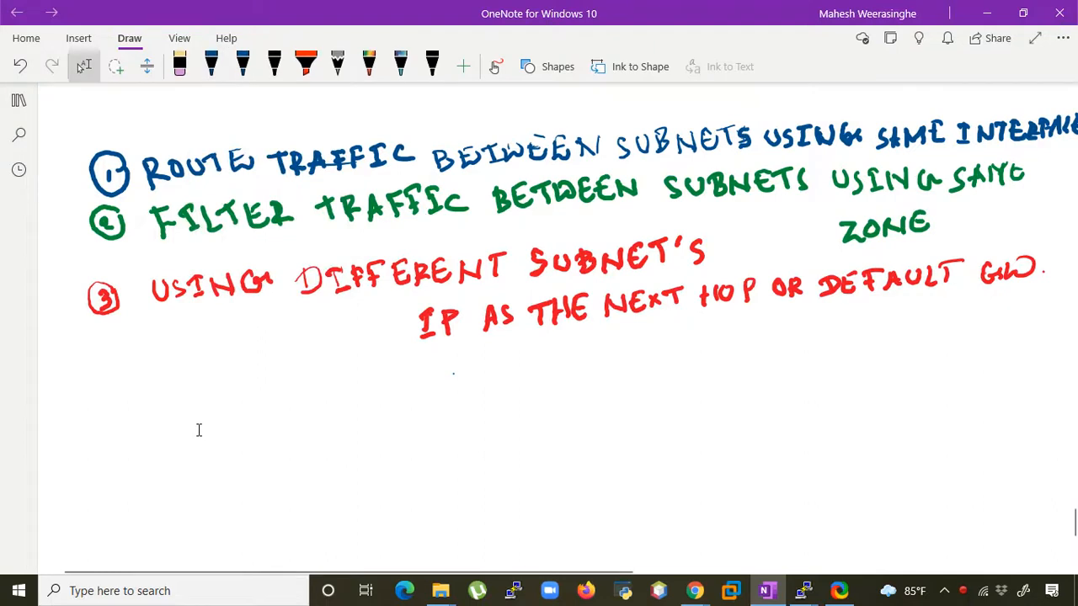
# - Draw a blue rectangle below item 3 with connection lines extending from its top, right and bottom sides
pyautogui.scroll(1, 199, 430)
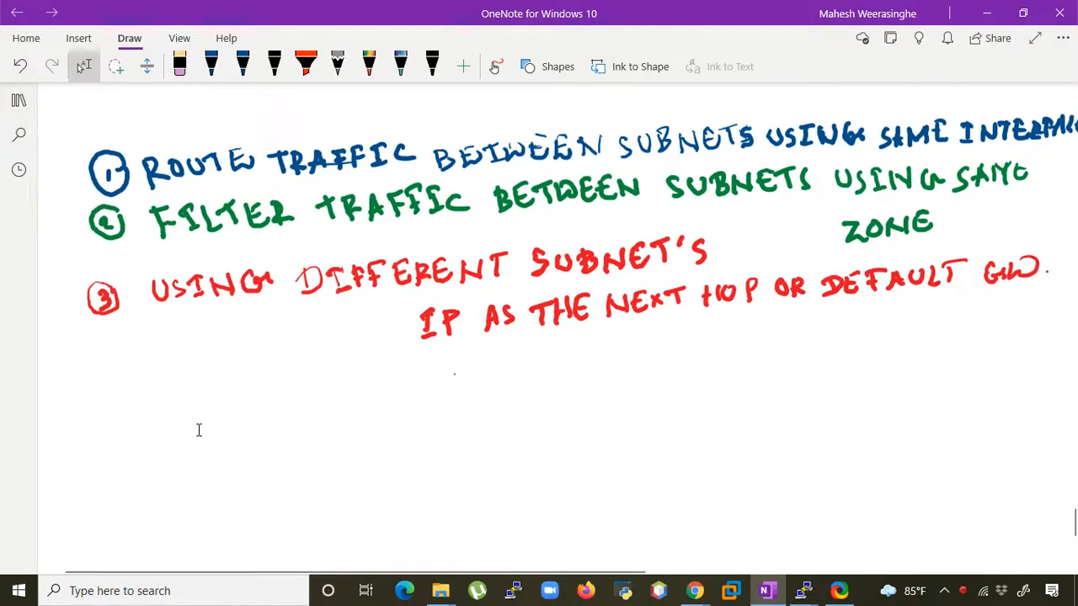
pyautogui.scroll(1, 198, 430)
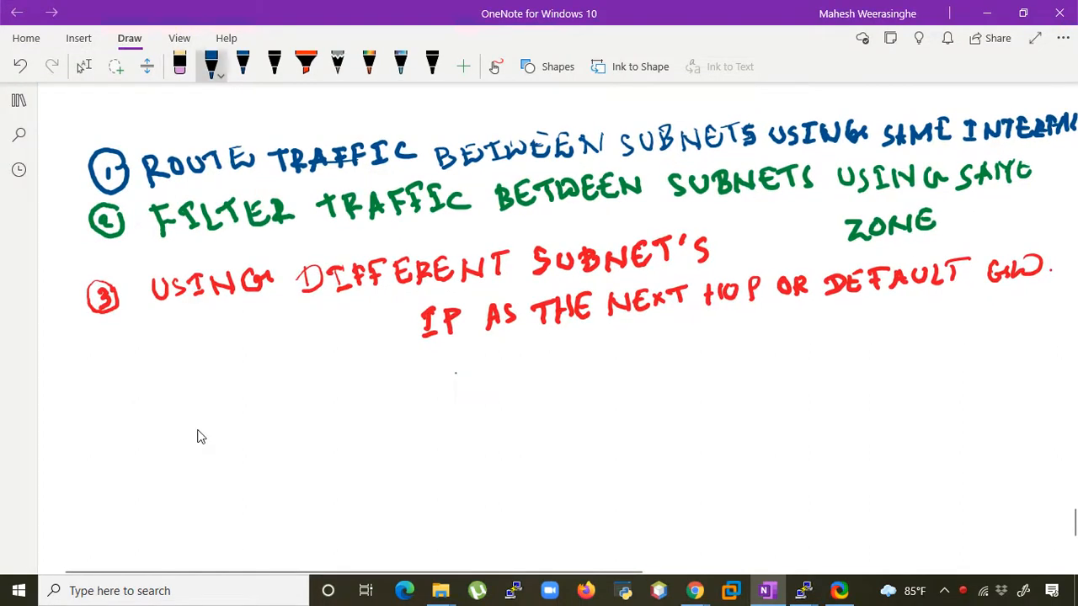
pyautogui.scroll(1, 200, 436)
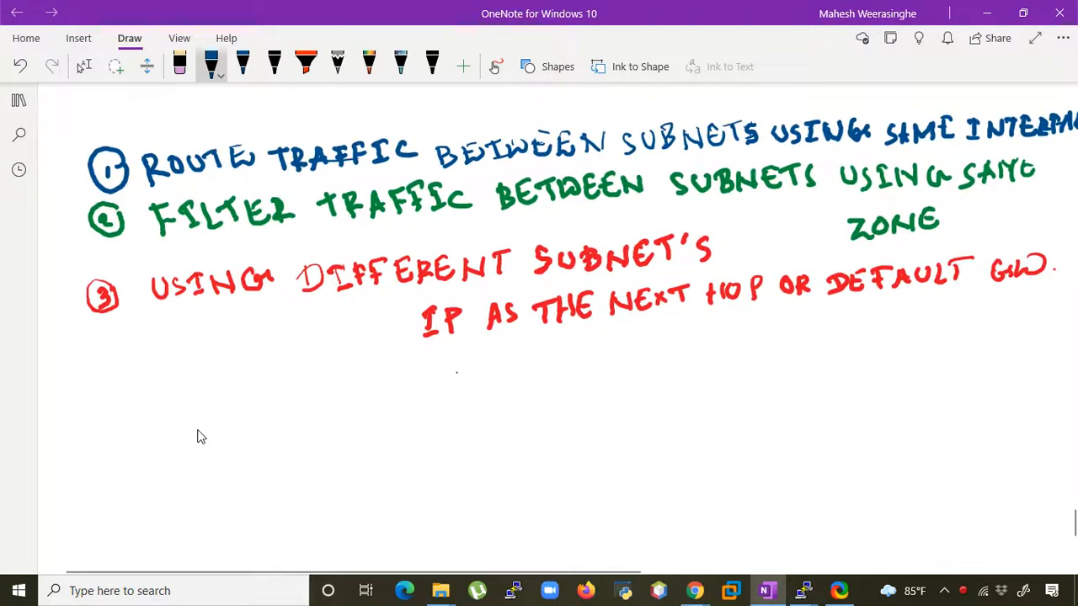
pyautogui.moveTo(186, 411); pyautogui.dragTo(332, 391)
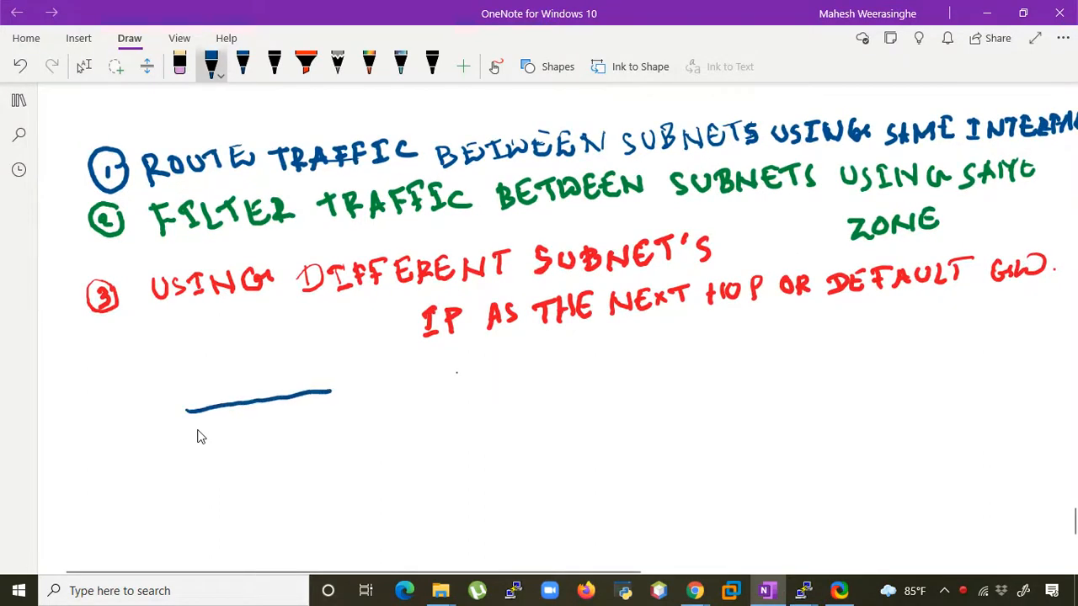
pyautogui.moveTo(185, 412)
pyautogui.mouseDown()
pyautogui.moveTo(200, 459)
pyautogui.moveTo(336, 429)
pyautogui.mouseUp()
pyautogui.moveTo(330, 388); pyautogui.dragTo(329, 434)
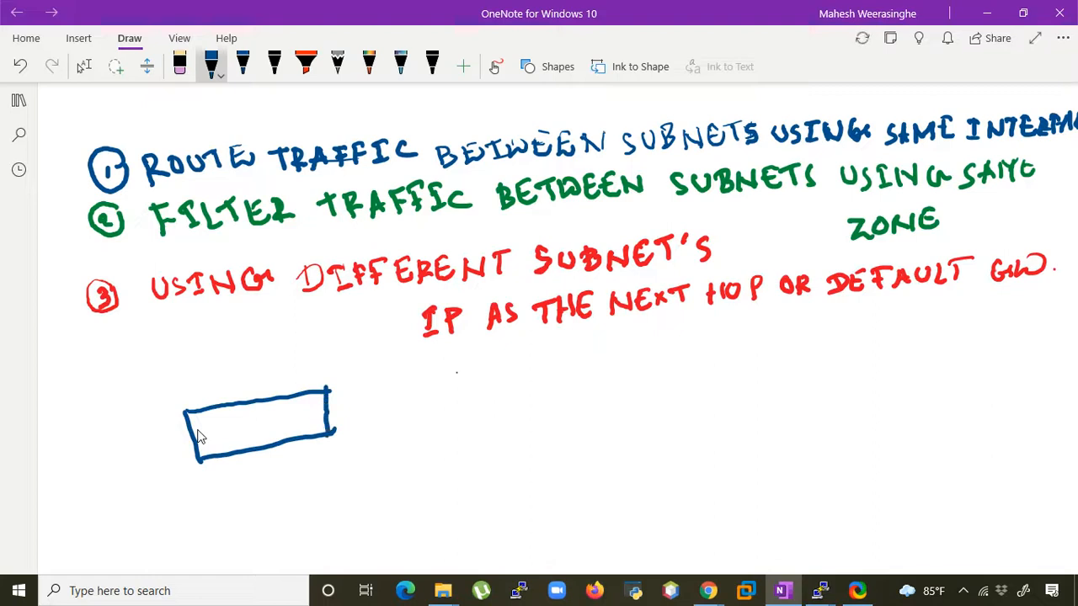
pyautogui.moveTo(256, 450); pyautogui.dragTo(275, 503)
pyautogui.moveTo(327, 412); pyautogui.dragTo(405, 391)
pyautogui.moveTo(245, 394); pyautogui.dragTo(236, 325)
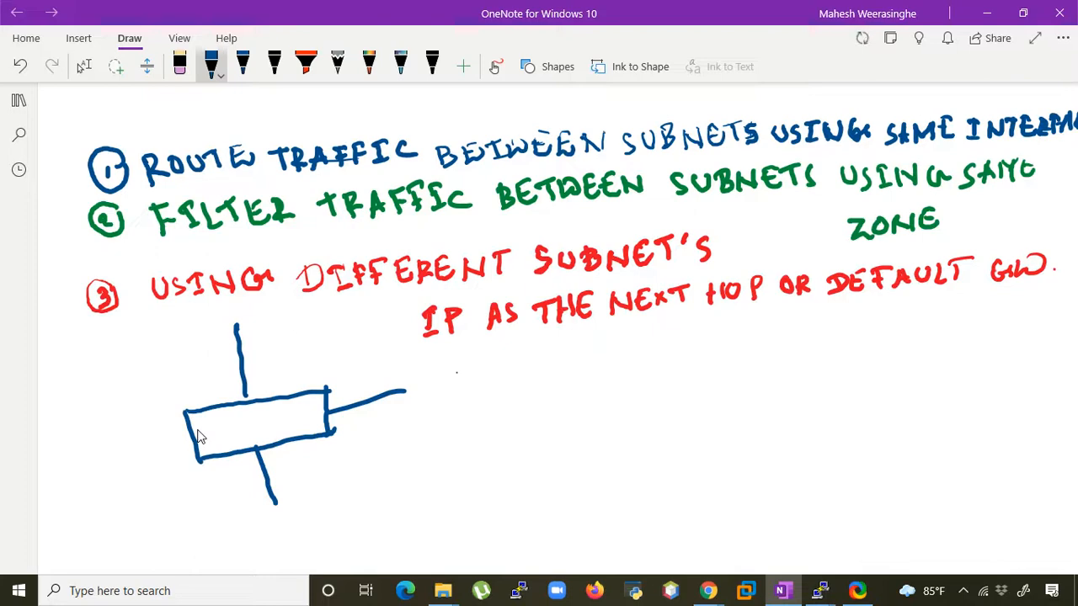
# - Draw a blue box at the end of the rectangle's right-hand line and begin its label with a W
pyautogui.moveTo(411, 387)
pyautogui.mouseDown()
pyautogui.moveTo(490, 368)
pyautogui.moveTo(417, 405)
pyautogui.moveTo(460, 427)
pyautogui.moveTo(522, 411)
pyautogui.mouseUp()
pyautogui.moveTo(490, 369); pyautogui.dragTo(505, 412)
pyautogui.moveTo(425, 396)
pyautogui.mouseDown()
pyautogui.moveTo(431, 417)
pyautogui.moveTo(455, 399)
pyautogui.moveTo(462, 409)
pyautogui.mouseUp()
# - Delete the stray 1-shaped stroke above the W box
pyautogui.scroll(1, 198, 436)
pyautogui.click(83, 67)
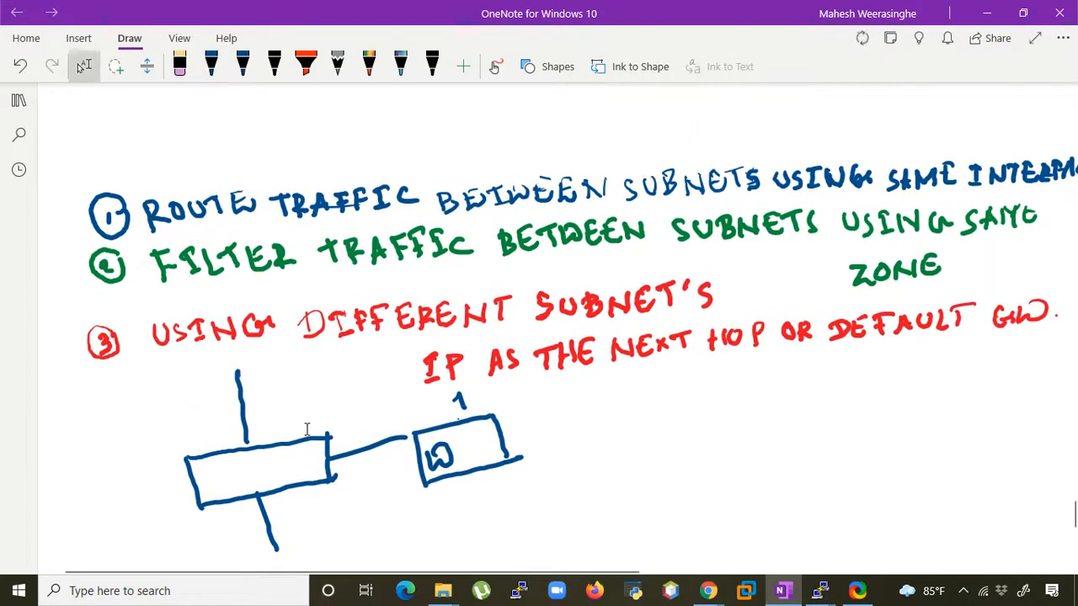
pyautogui.moveTo(486, 406); pyautogui.dragTo(490, 418)
pyautogui.scroll(-2, 509, 404)
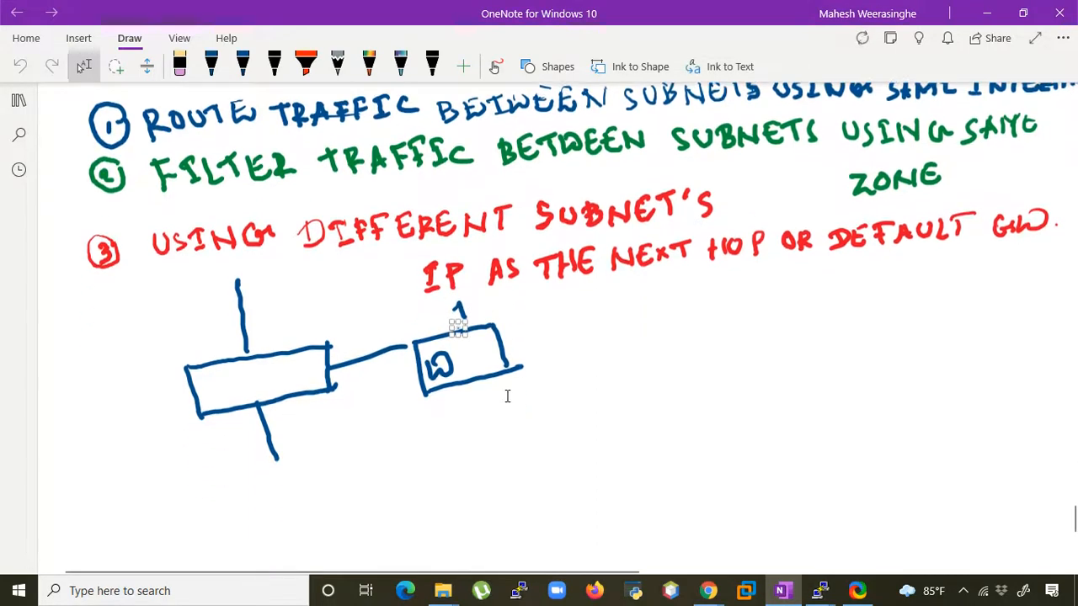
pyautogui.moveTo(495, 310)
pyautogui.mouseDown()
pyautogui.moveTo(429, 327)
pyautogui.moveTo(501, 333)
pyautogui.mouseUp()
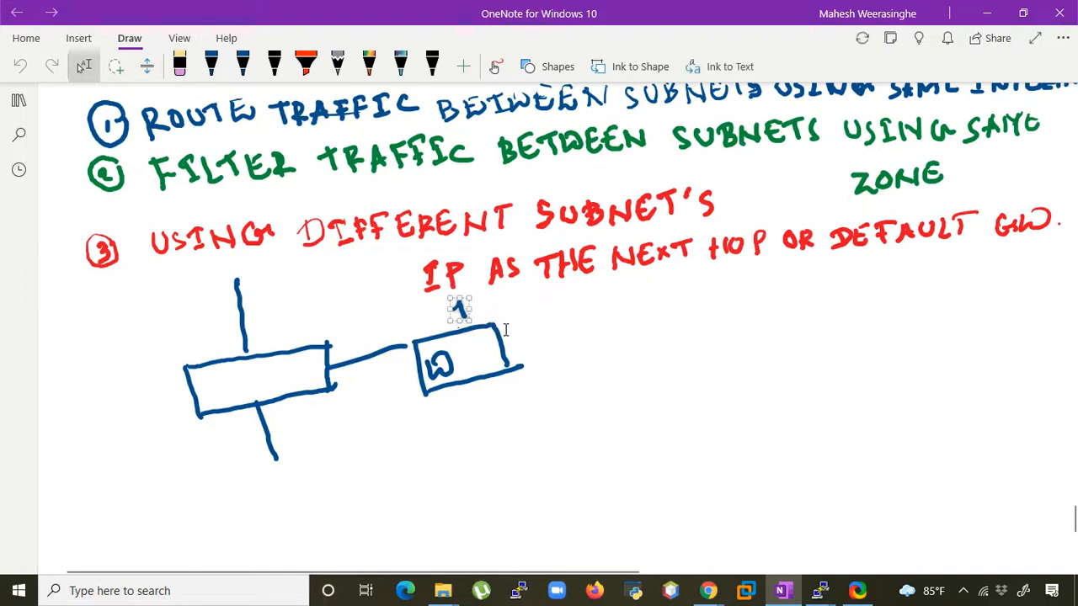
pyautogui.press('Delete')
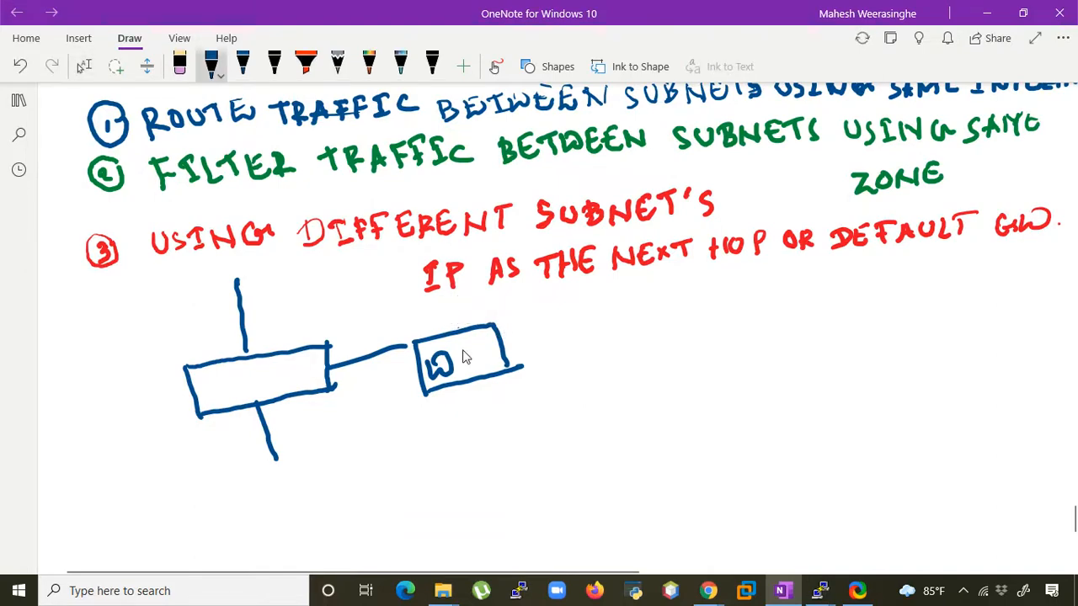
# - Complete the box label as WWW and draw a blue box labelled DB beside the upper connection line
pyautogui.moveTo(453, 352)
pyautogui.mouseDown()
pyautogui.moveTo(460, 367)
pyautogui.moveTo(503, 340)
pyautogui.mouseUp()
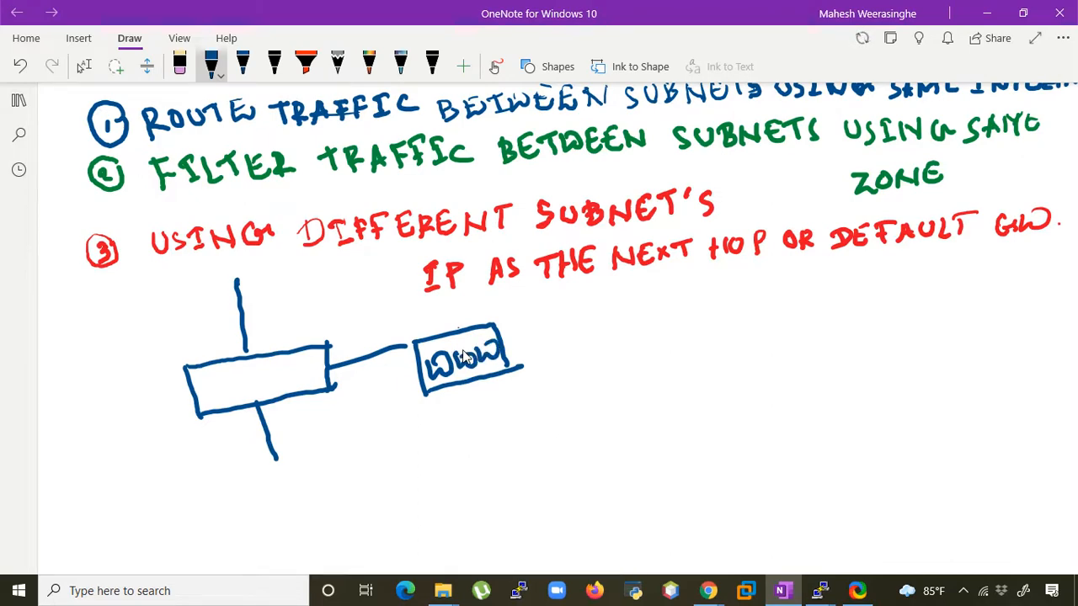
pyautogui.moveTo(241, 298)
pyautogui.mouseDown()
pyautogui.moveTo(311, 286)
pyautogui.moveTo(250, 337)
pyautogui.moveTo(328, 311)
pyautogui.moveTo(263, 325)
pyautogui.mouseUp()
pyautogui.moveTo(262, 300); pyautogui.dragTo(265, 325)
pyautogui.moveTo(283, 292); pyautogui.dragTo(283, 318)
pyautogui.moveTo(285, 295)
pyautogui.mouseDown()
pyautogui.moveTo(300, 305)
pyautogui.moveTo(286, 319)
pyautogui.mouseUp()
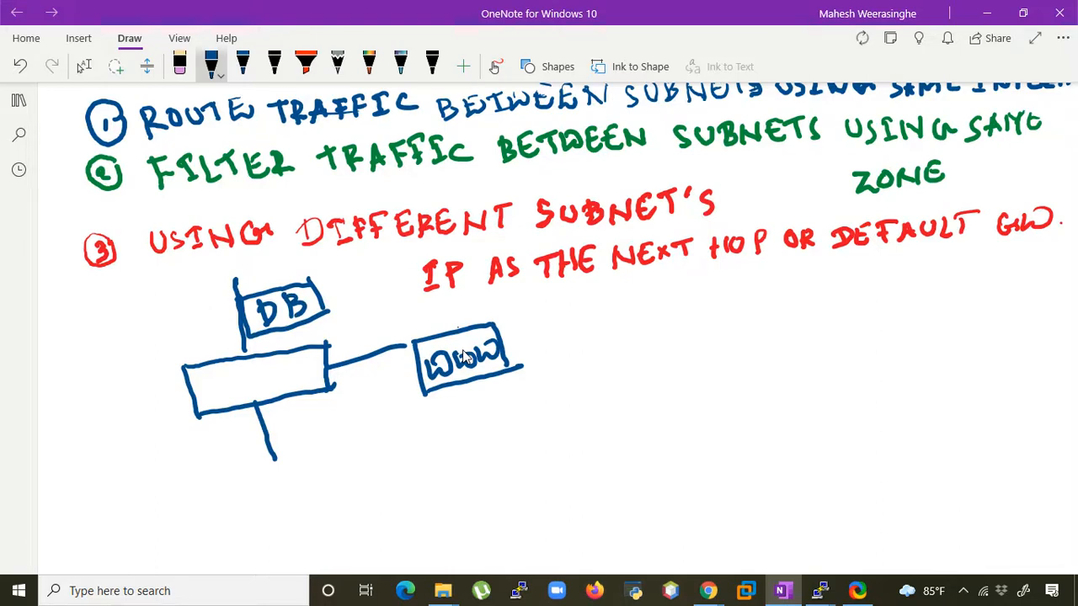
# - Add a squiggle to the lower line and draw the traffic path from WWW through a circled point in the rectangle to DB
pyautogui.moveTo(275, 468); pyautogui.dragTo(298, 498)
pyautogui.moveTo(450, 389)
pyautogui.mouseDown()
pyautogui.moveTo(447, 406)
pyautogui.moveTo(397, 418)
pyautogui.moveTo(371, 389)
pyautogui.mouseUp()
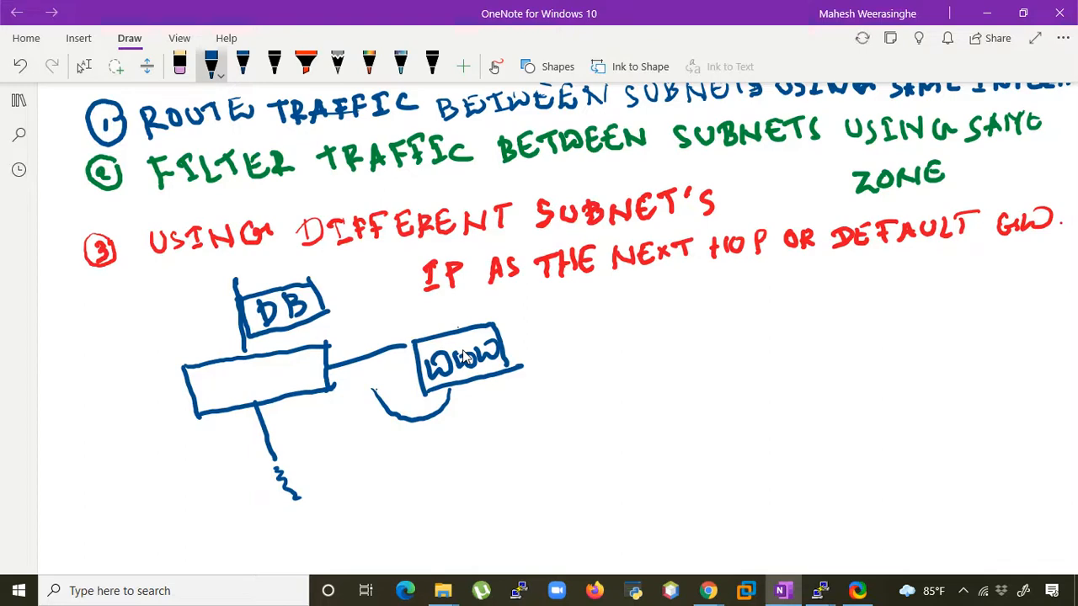
pyautogui.moveTo(385, 394)
pyautogui.mouseDown()
pyautogui.moveTo(353, 367)
pyautogui.moveTo(337, 381)
pyautogui.moveTo(349, 391)
pyautogui.mouseUp()
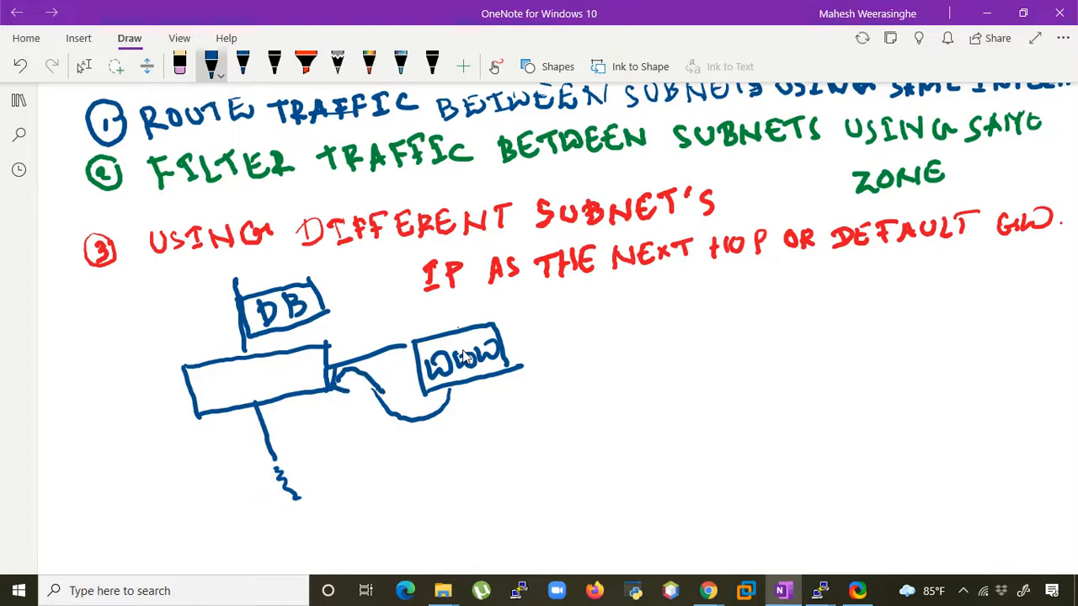
pyautogui.moveTo(263, 374)
pyautogui.mouseDown()
pyautogui.moveTo(251, 371)
pyautogui.moveTo(283, 362)
pyautogui.moveTo(250, 383)
pyautogui.mouseUp()
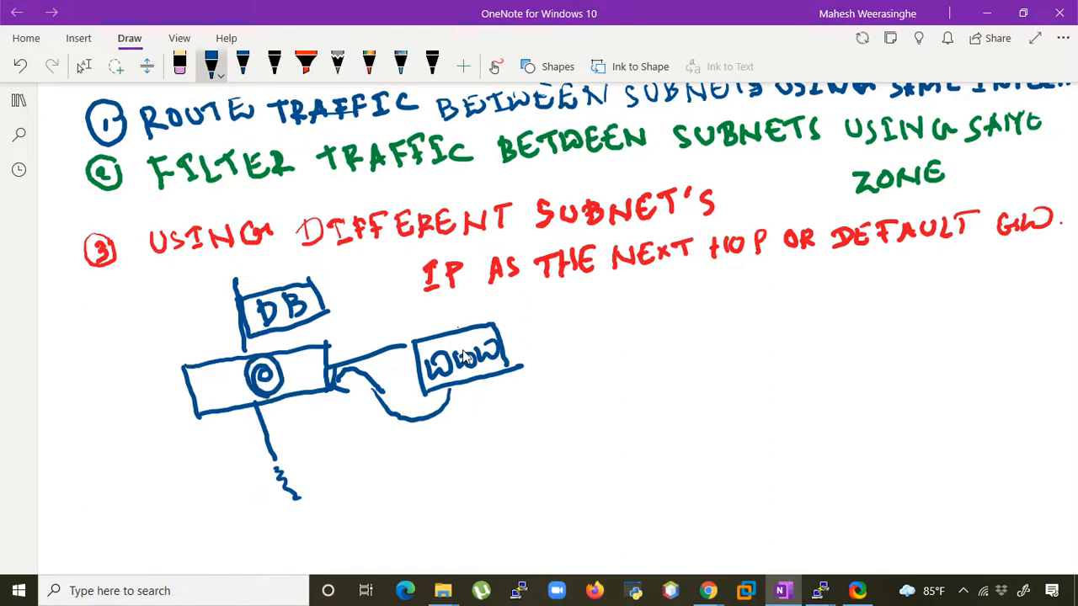
pyautogui.moveTo(240, 373)
pyautogui.mouseDown()
pyautogui.moveTo(214, 313)
pyautogui.moveTo(225, 310)
pyautogui.moveTo(225, 325)
pyautogui.mouseUp()
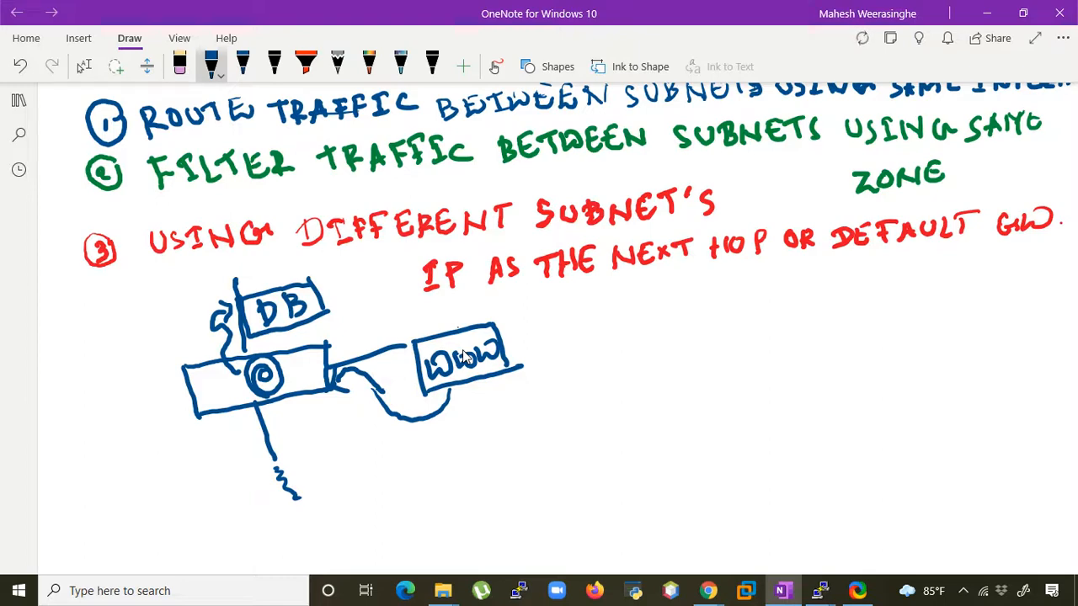
# - Draw a second, larger blue rectangle right of the WWW diagram with one line extending from its bottom edge
pyautogui.moveTo(646, 332)
pyautogui.mouseDown()
pyautogui.moveTo(840, 309)
pyautogui.moveTo(658, 389)
pyautogui.moveTo(701, 412)
pyautogui.moveTo(865, 389)
pyautogui.mouseUp()
pyautogui.moveTo(845, 308); pyautogui.dragTo(839, 383)
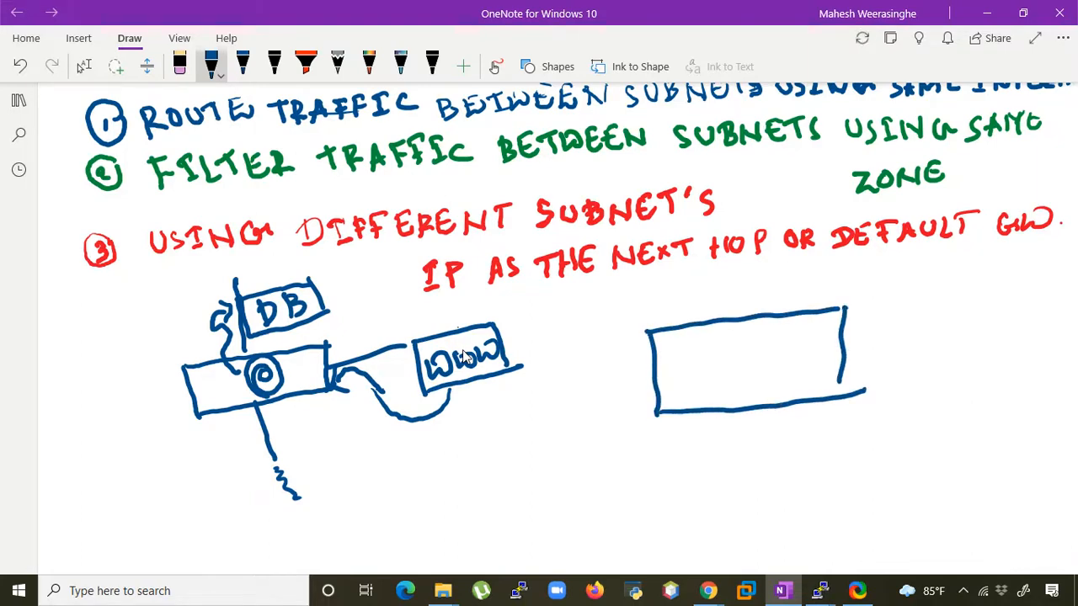
pyautogui.moveTo(750, 410); pyautogui.dragTo(746, 499)
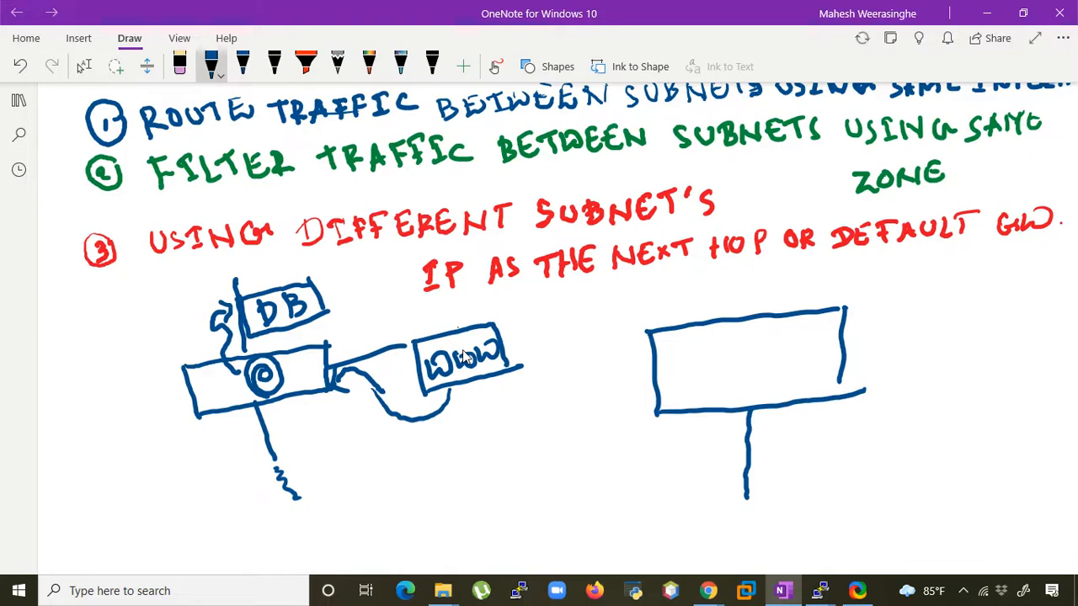
# - Add three short branch lines to the second rectangle's vertical line and draw a small rectangle with an overlapping circle beneath it
pyautogui.moveTo(750, 431)
pyautogui.mouseDown()
pyautogui.moveTo(776, 425)
pyautogui.moveTo(788, 446)
pyautogui.moveTo(811, 445)
pyautogui.mouseUp()
pyautogui.moveTo(747, 486); pyautogui.dragTo(823, 478)
pyautogui.moveTo(698, 507)
pyautogui.mouseDown()
pyautogui.moveTo(851, 487)
pyautogui.moveTo(701, 516)
pyautogui.moveTo(712, 549)
pyautogui.moveTo(854, 524)
pyautogui.mouseUp()
pyautogui.moveTo(728, 505)
pyautogui.mouseDown()
pyautogui.moveTo(647, 461)
pyautogui.moveTo(657, 534)
pyautogui.moveTo(749, 505)
pyautogui.moveTo(739, 493)
pyautogui.mouseUp()
pyautogui.scroll(2, 463, 349)
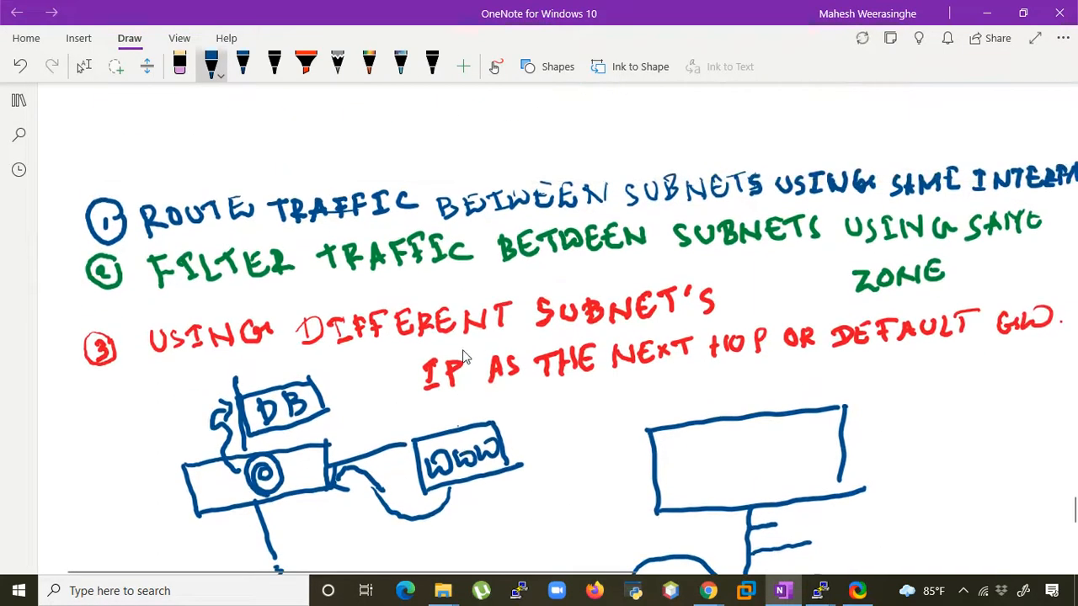
pyautogui.scroll(-4, 462, 354)
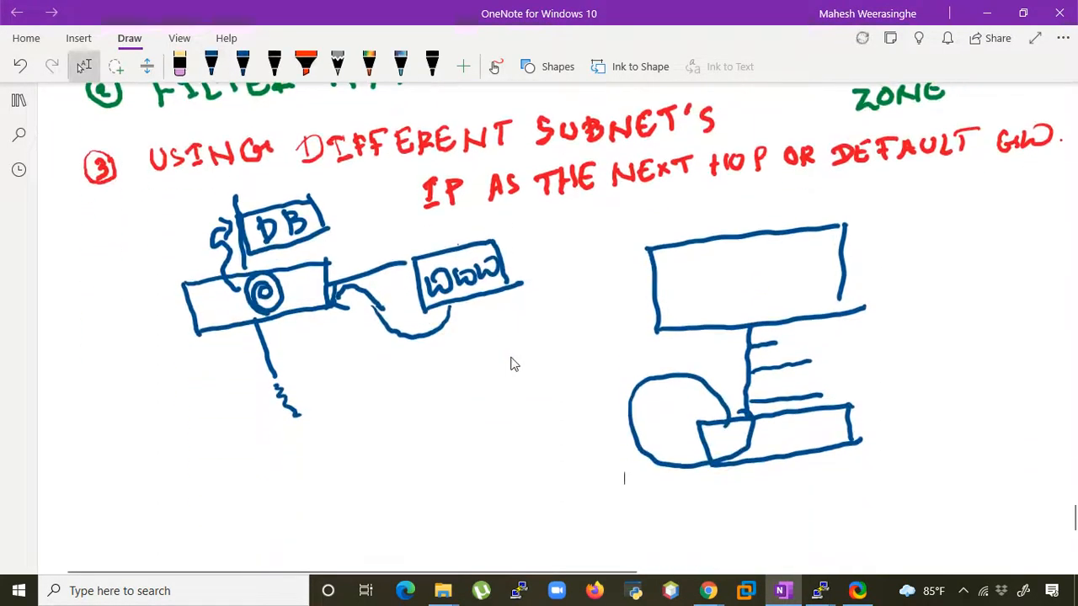
# - Label the circle WWW and draw another circle labelled DB at the opposite end of the small rectangle
pyautogui.moveTo(560, 411); pyautogui.dragTo(561, 433)
pyautogui.moveTo(559, 413)
pyautogui.mouseDown()
pyautogui.moveTo(562, 429)
pyautogui.moveTo(596, 421)
pyautogui.moveTo(635, 385)
pyautogui.mouseUp()
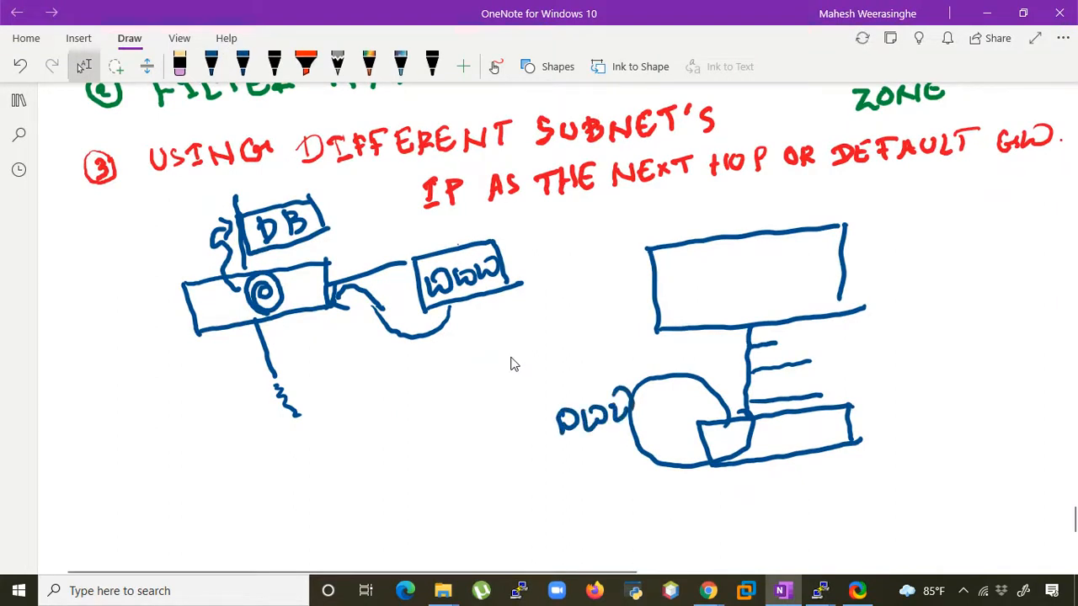
pyautogui.moveTo(901, 365)
pyautogui.mouseDown()
pyautogui.moveTo(867, 381)
pyautogui.moveTo(876, 450)
pyautogui.moveTo(931, 366)
pyautogui.mouseUp()
pyautogui.moveTo(886, 398)
pyautogui.mouseDown()
pyautogui.moveTo(881, 427)
pyautogui.moveTo(912, 414)
pyautogui.moveTo(909, 428)
pyautogui.mouseUp()
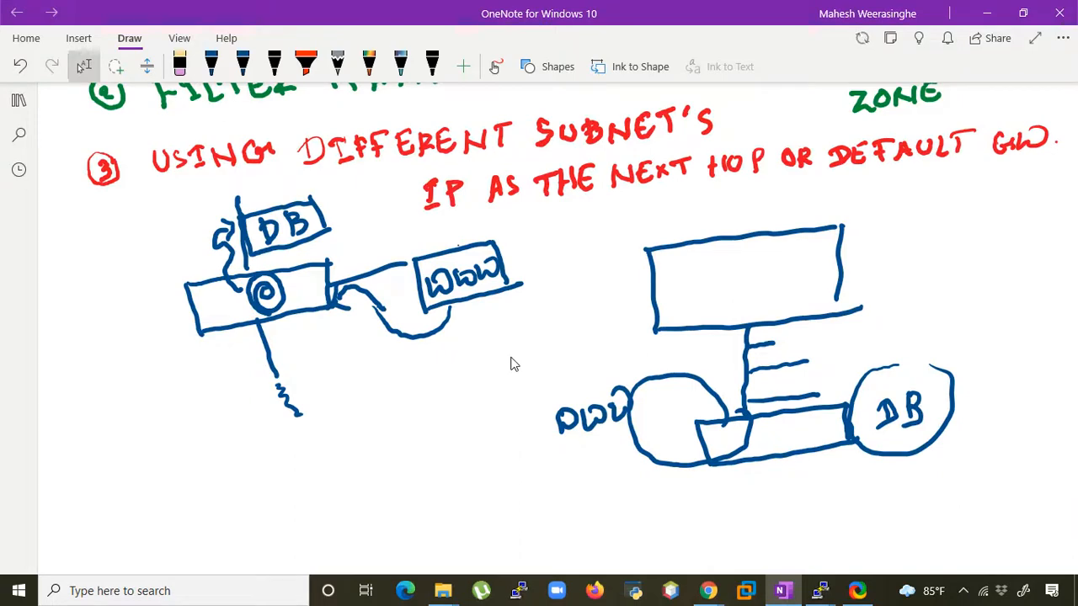
# - Draw the traffic path from the WWW circle up to the vertical line and back down to a small DB label beside the branch lines
pyautogui.scroll(-1, 514, 363)
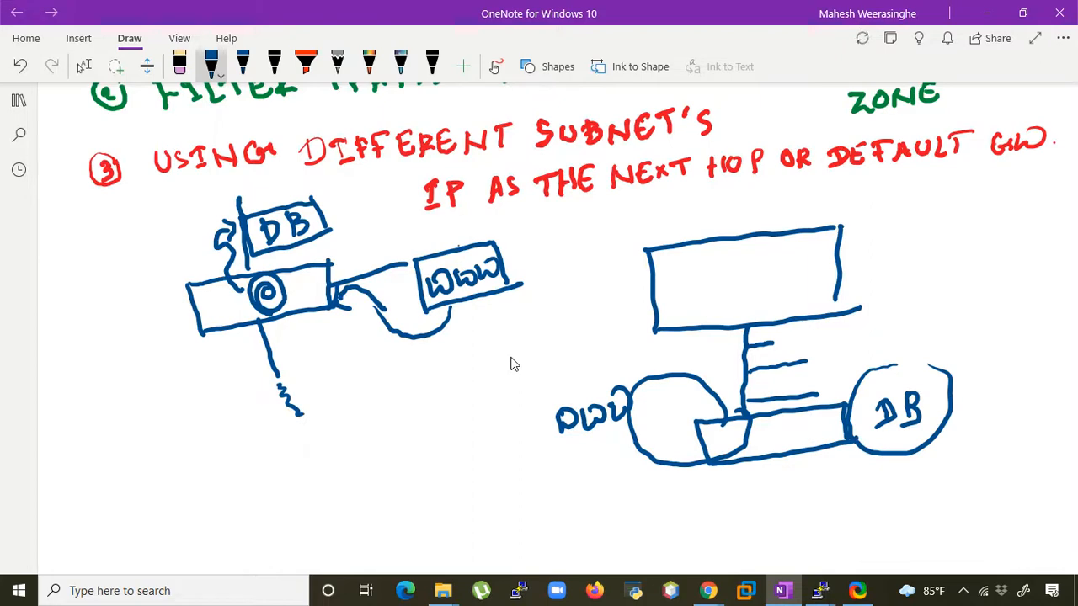
pyautogui.moveTo(745, 340)
pyautogui.mouseDown()
pyautogui.moveTo(727, 343)
pyautogui.moveTo(748, 345)
pyautogui.mouseUp()
pyautogui.moveTo(653, 417)
pyautogui.mouseDown()
pyautogui.moveTo(731, 342)
pyautogui.moveTo(724, 363)
pyautogui.mouseUp()
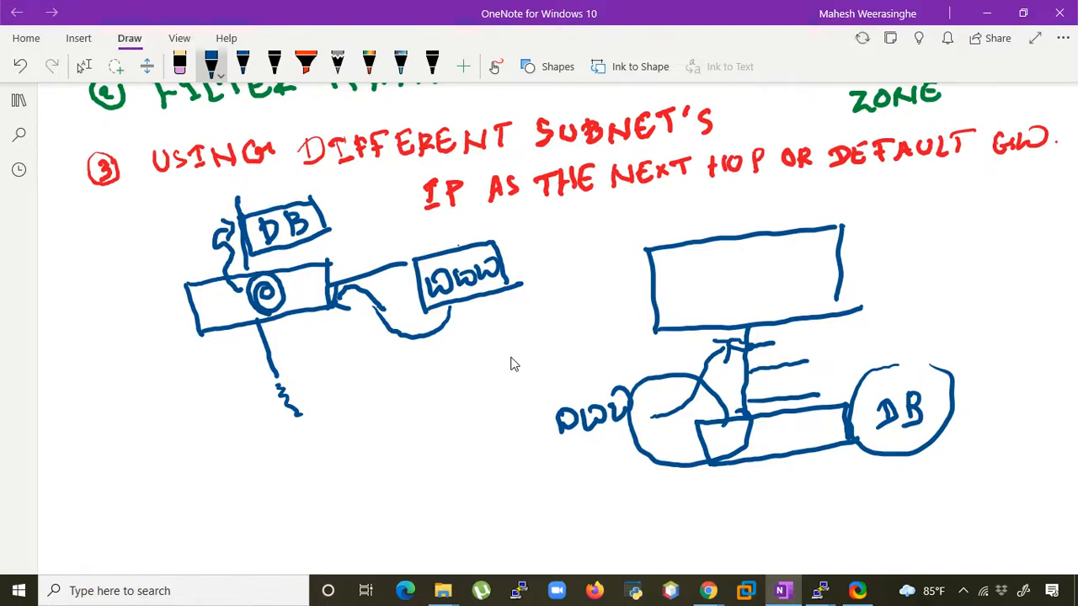
pyautogui.moveTo(815, 373); pyautogui.dragTo(817, 383)
pyautogui.moveTo(812, 372)
pyautogui.mouseDown()
pyautogui.moveTo(815, 393)
pyautogui.moveTo(826, 388)
pyautogui.mouseUp()
pyautogui.moveTo(824, 367); pyautogui.dragTo(822, 390)
pyautogui.moveTo(739, 347)
pyautogui.mouseDown()
pyautogui.moveTo(742, 331)
pyautogui.moveTo(781, 345)
pyautogui.moveTo(760, 387)
pyautogui.moveTo(796, 392)
pyautogui.moveTo(797, 383)
pyautogui.moveTo(798, 402)
pyautogui.mouseUp()
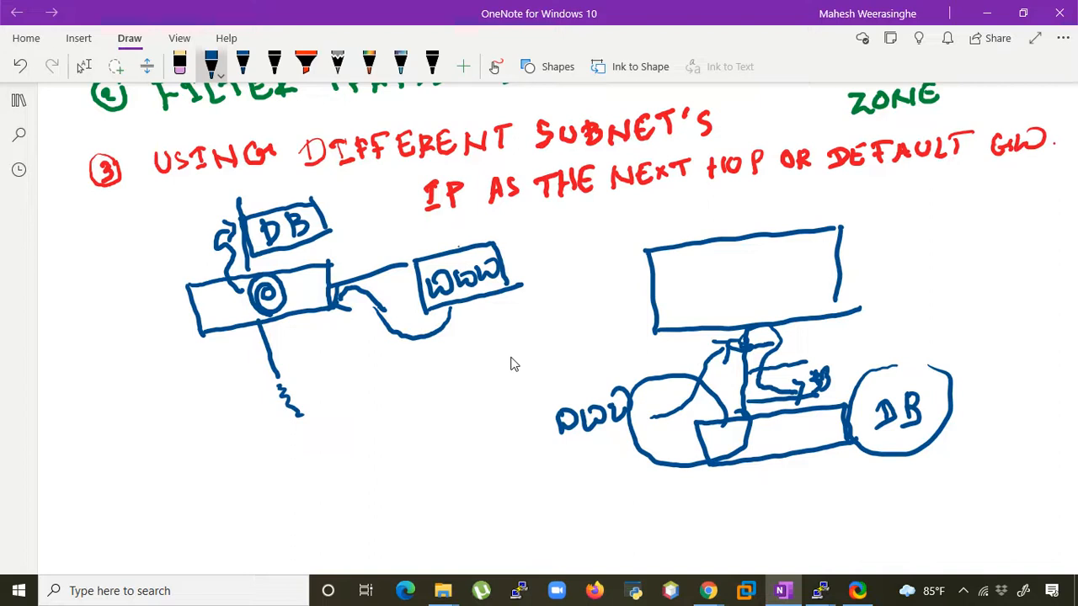
# - Draw a third large blue rectangle in the empty space below the two existing diagrams
pyautogui.scroll(-1, 514, 363)
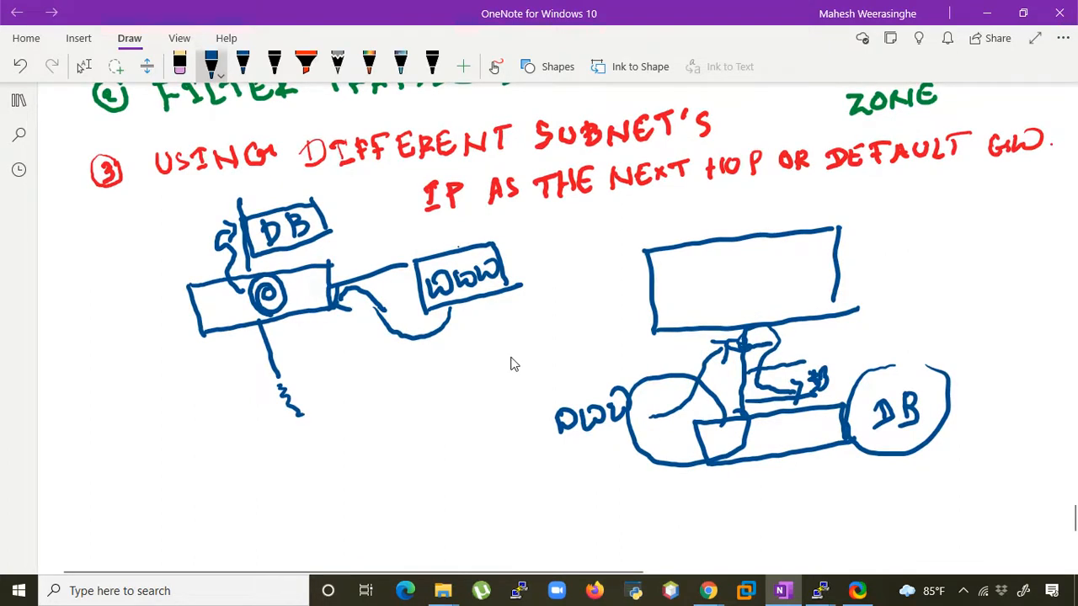
pyautogui.scroll(1, 514, 364)
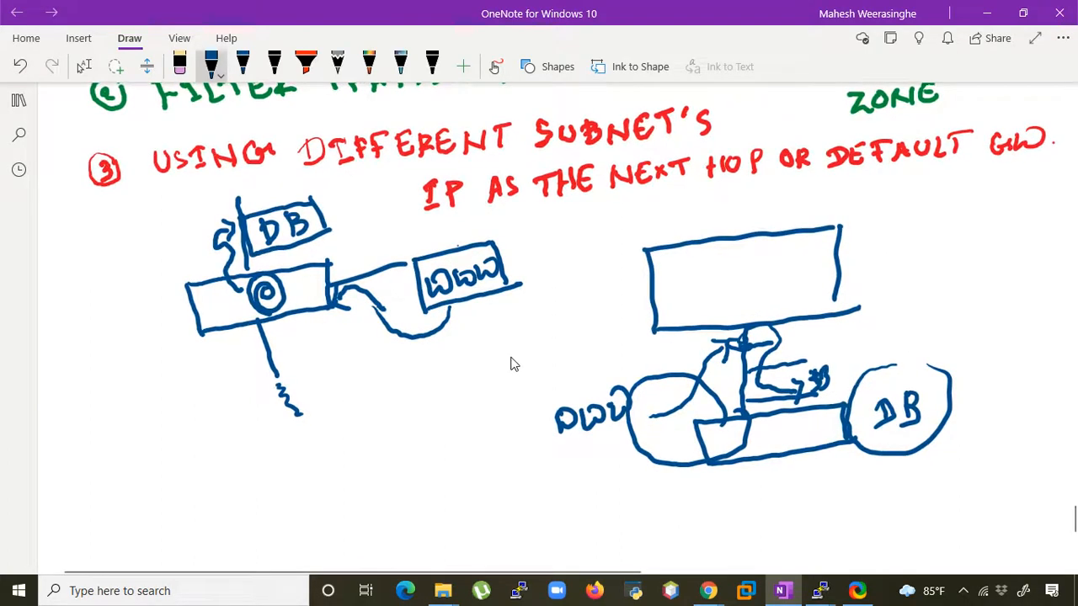
pyautogui.scroll(-3, 514, 364)
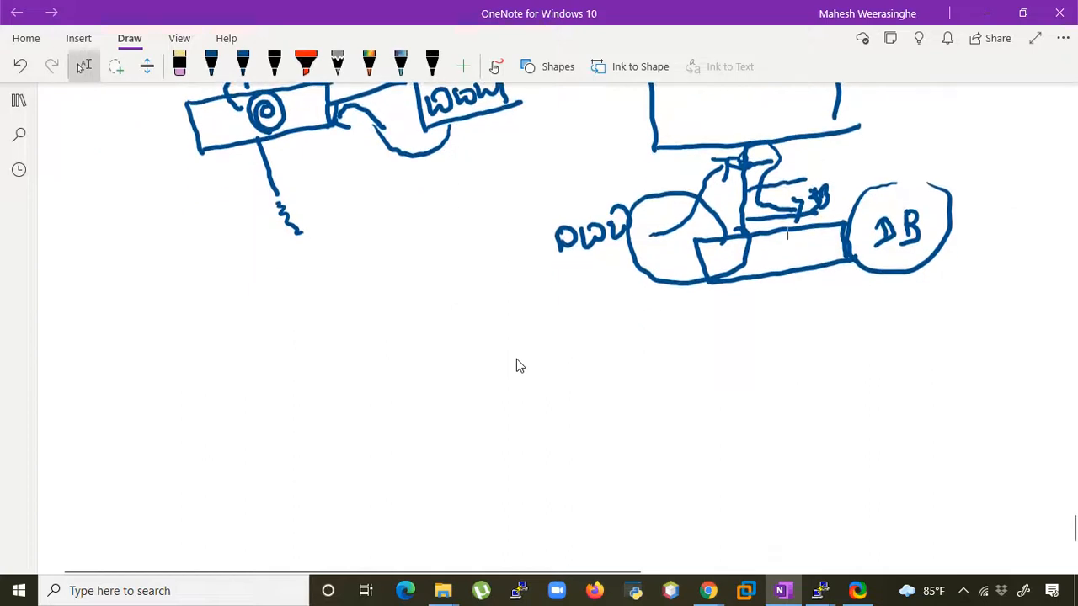
pyautogui.moveTo(390, 374); pyautogui.dragTo(620, 339)
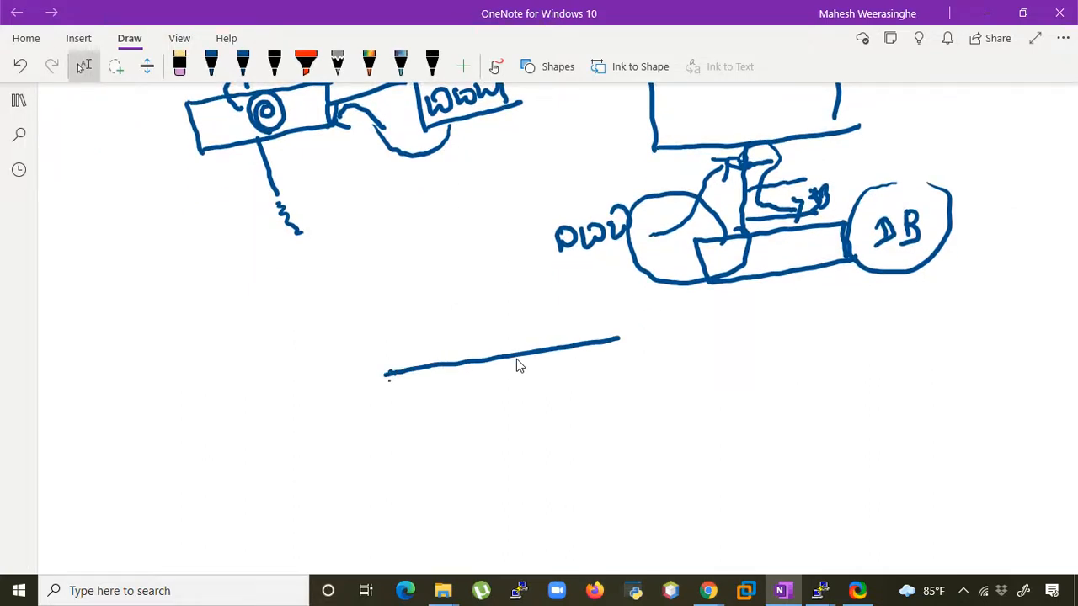
pyautogui.moveTo(386, 380)
pyautogui.mouseDown()
pyautogui.moveTo(399, 463)
pyautogui.moveTo(640, 421)
pyautogui.mouseUp()
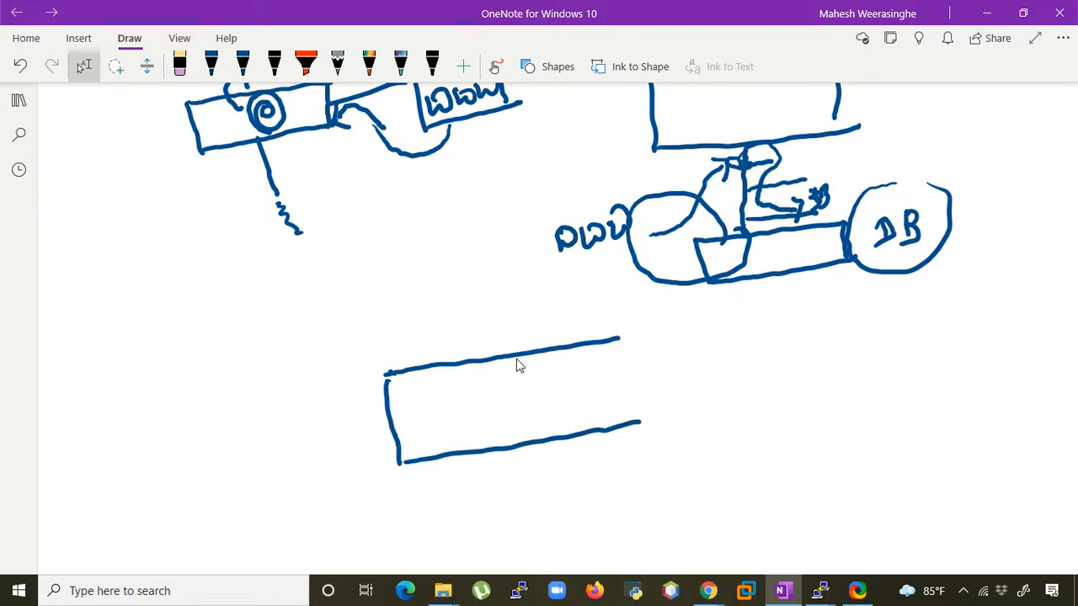
pyautogui.moveTo(620, 339); pyautogui.dragTo(627, 418)
# - Draw a side line labelled MGMT and an upper line labelled UNTRUST from the third rectangle
pyautogui.scroll(2, 516, 359)
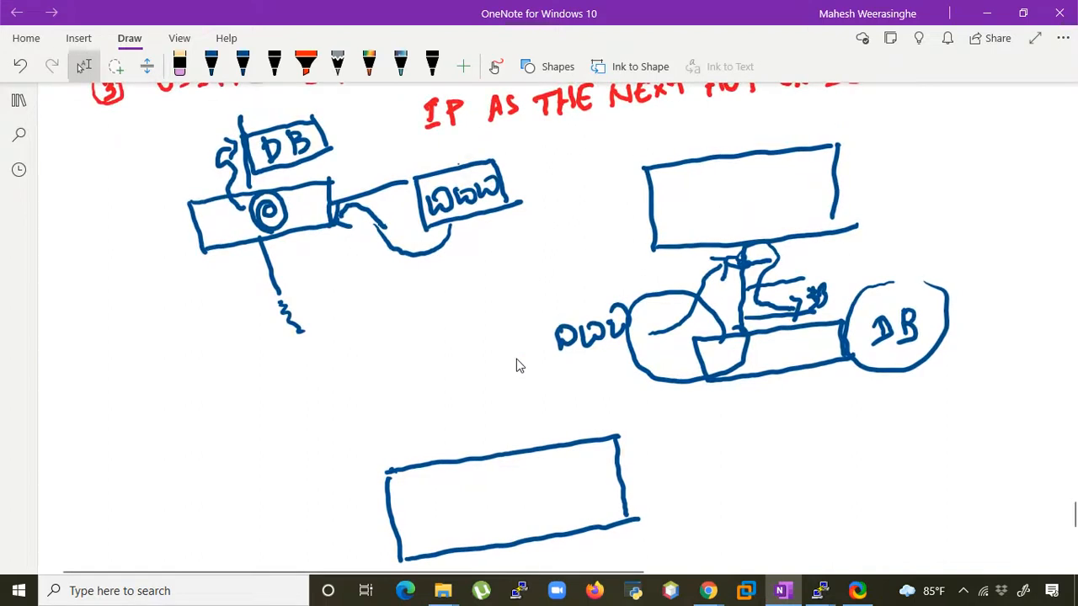
pyautogui.moveTo(623, 485)
pyautogui.mouseDown()
pyautogui.moveTo(705, 462)
pyautogui.moveTo(763, 466)
pyautogui.moveTo(840, 414)
pyautogui.mouseUp()
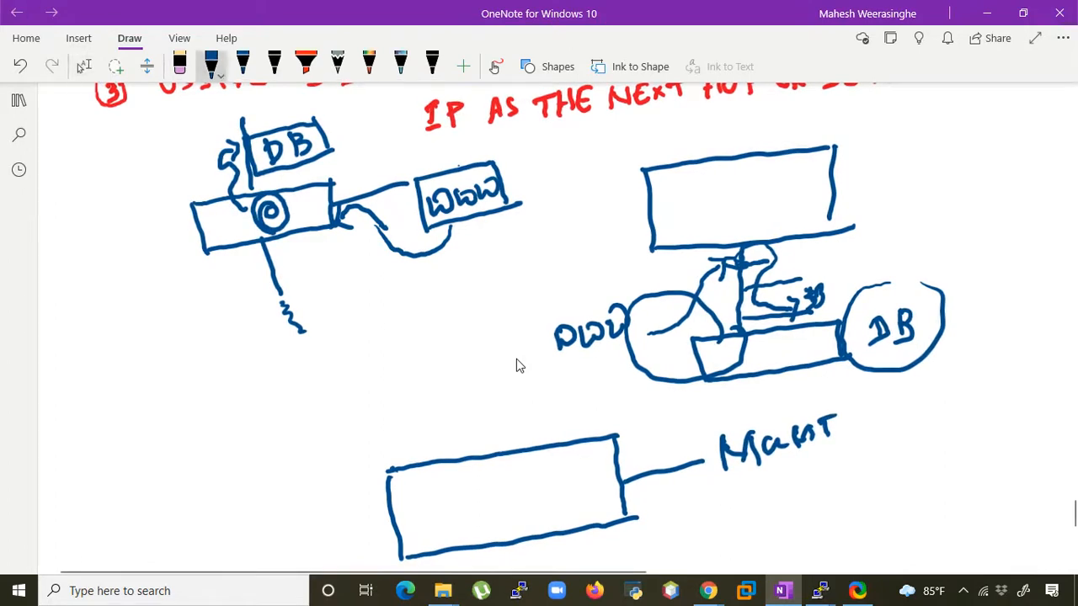
pyautogui.moveTo(459, 348); pyautogui.dragTo(495, 448)
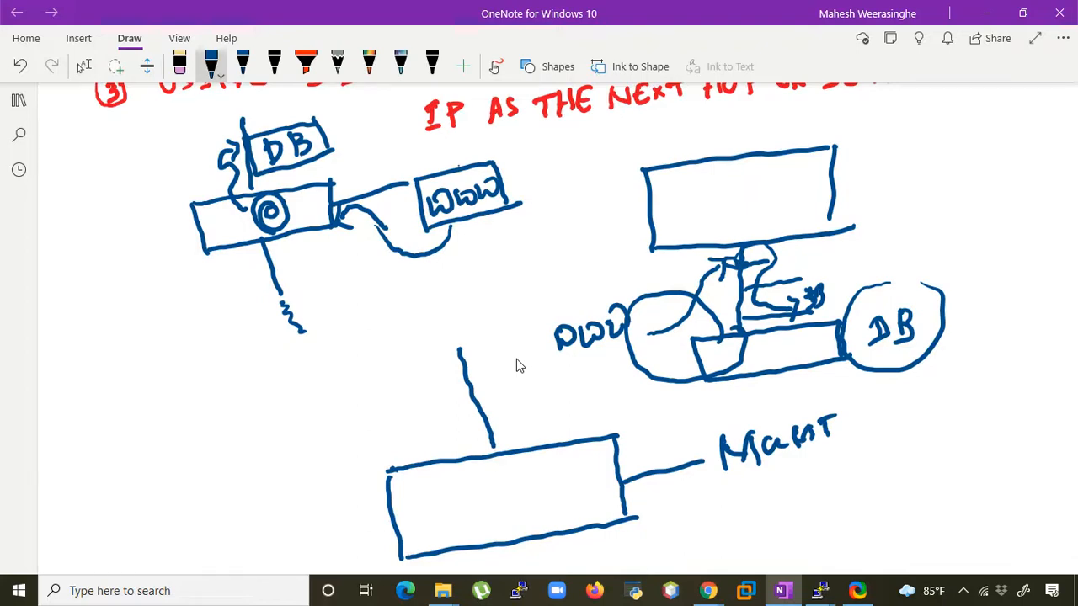
pyautogui.moveTo(510, 409)
pyautogui.mouseDown()
pyautogui.moveTo(502, 418)
pyautogui.moveTo(522, 411)
pyautogui.moveTo(530, 426)
pyautogui.moveTo(623, 413)
pyautogui.mouseUp()
pyautogui.moveTo(618, 392); pyautogui.dragTo(636, 380)
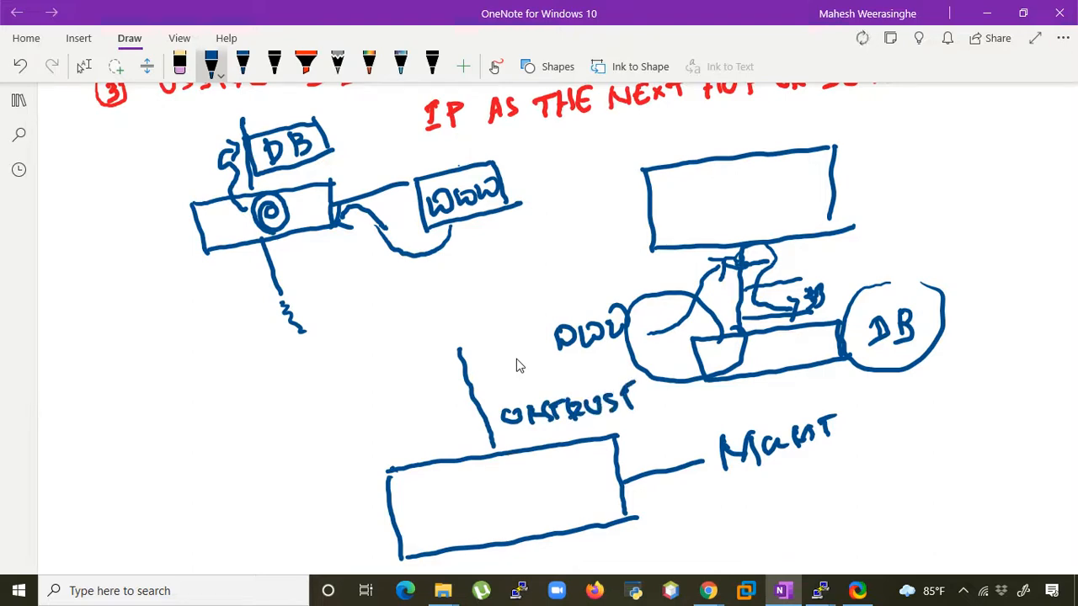
# - Draw a line down from the third rectangle's bottom edge and label it TRUST
pyautogui.scroll(-5, 550, 364)
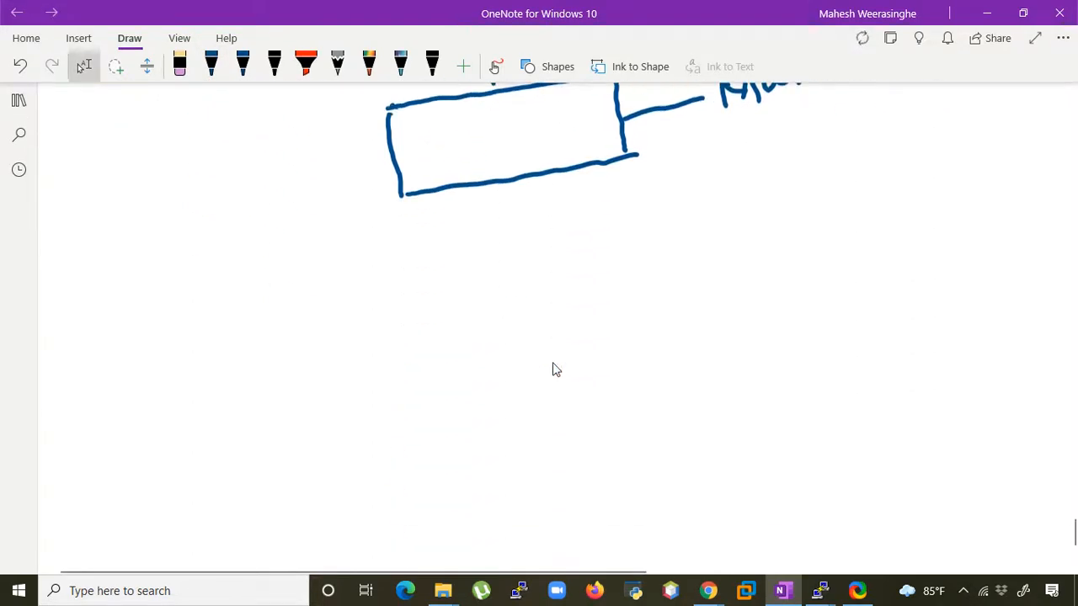
pyautogui.moveTo(506, 184); pyautogui.dragTo(524, 295)
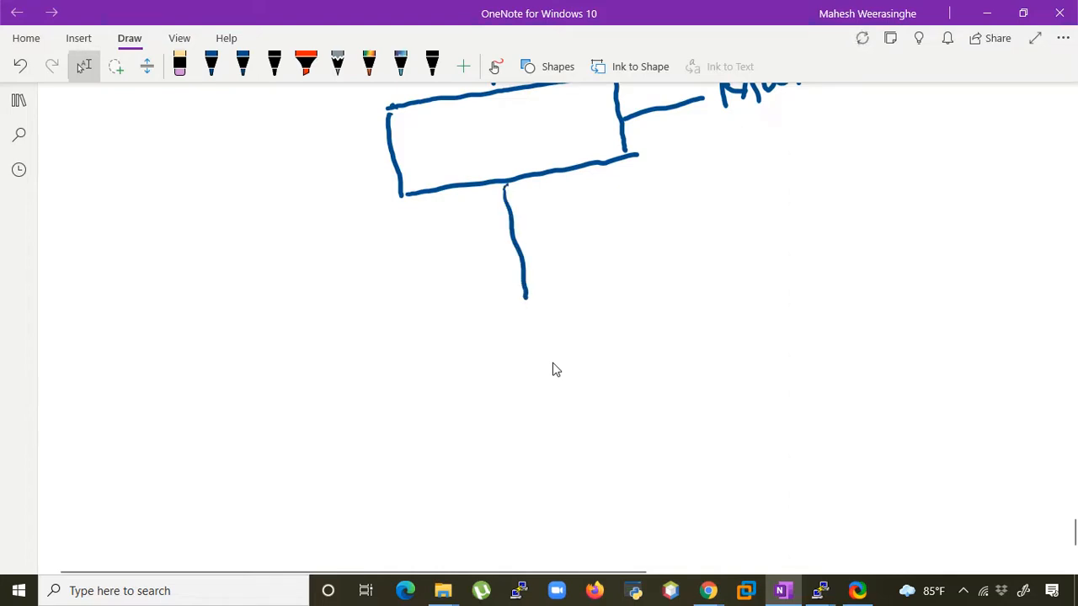
pyautogui.moveTo(543, 224)
pyautogui.mouseDown()
pyautogui.moveTo(547, 254)
pyautogui.moveTo(553, 220)
pyautogui.mouseUp()
pyautogui.moveTo(556, 226)
pyautogui.mouseDown()
pyautogui.moveTo(559, 242)
pyautogui.moveTo(576, 246)
pyautogui.moveTo(574, 224)
pyautogui.moveTo(599, 242)
pyautogui.moveTo(643, 202)
pyautogui.mouseUp()
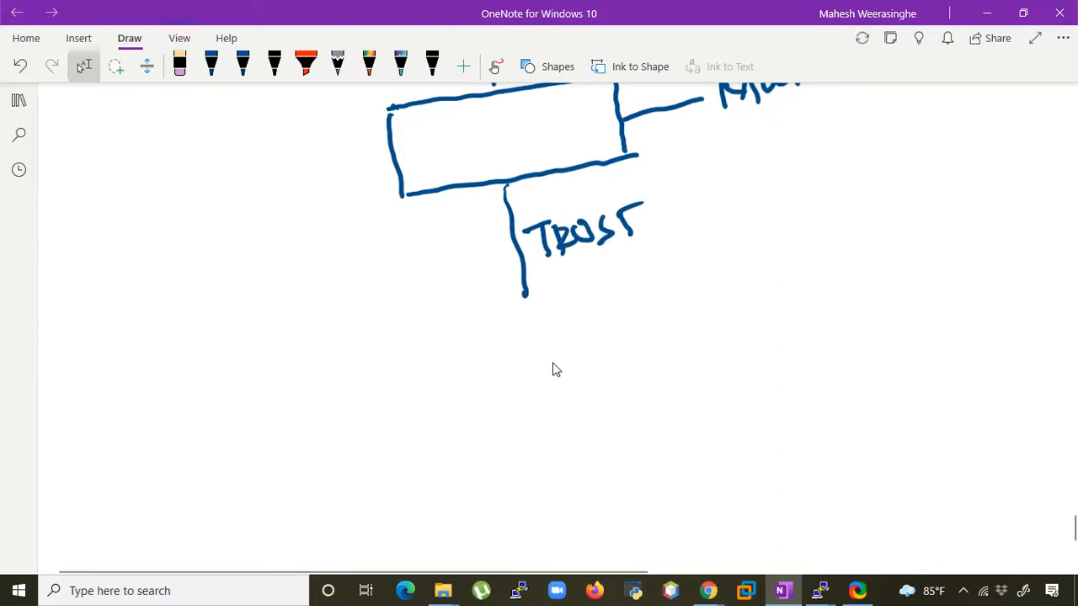
# - Draw a blue box labelled WWW below and to the left of the TRUST line
pyautogui.scroll(2, 556, 369)
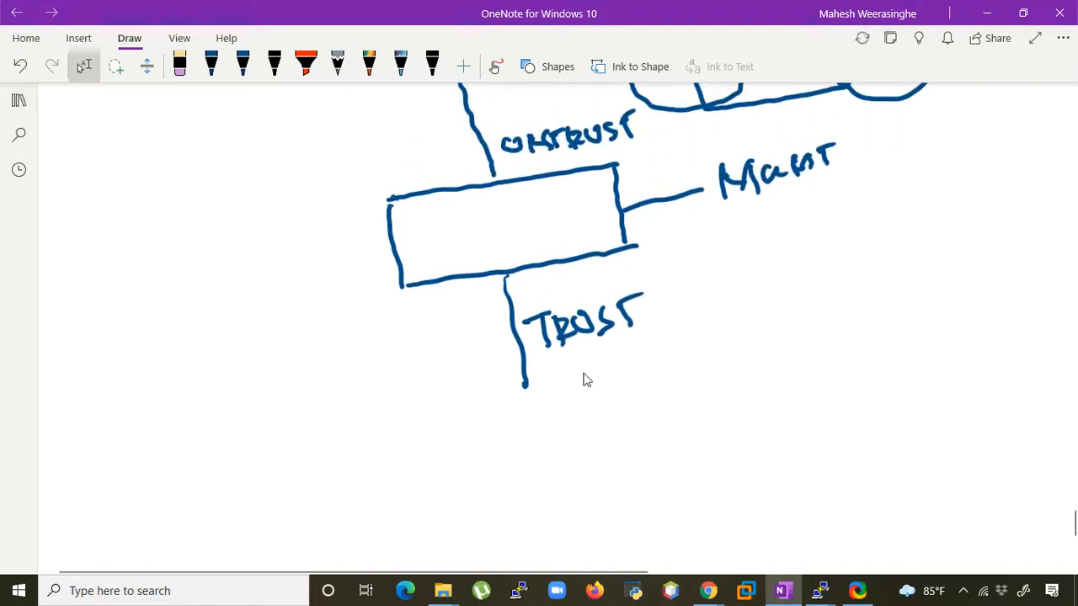
pyautogui.click(308, 423)
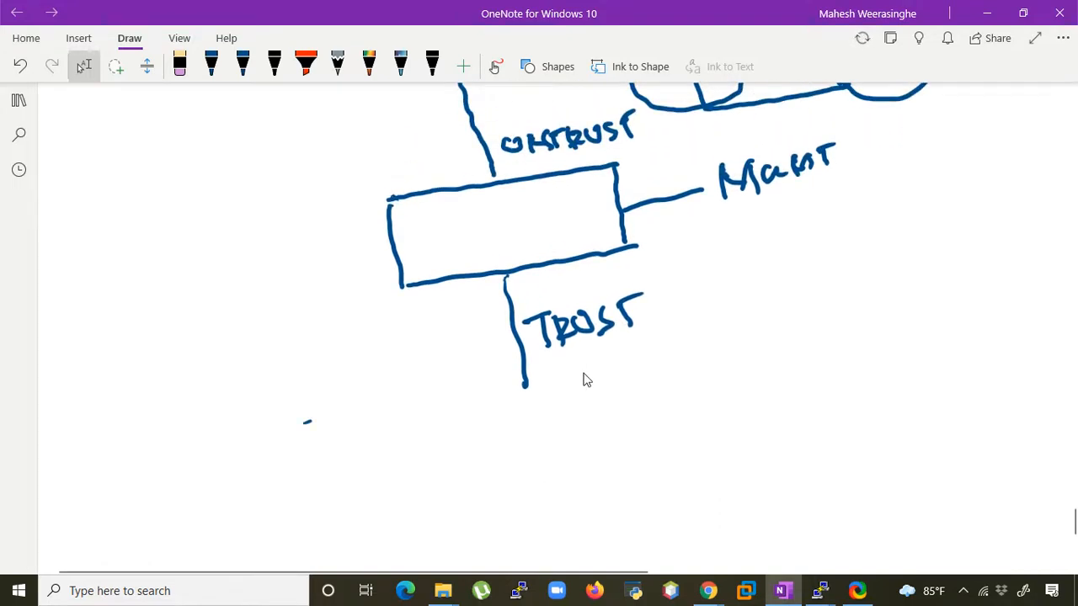
pyautogui.moveTo(271, 429); pyautogui.dragTo(428, 411)
pyautogui.moveTo(271, 430)
pyautogui.mouseDown()
pyautogui.moveTo(362, 489)
pyautogui.moveTo(421, 468)
pyautogui.mouseUp()
pyautogui.moveTo(414, 412); pyautogui.dragTo(419, 468)
pyautogui.moveTo(295, 448)
pyautogui.mouseDown()
pyautogui.moveTo(367, 446)
pyautogui.moveTo(411, 428)
pyautogui.mouseUp()
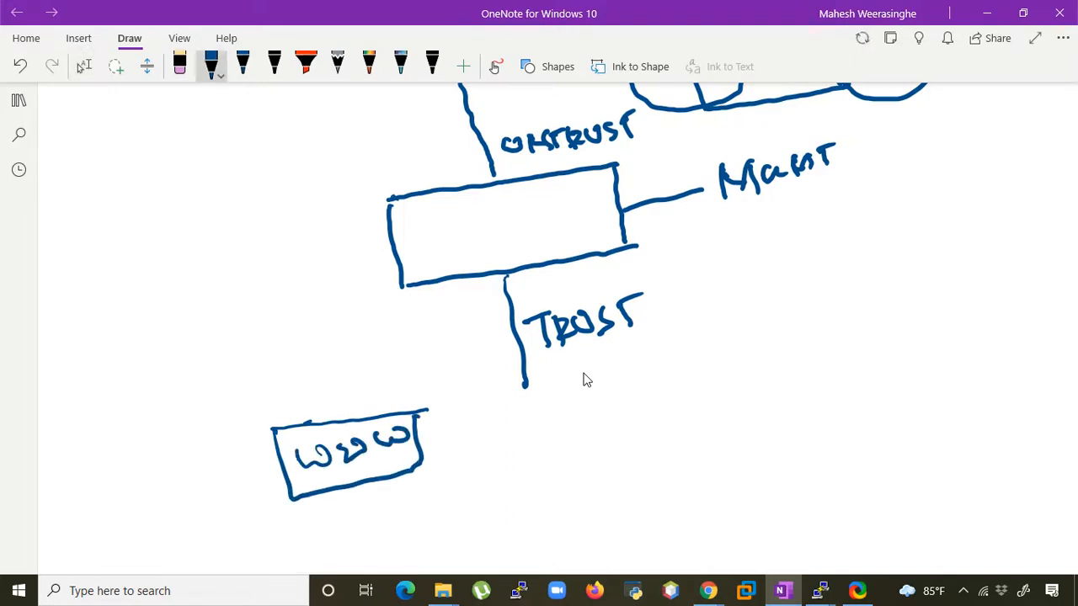
# - Draw a blue box labelled DB below and to the right of the TRUST line
pyautogui.moveTo(691, 402)
pyautogui.mouseDown()
pyautogui.moveTo(814, 391)
pyautogui.moveTo(698, 473)
pyautogui.moveTo(840, 454)
pyautogui.mouseUp()
pyautogui.moveTo(820, 397); pyautogui.dragTo(829, 451)
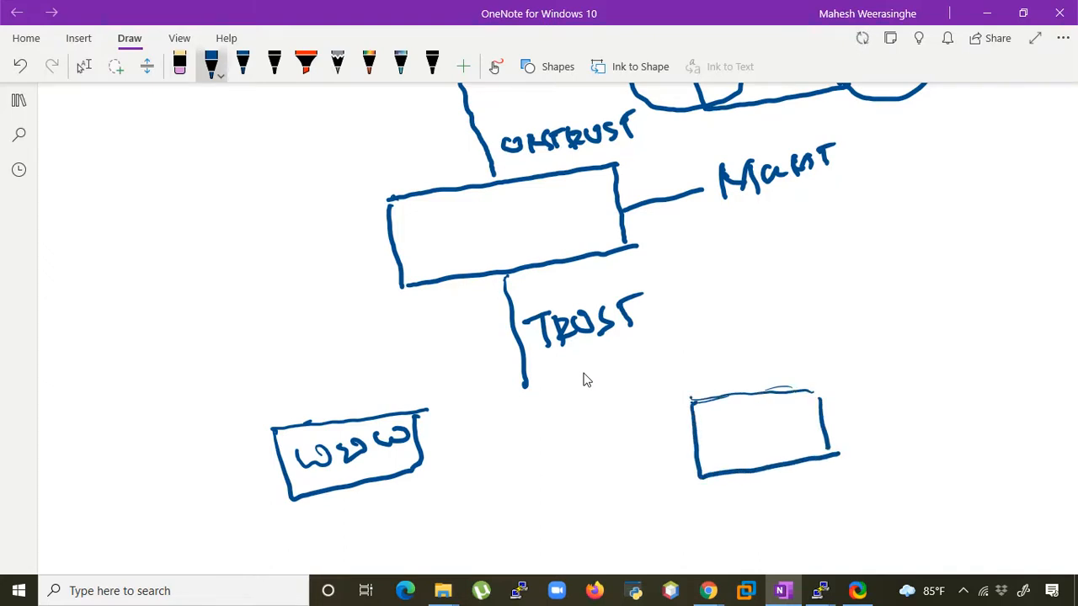
pyautogui.moveTo(717, 424); pyautogui.dragTo(721, 448)
pyautogui.moveTo(756, 421); pyautogui.dragTo(761, 460)
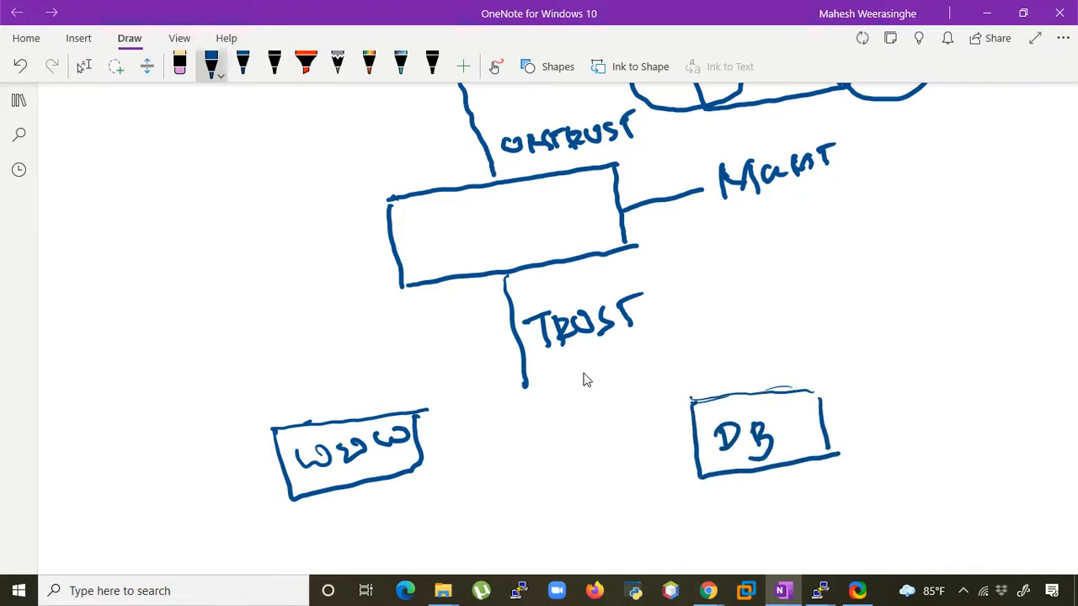
# - Draw a smaller blue box labelled DEV above and to the right of the DB box
pyautogui.moveTo(842, 267); pyautogui.dragTo(921, 254)
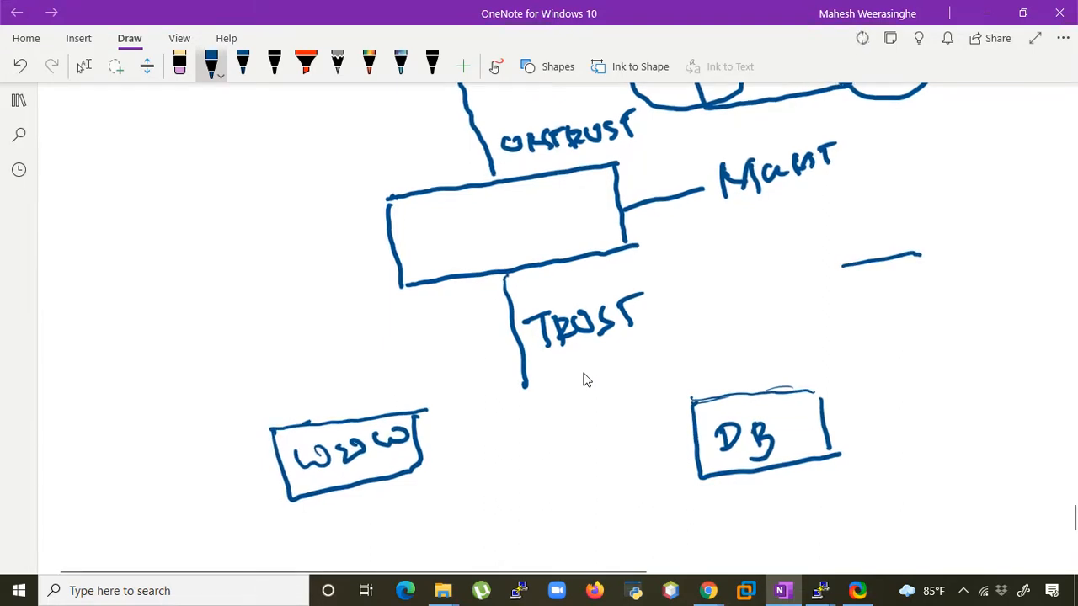
pyautogui.moveTo(842, 268)
pyautogui.mouseDown()
pyautogui.moveTo(843, 322)
pyautogui.moveTo(953, 309)
pyautogui.mouseUp()
pyautogui.moveTo(921, 255); pyautogui.dragTo(943, 308)
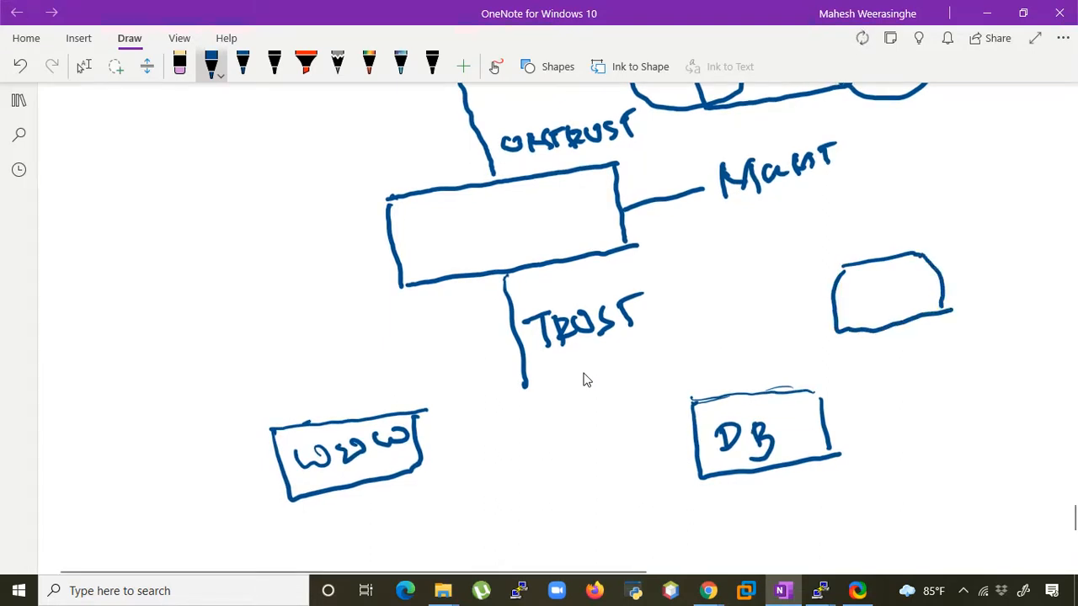
pyautogui.moveTo(864, 284)
pyautogui.mouseDown()
pyautogui.moveTo(869, 315)
pyautogui.moveTo(909, 306)
pyautogui.moveTo(903, 280)
pyautogui.mouseUp()
pyautogui.moveTo(891, 300); pyautogui.dragTo(926, 276)
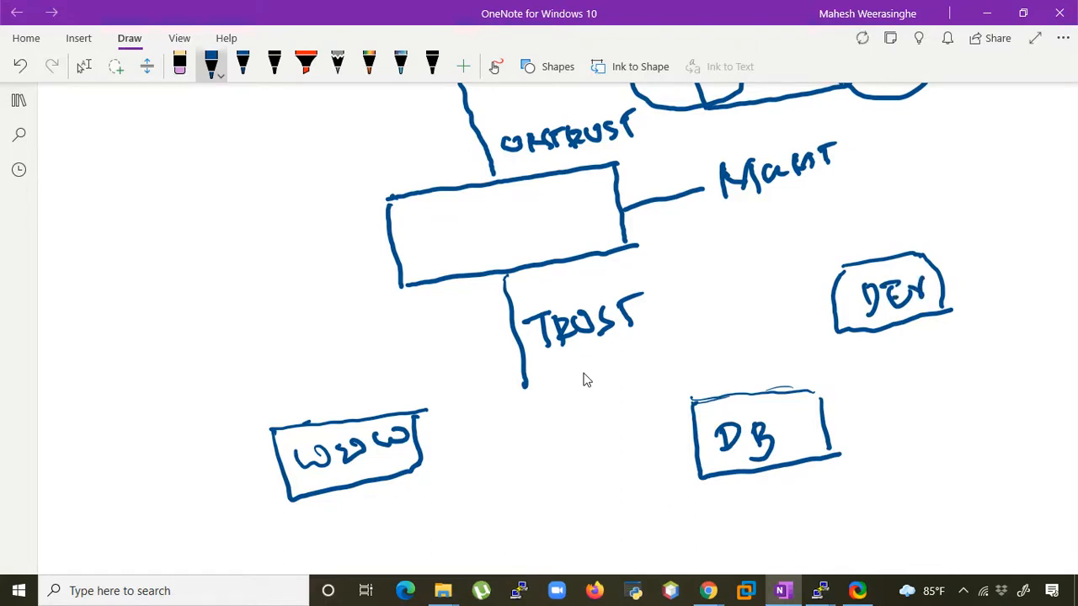
# - Draw a rounded blue box labelled FS above and to the left of the WWW box
pyautogui.moveTo(202, 293)
pyautogui.mouseDown()
pyautogui.moveTo(177, 297)
pyautogui.moveTo(139, 367)
pyautogui.moveTo(233, 354)
pyautogui.mouseUp()
pyautogui.moveTo(202, 292)
pyautogui.mouseDown()
pyautogui.moveTo(243, 337)
pyautogui.moveTo(234, 354)
pyautogui.mouseUp()
pyautogui.moveTo(164, 334)
pyautogui.mouseDown()
pyautogui.moveTo(167, 356)
pyautogui.moveTo(173, 329)
pyautogui.mouseUp()
pyautogui.moveTo(157, 343)
pyautogui.mouseDown()
pyautogui.moveTo(180, 335)
pyautogui.moveTo(185, 357)
pyautogui.mouseUp()
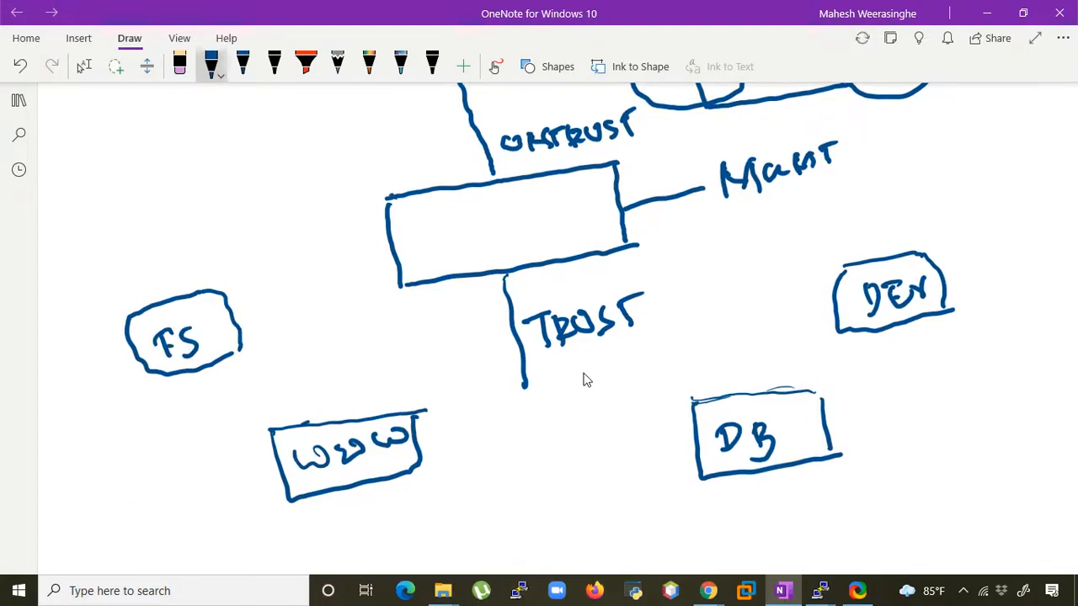
pyautogui.moveTo(299, 364); pyautogui.dragTo(299, 372)
pyautogui.scroll(10, 587, 380)
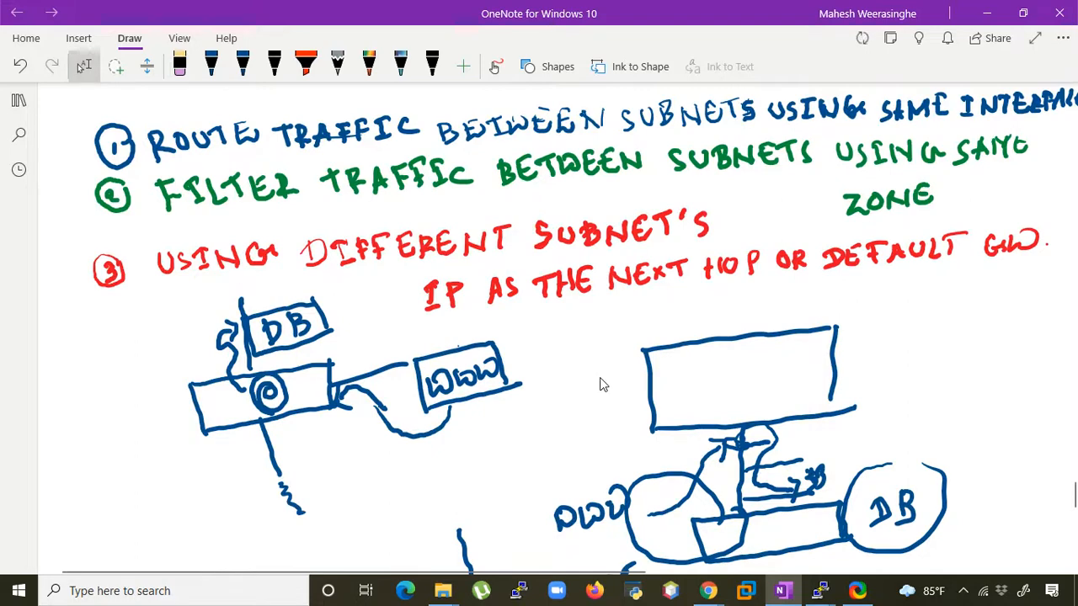
pyautogui.scroll(-10, 616, 388)
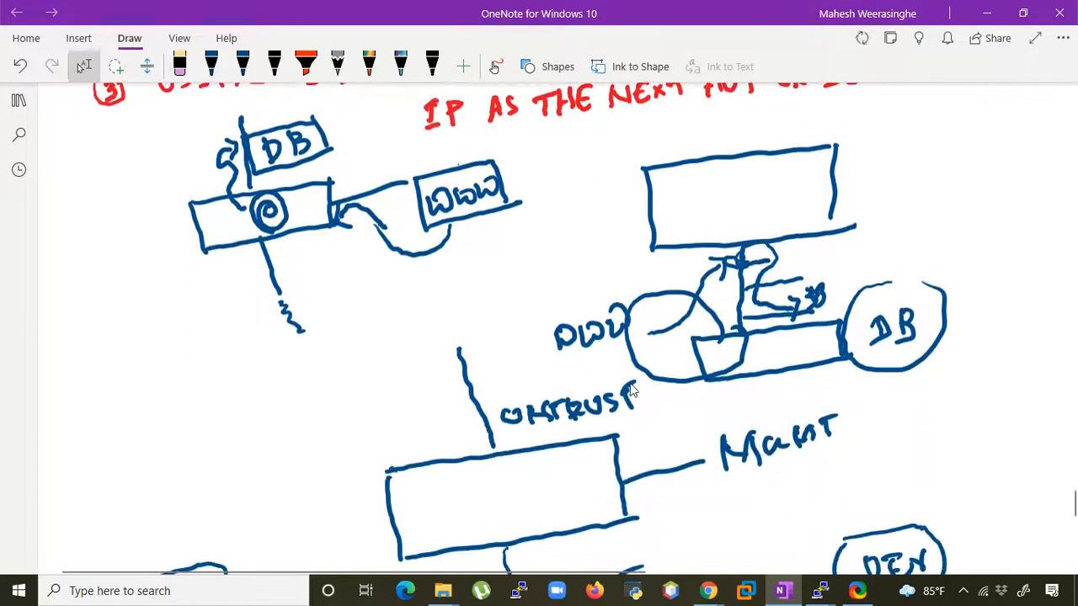
pyautogui.scroll(8, 663, 392)
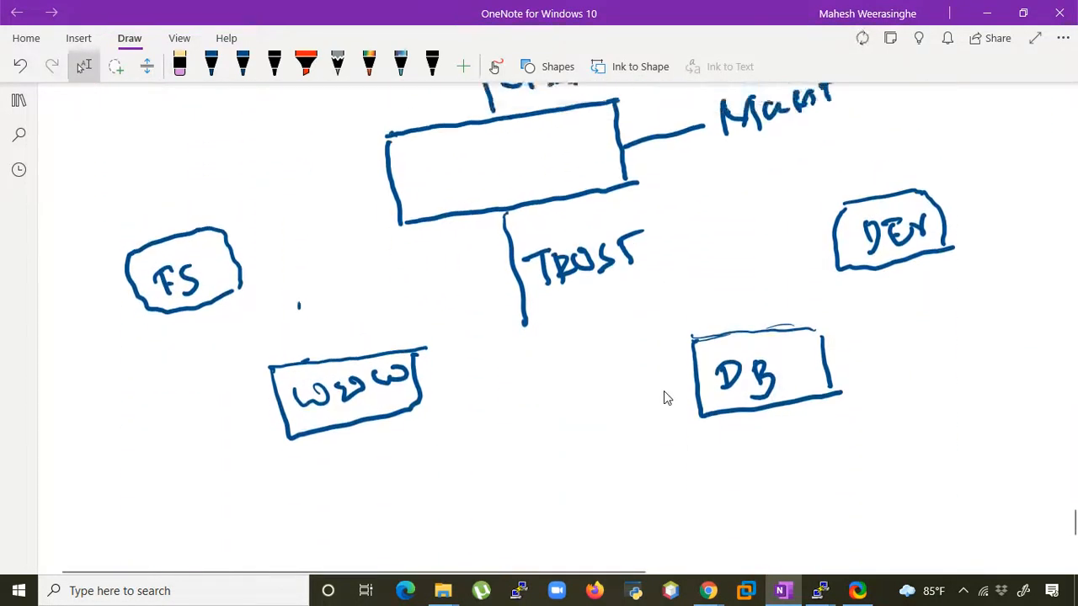
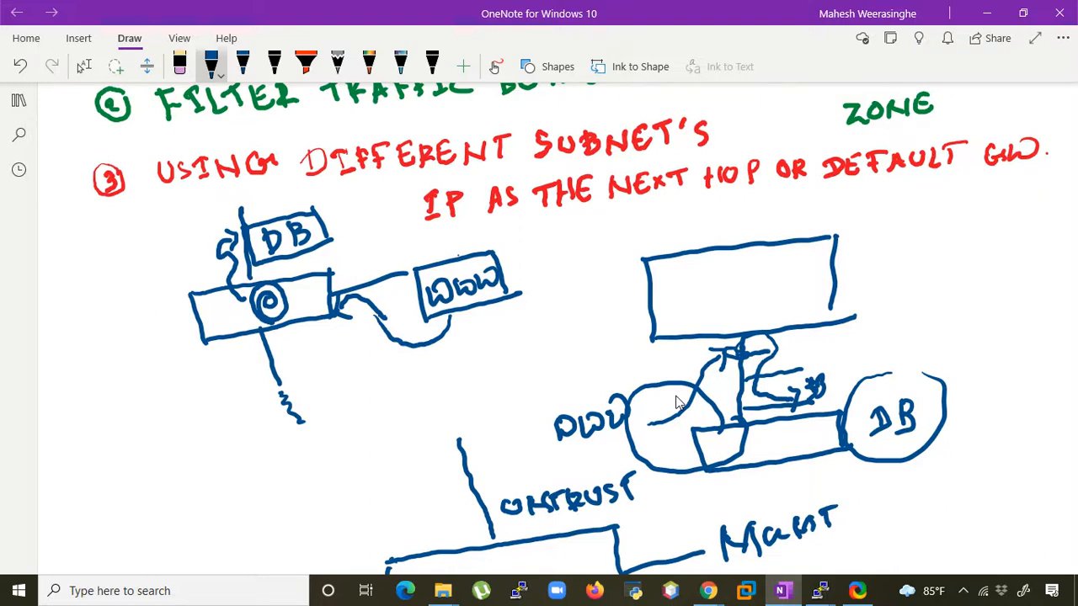
# - Draw blue arrows from the FS box and the WWW box to the firewall's TRUST interface
pyautogui.scroll(-10, 677, 403)
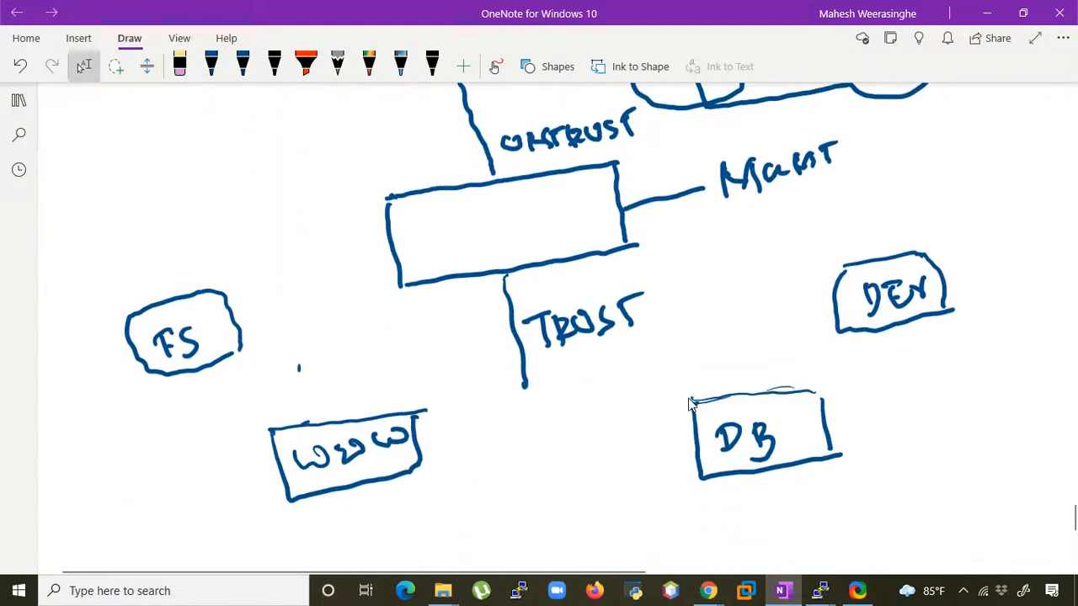
pyautogui.scroll(2, 692, 405)
pyautogui.scroll(2, 693, 404)
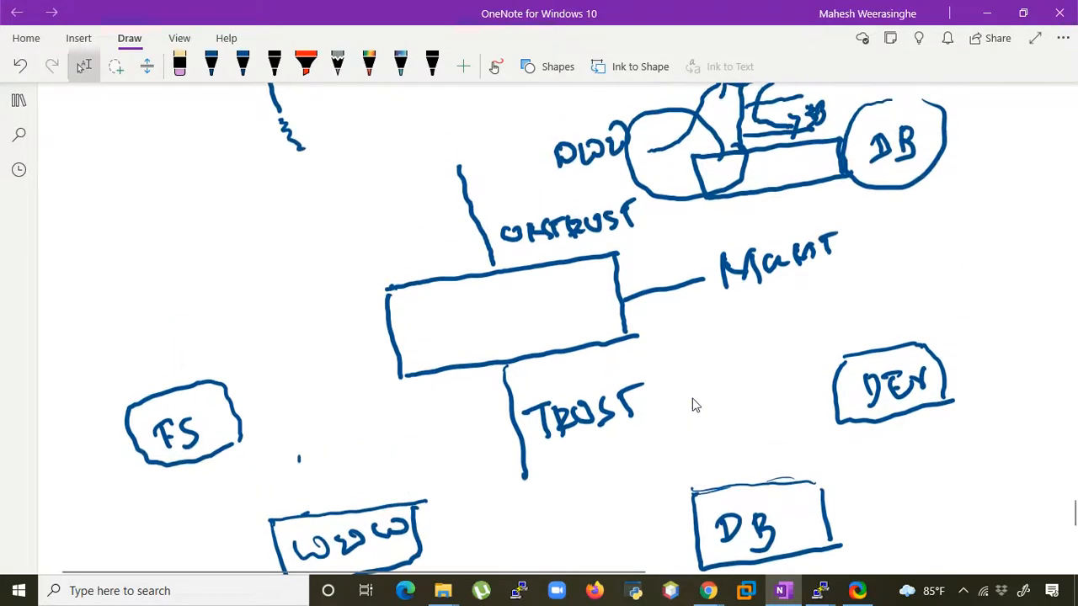
pyautogui.scroll(-1, 698, 406)
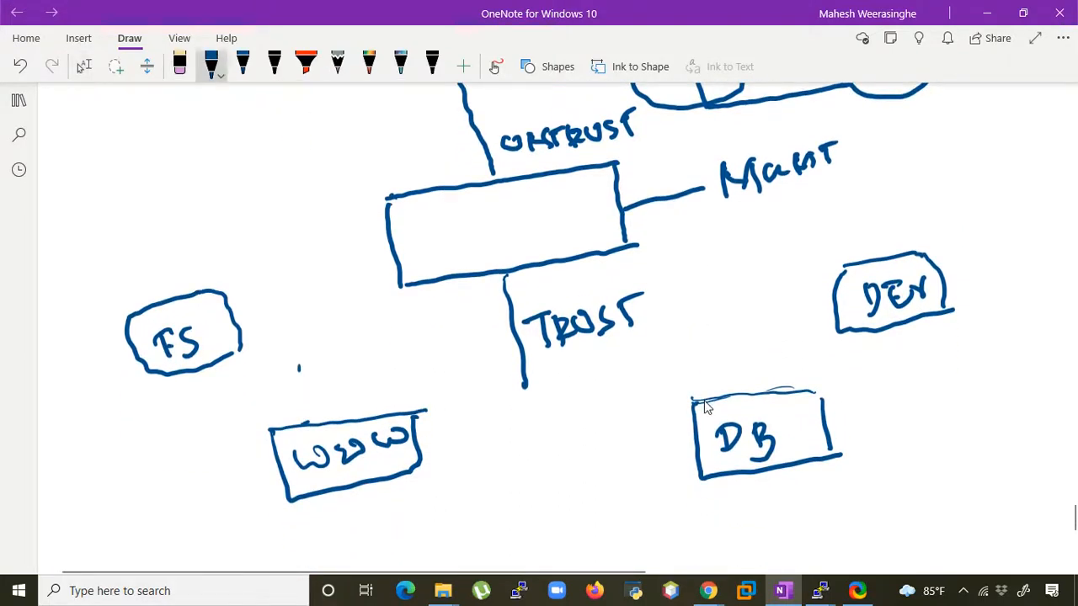
pyautogui.click(474, 359)
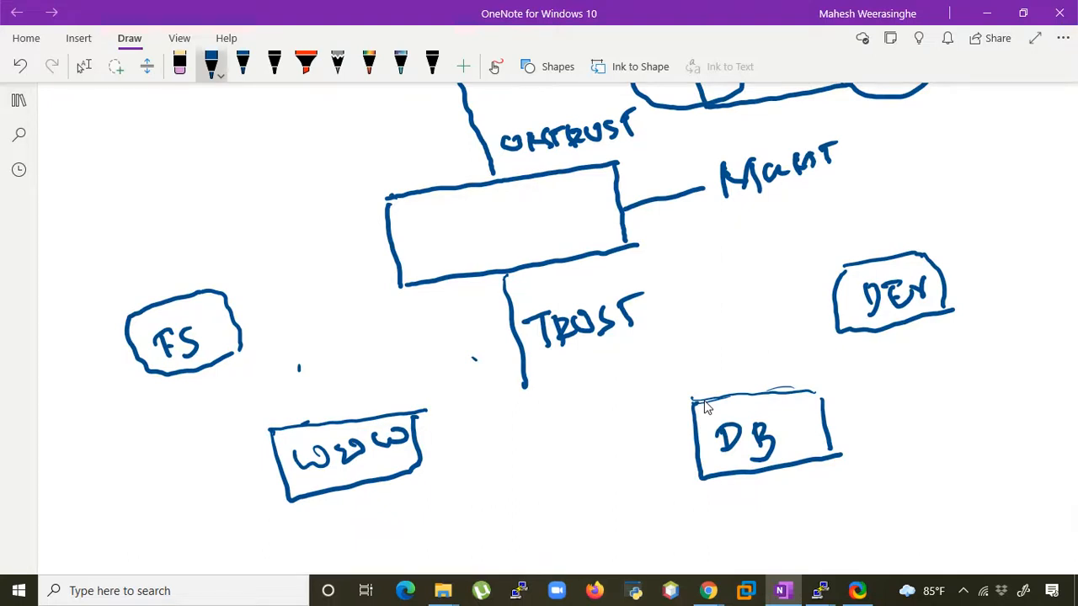
pyautogui.moveTo(250, 341)
pyautogui.mouseDown()
pyautogui.moveTo(471, 294)
pyautogui.moveTo(462, 323)
pyautogui.mouseUp()
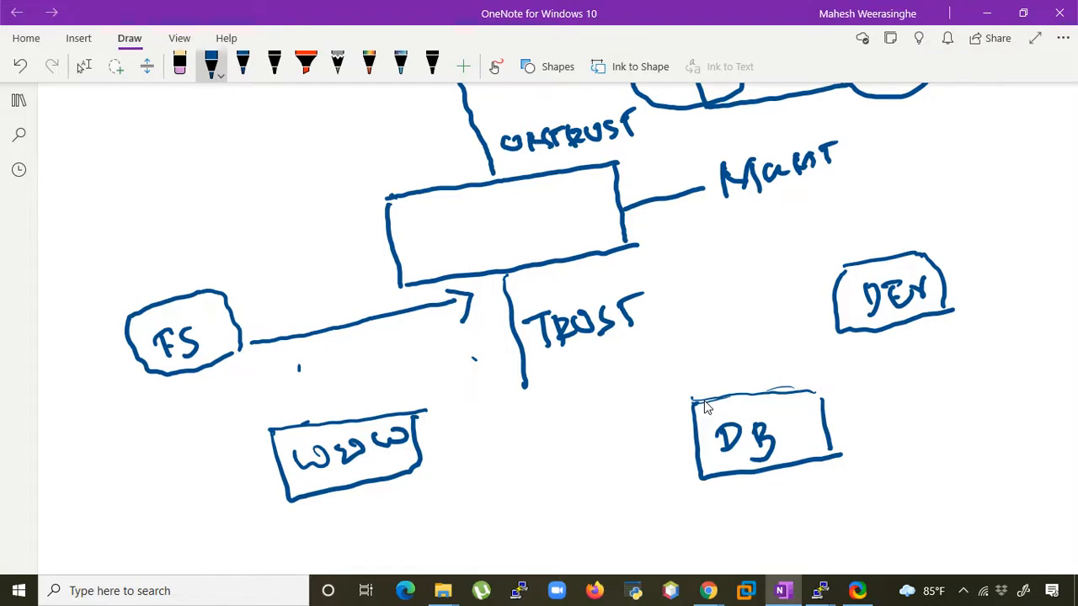
pyautogui.moveTo(434, 390)
pyautogui.mouseDown()
pyautogui.moveTo(494, 311)
pyautogui.moveTo(497, 339)
pyautogui.mouseUp()
# - Draw blue arrows from the DEV box and the DB box to the firewall's TRUST interface
pyautogui.moveTo(602, 281); pyautogui.dragTo(807, 301)
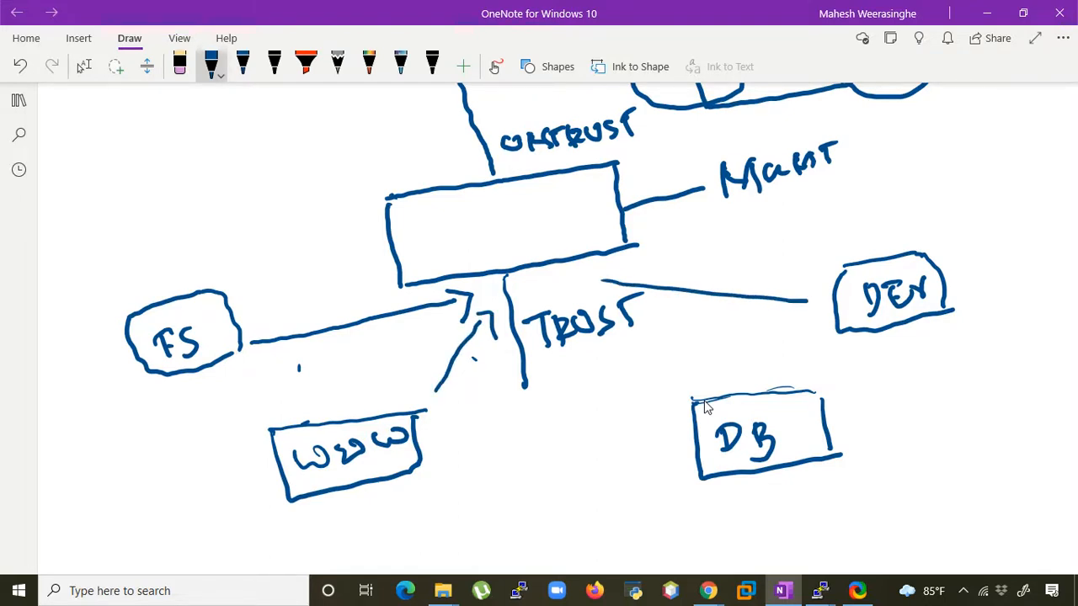
pyautogui.moveTo(606, 262); pyautogui.dragTo(602, 295)
pyautogui.moveTo(562, 367); pyautogui.dragTo(673, 408)
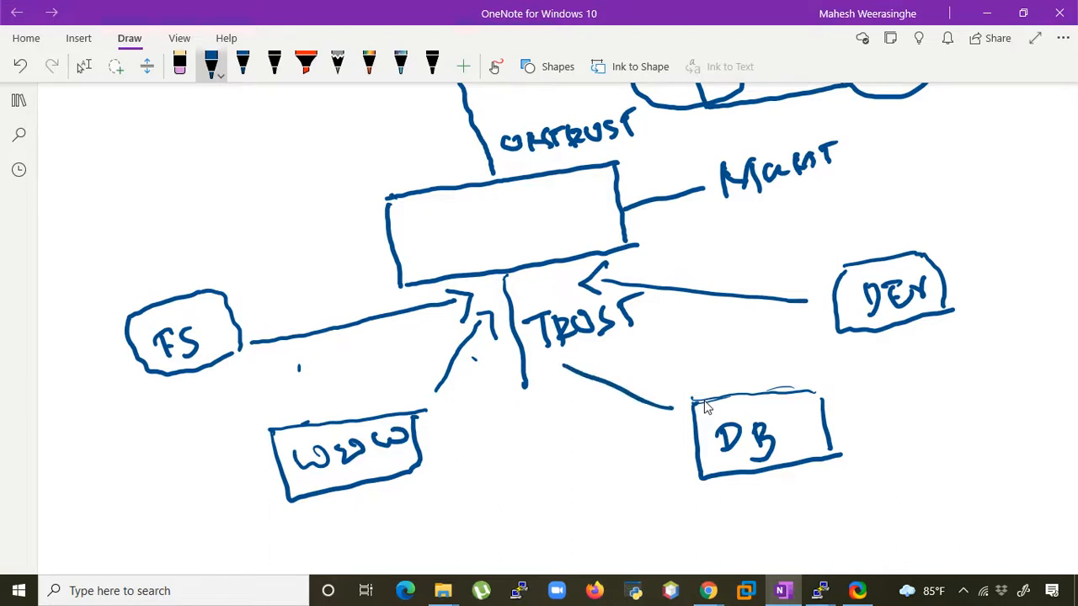
pyautogui.moveTo(571, 344); pyautogui.dragTo(558, 398)
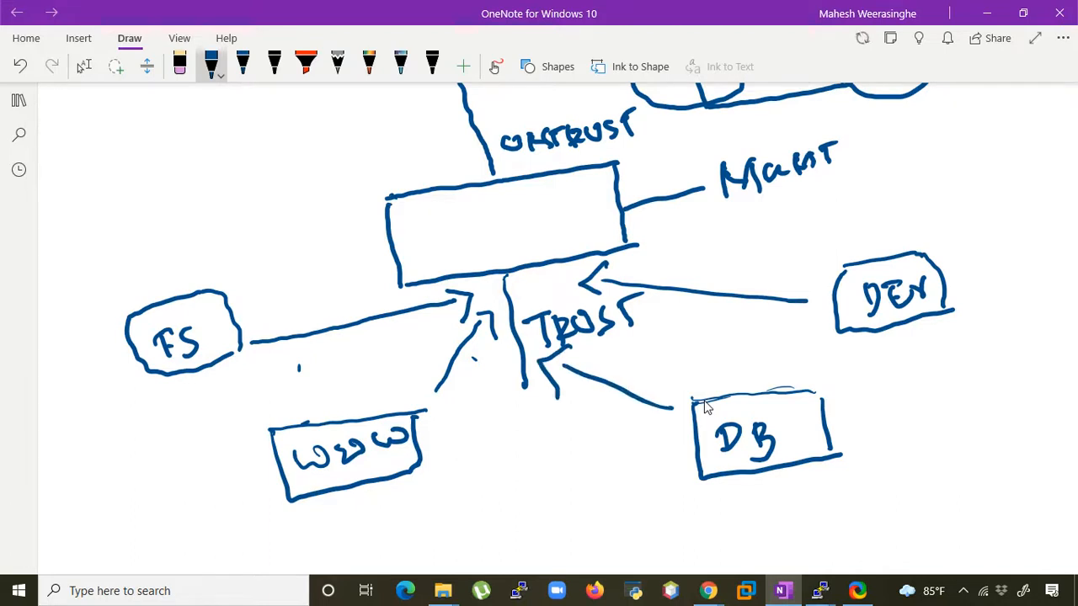
# - Draw curved traffic paths through the TRUST interface, one from WWW to DB and one from FS to DEV
pyautogui.scroll(6, 707, 408)
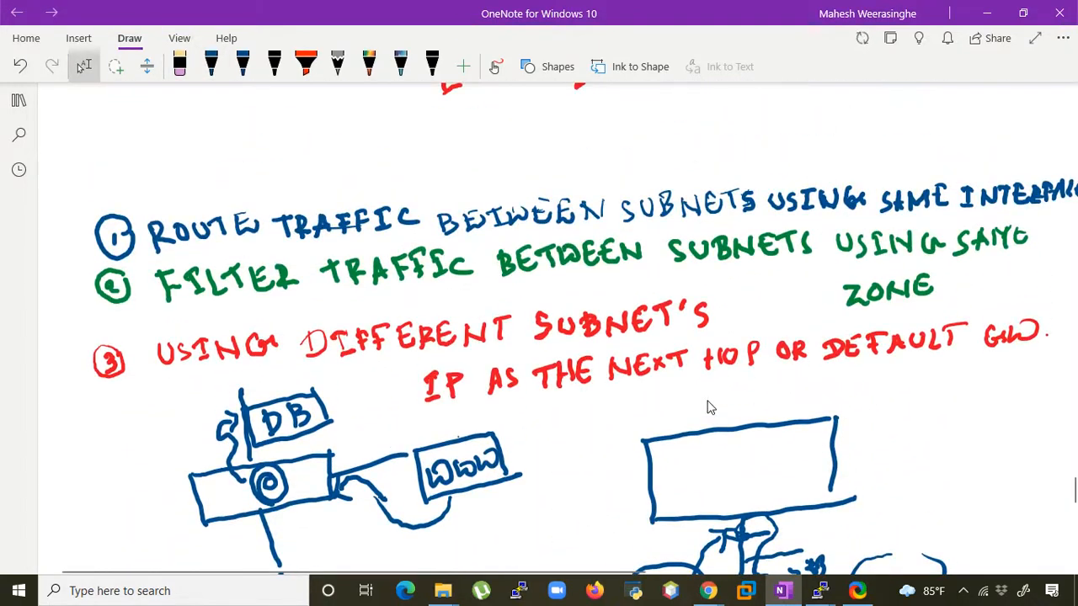
pyautogui.scroll(-1, 716, 412)
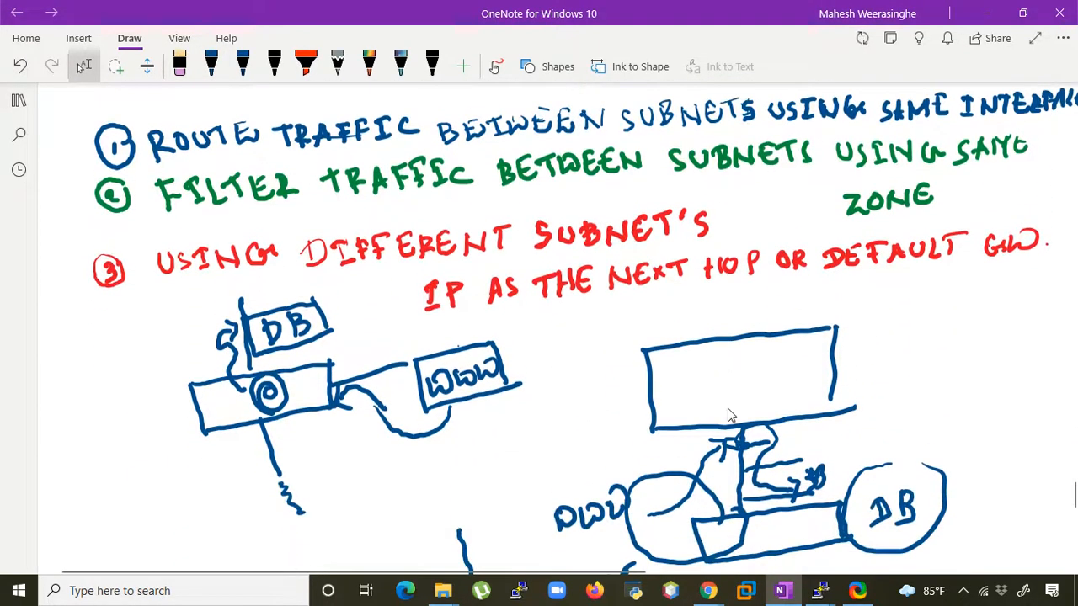
pyautogui.scroll(1, 729, 414)
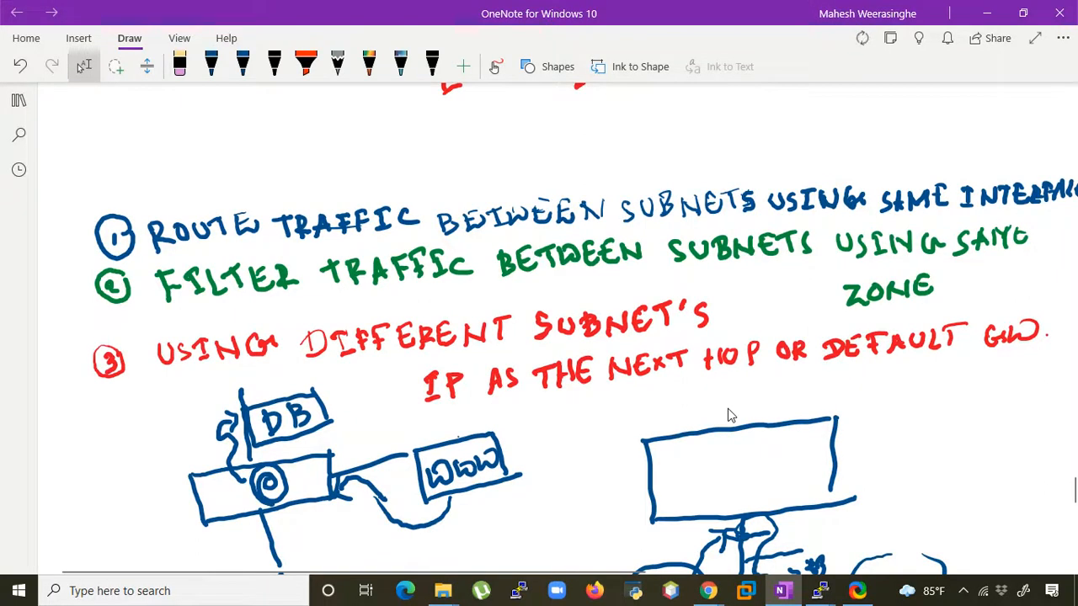
pyautogui.scroll(-3, 760, 428)
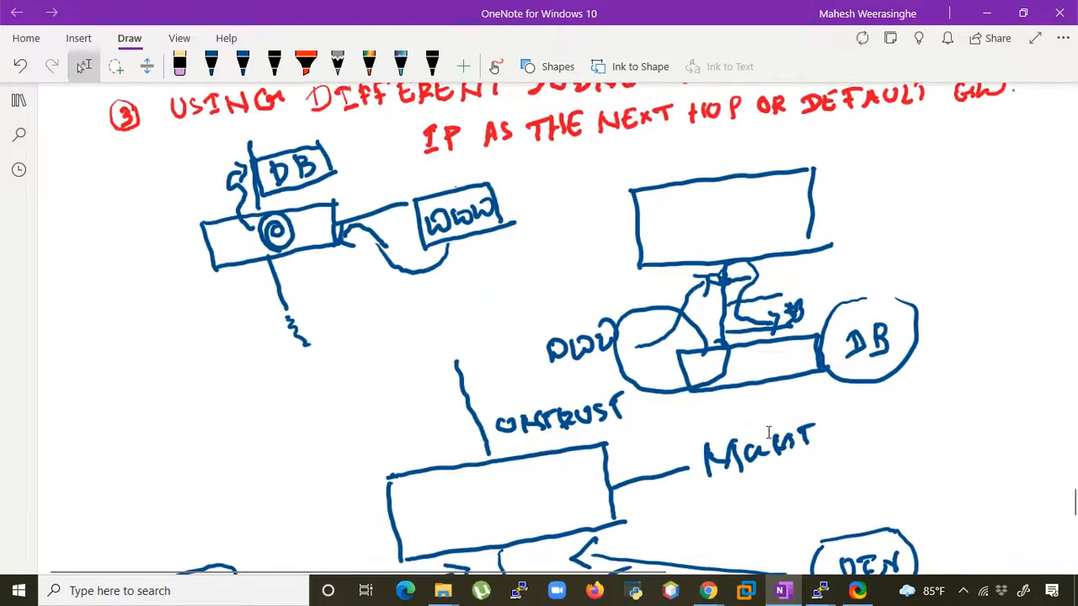
pyautogui.scroll(-4, 768, 432)
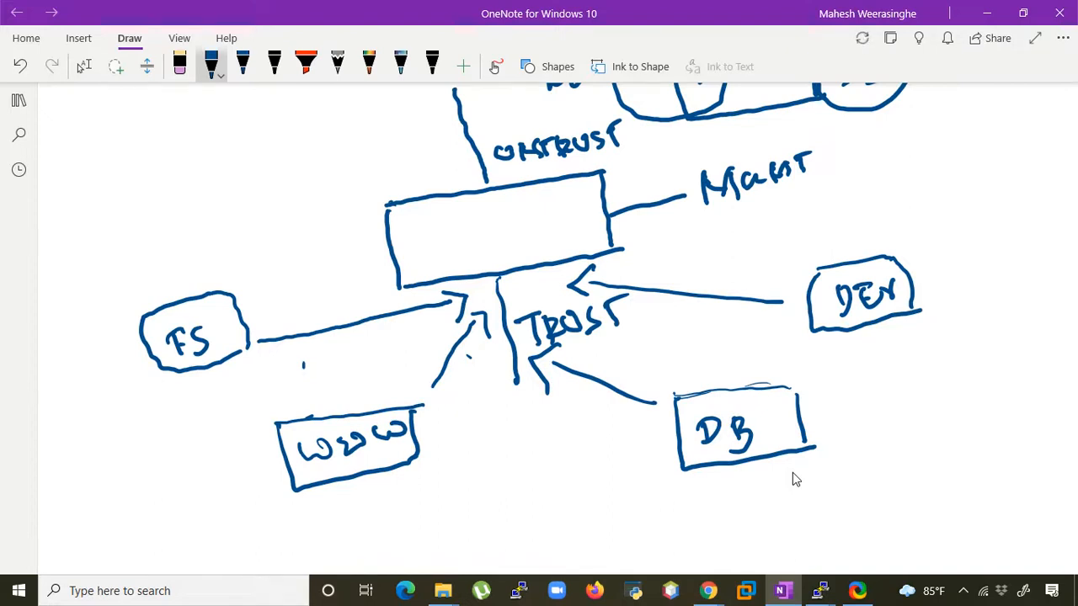
pyautogui.moveTo(345, 404)
pyautogui.mouseDown()
pyautogui.moveTo(354, 367)
pyautogui.moveTo(411, 312)
pyautogui.moveTo(491, 280)
pyautogui.moveTo(493, 300)
pyautogui.mouseUp()
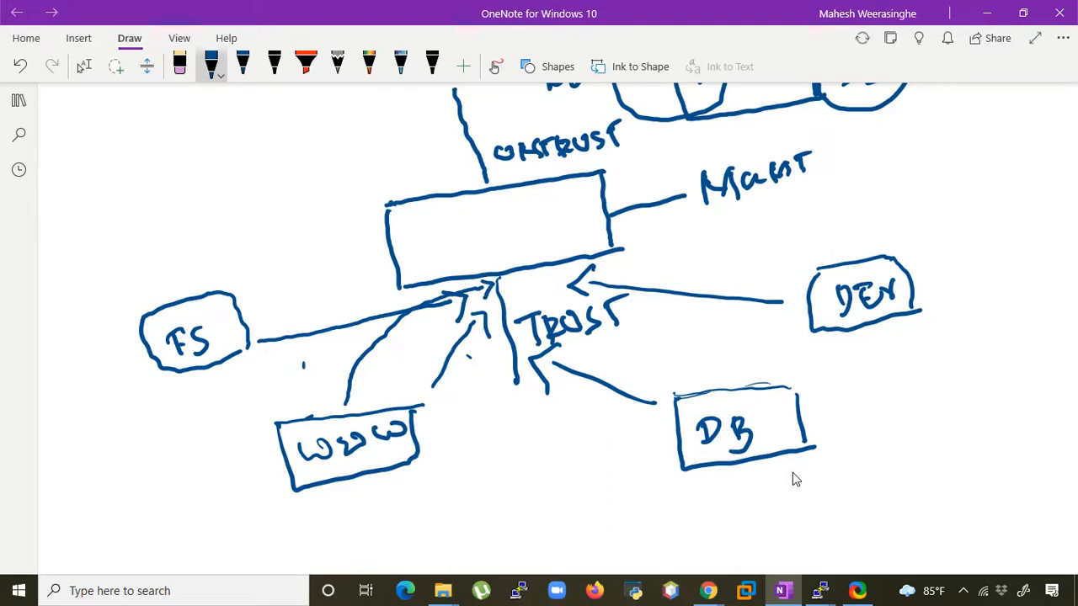
pyautogui.moveTo(582, 290)
pyautogui.mouseDown()
pyautogui.moveTo(670, 329)
pyautogui.moveTo(705, 379)
pyautogui.moveTo(716, 356)
pyautogui.mouseUp()
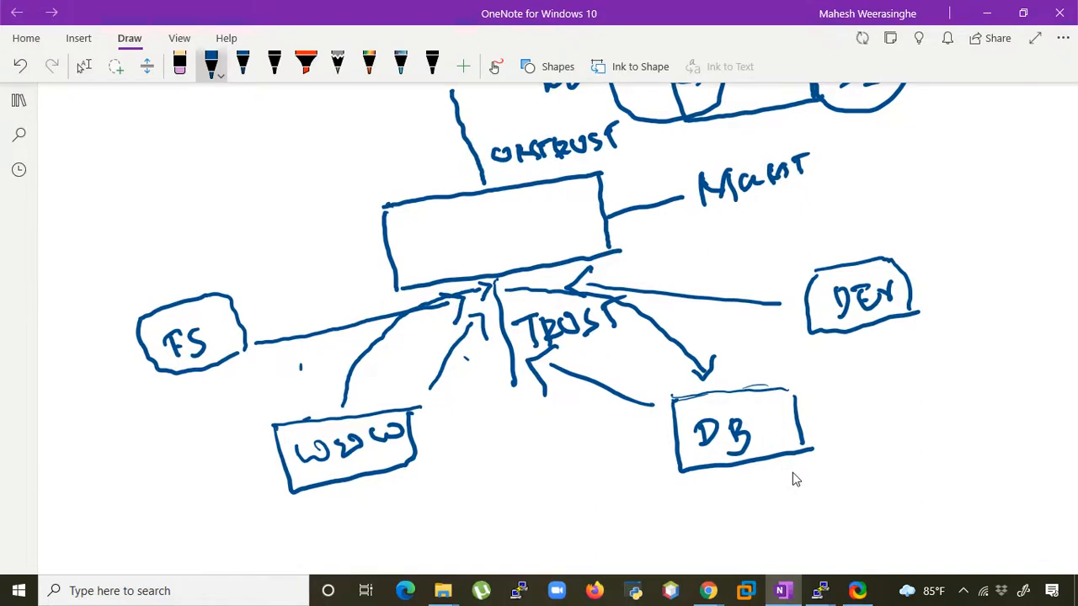
pyautogui.moveTo(261, 317)
pyautogui.mouseDown()
pyautogui.moveTo(320, 289)
pyautogui.moveTo(485, 263)
pyautogui.mouseUp()
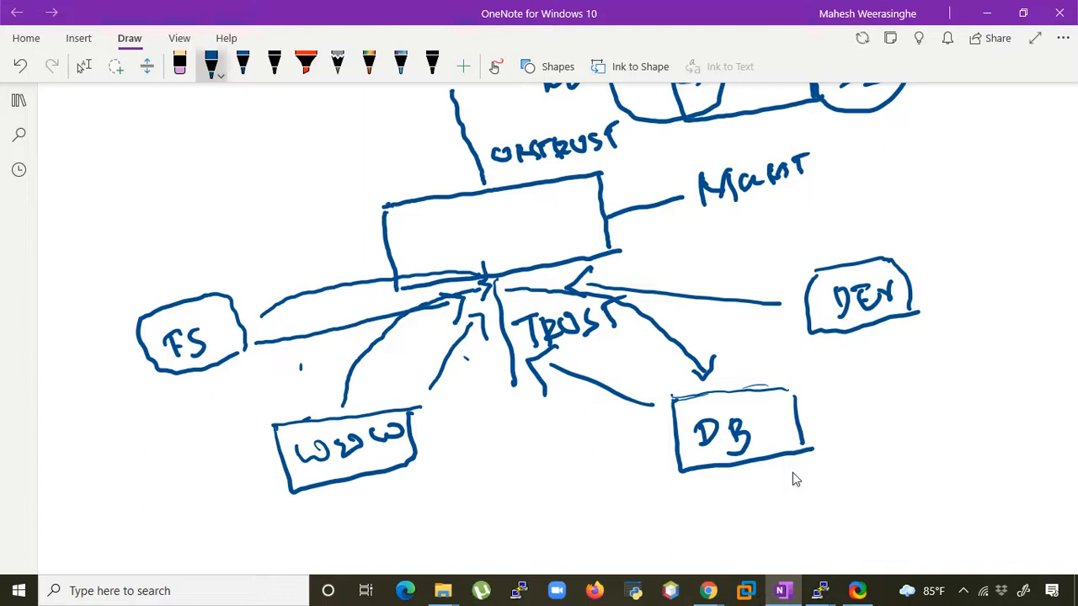
pyautogui.moveTo(515, 281)
pyautogui.mouseDown()
pyautogui.moveTo(540, 272)
pyautogui.moveTo(766, 267)
pyautogui.moveTo(755, 278)
pyautogui.mouseUp()
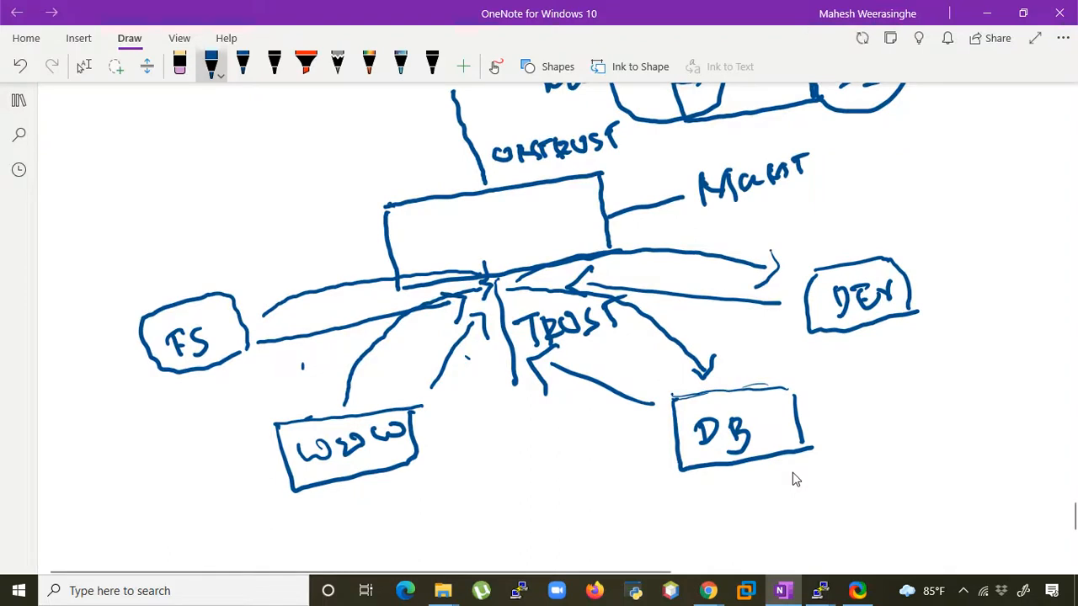
# - Draw a blue loop around the TRUST interface, enclosing the arrowheads and the TRUST label below the firewall box
pyautogui.scroll(10, 792, 473)
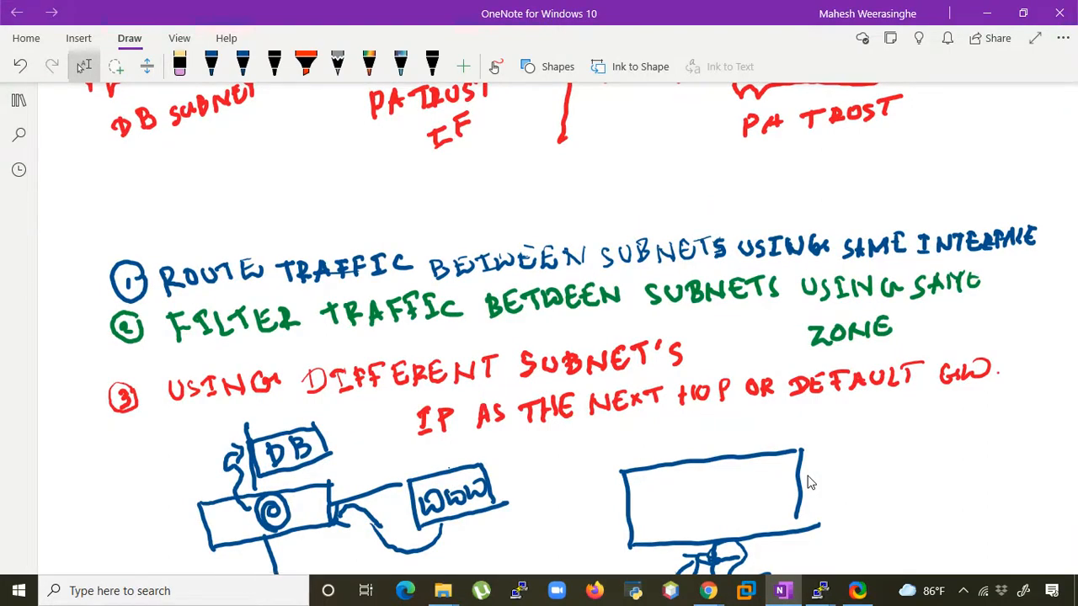
pyautogui.scroll(-7, 808, 482)
pyautogui.scroll(2, 822, 486)
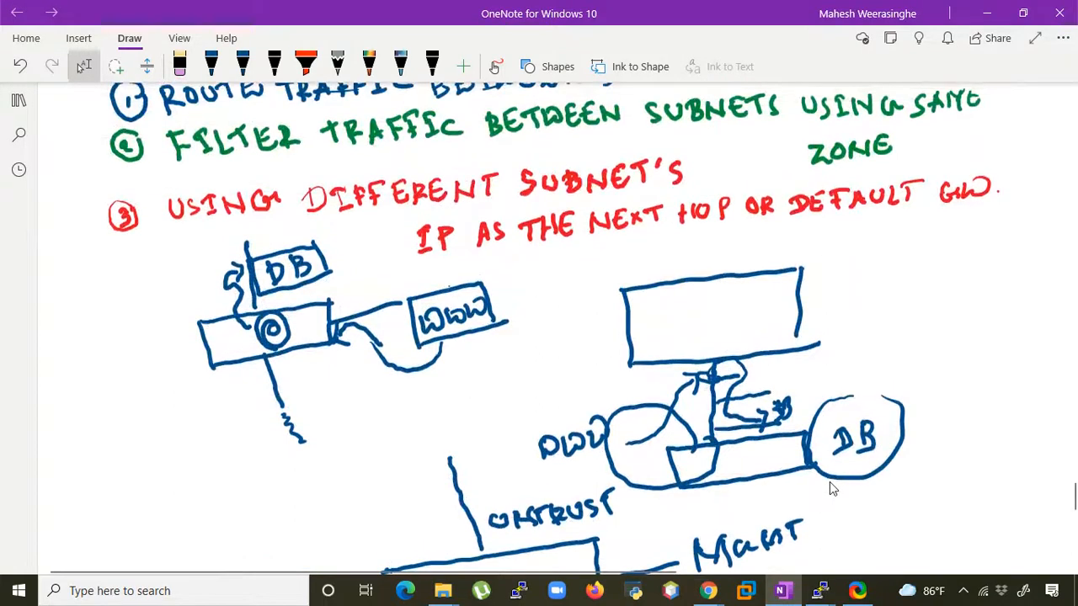
pyautogui.scroll(2, 829, 482)
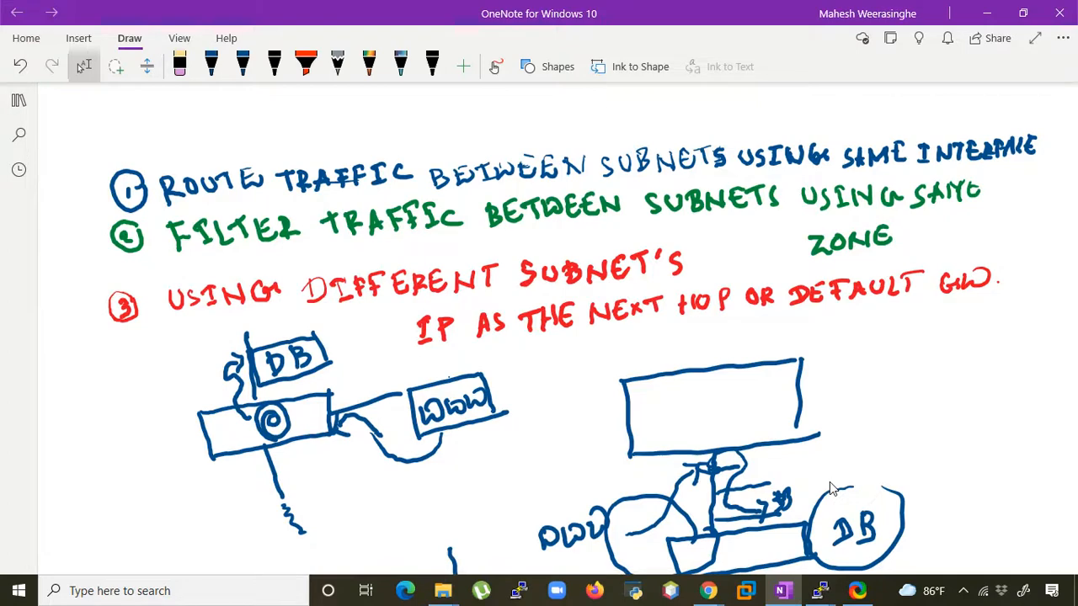
pyautogui.hscroll(1, 829, 482)
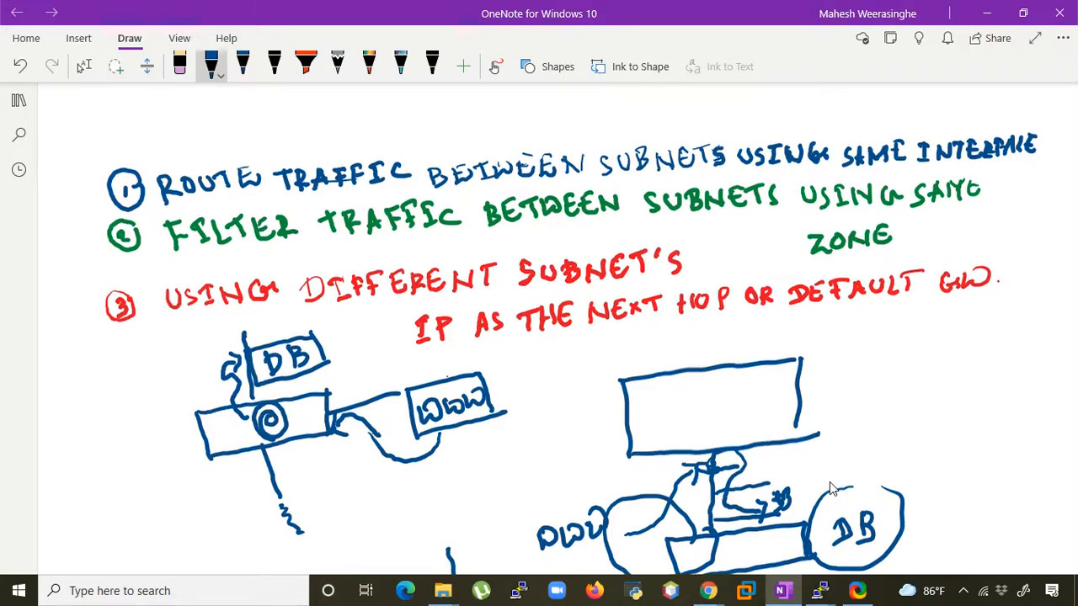
pyautogui.scroll(-10, 831, 489)
pyautogui.scroll(-2, 836, 490)
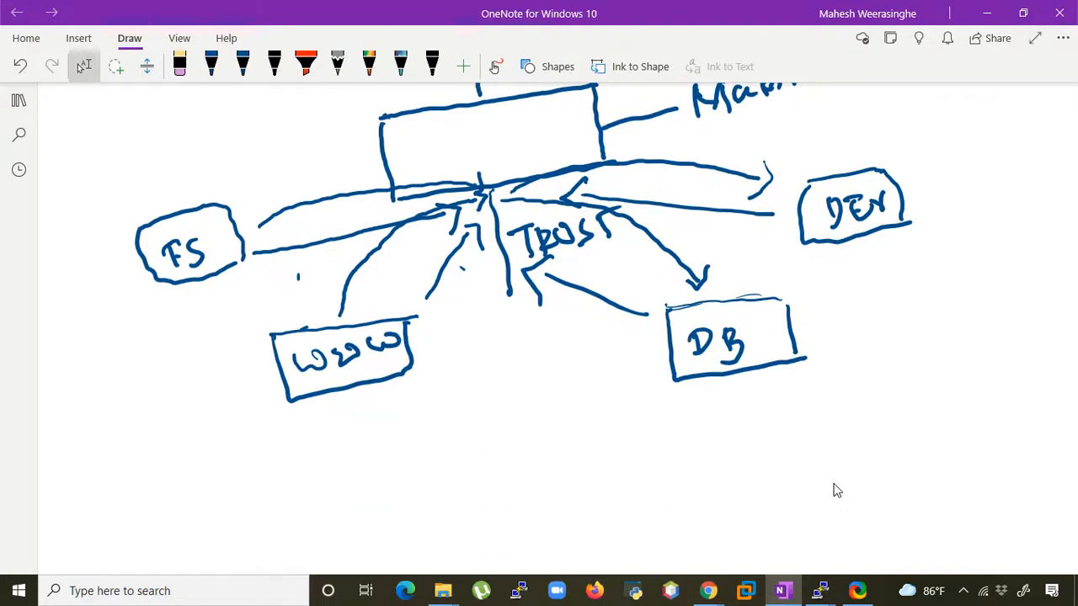
pyautogui.moveTo(537, 143)
pyautogui.mouseDown()
pyautogui.moveTo(441, 174)
pyautogui.moveTo(454, 250)
pyautogui.moveTo(506, 249)
pyautogui.mouseUp()
pyautogui.scroll(1, 836, 491)
pyautogui.scroll(1, 836, 490)
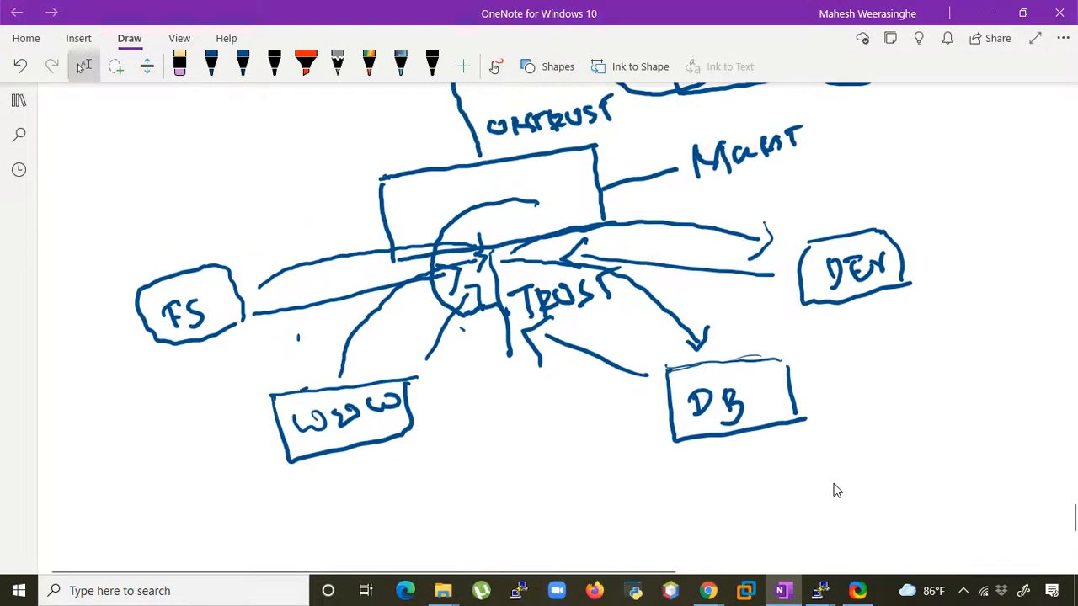
pyautogui.scroll(1, 836, 490)
pyautogui.moveTo(502, 325); pyautogui.dragTo(606, 295)
pyautogui.scroll(-2, 836, 490)
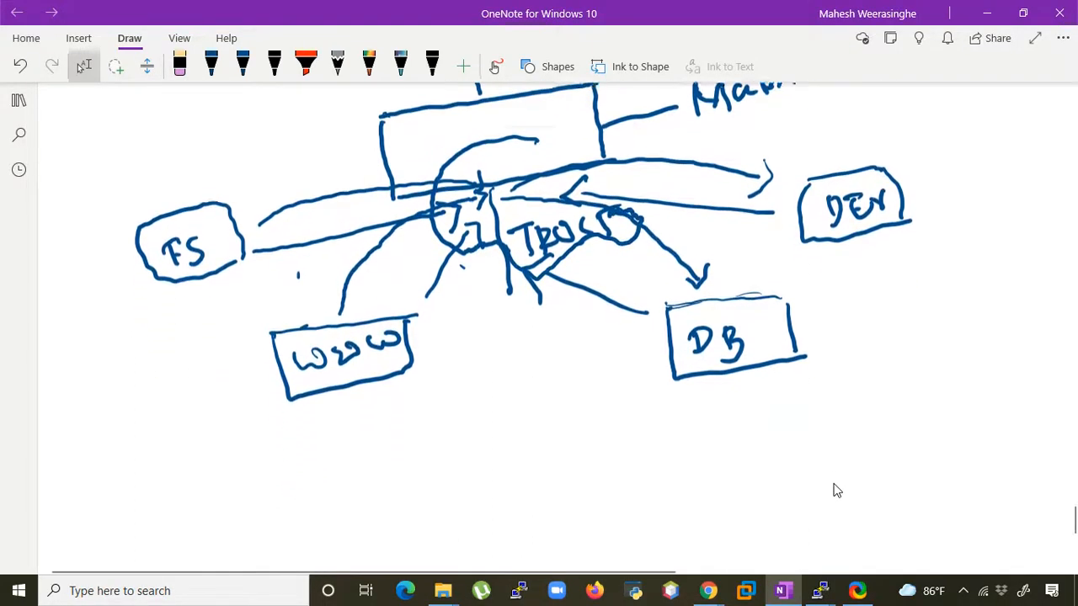
pyautogui.scroll(2, 863, 492)
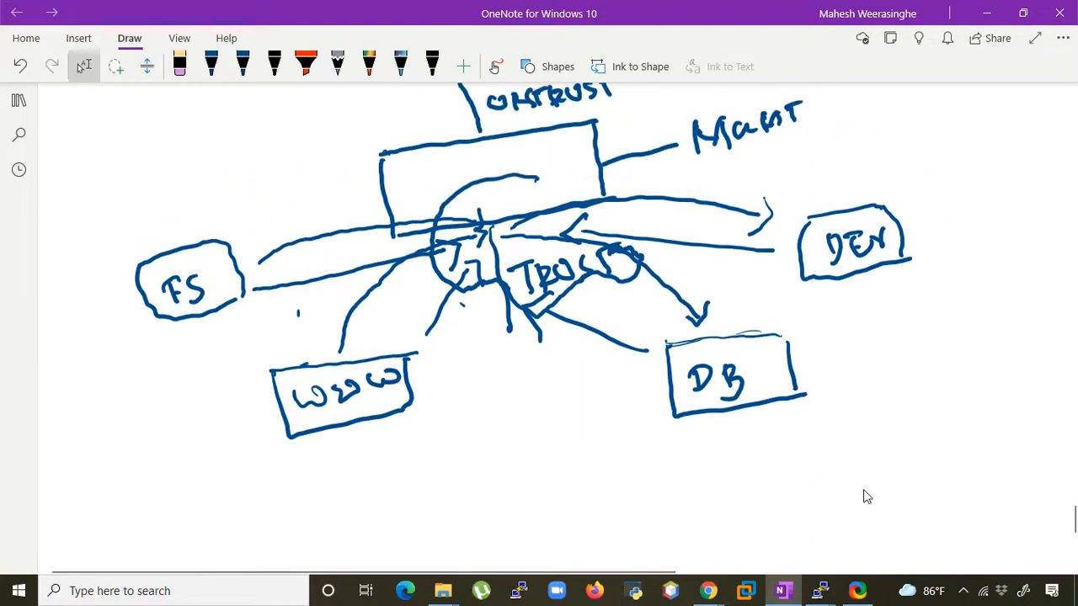
pyautogui.moveTo(539, 178)
pyautogui.mouseDown()
pyautogui.moveTo(557, 180)
pyautogui.moveTo(621, 237)
pyautogui.moveTo(625, 266)
pyautogui.mouseUp()
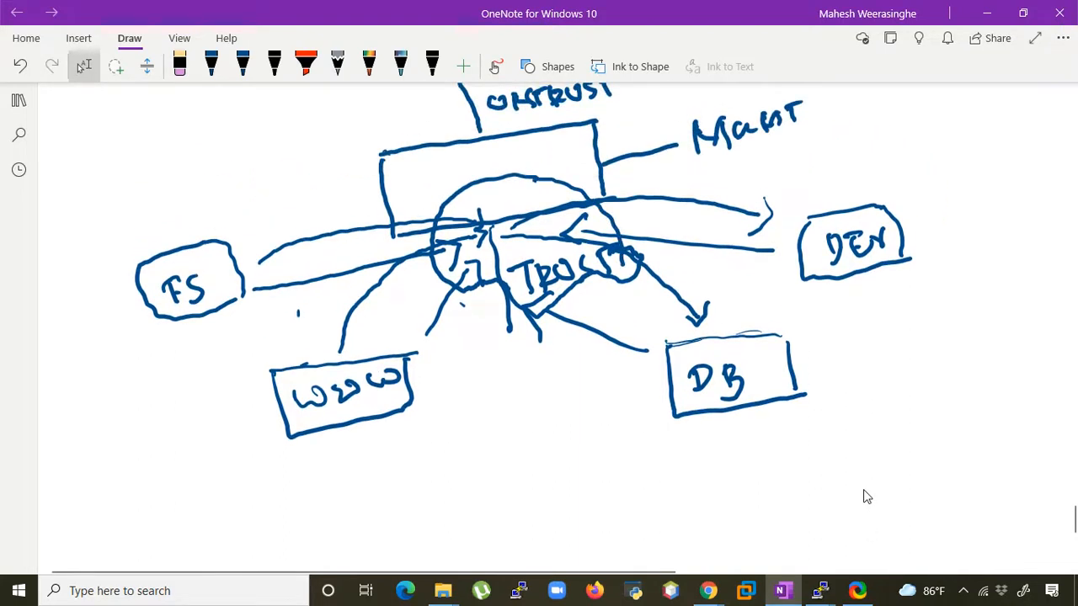
# - Add blue check marks at the WWW, FS, DB and DEV boxes and at the TRUST label
pyautogui.moveTo(242, 406); pyautogui.dragTo(273, 378)
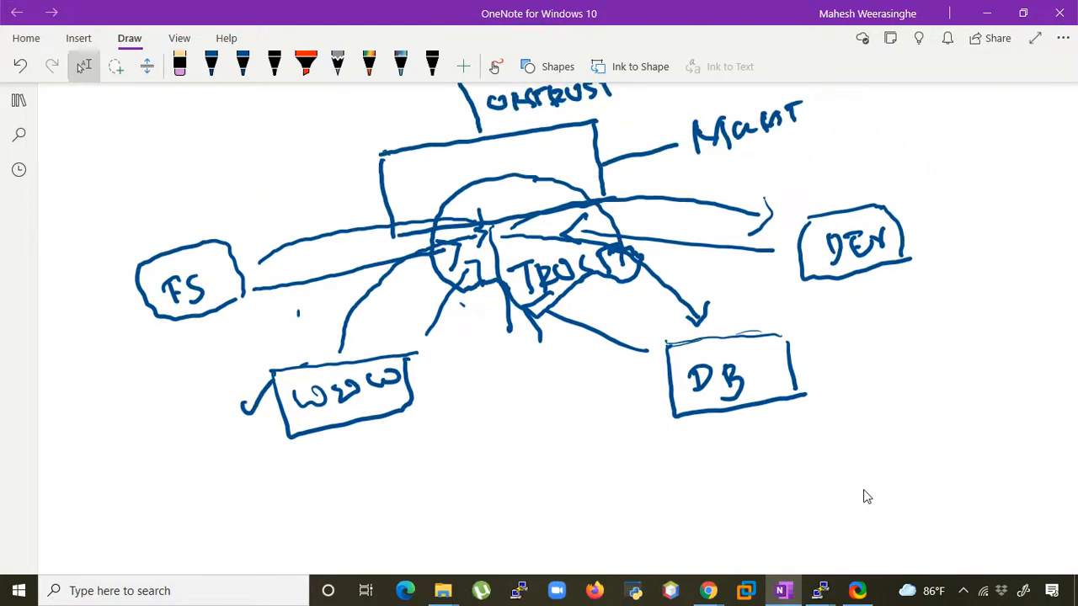
pyautogui.moveTo(150, 330); pyautogui.dragTo(188, 306)
pyautogui.click(211, 64)
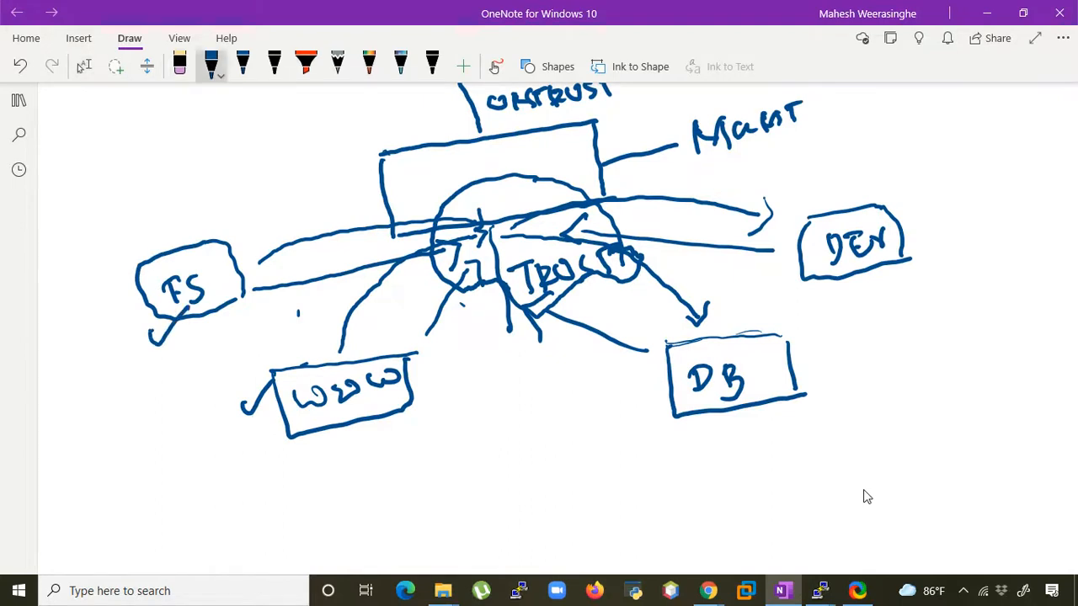
pyautogui.moveTo(646, 388); pyautogui.dragTo(693, 368)
pyautogui.moveTo(825, 286); pyautogui.dragTo(881, 257)
pyautogui.moveTo(471, 297); pyautogui.dragTo(552, 247)
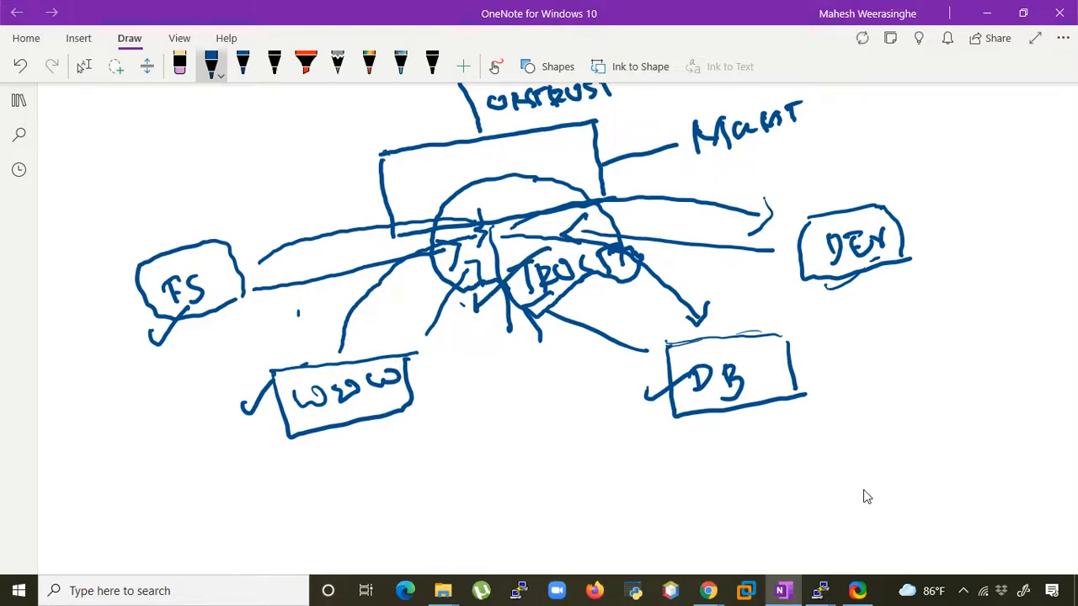
pyautogui.scroll(5, 867, 497)
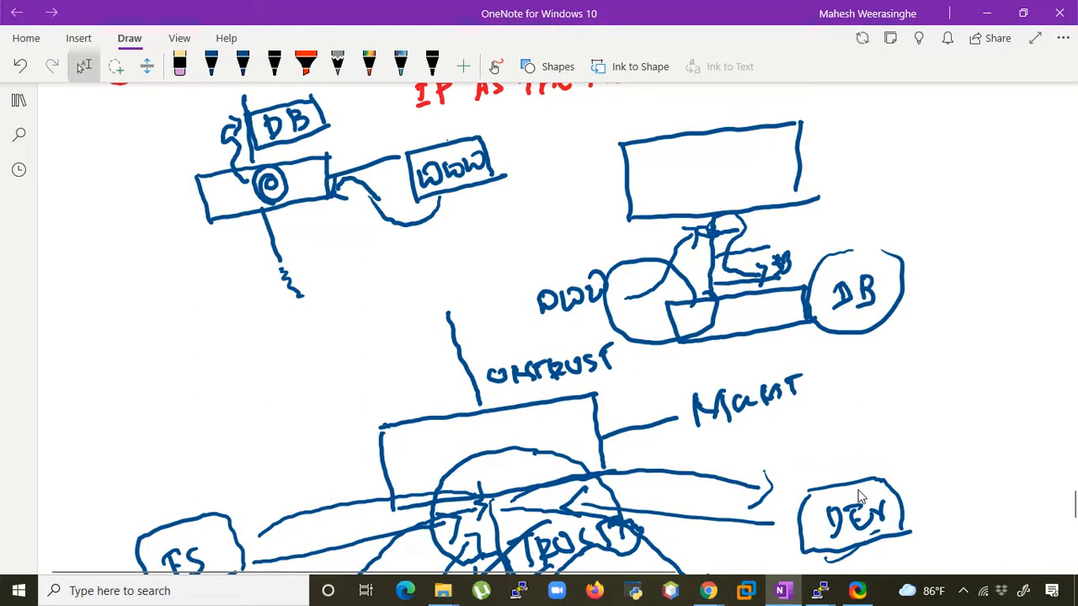
pyautogui.scroll(2, 860, 497)
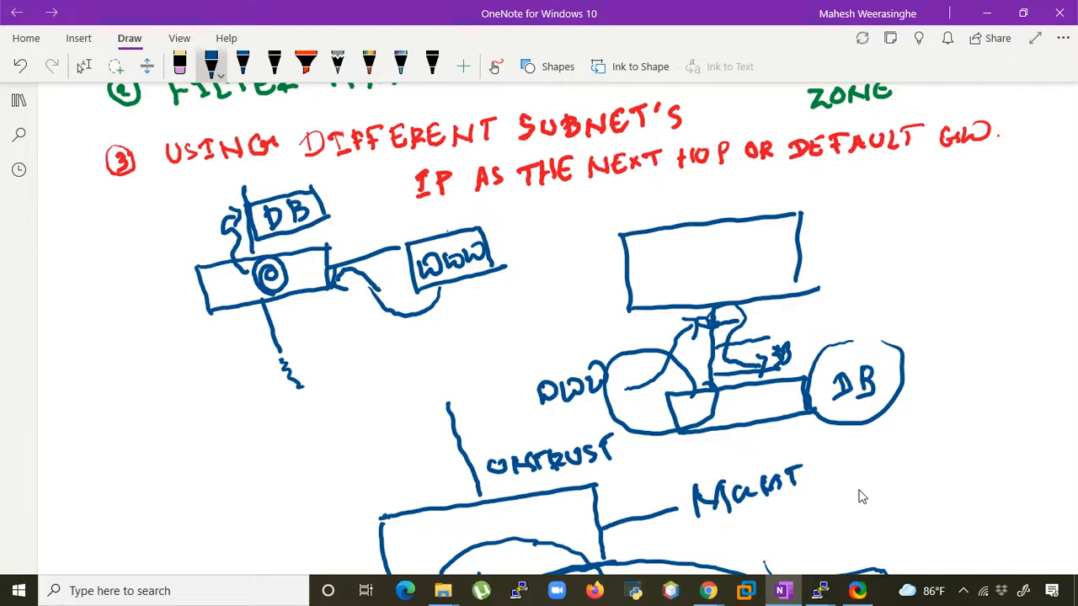
pyautogui.scroll(-5, 860, 496)
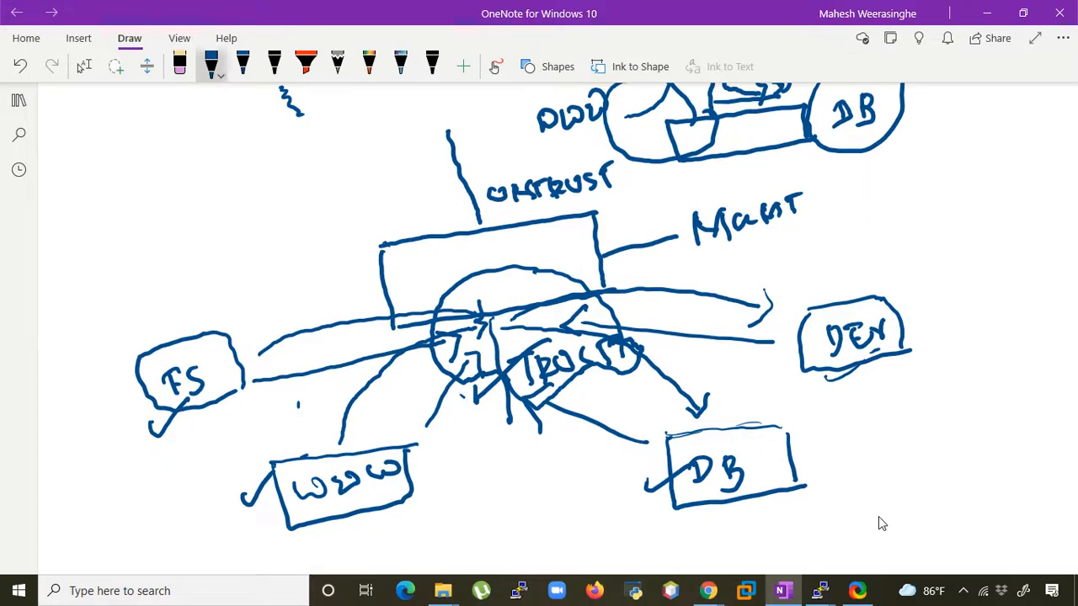
pyautogui.scroll(-1, 878, 516)
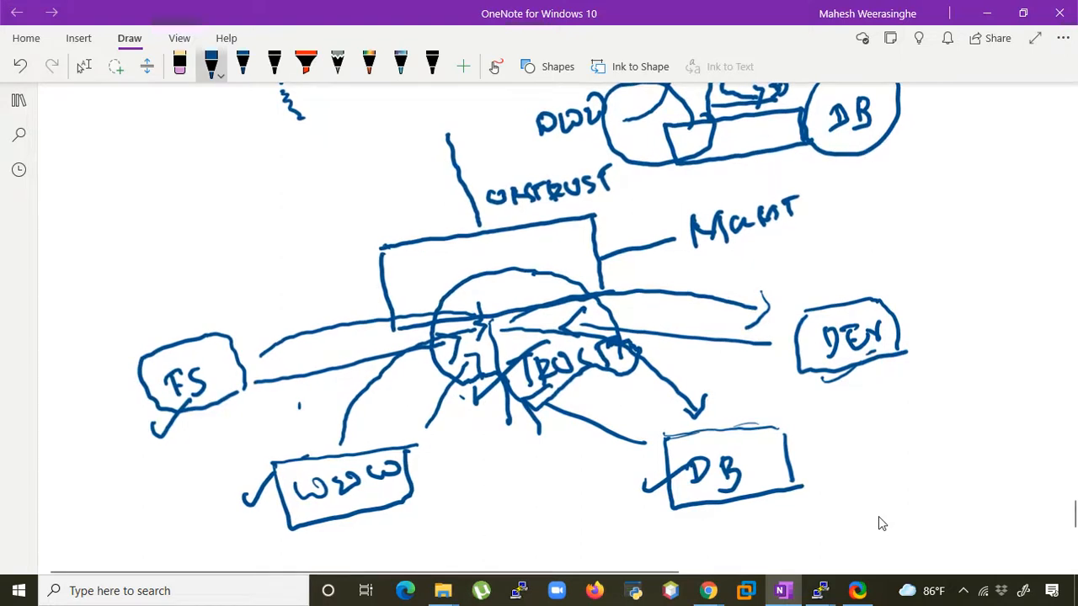
pyautogui.scroll(-1, 878, 516)
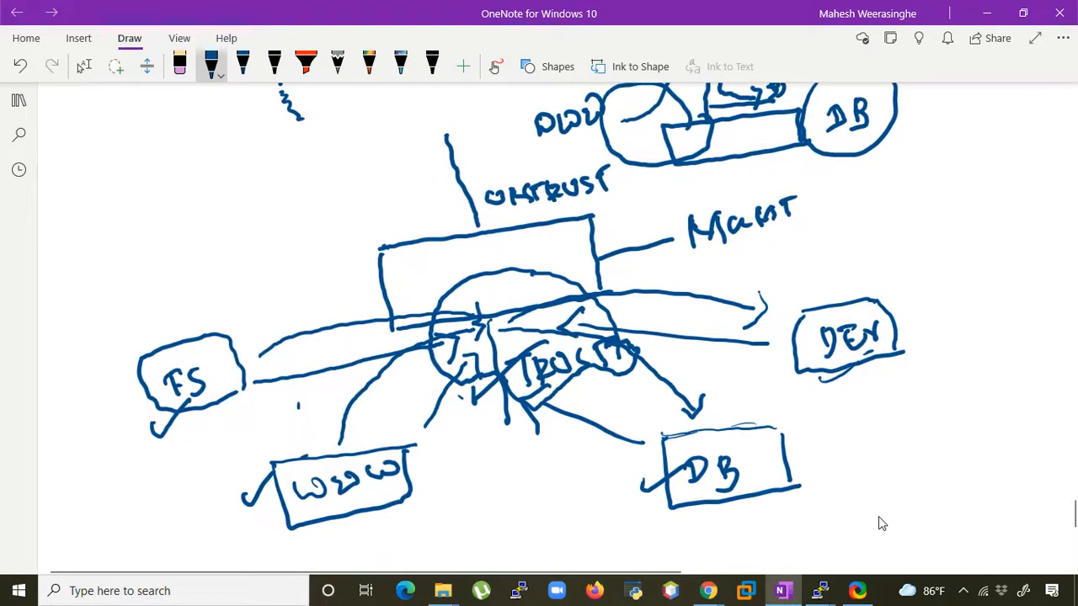
pyautogui.click(84, 66)
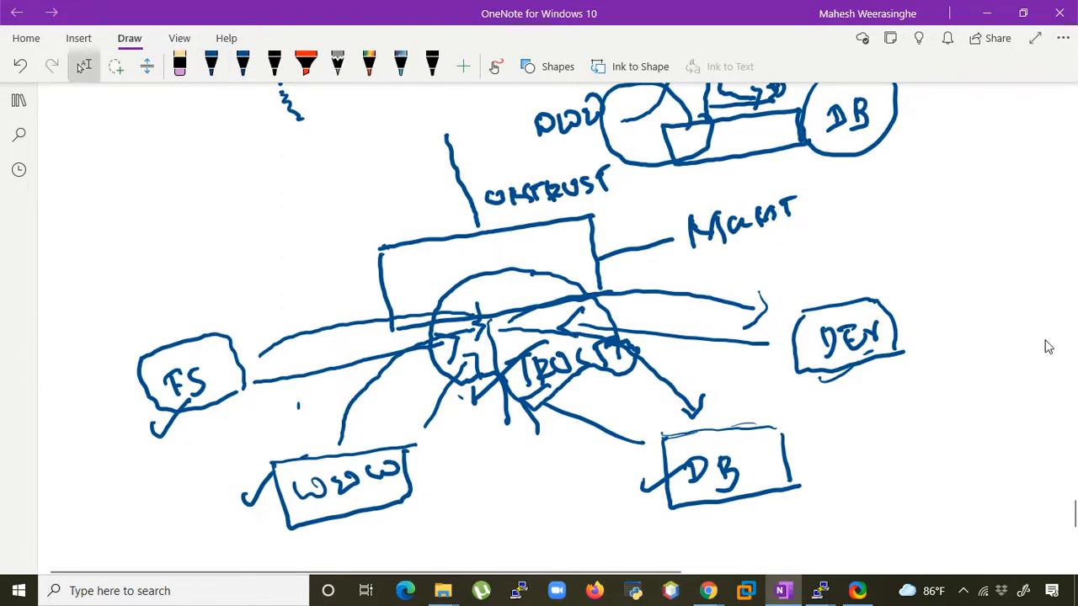
# - Set the second pen to red, write UDR beside the WWW box and draw an arrow from that box towards the TRUST interface
pyautogui.click(242, 67)
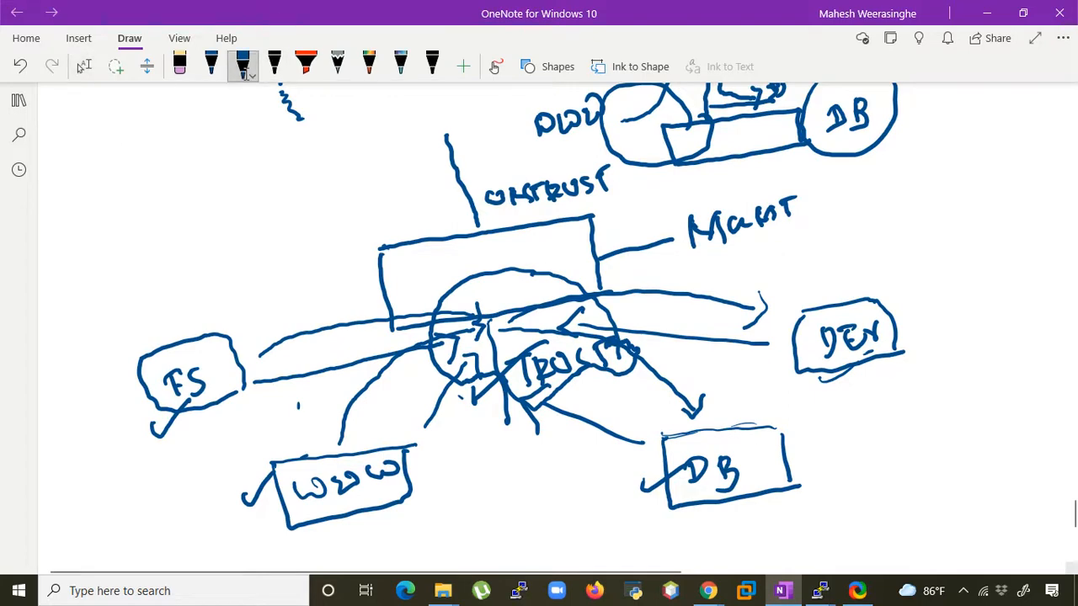
pyautogui.click(243, 66)
pyautogui.click(346, 171)
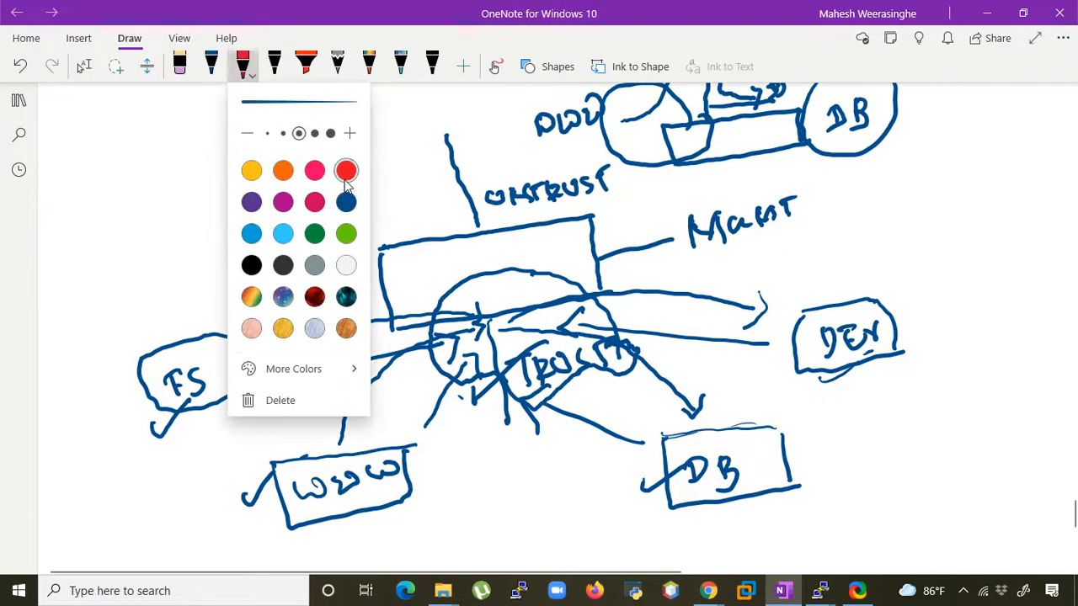
pyautogui.press('Escape')
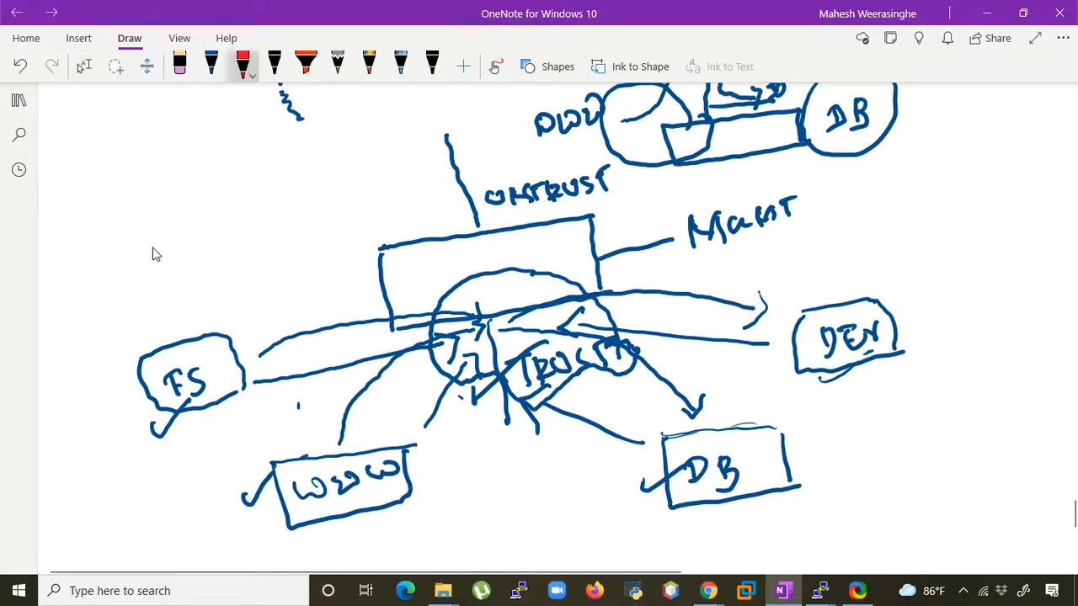
pyautogui.moveTo(402, 515)
pyautogui.mouseDown()
pyautogui.moveTo(421, 512)
pyautogui.moveTo(430, 536)
pyautogui.moveTo(459, 505)
pyautogui.moveTo(480, 516)
pyautogui.mouseUp()
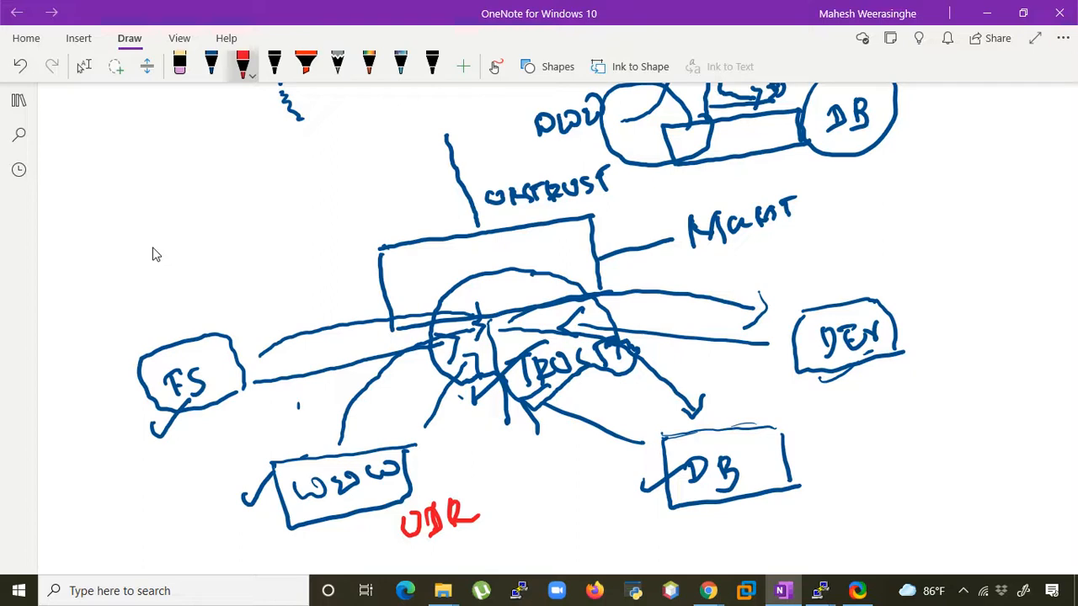
pyautogui.moveTo(360, 439); pyautogui.dragTo(426, 350)
pyautogui.moveTo(422, 352); pyautogui.dragTo(424, 384)
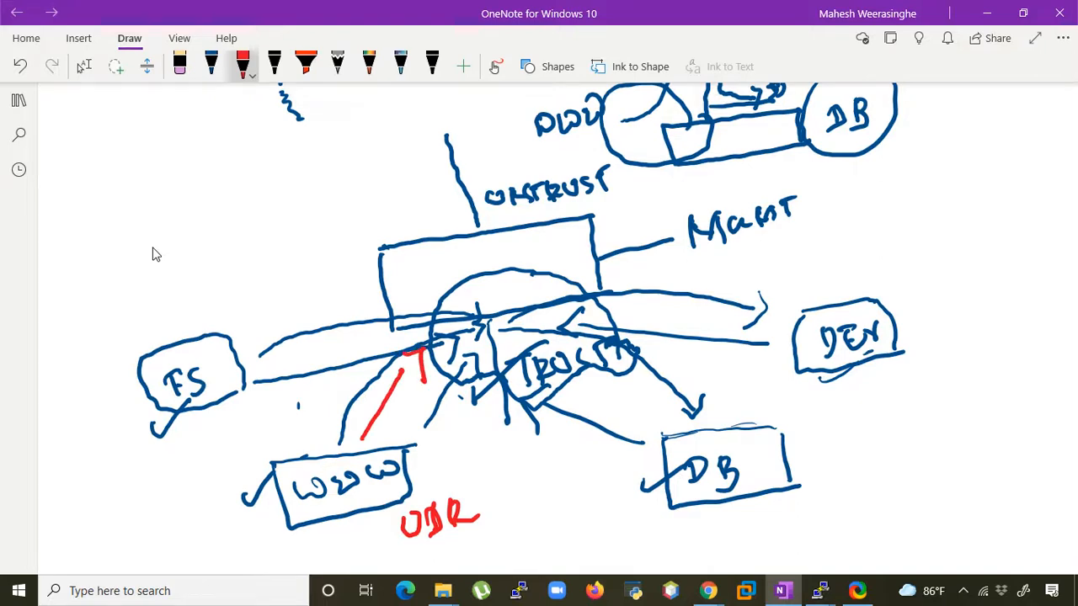
# - Write 192.168.1.0 in red below the WWW box of the two-interface firewall sketch
pyautogui.scroll(3, 154, 254)
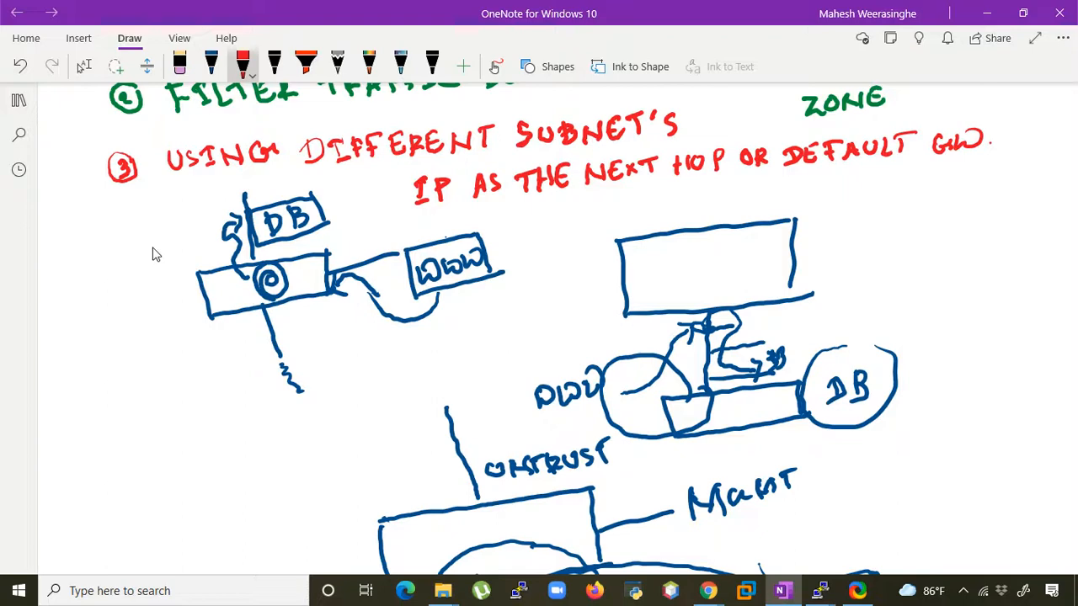
pyautogui.moveTo(419, 340)
pyautogui.mouseDown()
pyautogui.moveTo(423, 353)
pyautogui.moveTo(467, 352)
pyautogui.mouseUp()
pyautogui.moveTo(482, 325)
pyautogui.mouseDown()
pyautogui.moveTo(478, 339)
pyautogui.moveTo(488, 340)
pyautogui.mouseUp()
pyautogui.moveTo(496, 318); pyautogui.dragTo(501, 341)
pyautogui.moveTo(522, 320)
pyautogui.mouseDown()
pyautogui.moveTo(539, 330)
pyautogui.moveTo(549, 314)
pyautogui.mouseUp()
pyautogui.moveTo(562, 288); pyautogui.dragTo(557, 295)
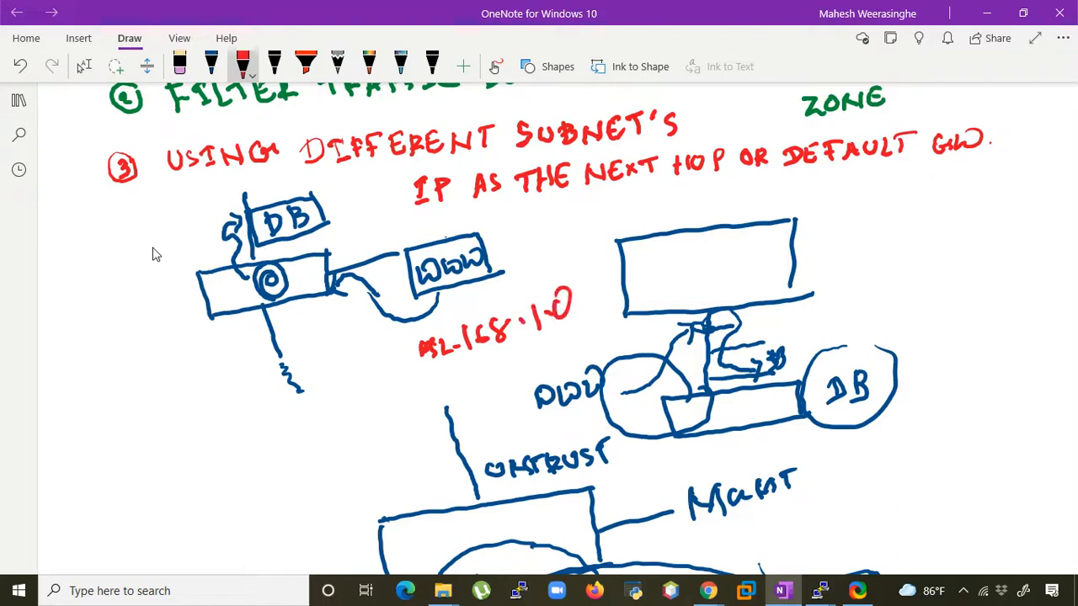
# - Draw a red arrow from 192.168.1.0 down to a handwritten 172.16.5.1, and mark it with a cross
pyautogui.moveTo(401, 367)
pyautogui.mouseDown()
pyautogui.moveTo(381, 394)
pyautogui.moveTo(399, 406)
pyautogui.mouseUp()
pyautogui.moveTo(195, 494); pyautogui.dragTo(197, 517)
pyautogui.moveTo(202, 489)
pyautogui.mouseDown()
pyautogui.moveTo(219, 480)
pyautogui.moveTo(217, 506)
pyautogui.mouseUp()
pyautogui.moveTo(236, 476)
pyautogui.mouseDown()
pyautogui.moveTo(257, 480)
pyautogui.moveTo(249, 491)
pyautogui.mouseUp()
pyautogui.moveTo(268, 467); pyautogui.dragTo(267, 472)
pyautogui.moveTo(271, 436); pyautogui.dragTo(280, 458)
pyautogui.moveTo(285, 435); pyautogui.dragTo(286, 461)
pyautogui.moveTo(305, 431)
pyautogui.mouseDown()
pyautogui.moveTo(296, 457)
pyautogui.moveTo(318, 431)
pyautogui.mouseUp()
pyautogui.moveTo(326, 421)
pyautogui.mouseDown()
pyautogui.moveTo(330, 436)
pyautogui.moveTo(340, 418)
pyautogui.moveTo(352, 423)
pyautogui.moveTo(369, 460)
pyautogui.mouseUp()
pyautogui.moveTo(355, 436)
pyautogui.mouseDown()
pyautogui.moveTo(381, 470)
pyautogui.moveTo(415, 445)
pyautogui.mouseUp()
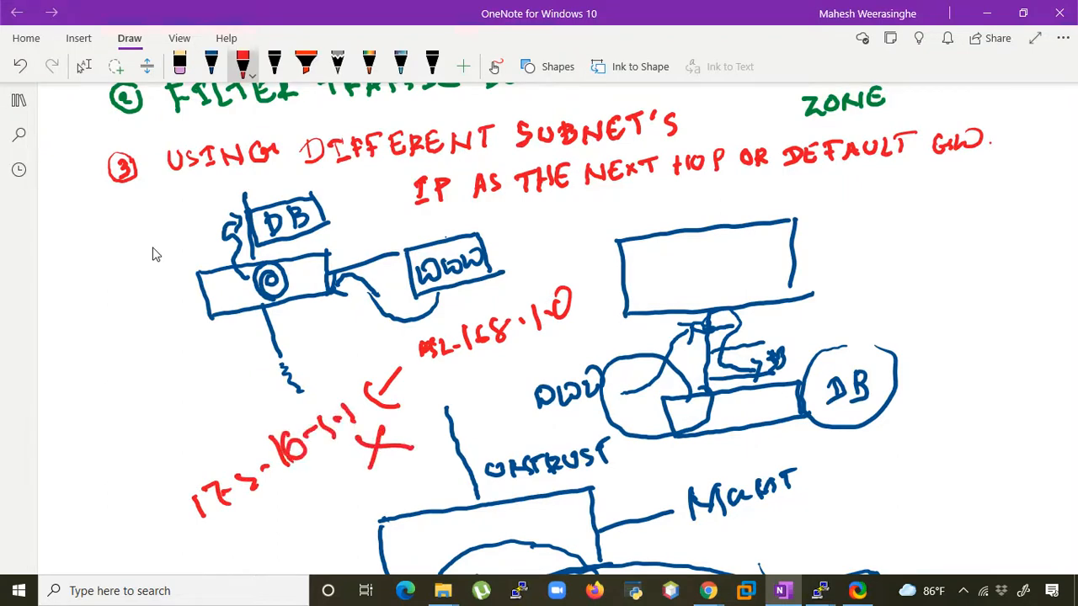
# - Add a red check mark below UDR and circle in red the point where the traffic arrows meet at the TRUST interface
pyautogui.scroll(-10, 154, 254)
pyautogui.moveTo(417, 474); pyautogui.dragTo(515, 389)
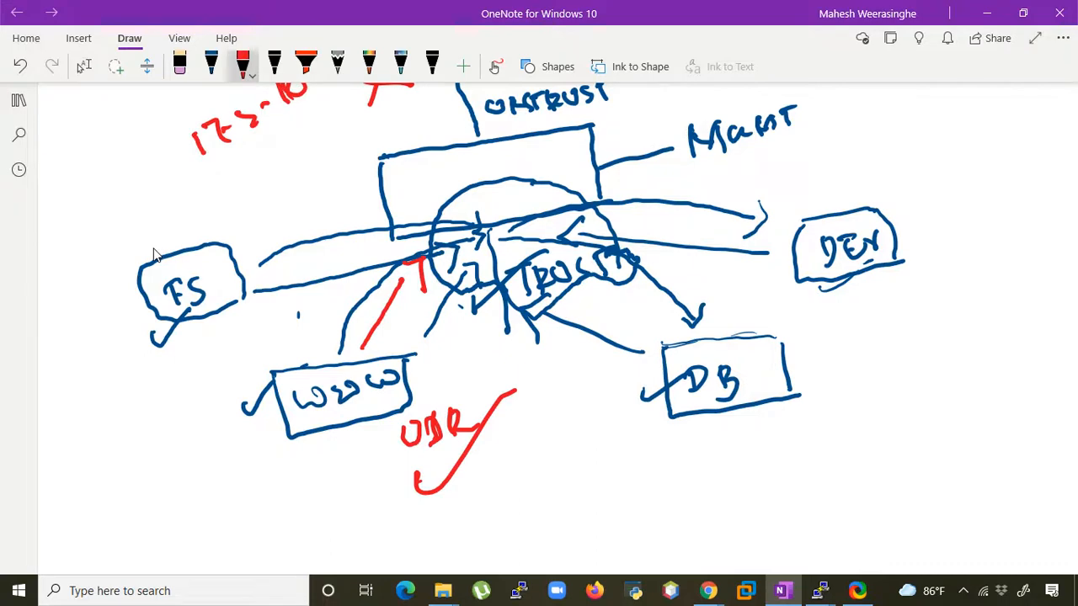
pyautogui.scroll(10, 160, 257)
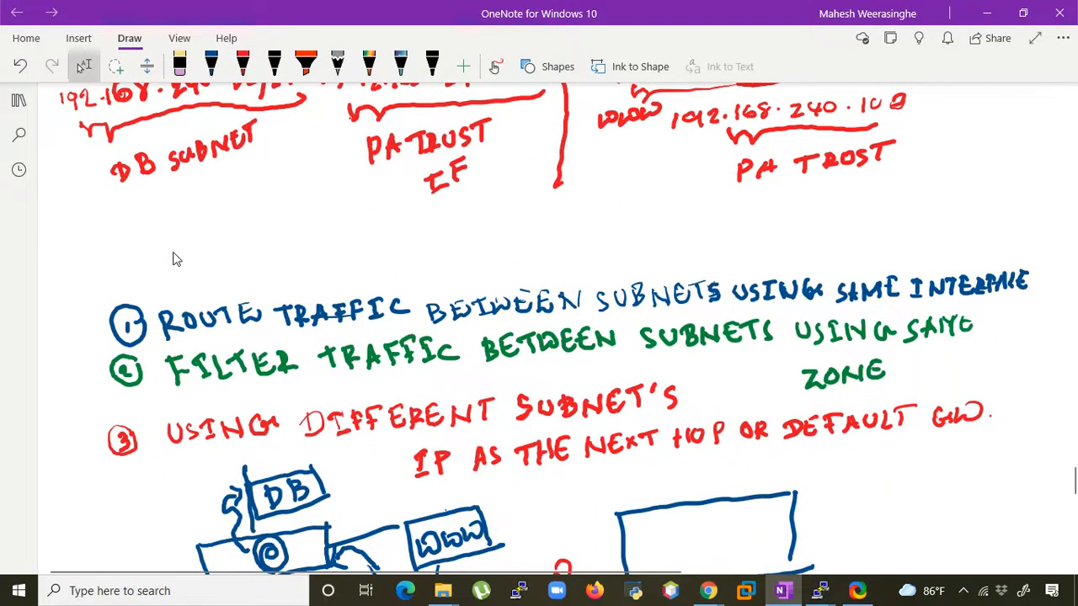
pyautogui.scroll(-10, 176, 259)
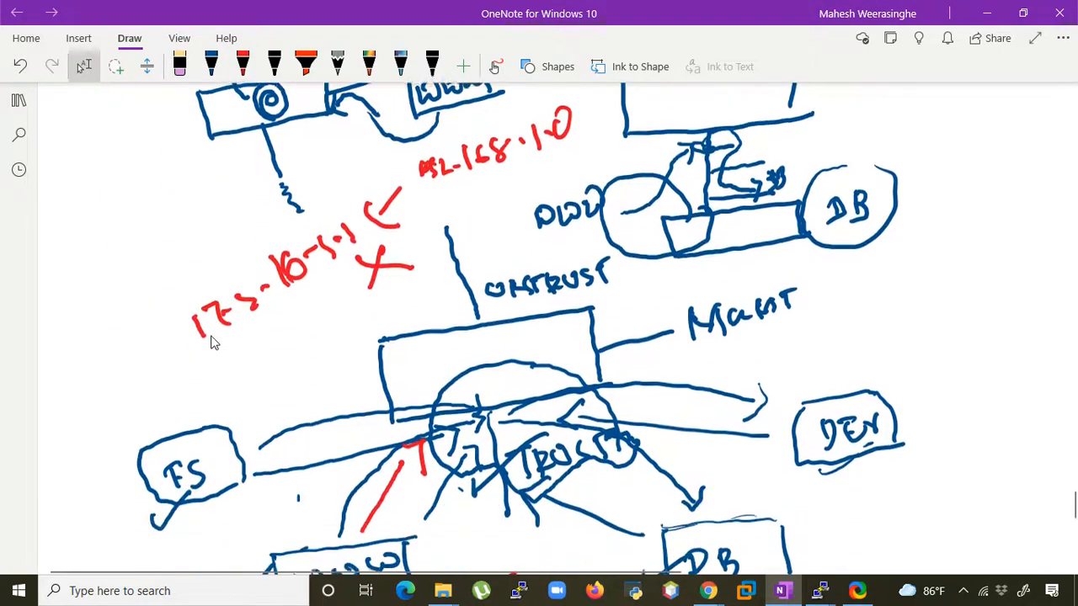
pyautogui.scroll(-4, 216, 344)
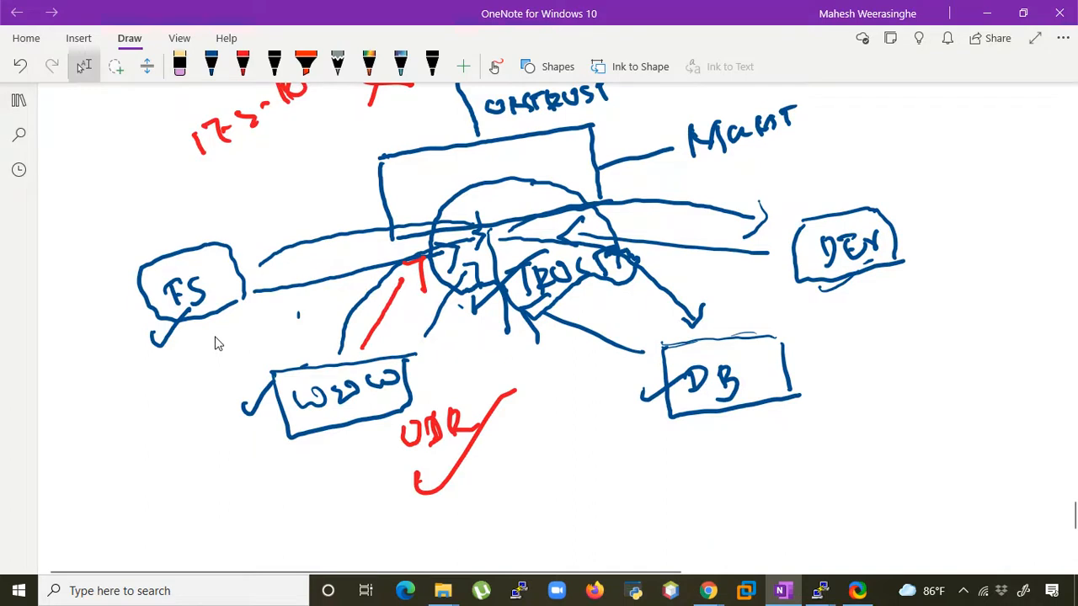
pyautogui.moveTo(503, 205); pyautogui.dragTo(463, 235)
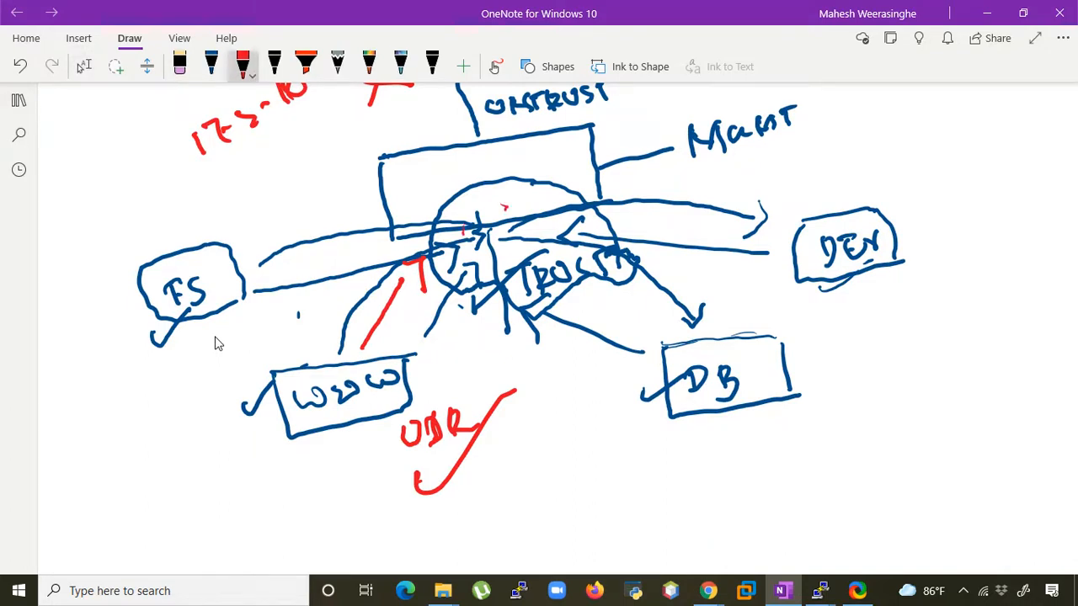
pyautogui.moveTo(510, 205)
pyautogui.mouseDown()
pyautogui.moveTo(478, 209)
pyautogui.moveTo(468, 245)
pyautogui.moveTo(524, 209)
pyautogui.mouseUp()
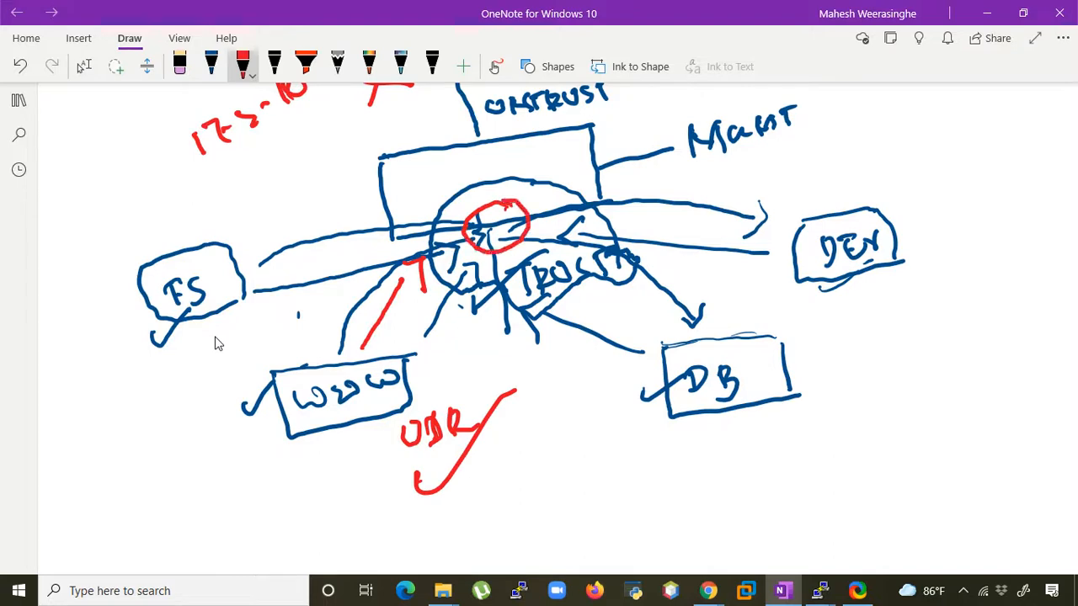
# - Circle in red the DB and WWW connection points of the two-interface sketch and three points on the link below the neighbouring firewall box
pyautogui.scroll(10, 214, 342)
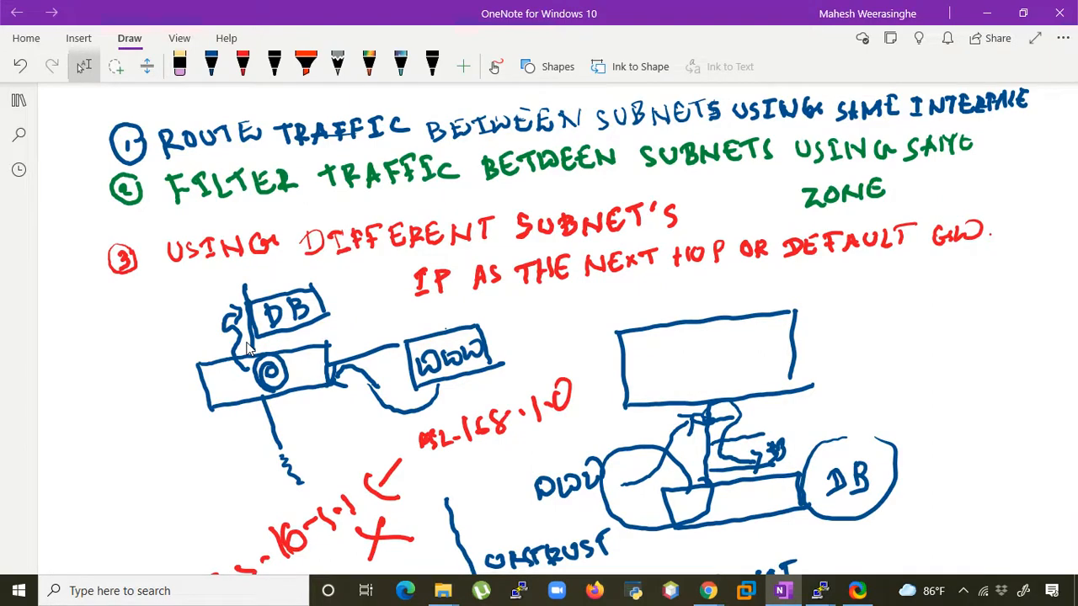
pyautogui.moveTo(344, 346)
pyautogui.mouseDown()
pyautogui.moveTo(314, 362)
pyautogui.moveTo(341, 372)
pyautogui.moveTo(344, 348)
pyautogui.mouseUp()
pyautogui.moveTo(270, 328)
pyautogui.mouseDown()
pyautogui.moveTo(234, 338)
pyautogui.moveTo(254, 367)
pyautogui.moveTo(268, 332)
pyautogui.mouseUp()
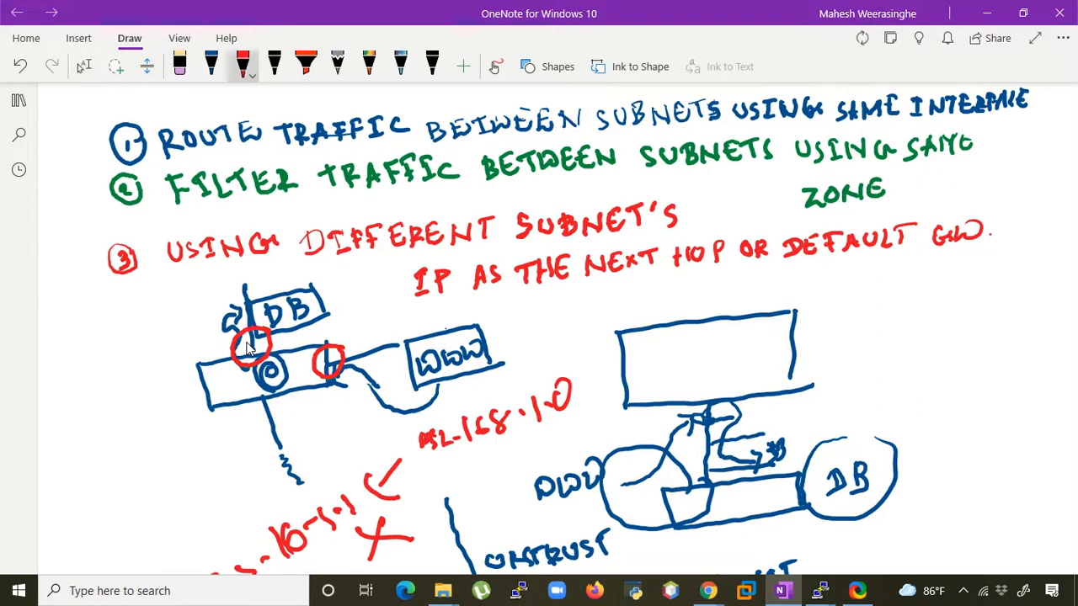
pyautogui.scroll(-2, 263, 351)
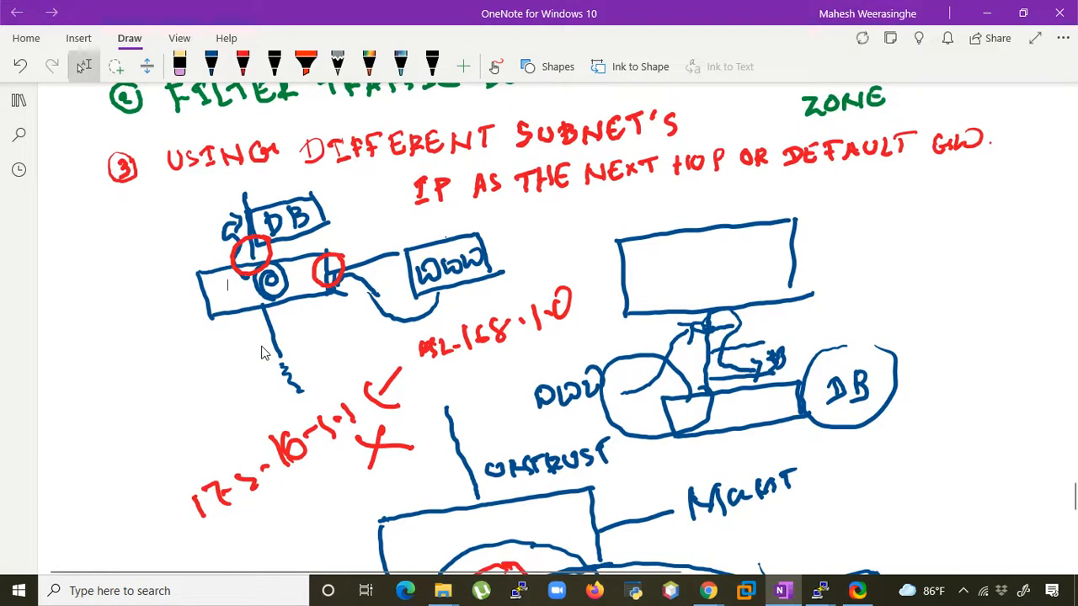
pyautogui.moveTo(689, 325)
pyautogui.mouseDown()
pyautogui.moveTo(723, 313)
pyautogui.moveTo(712, 337)
pyautogui.moveTo(722, 312)
pyautogui.moveTo(699, 340)
pyautogui.moveTo(711, 365)
pyautogui.moveTo(722, 341)
pyautogui.moveTo(692, 371)
pyautogui.moveTo(718, 401)
pyautogui.moveTo(725, 374)
pyautogui.mouseUp()
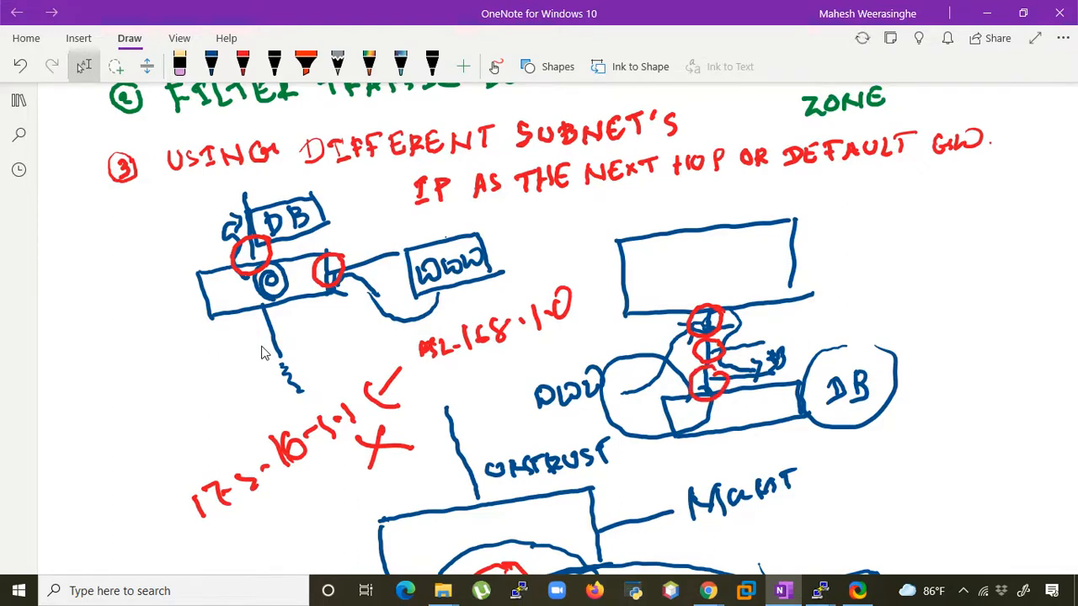
# - Draw two red circles beside the single-interface firewall box, label them WWW and DB, and connect them with a red line and arrowhead
pyautogui.click(242, 67)
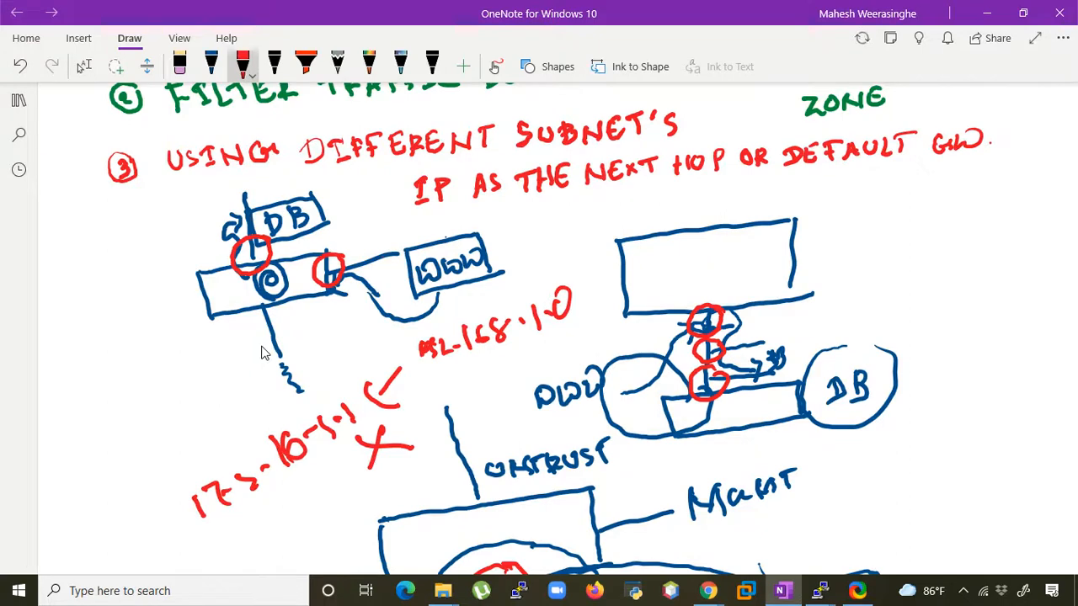
pyautogui.moveTo(848, 244)
pyautogui.mouseDown()
pyautogui.moveTo(839, 246)
pyautogui.moveTo(860, 252)
pyautogui.moveTo(849, 243)
pyautogui.mouseUp()
pyautogui.click(925, 239)
pyautogui.moveTo(925, 240); pyautogui.dragTo(909, 263)
pyautogui.moveTo(910, 262); pyautogui.dragTo(951, 253)
pyautogui.moveTo(952, 253); pyautogui.dragTo(942, 239)
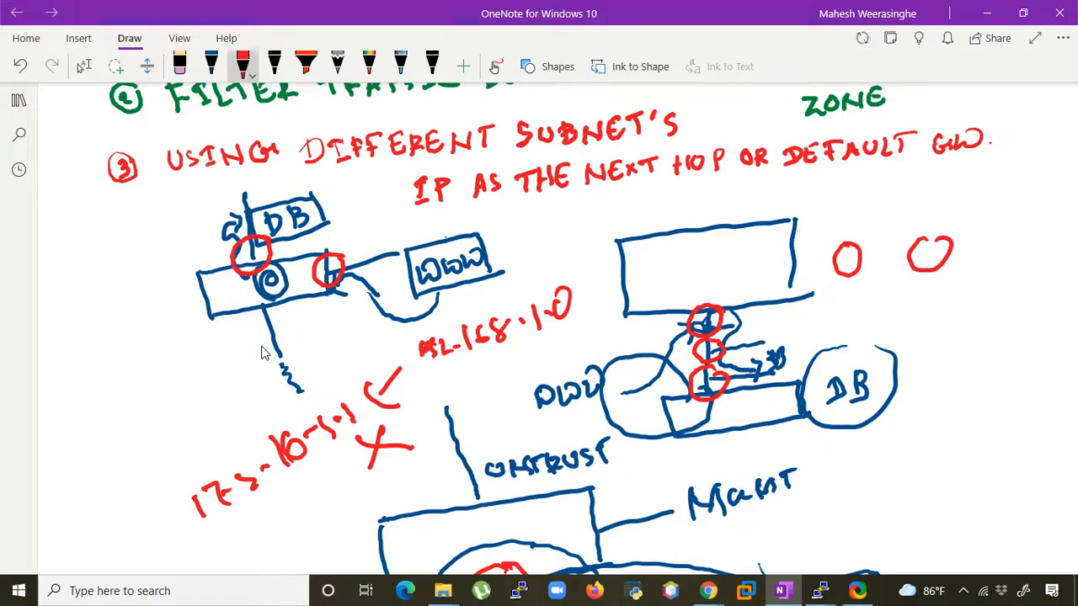
pyautogui.moveTo(810, 229); pyautogui.dragTo(916, 199)
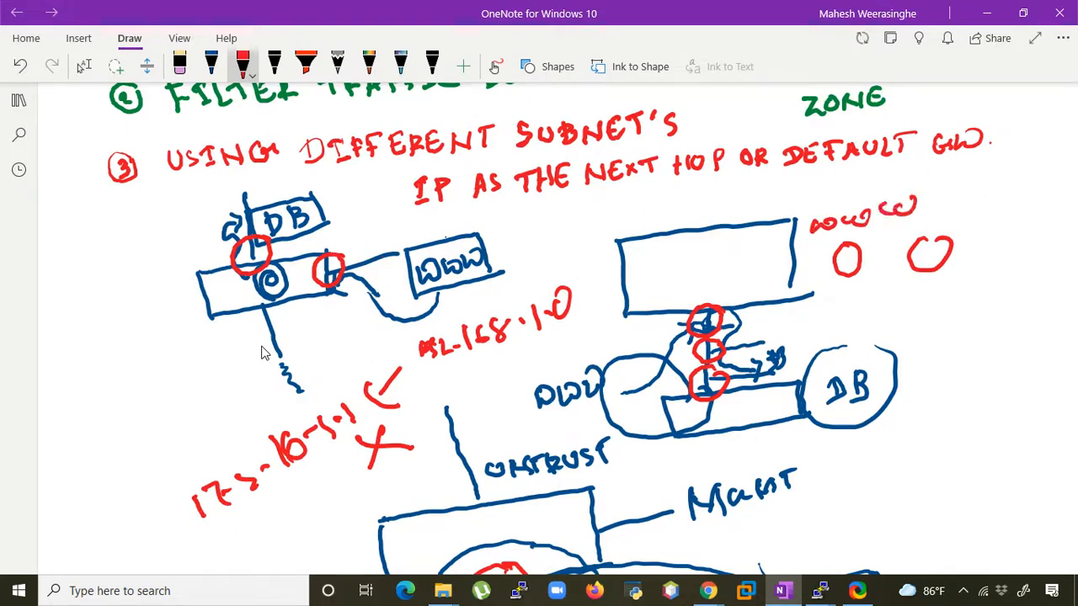
pyautogui.moveTo(977, 235)
pyautogui.mouseDown()
pyautogui.moveTo(973, 266)
pyautogui.moveTo(1019, 251)
pyautogui.moveTo(1009, 273)
pyautogui.mouseUp()
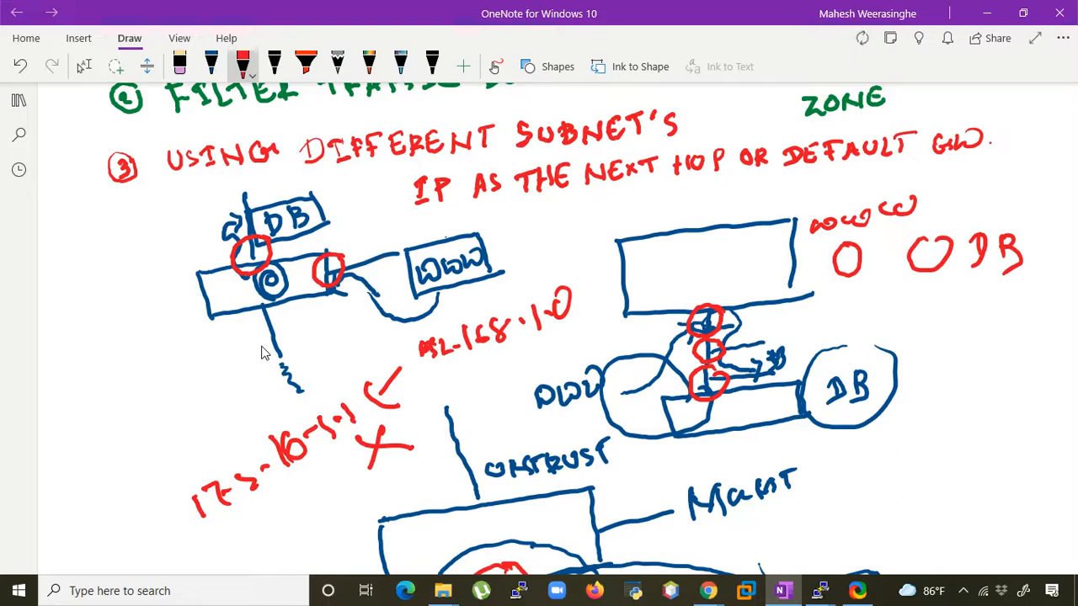
pyautogui.moveTo(835, 263)
pyautogui.mouseDown()
pyautogui.moveTo(918, 248)
pyautogui.moveTo(879, 282)
pyautogui.mouseUp()
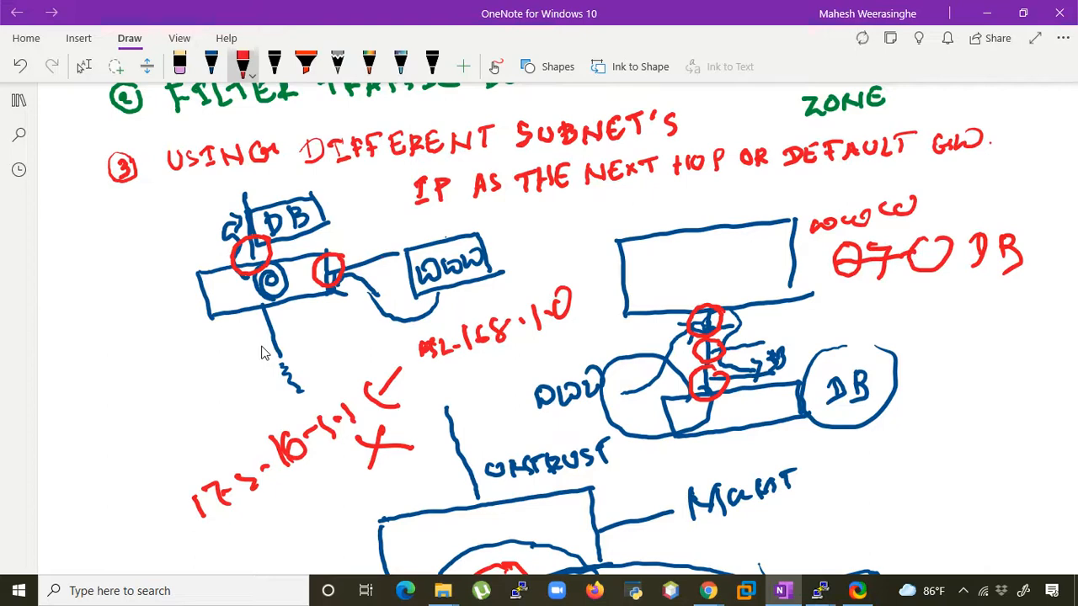
# - Draw a small closed red shape with a scribble inside it below the DB box of the main diagram
pyautogui.scroll(-3, 266, 352)
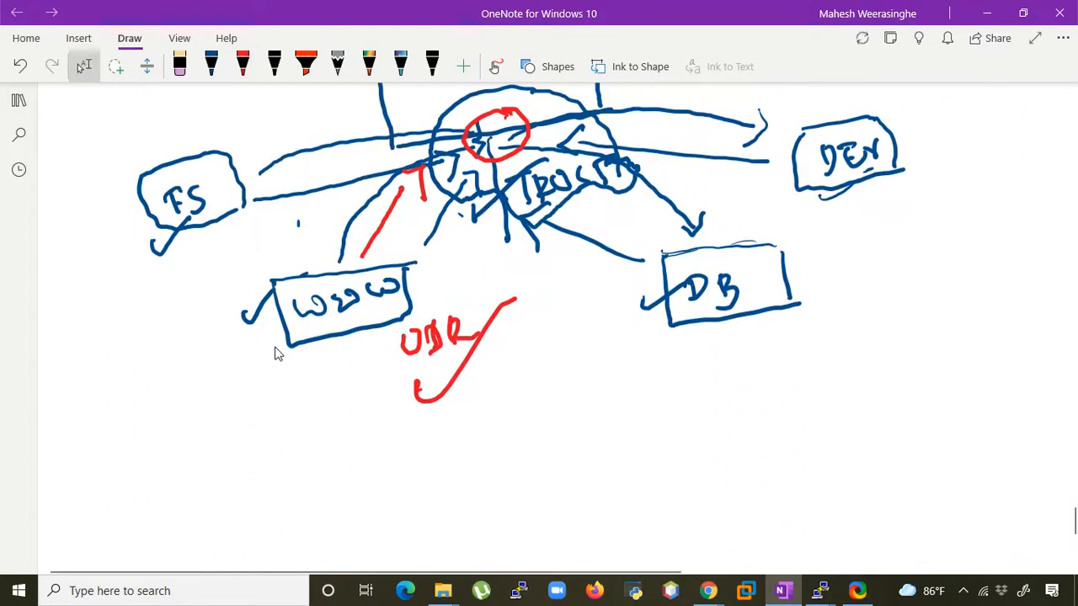
pyautogui.scroll(3, 279, 354)
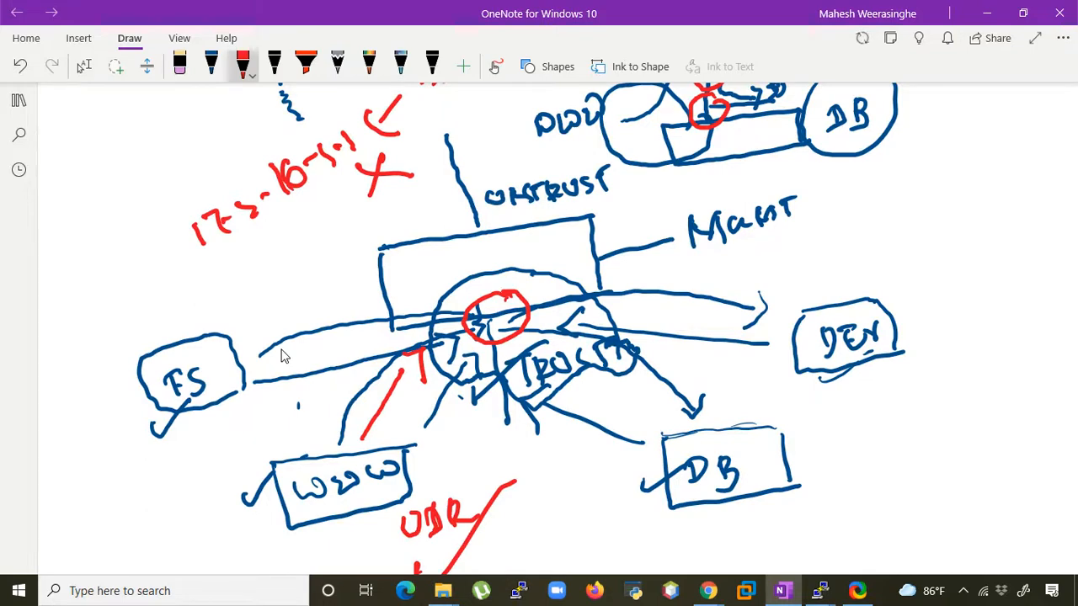
pyautogui.scroll(1, 283, 364)
pyautogui.scroll(-2, 288, 391)
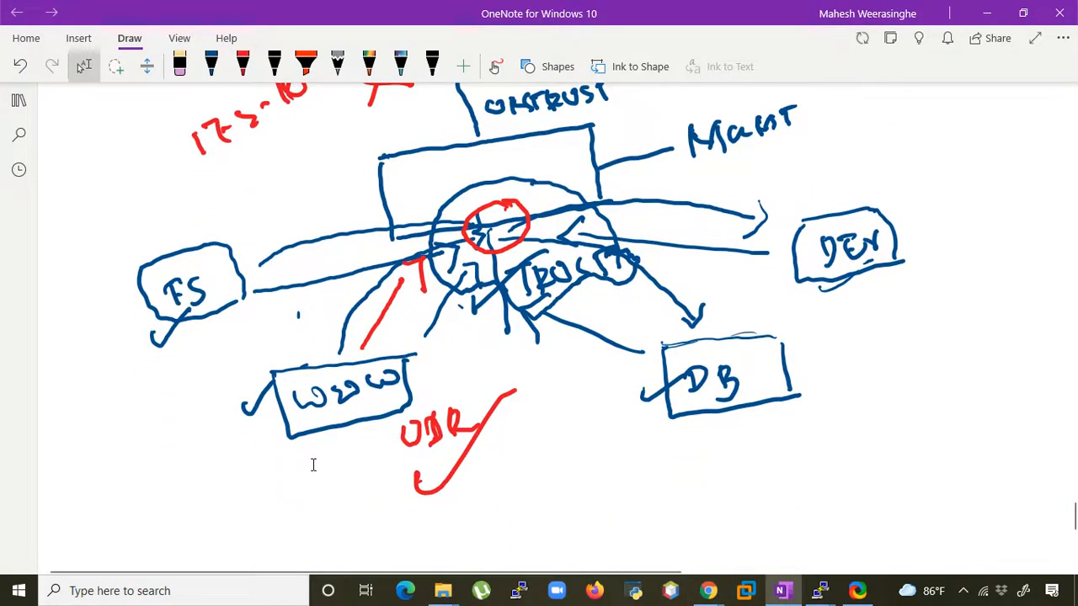
pyautogui.scroll(-1, 311, 466)
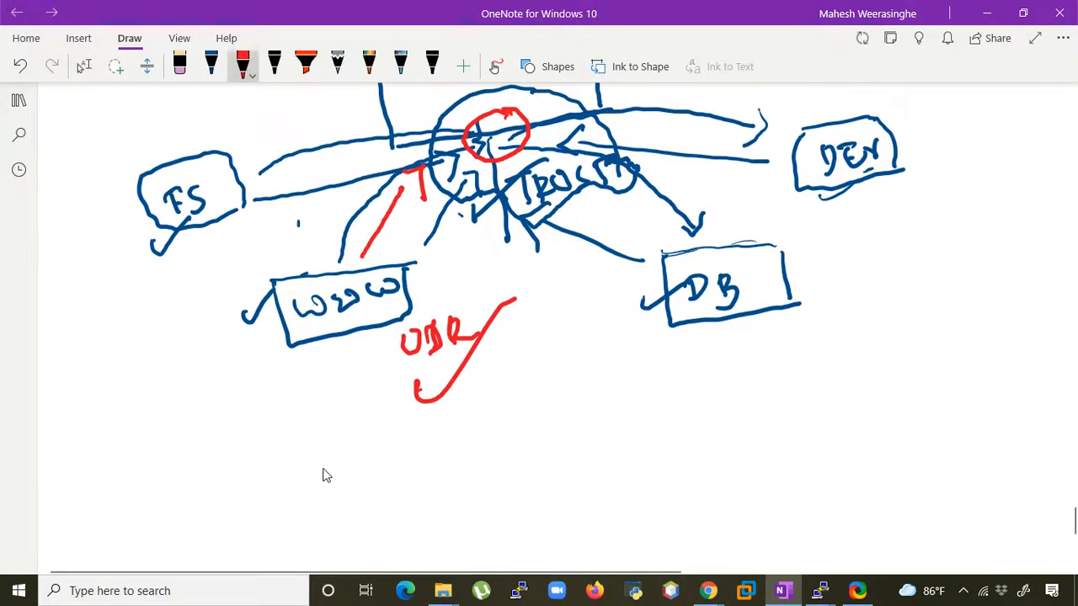
pyautogui.moveTo(655, 386)
pyautogui.mouseDown()
pyautogui.moveTo(644, 373)
pyautogui.moveTo(586, 420)
pyautogui.moveTo(638, 462)
pyautogui.moveTo(653, 410)
pyautogui.moveTo(619, 419)
pyautogui.moveTo(638, 402)
pyautogui.mouseUp()
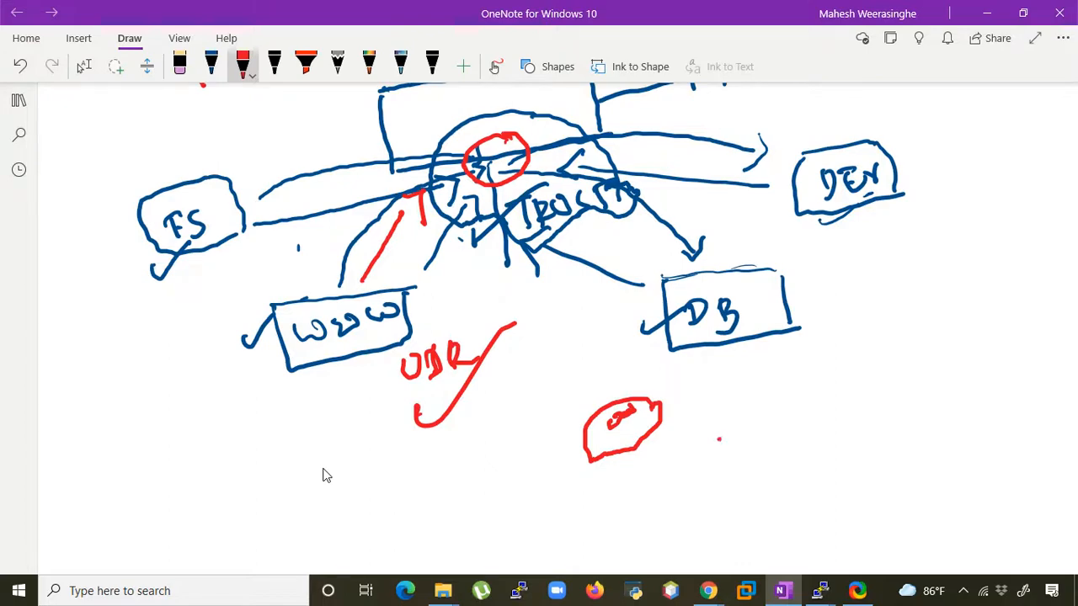
# - Write TRUST → TRUST in red beside the small red shape below the DB box
pyautogui.moveTo(720, 435)
pyautogui.mouseDown()
pyautogui.moveTo(722, 465)
pyautogui.moveTo(722, 434)
pyautogui.moveTo(734, 465)
pyautogui.moveTo(734, 455)
pyautogui.moveTo(757, 448)
pyautogui.mouseUp()
pyautogui.moveTo(778, 419)
pyautogui.mouseDown()
pyautogui.moveTo(764, 436)
pyautogui.moveTo(785, 445)
pyautogui.mouseUp()
pyautogui.moveTo(798, 416)
pyautogui.mouseDown()
pyautogui.moveTo(799, 436)
pyautogui.moveTo(808, 416)
pyautogui.moveTo(869, 417)
pyautogui.mouseUp()
pyautogui.moveTo(865, 403); pyautogui.dragTo(867, 424)
pyautogui.moveTo(913, 387)
pyautogui.mouseDown()
pyautogui.moveTo(909, 416)
pyautogui.moveTo(926, 382)
pyautogui.mouseUp()
pyautogui.moveTo(931, 384)
pyautogui.mouseDown()
pyautogui.moveTo(933, 408)
pyautogui.moveTo(951, 405)
pyautogui.moveTo(965, 374)
pyautogui.moveTo(970, 399)
pyautogui.mouseUp()
pyautogui.moveTo(1007, 363); pyautogui.dragTo(1005, 390)
pyautogui.moveTo(996, 371); pyautogui.dragTo(1028, 351)
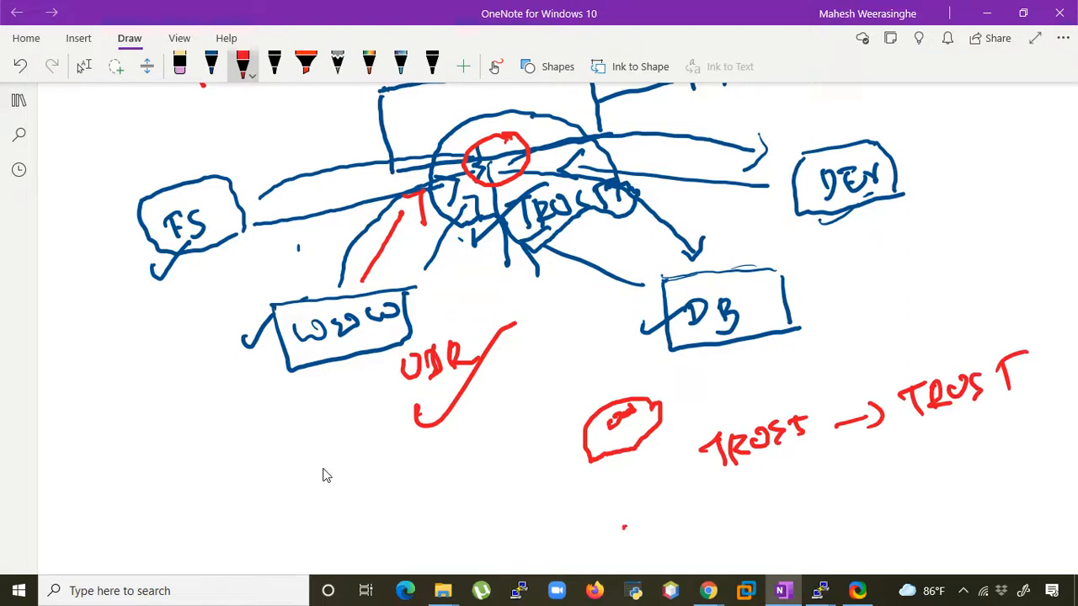
# - Write a source label in red below the start of the TRUST → TRUST text and DIP below its end
pyautogui.moveTo(628, 520)
pyautogui.mouseDown()
pyautogui.moveTo(613, 532)
pyautogui.moveTo(619, 549)
pyautogui.moveTo(662, 527)
pyautogui.mouseUp()
pyautogui.moveTo(667, 502); pyautogui.dragTo(681, 528)
pyautogui.moveTo(667, 497); pyautogui.dragTo(685, 475)
pyautogui.scroll(1, 326, 475)
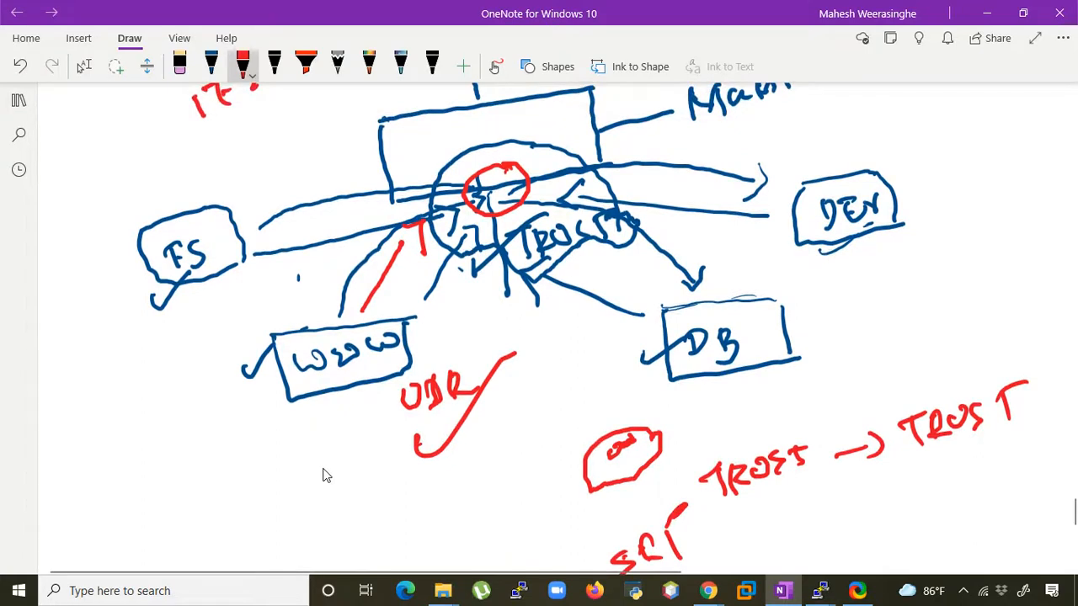
pyautogui.moveTo(1016, 466); pyautogui.dragTo(1005, 497)
pyautogui.moveTo(1035, 464)
pyautogui.mouseDown()
pyautogui.moveTo(1032, 485)
pyautogui.moveTo(1046, 461)
pyautogui.mouseUp()
pyautogui.moveTo(1032, 483)
pyautogui.mouseDown()
pyautogui.moveTo(1049, 483)
pyautogui.moveTo(1063, 462)
pyautogui.mouseUp()
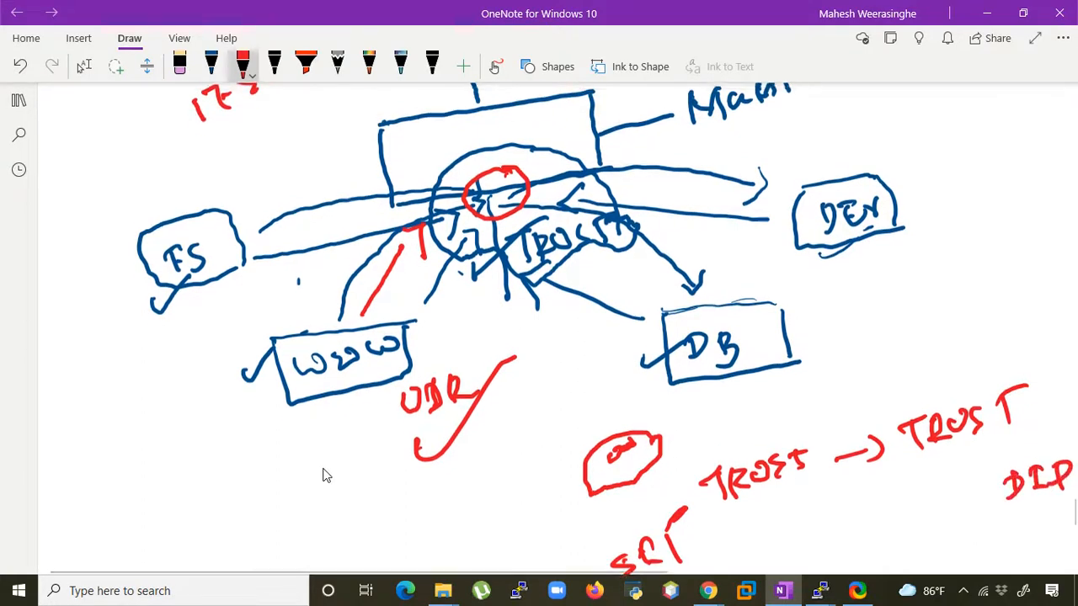
# - Underline the TRUST → TRUST text in red and add a check mark beneath the line
pyautogui.scroll(1, 326, 475)
pyautogui.scroll(-3, 341, 473)
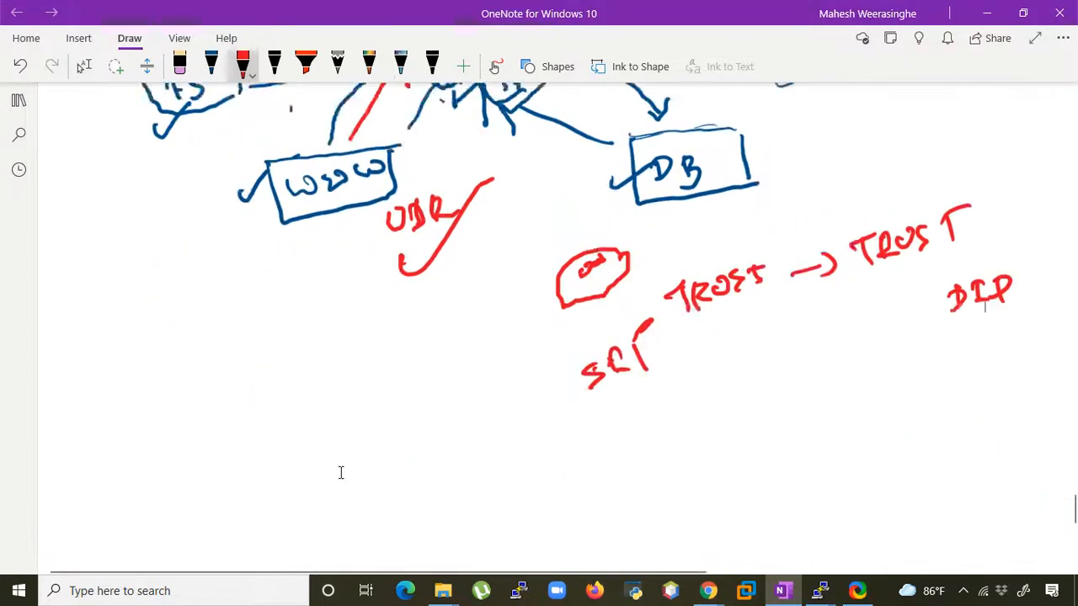
pyautogui.scroll(-2, 341, 473)
pyautogui.scroll(1, 348, 477)
pyautogui.press('Escape')
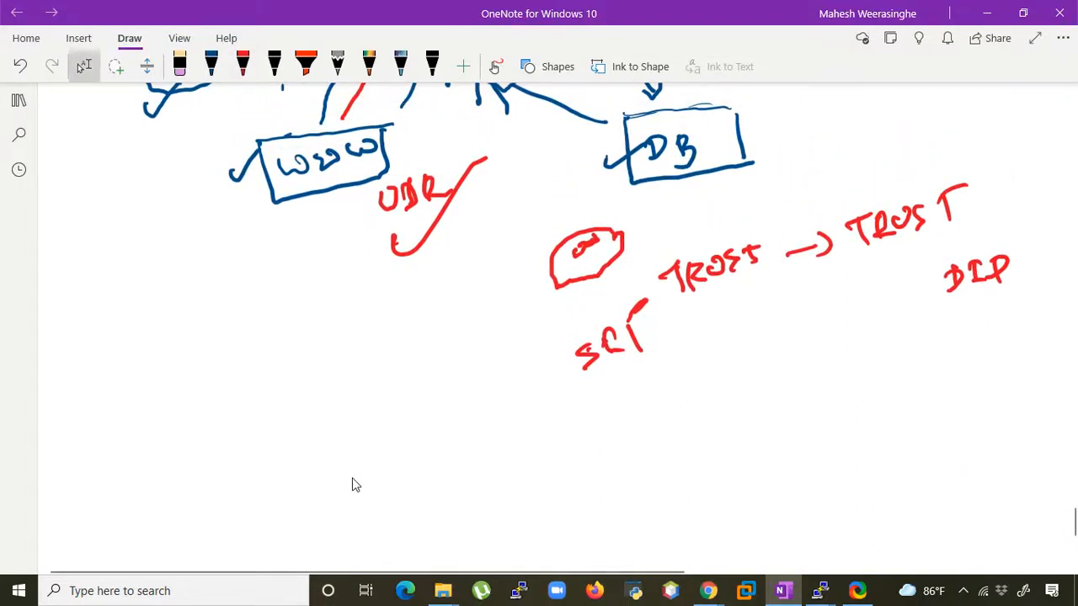
pyautogui.moveTo(717, 321); pyautogui.dragTo(930, 262)
pyautogui.moveTo(806, 325); pyautogui.dragTo(880, 271)
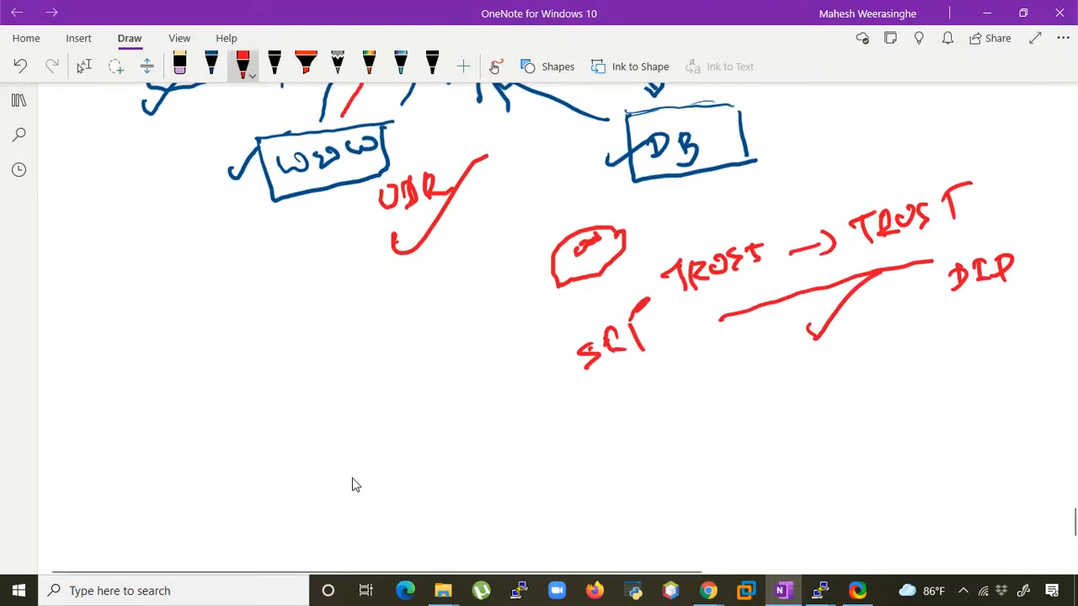
pyautogui.scroll(10, 352, 485)
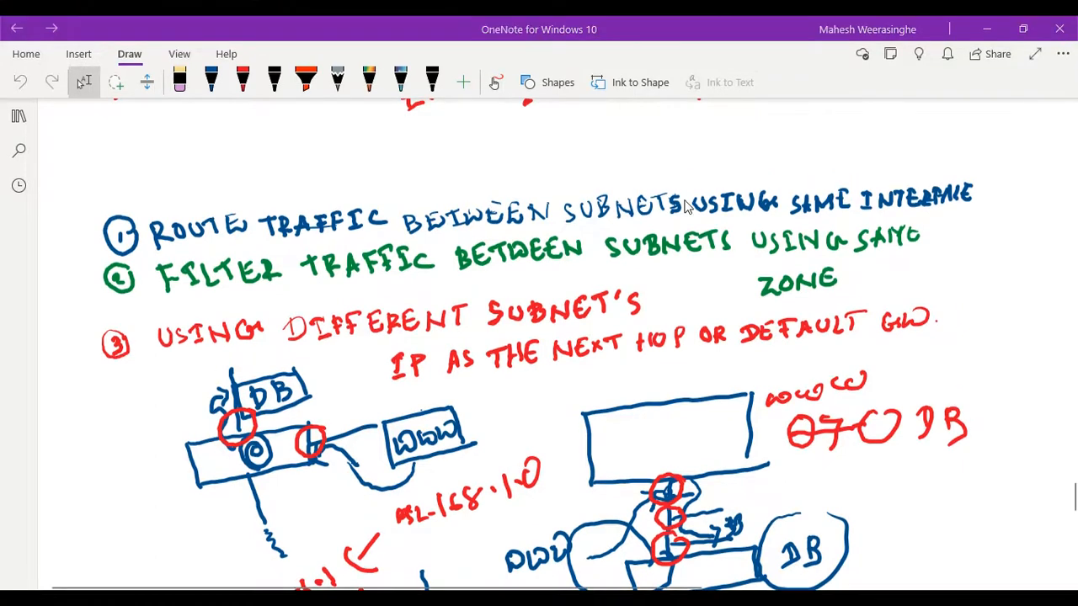
# - Switch to the Azure portal to examine the TRUST-ROUTE table's routes, and return to the OneNote page
pyautogui.moveTo(709, 599)
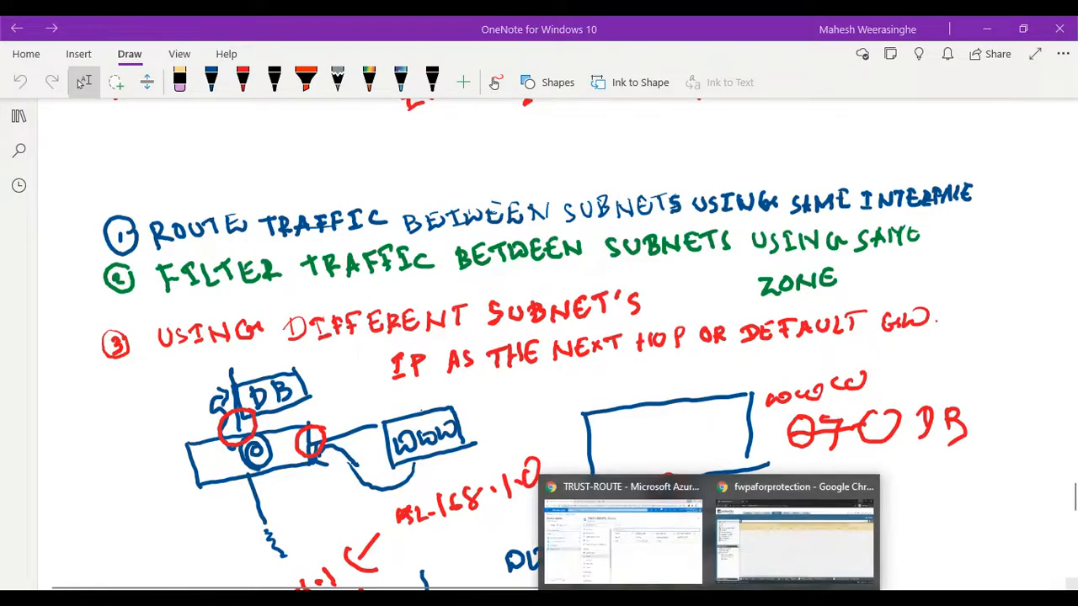
pyautogui.click(637, 566)
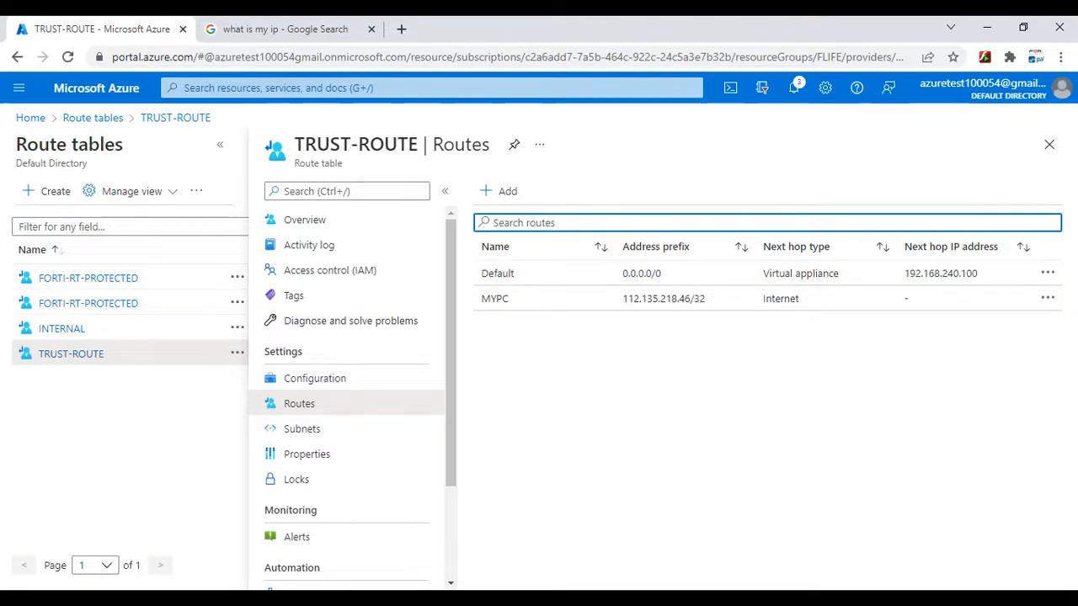
pyautogui.click(805, 599)
# - Review the handwritten notes, from the POINTS TO BE COVERED list through the PA diagrams to the TRUST → TRUST sketch
pyautogui.scroll(-10, 732, 438)
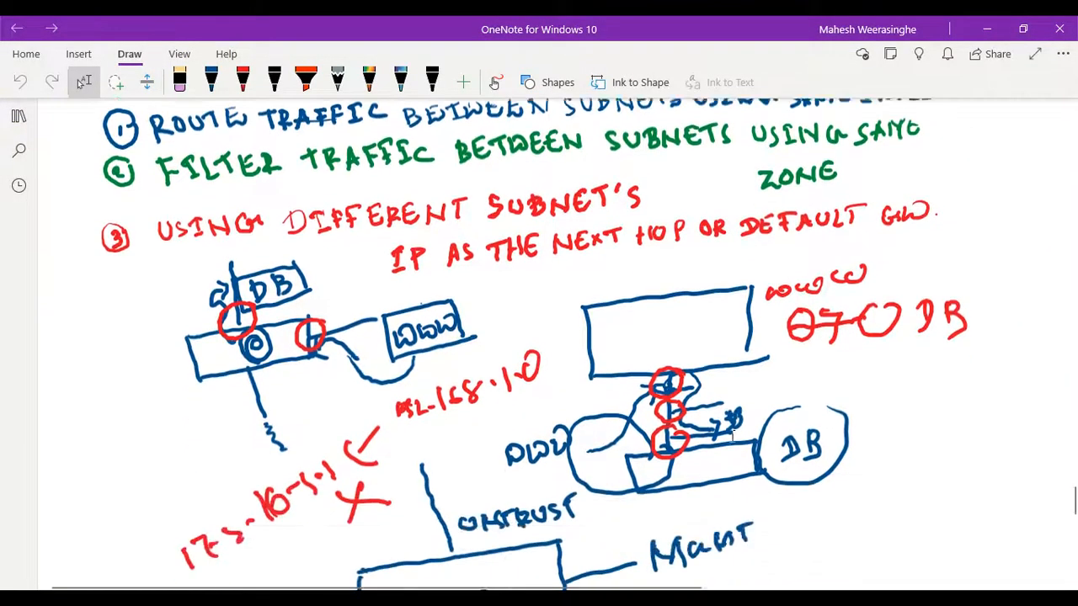
pyautogui.scroll(-6, 732, 438)
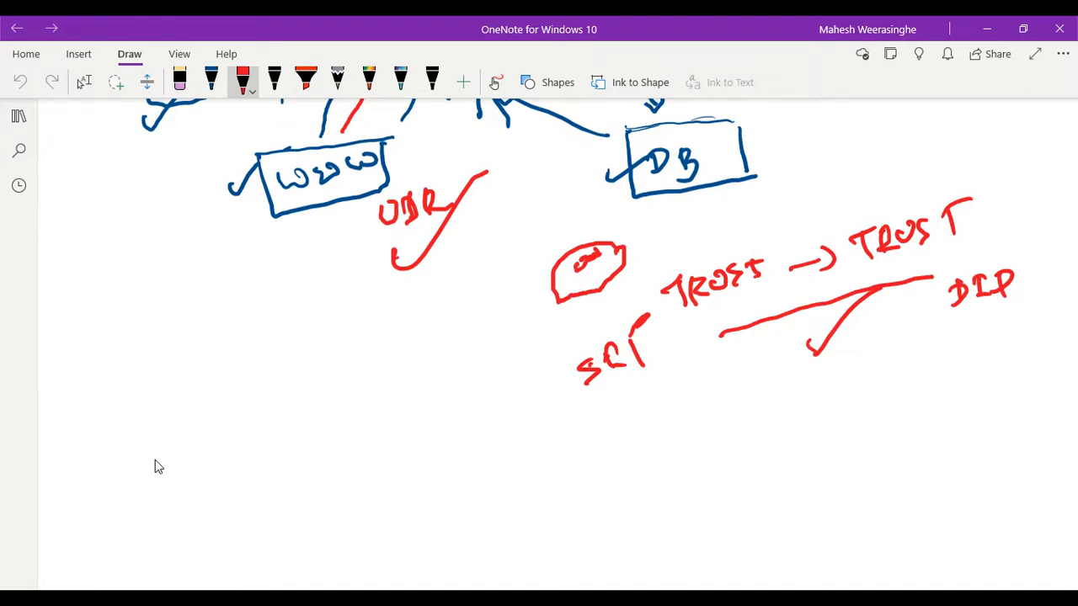
pyautogui.scroll(3, 155, 460)
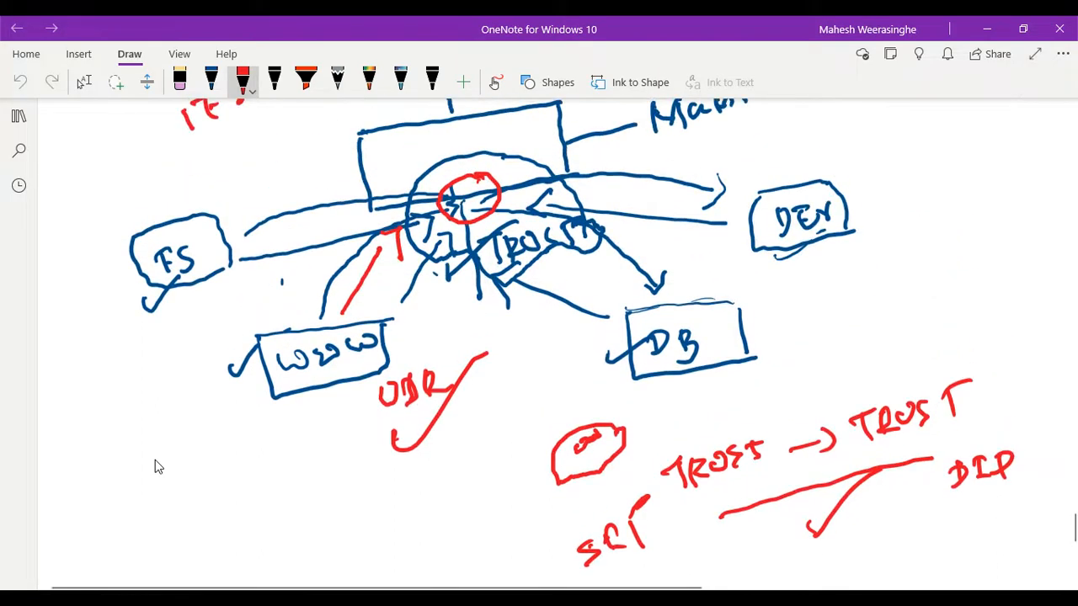
pyautogui.scroll(-5, 155, 460)
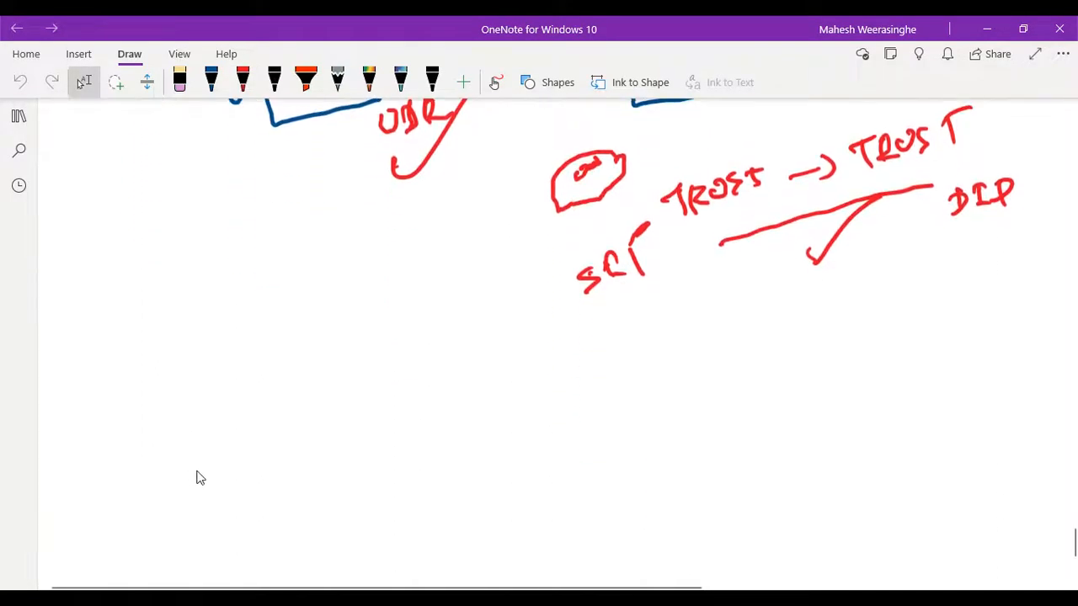
pyautogui.scroll(-2, 197, 478)
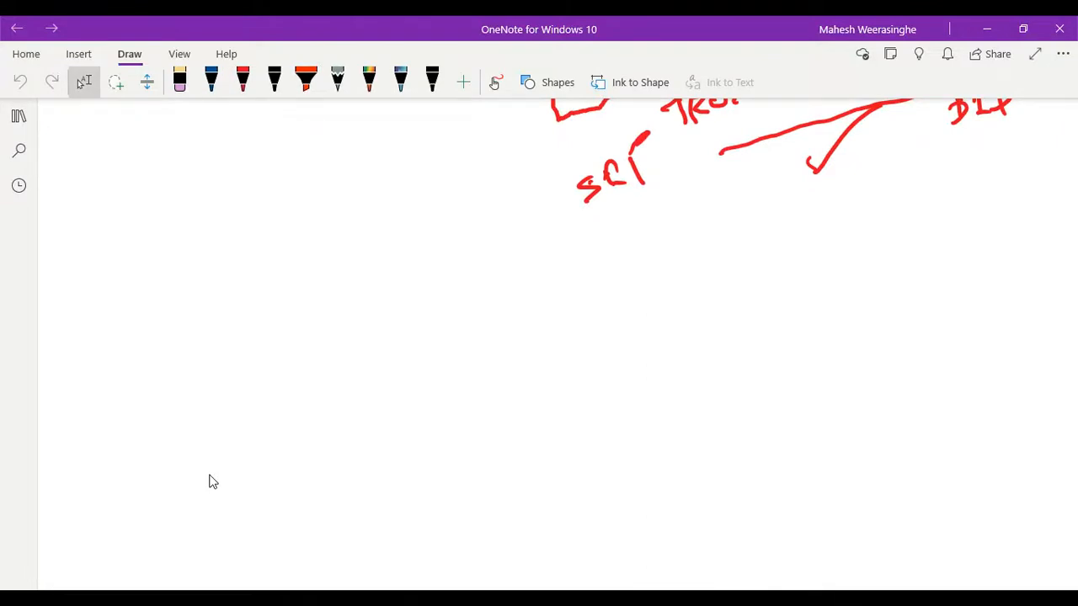
pyautogui.scroll(20, 450, 438)
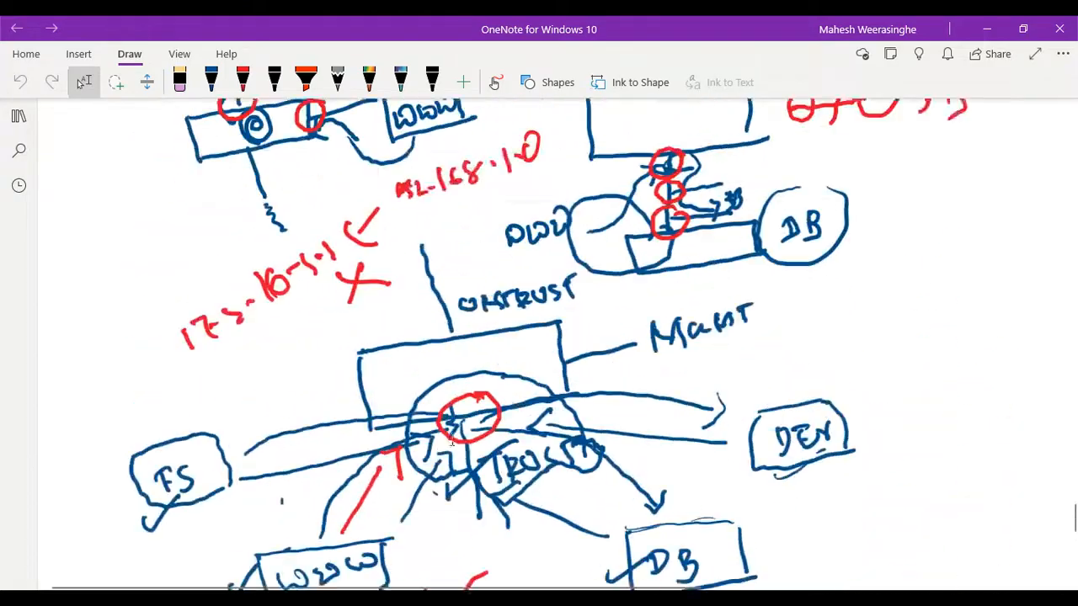
pyautogui.scroll(20, 451, 439)
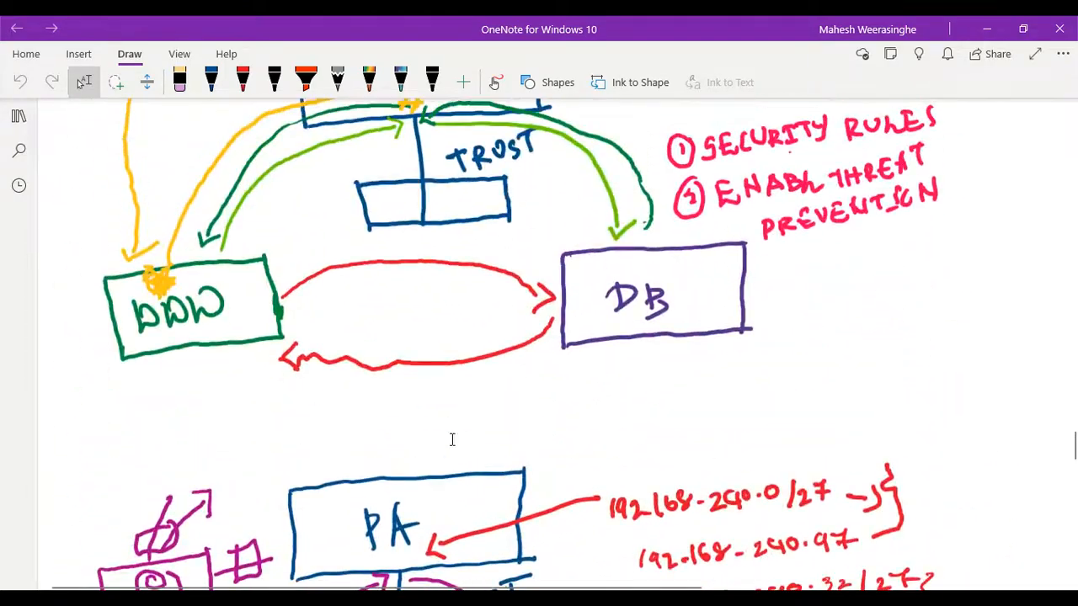
pyautogui.scroll(5, 451, 439)
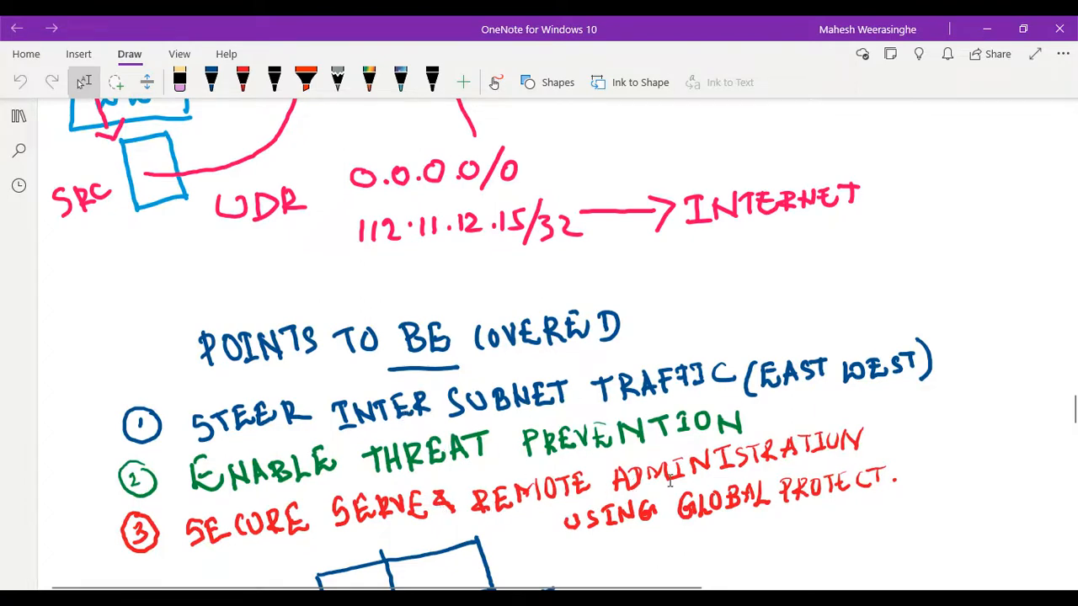
pyautogui.scroll(-1, 266, 447)
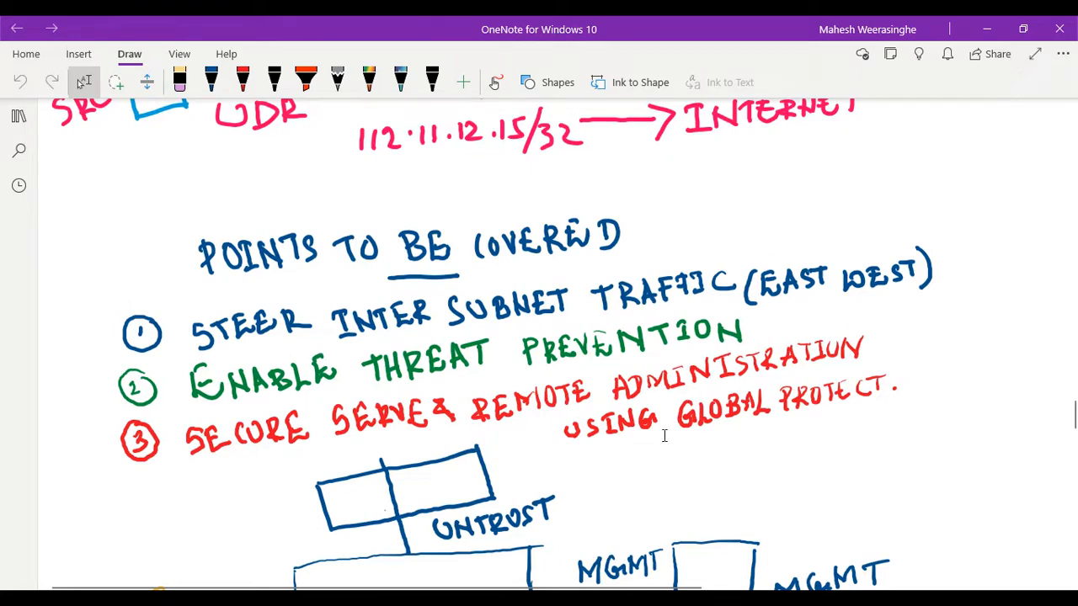
pyautogui.scroll(-15, 533, 381)
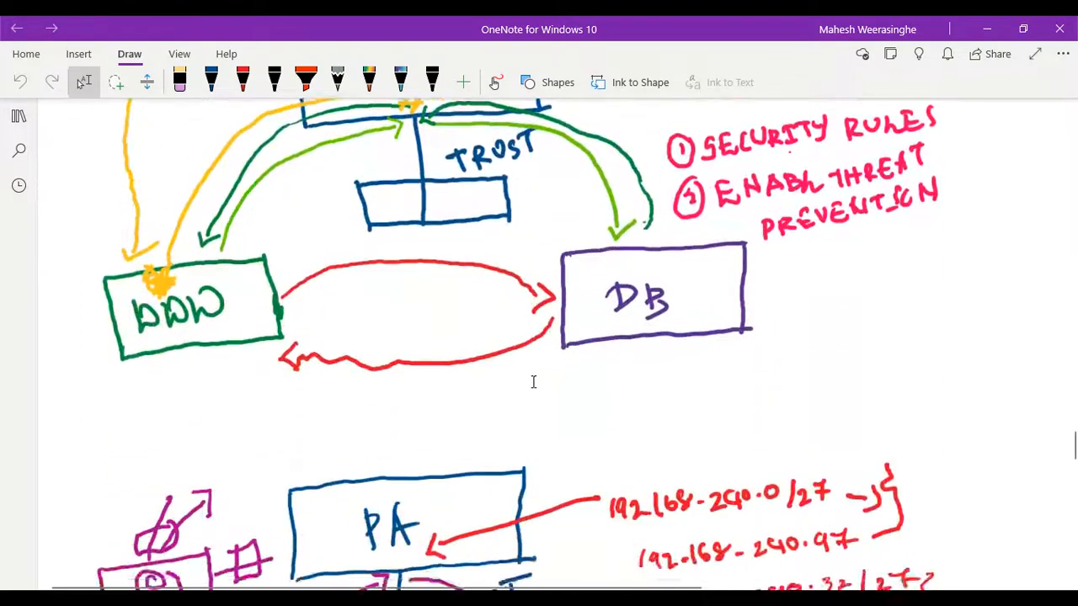
pyautogui.scroll(-5, 533, 381)
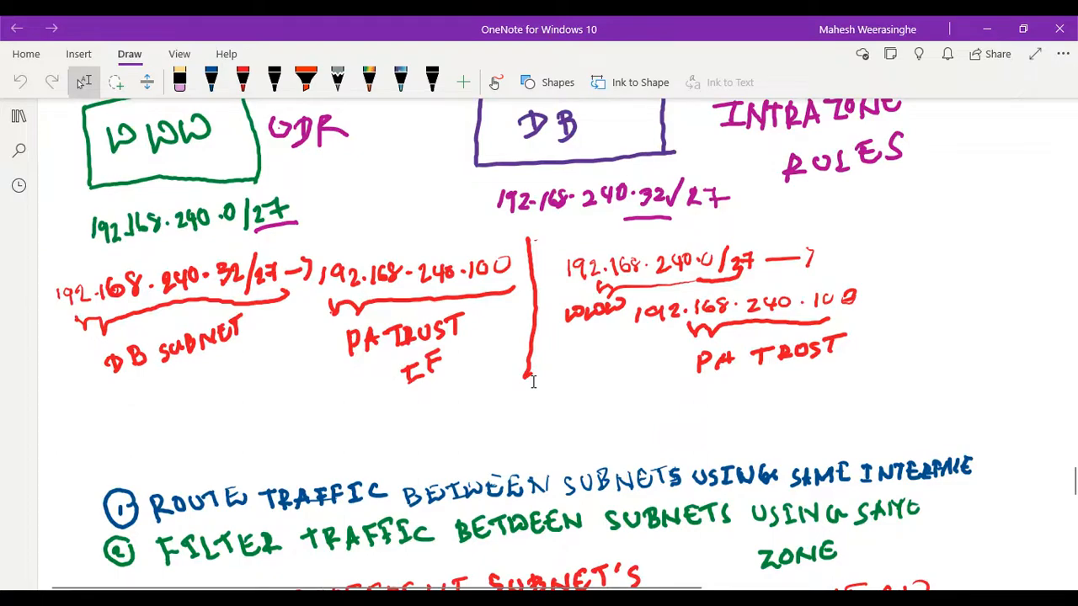
pyautogui.scroll(20, 533, 381)
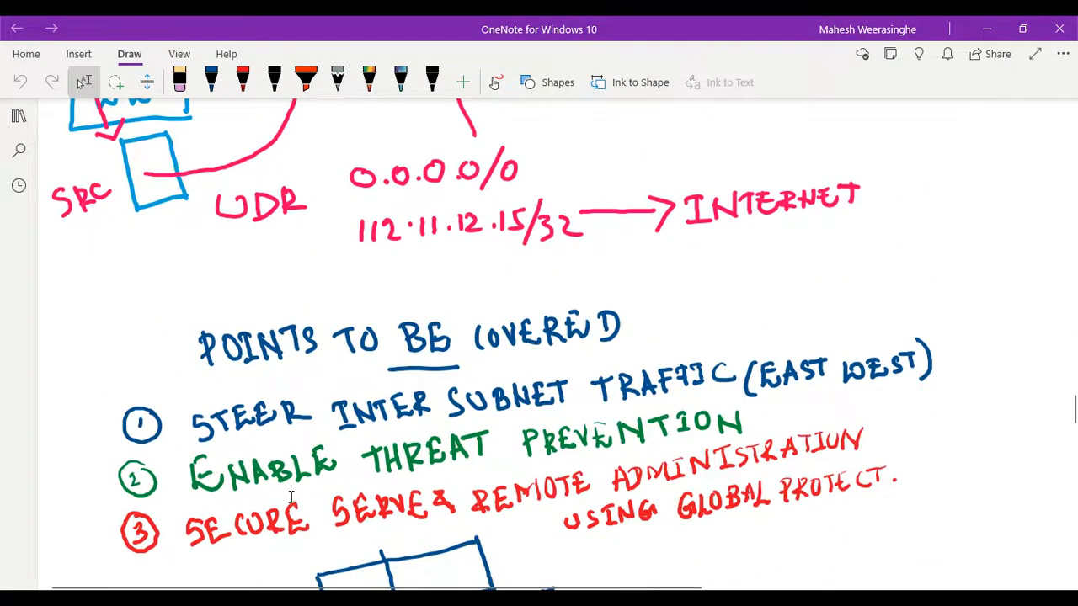
pyautogui.scroll(-15, 302, 485)
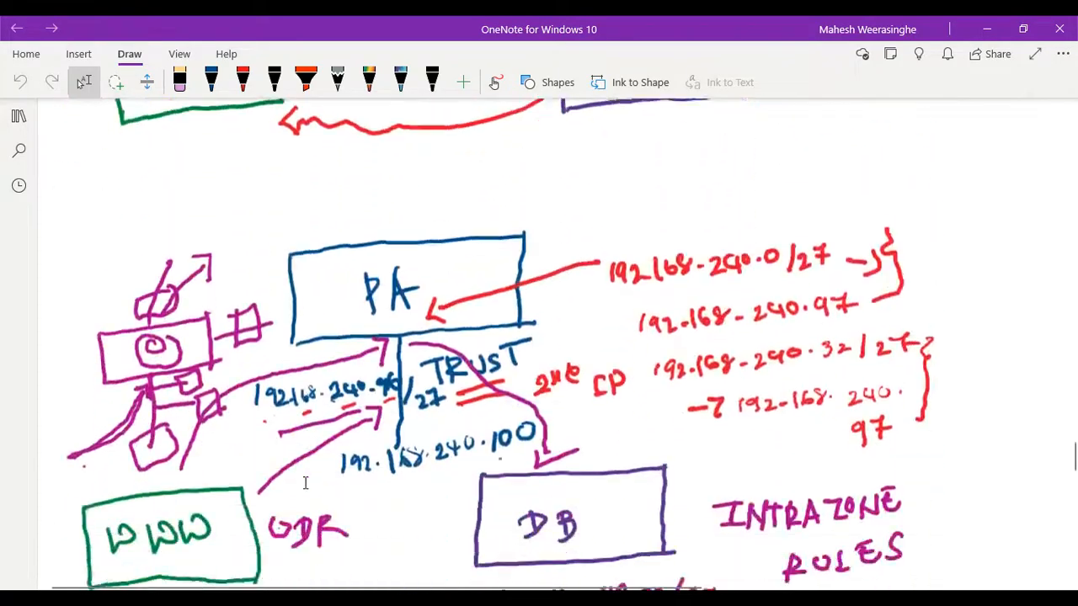
pyautogui.scroll(-12, 306, 482)
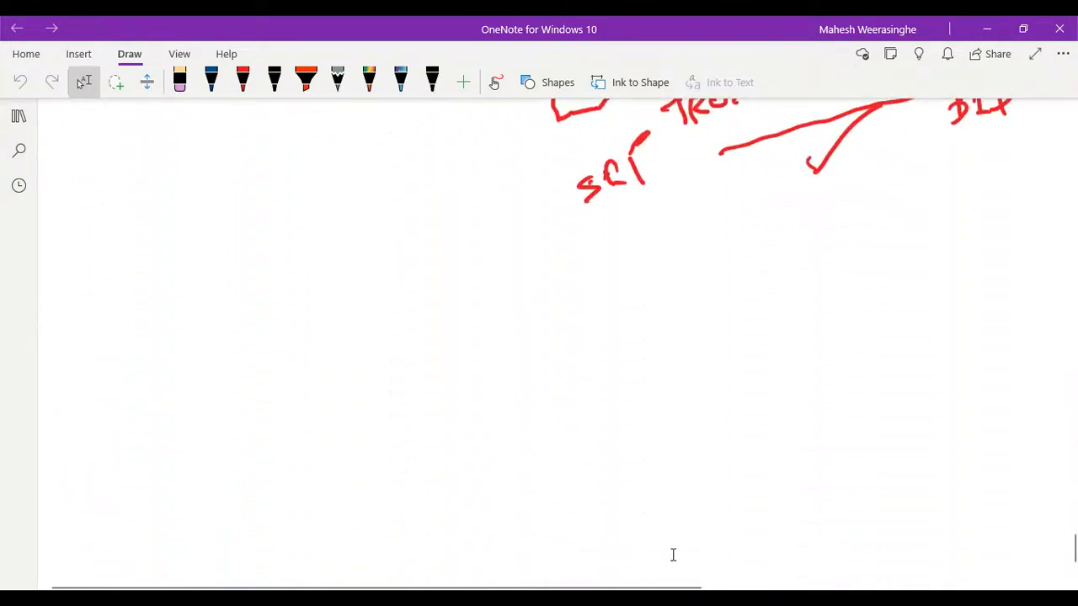
# - Change the red pen's ink colour to dark blue
pyautogui.click(645, 559)
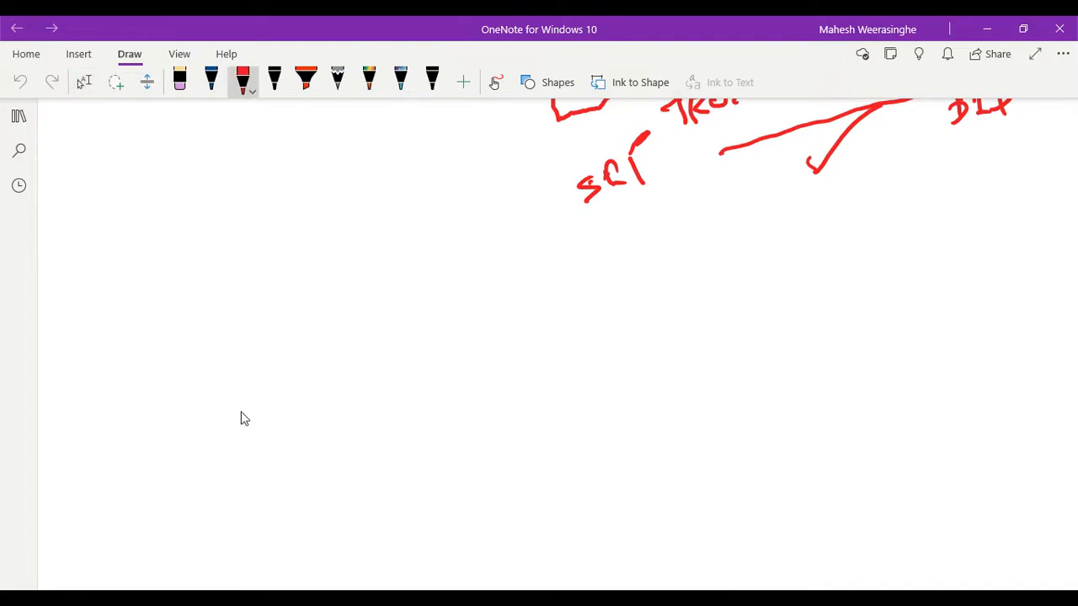
pyautogui.click(242, 80)
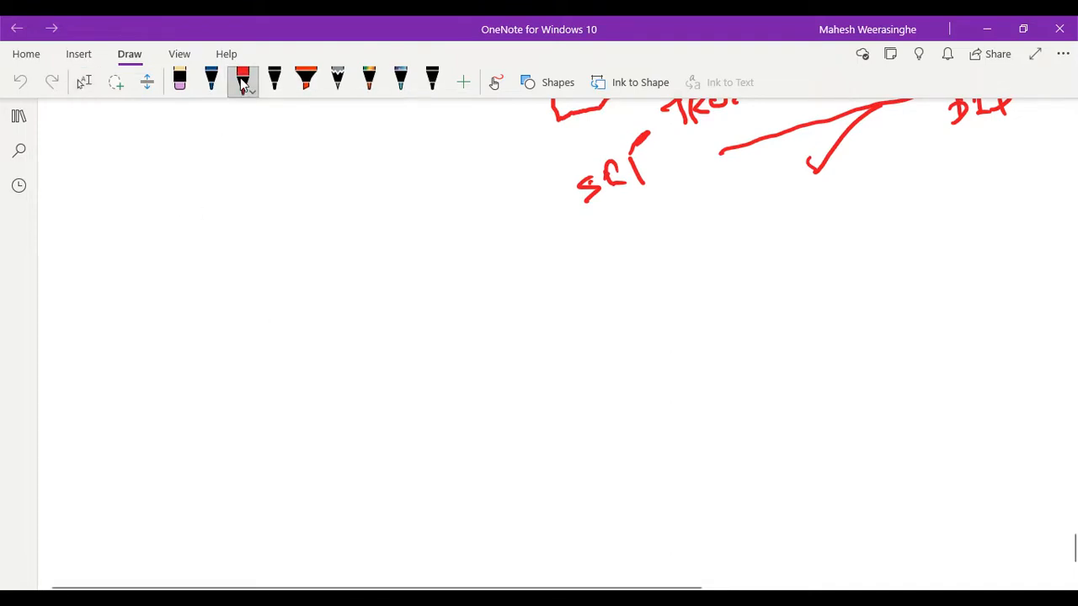
pyautogui.click(243, 82)
pyautogui.click(346, 217)
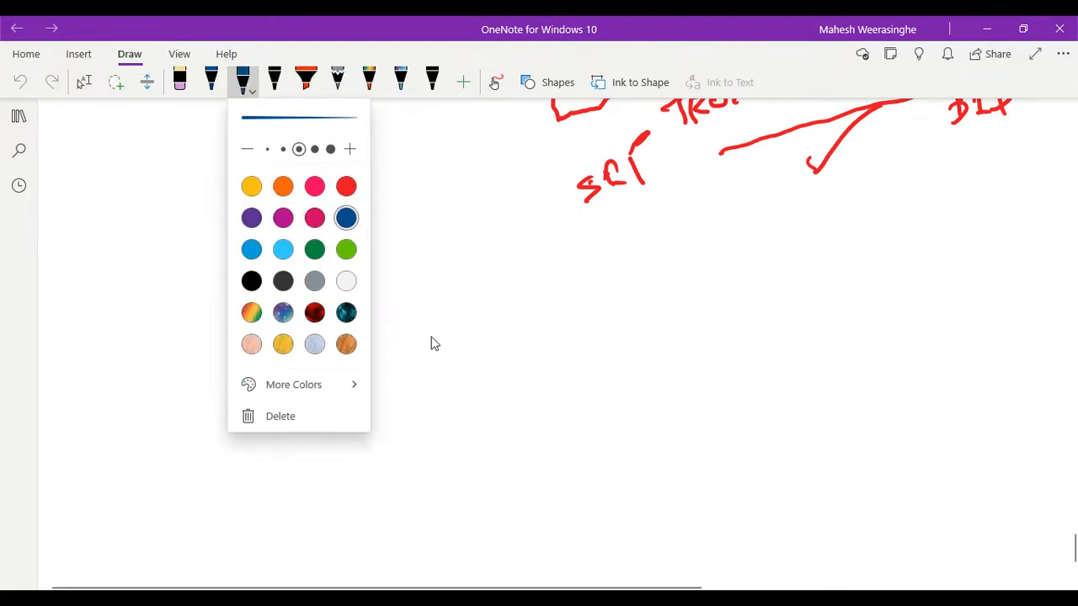
pyautogui.click(432, 342)
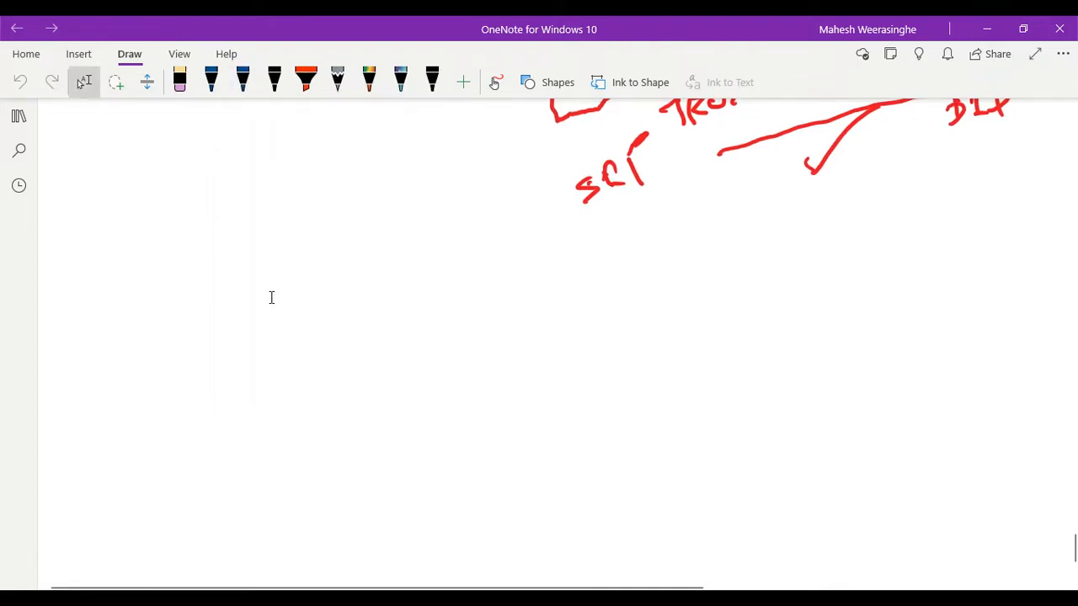
# - Draw a blue rectangle in the blank area below the TRUST → TRUST notes, with a line down from its lower edge labelled TRUST
pyautogui.moveTo(341, 311); pyautogui.dragTo(575, 296)
pyautogui.moveTo(341, 311)
pyautogui.mouseDown()
pyautogui.moveTo(356, 396)
pyautogui.moveTo(386, 403)
pyautogui.moveTo(580, 377)
pyautogui.mouseUp()
pyautogui.moveTo(570, 295); pyautogui.dragTo(577, 383)
pyautogui.moveTo(463, 390); pyautogui.dragTo(486, 488)
pyautogui.moveTo(500, 412)
pyautogui.mouseDown()
pyautogui.moveTo(512, 440)
pyautogui.moveTo(537, 434)
pyautogui.moveTo(552, 407)
pyautogui.moveTo(554, 428)
pyautogui.moveTo(578, 425)
pyautogui.mouseUp()
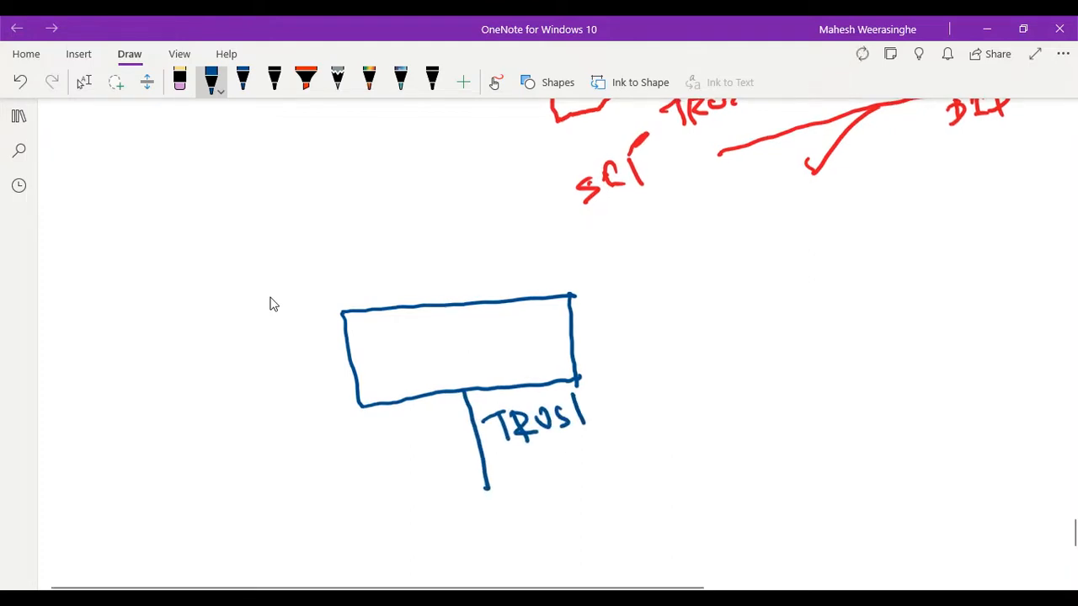
pyautogui.scroll(-1, 273, 304)
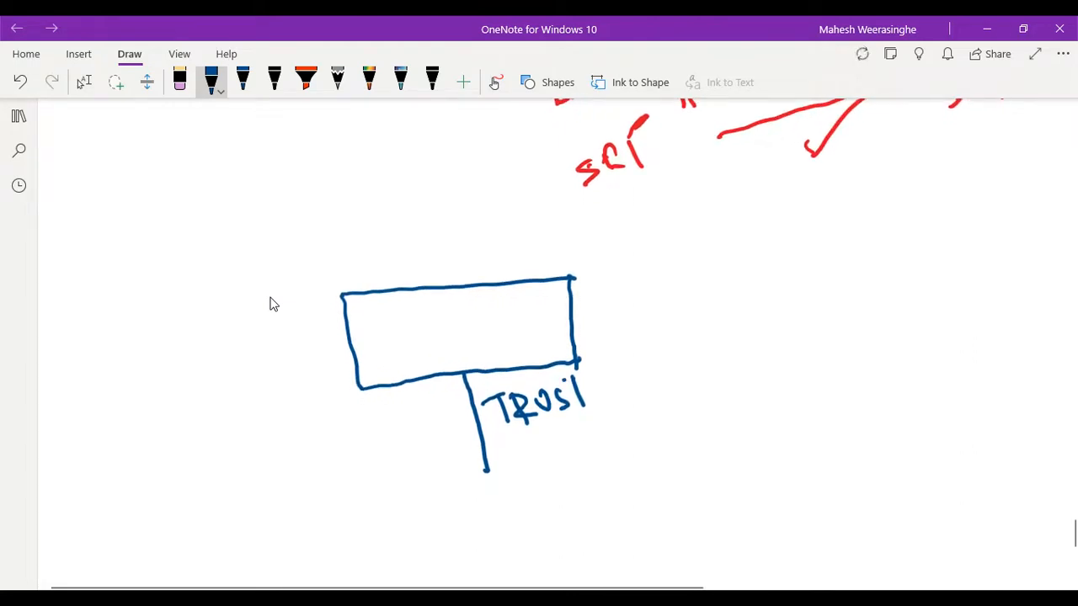
pyautogui.moveTo(563, 381); pyautogui.dragTo(604, 372)
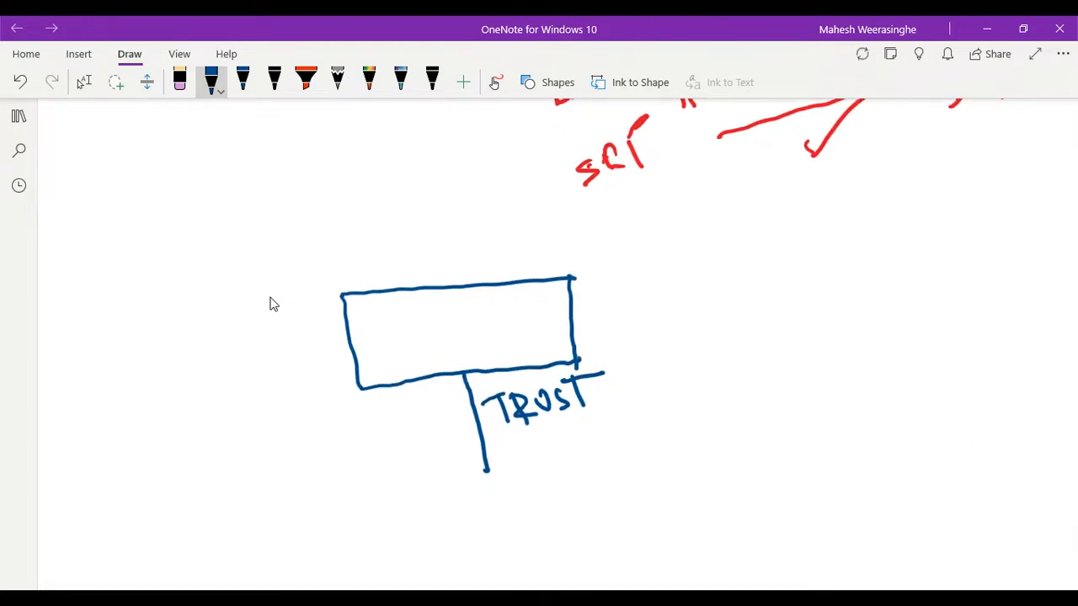
# - Draw a blue box below and to the left of the new TRUST line and write WWW inside it
pyautogui.scroll(1, 272, 304)
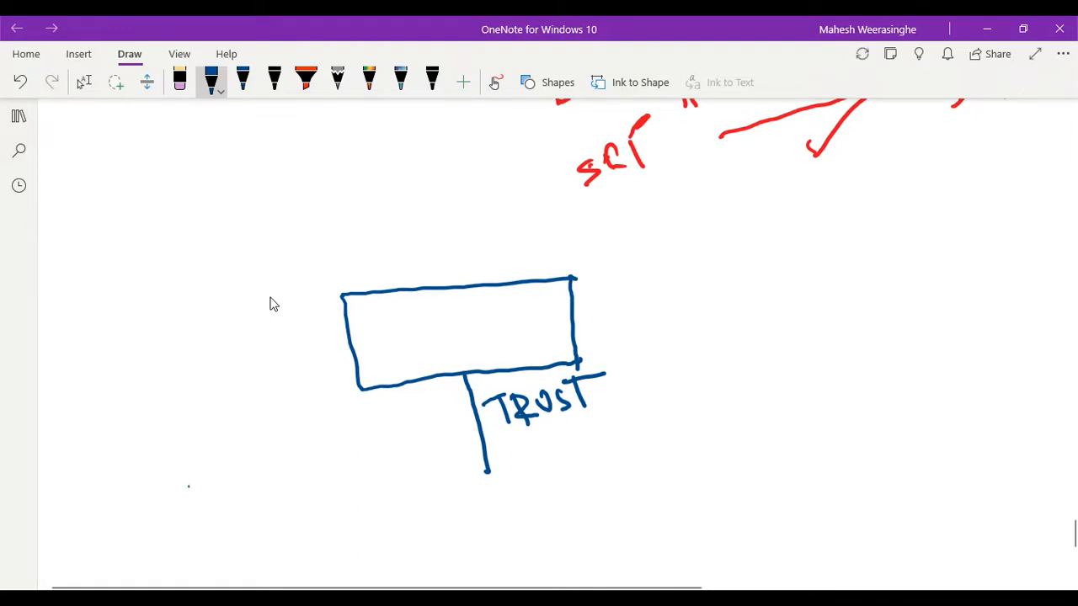
pyautogui.moveTo(188, 487); pyautogui.dragTo(301, 469)
pyautogui.moveTo(188, 486)
pyautogui.mouseDown()
pyautogui.moveTo(217, 558)
pyautogui.moveTo(342, 541)
pyautogui.mouseUp()
pyautogui.moveTo(297, 463)
pyautogui.mouseDown()
pyautogui.moveTo(356, 516)
pyautogui.moveTo(352, 543)
pyautogui.mouseUp()
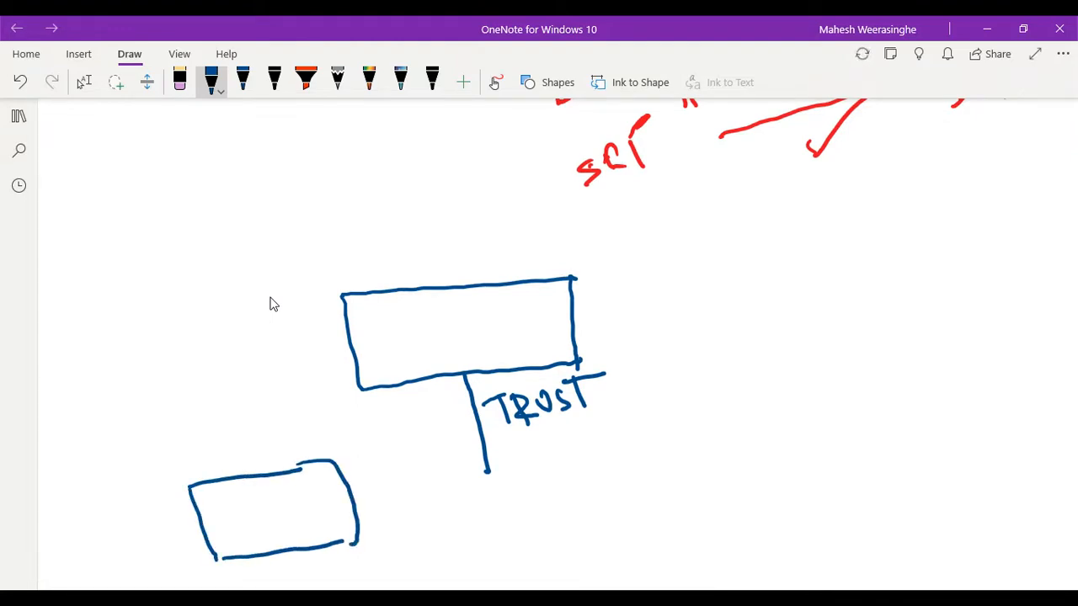
pyautogui.moveTo(212, 510)
pyautogui.mouseDown()
pyautogui.moveTo(246, 532)
pyautogui.moveTo(315, 493)
pyautogui.mouseUp()
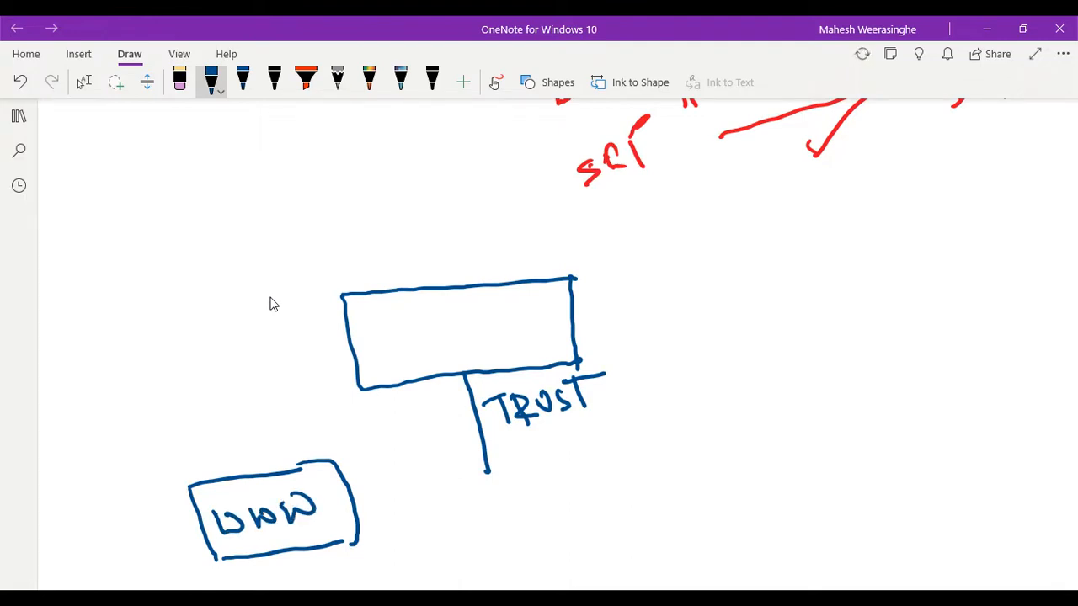
# - Draw a blue box to the right of the new TRUST line and write DB inside it
pyautogui.moveTo(664, 436); pyautogui.dragTo(744, 424)
pyautogui.moveTo(665, 433); pyautogui.dragTo(819, 418)
pyautogui.moveTo(662, 430)
pyautogui.mouseDown()
pyautogui.moveTo(679, 525)
pyautogui.moveTo(830, 508)
pyautogui.mouseUp()
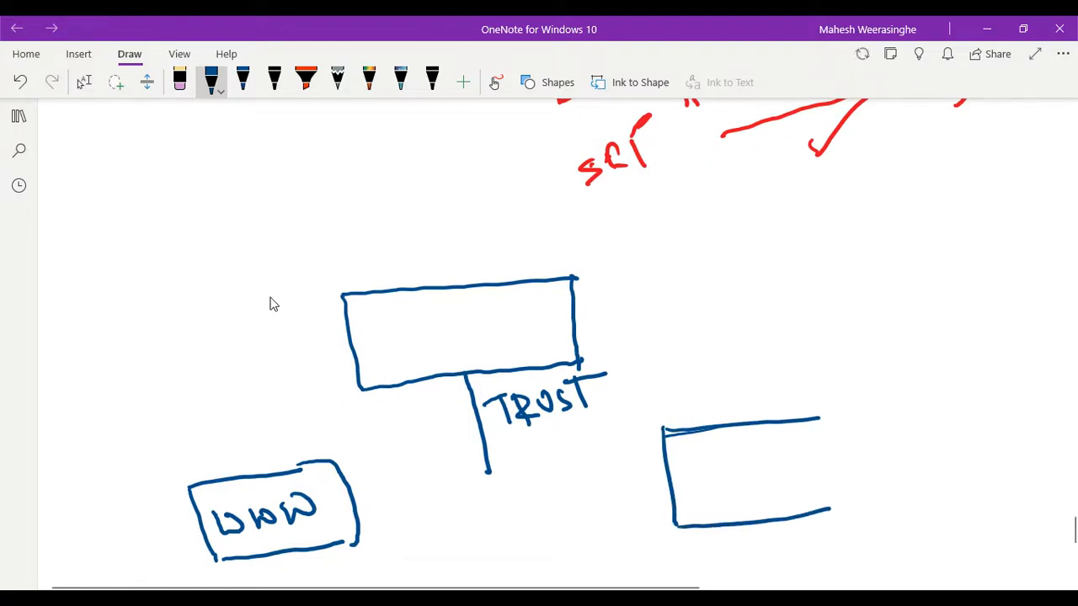
pyautogui.moveTo(819, 419); pyautogui.dragTo(830, 509)
pyautogui.moveTo(708, 461); pyautogui.dragTo(704, 505)
pyautogui.moveTo(696, 492)
pyautogui.mouseDown()
pyautogui.moveTo(717, 478)
pyautogui.moveTo(707, 507)
pyautogui.mouseUp()
pyautogui.moveTo(737, 466); pyautogui.dragTo(742, 501)
pyautogui.moveTo(732, 473); pyautogui.dragTo(734, 505)
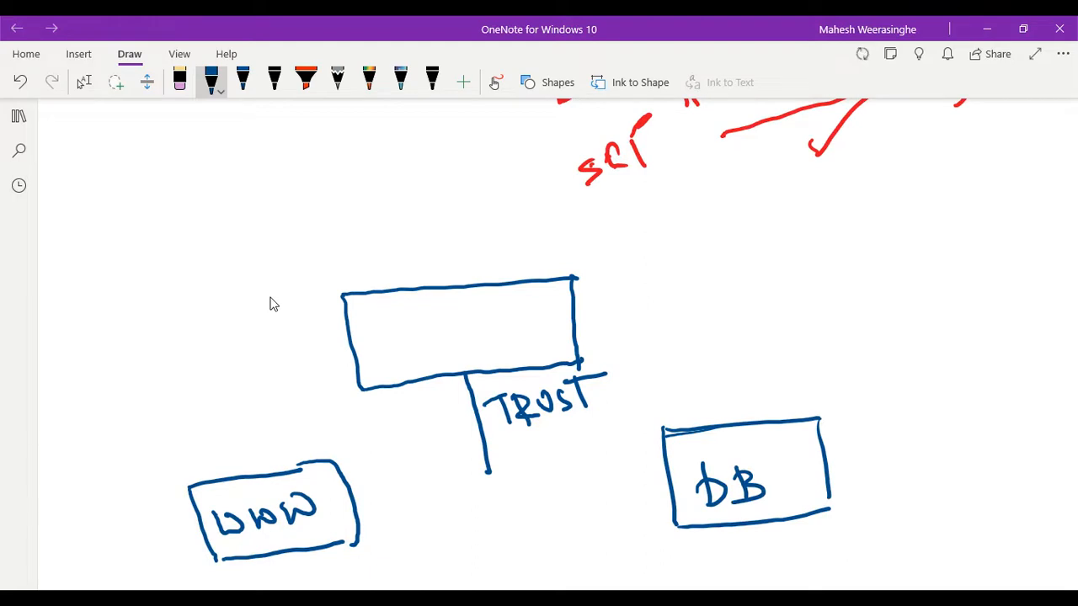
# - Write Route in blue above the new WWW box and add a curved arrow pointing to the box
pyautogui.moveTo(104, 446); pyautogui.dragTo(122, 488)
pyautogui.moveTo(113, 458)
pyautogui.mouseDown()
pyautogui.moveTo(145, 473)
pyautogui.moveTo(194, 447)
pyautogui.mouseUp()
pyautogui.moveTo(172, 436); pyautogui.dragTo(217, 438)
pyautogui.moveTo(122, 501)
pyautogui.mouseDown()
pyautogui.moveTo(117, 522)
pyautogui.moveTo(161, 517)
pyautogui.moveTo(179, 532)
pyautogui.mouseUp()
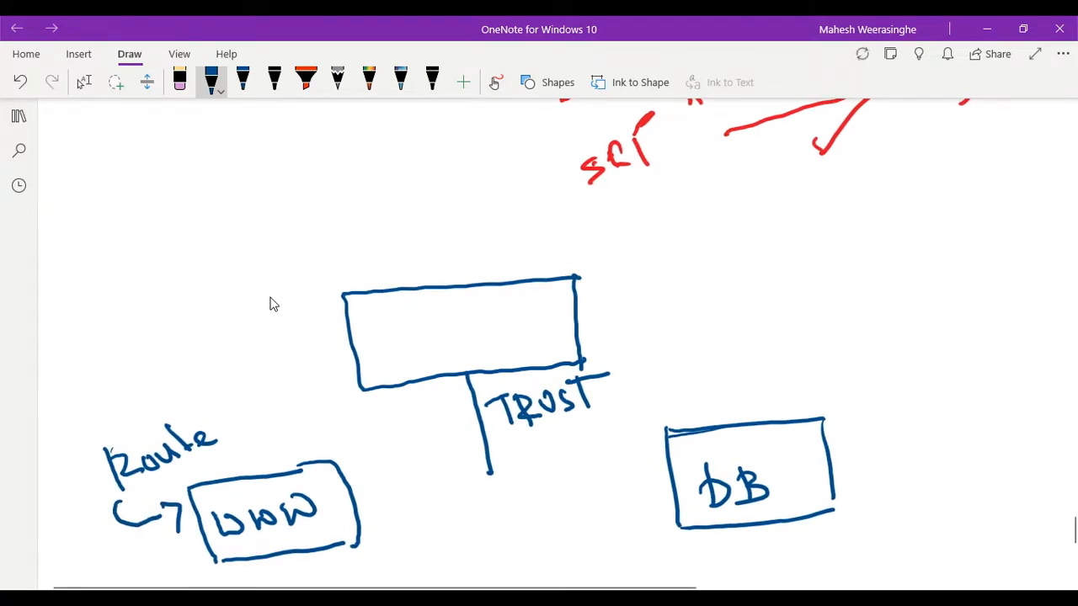
# - Write 0.0.0.0/0 above the Route label and draw a curved arrow from it to the TRUST line
pyautogui.moveTo(59, 427)
pyautogui.mouseDown()
pyautogui.moveTo(51, 436)
pyautogui.moveTo(60, 427)
pyautogui.mouseUp()
pyautogui.moveTo(69, 428)
pyautogui.mouseDown()
pyautogui.moveTo(86, 430)
pyautogui.moveTo(148, 388)
pyautogui.mouseUp()
pyautogui.moveTo(175, 364)
pyautogui.mouseDown()
pyautogui.moveTo(180, 387)
pyautogui.moveTo(307, 406)
pyautogui.moveTo(436, 406)
pyautogui.moveTo(452, 387)
pyautogui.moveTo(448, 416)
pyautogui.mouseUp()
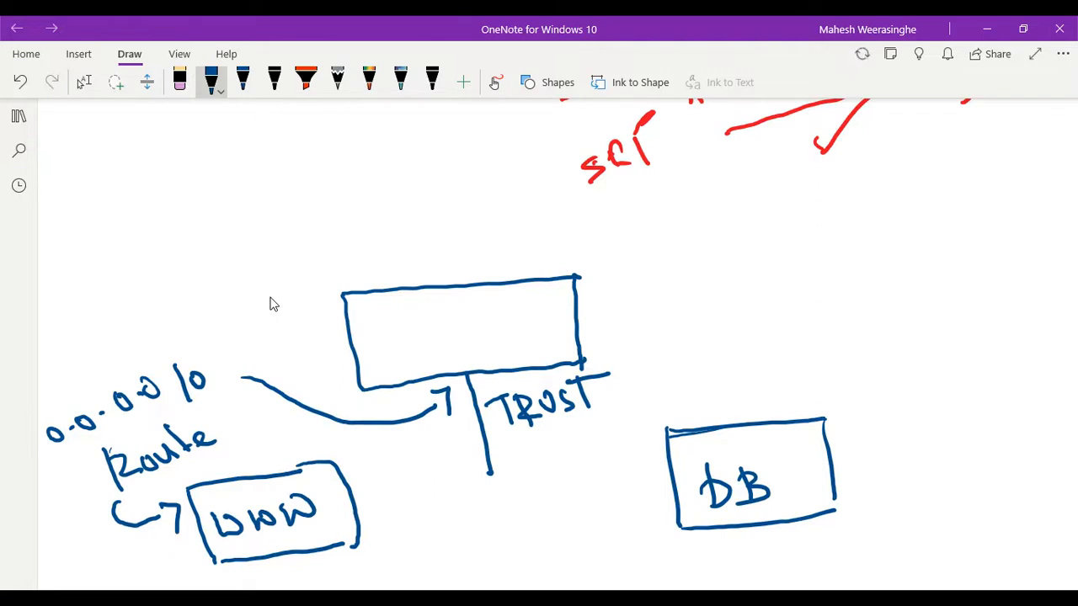
# - Look up the DB subnet in the earlier PA diagram and write 192.168.240.32/27 in blue below the new DB box
pyautogui.scroll(1, 269, 304)
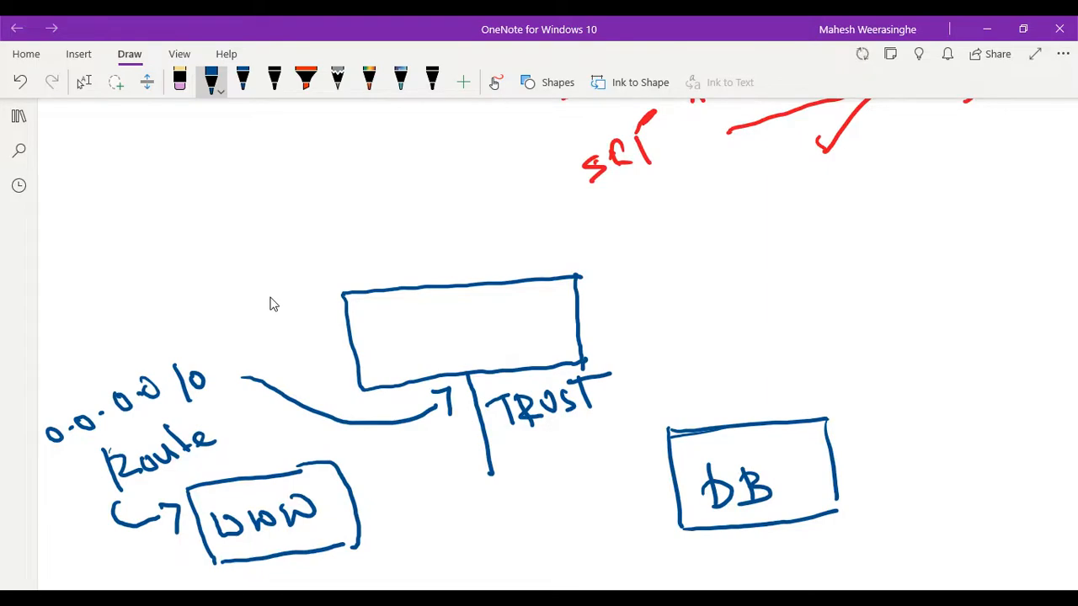
pyautogui.click(84, 82)
pyautogui.scroll(10, 643, 275)
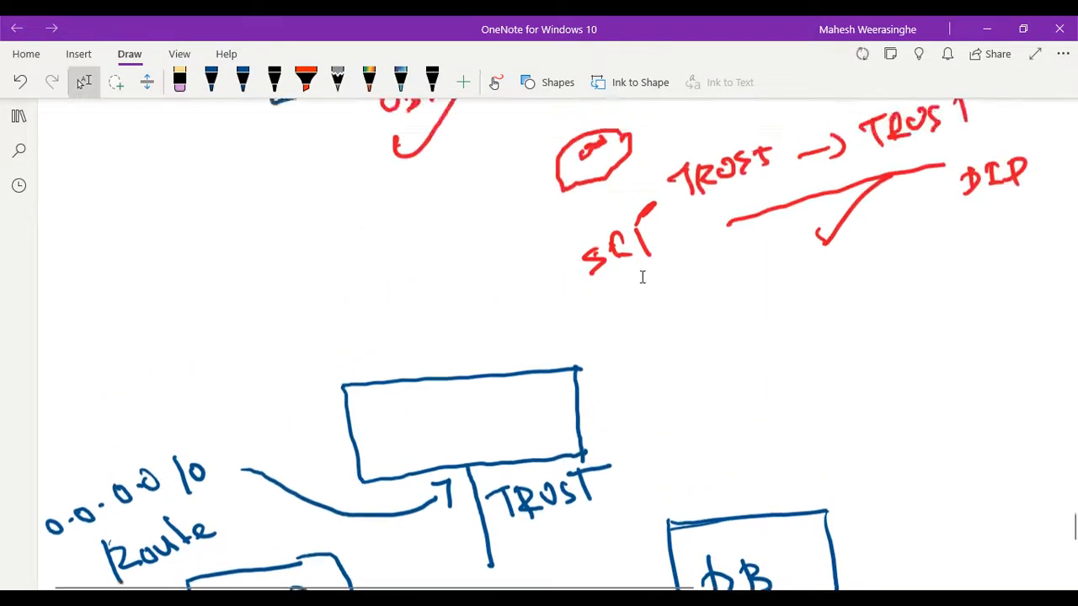
pyautogui.scroll(10, 642, 275)
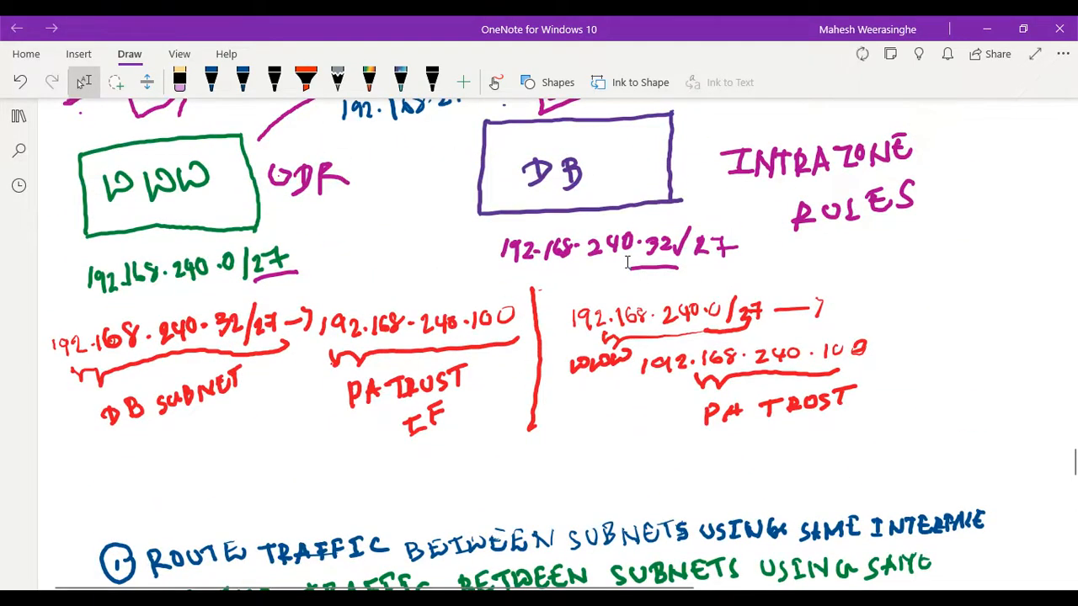
pyautogui.scroll(-15, 617, 262)
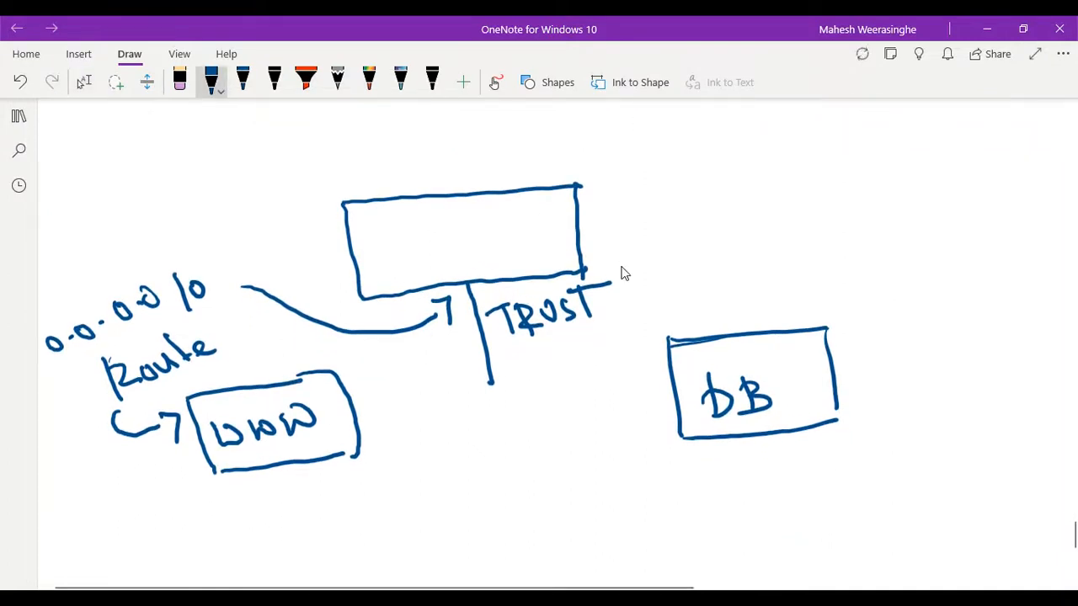
pyautogui.moveTo(696, 468)
pyautogui.mouseDown()
pyautogui.moveTo(699, 488)
pyautogui.moveTo(714, 469)
pyautogui.moveTo(716, 483)
pyautogui.moveTo(740, 481)
pyautogui.mouseUp()
pyautogui.click(721, 470)
pyautogui.moveTo(741, 472); pyautogui.dragTo(780, 474)
pyautogui.moveTo(792, 459)
pyautogui.mouseDown()
pyautogui.moveTo(840, 465)
pyautogui.moveTo(846, 443)
pyautogui.moveTo(884, 445)
pyautogui.moveTo(871, 461)
pyautogui.mouseUp()
pyautogui.click(859, 447)
pyautogui.moveTo(891, 436)
pyautogui.mouseDown()
pyautogui.moveTo(916, 461)
pyautogui.moveTo(960, 456)
pyautogui.mouseUp()
pyautogui.click(918, 424)
pyautogui.moveTo(950, 441); pyautogui.dragTo(970, 434)
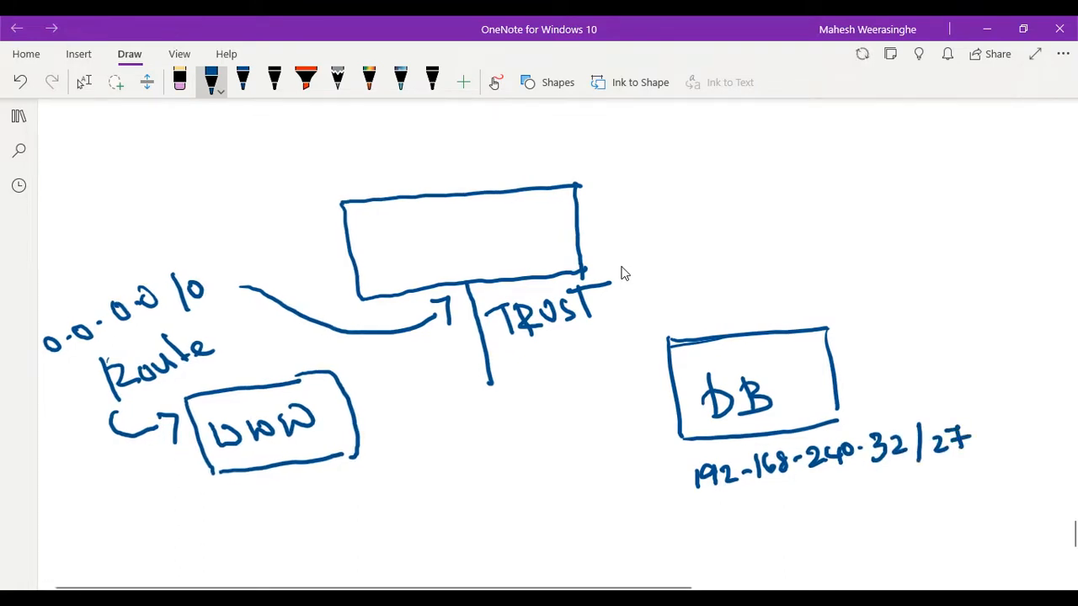
# - Draw a short blue arrow from the WWW box toward the TRUST line and cross out its tail
pyautogui.scroll(-1, 623, 274)
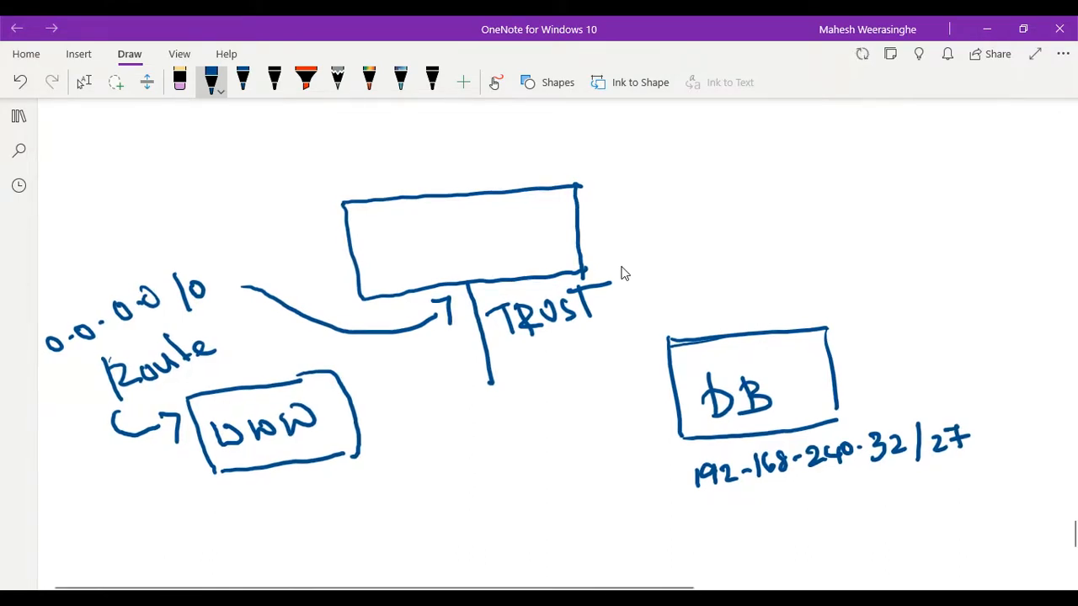
pyautogui.scroll(1, 623, 273)
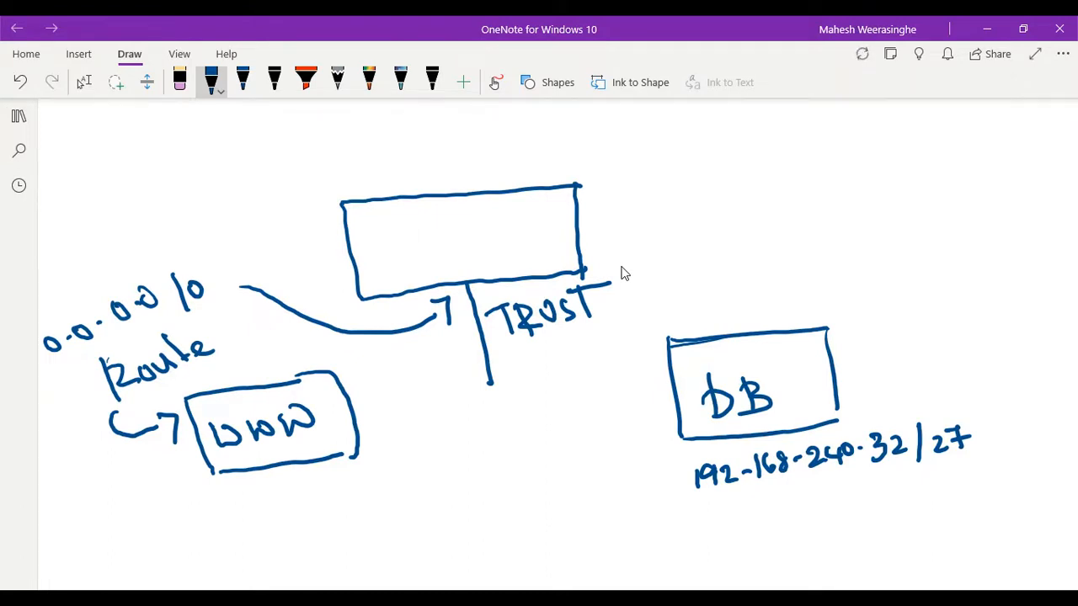
pyautogui.moveTo(362, 399)
pyautogui.mouseDown()
pyautogui.moveTo(421, 344)
pyautogui.moveTo(420, 364)
pyautogui.moveTo(376, 392)
pyautogui.moveTo(375, 382)
pyautogui.moveTo(406, 386)
pyautogui.mouseUp()
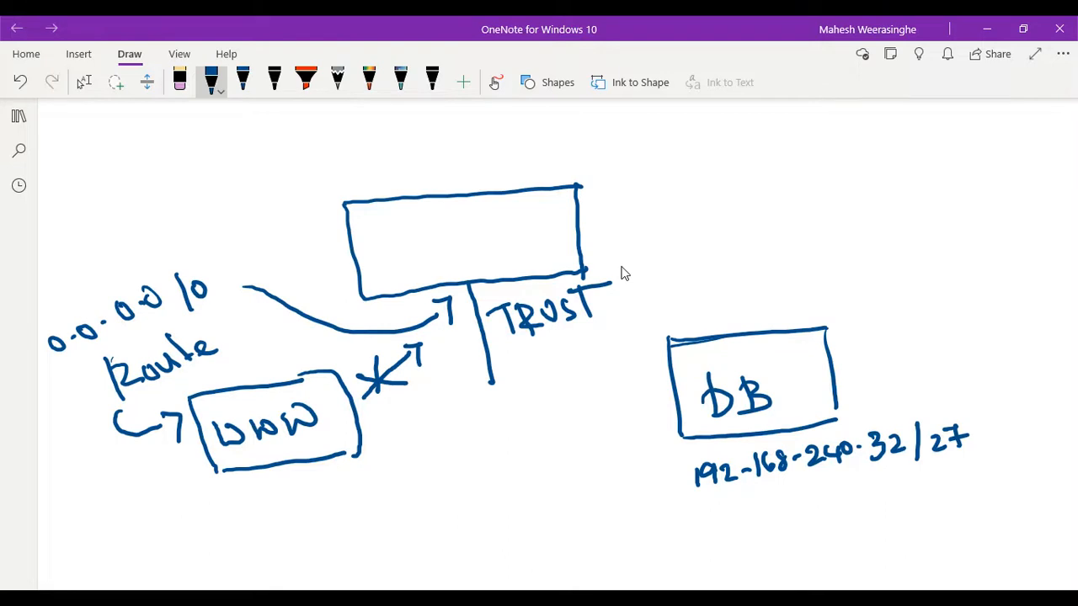
pyautogui.scroll(1, 621, 267)
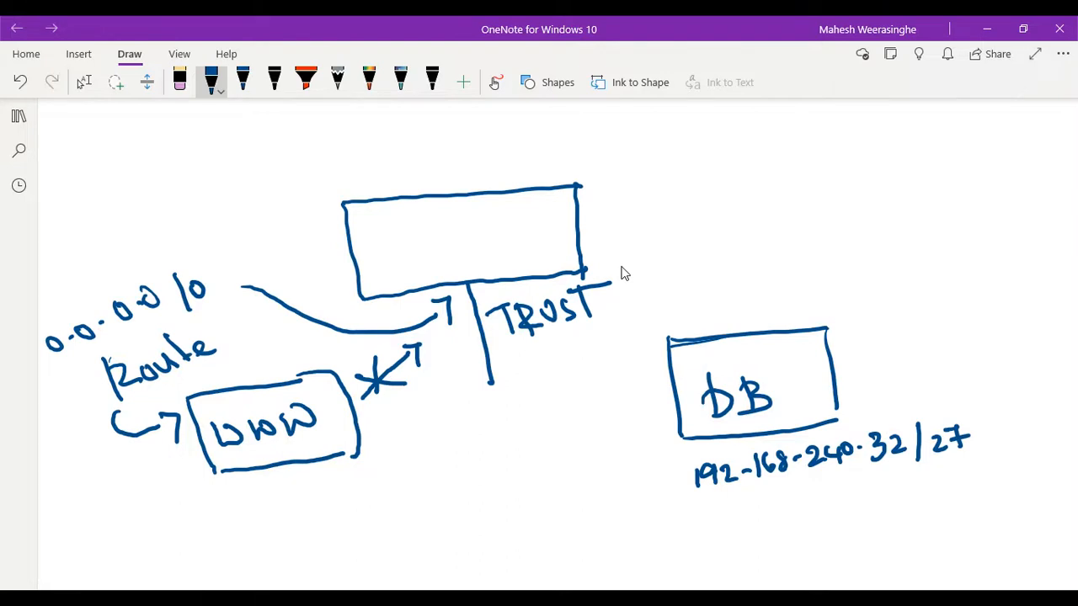
pyautogui.scroll(1, 624, 274)
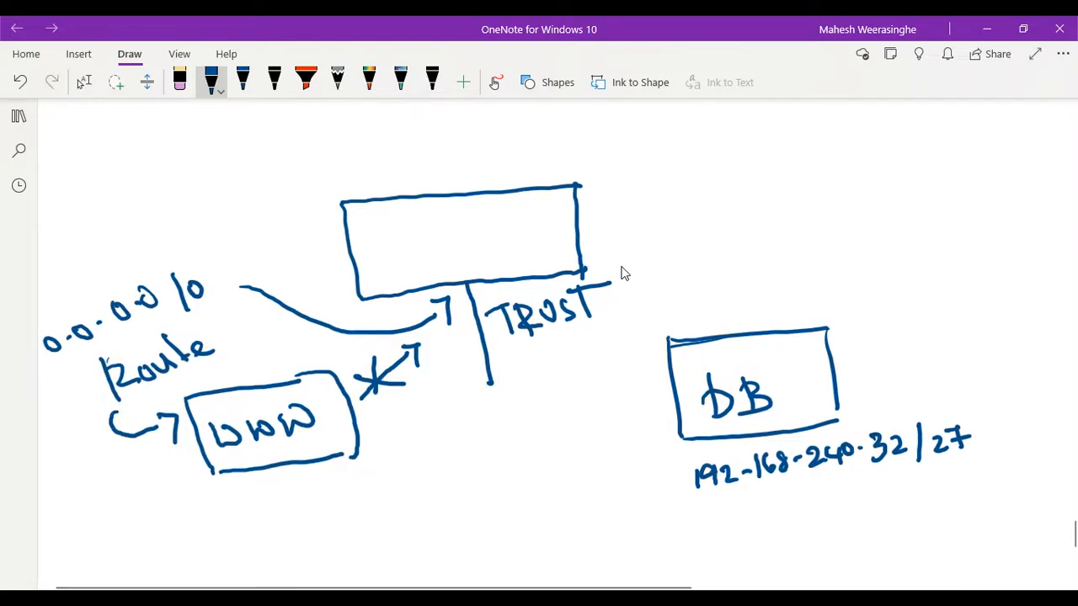
pyautogui.scroll(1, 624, 274)
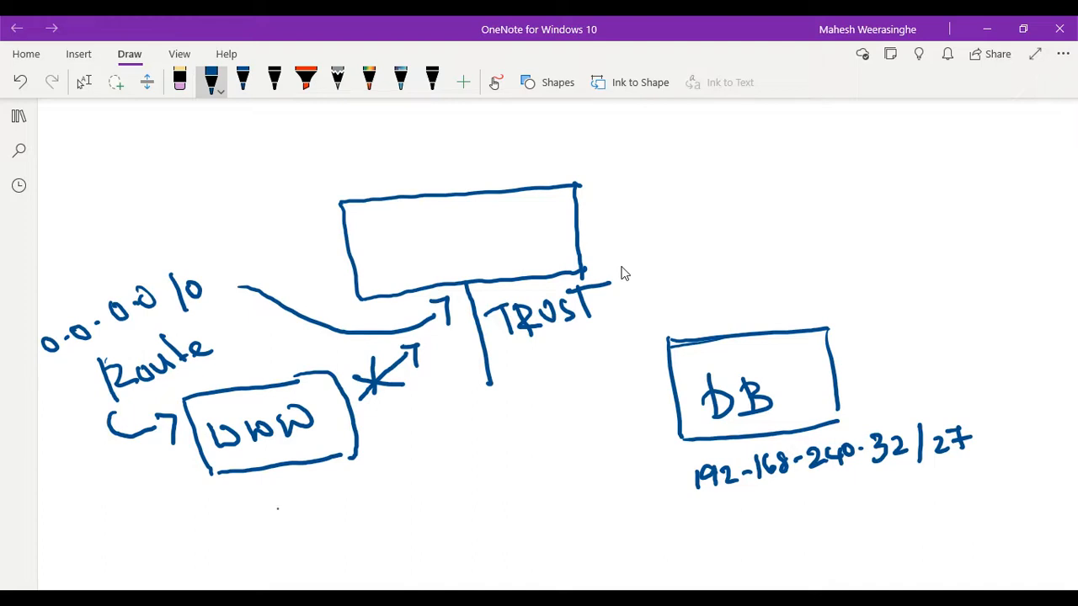
# - Write system routes in blue below the WWW box and add the numbers 1, 2 and 3 beneath it
pyautogui.moveTo(283, 505)
pyautogui.mouseDown()
pyautogui.moveTo(270, 528)
pyautogui.moveTo(293, 544)
pyautogui.mouseUp()
pyautogui.moveTo(321, 506); pyautogui.dragTo(305, 530)
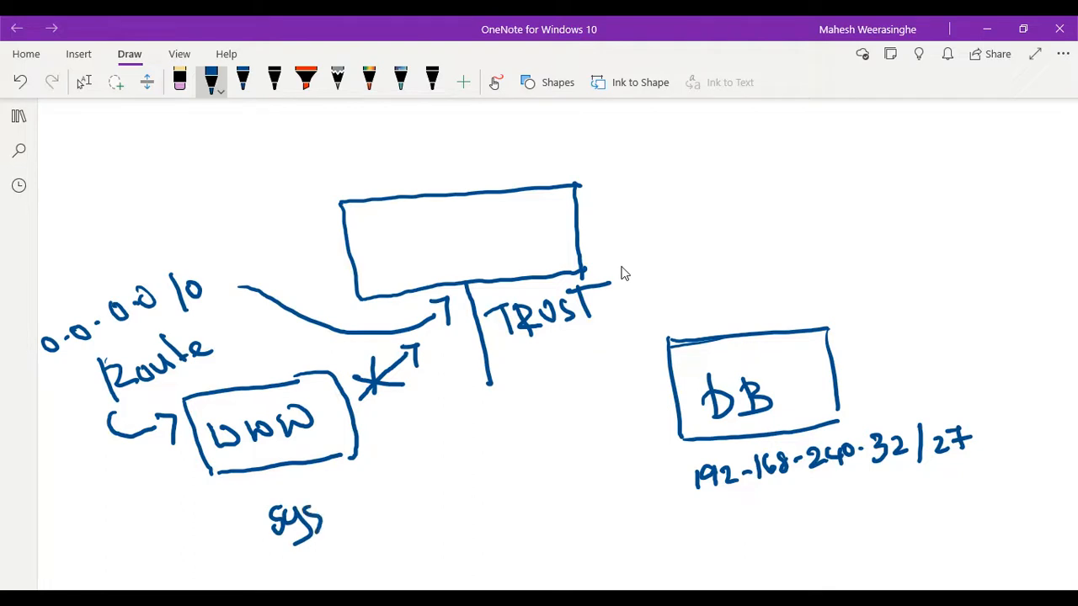
pyautogui.moveTo(314, 482); pyautogui.dragTo(323, 520)
pyautogui.moveTo(318, 499)
pyautogui.mouseDown()
pyautogui.moveTo(337, 493)
pyautogui.moveTo(361, 520)
pyautogui.moveTo(370, 497)
pyautogui.moveTo(406, 510)
pyautogui.moveTo(415, 489)
pyautogui.mouseUp()
pyautogui.moveTo(426, 486)
pyautogui.mouseDown()
pyautogui.moveTo(421, 504)
pyautogui.moveTo(434, 482)
pyautogui.moveTo(445, 495)
pyautogui.mouseUp()
pyautogui.moveTo(449, 450)
pyautogui.mouseDown()
pyautogui.moveTo(468, 483)
pyautogui.moveTo(474, 465)
pyautogui.mouseUp()
pyautogui.moveTo(473, 473); pyautogui.dragTo(483, 477)
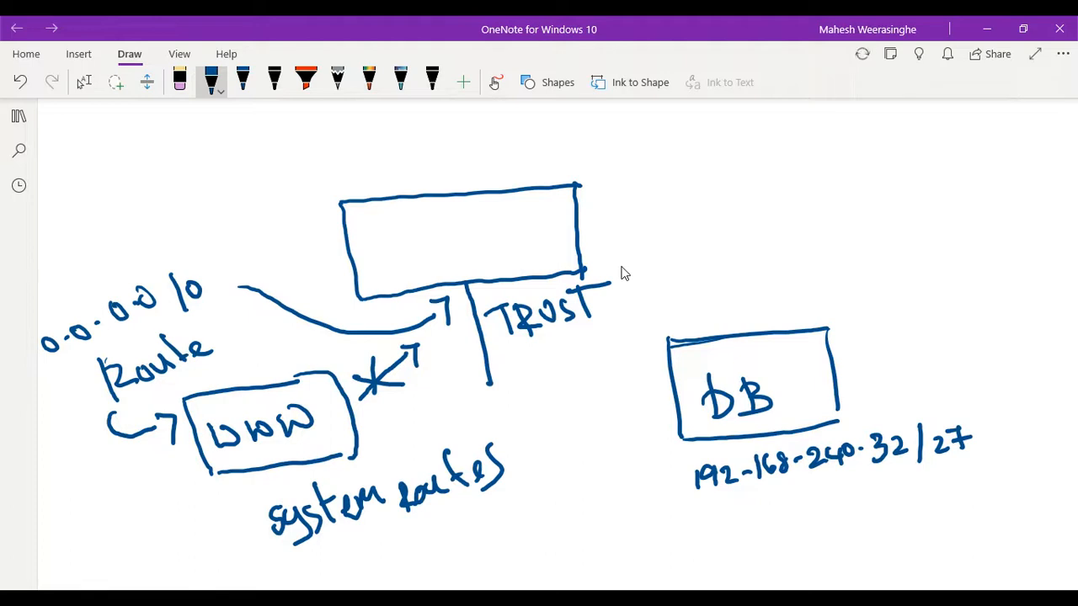
pyautogui.moveTo(420, 525)
pyautogui.mouseDown()
pyautogui.moveTo(460, 559)
pyautogui.moveTo(491, 543)
pyautogui.moveTo(488, 557)
pyautogui.mouseUp()
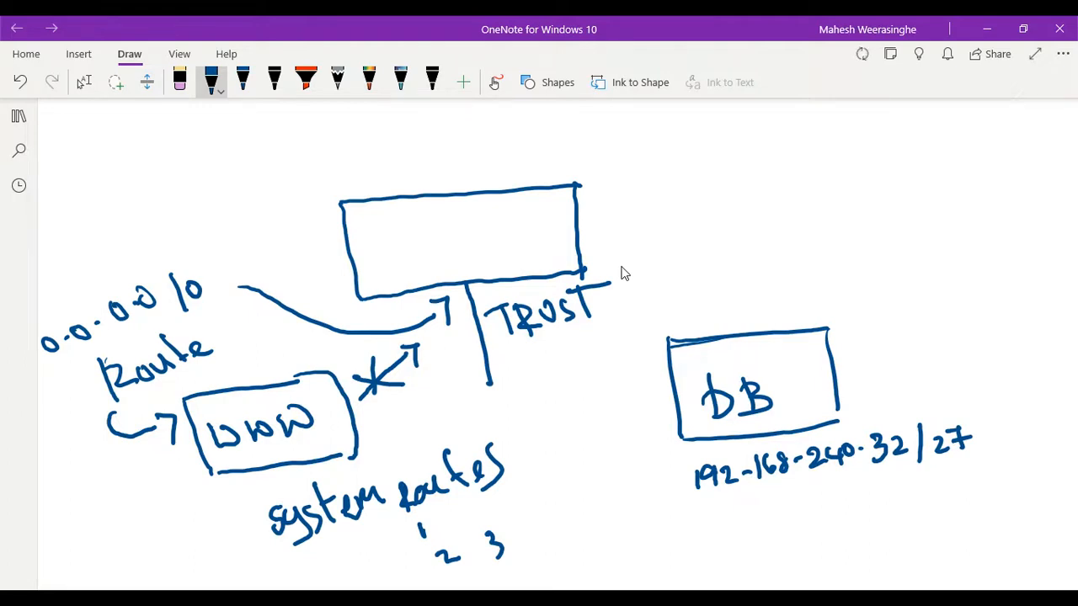
# - Draw a long blue arrow from the WWW box toward the DB box and add a short dash beside the crossed-out arrow
pyautogui.scroll(1, 621, 274)
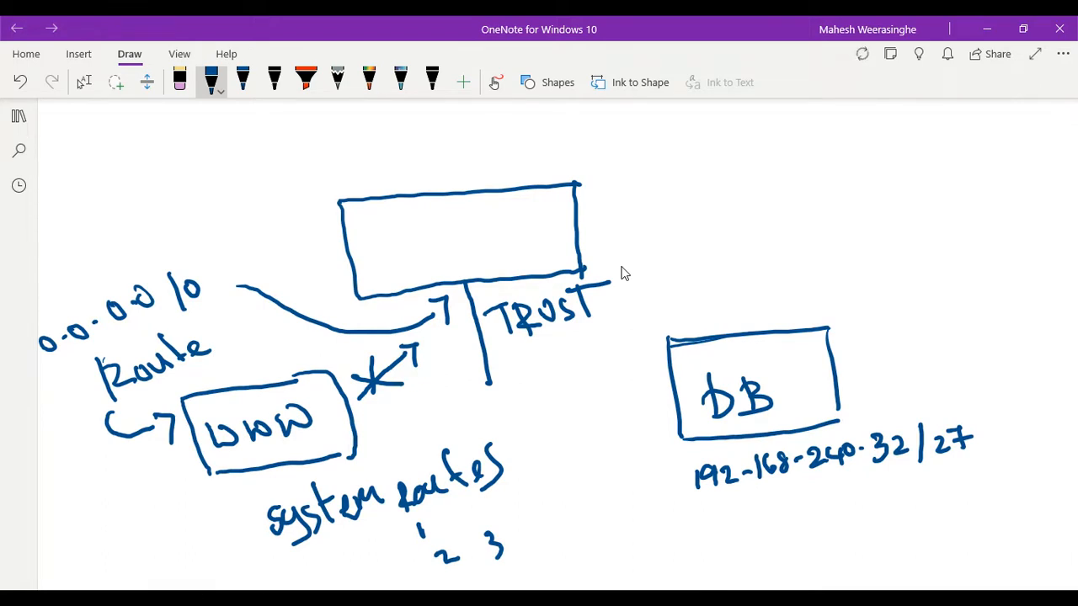
pyautogui.scroll(1, 621, 274)
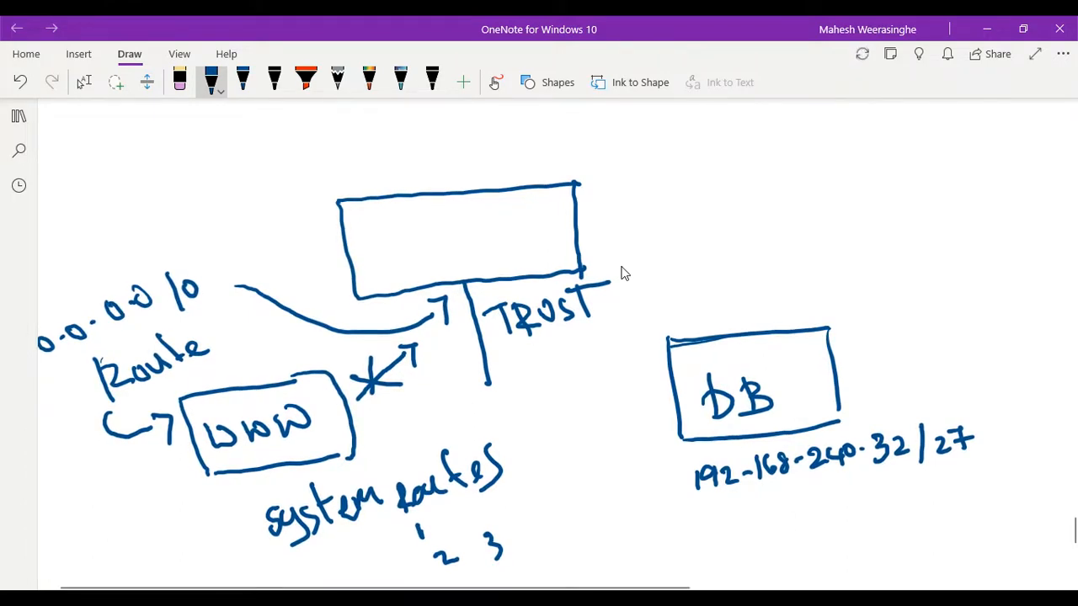
pyautogui.moveTo(375, 434)
pyautogui.mouseDown()
pyautogui.moveTo(606, 401)
pyautogui.moveTo(618, 385)
pyautogui.moveTo(606, 429)
pyautogui.mouseUp()
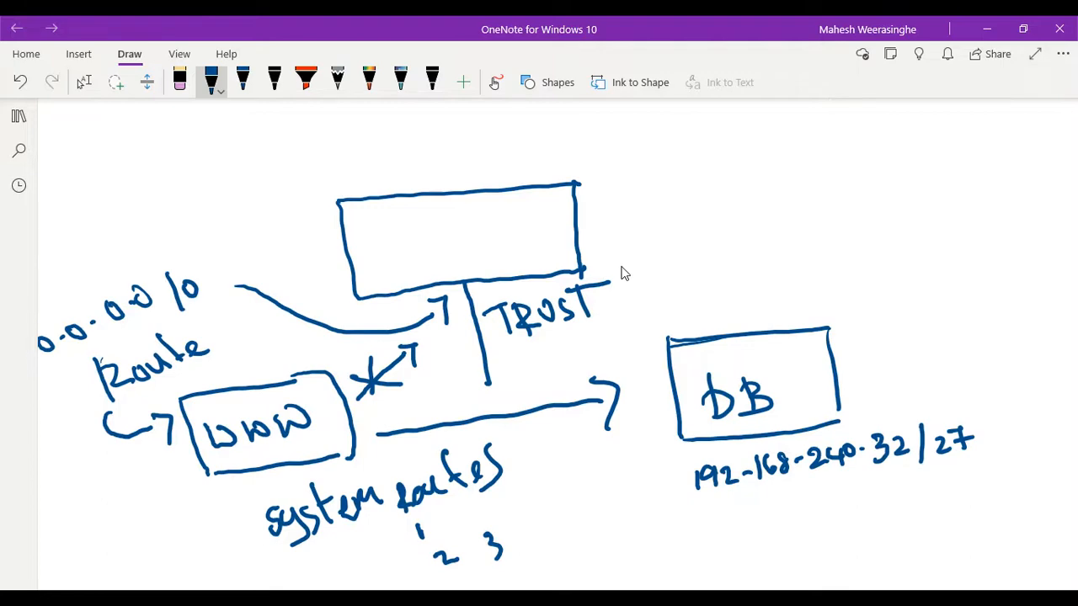
pyautogui.moveTo(349, 367); pyautogui.dragTo(362, 368)
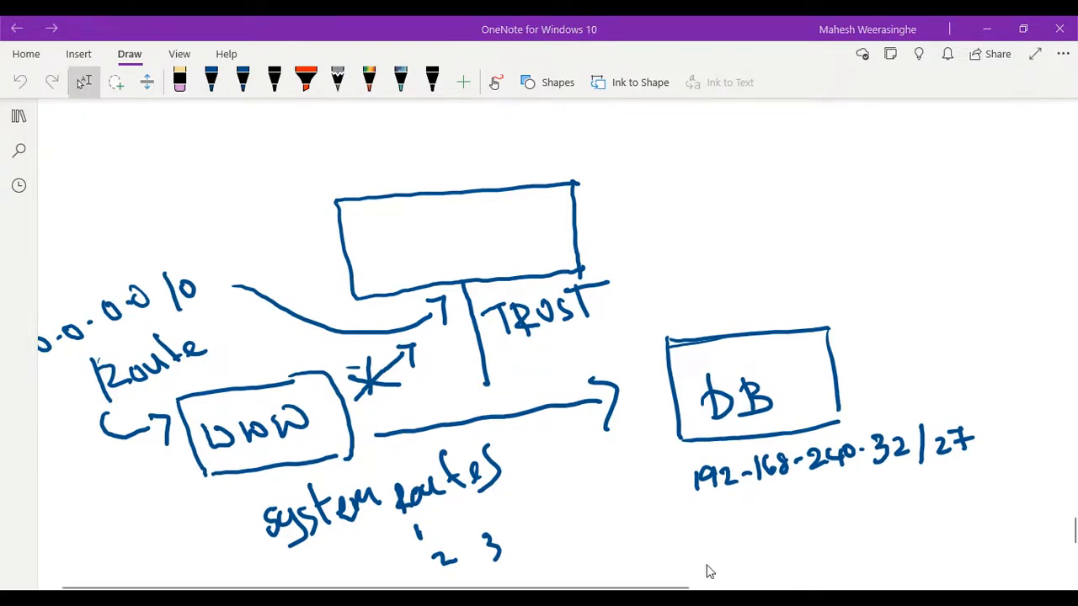
# - Switch to the Palo Alto firewall page in Chrome, examine the security policy rules and return to the OneNote drawing
pyautogui.moveTo(708, 602)
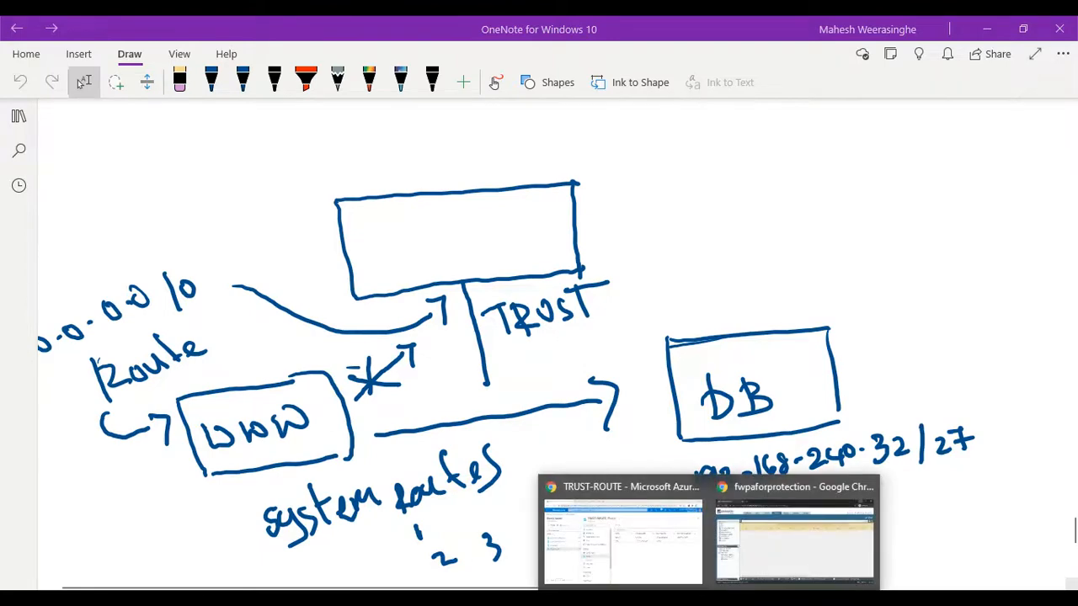
pyautogui.click(775, 544)
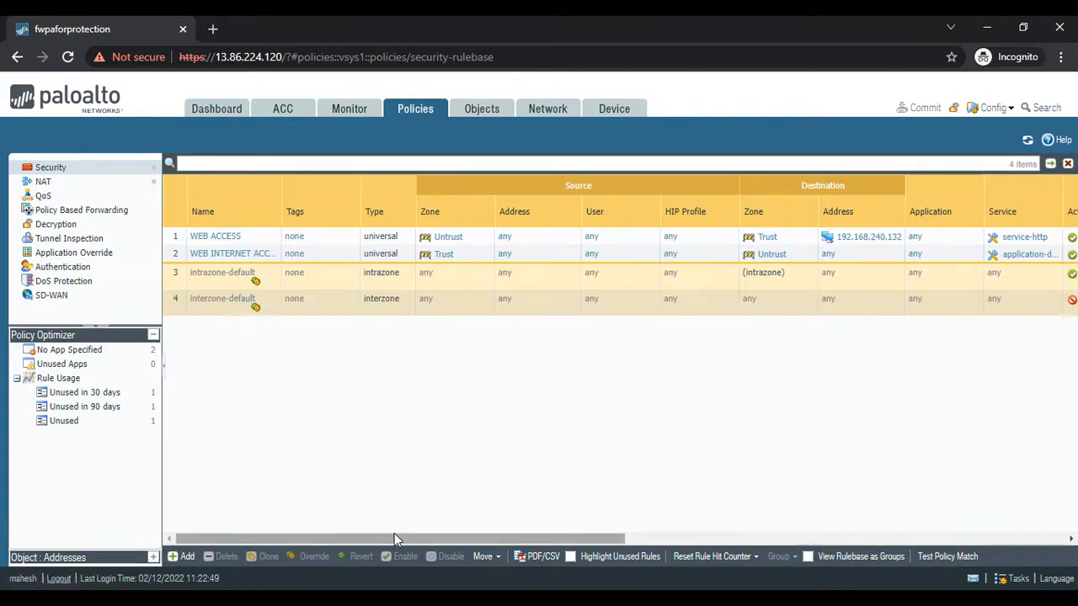
pyautogui.moveTo(395, 536); pyautogui.dragTo(322, 552)
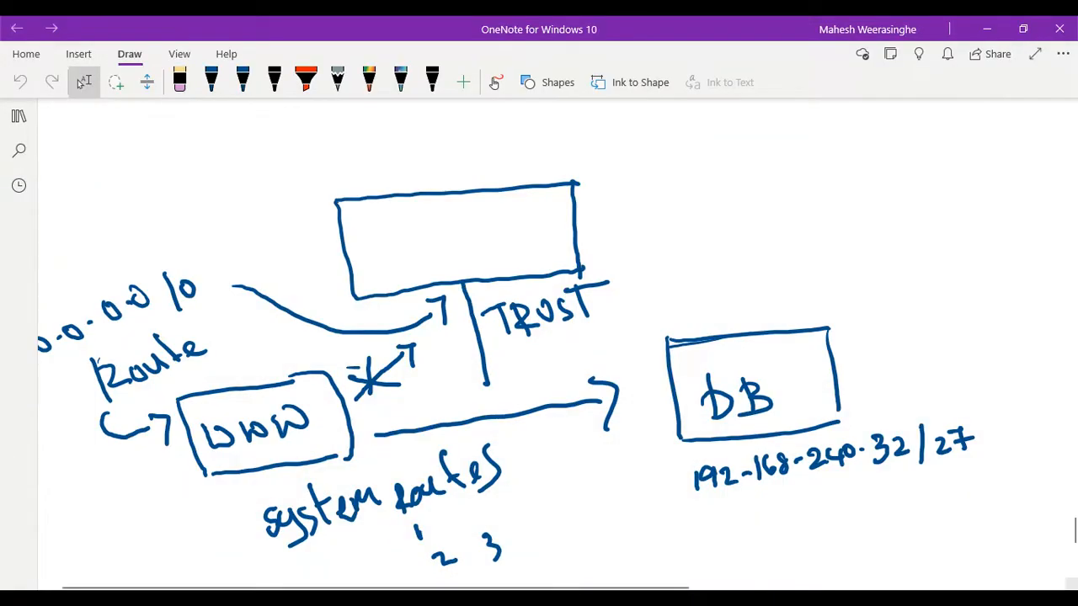
pyautogui.click(785, 599)
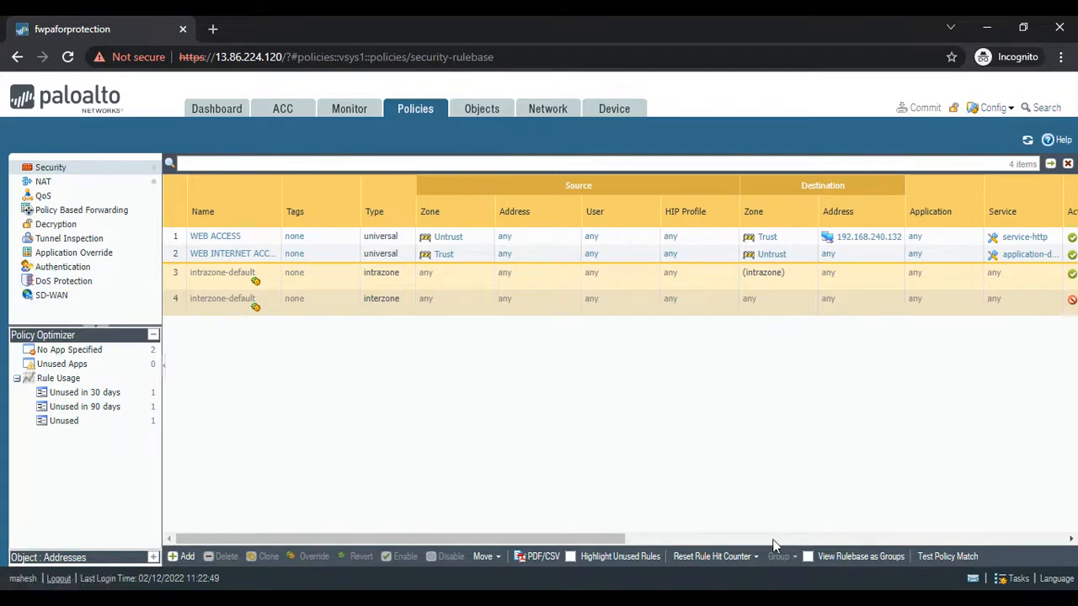
pyautogui.hotkey('alt', 'Tab')
# - Draw two blue boxes side by side in the blank area below the system routes notes
pyautogui.scroll(-5, 631, 362)
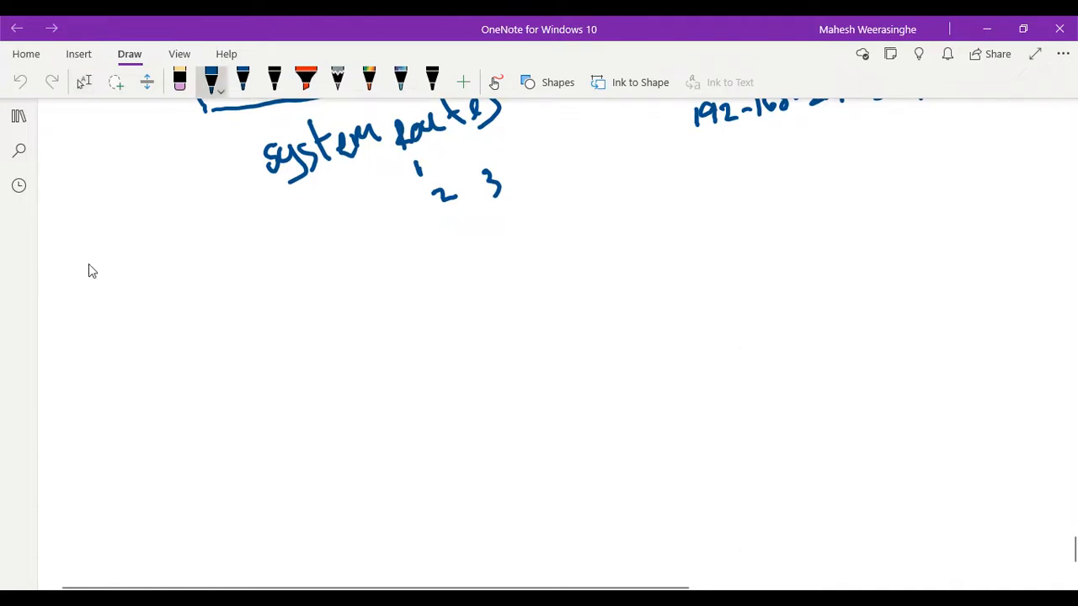
pyautogui.moveTo(187, 331); pyautogui.dragTo(307, 322)
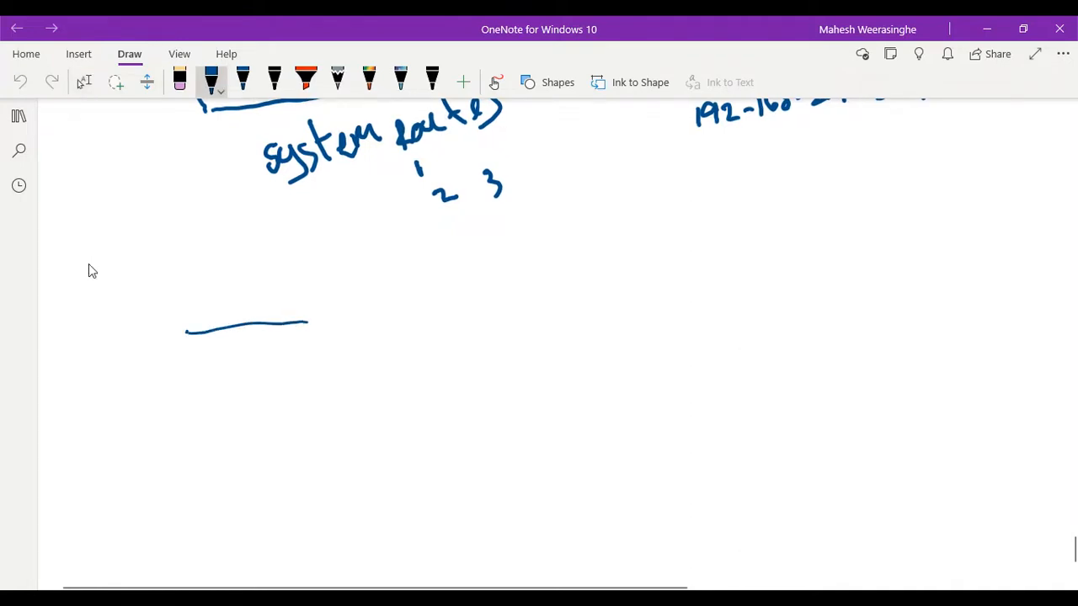
pyautogui.moveTo(188, 332)
pyautogui.mouseDown()
pyautogui.moveTo(195, 400)
pyautogui.moveTo(293, 391)
pyautogui.moveTo(299, 361)
pyautogui.mouseUp()
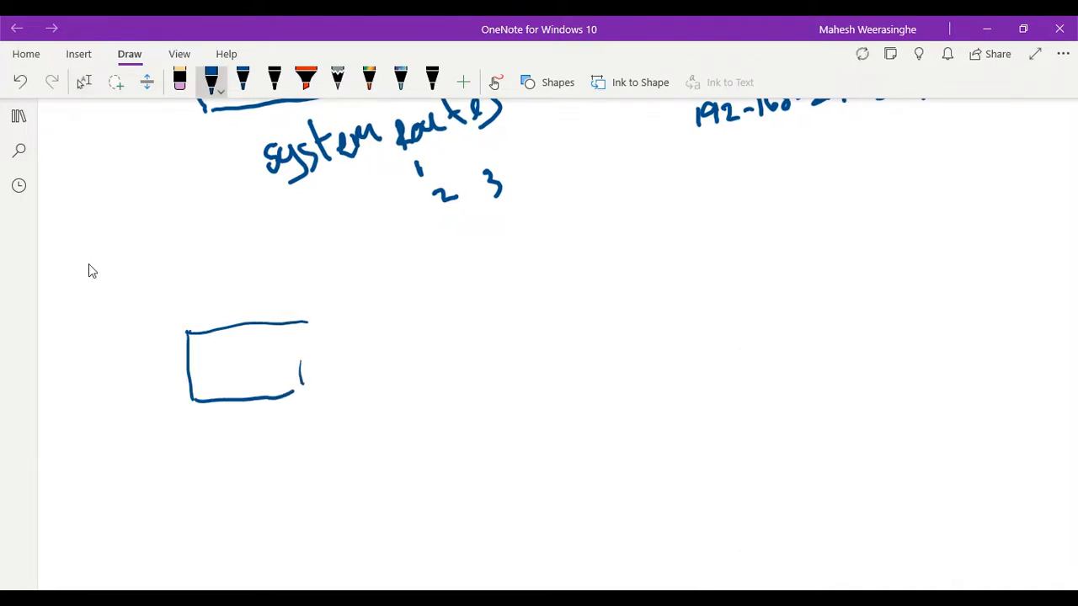
pyautogui.moveTo(303, 321); pyautogui.dragTo(294, 391)
pyautogui.moveTo(446, 312)
pyautogui.mouseDown()
pyautogui.moveTo(556, 309)
pyautogui.moveTo(438, 401)
pyautogui.moveTo(564, 393)
pyautogui.mouseUp()
pyautogui.moveTo(556, 313); pyautogui.dragTo(564, 398)
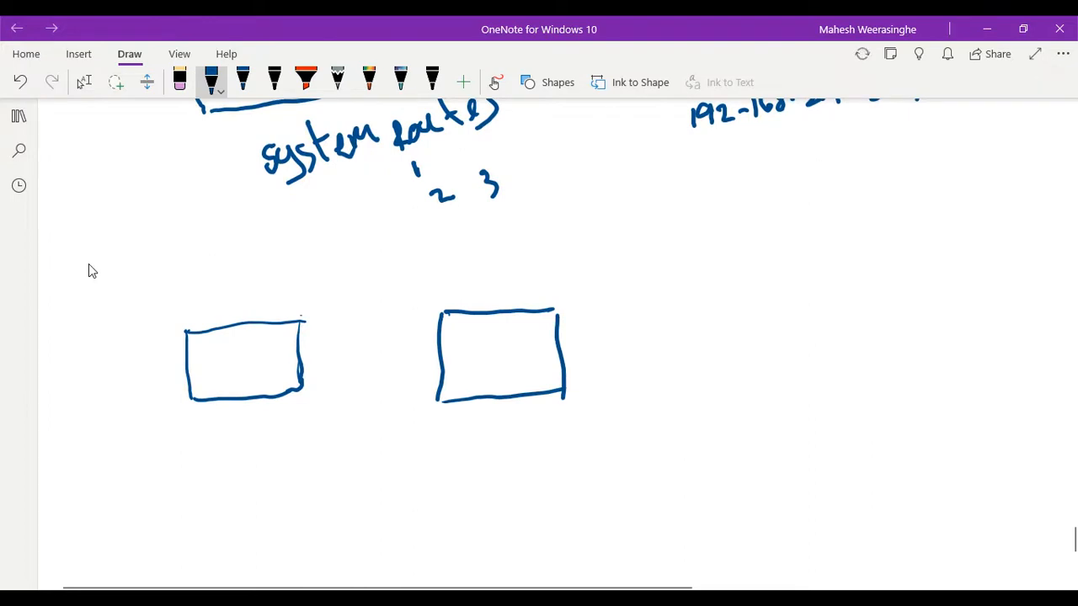
# - Draw a vertical line down from each of the two new boxes and a circle at the end of each line
pyautogui.moveTo(233, 381); pyautogui.dragTo(239, 477)
pyautogui.moveTo(495, 372); pyautogui.dragTo(501, 470)
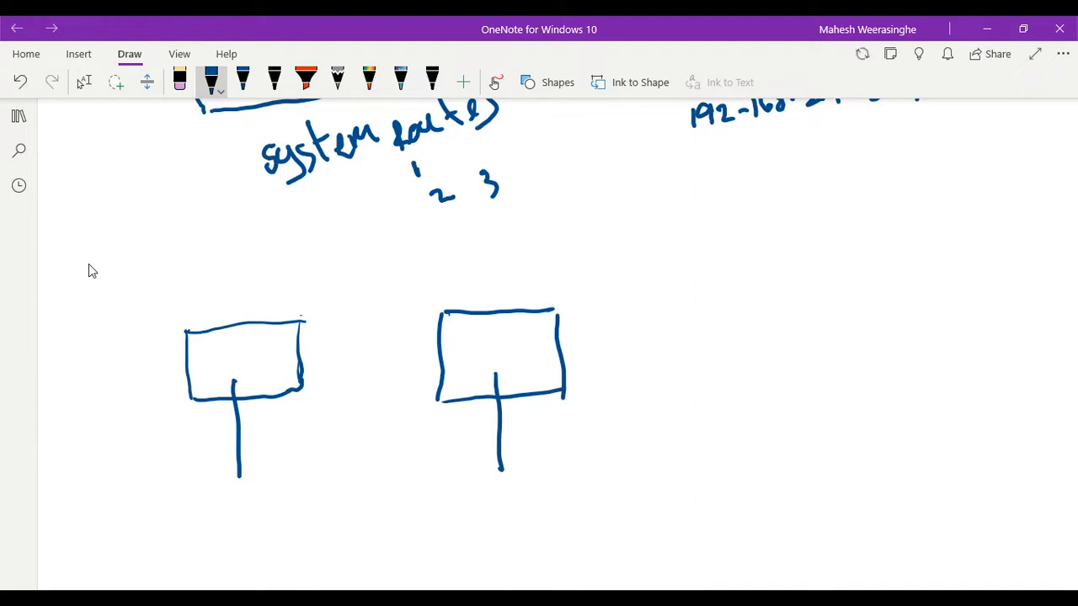
pyautogui.moveTo(242, 484)
pyautogui.mouseDown()
pyautogui.moveTo(225, 490)
pyautogui.moveTo(246, 487)
pyautogui.mouseUp()
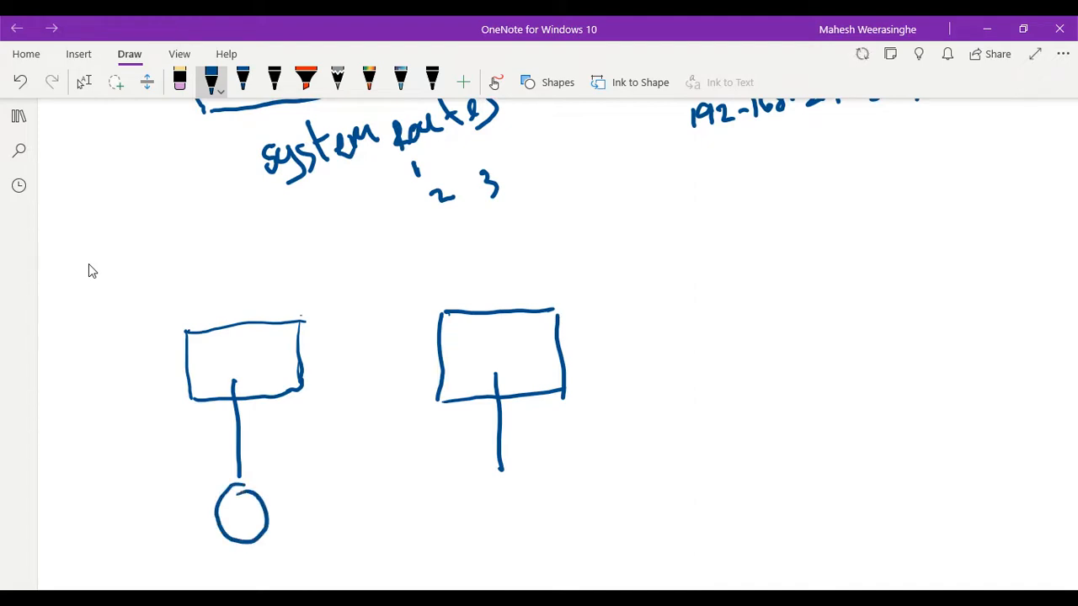
pyautogui.moveTo(510, 466)
pyautogui.mouseDown()
pyautogui.moveTo(532, 499)
pyautogui.moveTo(516, 462)
pyautogui.mouseUp()
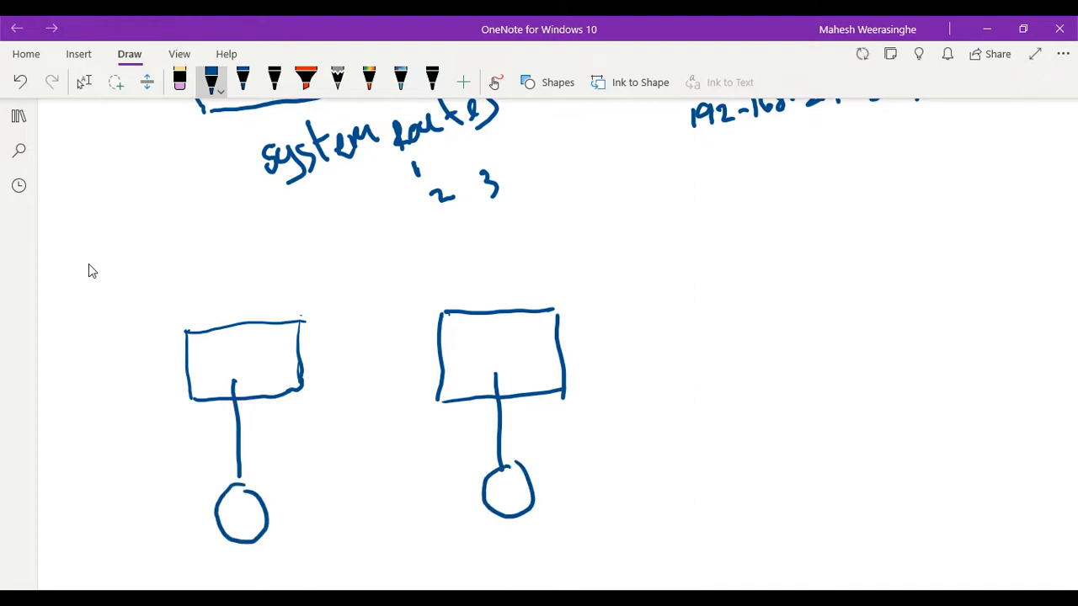
# - Draw a curved arrow from the first circle up through both boxes and down to the second circle
pyautogui.moveTo(262, 495)
pyautogui.mouseDown()
pyautogui.moveTo(250, 379)
pyautogui.moveTo(271, 351)
pyautogui.mouseUp()
pyautogui.scroll(-1, 514, 455)
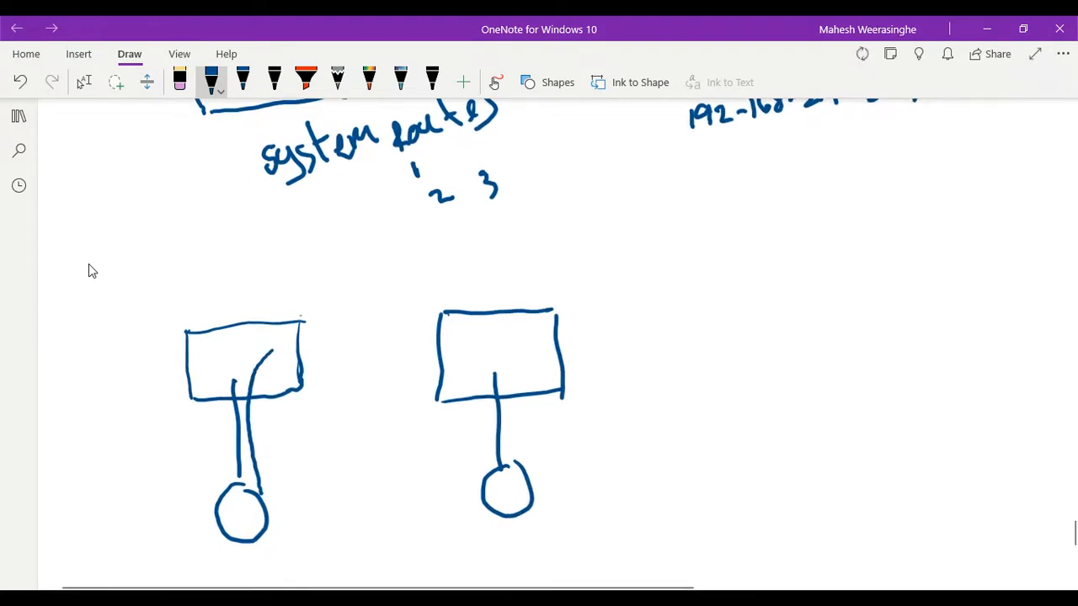
pyautogui.moveTo(272, 349)
pyautogui.mouseDown()
pyautogui.moveTo(438, 336)
pyautogui.moveTo(518, 389)
pyautogui.moveTo(546, 468)
pyautogui.moveTo(560, 443)
pyautogui.mouseUp()
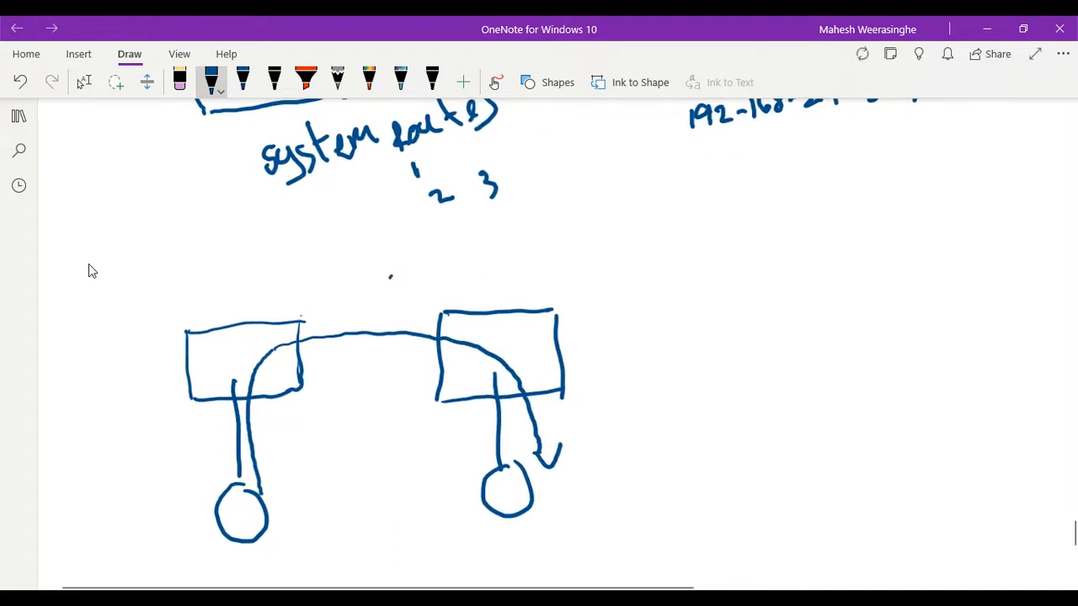
# - Write INTERZONE above the curved arrow and scribble a small mark inside each of the two boxes
pyautogui.moveTo(390, 277); pyautogui.dragTo(393, 305)
pyautogui.moveTo(377, 284)
pyautogui.mouseDown()
pyautogui.moveTo(402, 278)
pyautogui.moveTo(411, 306)
pyautogui.mouseUp()
pyautogui.moveTo(407, 279)
pyautogui.mouseDown()
pyautogui.moveTo(409, 304)
pyautogui.moveTo(430, 291)
pyautogui.mouseUp()
pyautogui.moveTo(418, 270)
pyautogui.mouseDown()
pyautogui.moveTo(431, 301)
pyautogui.moveTo(449, 291)
pyautogui.moveTo(450, 268)
pyautogui.mouseUp()
pyautogui.moveTo(460, 266)
pyautogui.mouseDown()
pyautogui.moveTo(488, 271)
pyautogui.moveTo(478, 256)
pyautogui.moveTo(477, 271)
pyautogui.mouseUp()
pyautogui.moveTo(486, 251)
pyautogui.mouseDown()
pyautogui.moveTo(509, 274)
pyautogui.moveTo(529, 268)
pyautogui.moveTo(533, 245)
pyautogui.moveTo(547, 254)
pyautogui.mouseUp()
pyautogui.moveTo(545, 243)
pyautogui.mouseDown()
pyautogui.moveTo(568, 247)
pyautogui.moveTo(572, 225)
pyautogui.mouseUp()
pyautogui.moveTo(580, 227)
pyautogui.mouseDown()
pyautogui.moveTo(582, 241)
pyautogui.moveTo(606, 238)
pyautogui.mouseUp()
pyautogui.moveTo(580, 217); pyautogui.dragTo(580, 219)
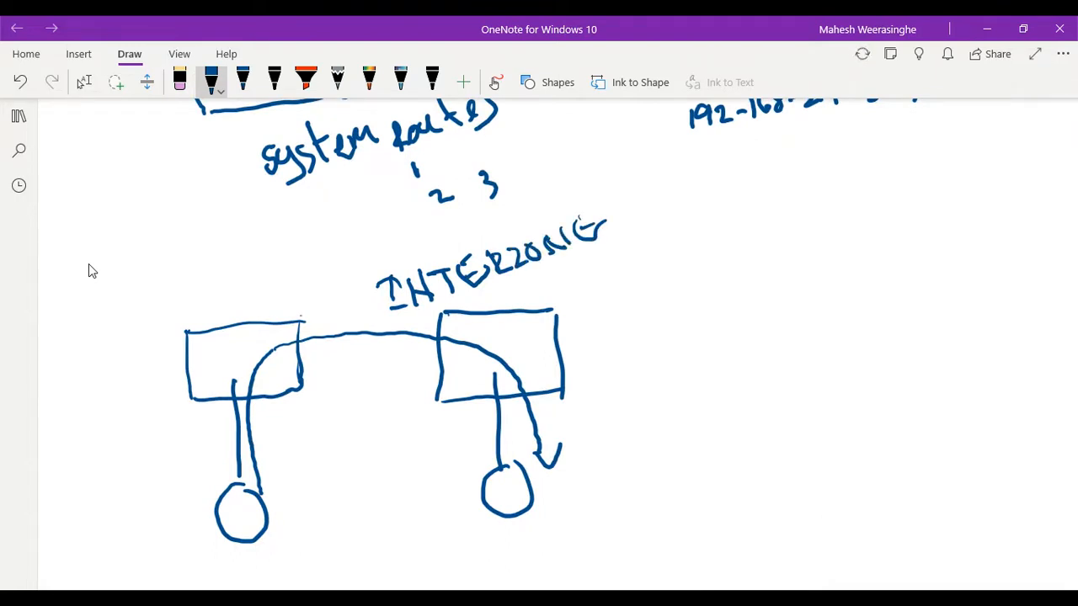
pyautogui.moveTo(203, 360)
pyautogui.mouseDown()
pyautogui.moveTo(222, 349)
pyautogui.moveTo(231, 368)
pyautogui.mouseUp()
pyautogui.moveTo(508, 328); pyautogui.dragTo(529, 362)
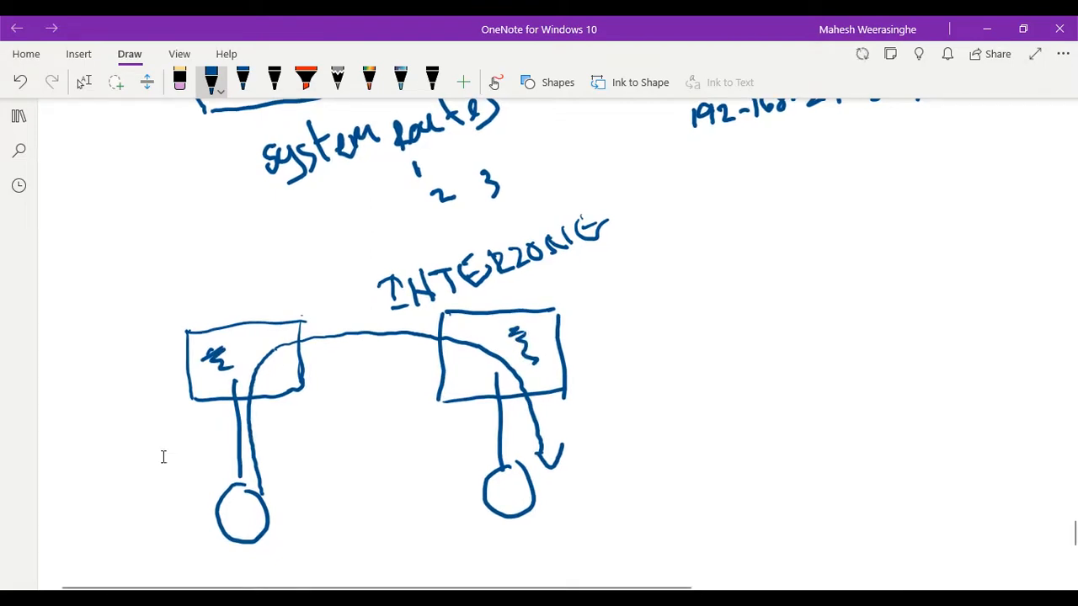
# - Switch to the Palo Alto firewall page and examine the actions of the intrazone-default and interzone-default security rules
pyautogui.click(82, 82)
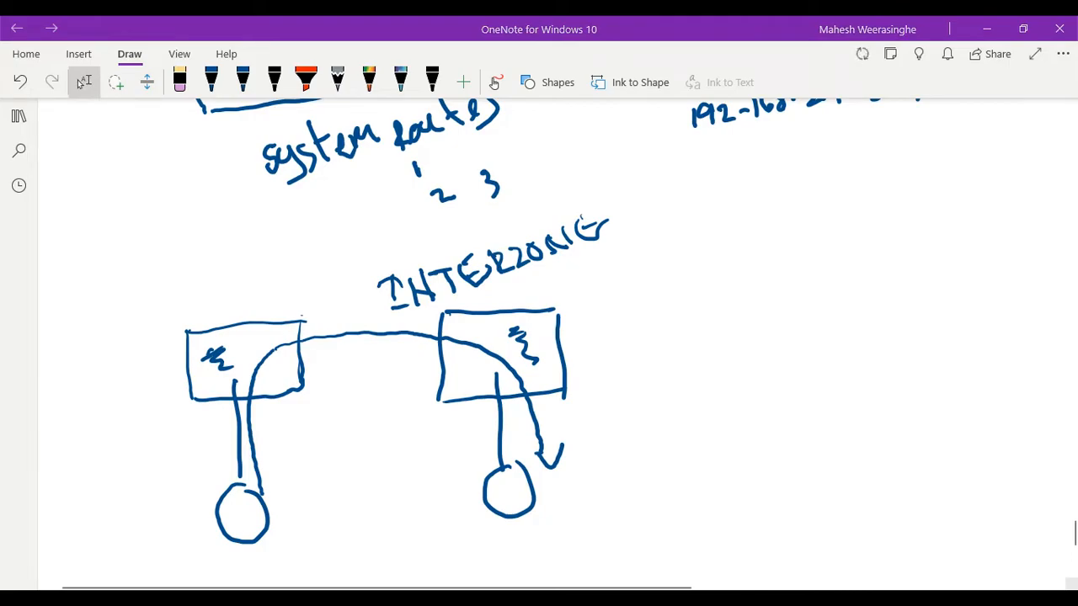
pyautogui.click(770, 561)
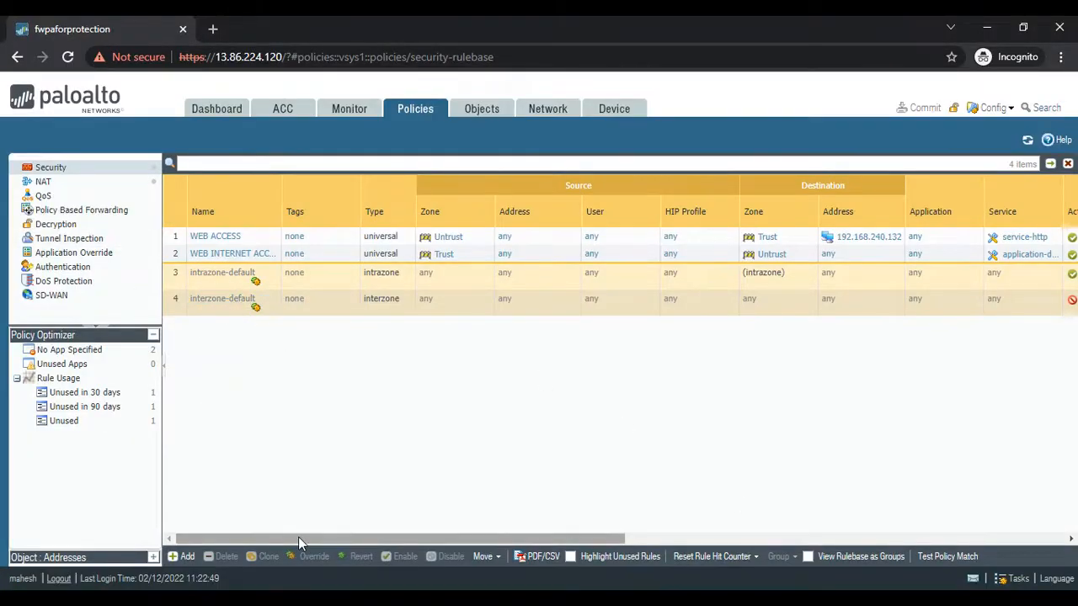
pyautogui.moveTo(298, 537); pyautogui.dragTo(591, 537)
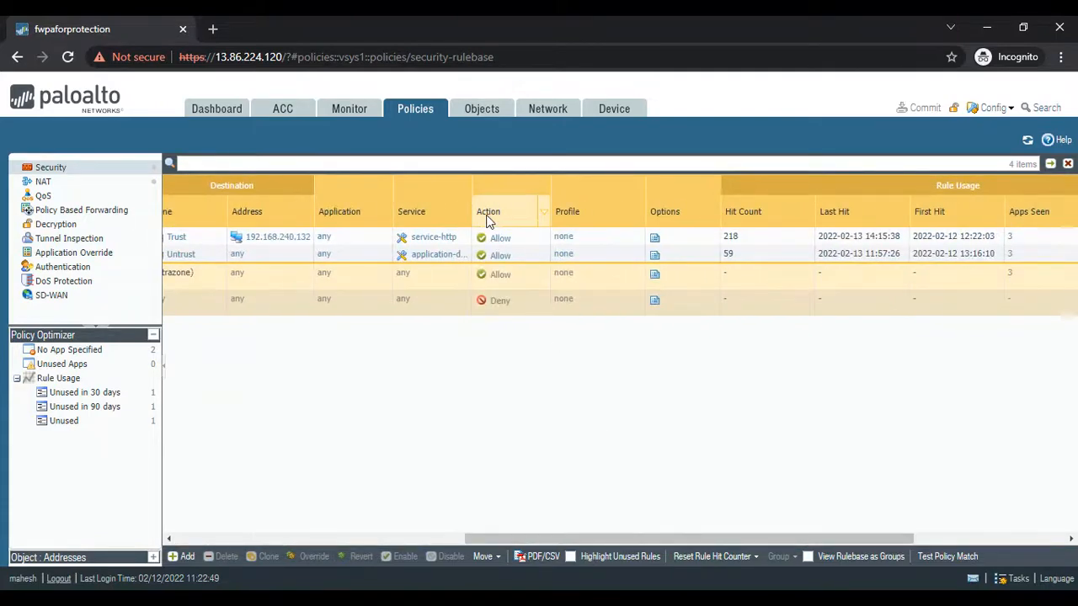
pyautogui.moveTo(521, 536); pyautogui.dragTo(206, 539)
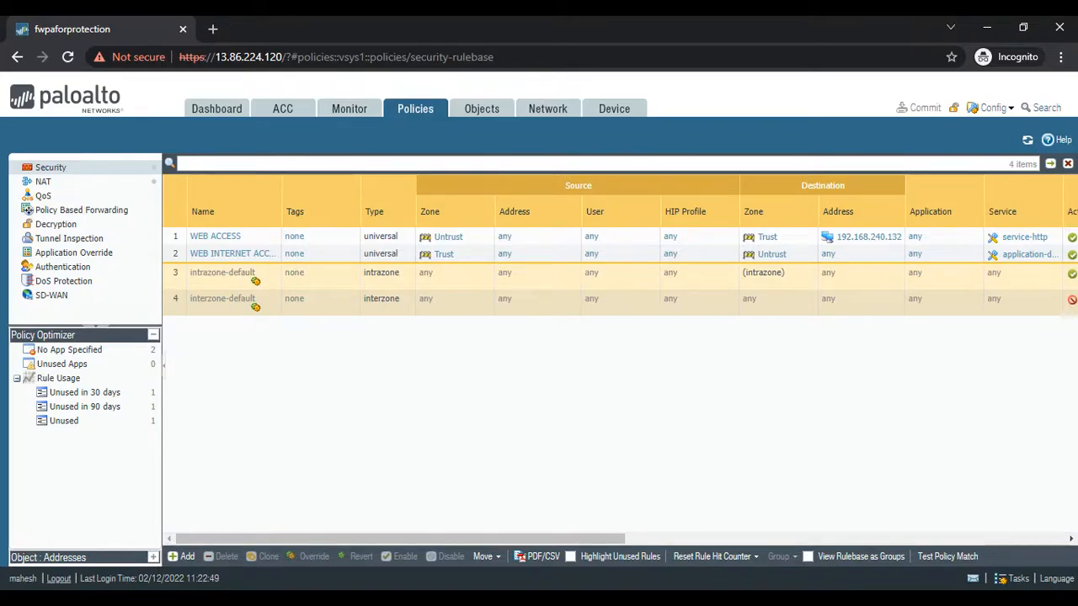
# - Return to OneNote and draw a blue X across the curved arrow between the two boxes
pyautogui.hotkey('alt', 'Tab')
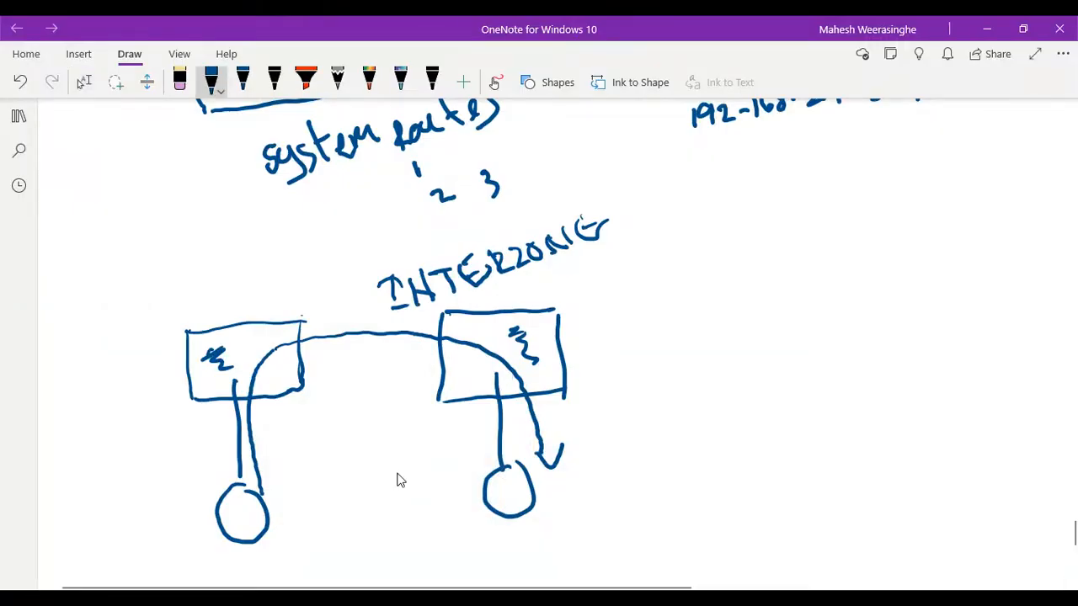
pyautogui.moveTo(375, 298); pyautogui.dragTo(350, 372)
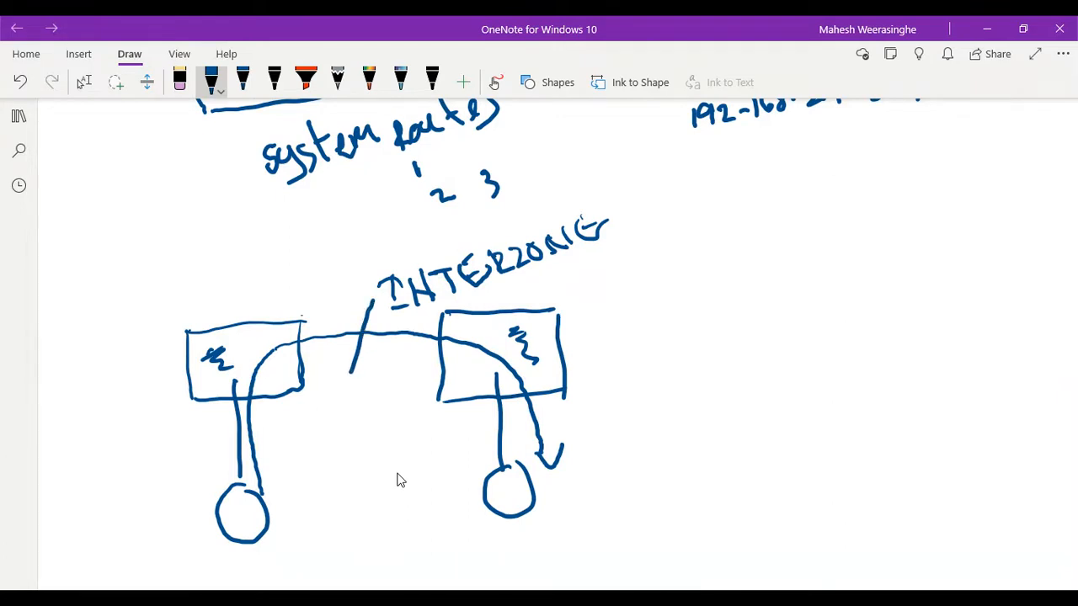
pyautogui.moveTo(325, 306); pyautogui.dragTo(392, 374)
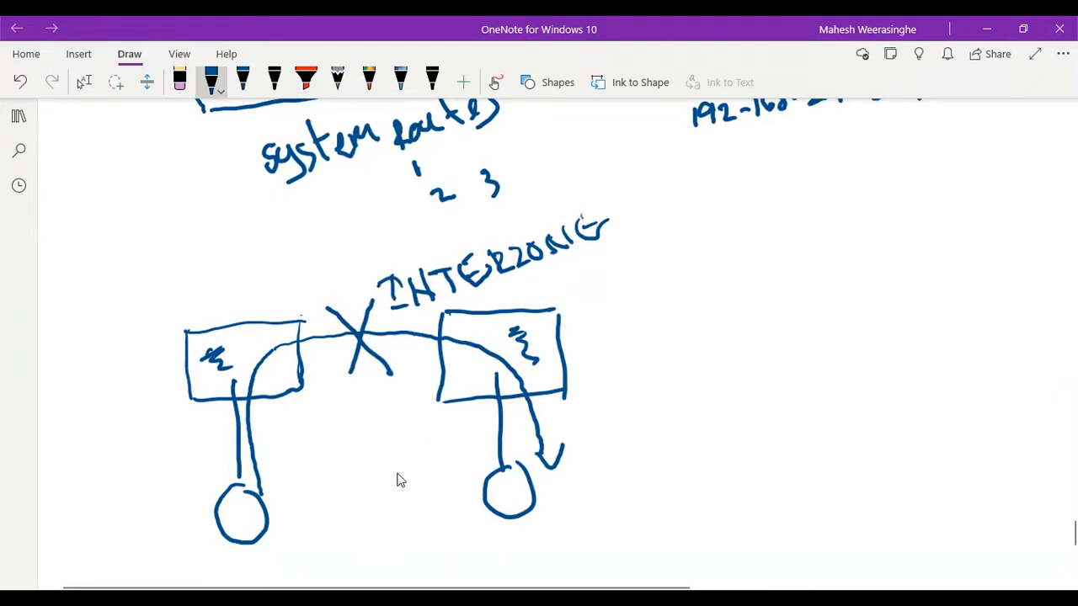
# - Switch to the Palo Alto firewall page and review the actions of the default intrazone and interzone security rules
pyautogui.click(84, 82)
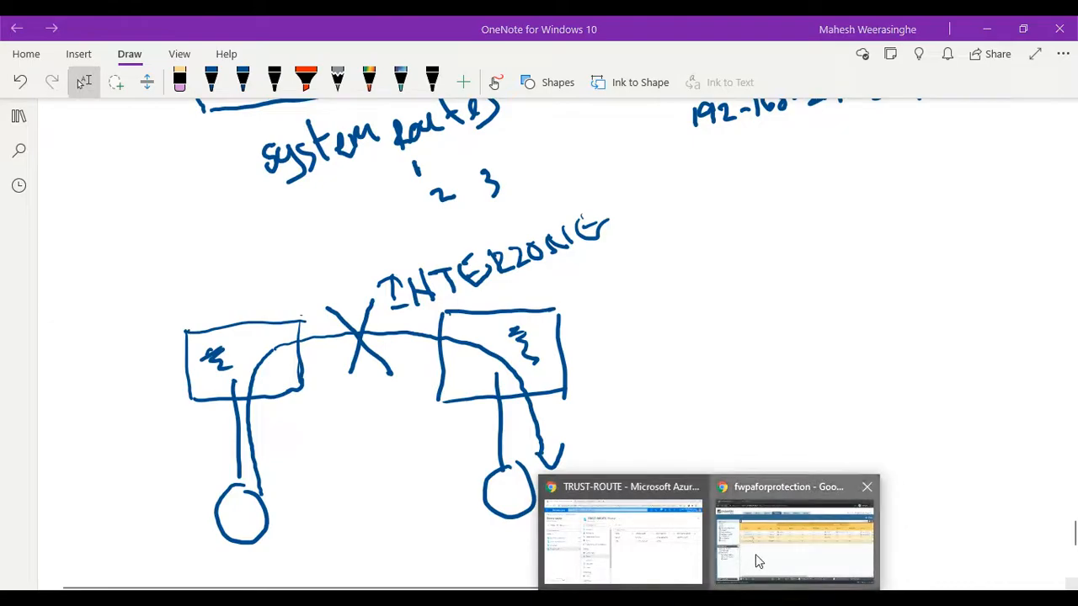
pyautogui.click(757, 560)
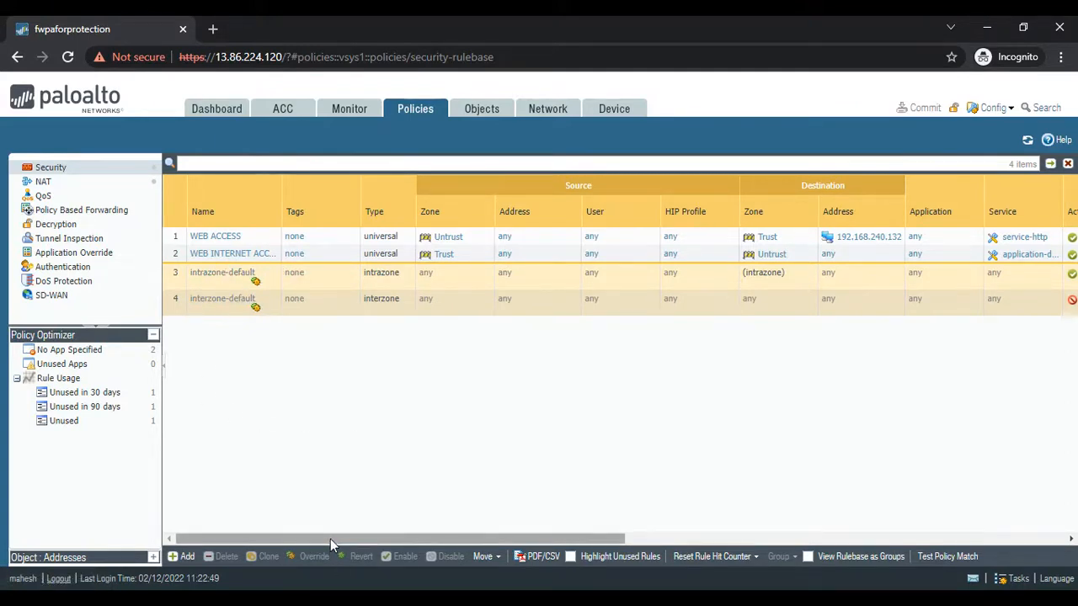
pyautogui.moveTo(330, 539); pyautogui.dragTo(585, 315)
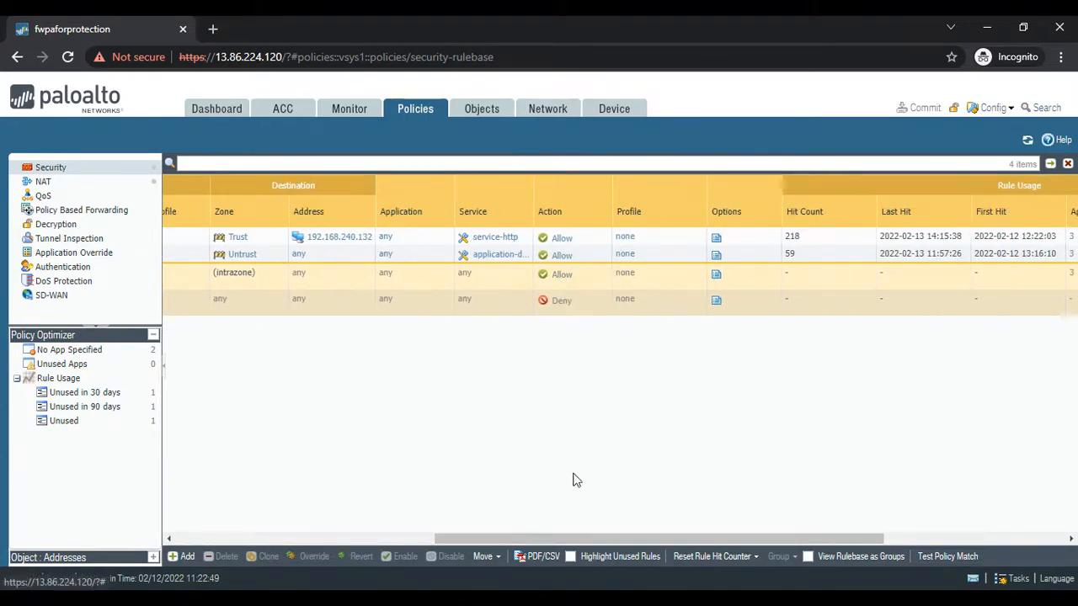
pyautogui.moveTo(531, 539); pyautogui.dragTo(277, 549)
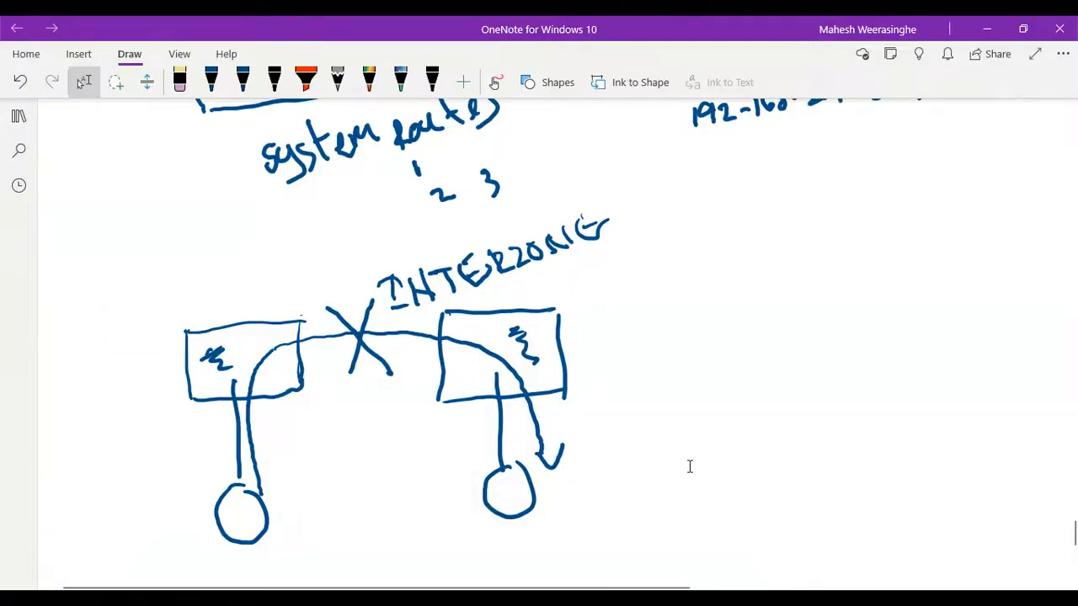
pyautogui.scroll(-3, 688, 466)
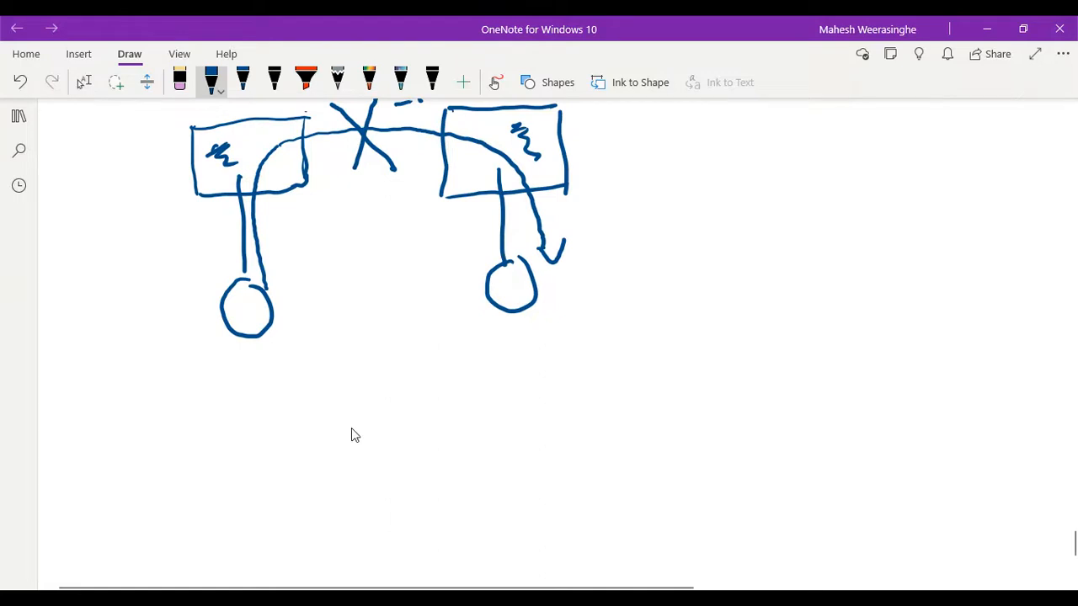
pyautogui.moveTo(412, 402); pyautogui.dragTo(620, 380)
pyautogui.moveTo(413, 403)
pyautogui.mouseDown()
pyautogui.moveTo(432, 501)
pyautogui.moveTo(646, 486)
pyautogui.mouseUp()
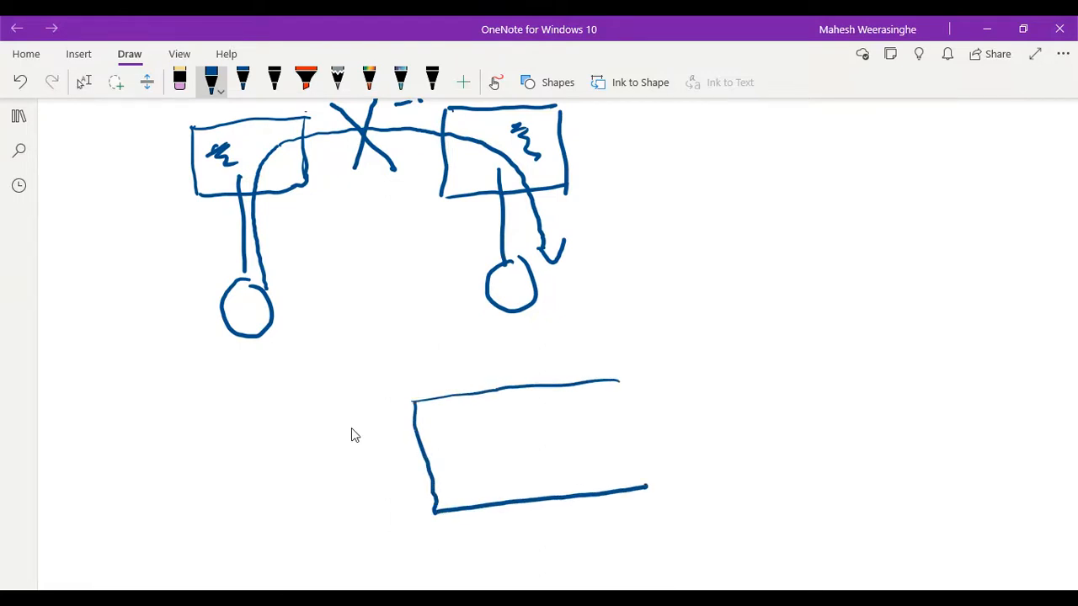
pyautogui.moveTo(621, 405); pyautogui.dragTo(646, 486)
pyautogui.scroll(2, 353, 431)
pyautogui.scroll(-5, 359, 434)
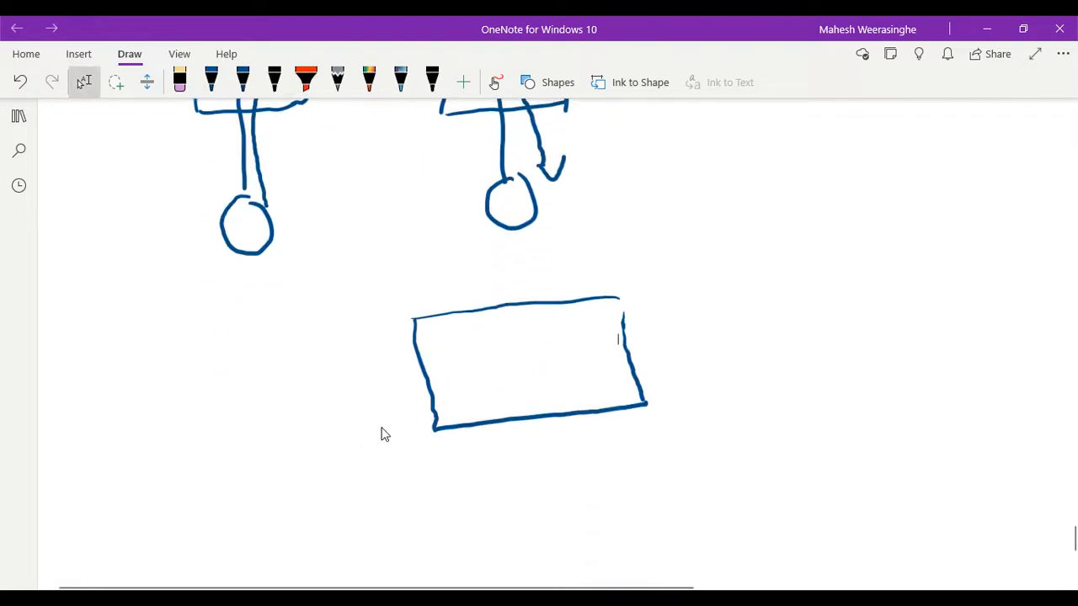
pyautogui.scroll(10, 388, 429)
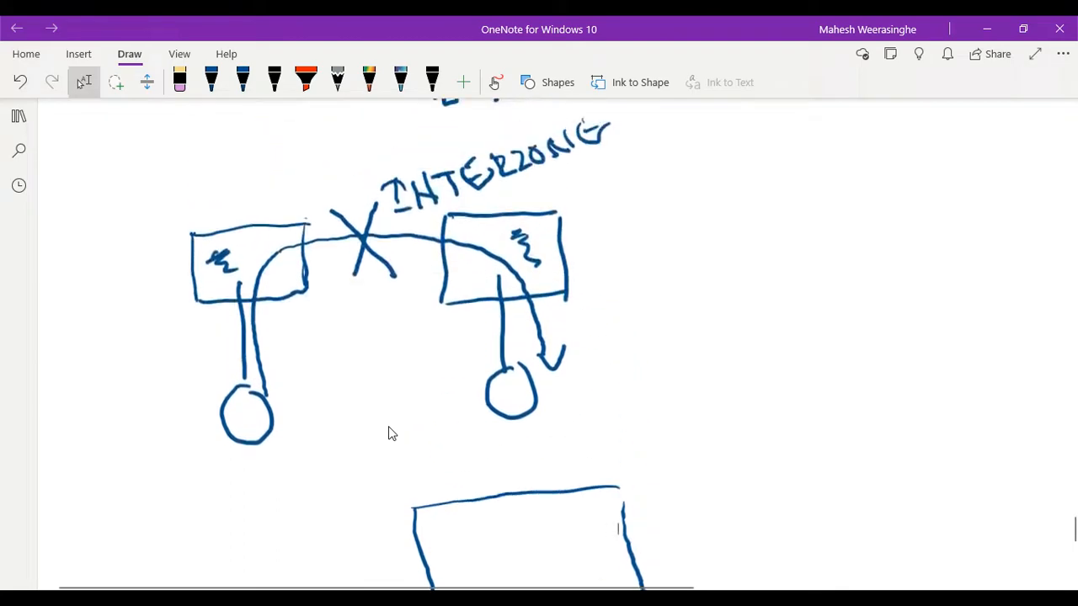
pyautogui.scroll(-8, 403, 432)
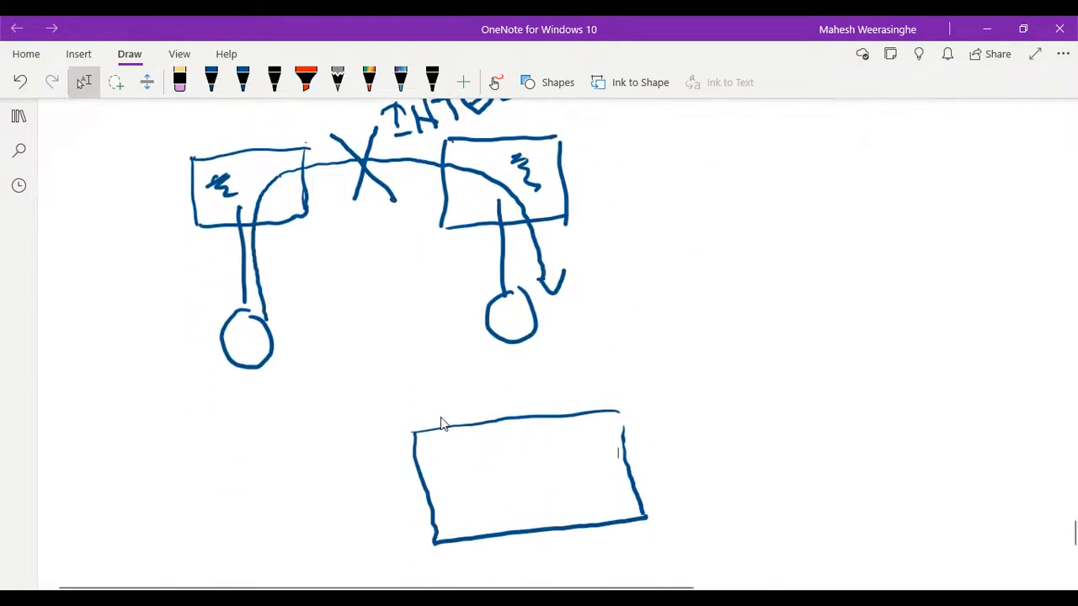
pyautogui.scroll(5, 457, 426)
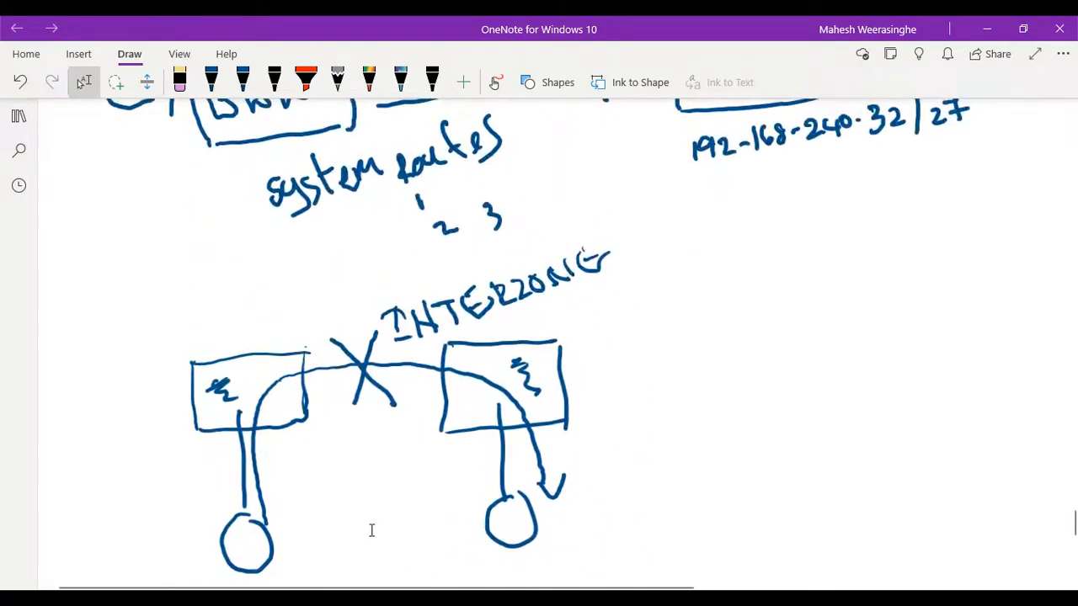
pyautogui.scroll(-5, 370, 529)
pyautogui.scroll(2, 390, 433)
pyautogui.scroll(-3, 402, 419)
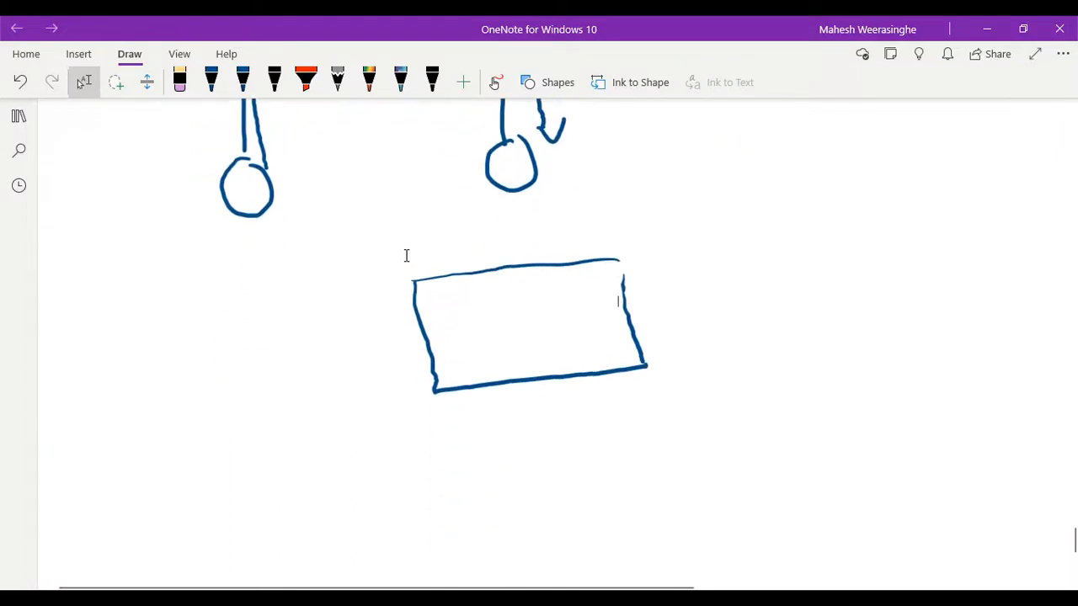
pyautogui.moveTo(673, 283); pyautogui.dragTo(731, 436)
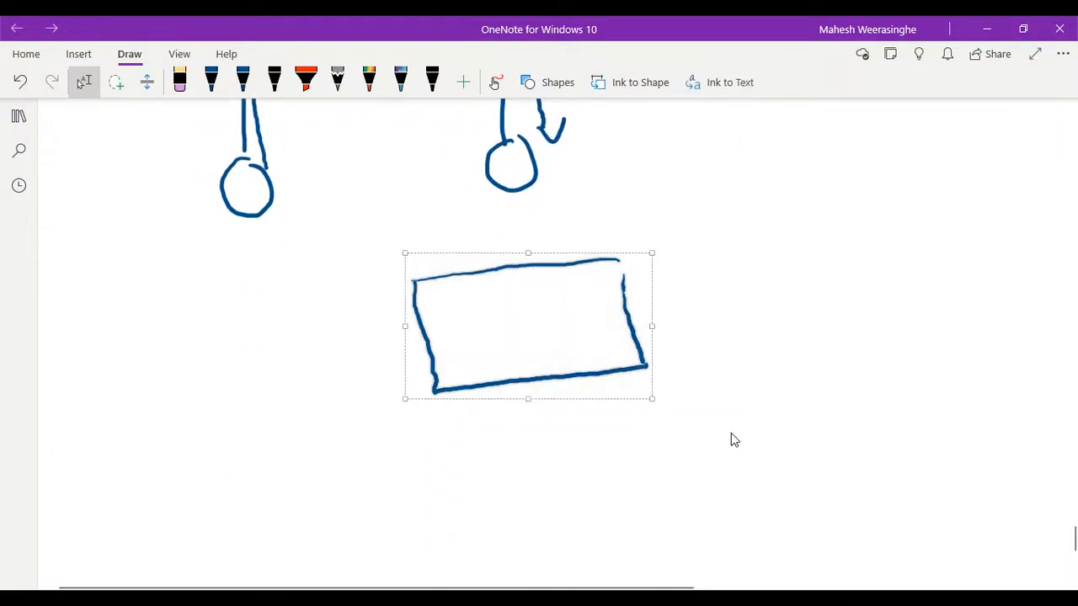
pyautogui.press('Delete')
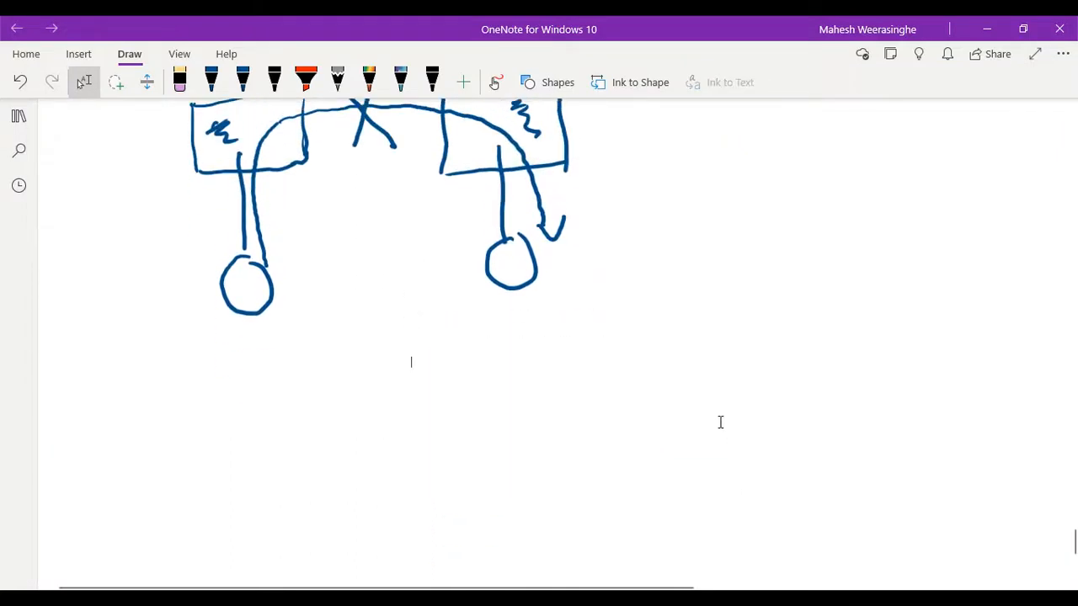
# - Draw a blue circle around the point where the TRUST line meets the firewall box above WWW and DB
pyautogui.scroll(1, 719, 421)
pyautogui.scroll(10, 794, 411)
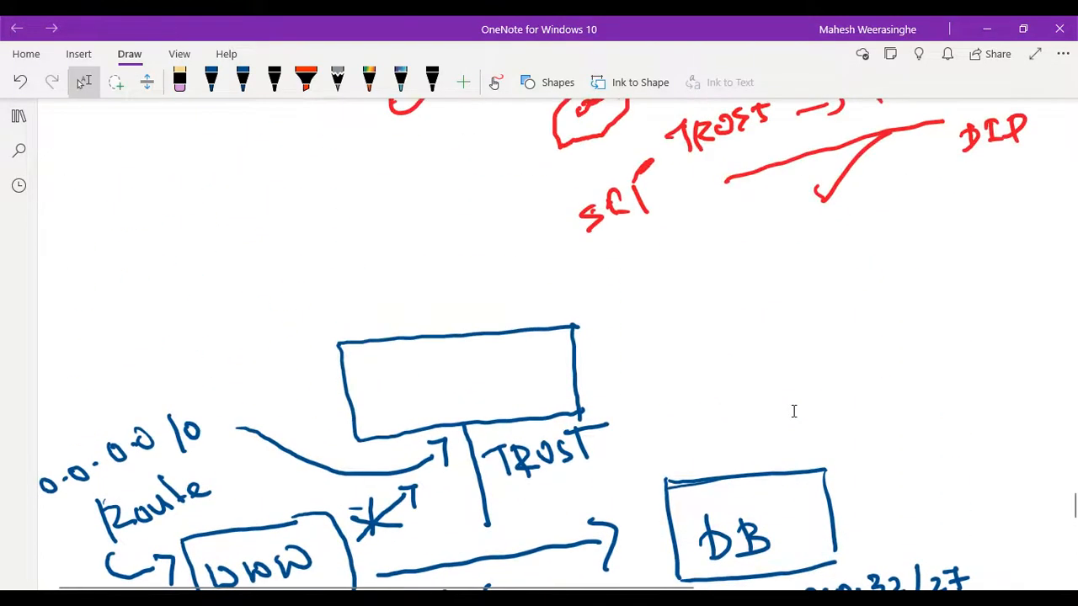
pyautogui.scroll(-2, 793, 410)
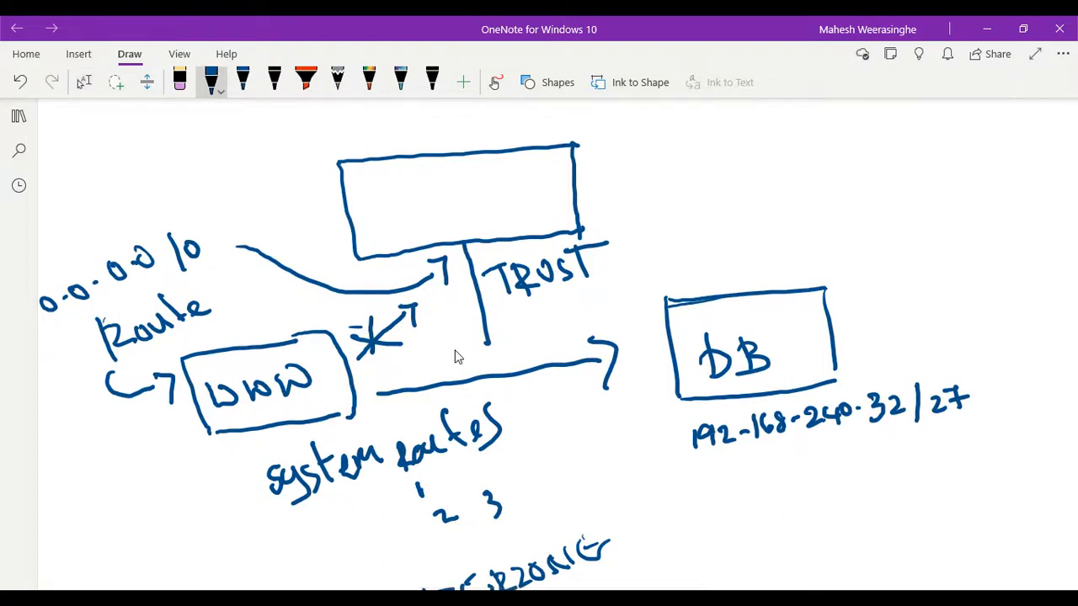
pyautogui.moveTo(504, 224)
pyautogui.mouseDown()
pyautogui.moveTo(446, 220)
pyautogui.moveTo(434, 270)
pyautogui.moveTo(488, 285)
pyautogui.moveTo(508, 231)
pyautogui.mouseUp()
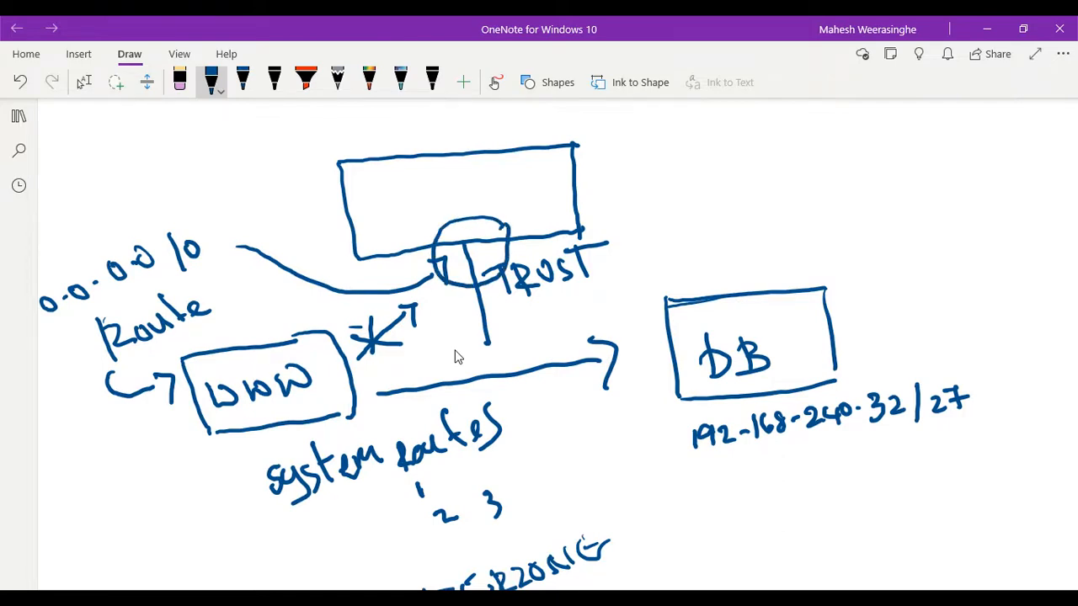
# - Change the pen colour to red and draw an arrow from the WWW box up to the circled TRUST interface
pyautogui.scroll(2, 455, 357)
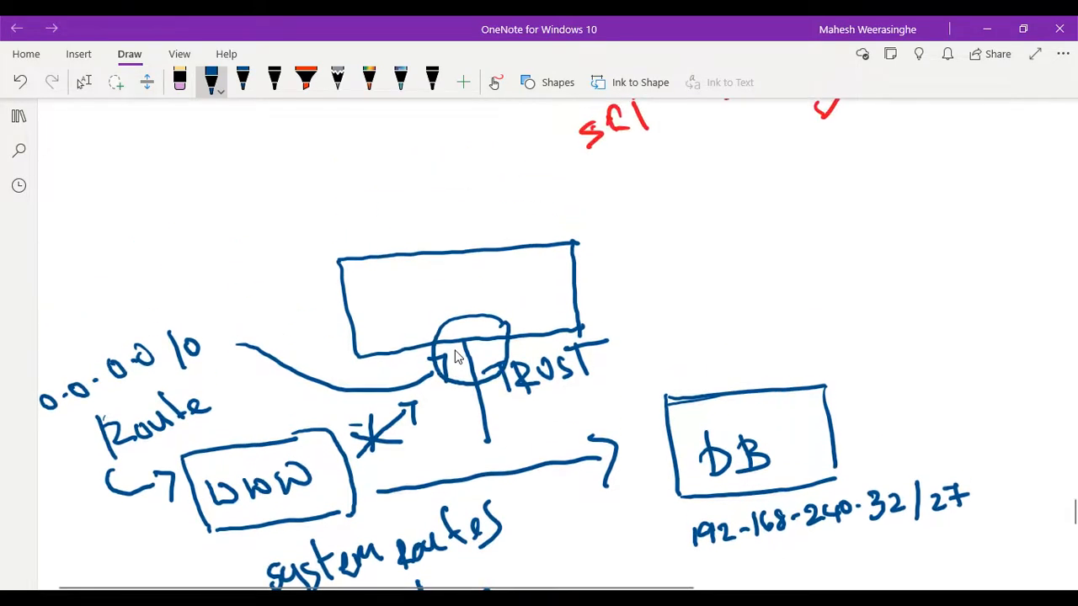
pyautogui.scroll(-2, 467, 360)
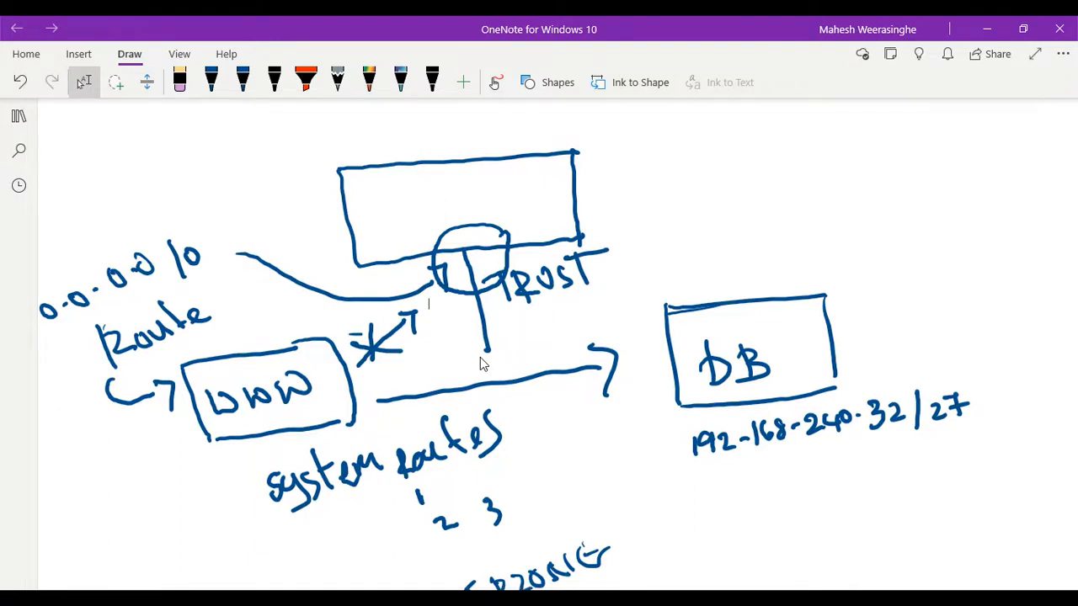
pyautogui.scroll(2, 481, 363)
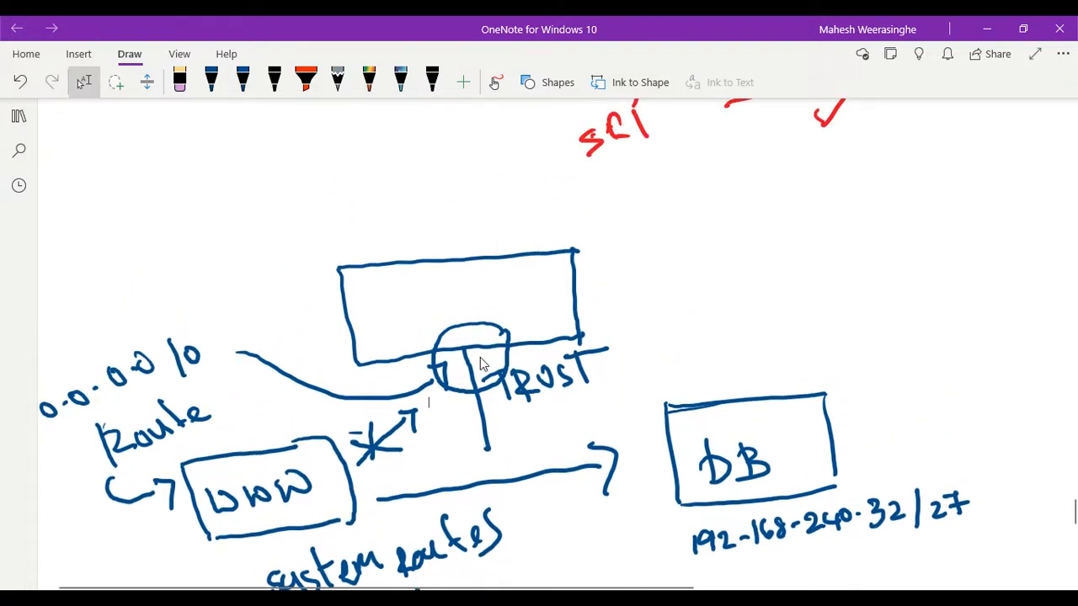
pyautogui.scroll(-4, 480, 357)
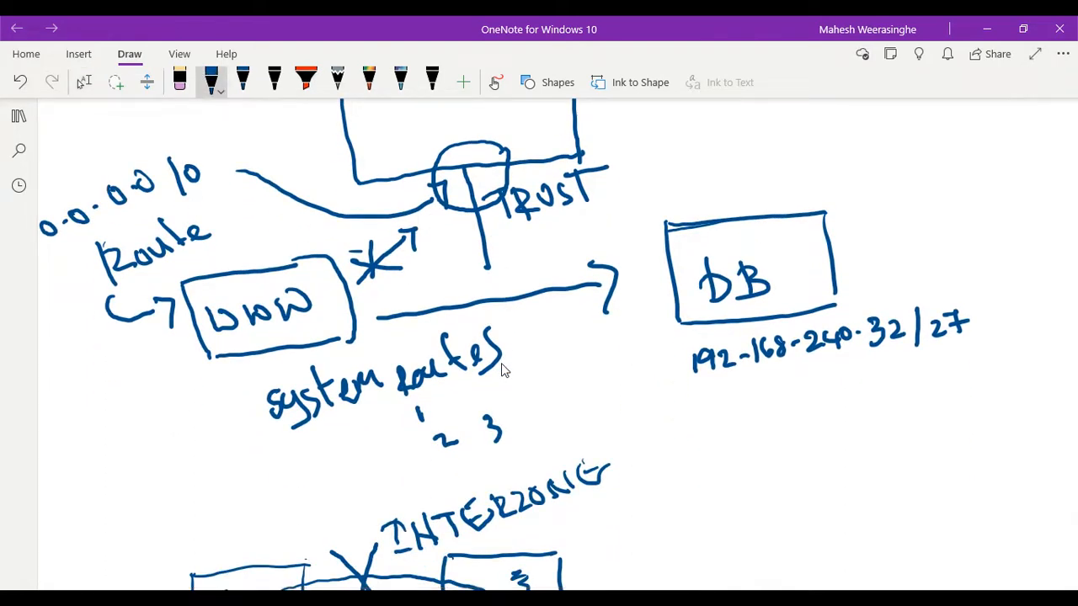
pyautogui.click(221, 86)
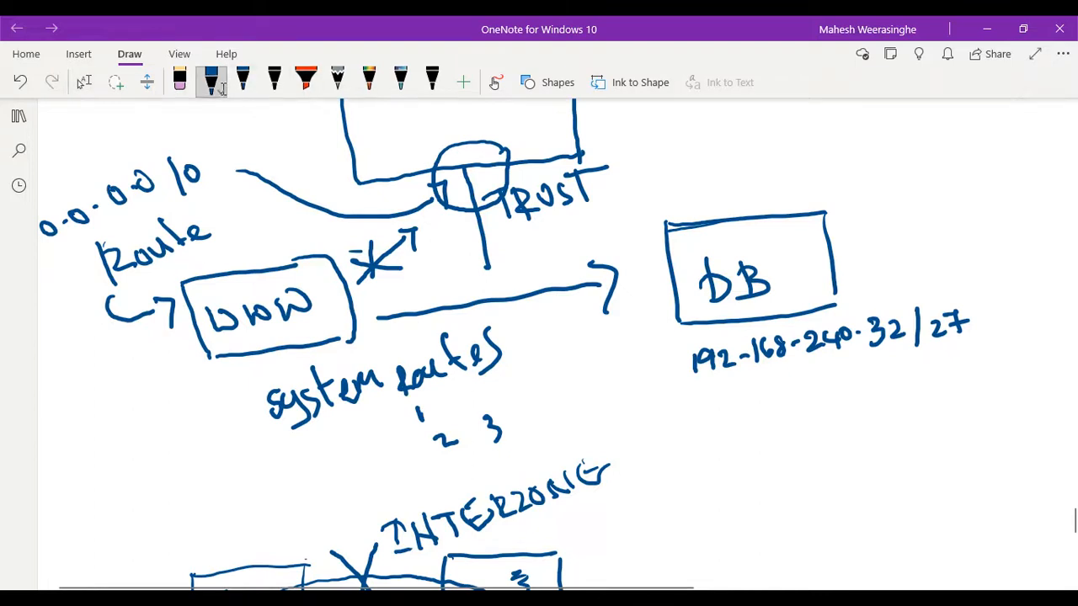
pyautogui.click(216, 85)
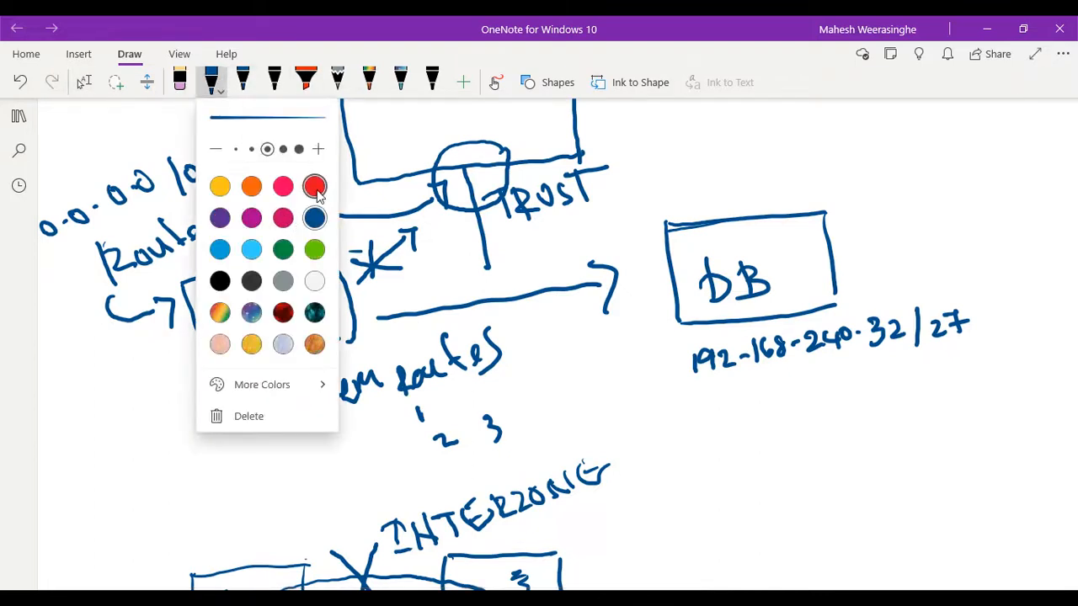
pyautogui.click(314, 185)
pyautogui.click(281, 169)
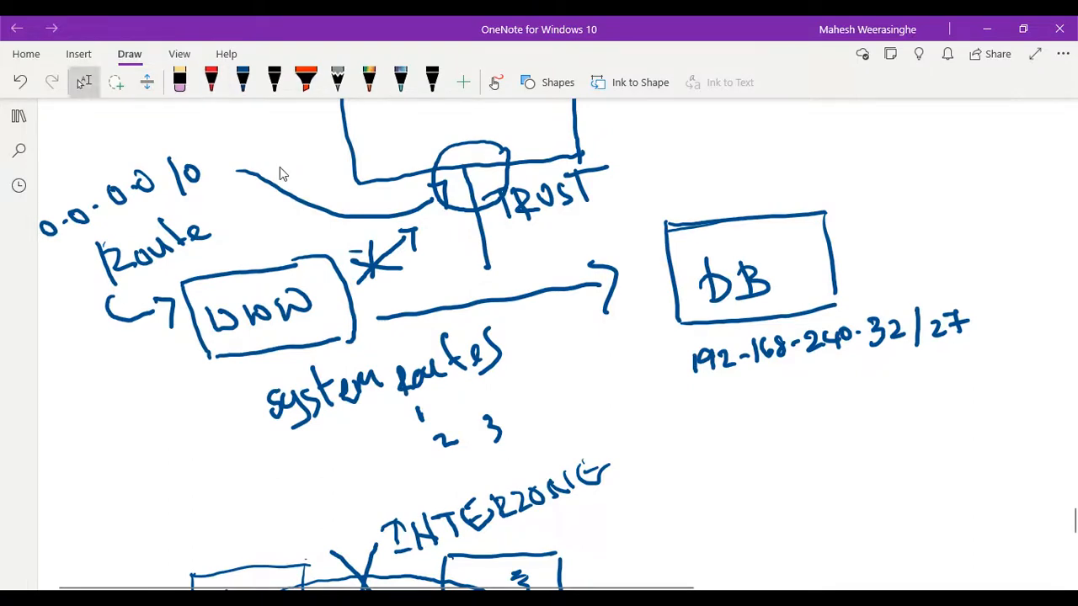
pyautogui.click(327, 284)
pyautogui.moveTo(328, 284)
pyautogui.mouseDown()
pyautogui.moveTo(392, 209)
pyautogui.moveTo(455, 175)
pyautogui.mouseUp()
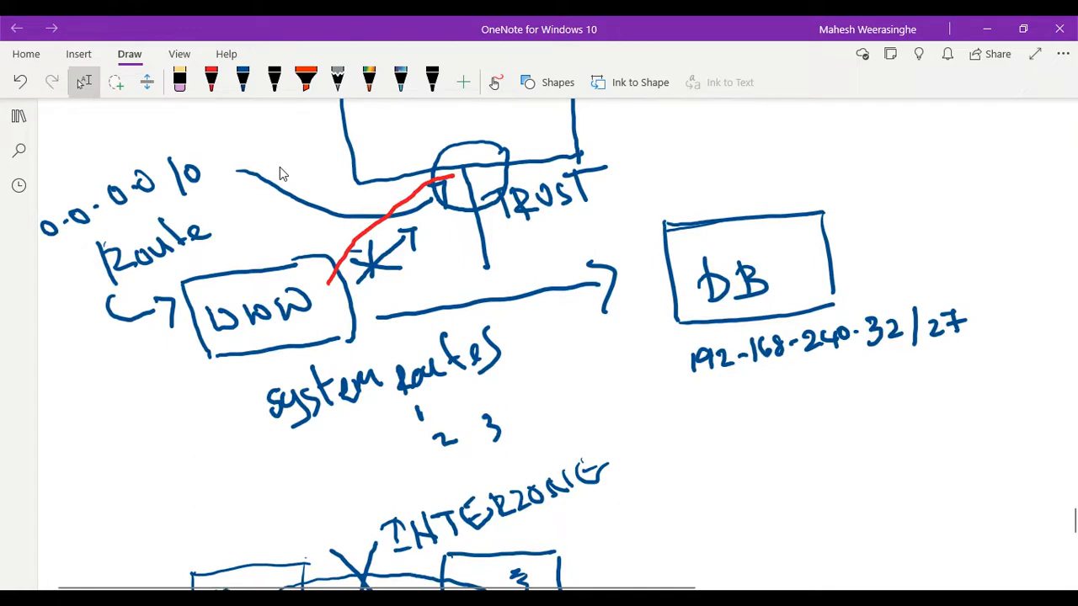
pyautogui.moveTo(441, 169); pyautogui.dragTo(462, 165)
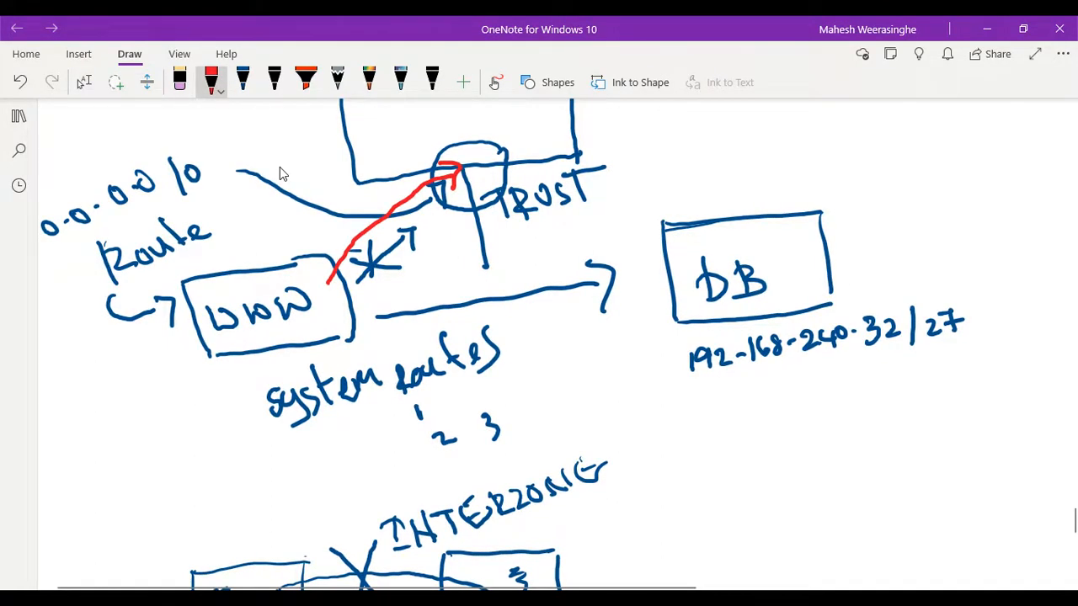
# - Draw a curved red arrow from the circled TRUST interface down to the DB box, leaving pen mode when finished
pyautogui.scroll(-2, 280, 168)
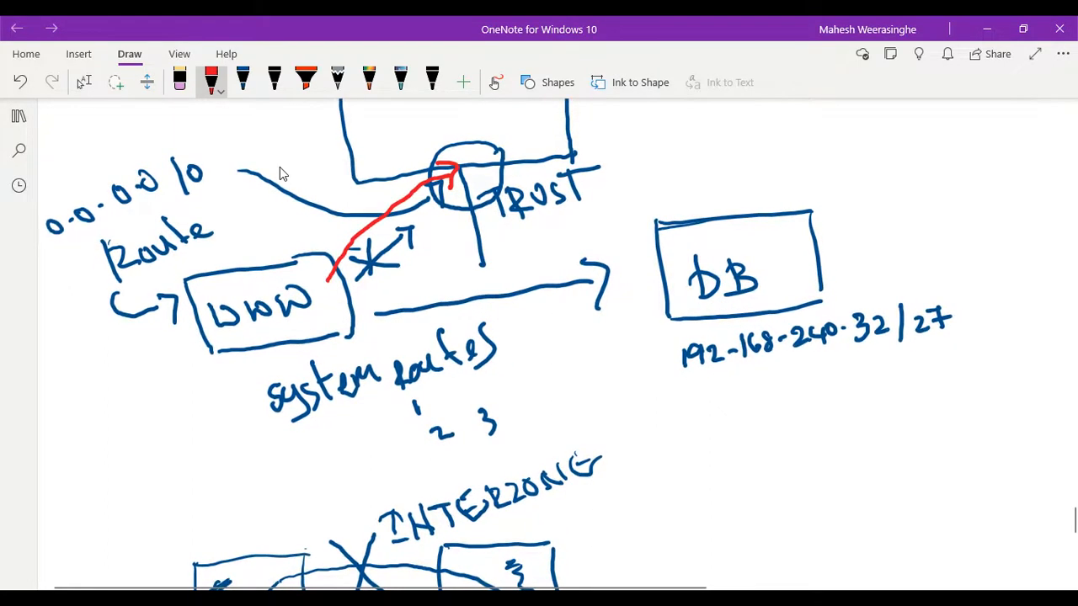
pyautogui.moveTo(474, 174)
pyautogui.mouseDown()
pyautogui.moveTo(597, 173)
pyautogui.moveTo(699, 221)
pyautogui.moveTo(709, 195)
pyautogui.mouseUp()
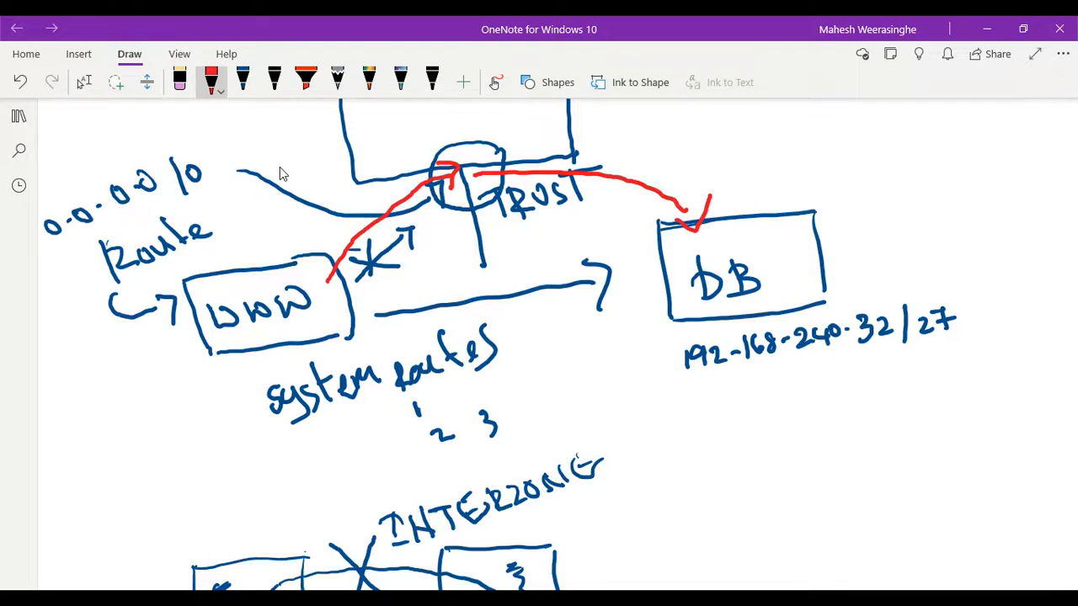
pyautogui.scroll(1, 283, 174)
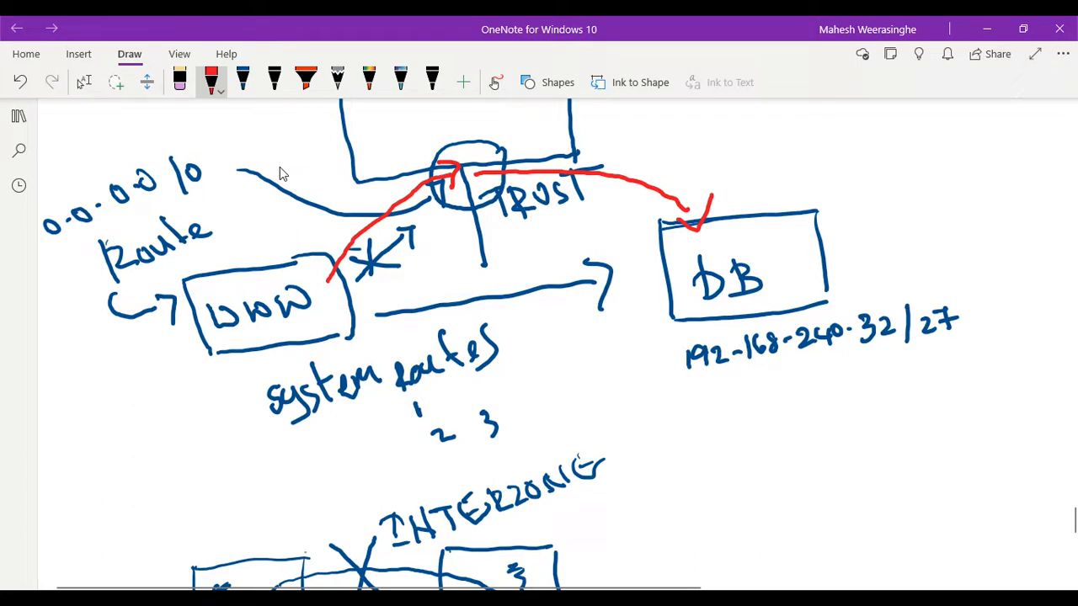
pyautogui.scroll(3, 283, 173)
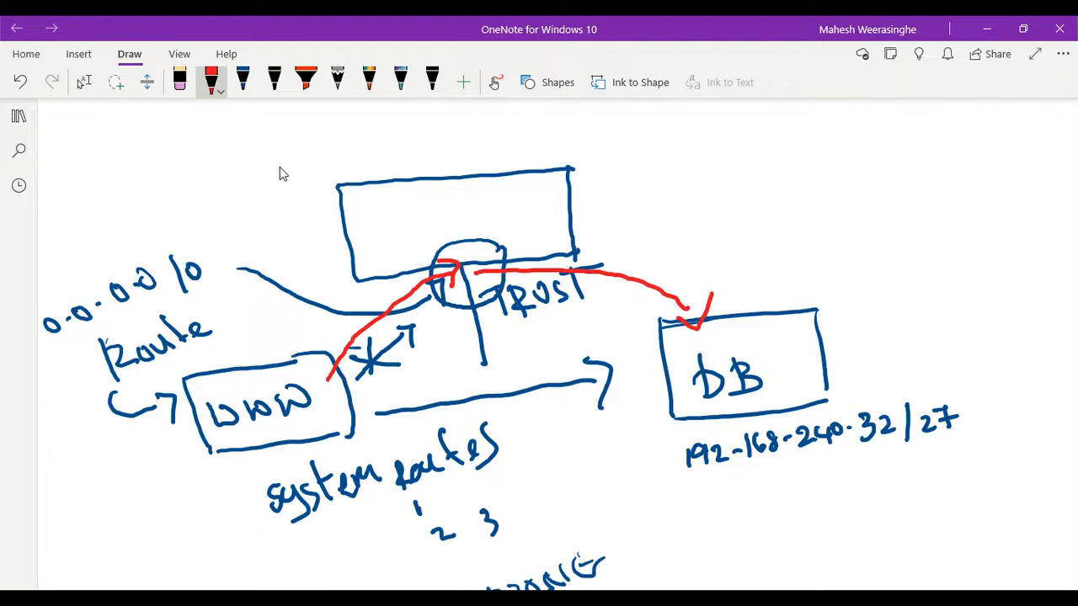
pyautogui.press('Escape')
# - Review the INTERZONE sketch, then return to the Palo Alto security policies and compare the intrazone-default and interzone-default rules across their columns
pyautogui.scroll(-7, 281, 168)
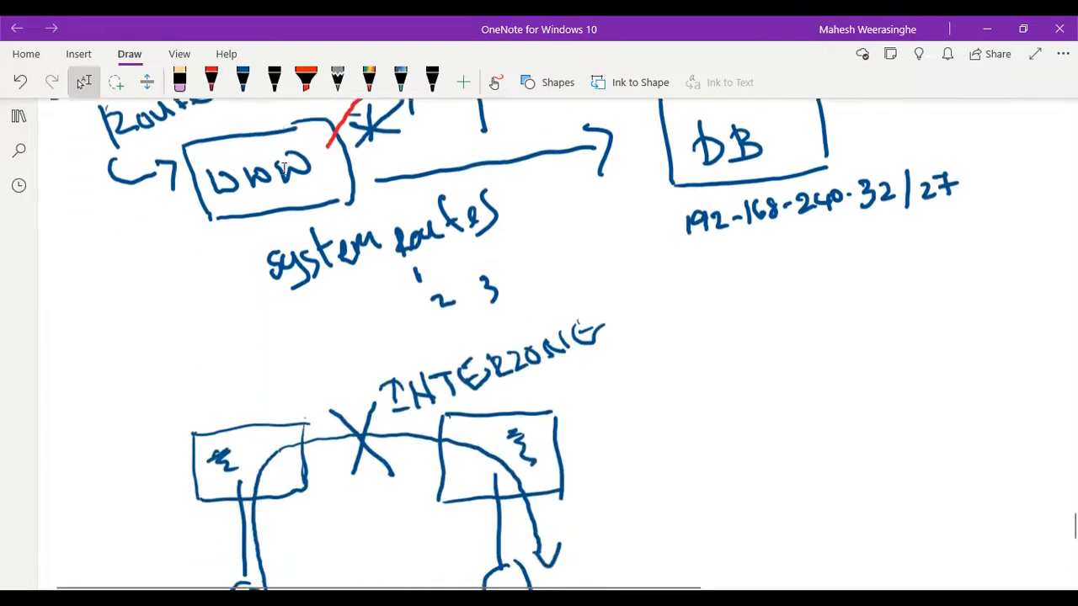
pyautogui.scroll(2, 282, 174)
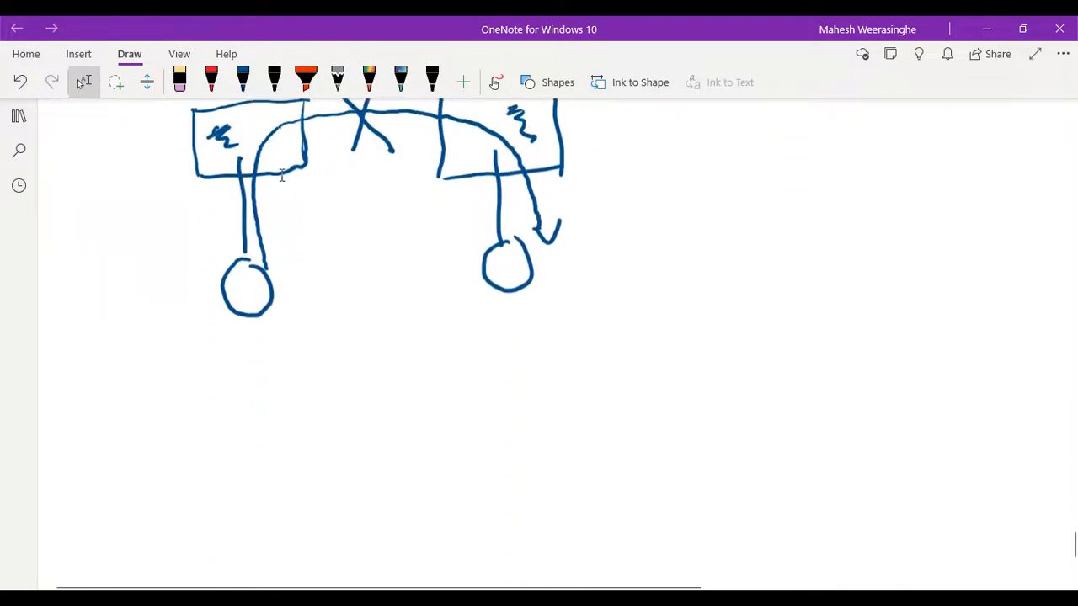
pyautogui.scroll(2, 281, 174)
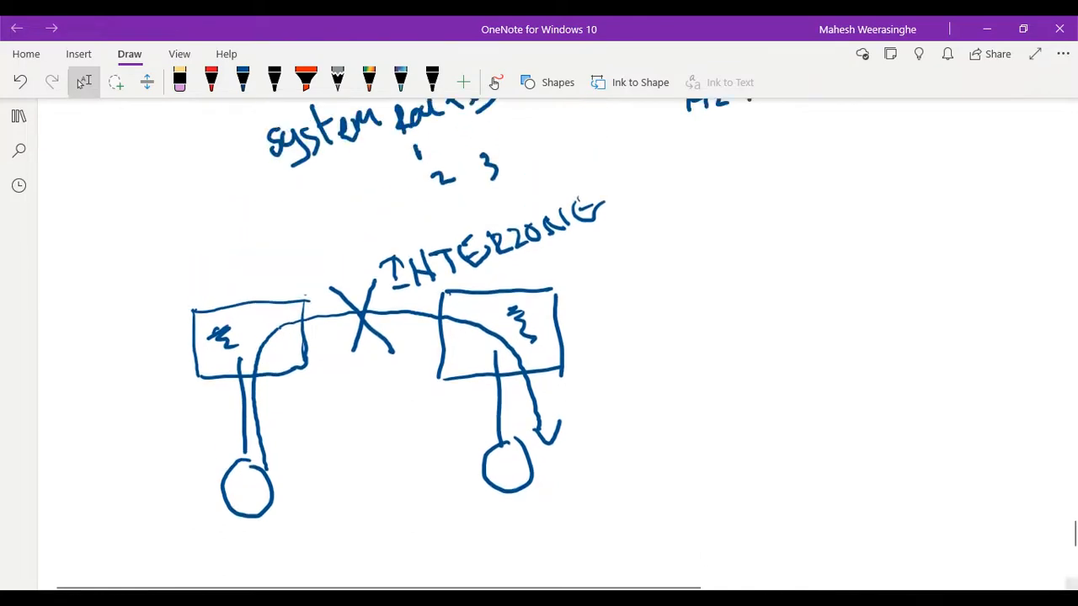
pyautogui.click(753, 569)
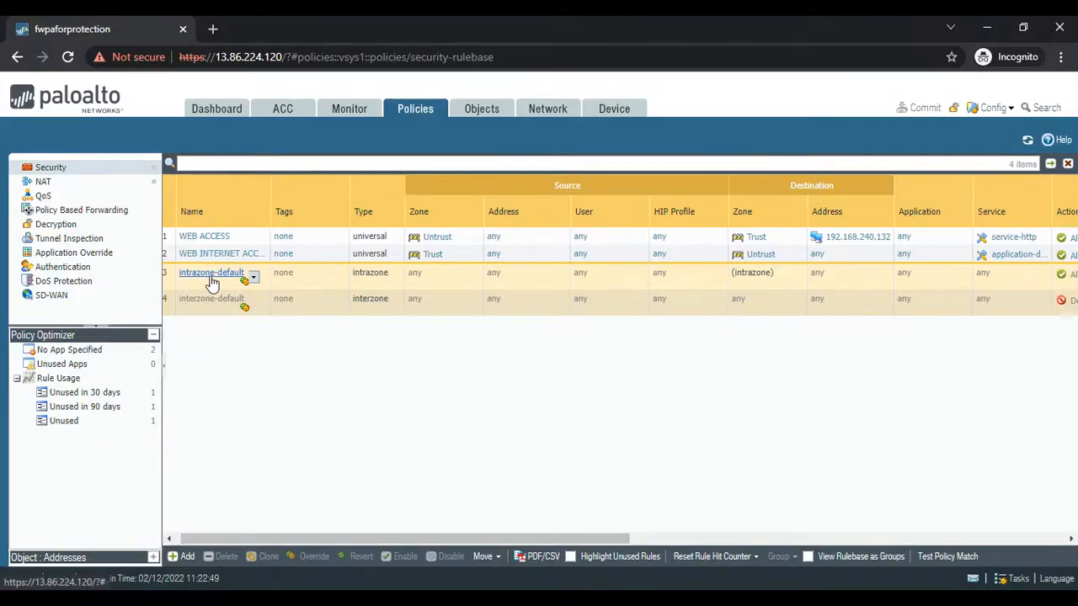
pyautogui.moveTo(347, 544); pyautogui.dragTo(623, 544)
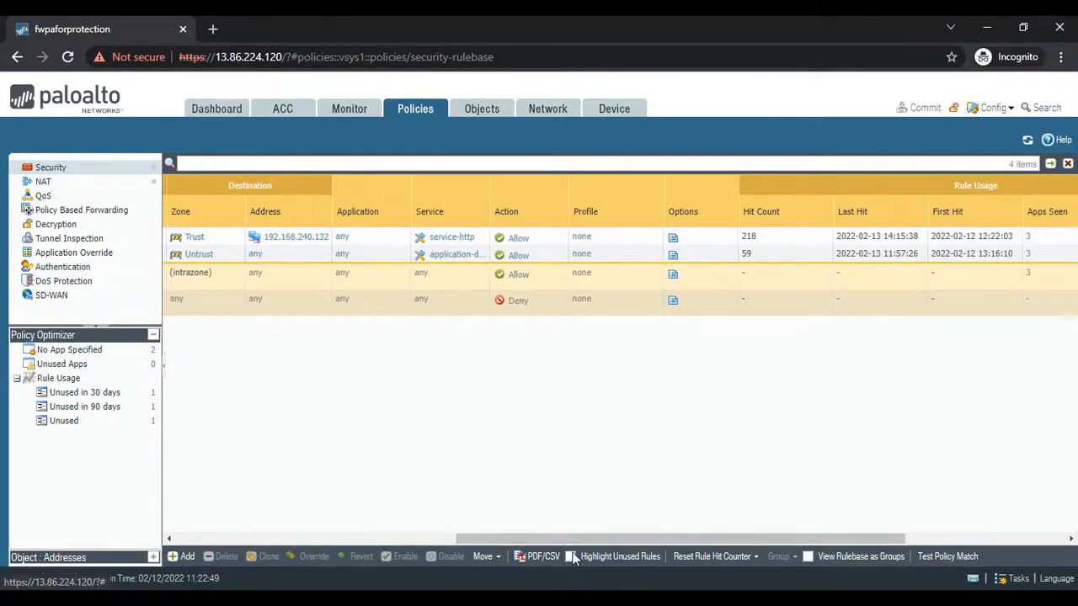
pyautogui.moveTo(566, 543); pyautogui.dragTo(284, 542)
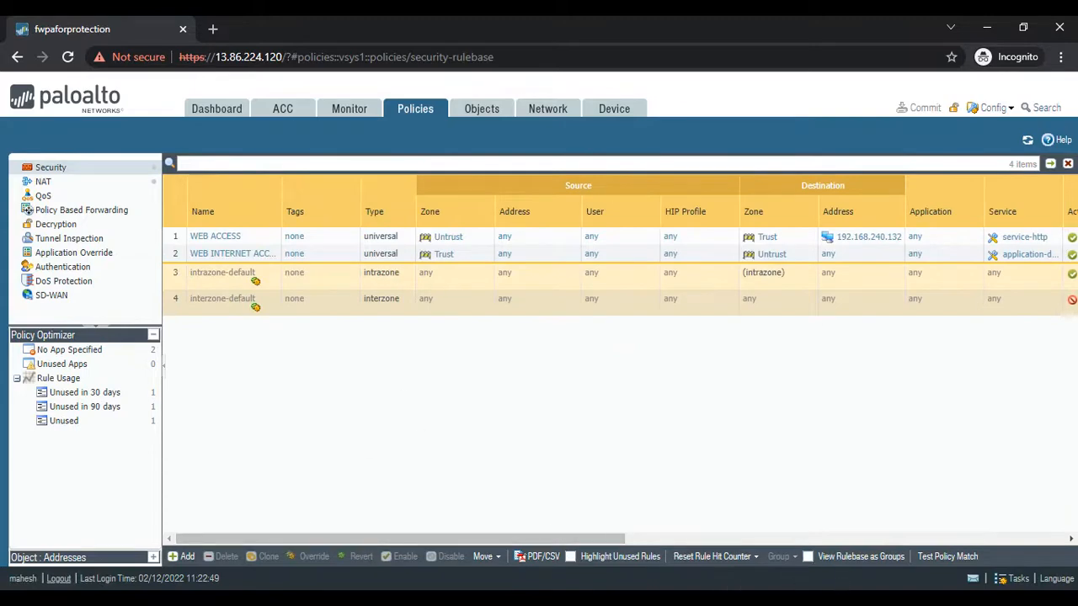
# - Review the WWW-to-DB traffic path through the TRUST interface in the OneNote diagram, then check the intrazone-default rule in the Palo Alto security policies
pyautogui.hotkey('alt', 'Tab')
pyautogui.scroll(6, 571, 446)
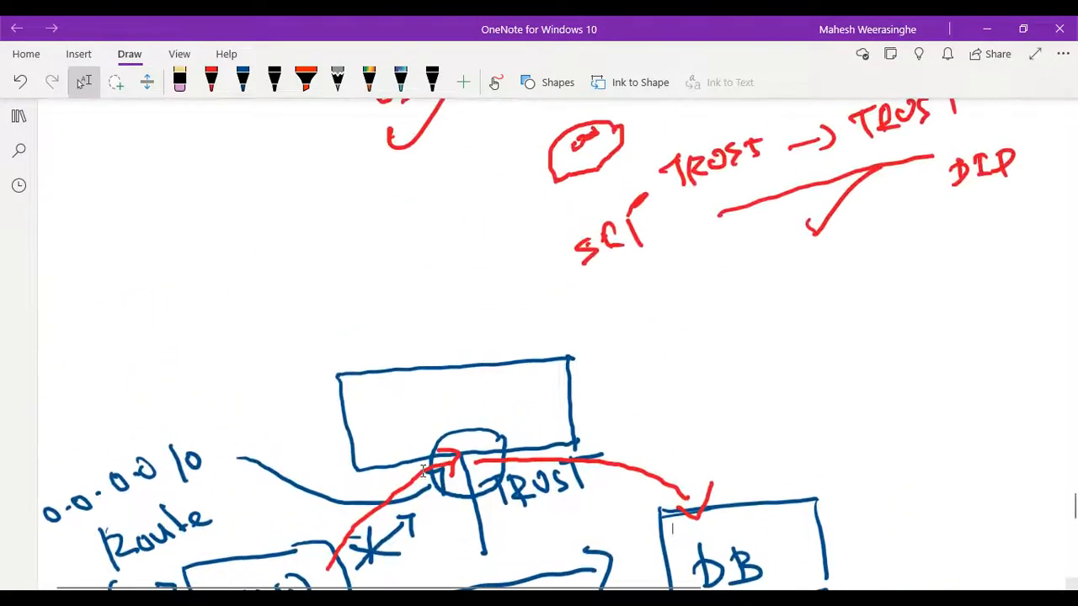
pyautogui.scroll(-2, 422, 471)
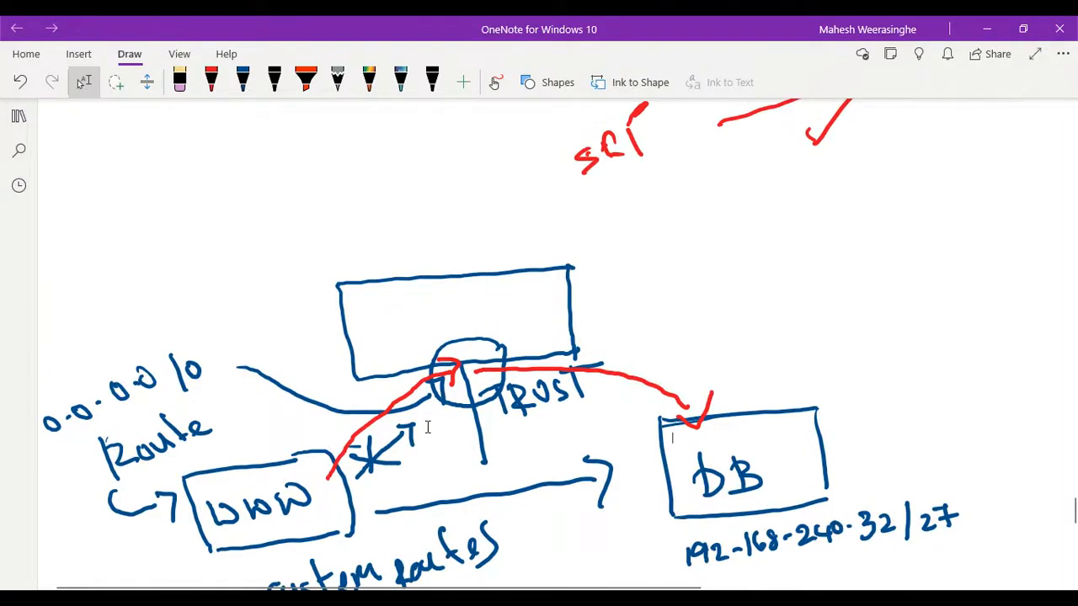
pyautogui.scroll(-1, 683, 411)
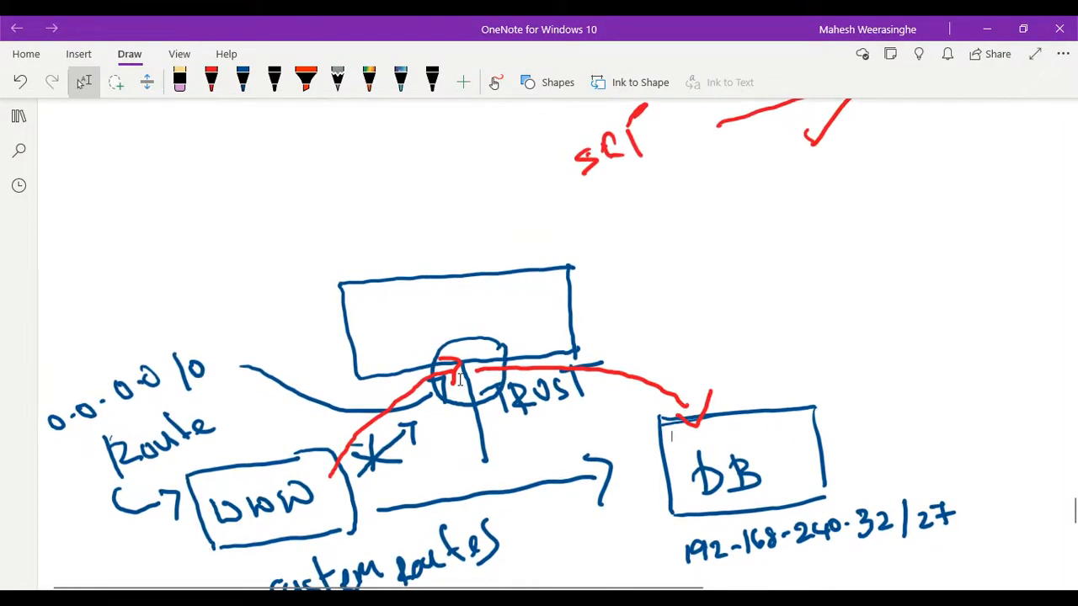
pyautogui.scroll(2, 456, 373)
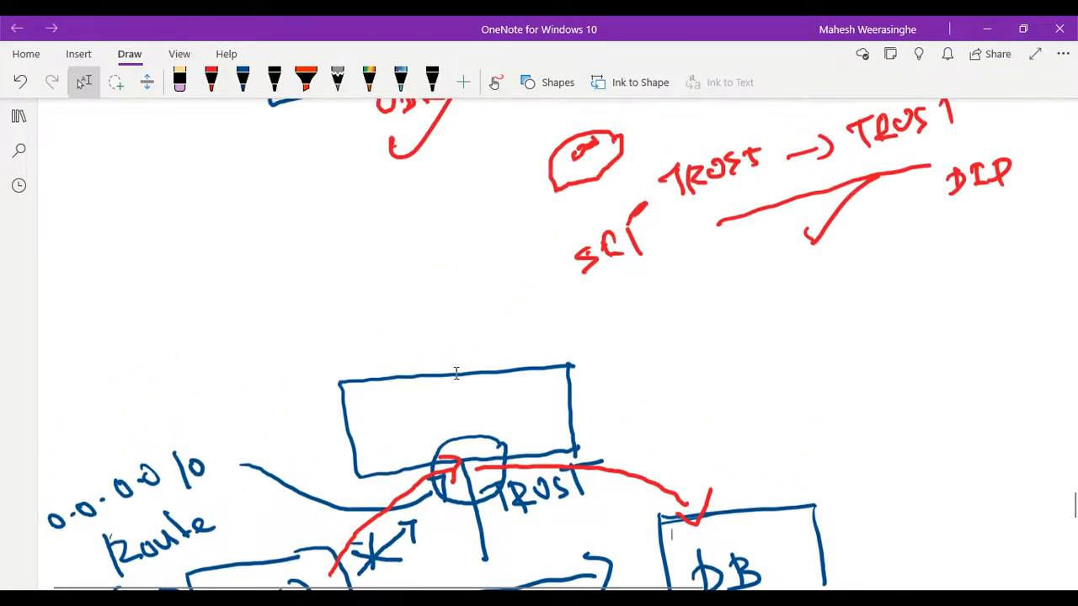
pyautogui.scroll(-3, 456, 373)
pyautogui.scroll(2, 615, 411)
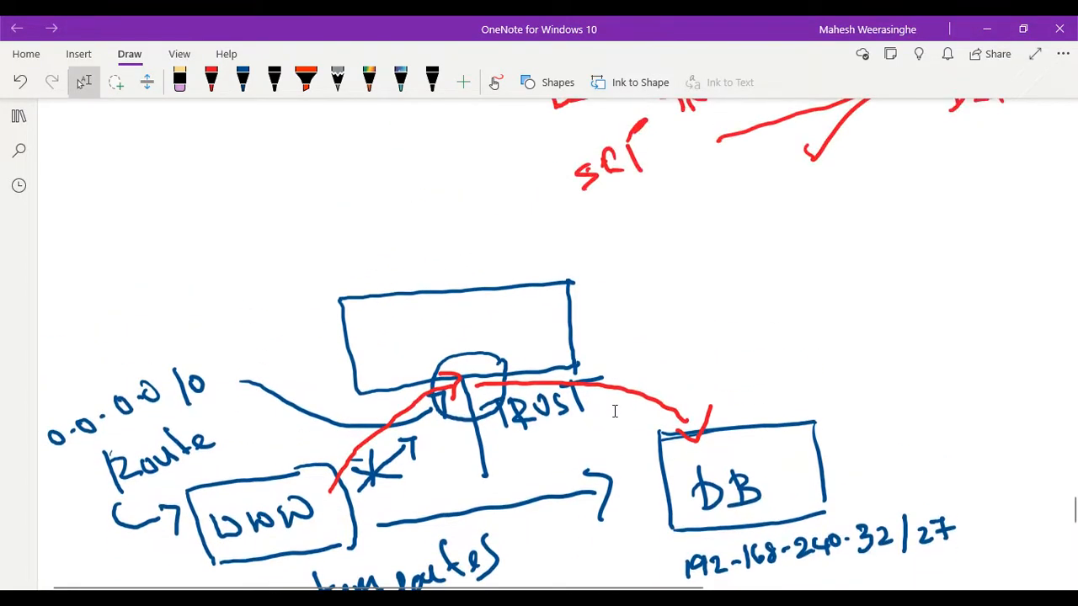
pyautogui.scroll(-1, 614, 411)
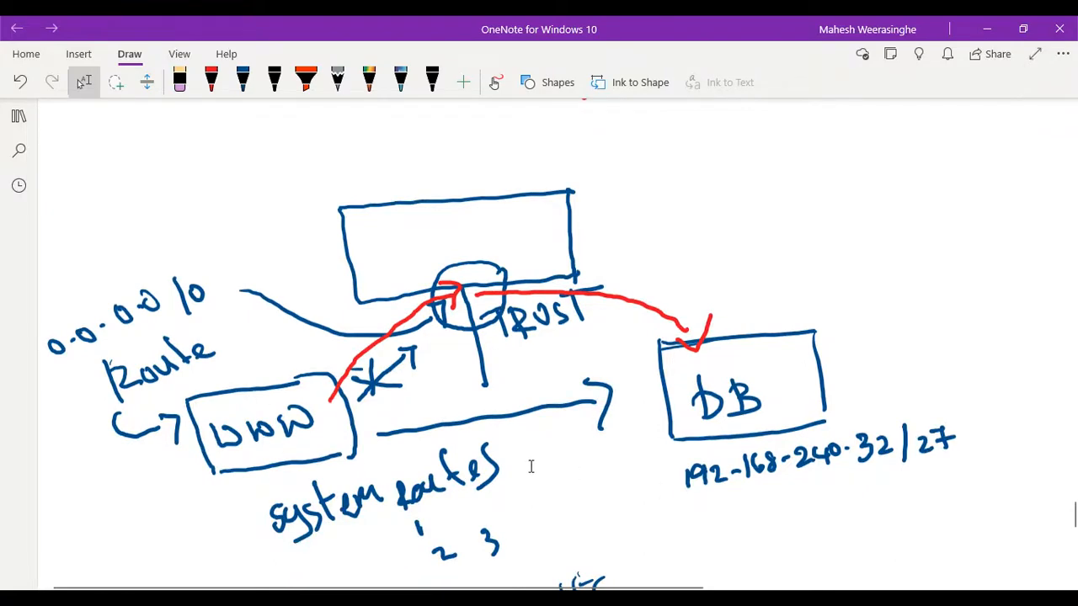
pyautogui.scroll(-1, 385, 421)
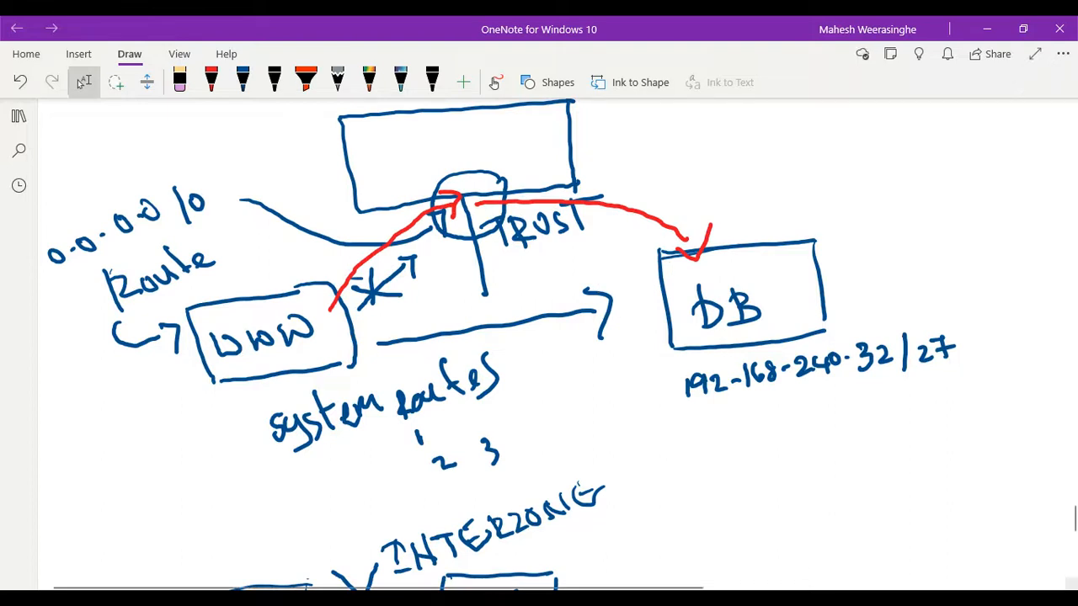
pyautogui.click(756, 532)
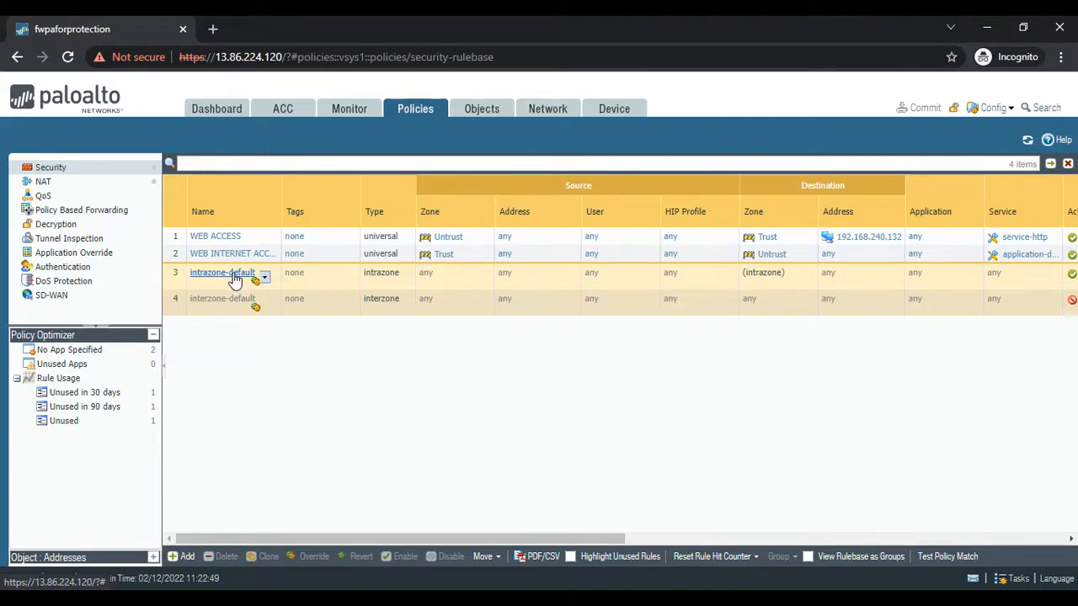
pyautogui.moveTo(432, 539); pyautogui.dragTo(409, 538)
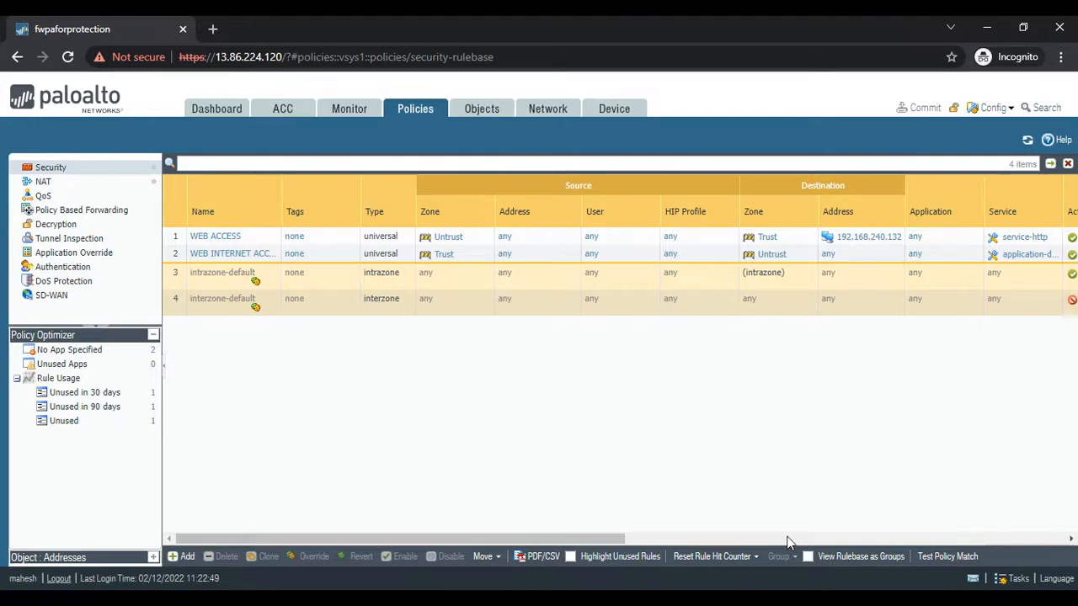
# - Switch to the Azure portal and start a new route named DB-ROUTE in the TRUST-ROUTE table
pyautogui.moveTo(711, 599)
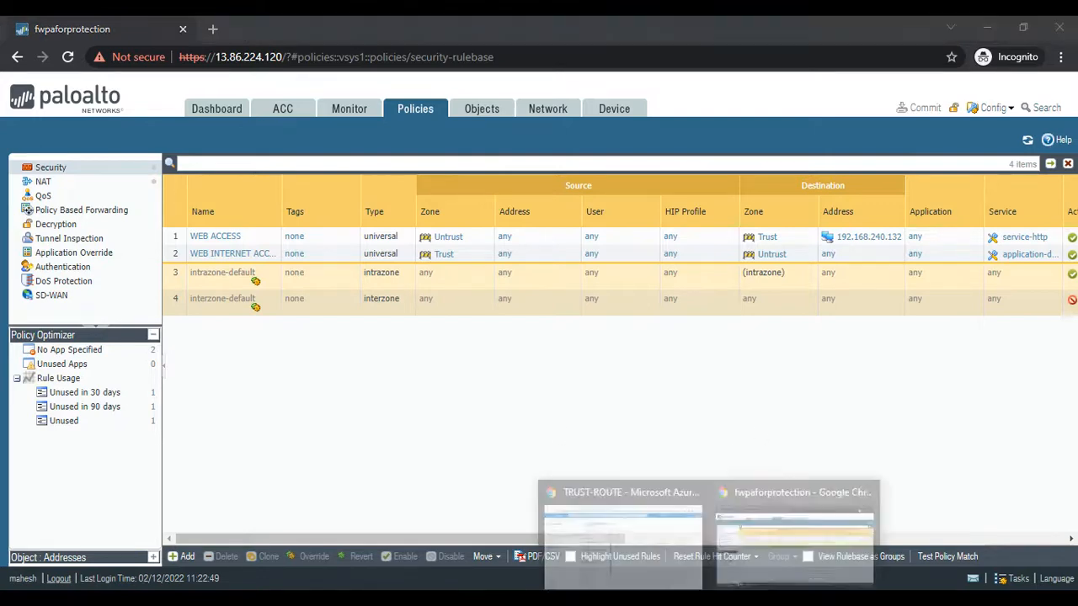
pyautogui.click(637, 558)
pyautogui.click(591, 440)
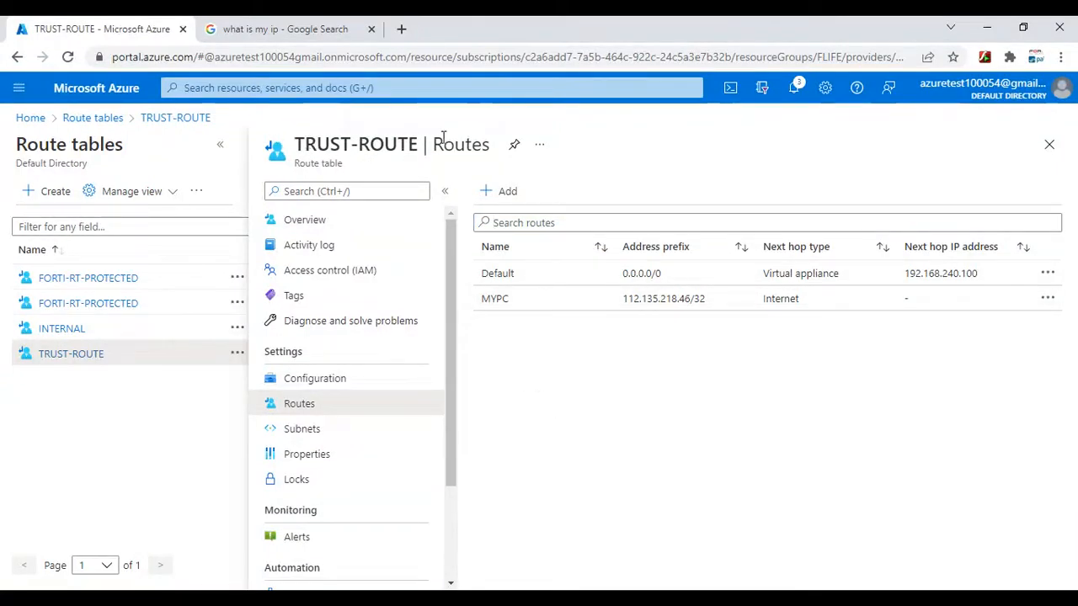
pyautogui.click(505, 192)
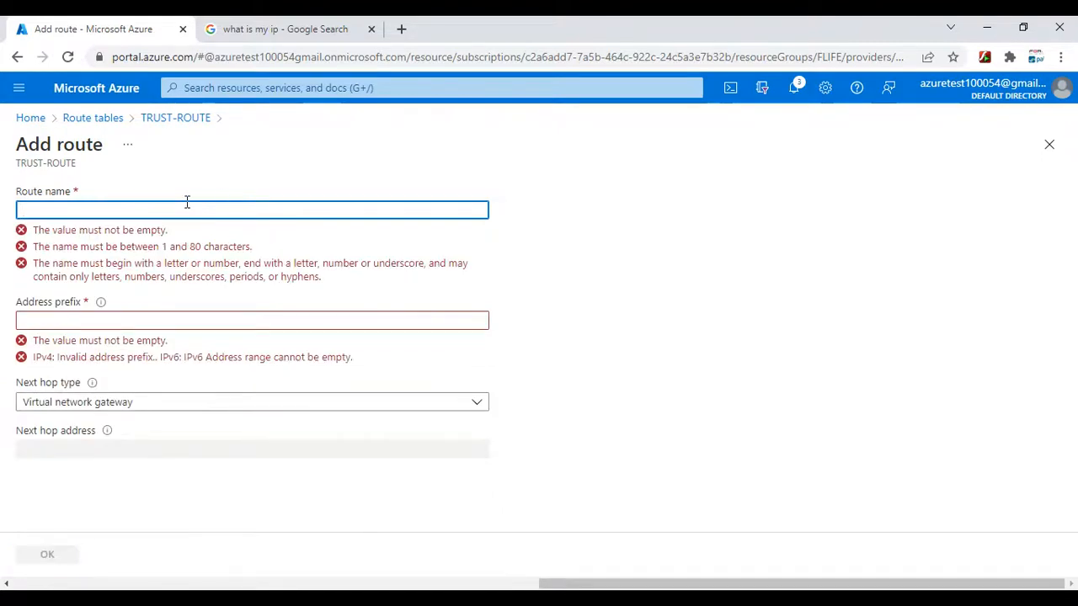
pyautogui.write('DB')
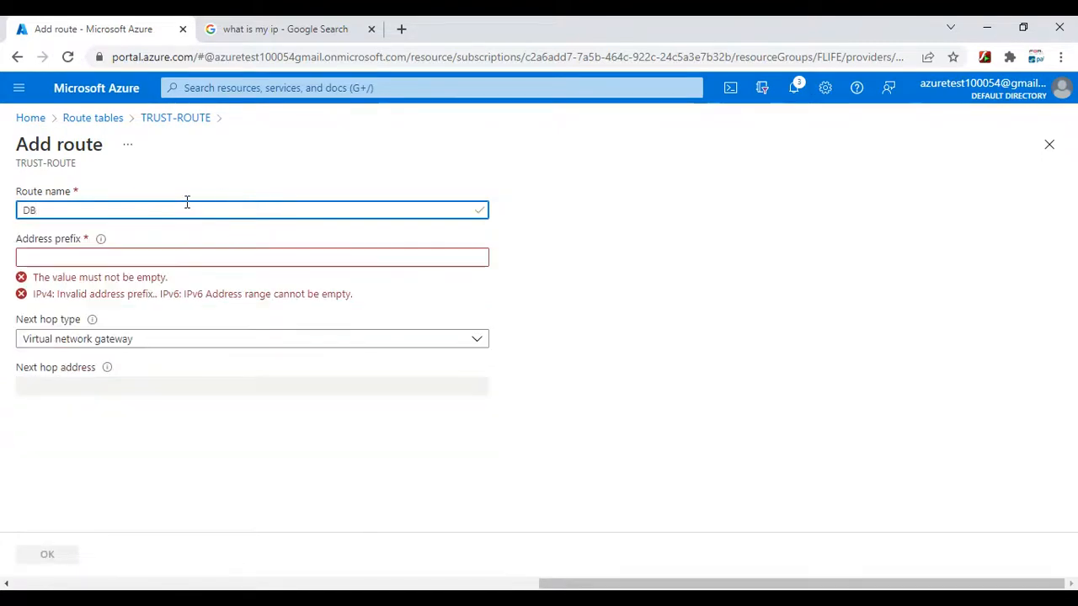
pyautogui.write('-ROUTE')
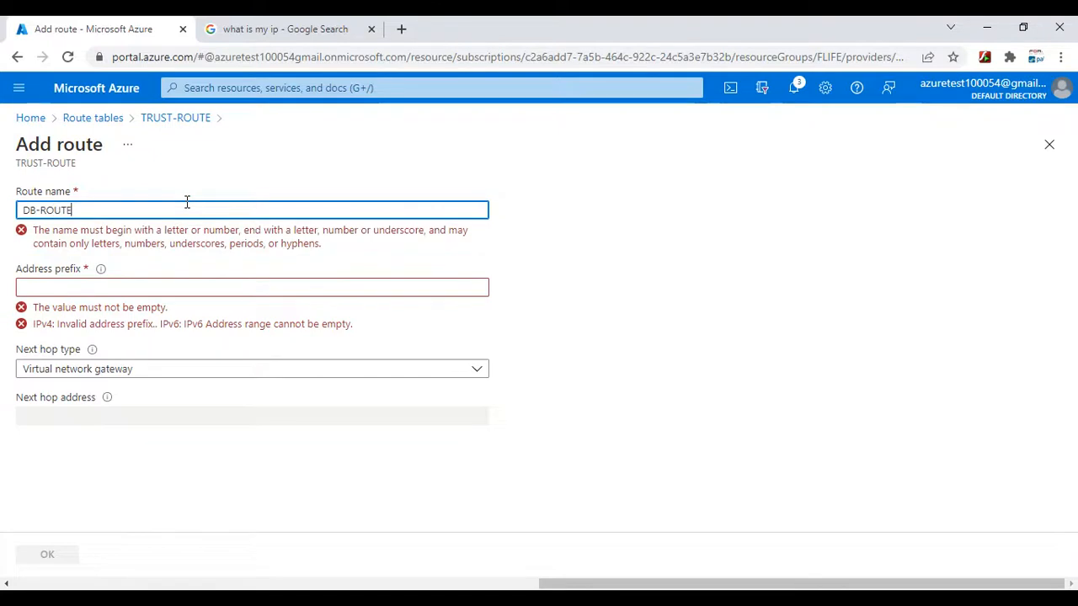
# - Enter 192.168.240.32 as the network address in the new route's address prefix
pyautogui.click(56, 257)
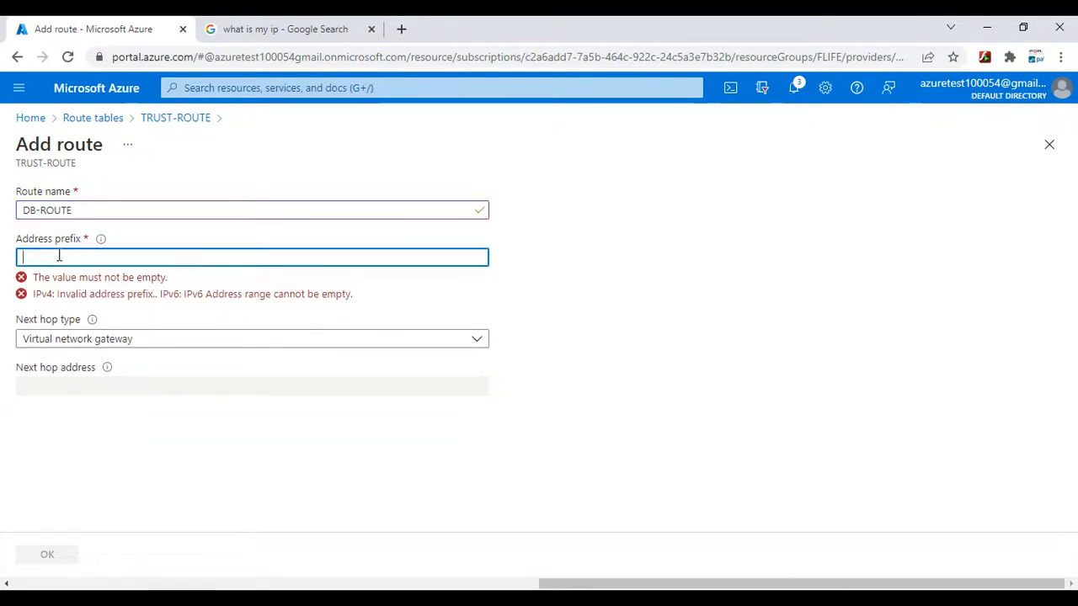
pyautogui.write('192.168.240.32')
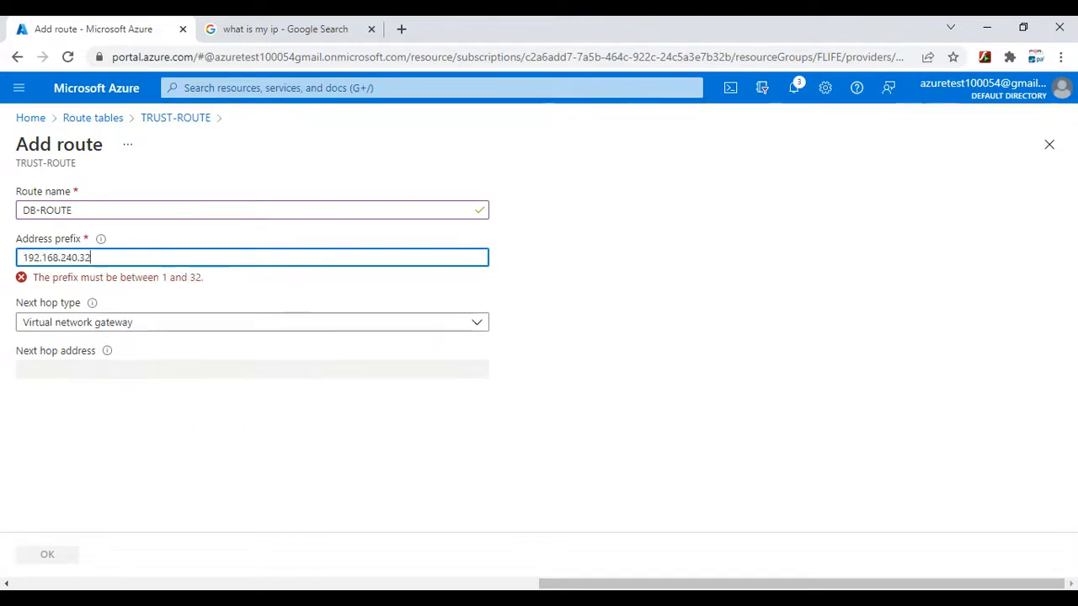
# - Look up the DB subnet's prefix length and the PA trust interface address in the OneNote notes
pyautogui.hotkey('alt', 'Tab')
pyautogui.scroll(15, 710, 358)
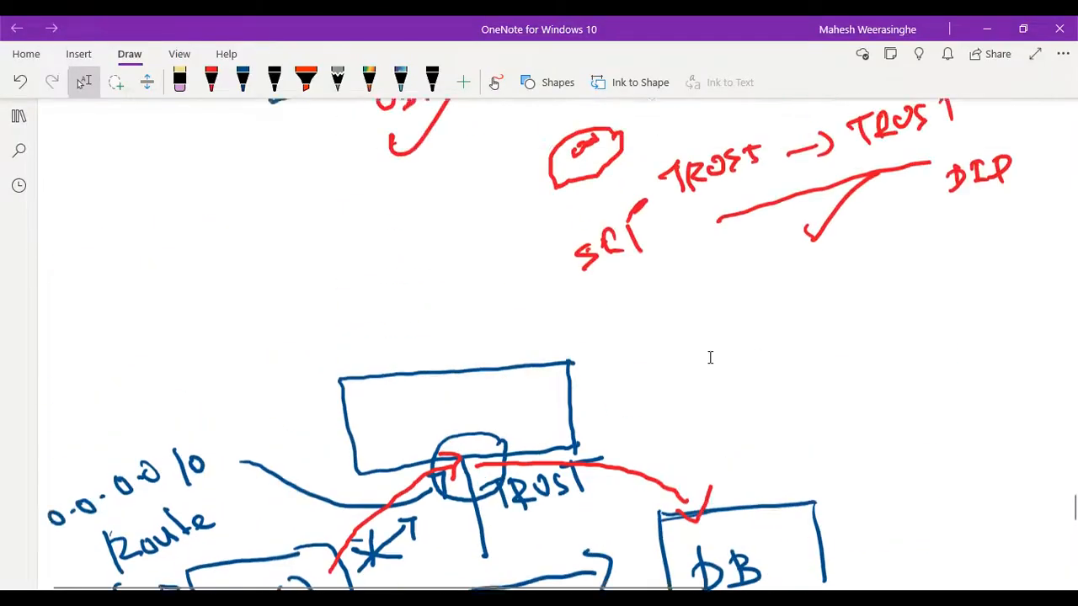
pyautogui.scroll(8, 710, 358)
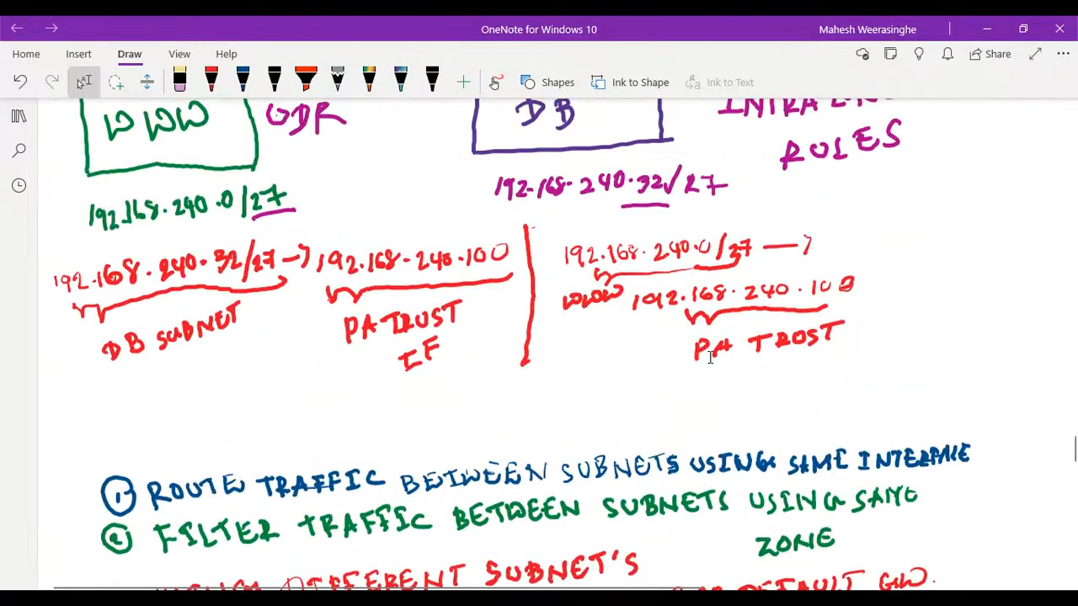
pyautogui.scroll(-5, 655, 360)
pyautogui.scroll(-10, 655, 361)
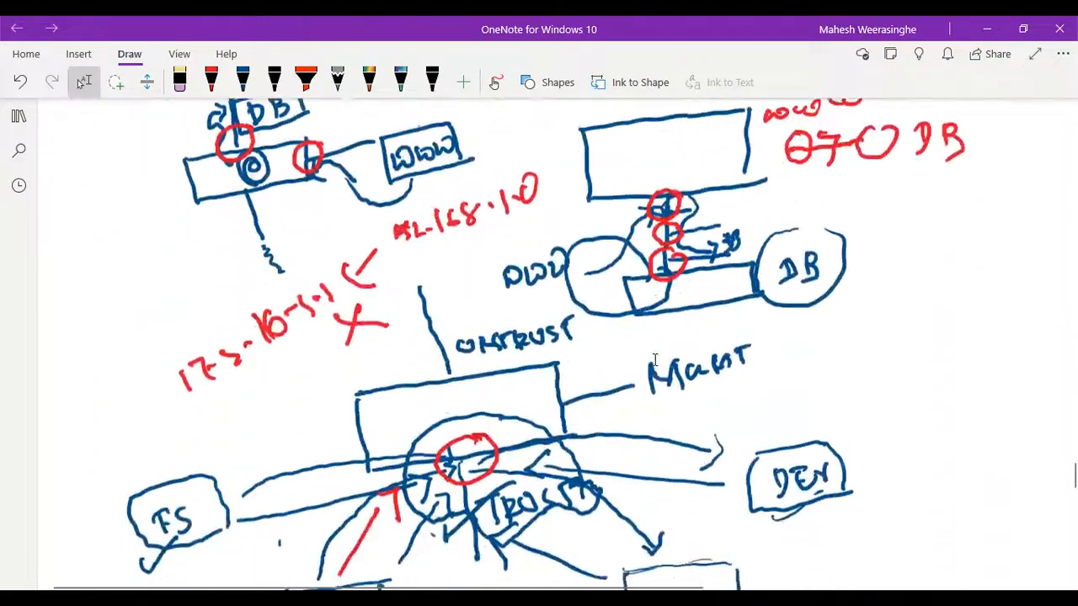
pyautogui.scroll(-3, 655, 363)
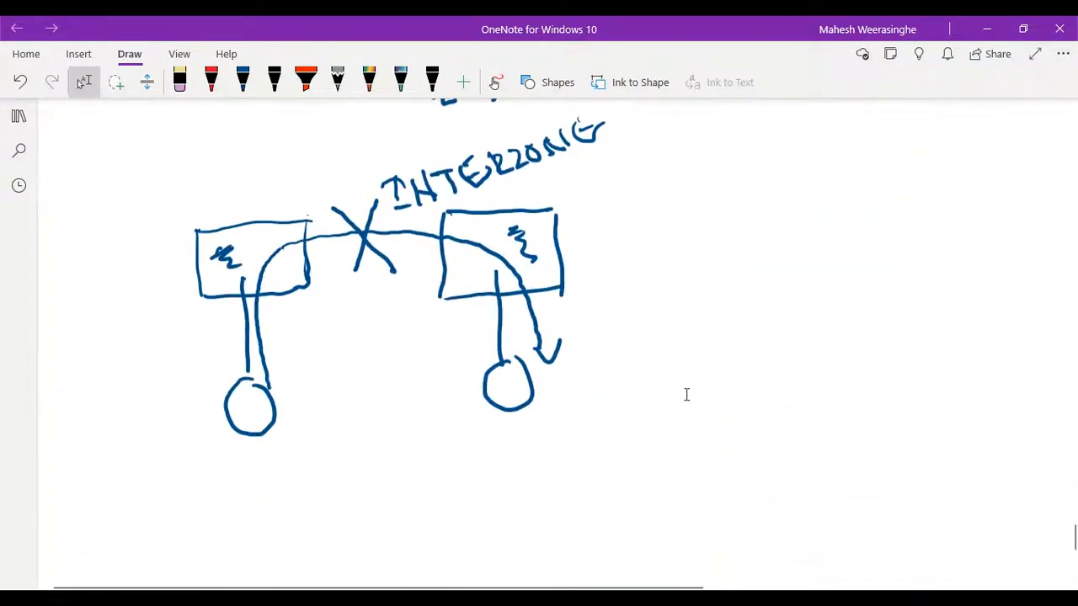
# - Back in the Azure portal, complete DB-ROUTE's address prefix with /27 and set the next hop type to Virtual appliance
pyautogui.click(586, 495)
pyautogui.click(243, 257)
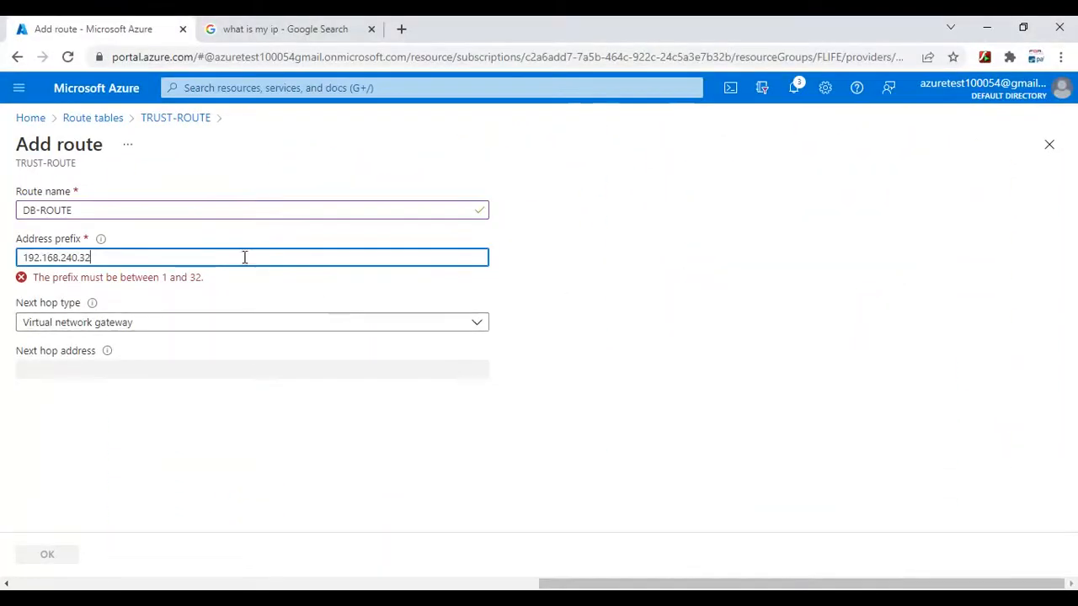
pyautogui.write('/27')
pyautogui.click(58, 311)
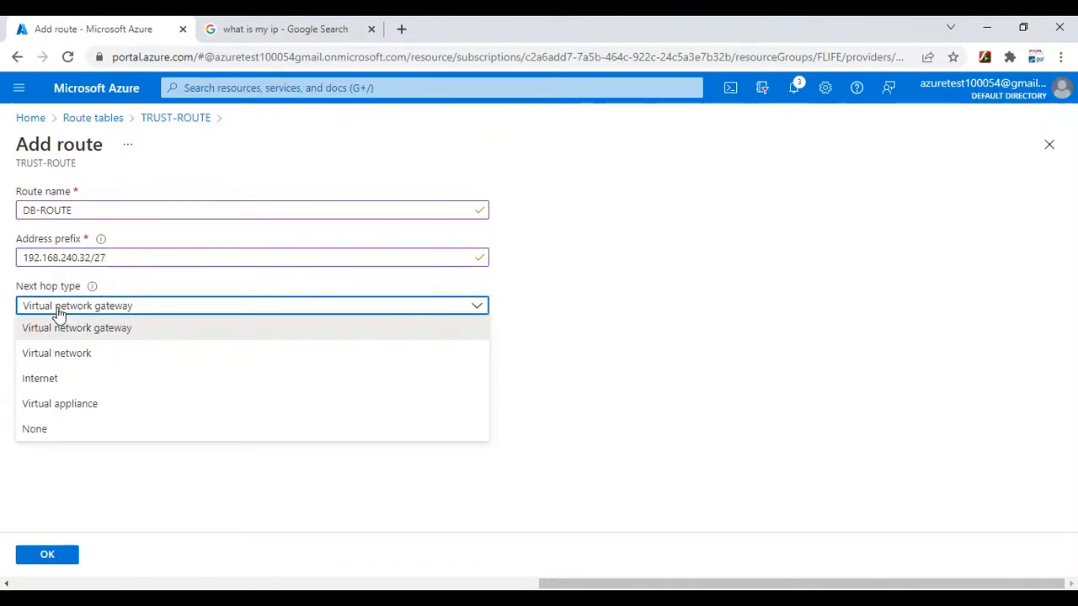
pyautogui.click(47, 413)
# - Set the next hop address to 192.168.240.100 and save the DB-ROUTE route
pyautogui.click(66, 354)
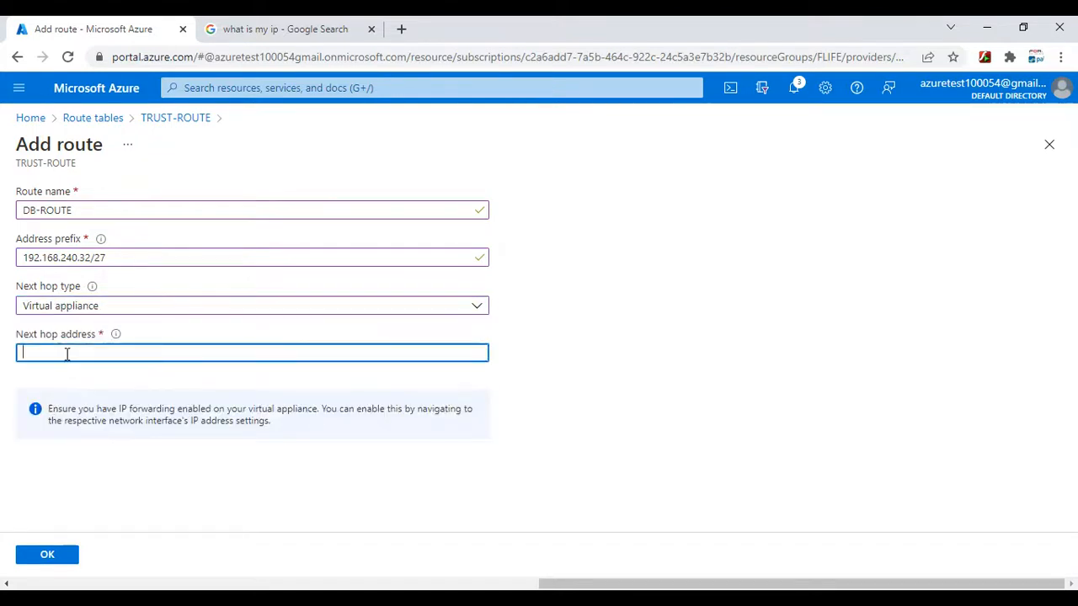
pyautogui.write('192.168.240.100')
pyautogui.click(61, 557)
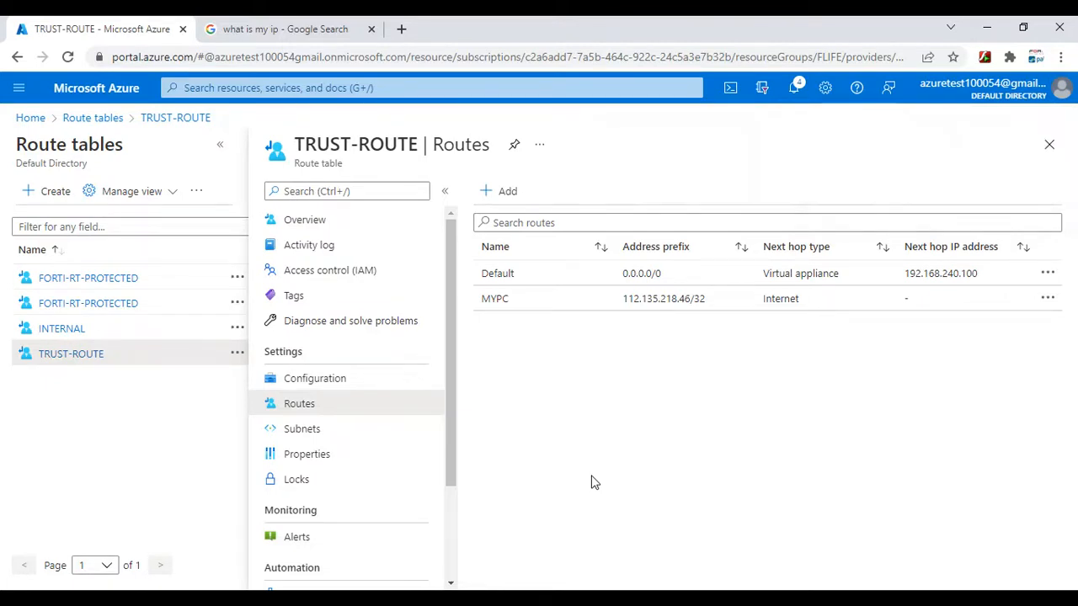
# - Check the portal notifications for the status of the DB-ROUTE creation, then close them
pyautogui.click(796, 91)
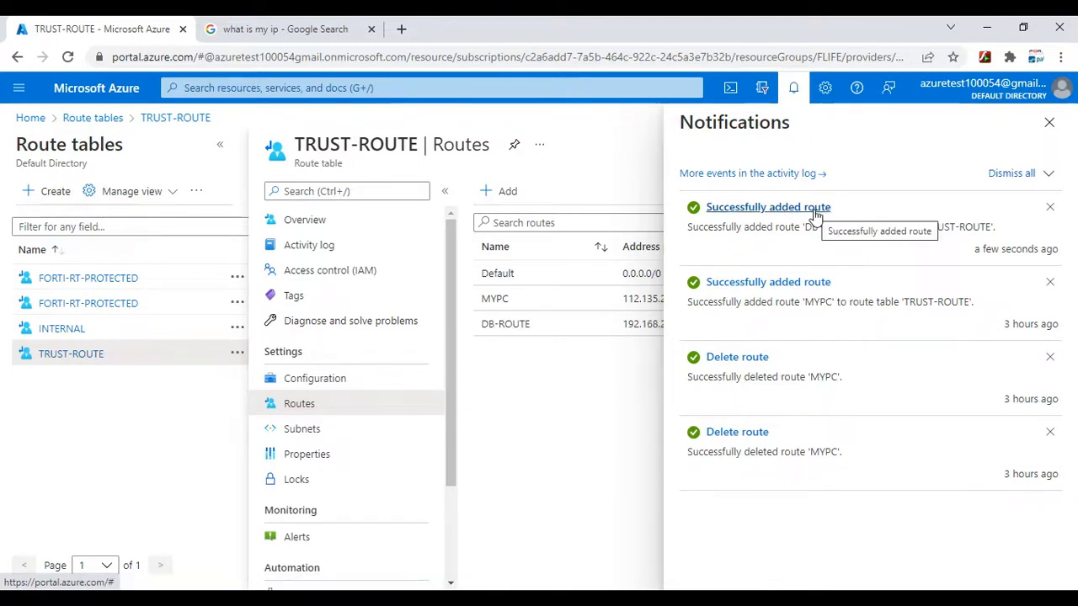
pyautogui.click(794, 89)
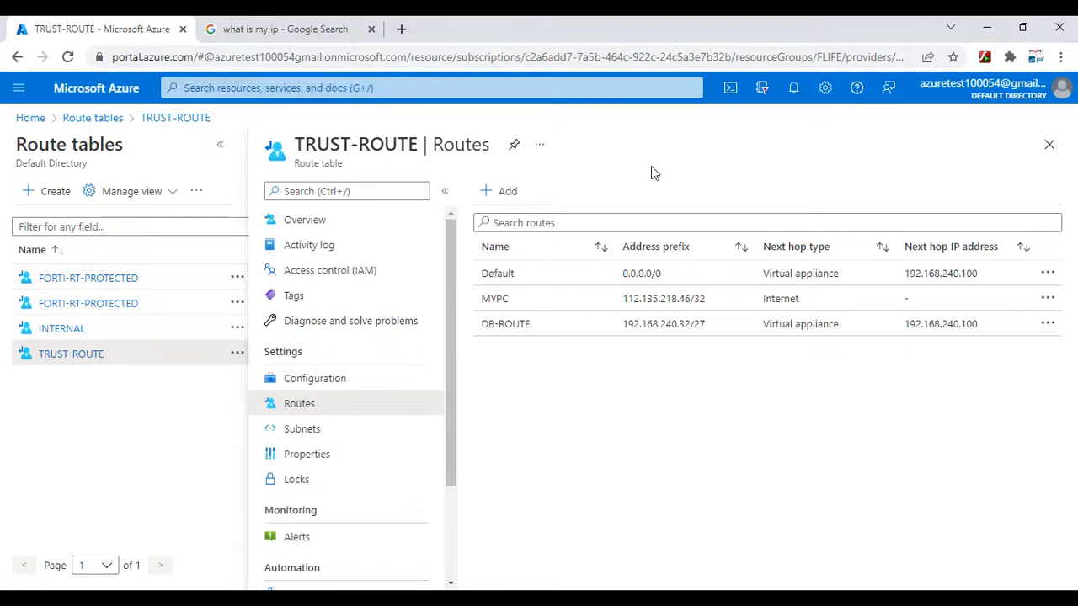
pyautogui.click(792, 89)
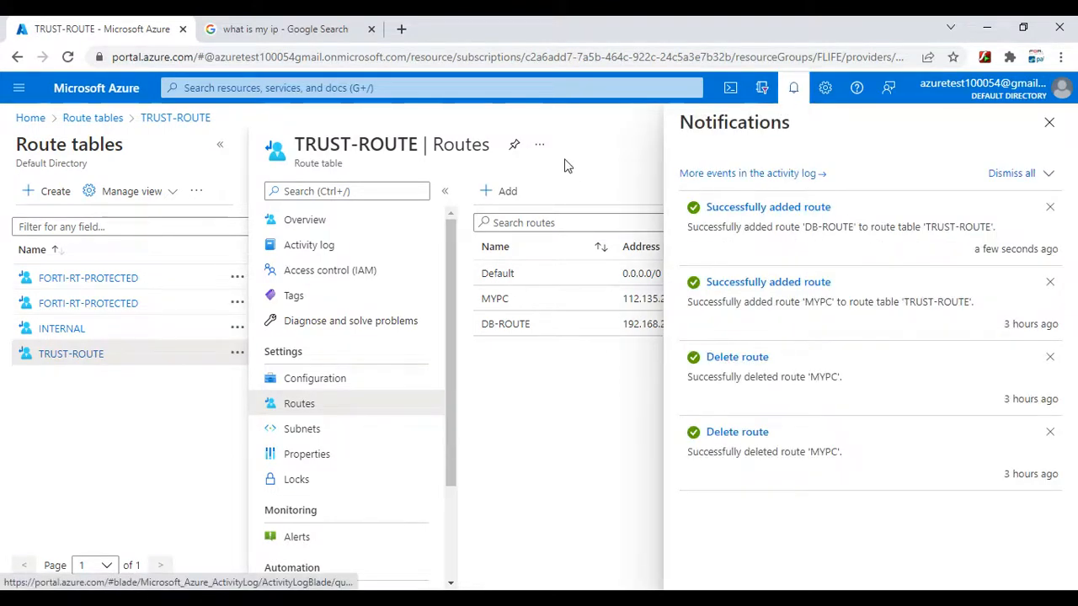
pyautogui.click(792, 91)
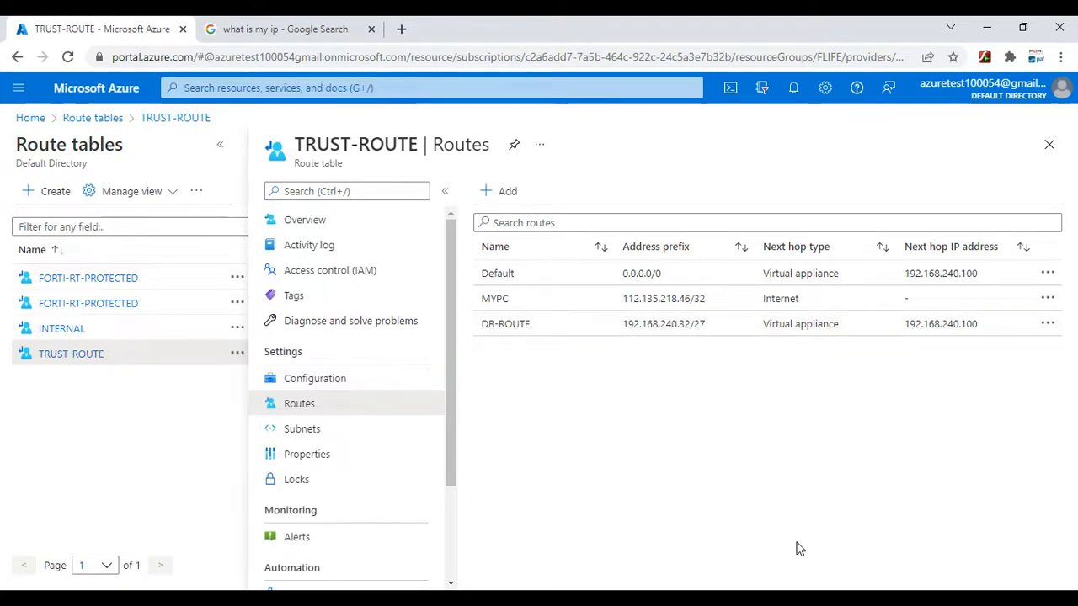
# - Bring up the WWW-VM terminal and check the FLIFE-DB terminal for the database server's eth0 IP address
pyautogui.click(819, 600)
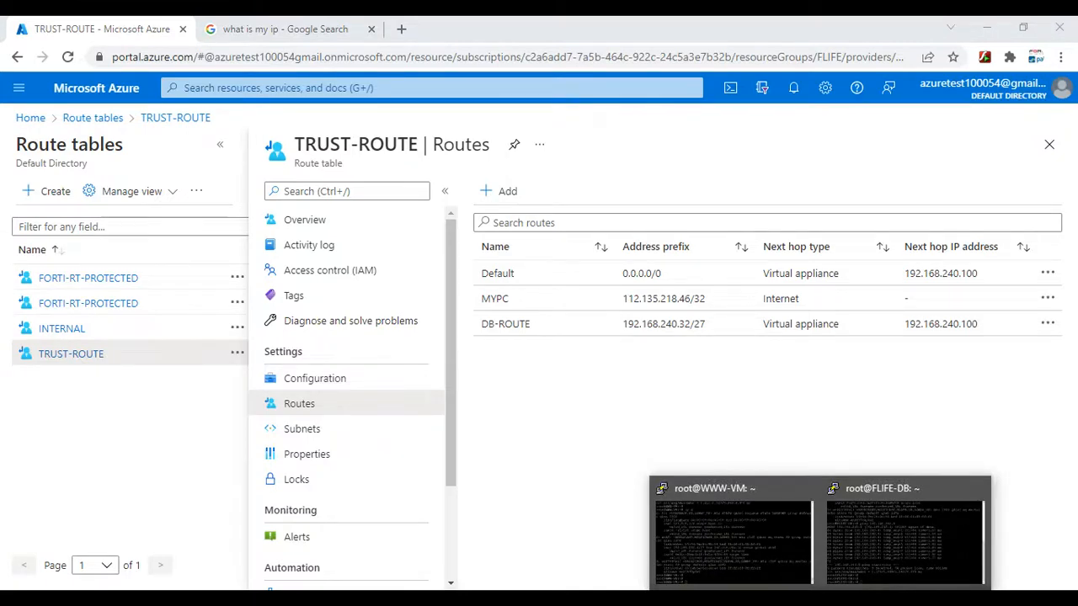
pyautogui.click(709, 547)
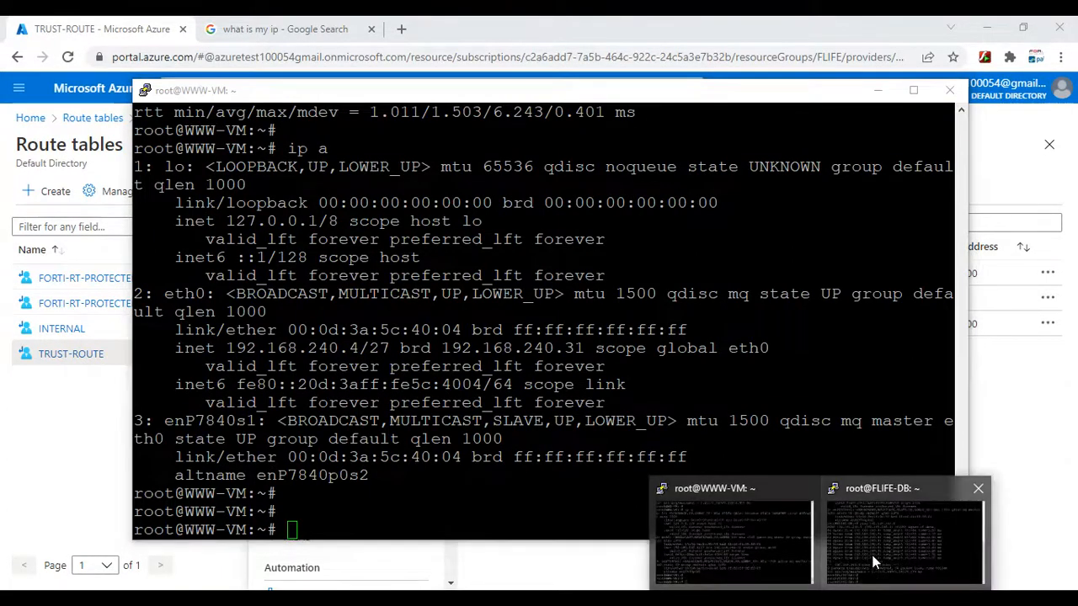
pyautogui.click(909, 539)
pyautogui.scroll(8, 543, 347)
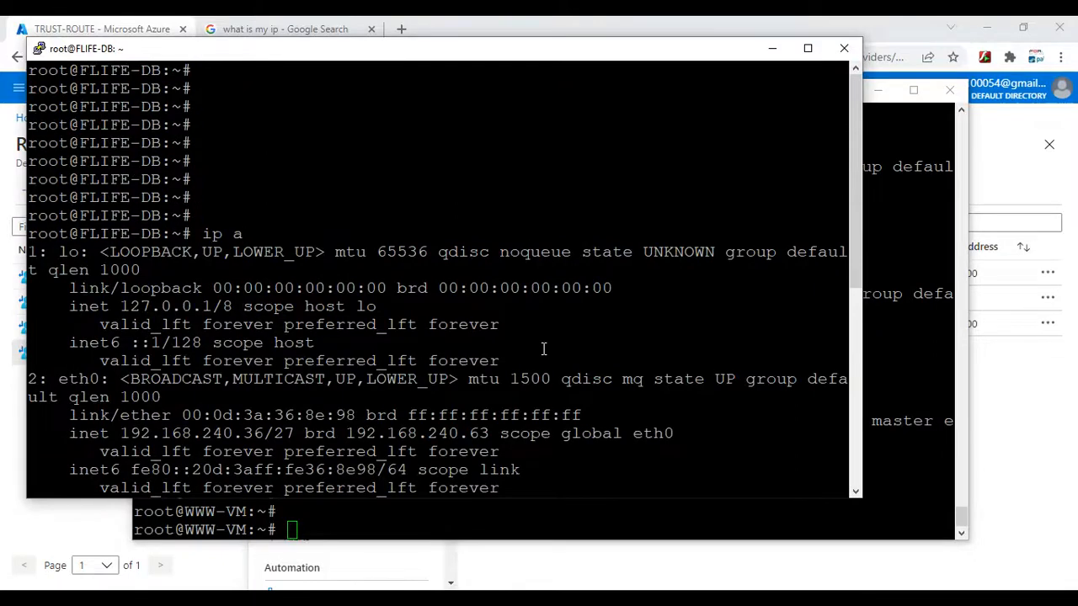
pyautogui.click(772, 48)
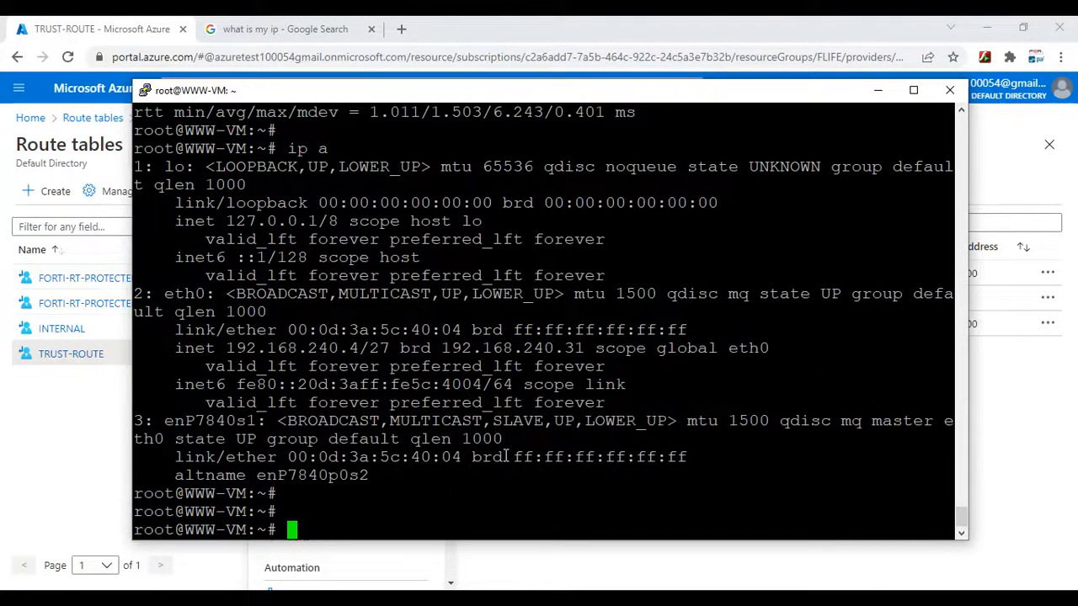
# - Ping the database server at 192.168.240.36 from the WWW-VM terminal
pyautogui.press('Return')
pyautogui.write('PING')
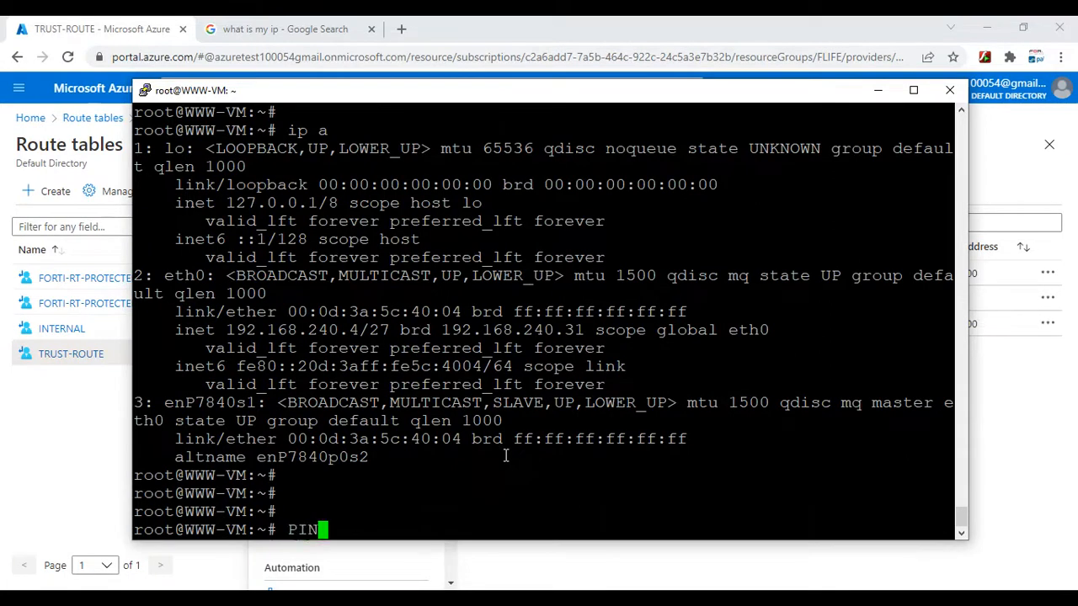
pyautogui.press('BackSpace')
pyautogui.press('BackSpace')
pyautogui.press('BackSpace')
pyautogui.press('BackSpace')
pyautogui.press('BackSpace')
pyautogui.write('ping ')
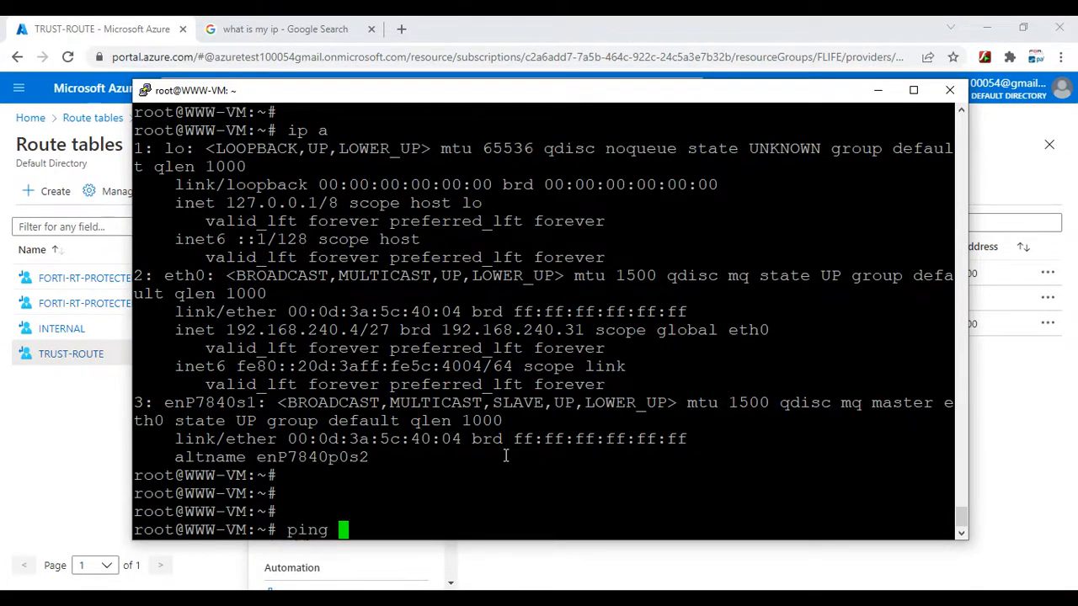
pyautogui.write('192.168.')
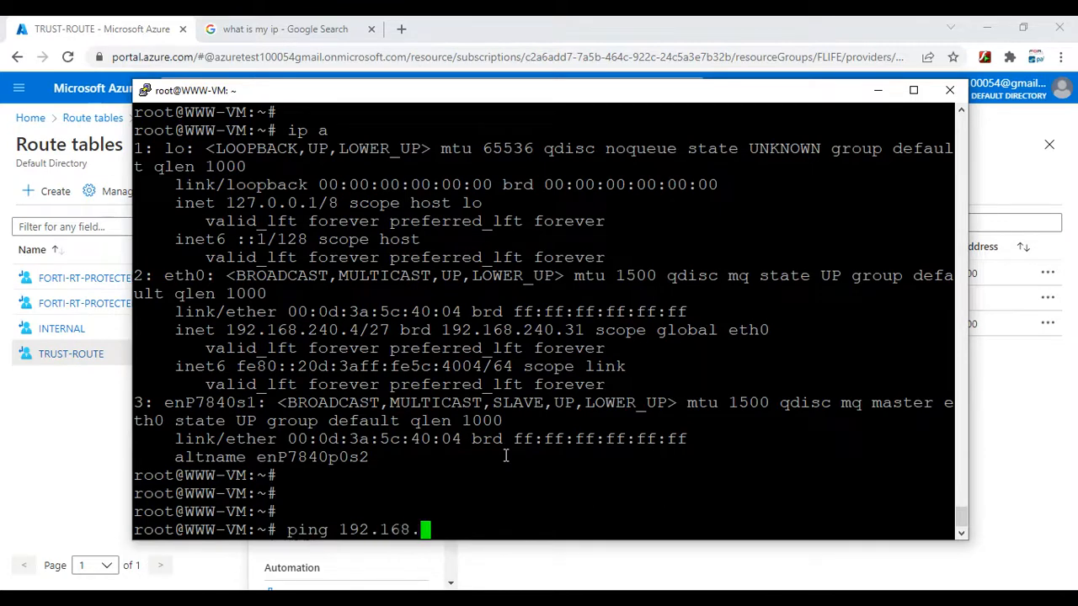
pyautogui.write('240.36')
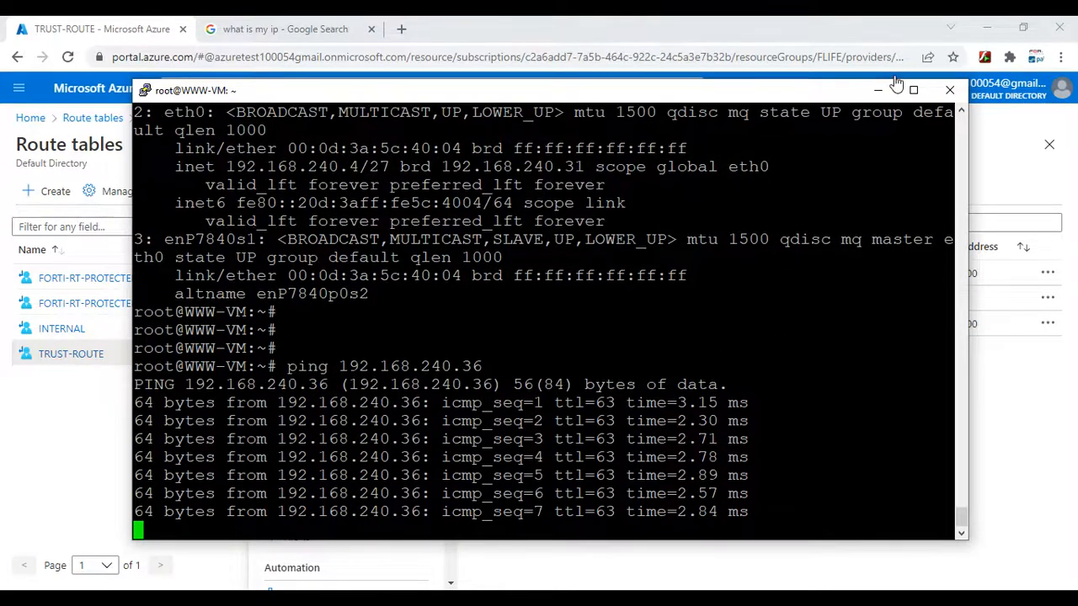
# - Minimize the terminal, switch to the Palo Alto firewall's web interface and log in again with the administrator username and password
pyautogui.click(878, 90)
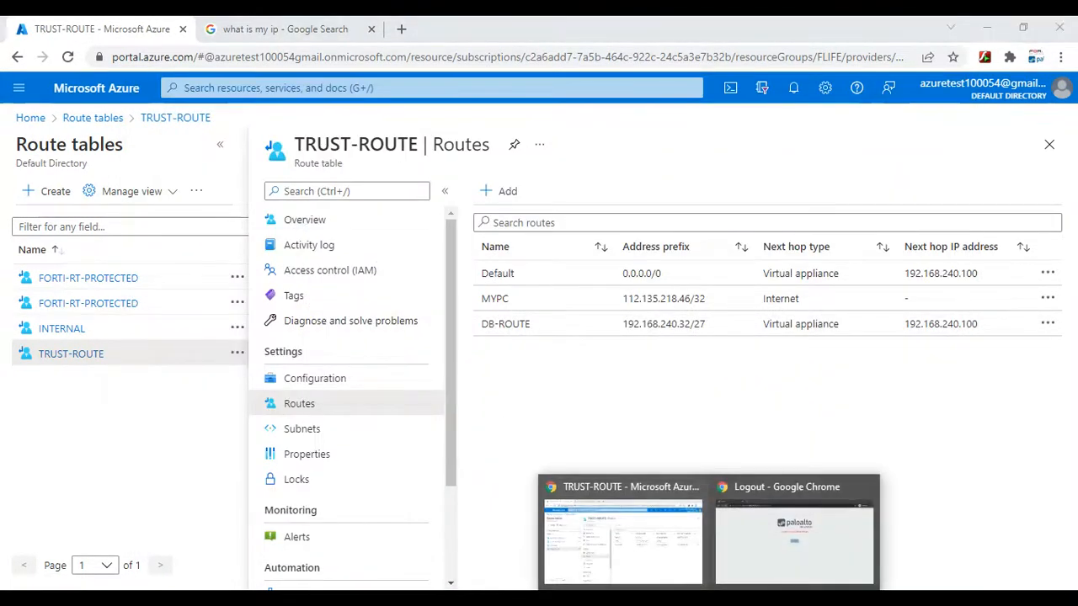
pyautogui.click(758, 531)
pyautogui.click(535, 299)
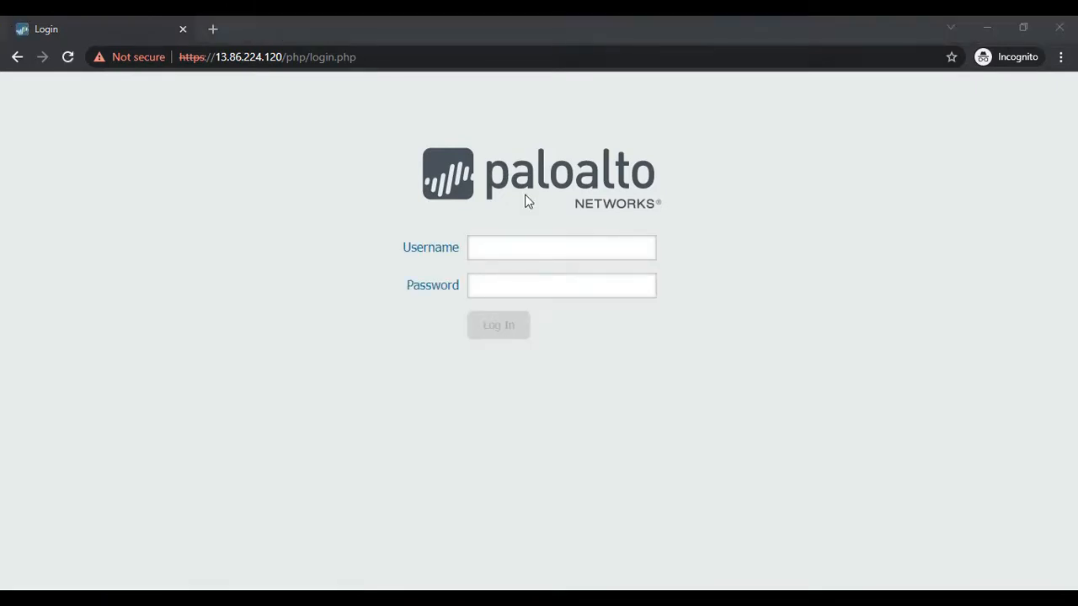
pyautogui.click(516, 246)
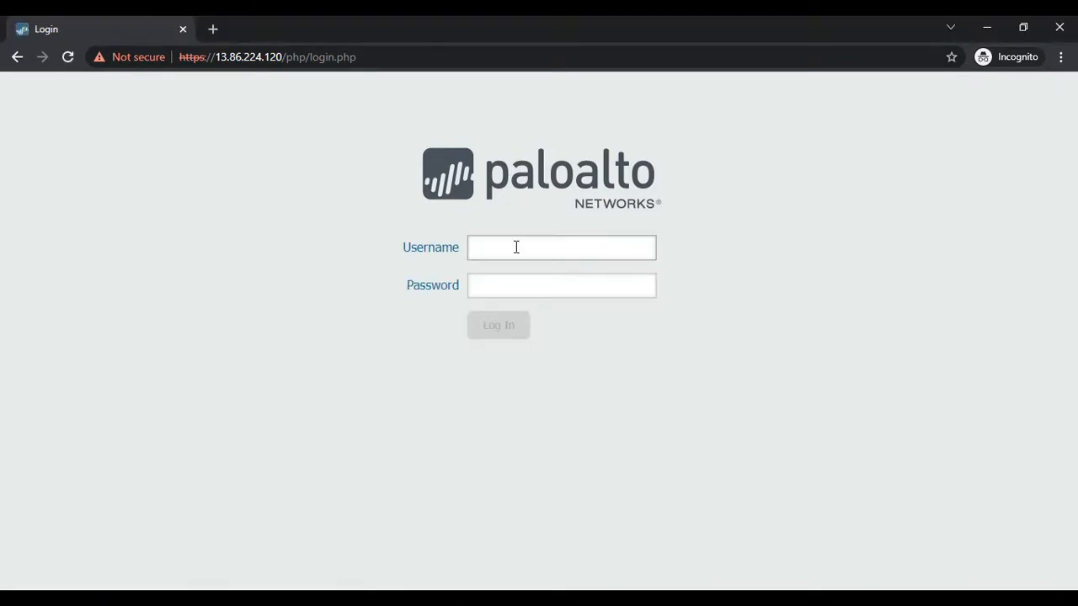
pyautogui.press('Tab')
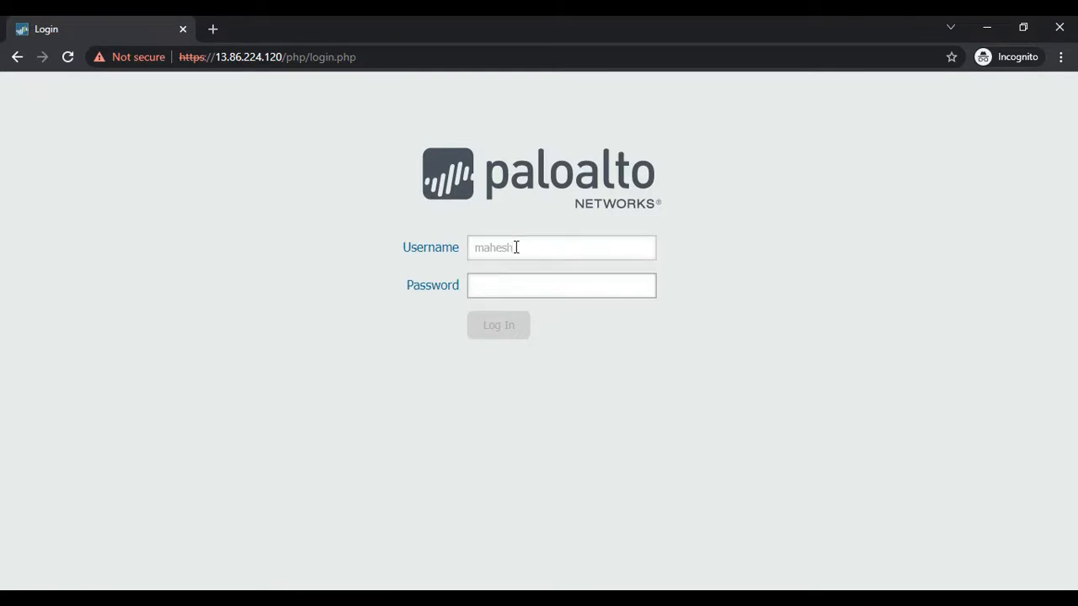
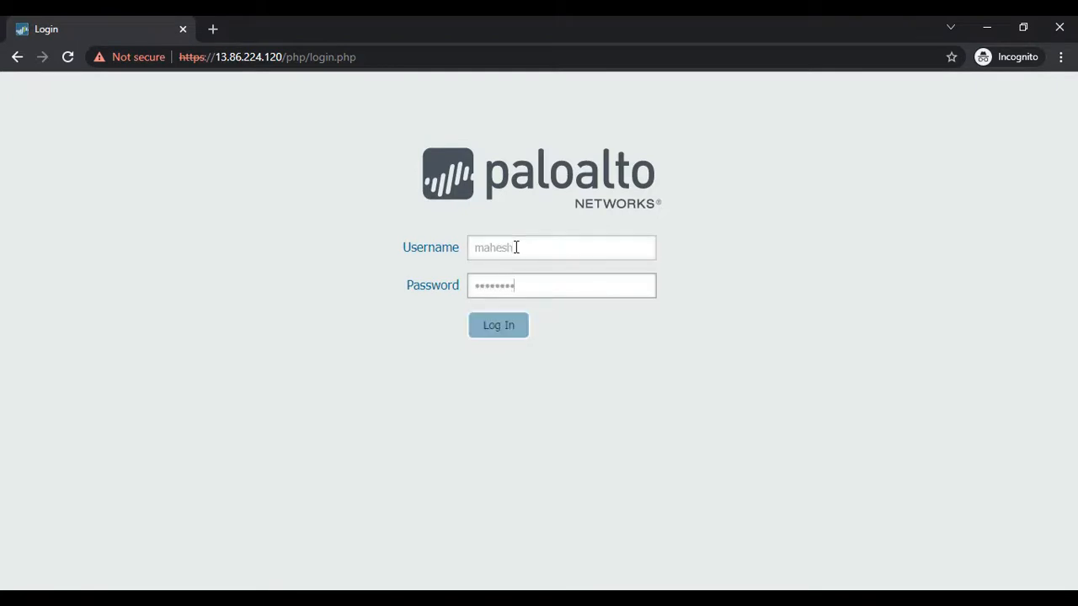
pyautogui.press('Return')
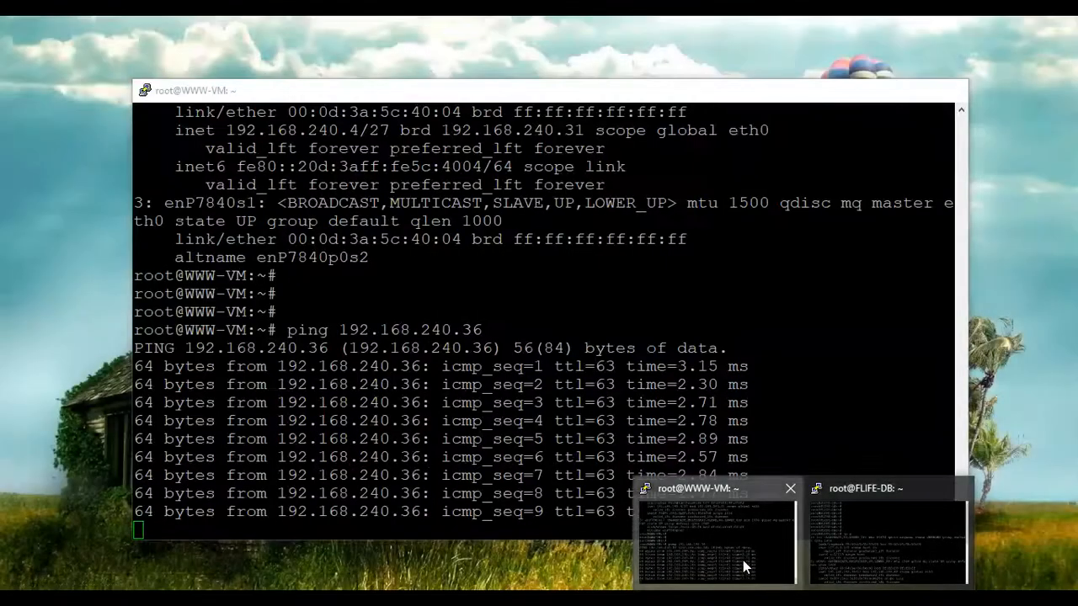
pyautogui.click(744, 566)
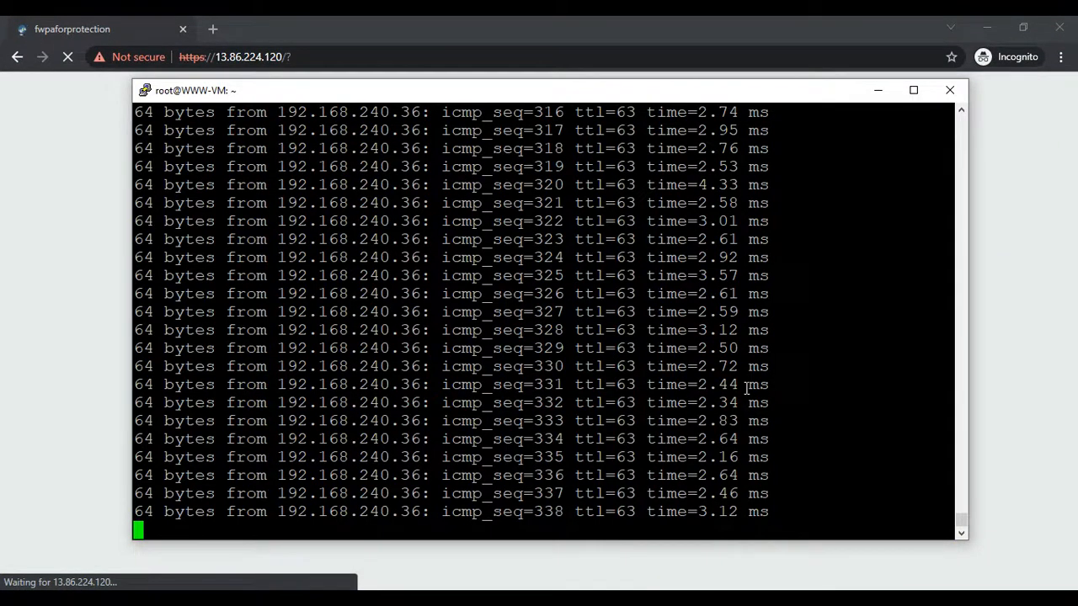
pyautogui.rightClick(471, 93)
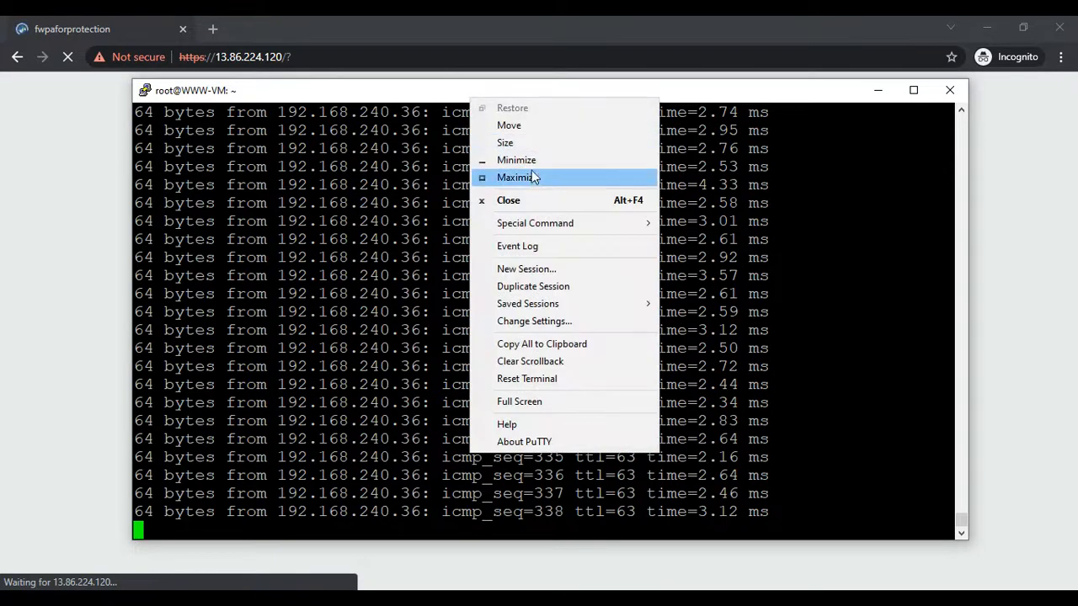
pyautogui.click(744, 385)
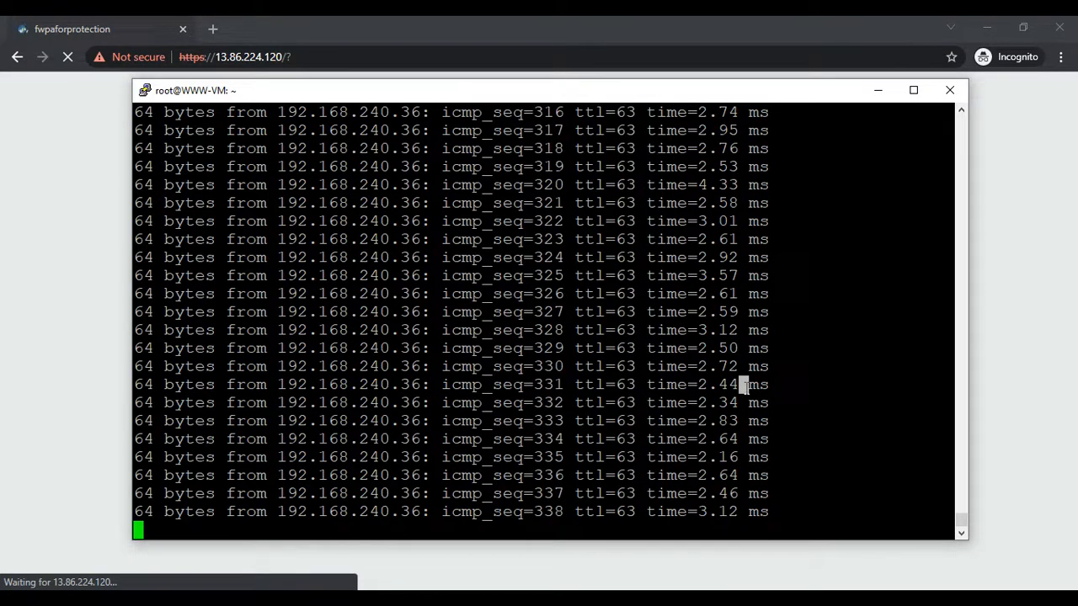
pyautogui.click(845, 282)
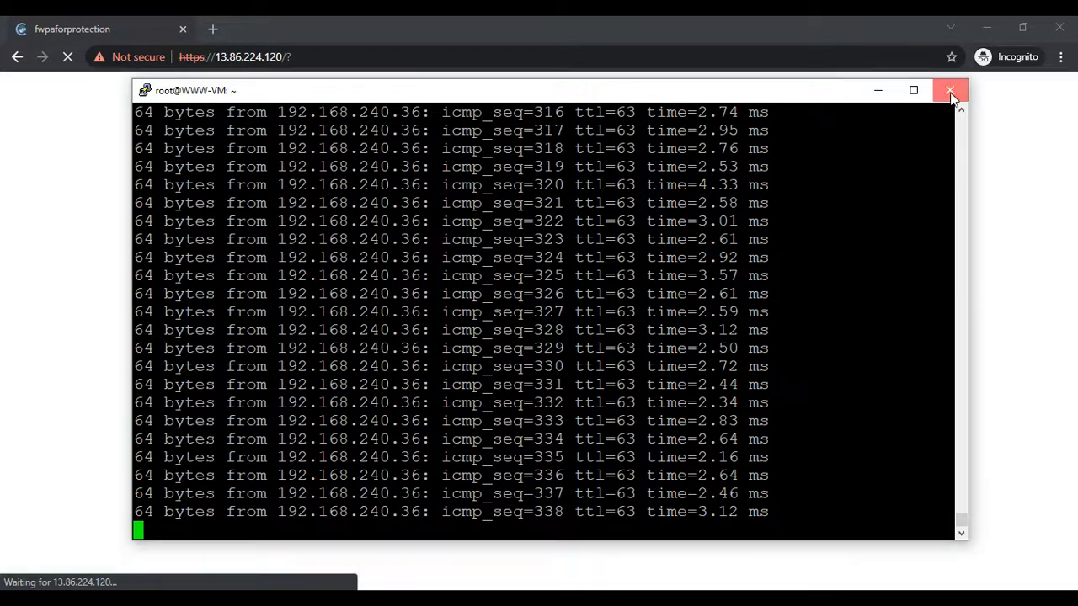
pyautogui.click(949, 90)
pyautogui.click(562, 366)
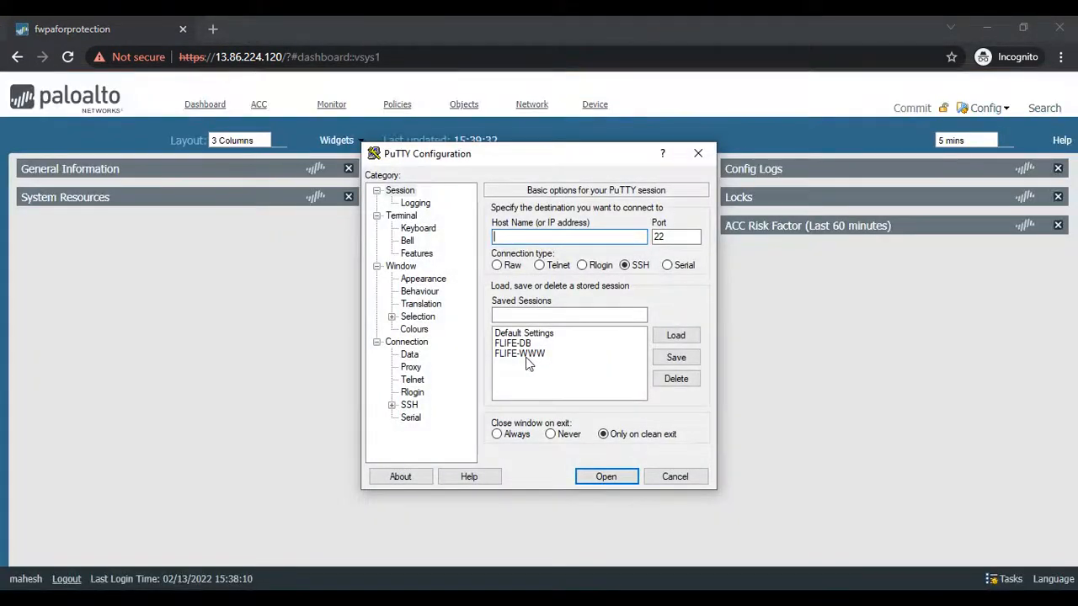
pyautogui.doubleClick(526, 355)
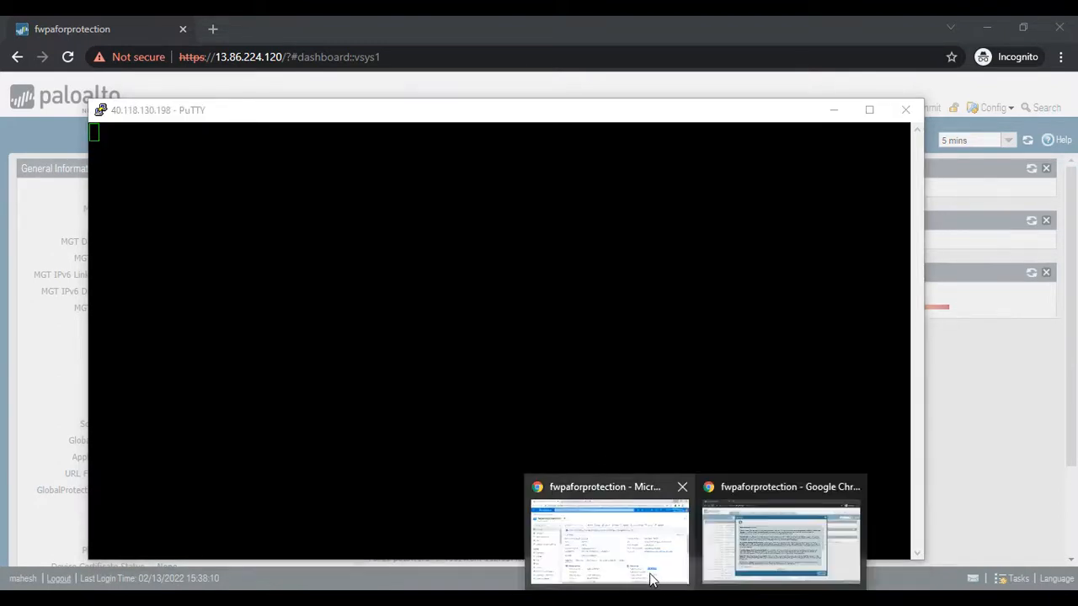
# - Switch to the Azure portal, clear away the inactive PuTTY window, and open the FLIFE-VNET virtual network
pyautogui.click(606, 530)
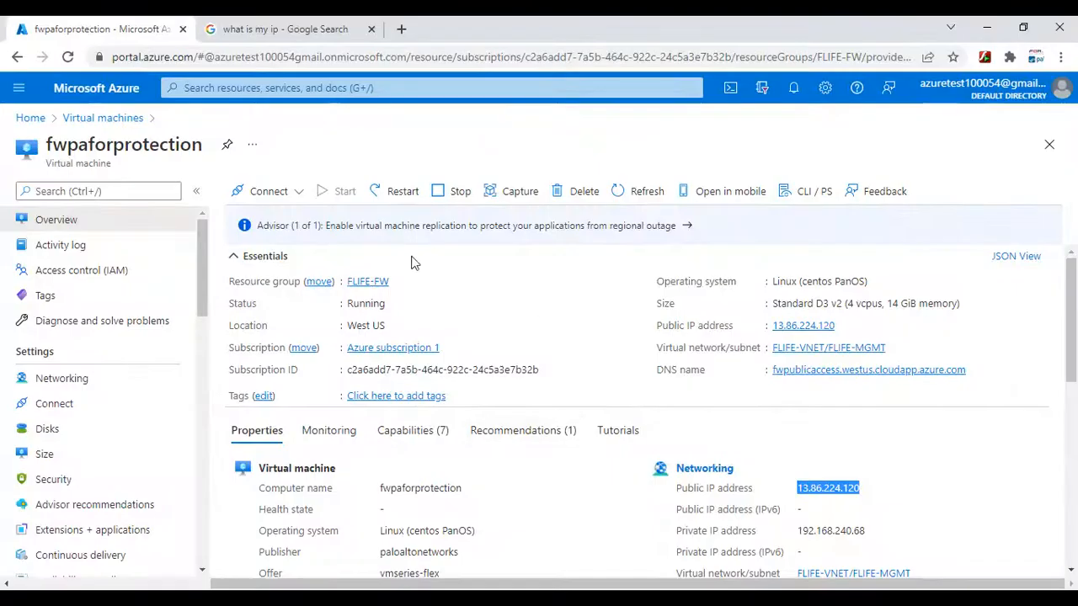
pyautogui.click(200, 87)
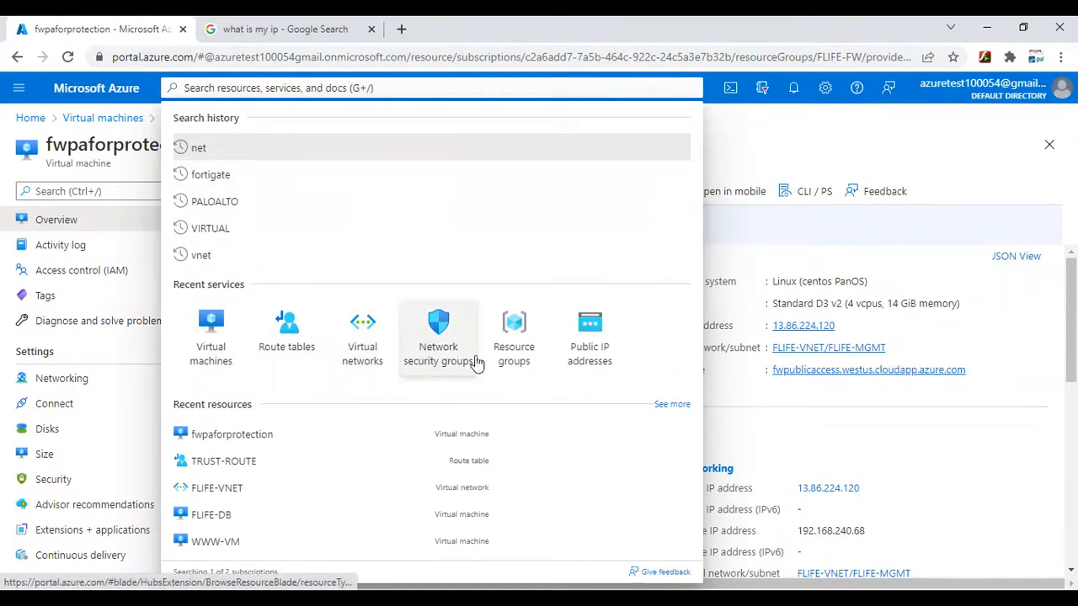
pyautogui.click(362, 352)
pyautogui.click(608, 368)
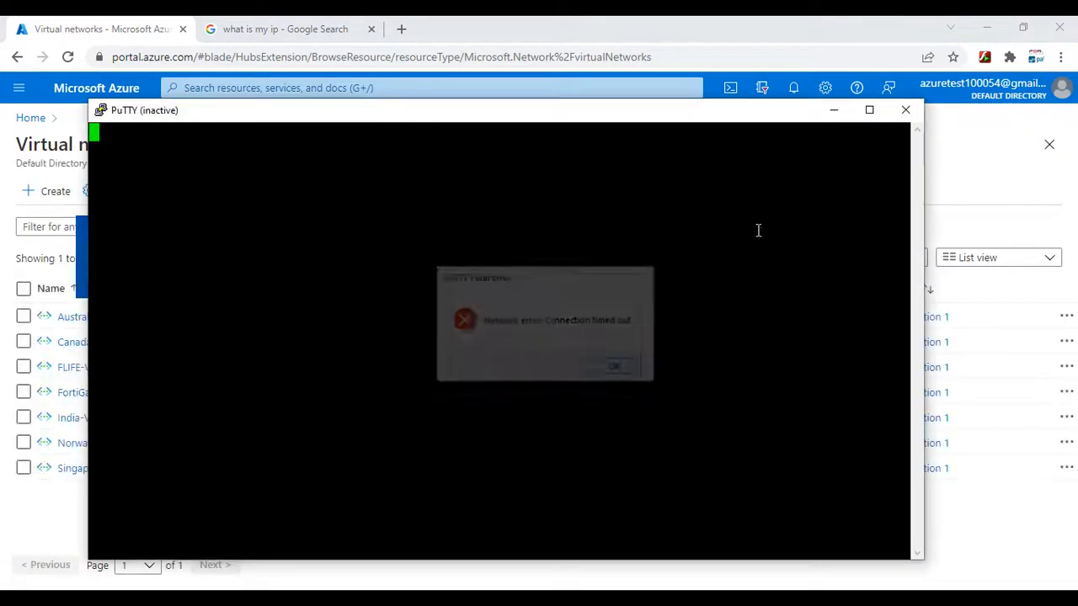
pyautogui.click(833, 109)
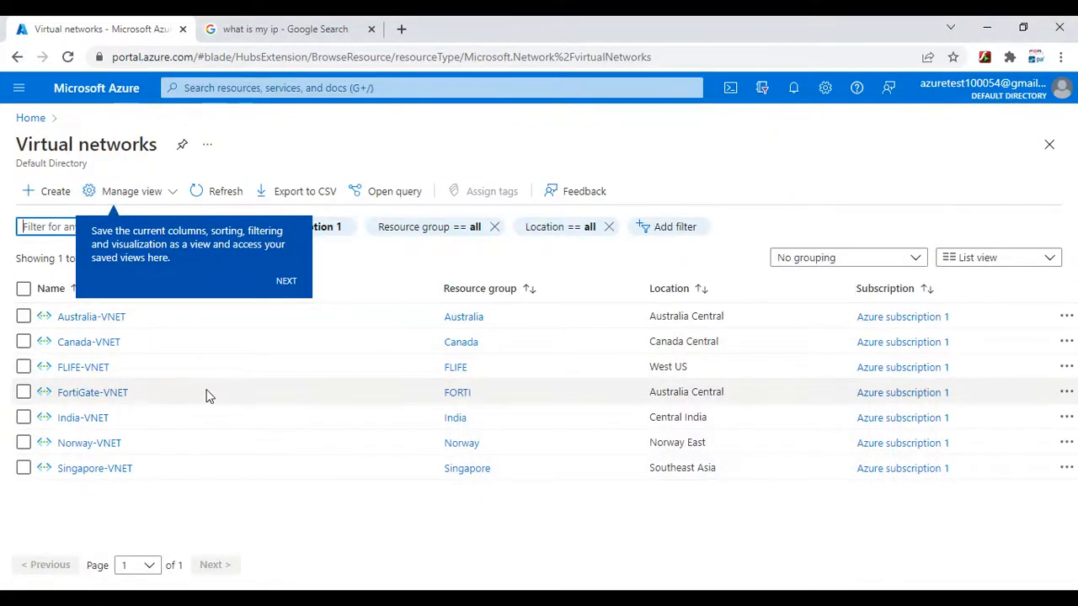
pyautogui.click(83, 371)
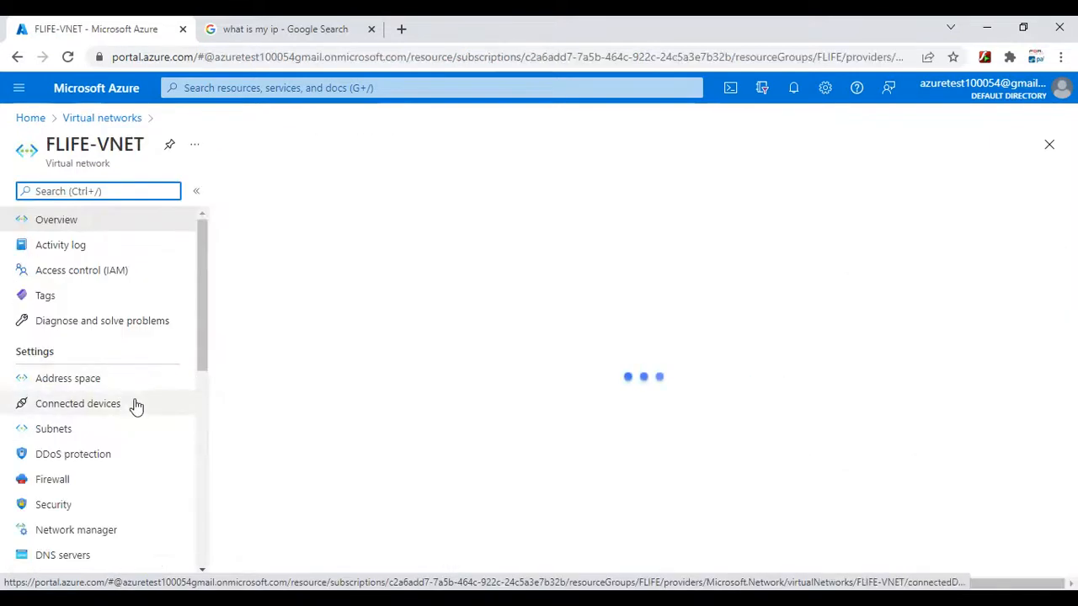
# - Open the TRUST-ROUTE route table to examine the address prefix of its MYPC route
pyautogui.click(270, 86)
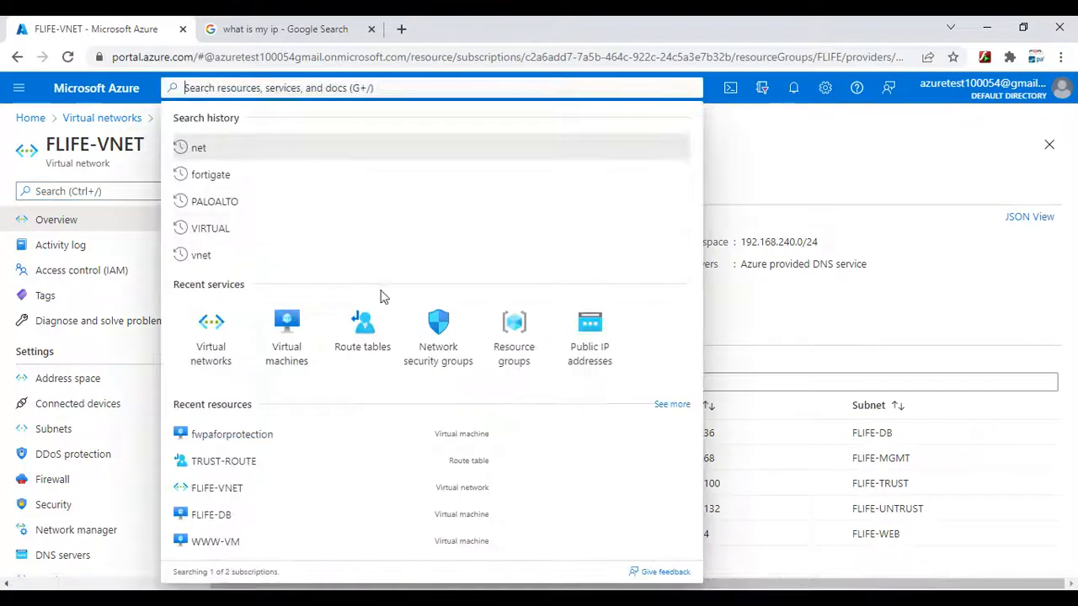
pyautogui.click(361, 328)
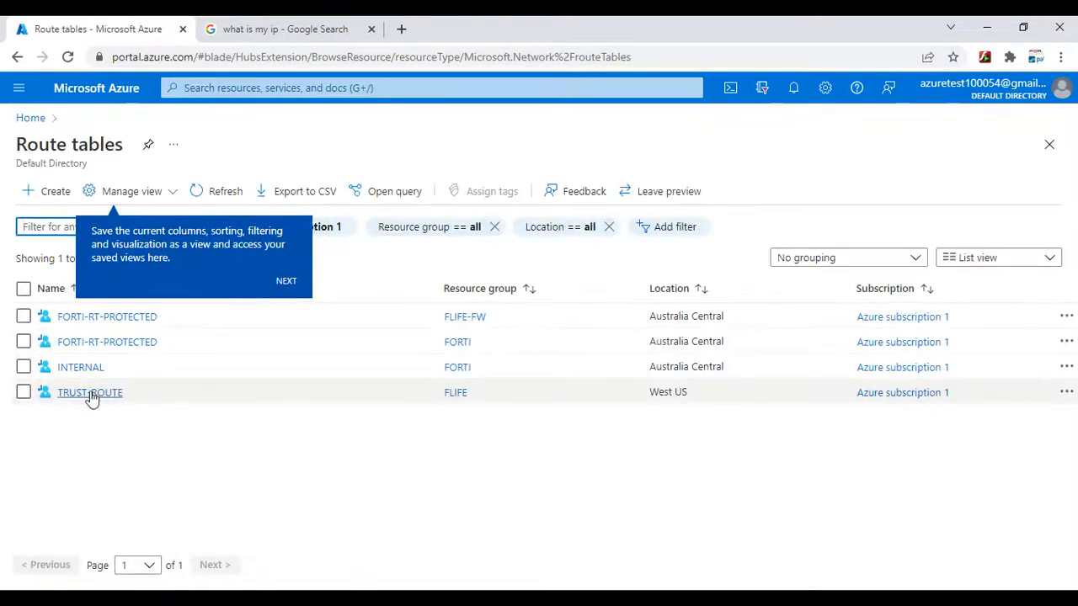
pyautogui.click(81, 394)
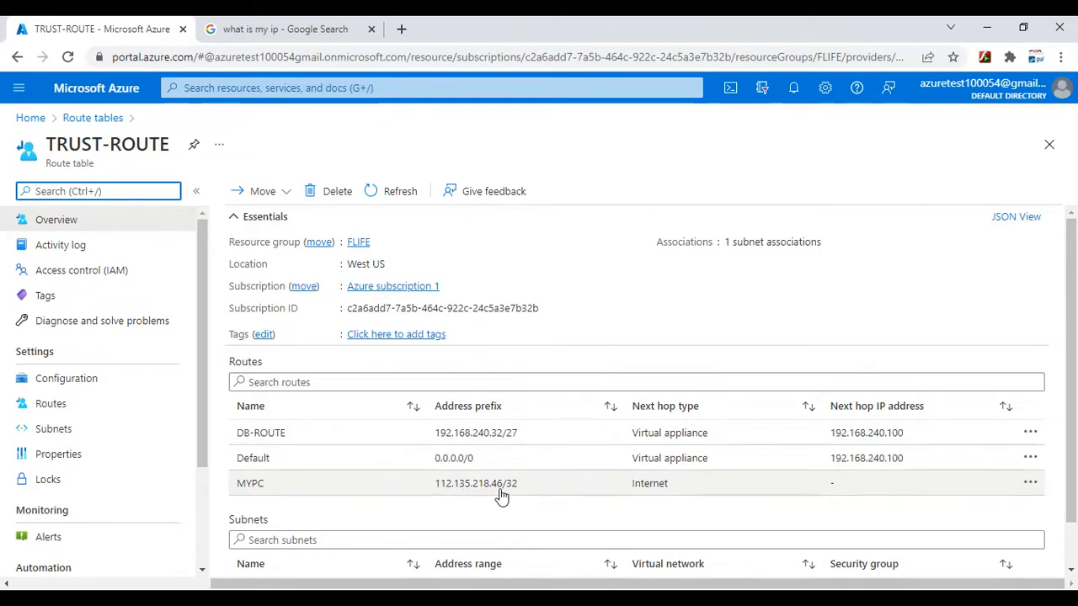
# - Refresh the "what is my ip" search results and copy the current public IP address
pyautogui.click(320, 29)
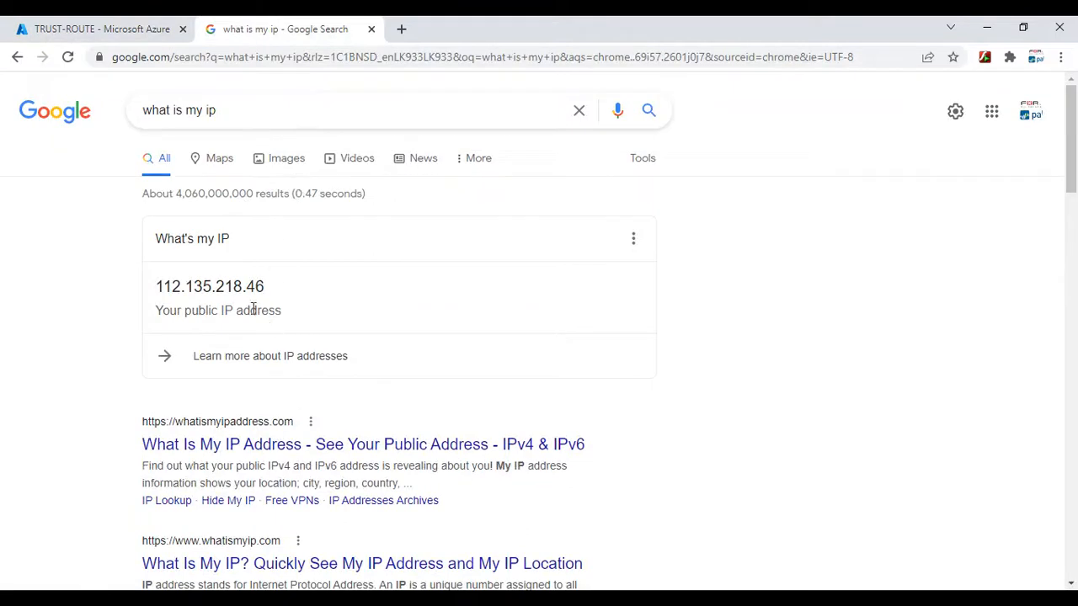
pyautogui.click(67, 57)
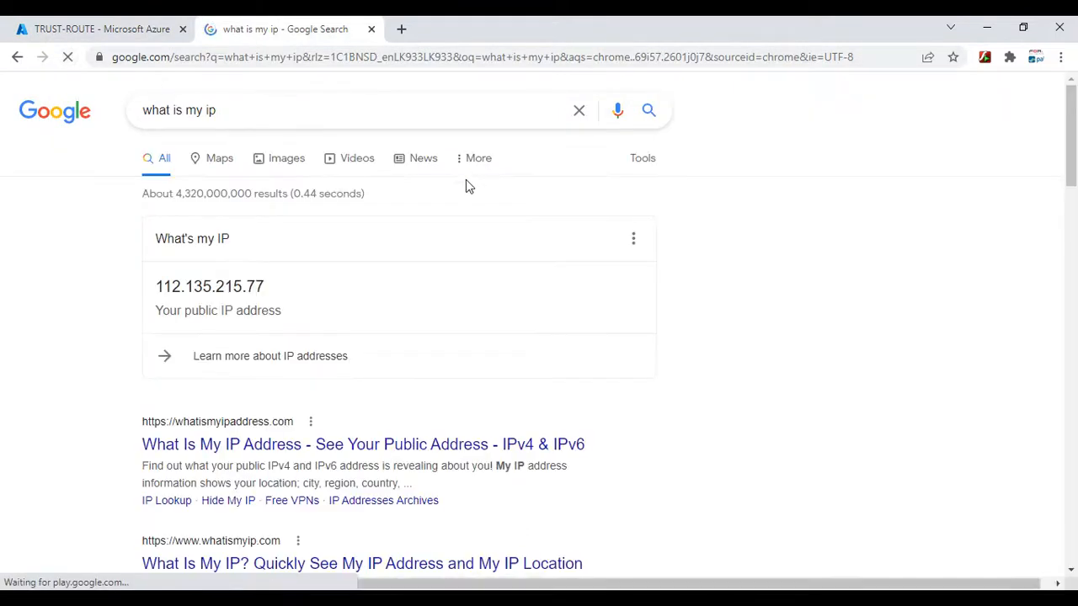
pyautogui.moveTo(292, 293); pyautogui.dragTo(156, 292)
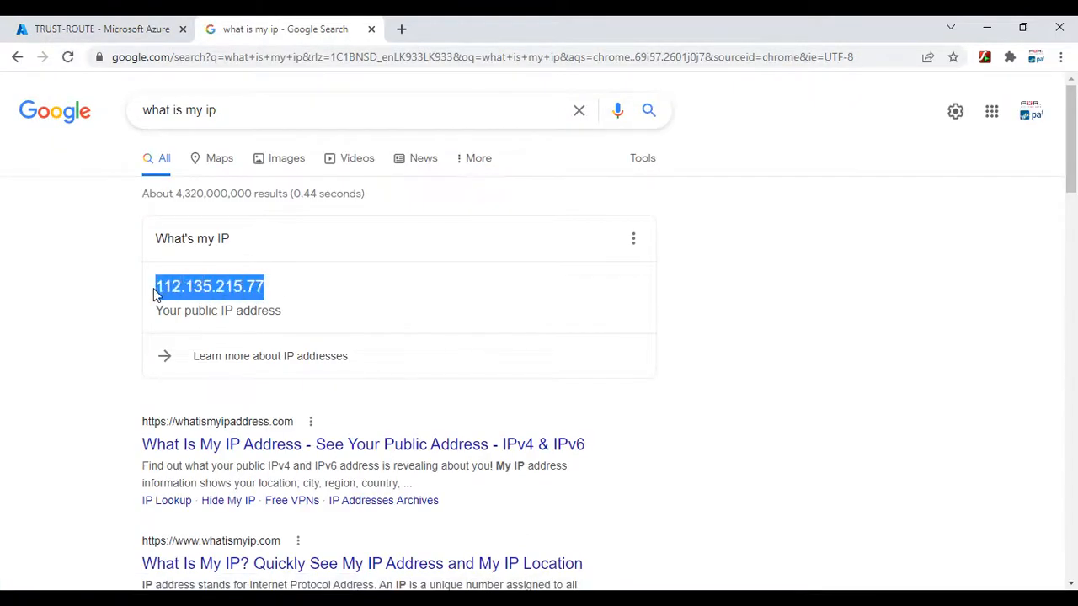
pyautogui.rightClick(217, 288)
pyautogui.click(251, 306)
# - Back in the Azure portal, delete the MYPC route from TRUST-ROUTE
pyautogui.click(135, 29)
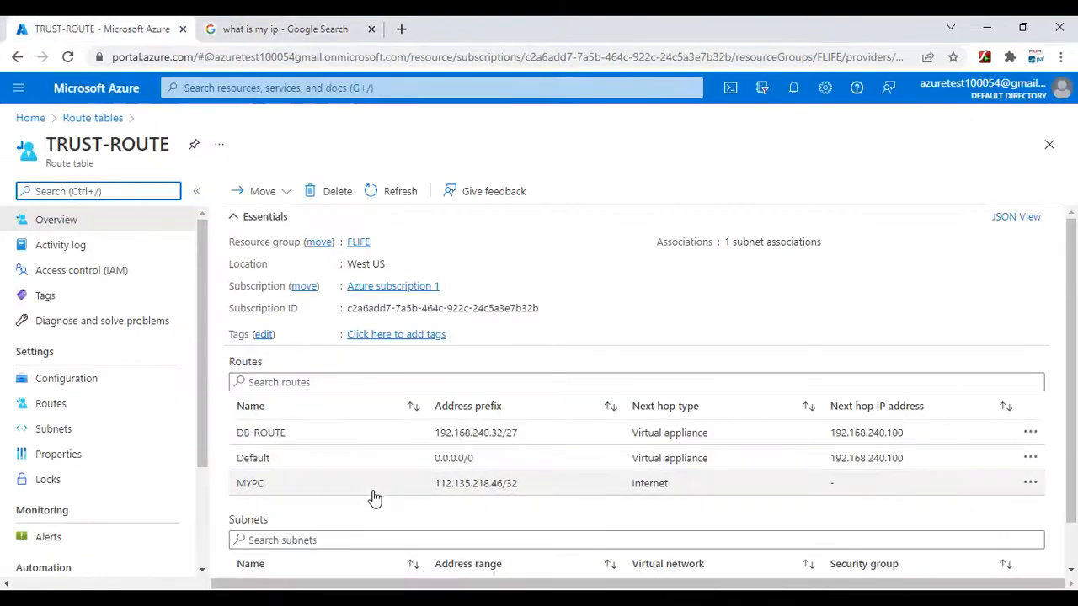
pyautogui.click(1030, 484)
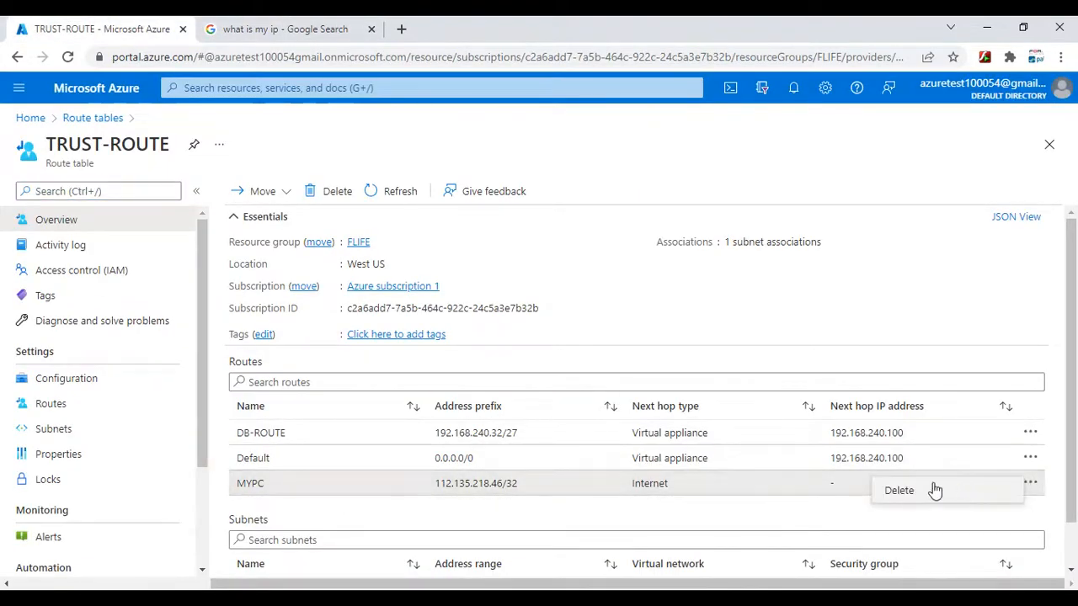
pyautogui.click(917, 492)
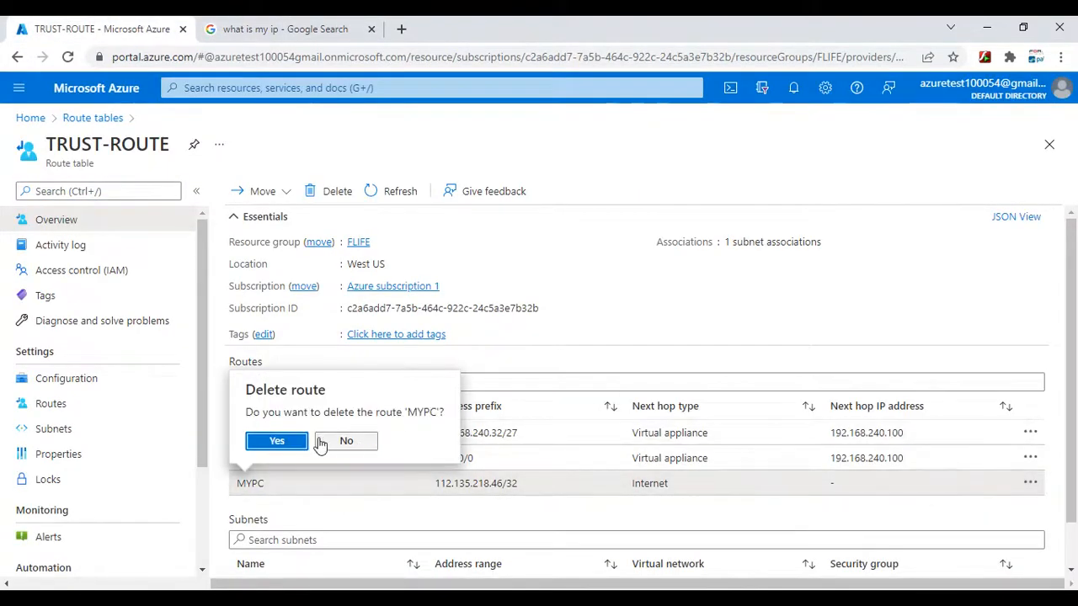
pyautogui.click(279, 443)
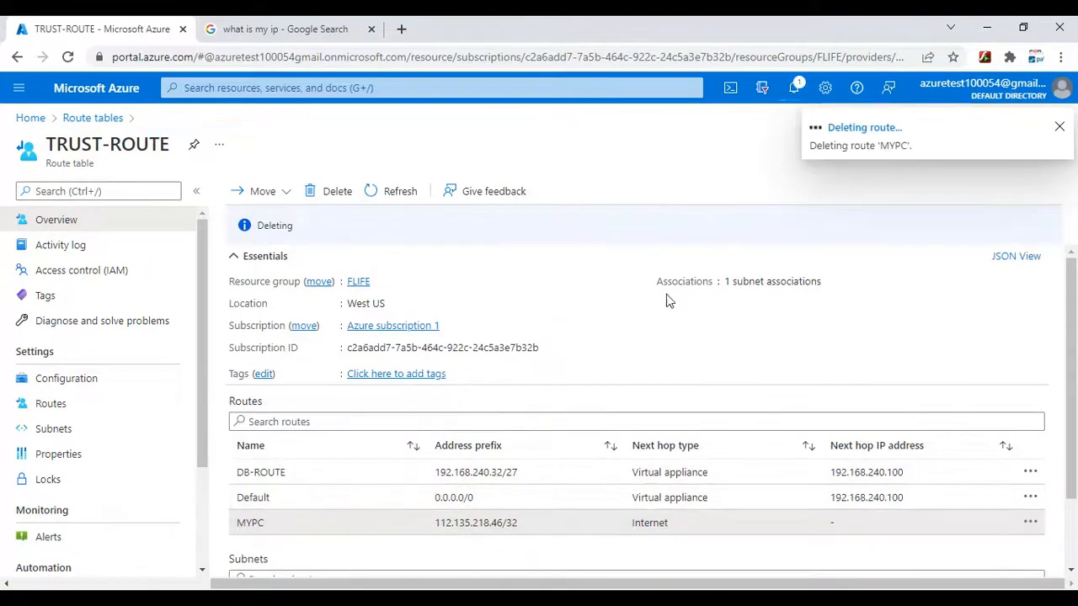
# - Fill in a new TRUST-ROUTE route named MYPC with address prefix 112.135.215.77/32 and next hop type Internet
pyautogui.click(51, 403)
pyautogui.click(508, 190)
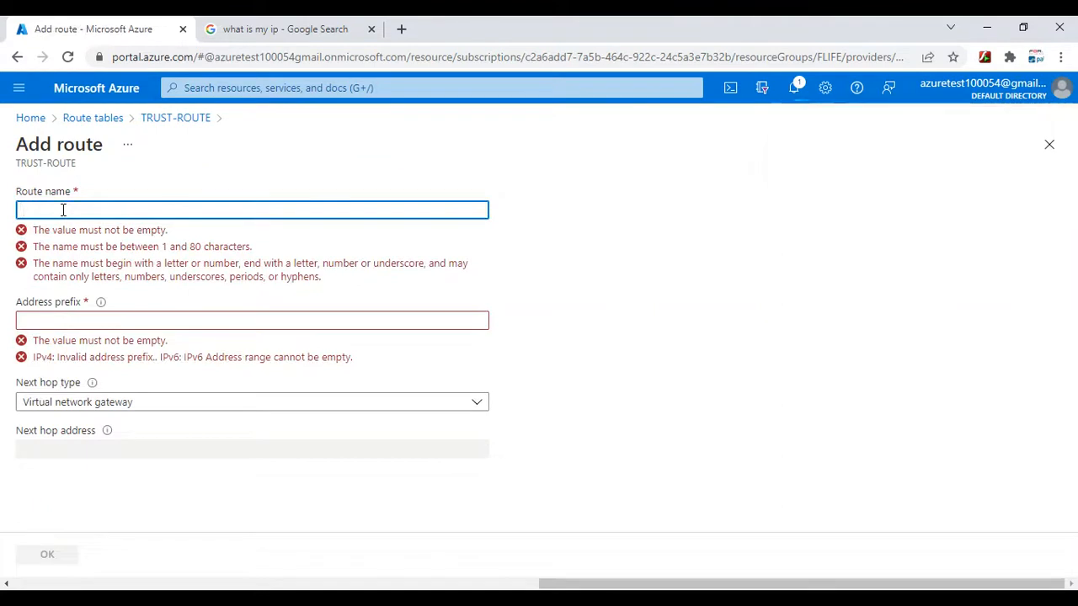
pyautogui.click(611, 280)
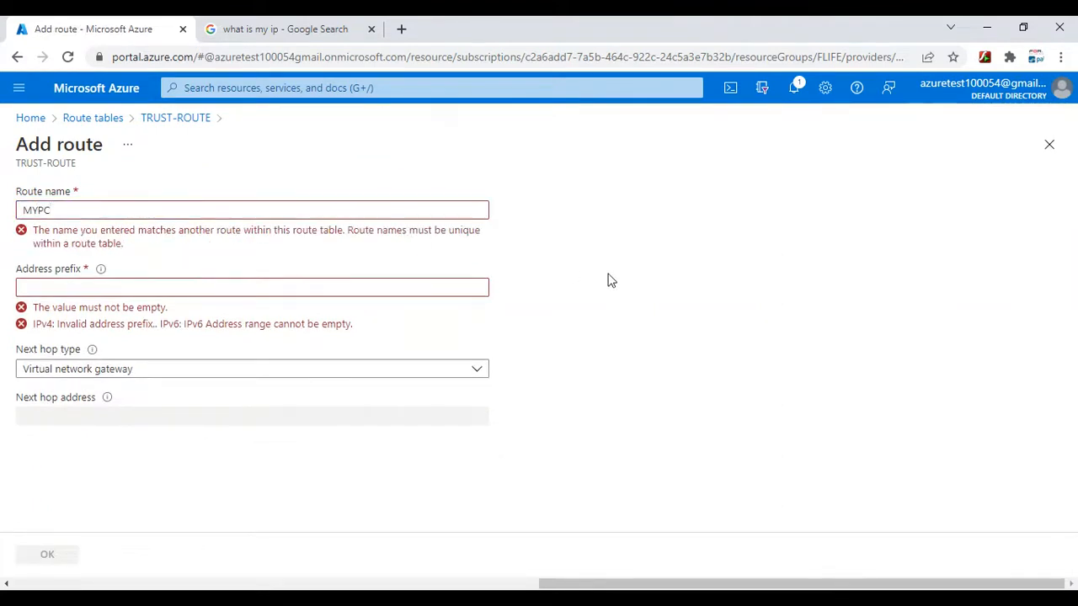
pyautogui.click(88, 287)
pyautogui.rightClick(81, 292)
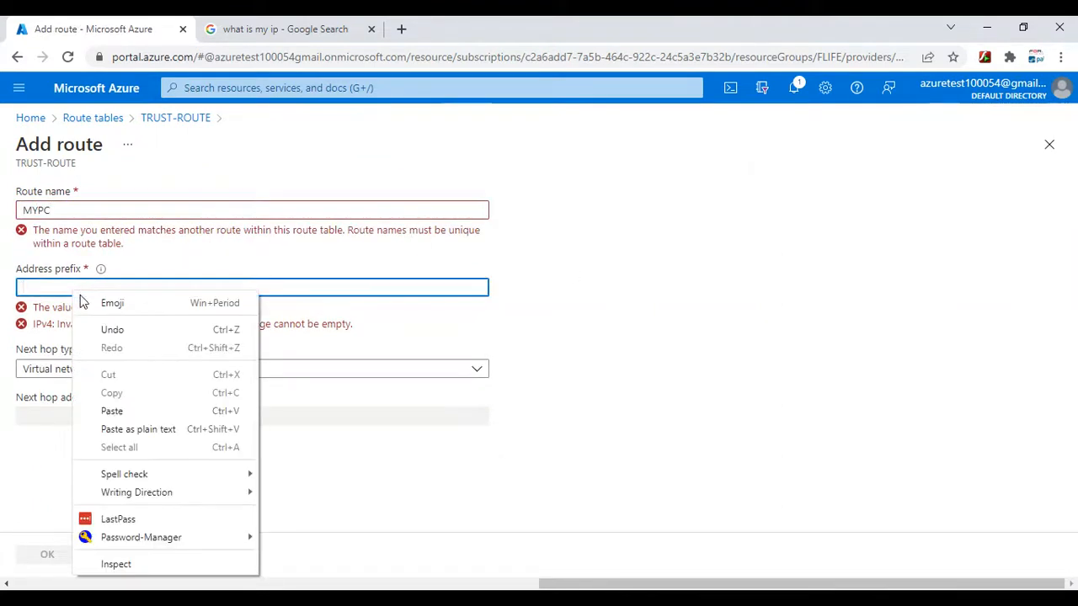
pyautogui.click(127, 411)
pyautogui.click(23, 287)
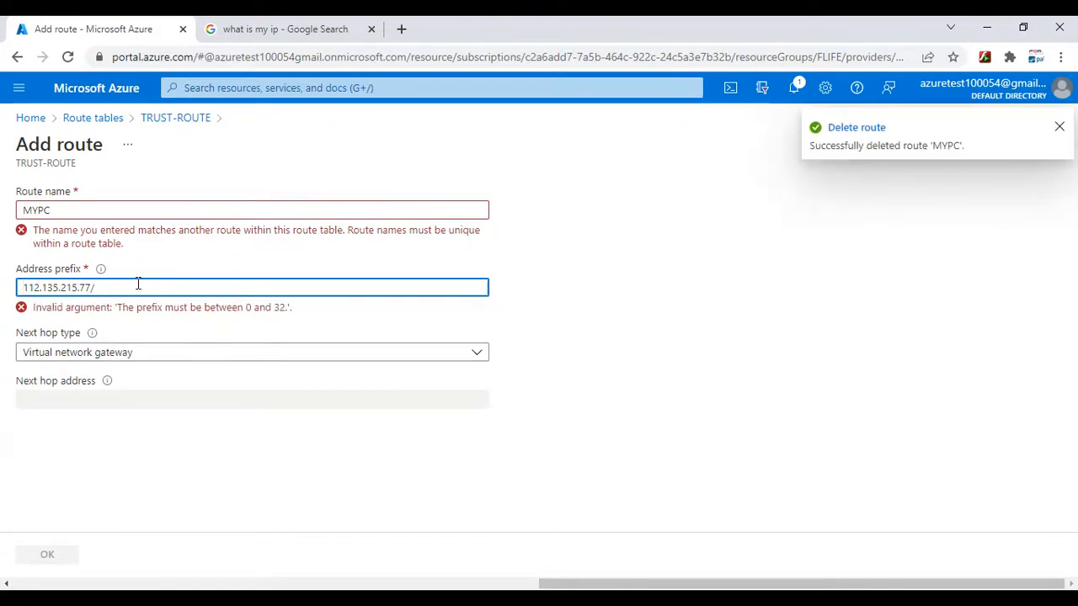
pyautogui.write('32')
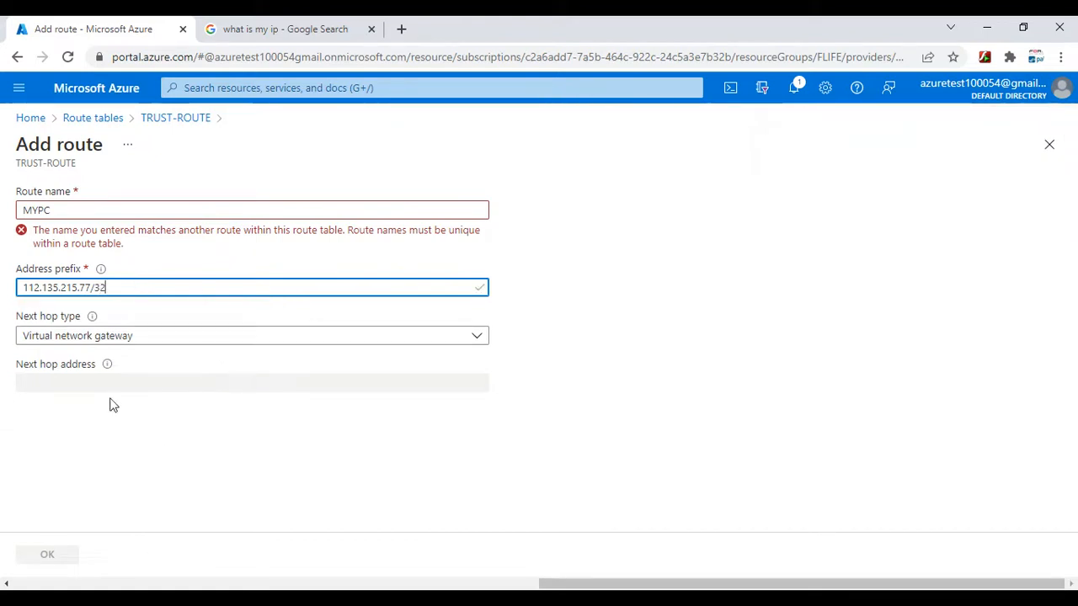
pyautogui.click(44, 342)
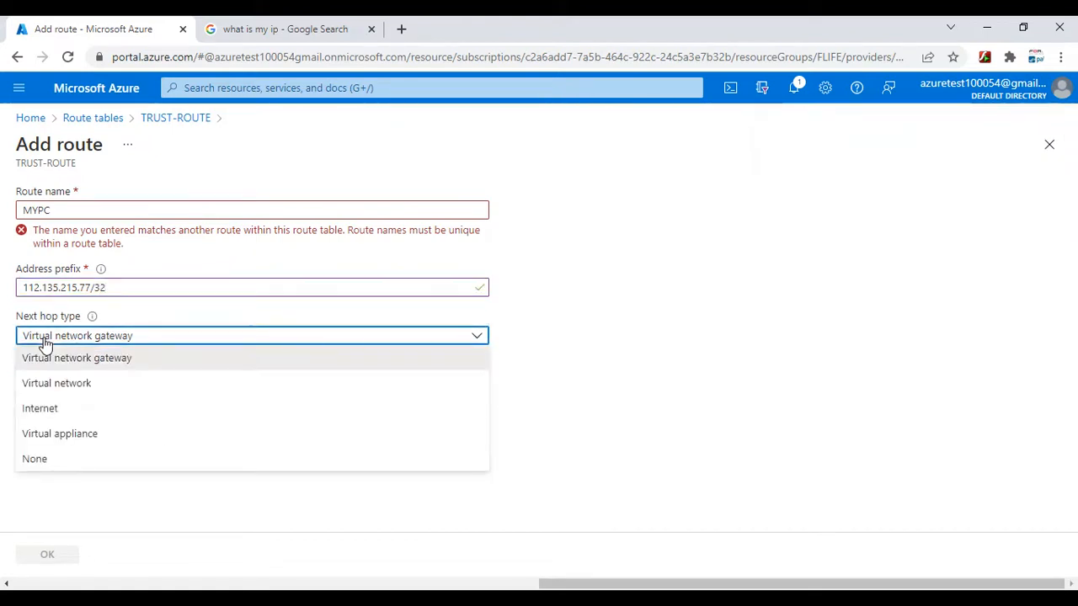
pyautogui.click(61, 411)
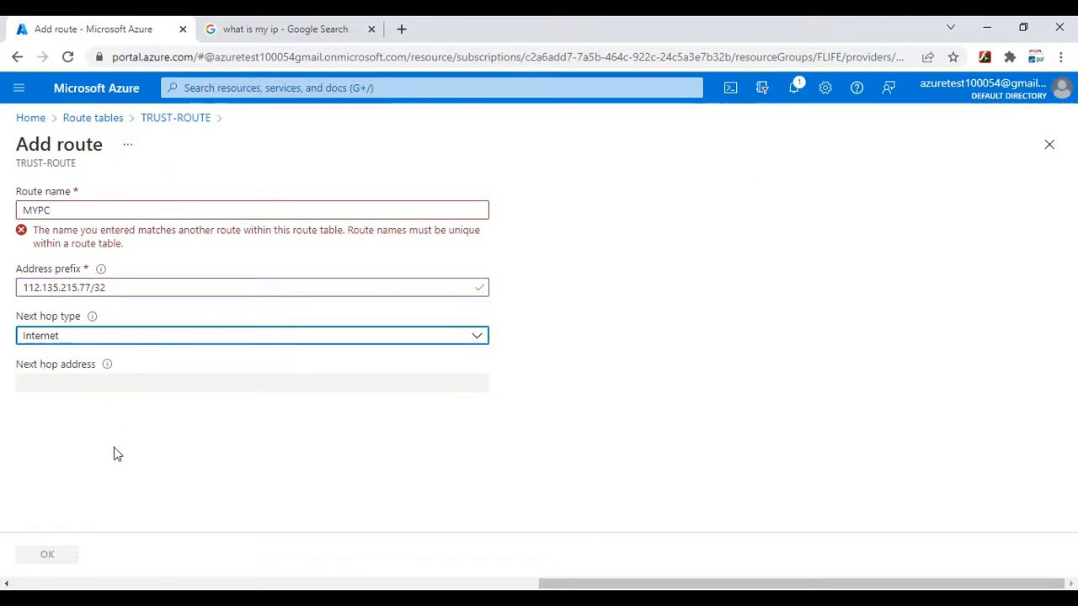
# - Change the new route's name to MYPC-ROUTE and save the route
pyautogui.click(20, 211)
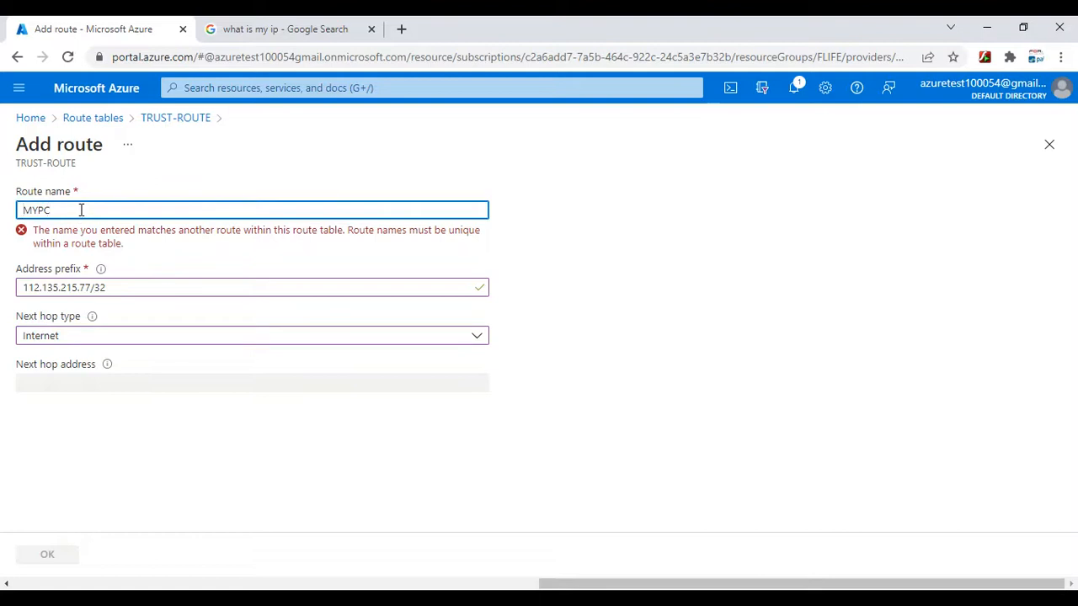
pyautogui.write('-ROUT')
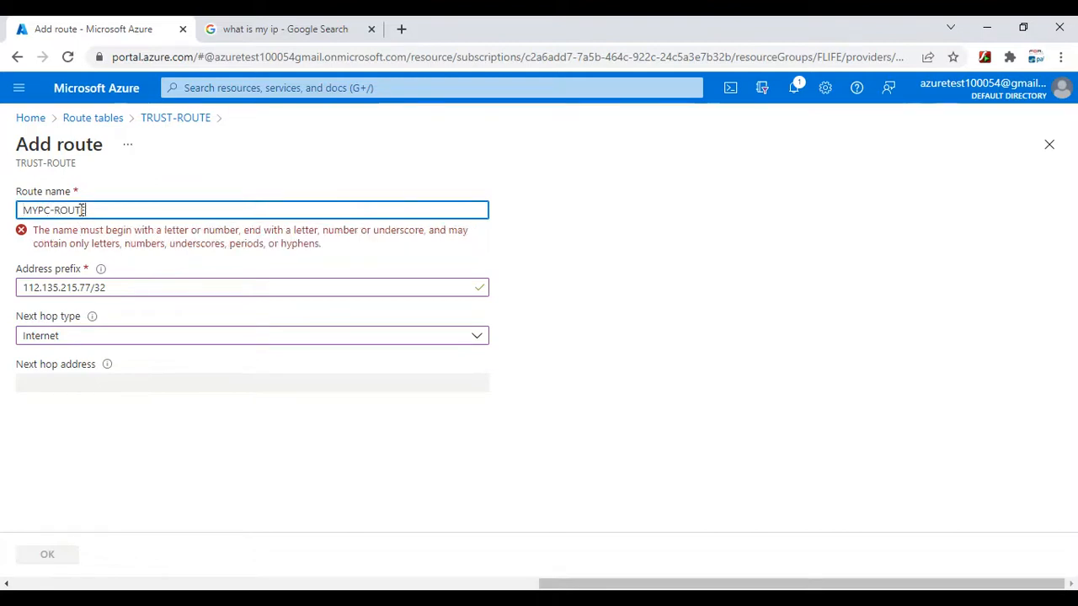
pyautogui.write('E')
pyautogui.click(765, 247)
pyautogui.click(65, 555)
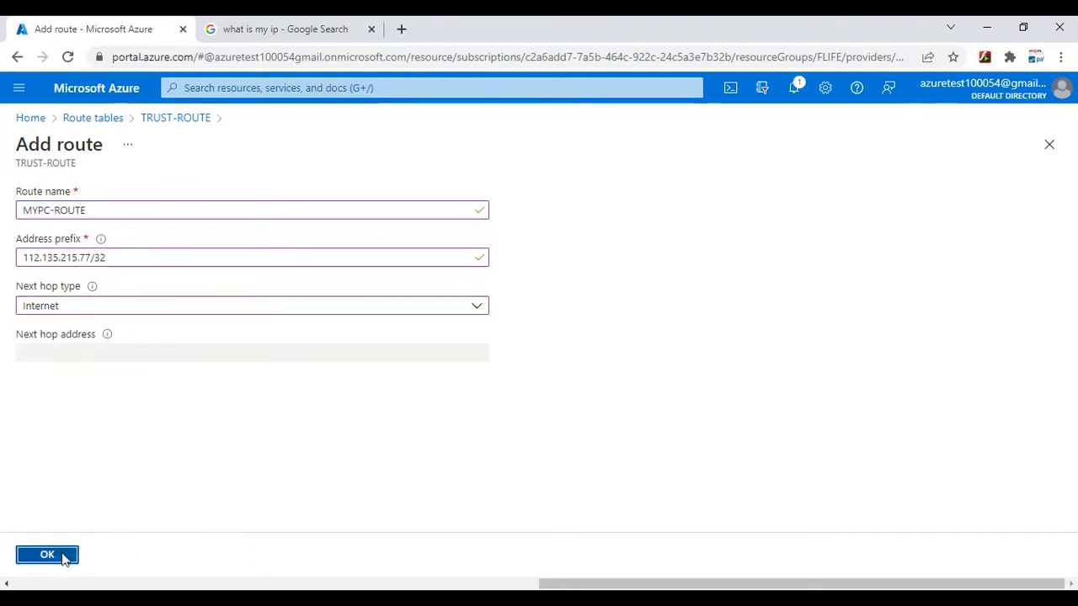
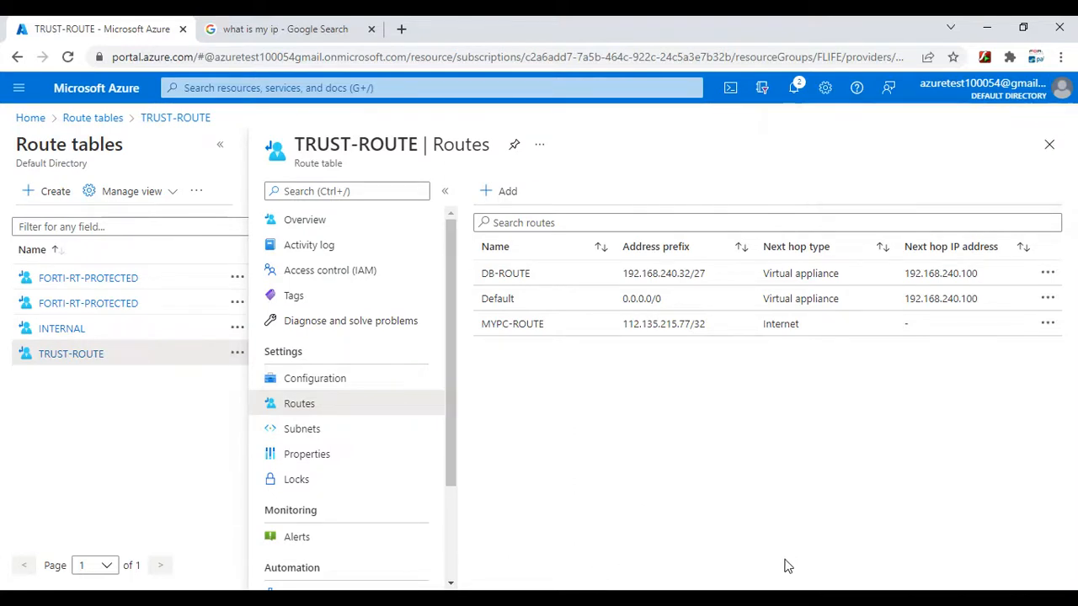
# - Switch to the inactive PuTTY window and restart its SSH session to 40.118.130.198, retrying until the login prompt is reached
pyautogui.click(896, 536)
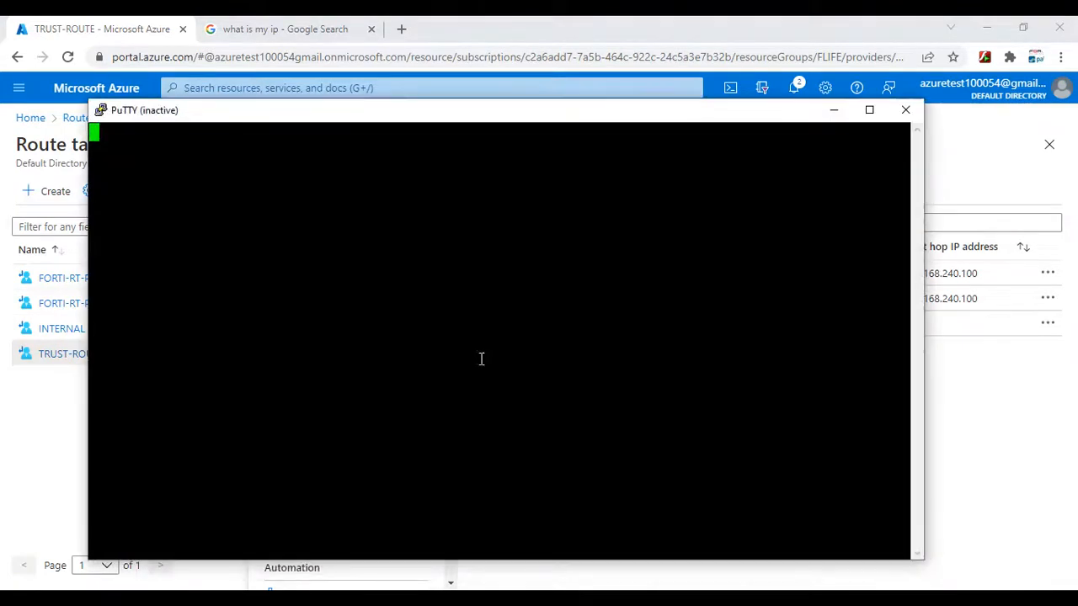
pyautogui.rightClick(247, 113)
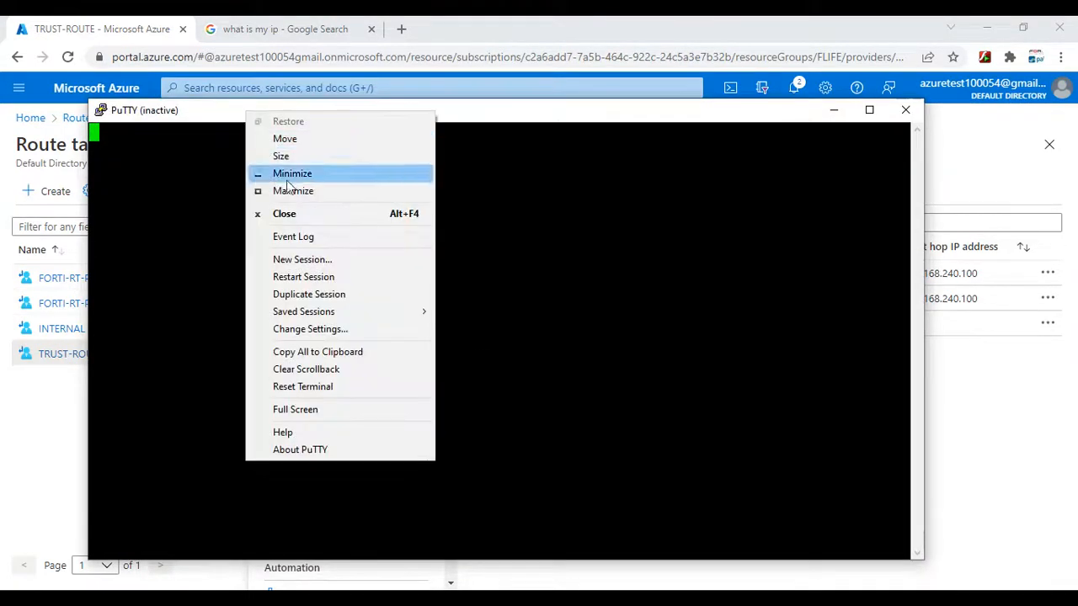
pyautogui.click(309, 277)
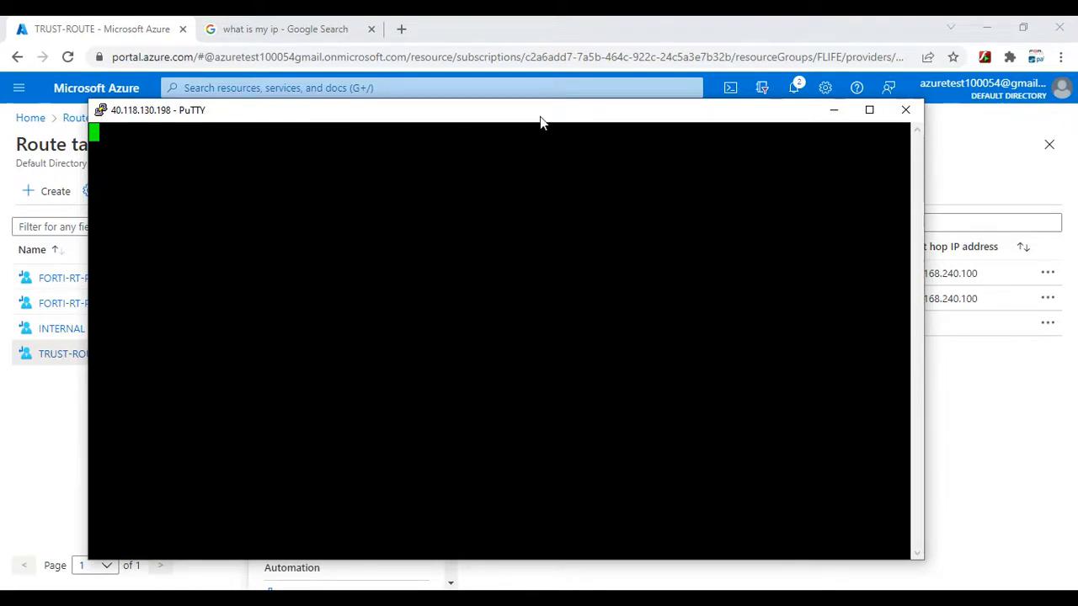
pyautogui.moveTo(566, 113); pyautogui.dragTo(578, 212)
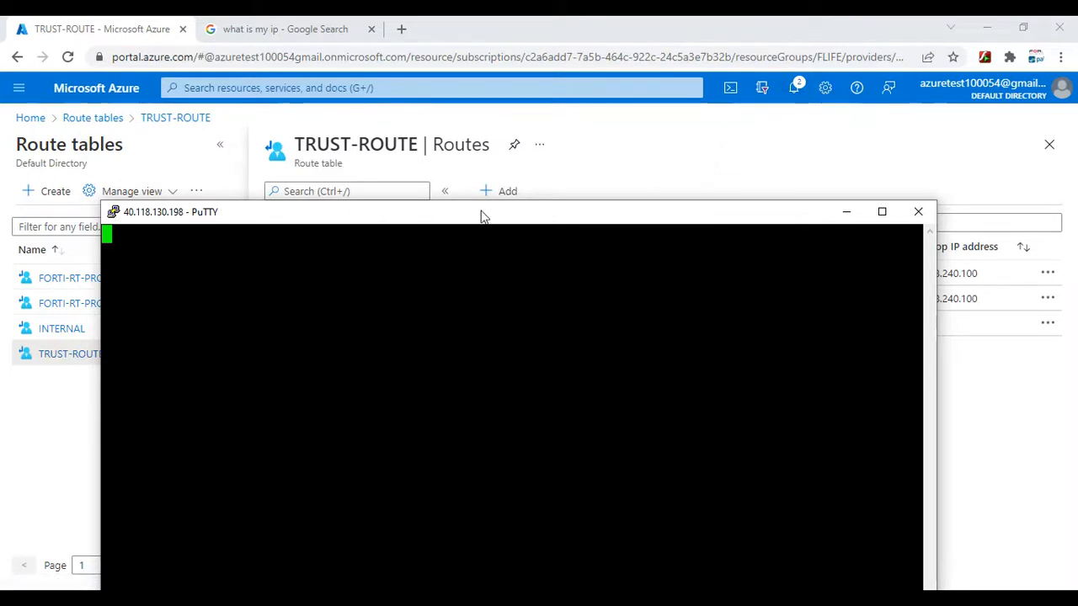
pyautogui.moveTo(482, 216); pyautogui.dragTo(506, 152)
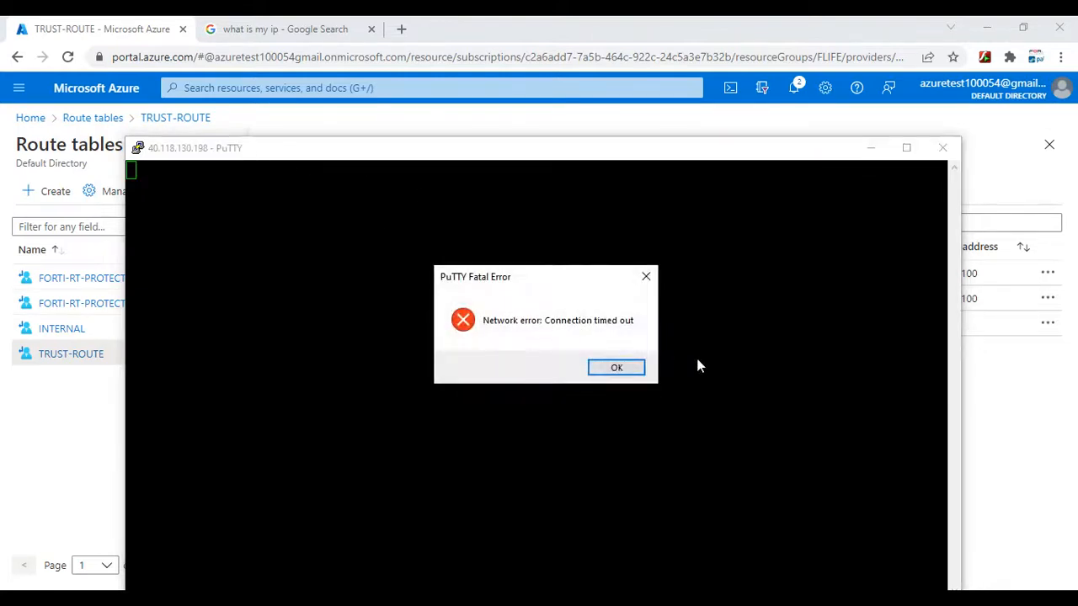
pyautogui.click(613, 370)
pyautogui.rightClick(272, 149)
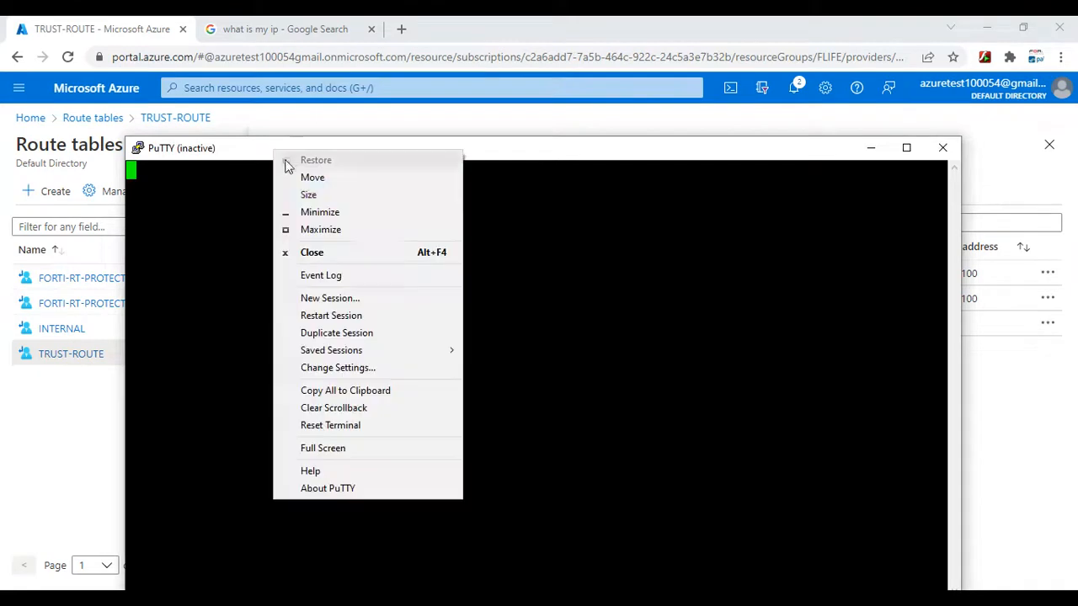
pyautogui.click(331, 313)
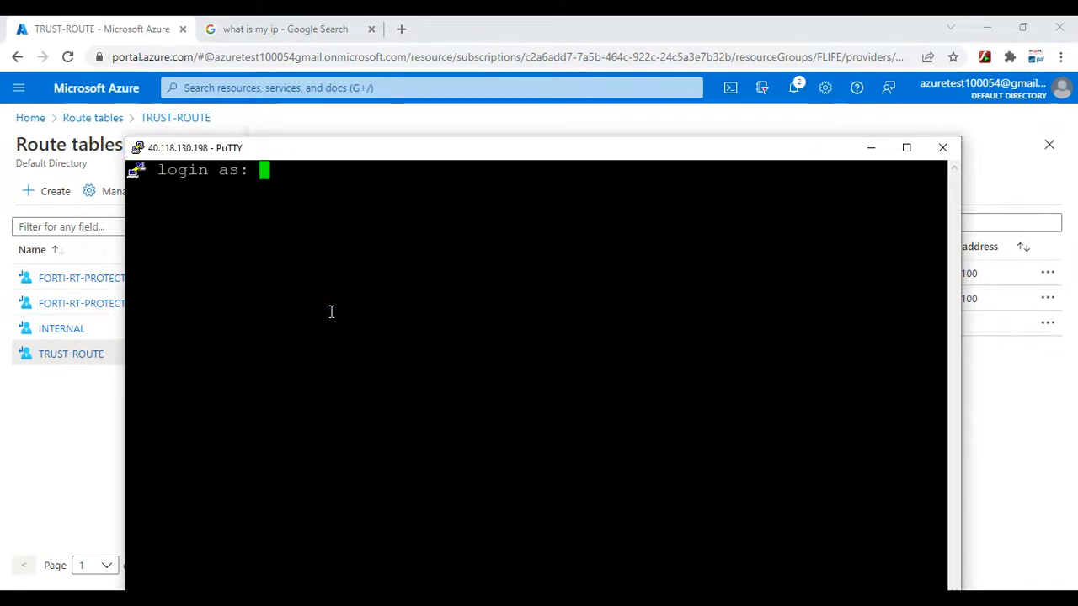
# - Log in to the WWW VM with the administrator's lowercase username and the account password
pyautogui.write('MAHESH')
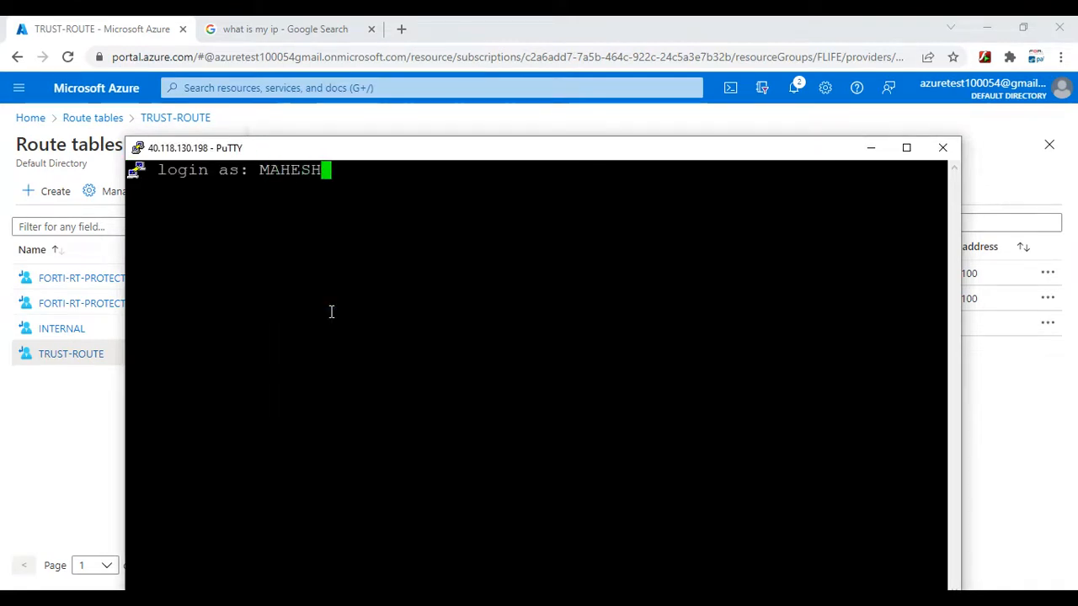
pyautogui.press('BackSpace')
pyautogui.press('BackSpace')
pyautogui.press('BackSpace')
pyautogui.press('BackSpace')
pyautogui.press('BackSpace')
pyautogui.press('BackSpace')
pyautogui.write('mahesh')
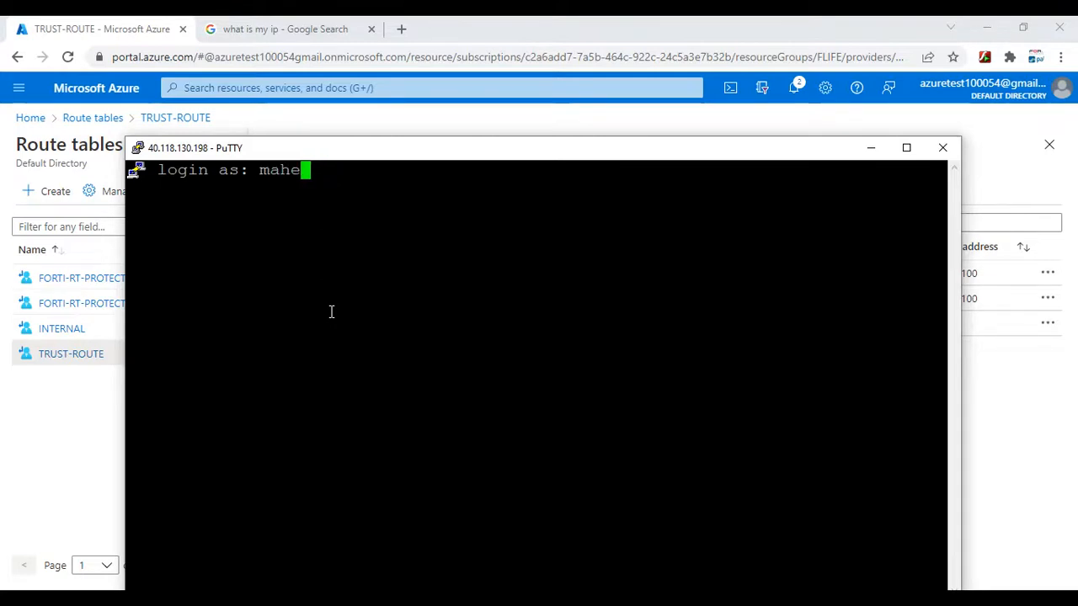
pyautogui.press('Return')
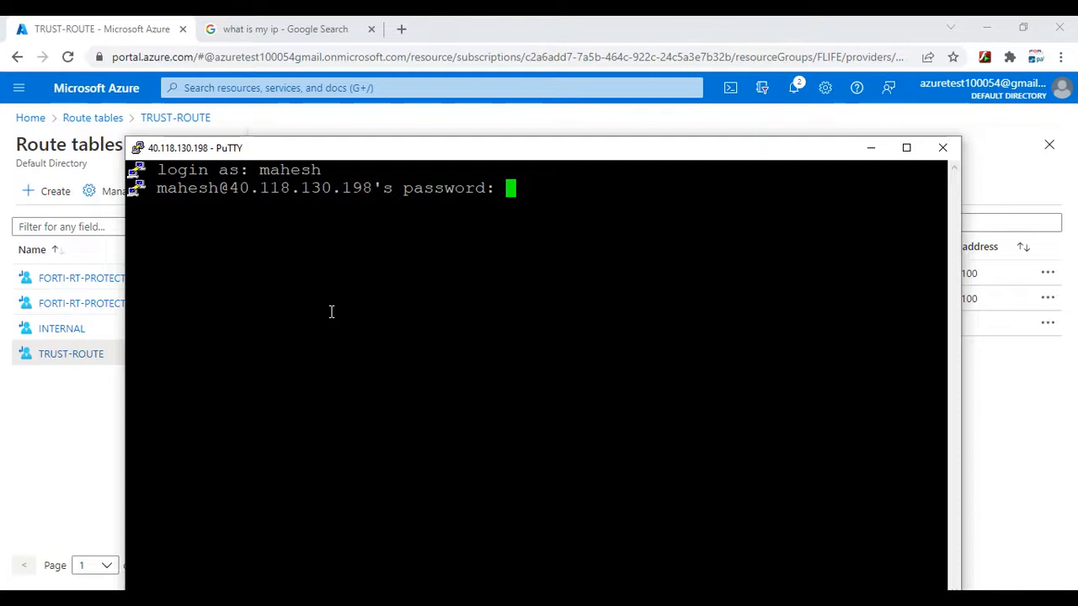
pyautogui.press('Return')
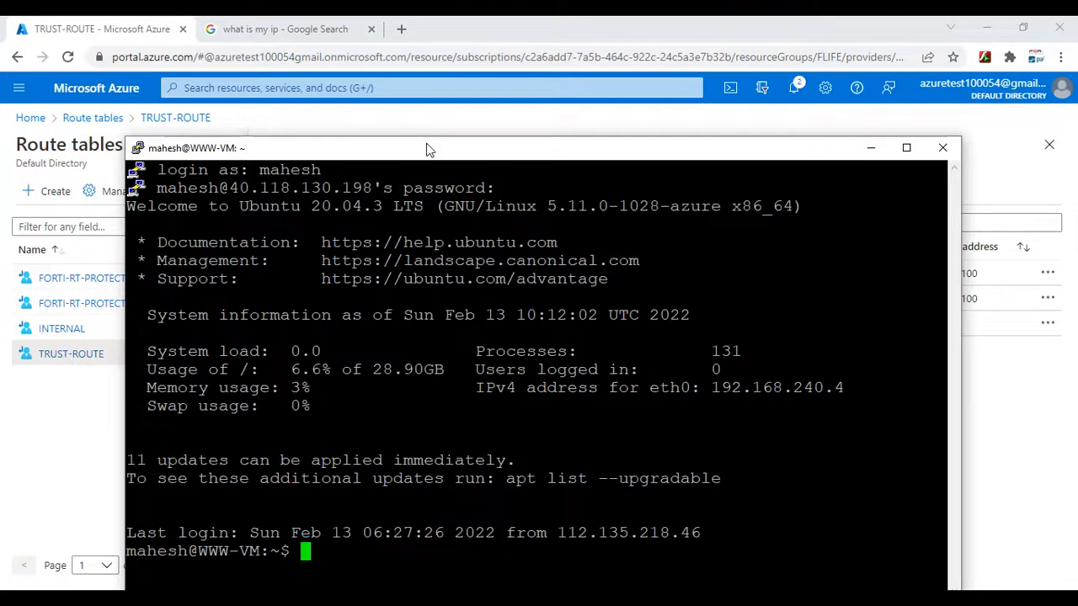
pyautogui.moveTo(428, 149); pyautogui.dragTo(378, 122)
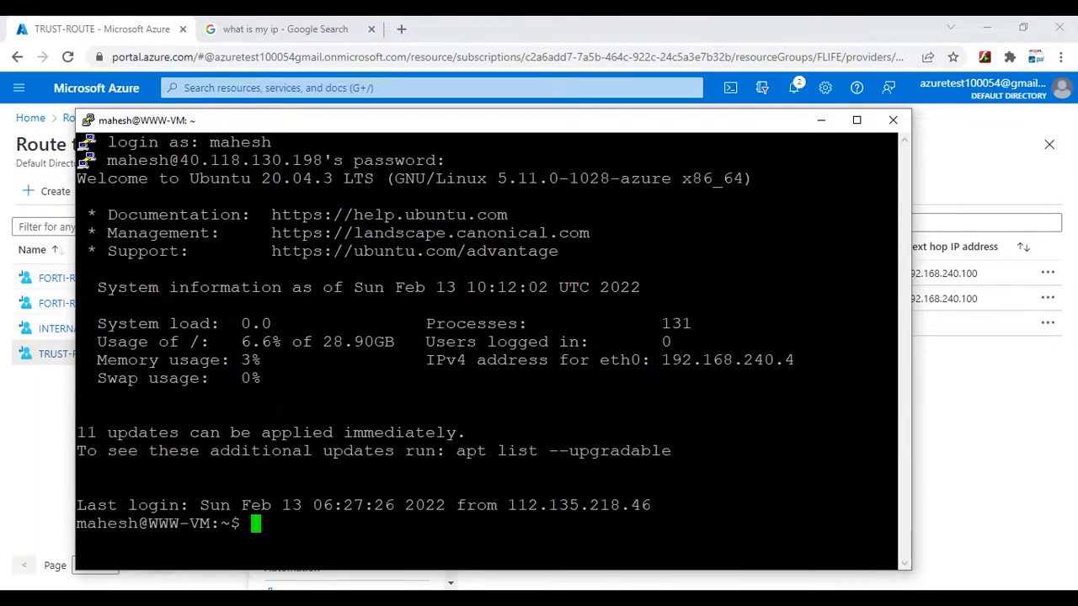
# - Bring up the old root session on FLIFE-DB and close it
pyautogui.click(703, 530)
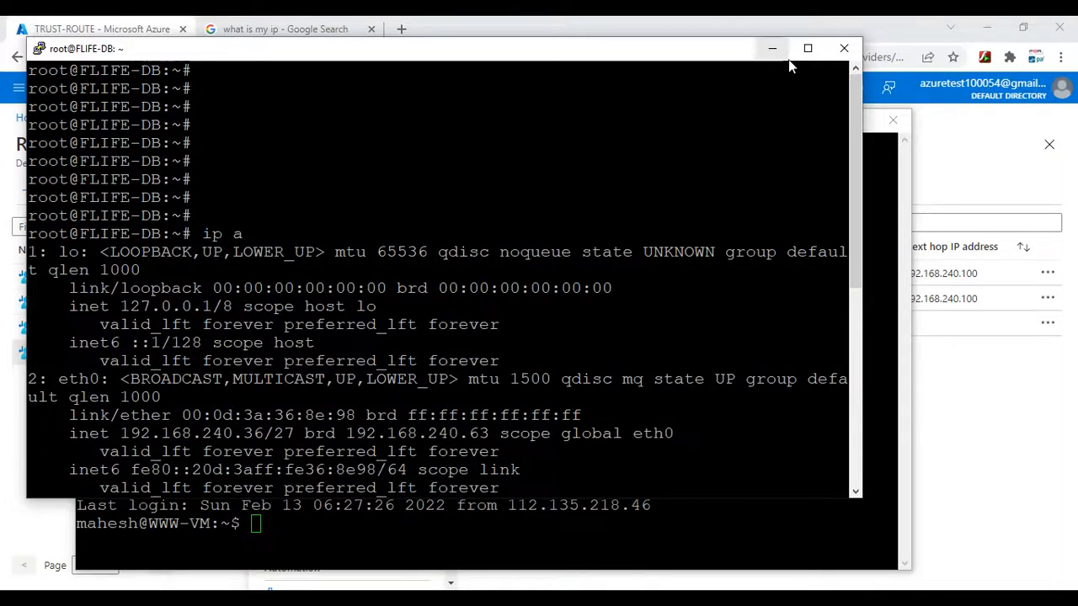
pyautogui.click(843, 48)
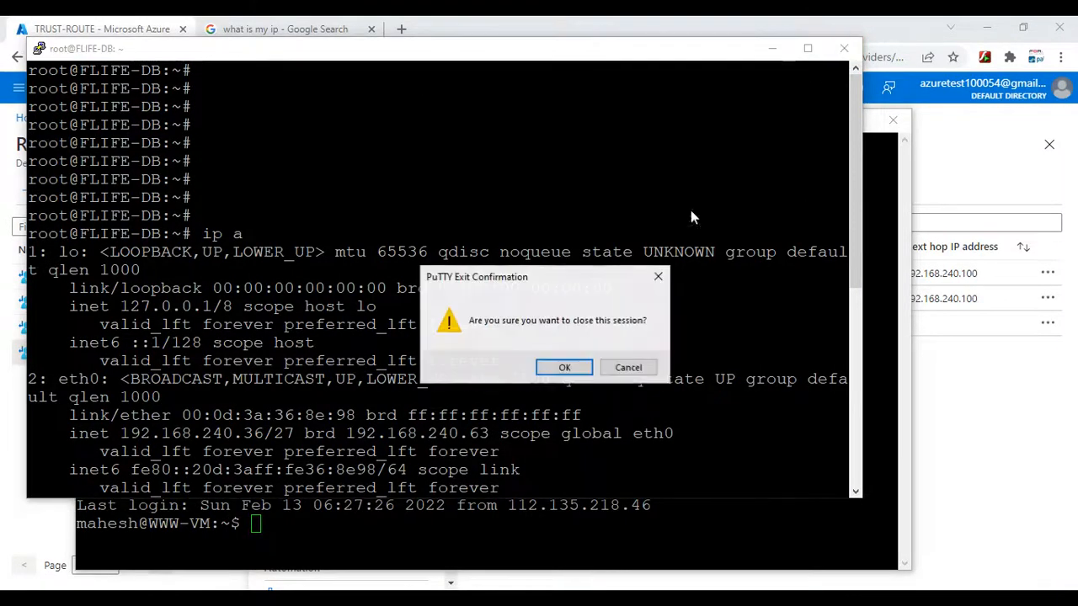
pyautogui.click(628, 367)
pyautogui.rightClick(460, 61)
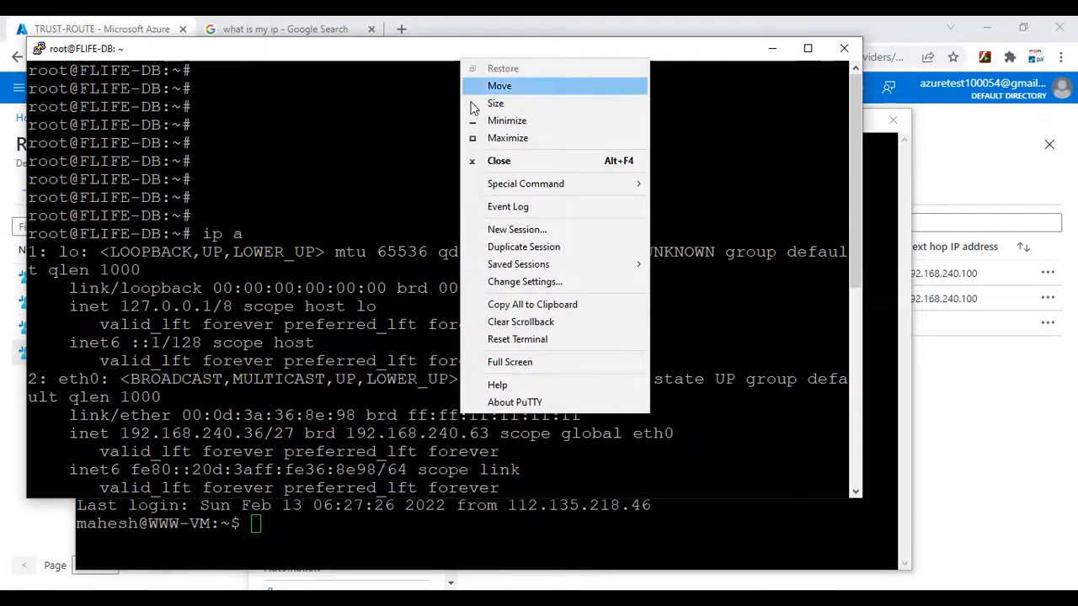
pyautogui.doubleClick(704, 254)
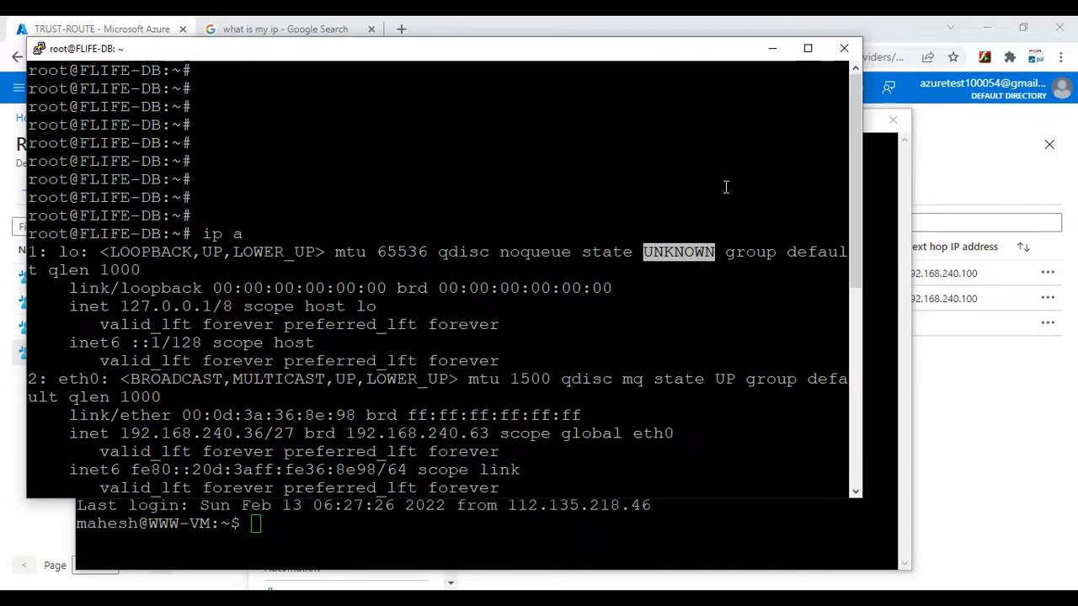
pyautogui.click(844, 48)
pyautogui.click(560, 367)
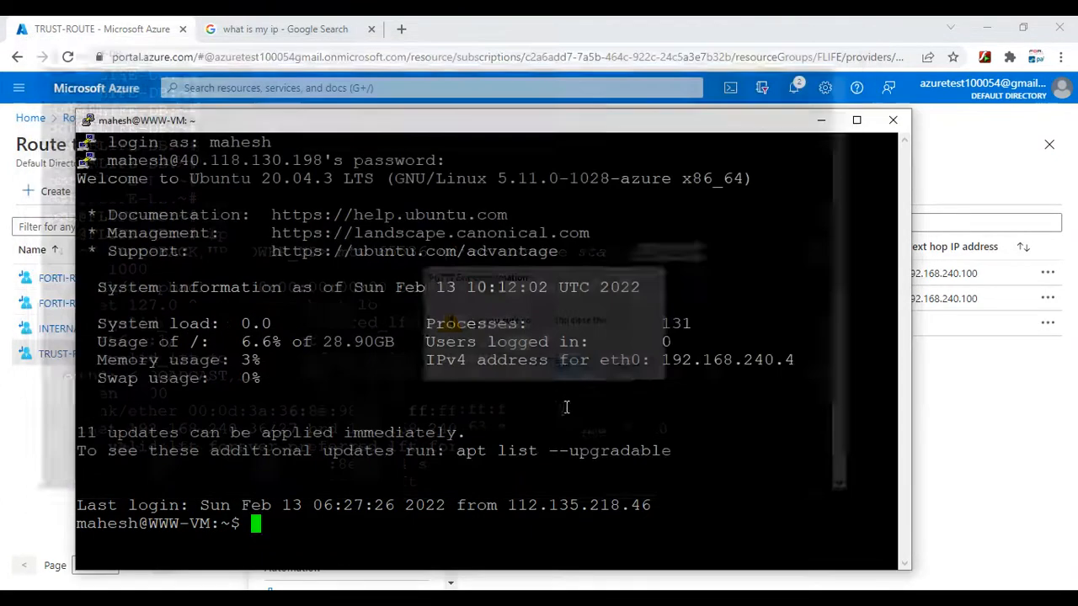
# - Open a new PuTTY connection from the saved FLIFE-DB session and log in with the account username and password
pyautogui.click(513, 600)
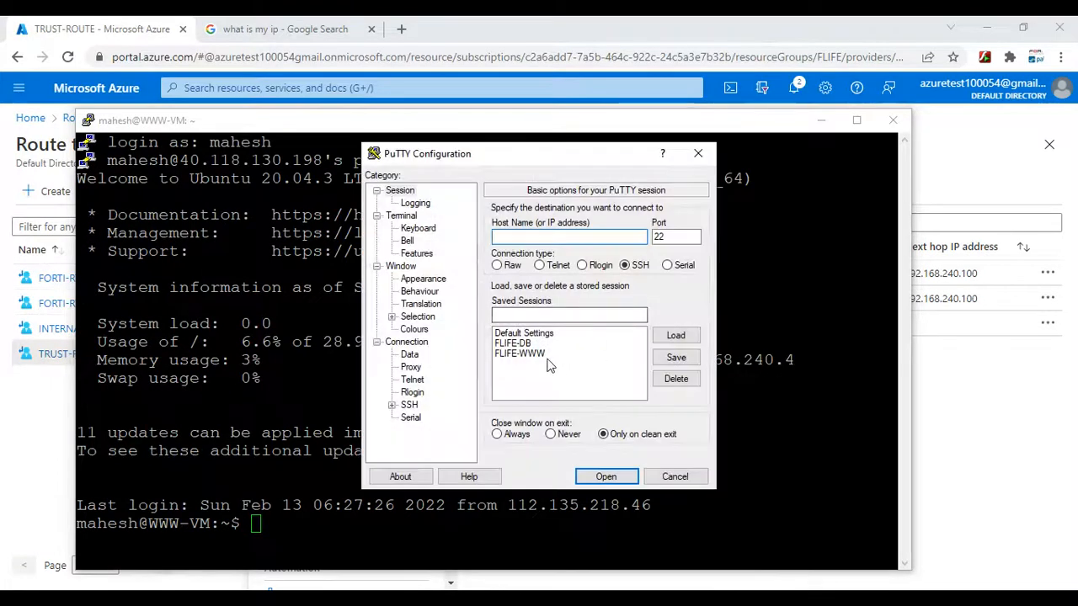
pyautogui.click(528, 344)
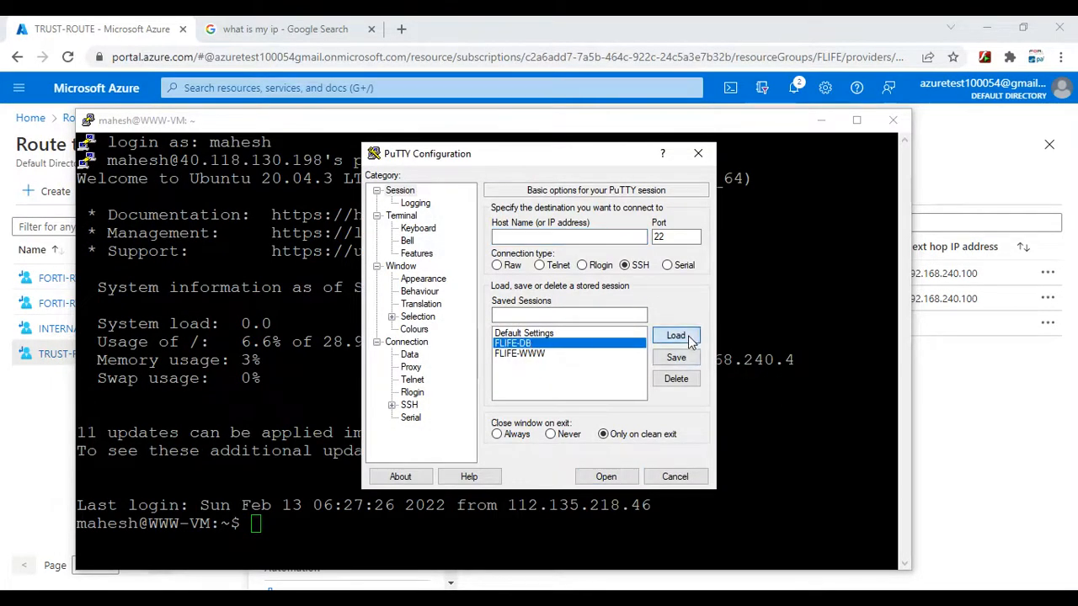
pyautogui.click(676, 336)
pyautogui.click(606, 477)
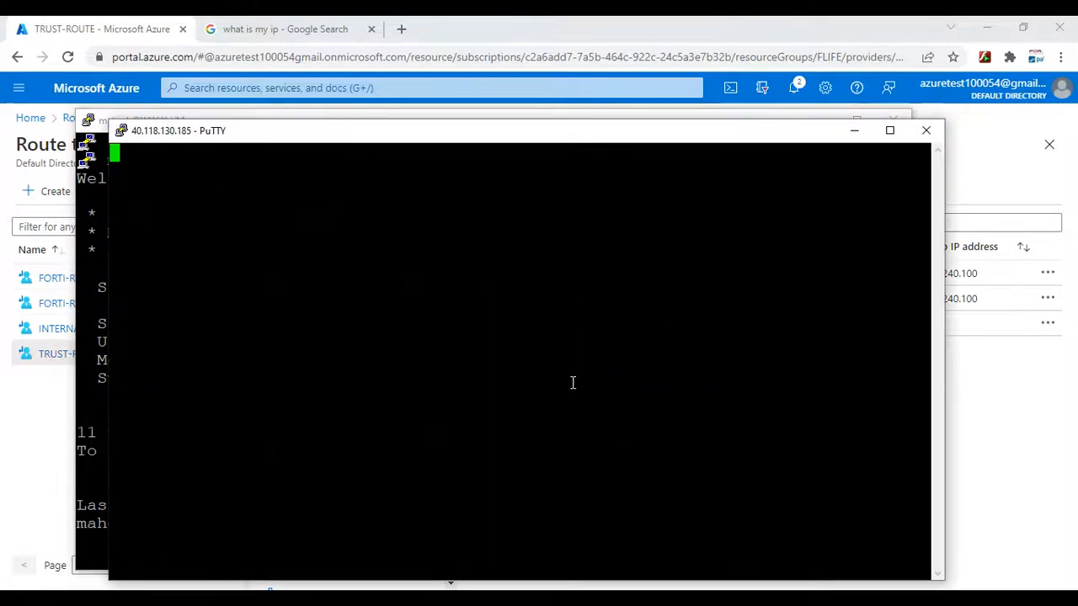
pyautogui.write('mahesh')
pyautogui.press('Return')
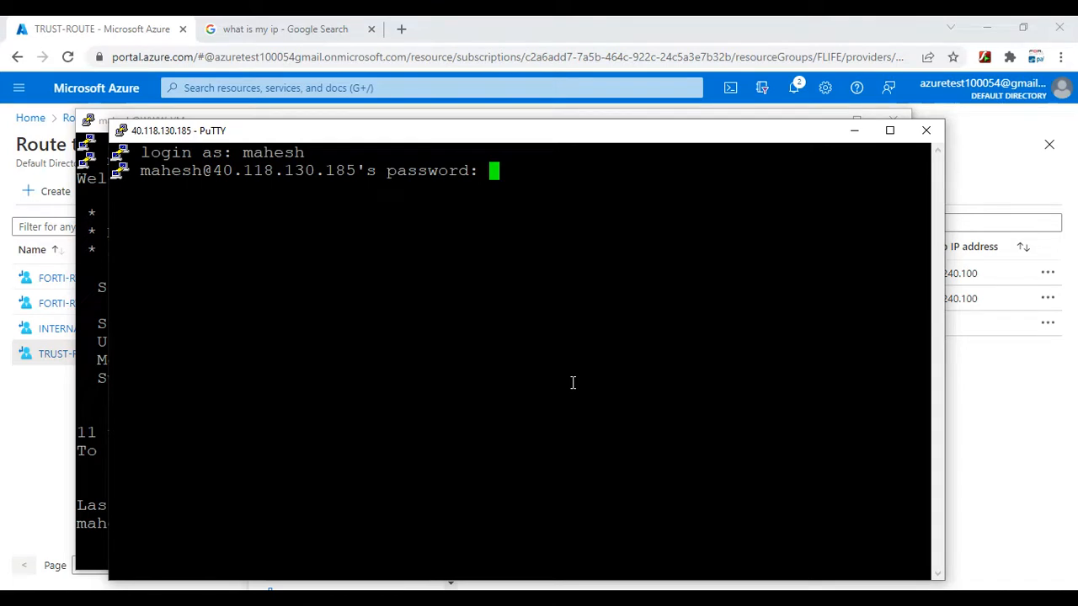
pyautogui.press('Return')
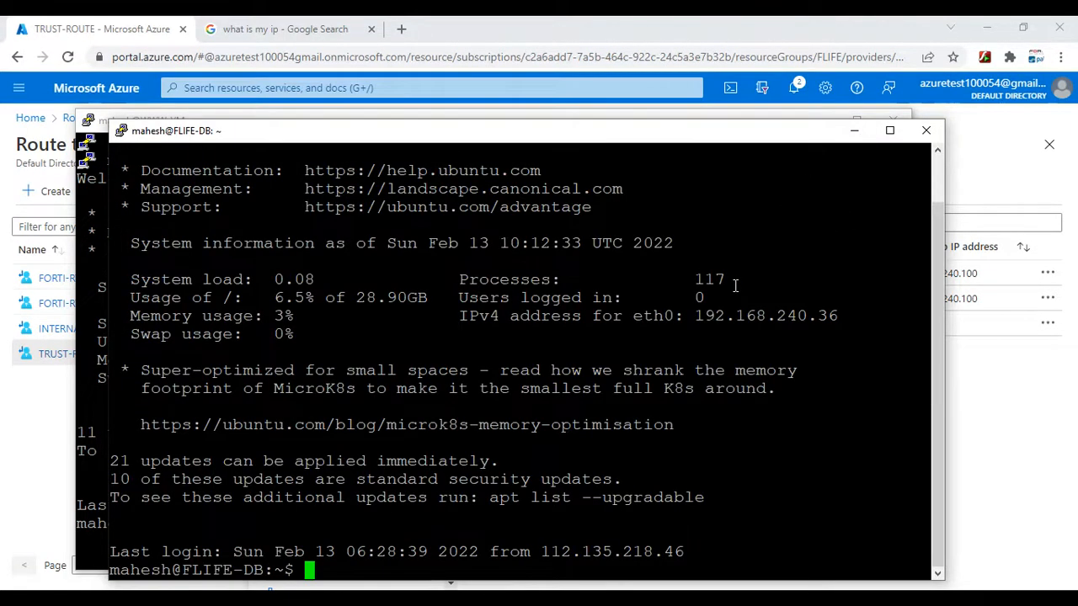
# - List the network interfaces of FLIFE-DB with ip a to check its IP address
pyautogui.write('i a')
pyautogui.press('Return')
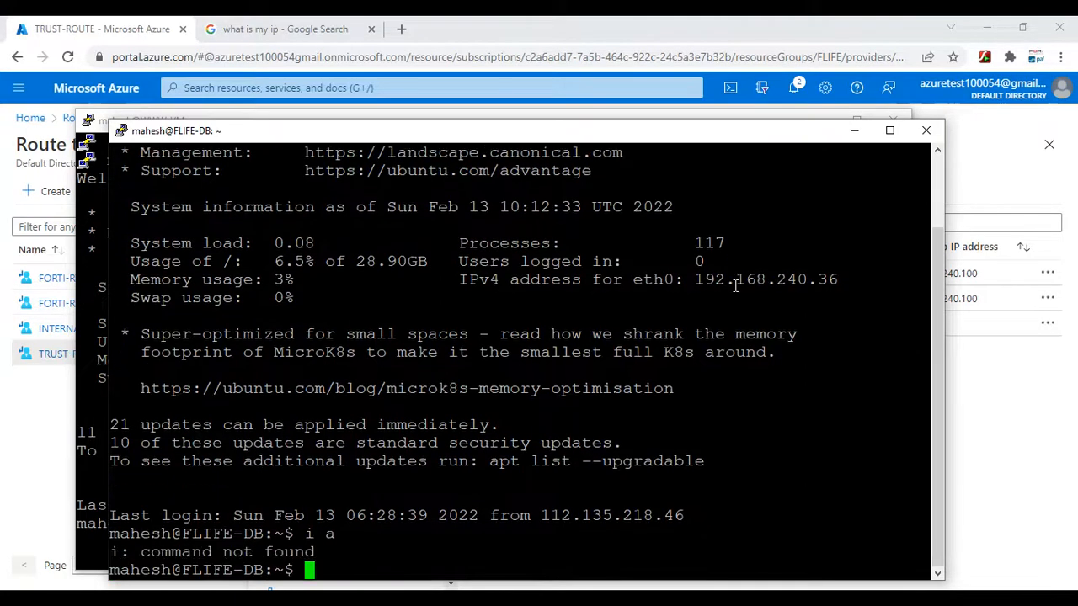
pyautogui.write('ip a')
pyautogui.press('Return')
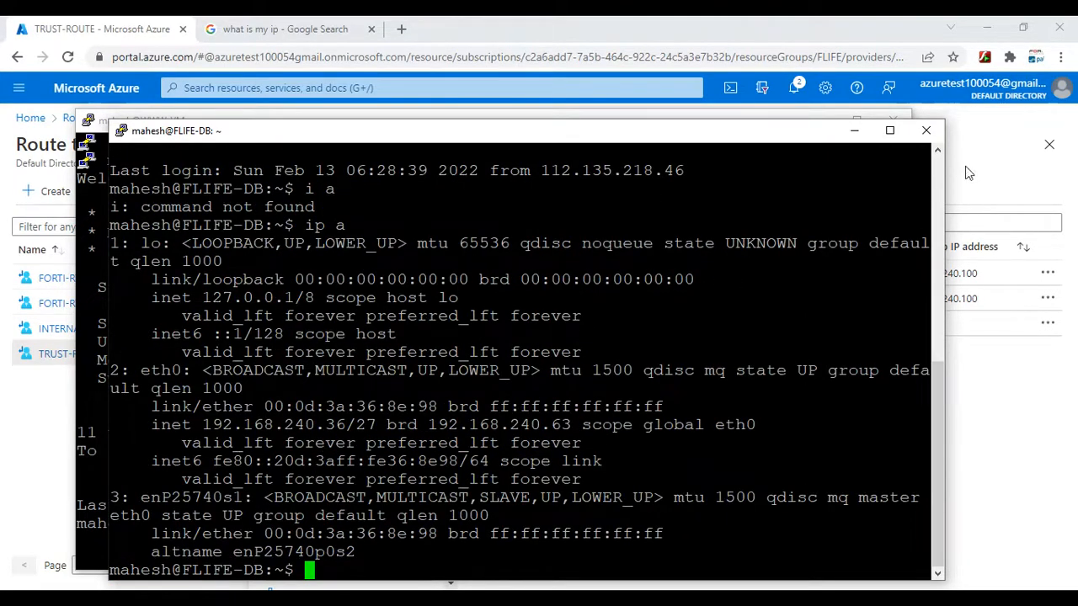
# - Return to the WWW-VM session and start a ping to the DB server at 192.168.240.36
pyautogui.click(853, 128)
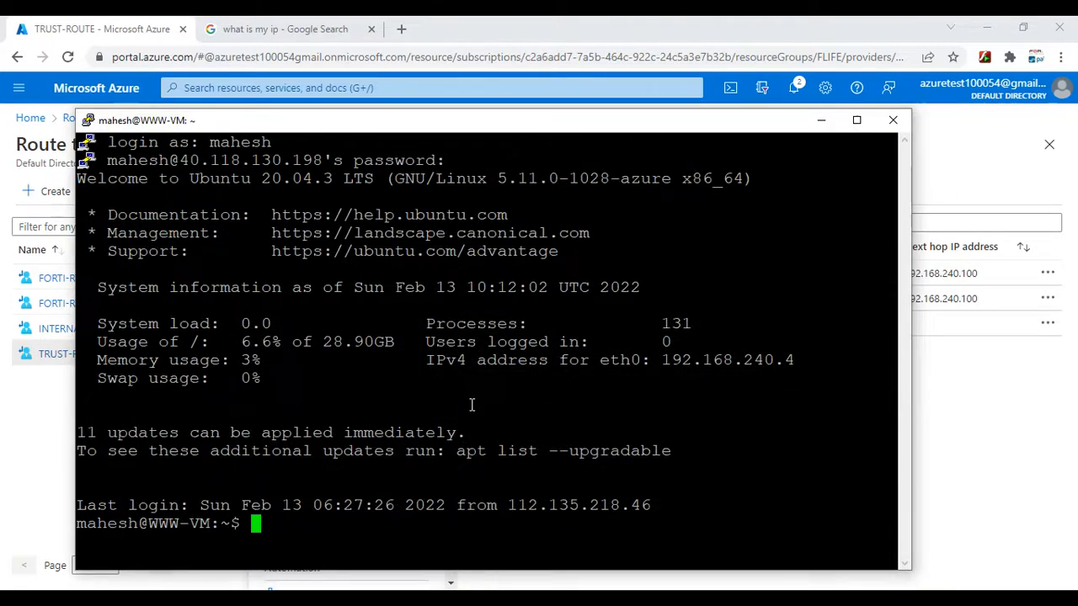
pyautogui.write('ping 19')
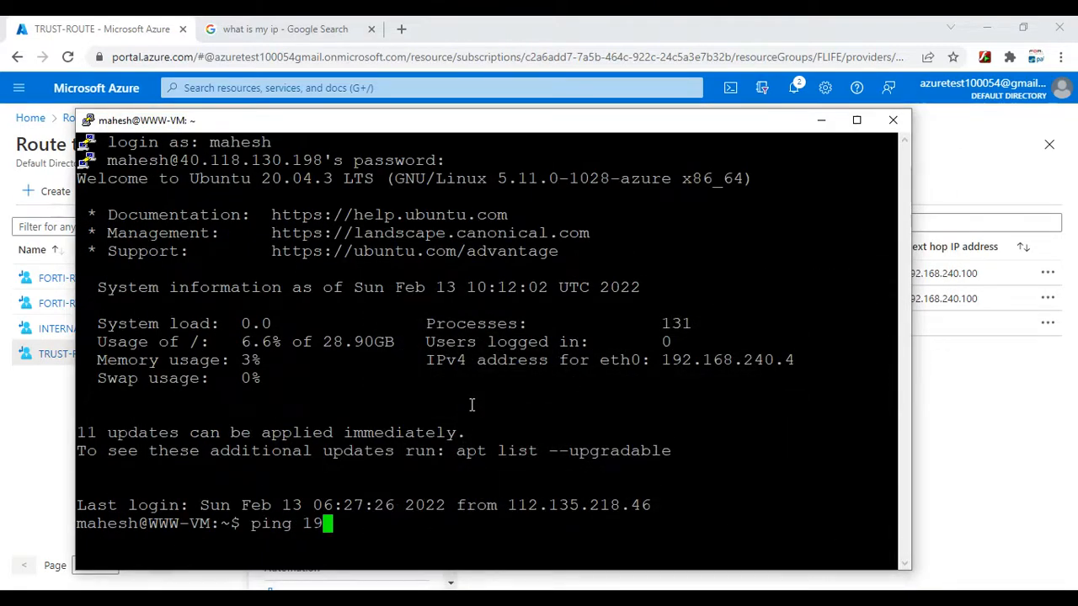
pyautogui.write('2.168.')
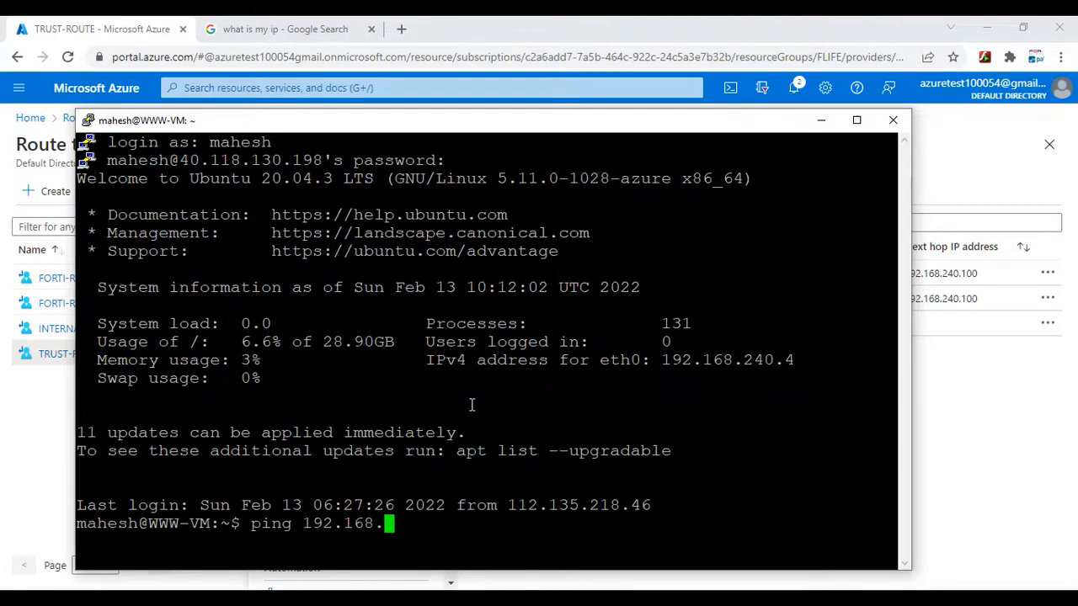
pyautogui.write('240.3')
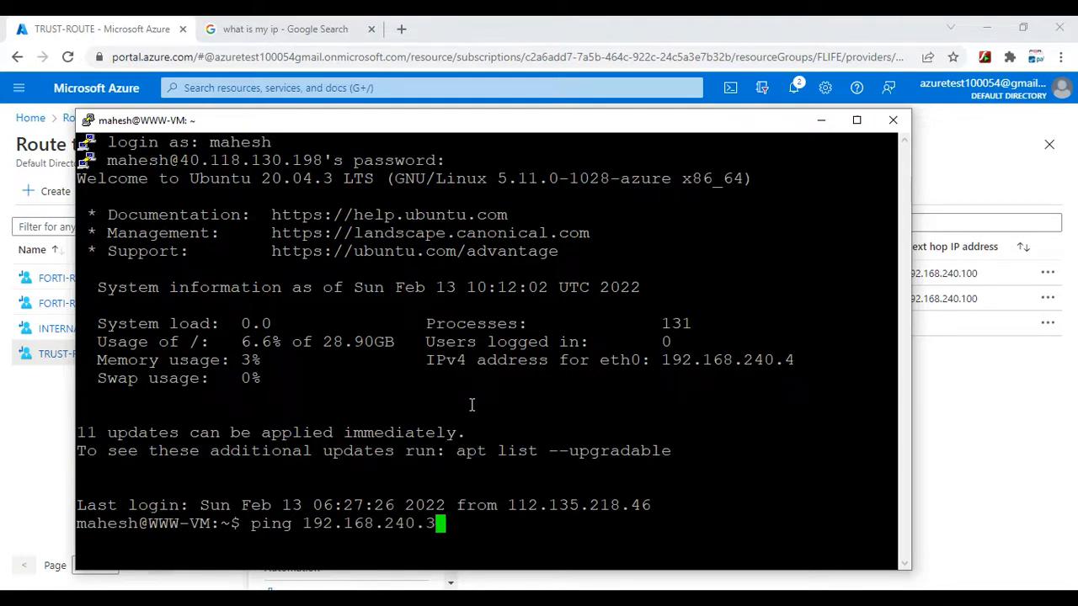
pyautogui.write('5')
pyautogui.press('BackSpace')
pyautogui.write('6')
pyautogui.press('Return')
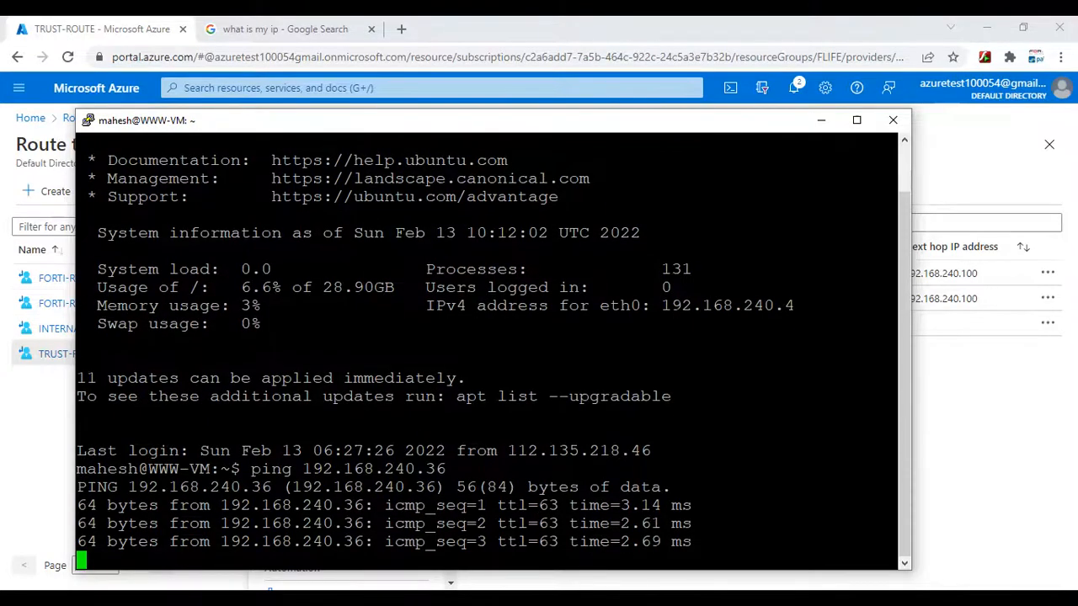
# - Switch to the Palo Alto firewall's web interface, dismiss the welcome message and show the traffic logs
pyautogui.moveTo(716, 600)
pyautogui.click(796, 549)
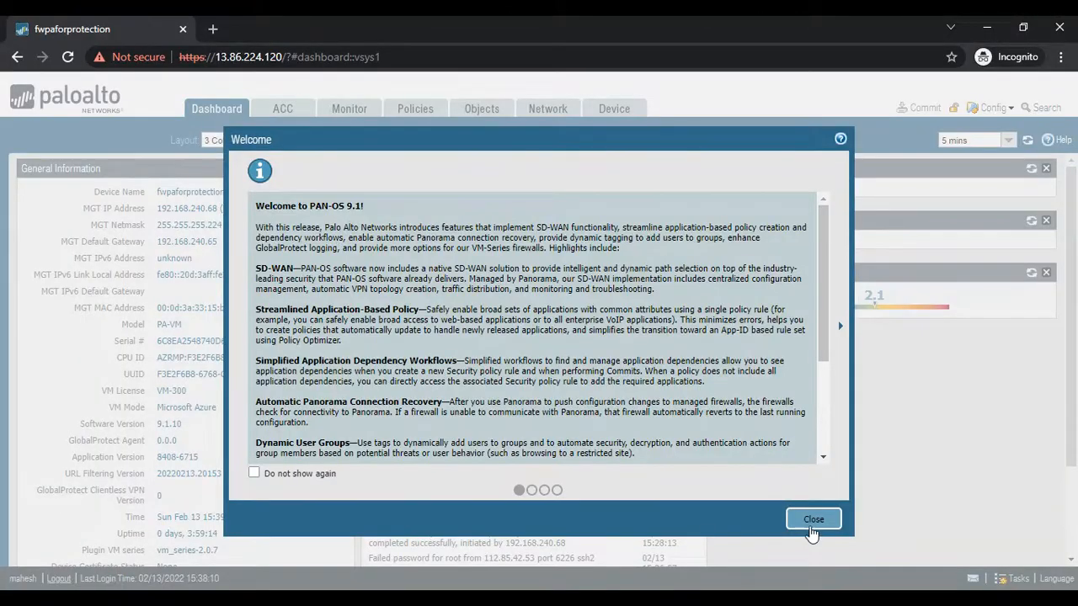
pyautogui.click(812, 522)
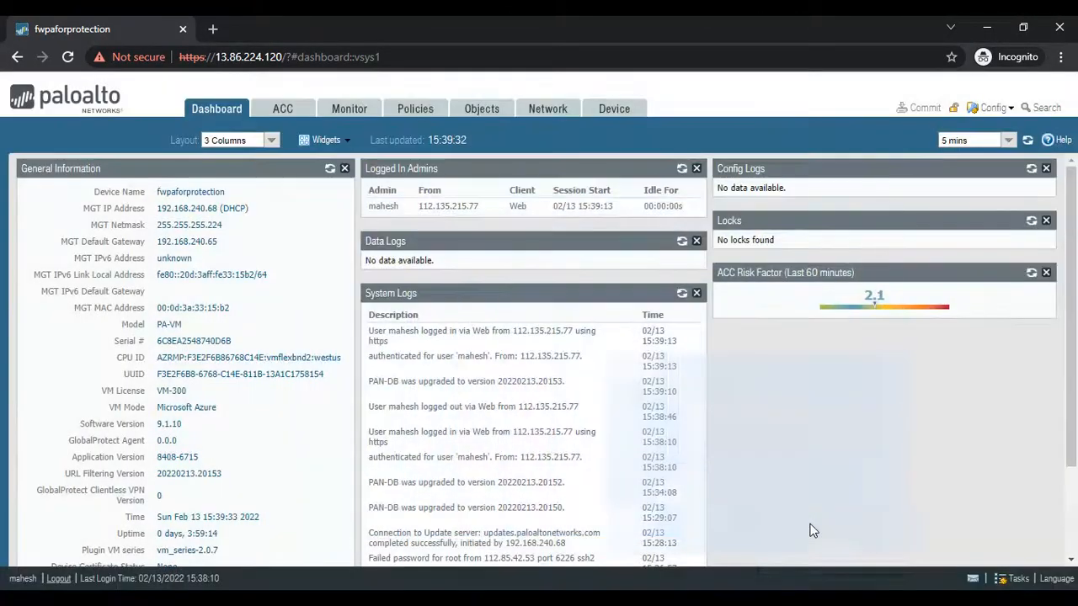
pyautogui.click(347, 116)
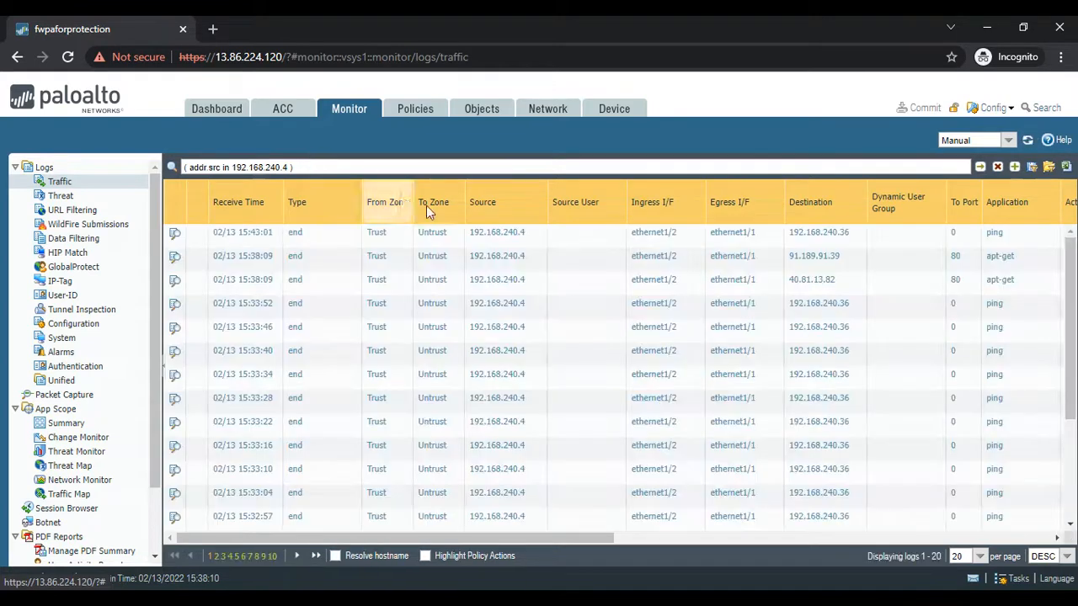
# - Narrow the traffic log filter for source 192.168.240.4 to entries with destination 192.168.240.36
pyautogui.click(699, 203)
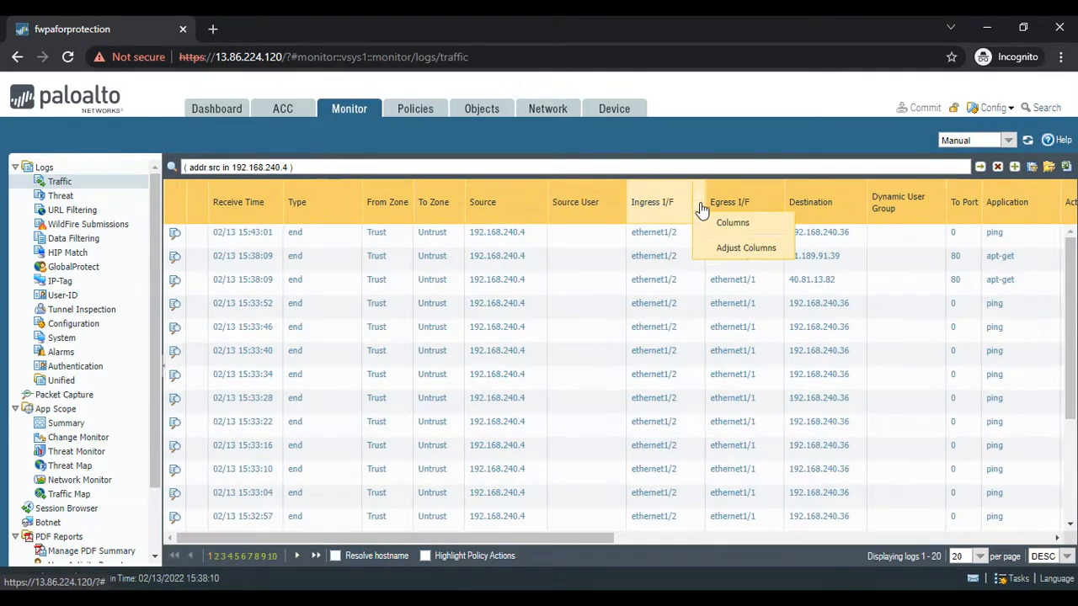
pyautogui.click(636, 135)
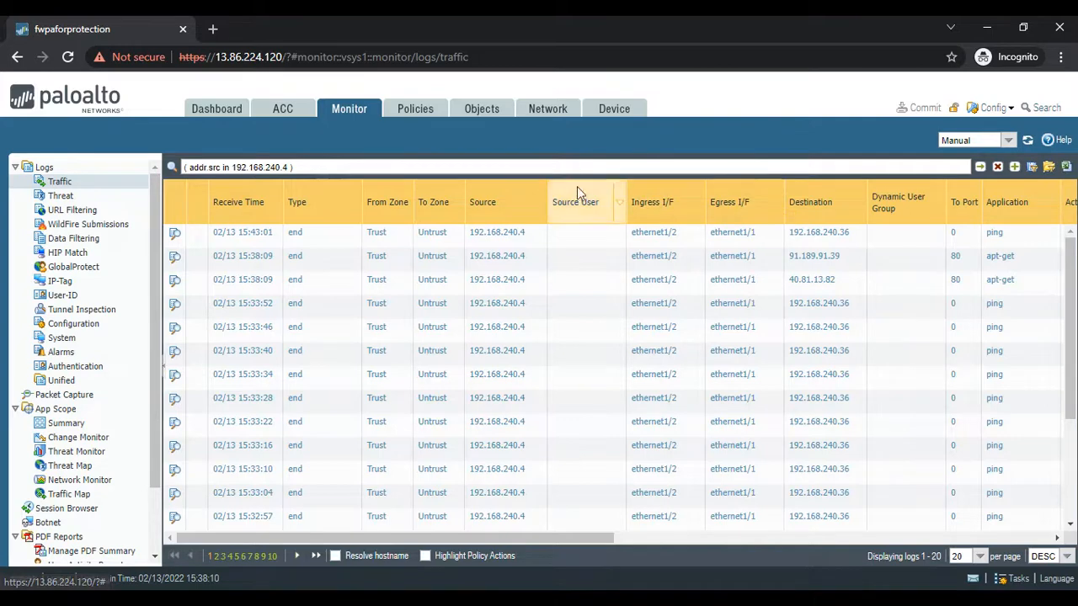
pyautogui.click(838, 233)
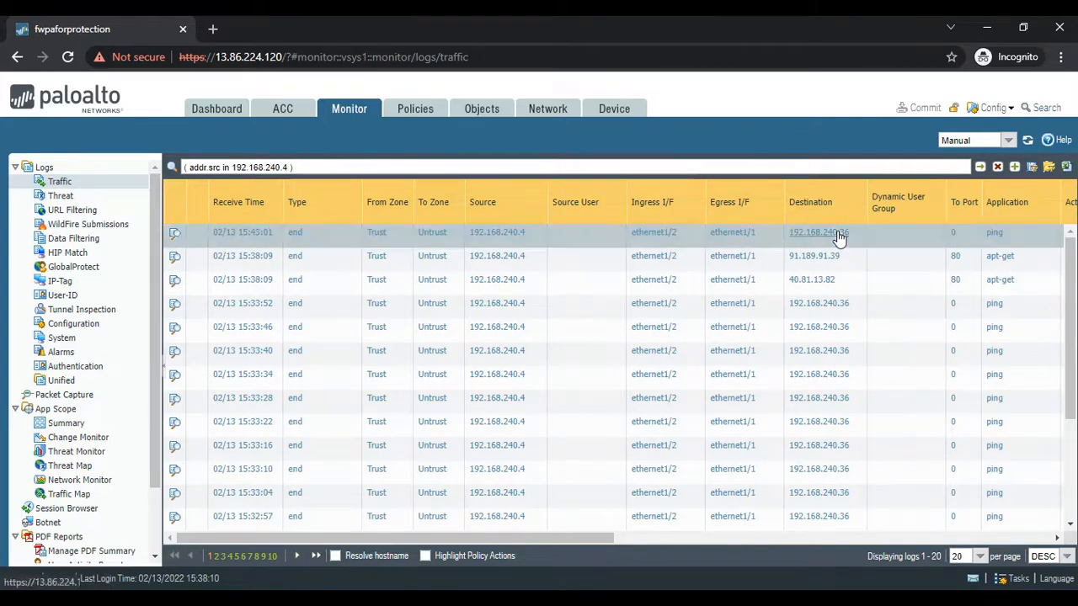
pyautogui.click(980, 167)
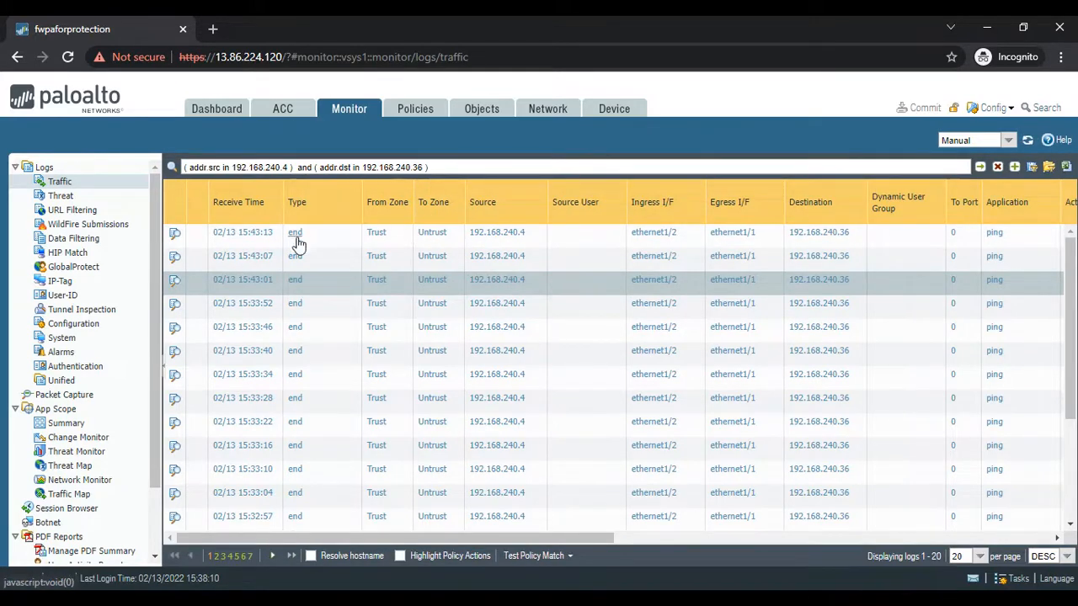
# - Check the running ping in the WWW-VM PuTTY session and minimize its window
pyautogui.click(821, 599)
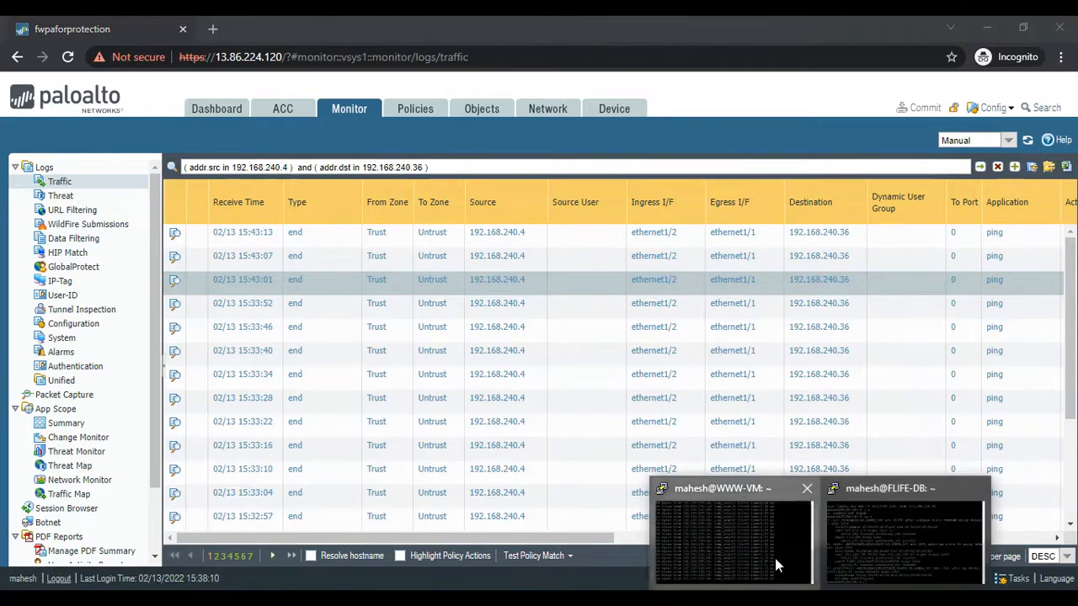
pyautogui.click(777, 565)
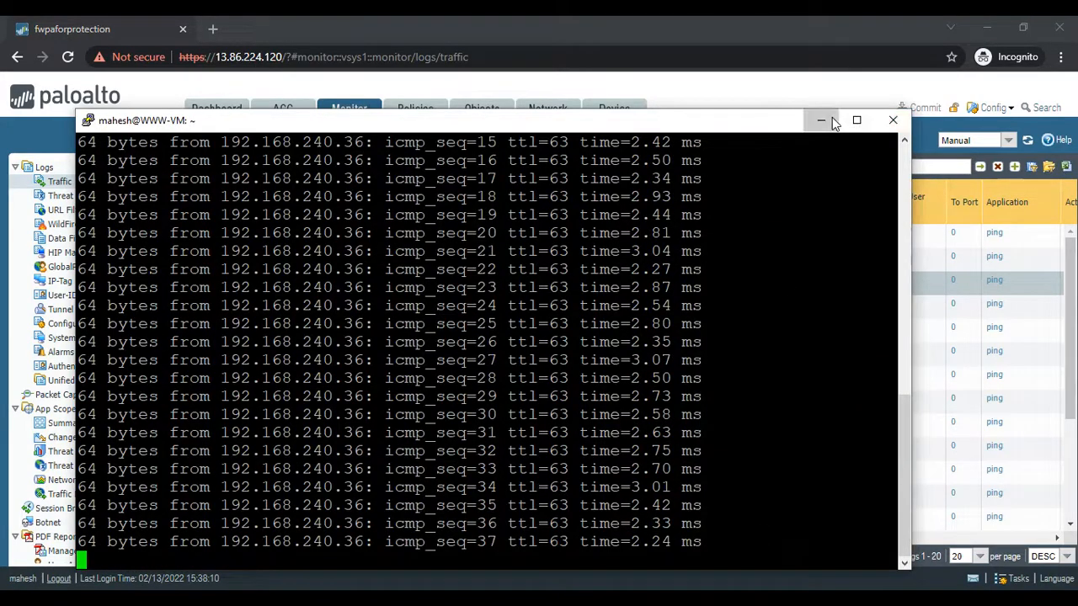
pyautogui.click(821, 119)
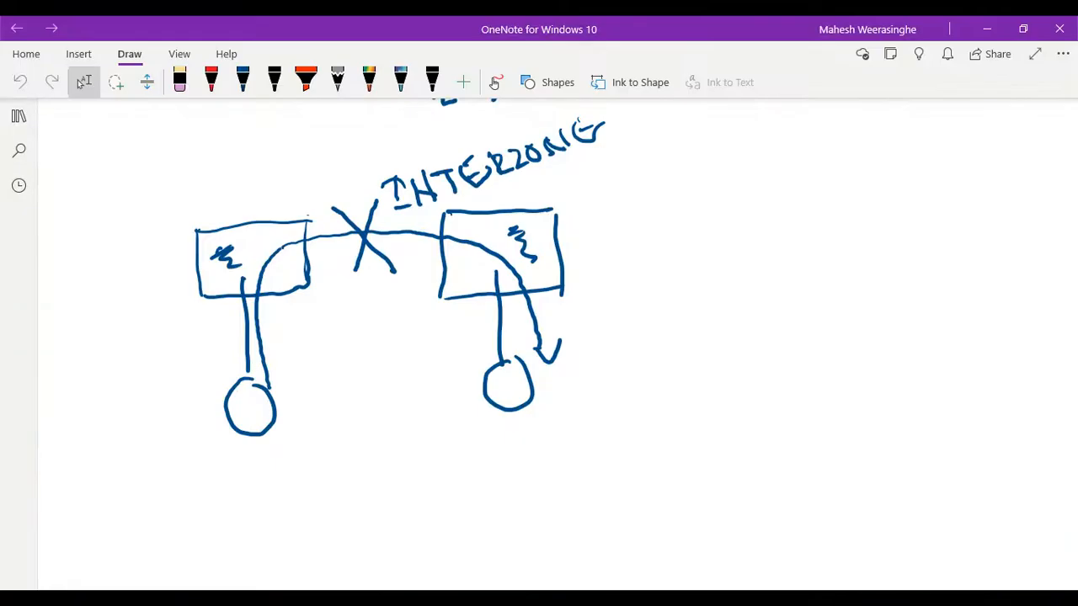
# - In the OneNote diagram, draw red arrows from WWW to the firewall's trust interface and onward to DB
pyautogui.scroll(5, 620, 390)
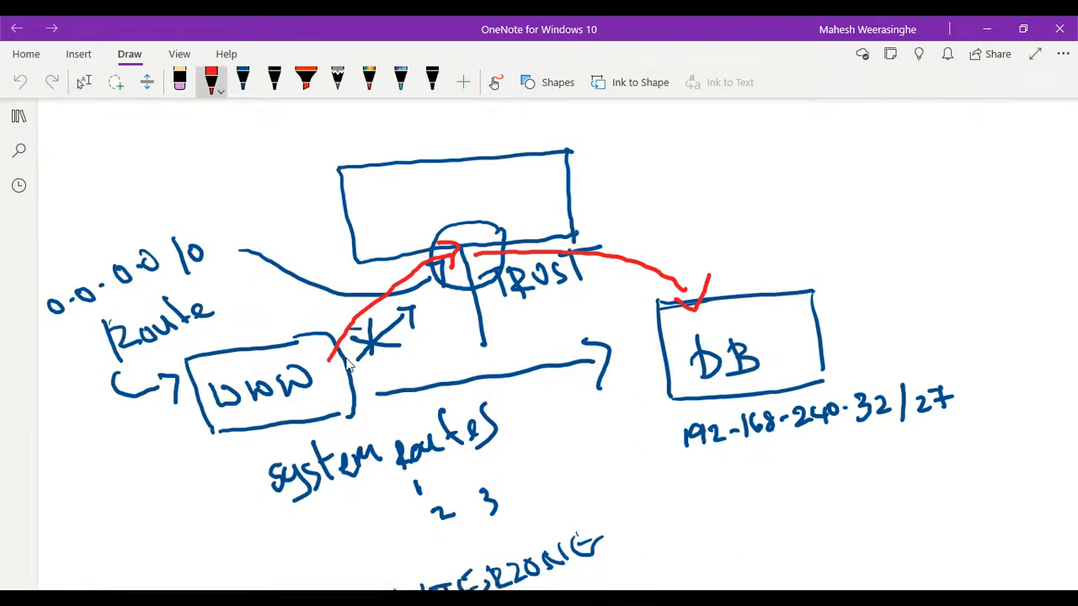
pyautogui.moveTo(313, 345)
pyautogui.mouseDown()
pyautogui.moveTo(342, 301)
pyautogui.moveTo(418, 240)
pyautogui.moveTo(480, 230)
pyautogui.moveTo(471, 241)
pyautogui.mouseUp()
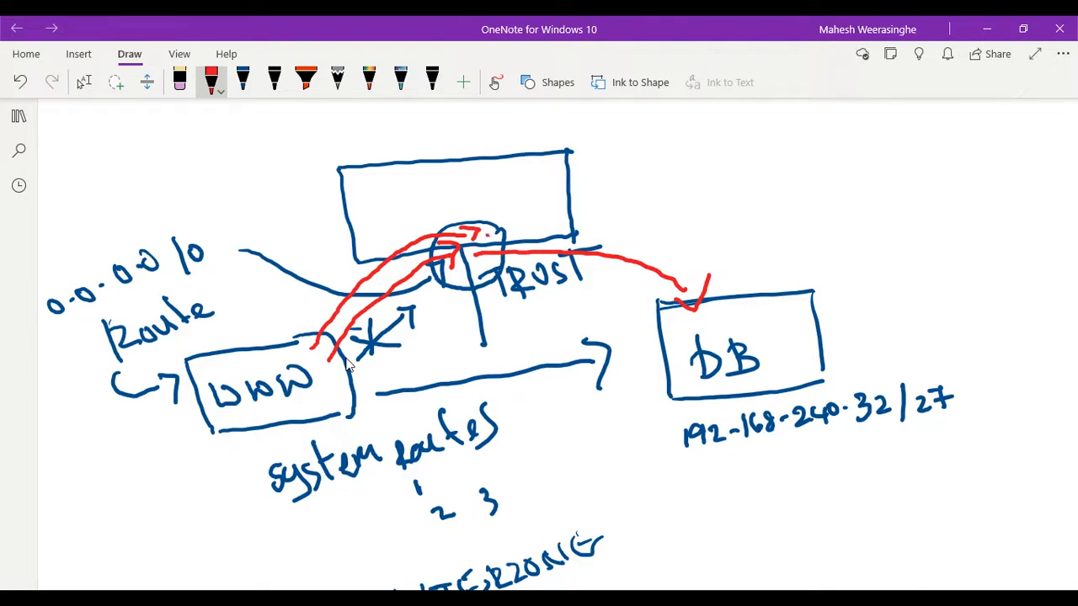
pyautogui.moveTo(535, 239)
pyautogui.mouseDown()
pyautogui.moveTo(650, 244)
pyautogui.moveTo(761, 296)
pyautogui.mouseUp()
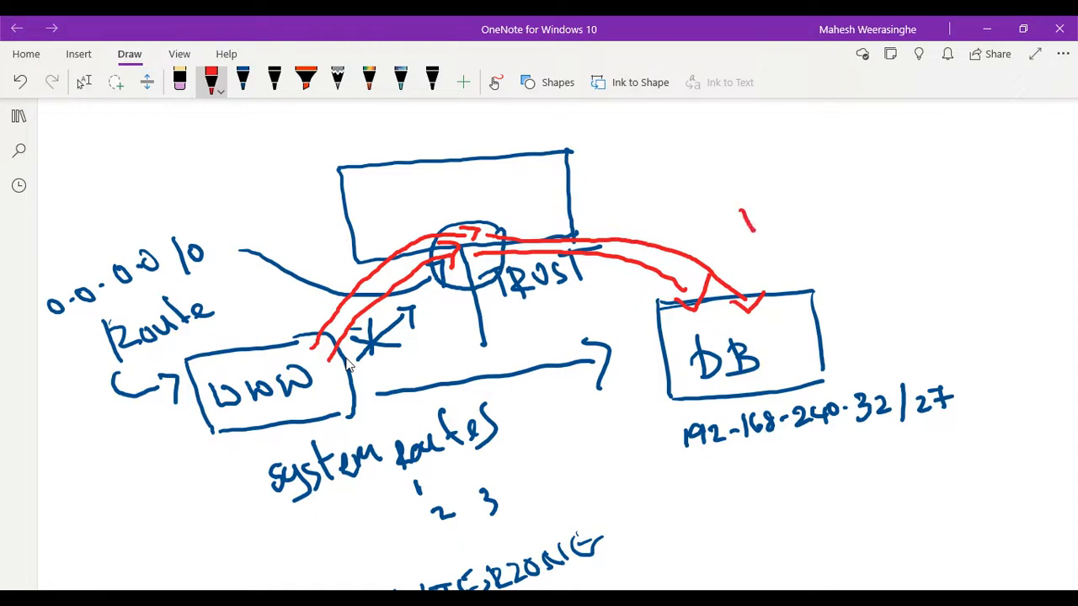
# - Write "TRUST - TRUST" in red above the DB box in the diagram
pyautogui.moveTo(729, 219)
pyautogui.mouseDown()
pyautogui.moveTo(763, 208)
pyautogui.moveTo(781, 228)
pyautogui.moveTo(810, 203)
pyautogui.moveTo(821, 220)
pyautogui.moveTo(842, 212)
pyautogui.moveTo(849, 182)
pyautogui.mouseUp()
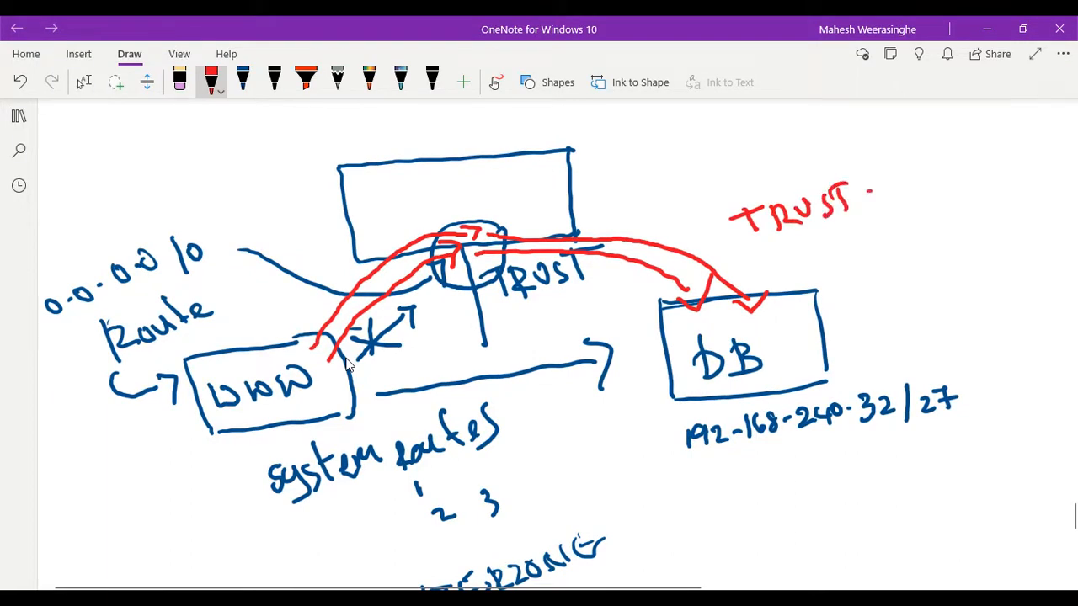
pyautogui.moveTo(915, 174); pyautogui.dragTo(916, 193)
pyautogui.moveTo(903, 182); pyautogui.dragTo(923, 172)
pyautogui.moveTo(932, 172)
pyautogui.mouseDown()
pyautogui.moveTo(935, 190)
pyautogui.moveTo(962, 178)
pyautogui.mouseUp()
pyautogui.moveTo(975, 163); pyautogui.dragTo(973, 165)
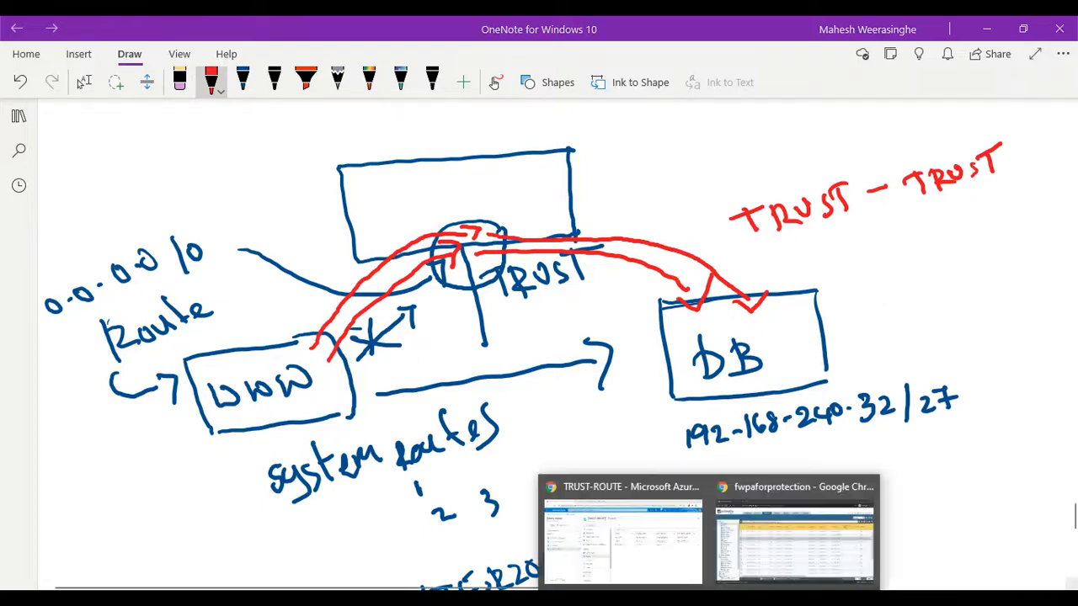
# - Switch to the Palo Alto web interface and view the default virtual router's static routes in the enlarged dialog
pyautogui.click(771, 552)
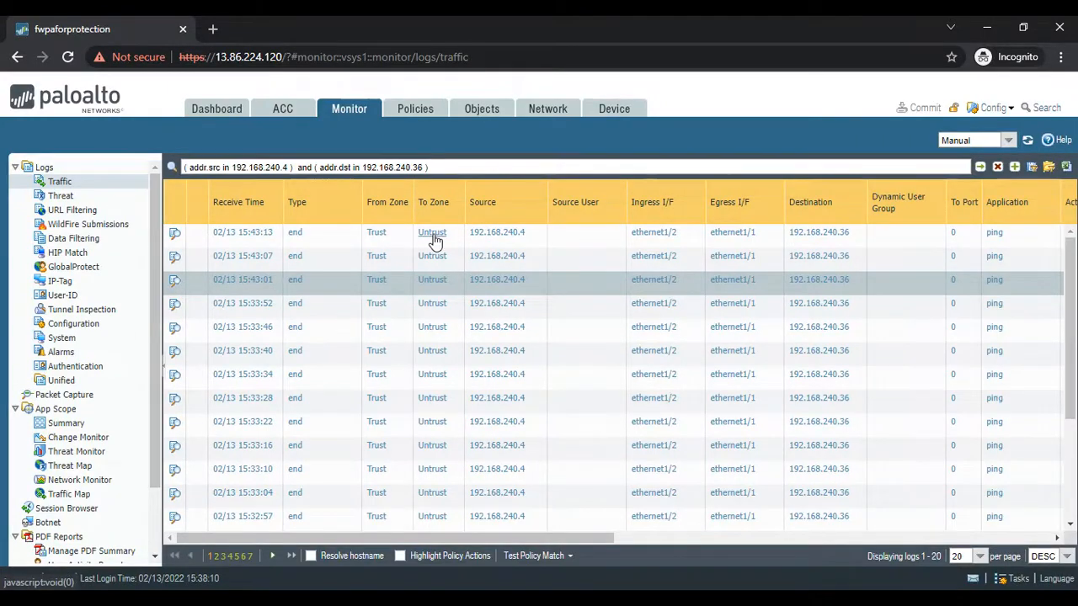
pyautogui.click(542, 116)
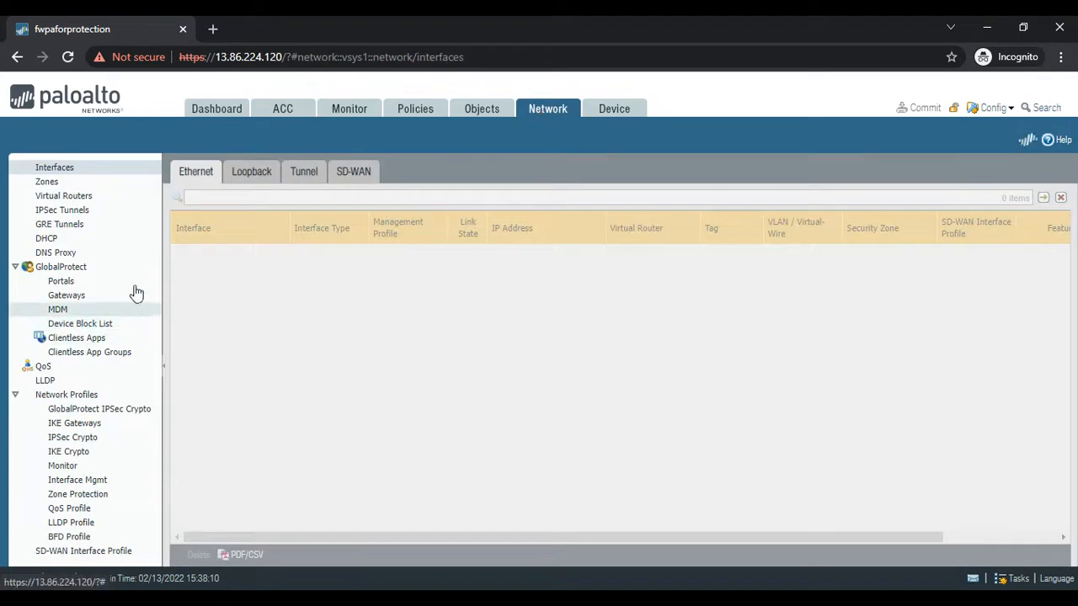
pyautogui.click(69, 197)
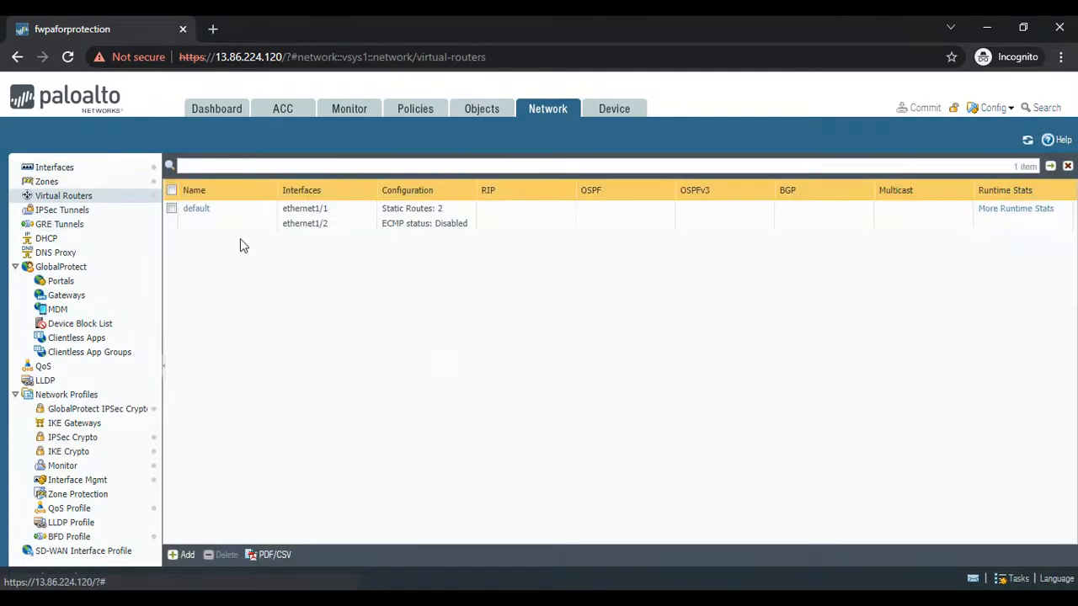
pyautogui.click(197, 211)
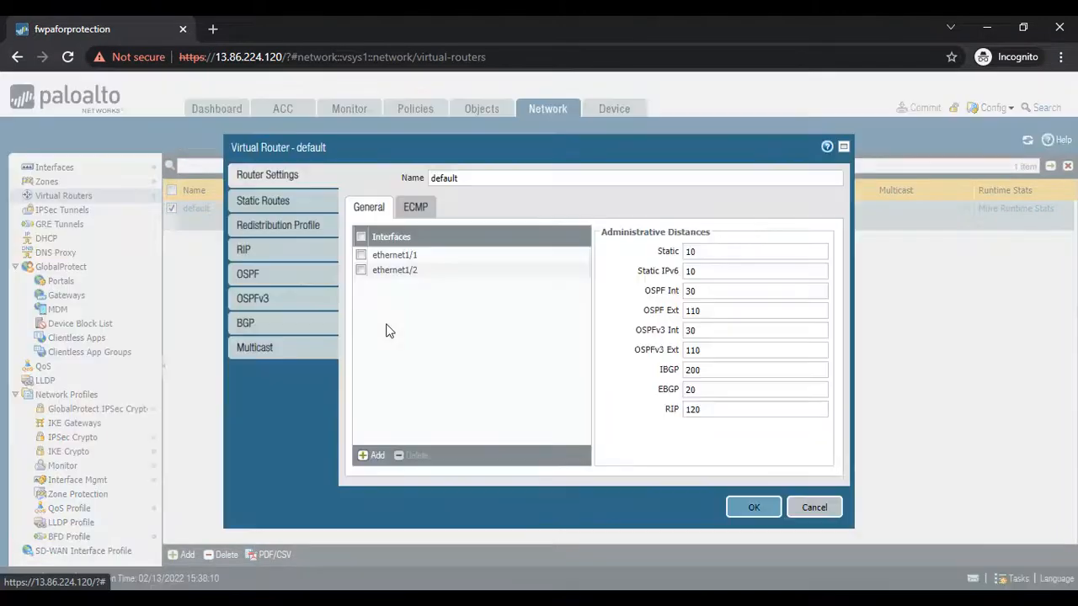
pyautogui.click(261, 199)
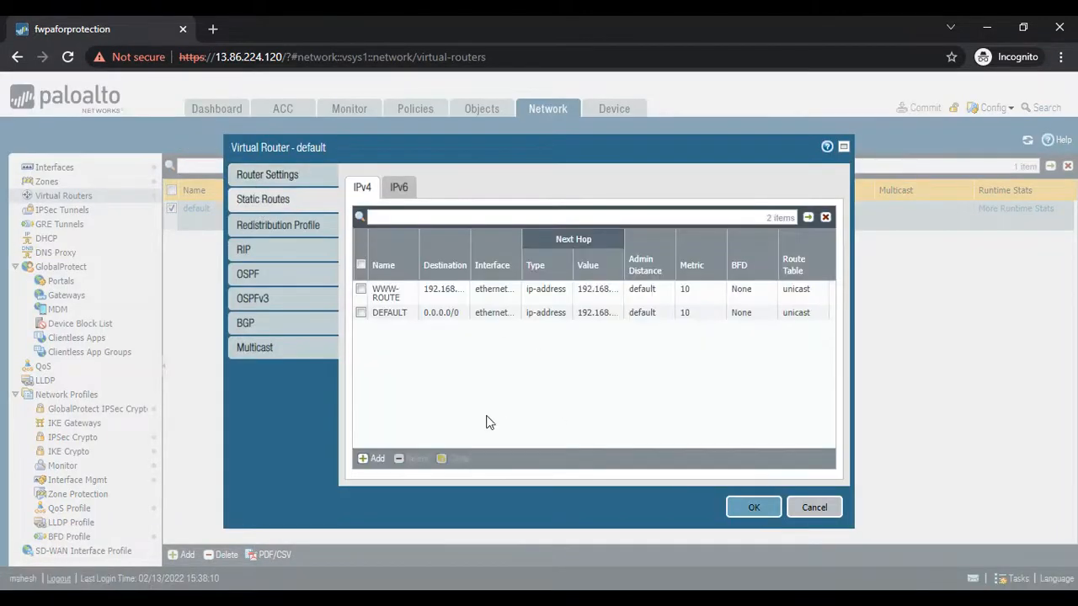
pyautogui.click(843, 148)
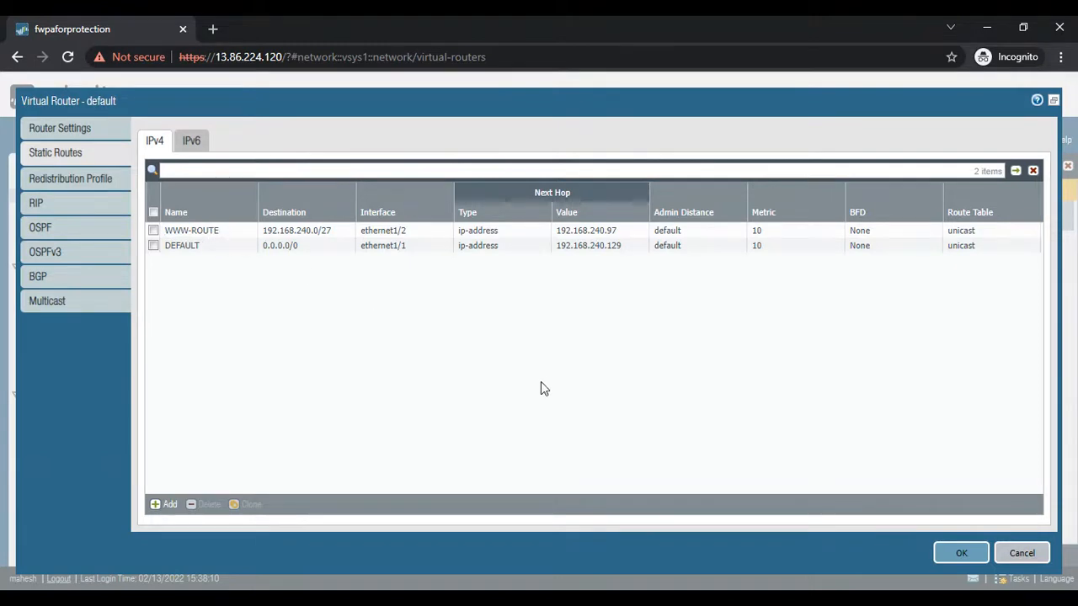
# - Compare the static routes with the DB subnet in the OneNote diagram and close the virtual router without changes
pyautogui.click(790, 599)
pyautogui.scroll(1, 726, 414)
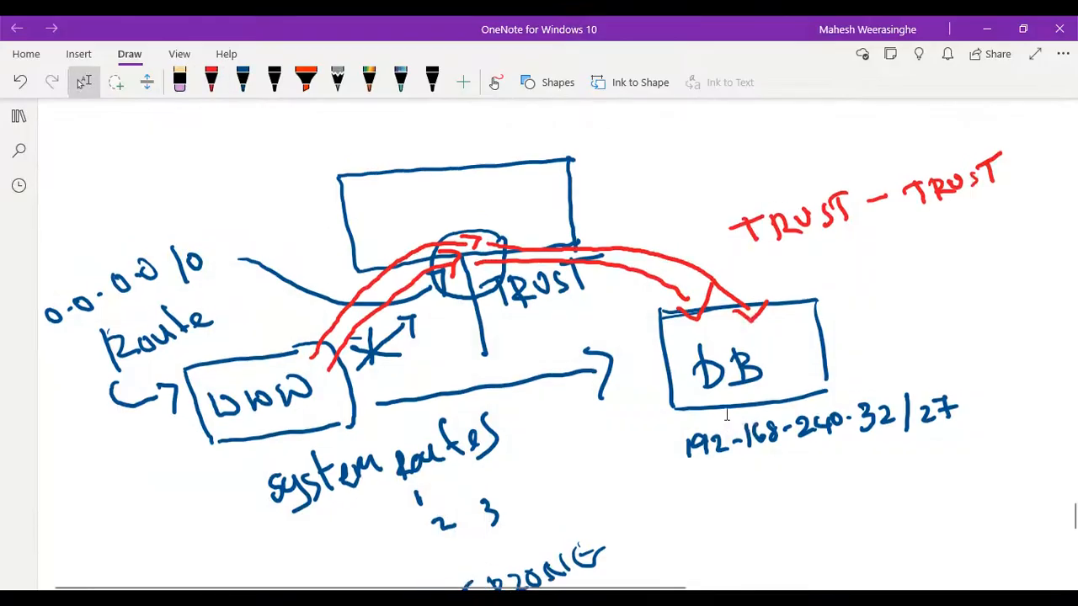
pyautogui.scroll(-1, 845, 427)
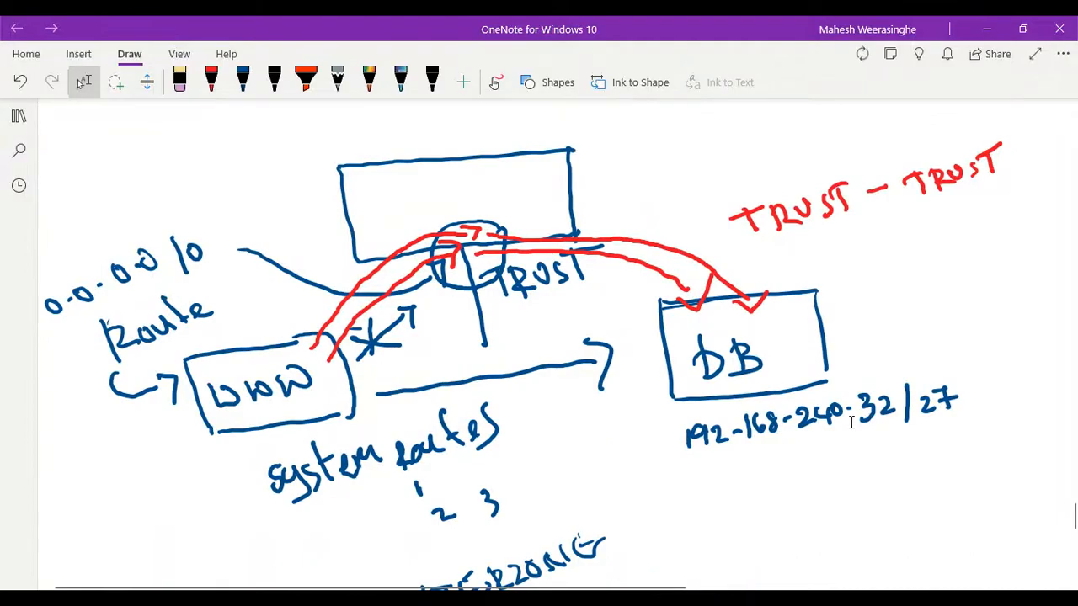
pyautogui.click(987, 29)
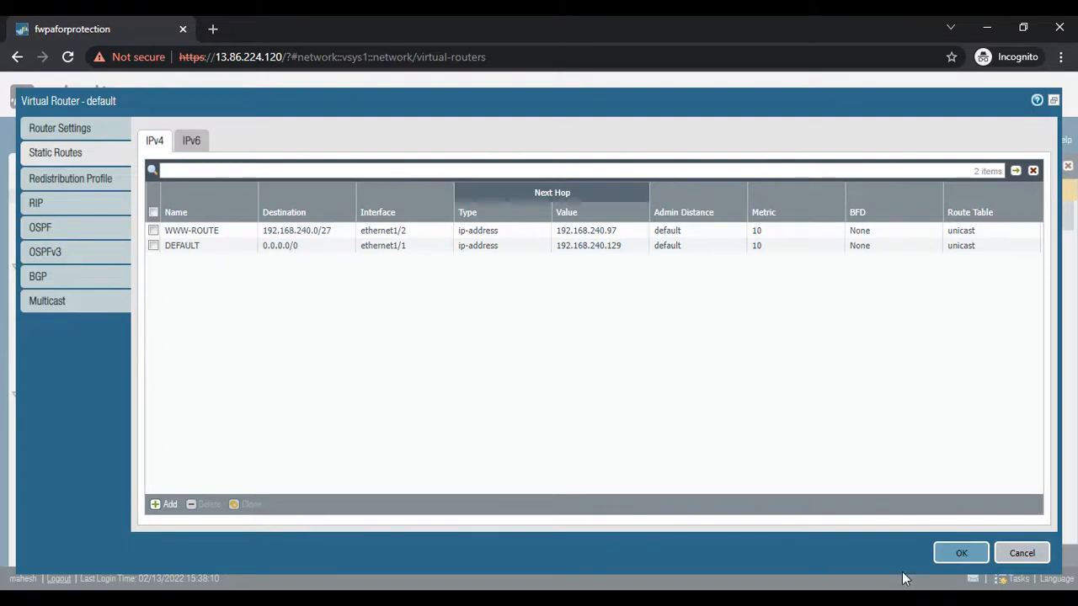
pyautogui.click(1015, 554)
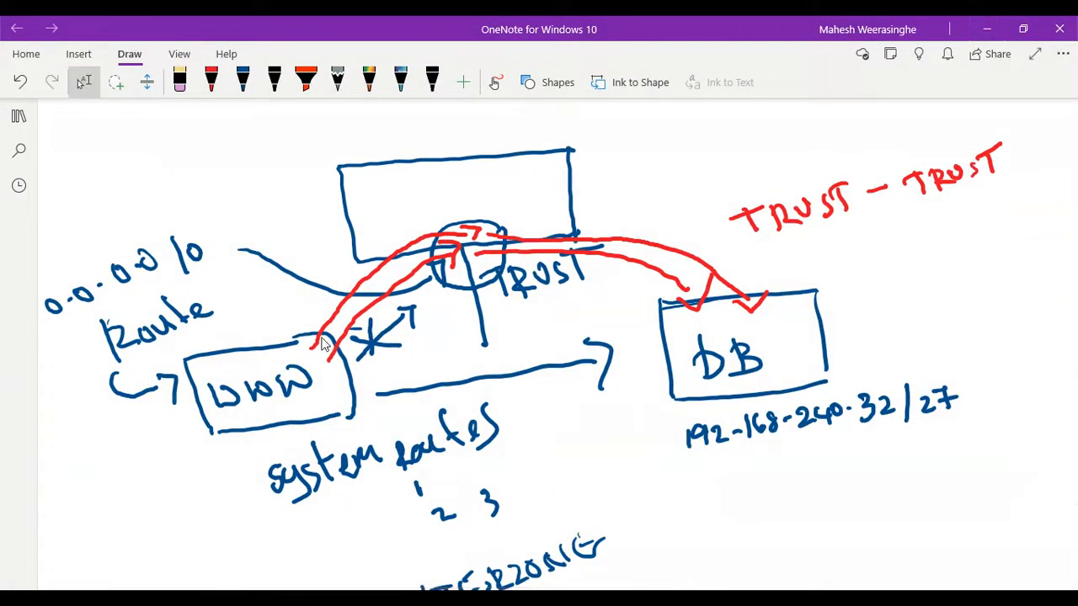
# - Recolor the red OneNote pen to dark green and draw a path from WWW through the firewall, exiting above it
pyautogui.click(211, 82)
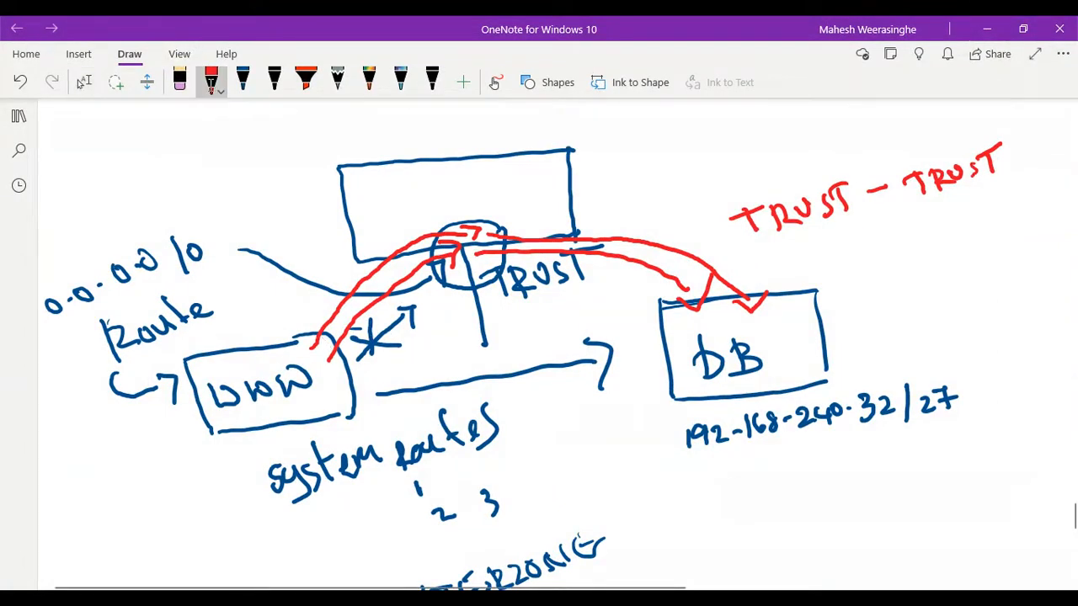
pyautogui.click(211, 82)
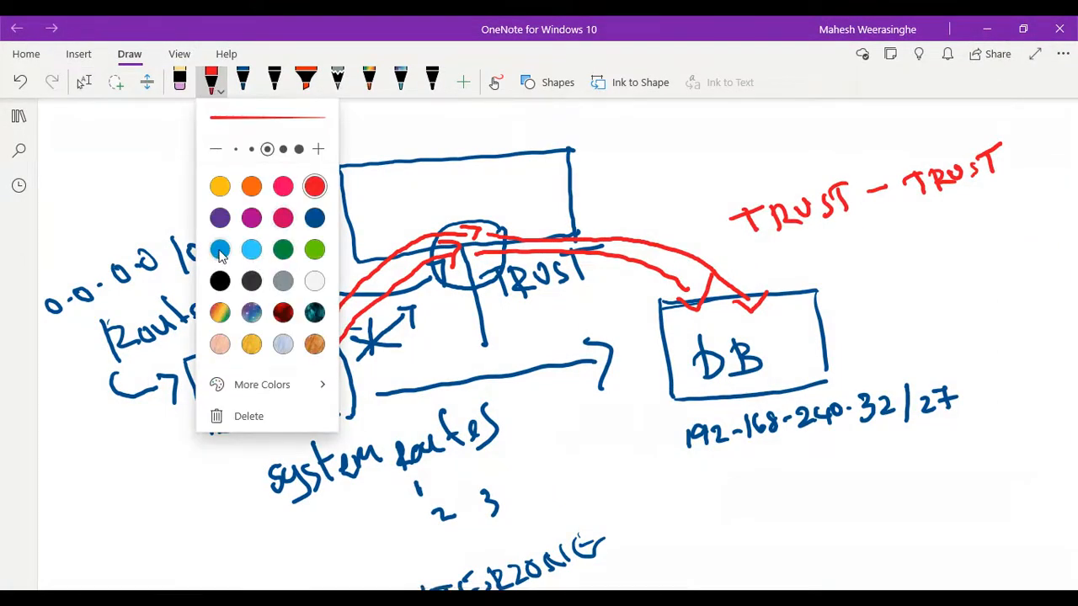
pyautogui.click(282, 249)
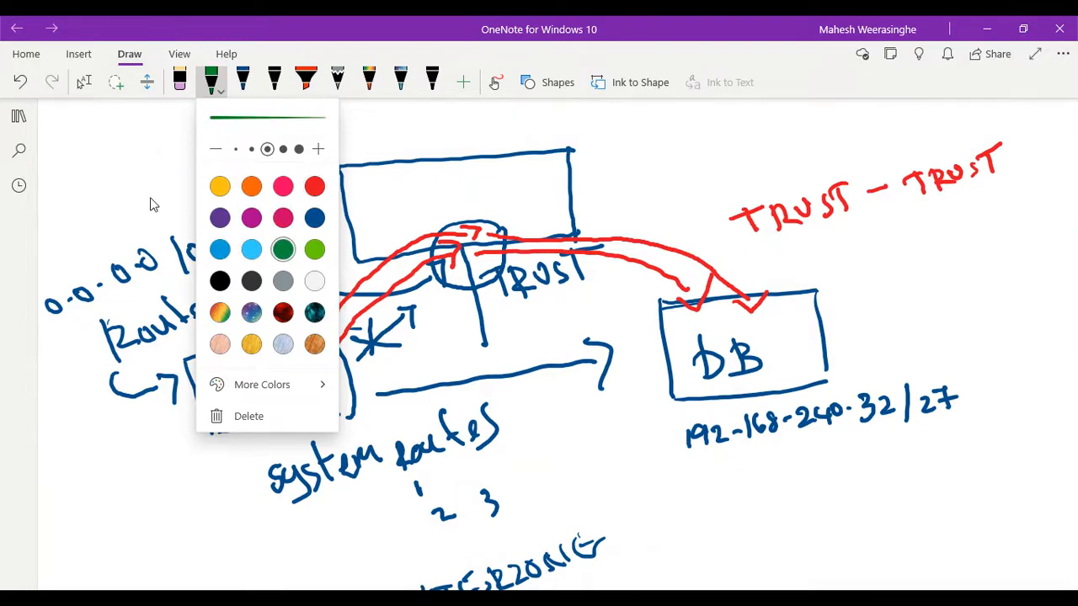
pyautogui.click(130, 202)
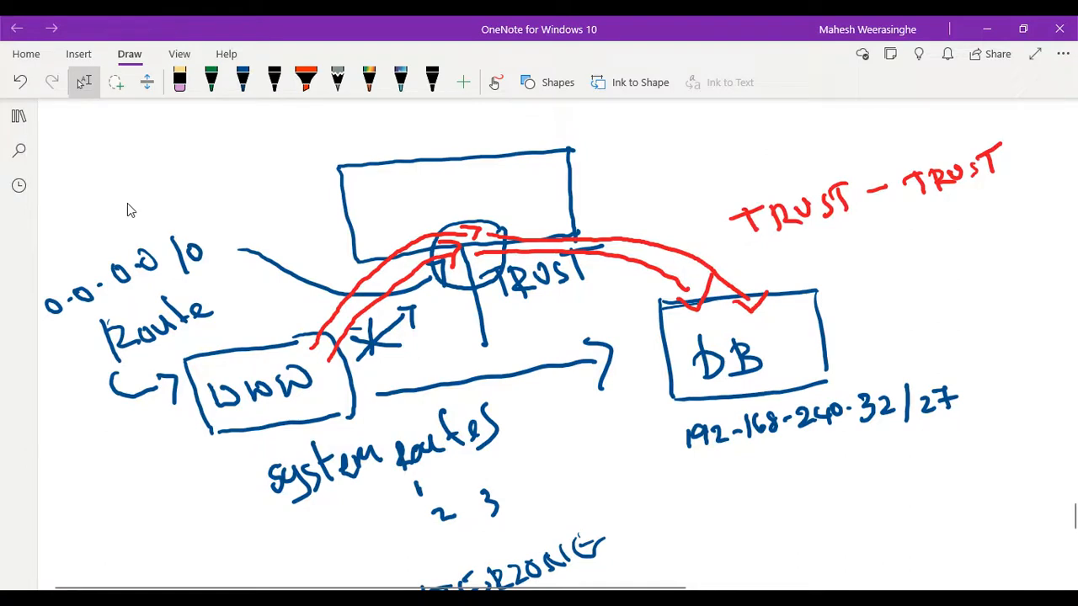
pyautogui.moveTo(250, 374)
pyautogui.mouseDown()
pyautogui.moveTo(323, 305)
pyautogui.moveTo(424, 251)
pyautogui.mouseUp()
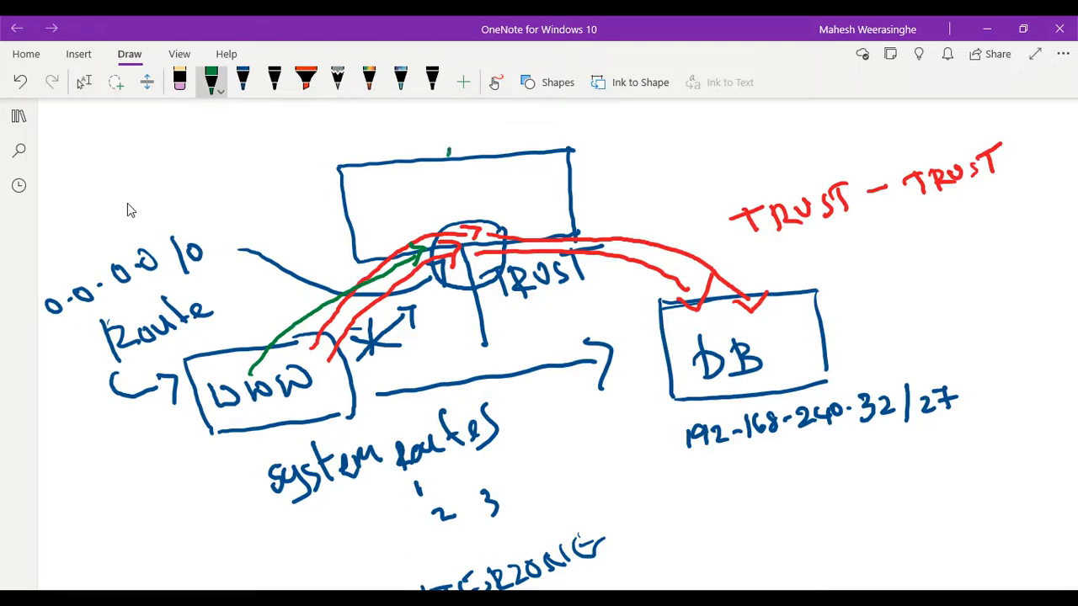
pyautogui.moveTo(449, 148); pyautogui.dragTo(444, 101)
pyautogui.moveTo(418, 232)
pyautogui.mouseDown()
pyautogui.moveTo(447, 201)
pyautogui.moveTo(444, 166)
pyautogui.mouseUp()
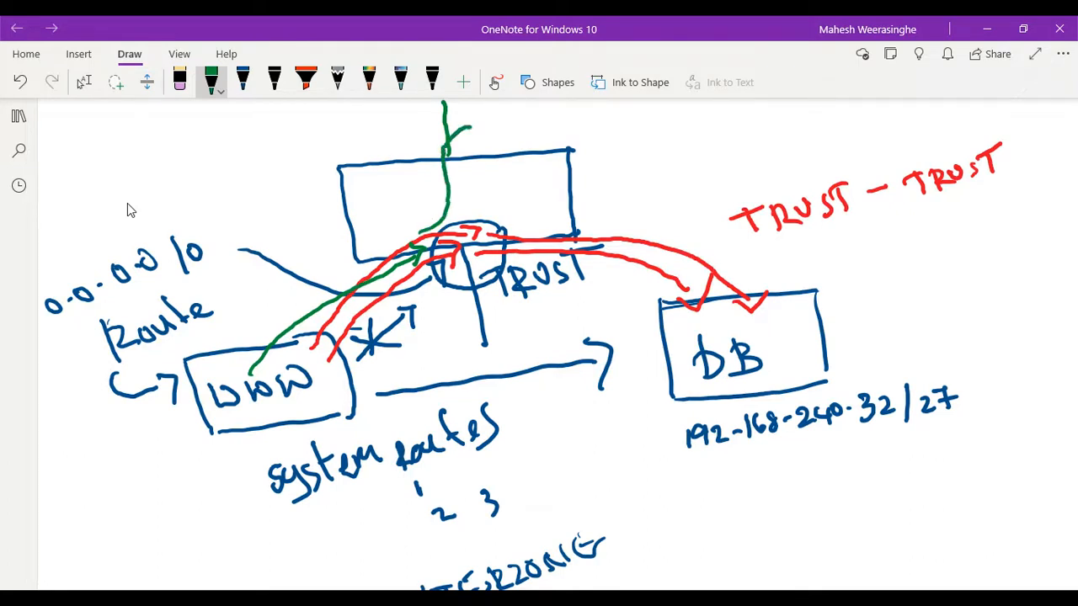
pyautogui.moveTo(461, 121); pyautogui.dragTo(482, 142)
# - Draw a green box above the firewall at the end of the outgoing path
pyautogui.scroll(3, 127, 203)
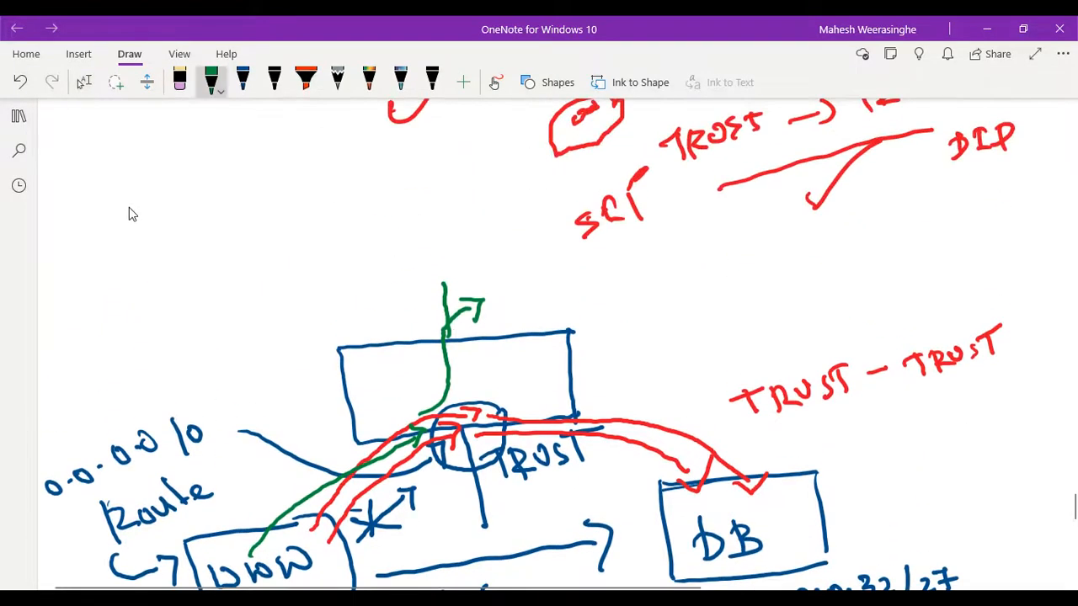
pyautogui.moveTo(371, 227)
pyautogui.mouseDown()
pyautogui.moveTo(477, 218)
pyautogui.moveTo(381, 290)
pyautogui.moveTo(515, 276)
pyautogui.mouseUp()
pyautogui.moveTo(476, 219)
pyautogui.mouseDown()
pyautogui.moveTo(511, 236)
pyautogui.moveTo(516, 276)
pyautogui.mouseUp()
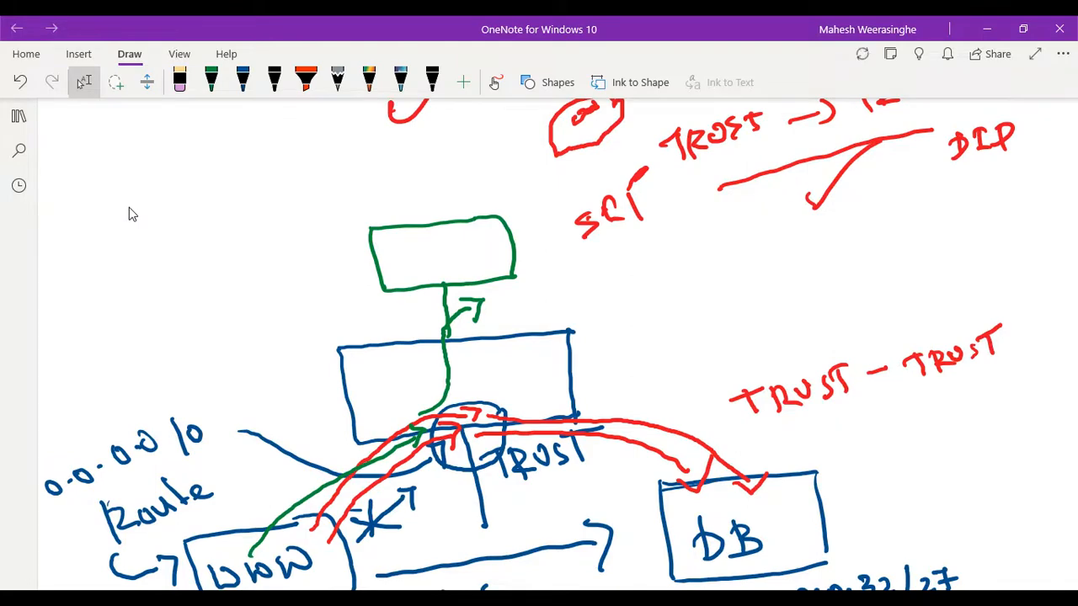
pyautogui.scroll(-2, 129, 214)
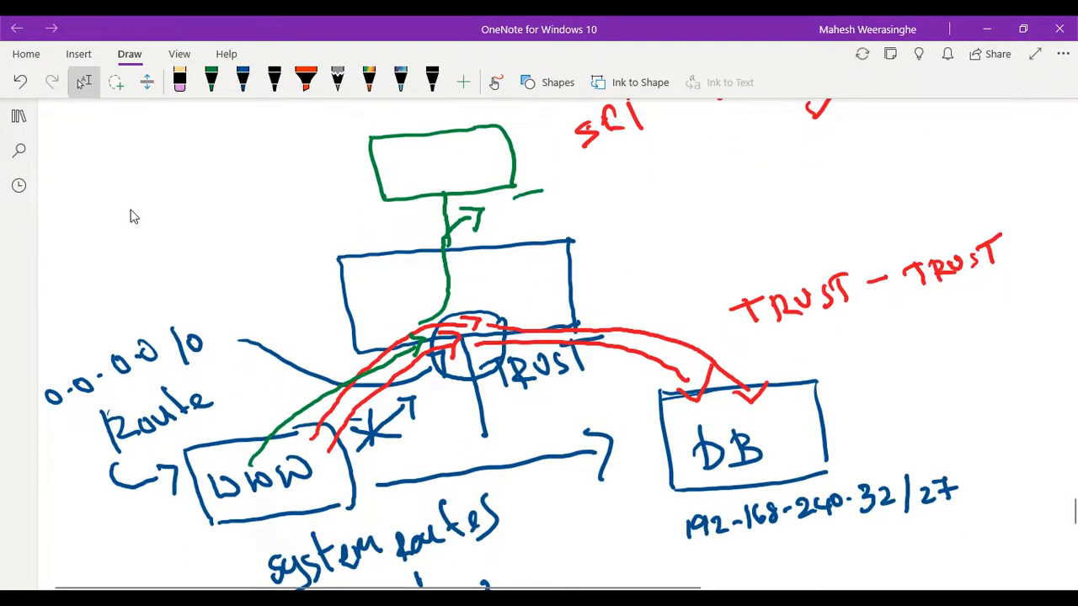
pyautogui.moveTo(543, 191)
pyautogui.mouseDown()
pyautogui.moveTo(582, 197)
pyautogui.moveTo(650, 240)
pyautogui.moveTo(663, 291)
pyautogui.moveTo(750, 360)
pyautogui.moveTo(750, 375)
pyautogui.moveTo(765, 352)
pyautogui.mouseUp()
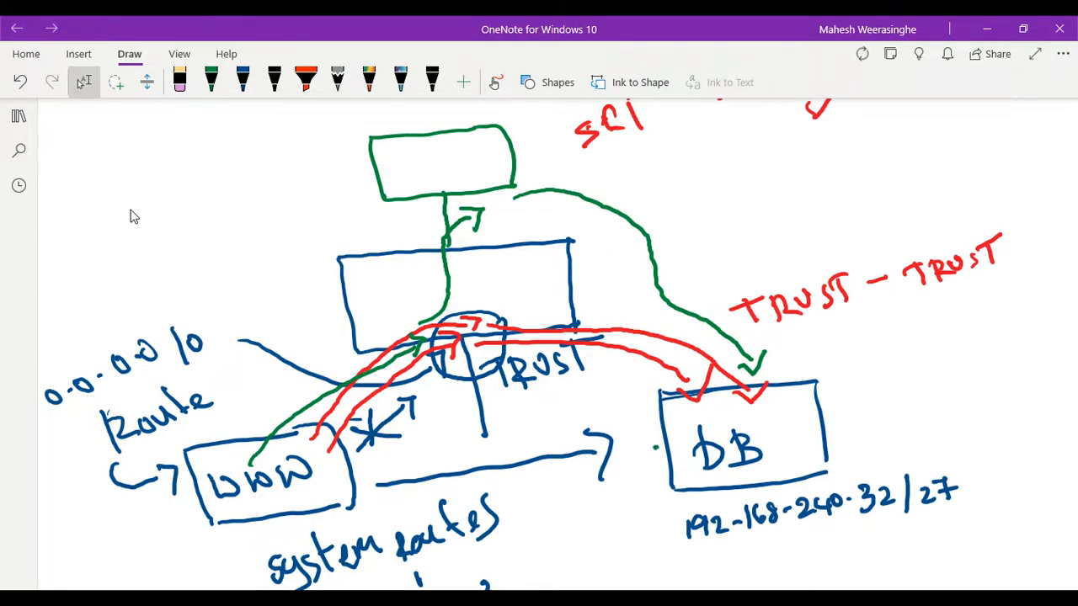
pyautogui.moveTo(656, 447)
pyautogui.mouseDown()
pyautogui.moveTo(596, 489)
pyautogui.moveTo(435, 497)
pyautogui.moveTo(401, 507)
pyautogui.moveTo(412, 517)
pyautogui.mouseUp()
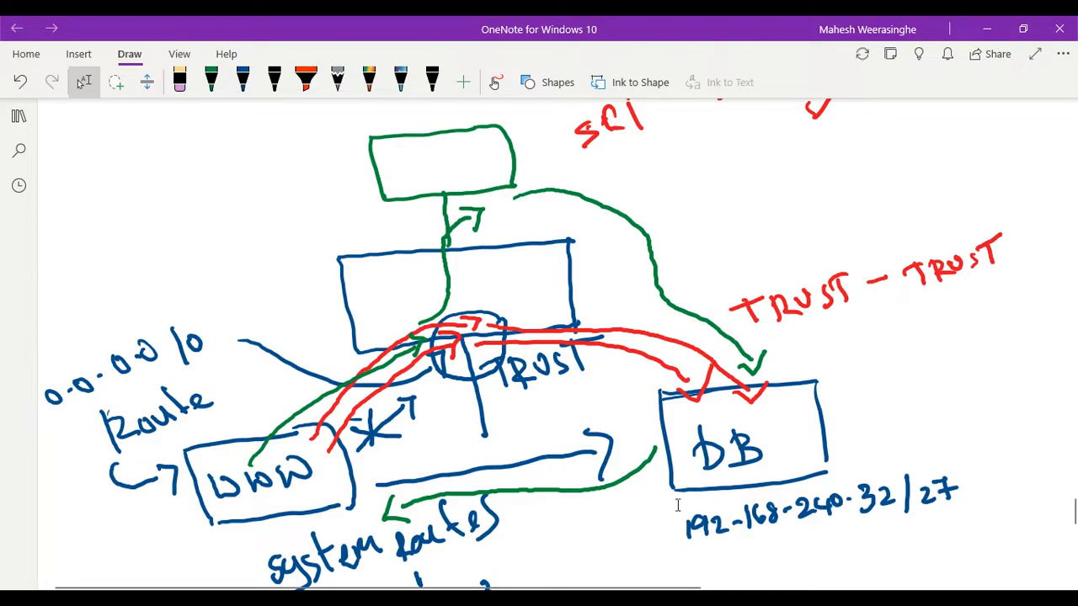
# - Switch back to the Palo Alto web interface and reopen the filtered traffic logs
pyautogui.moveTo(709, 599)
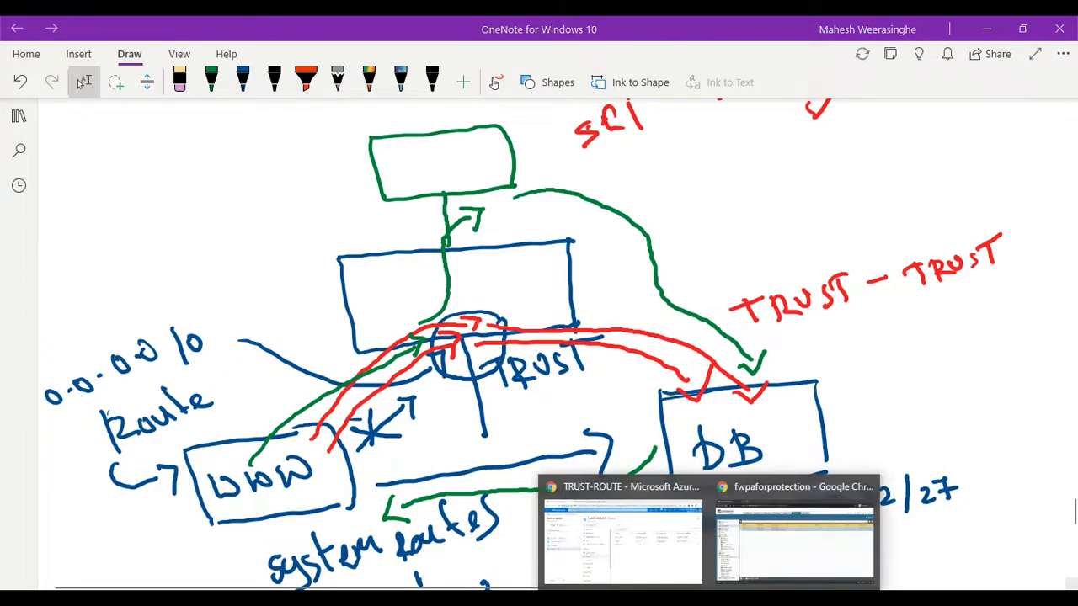
pyautogui.click(824, 530)
pyautogui.click(345, 109)
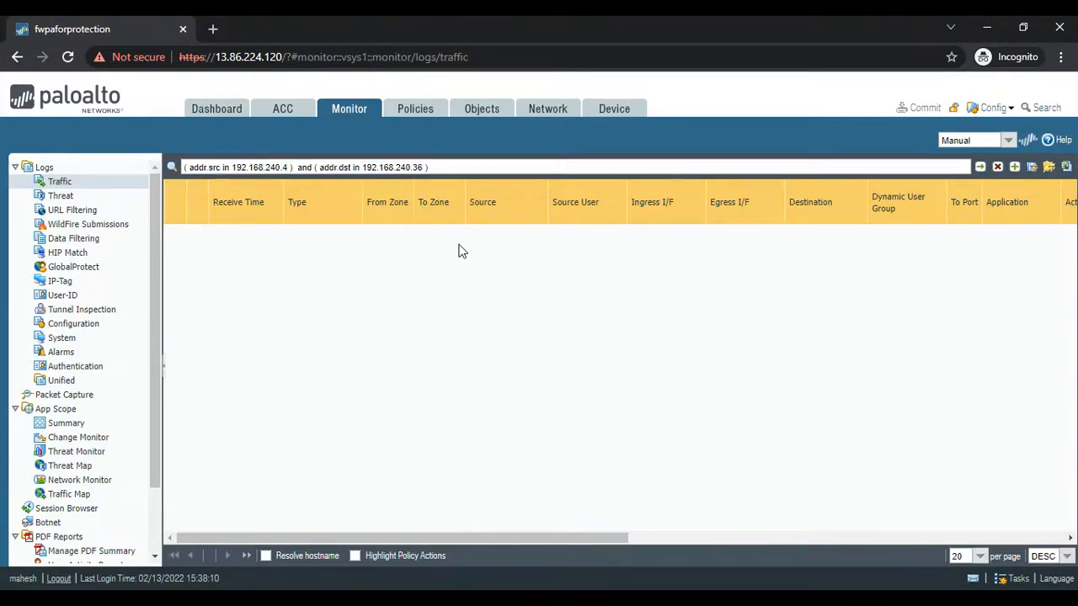
# - Examine the action, NAT and rule columns of the filtered traffic logs
pyautogui.moveTo(457, 535); pyautogui.dragTo(882, 551)
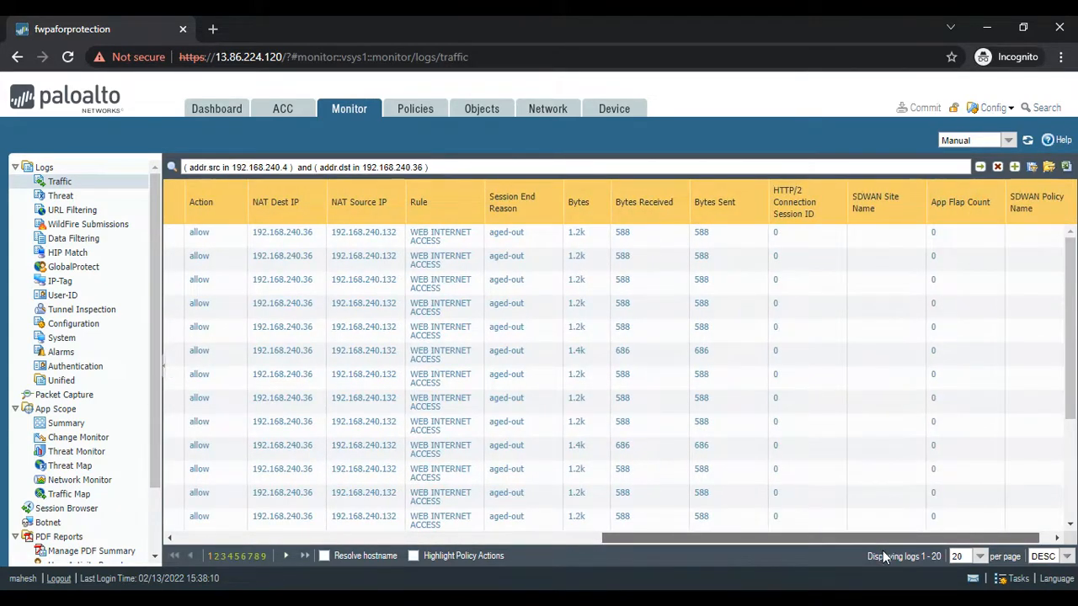
pyautogui.moveTo(882, 551); pyautogui.dragTo(880, 553)
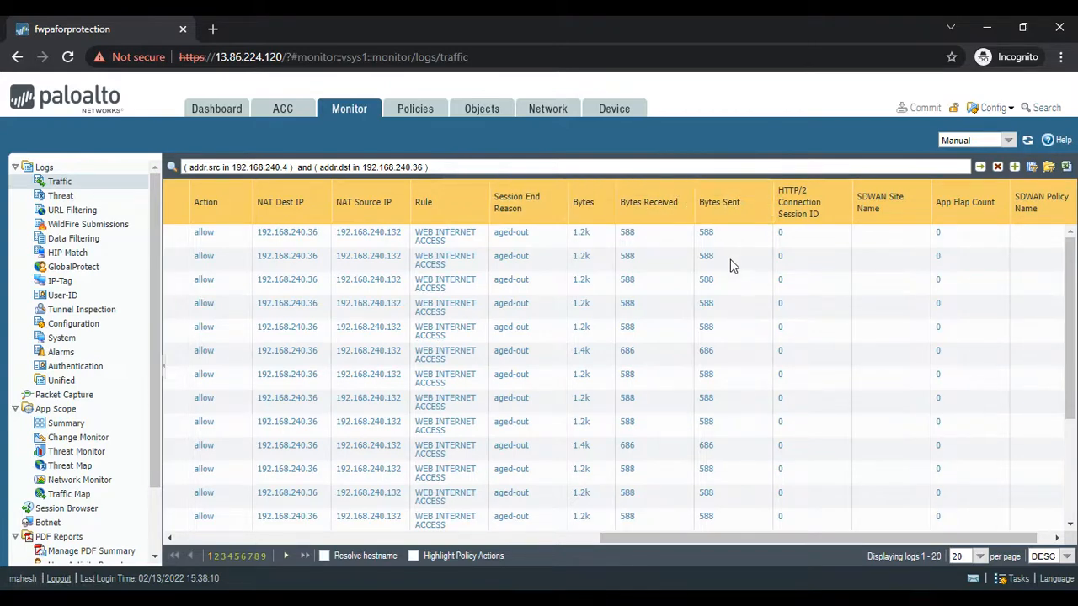
# - Switch to OneNote and draw a second green arrow from WWW to the firewall's trust side
pyautogui.hotkey('alt', 'Tab')
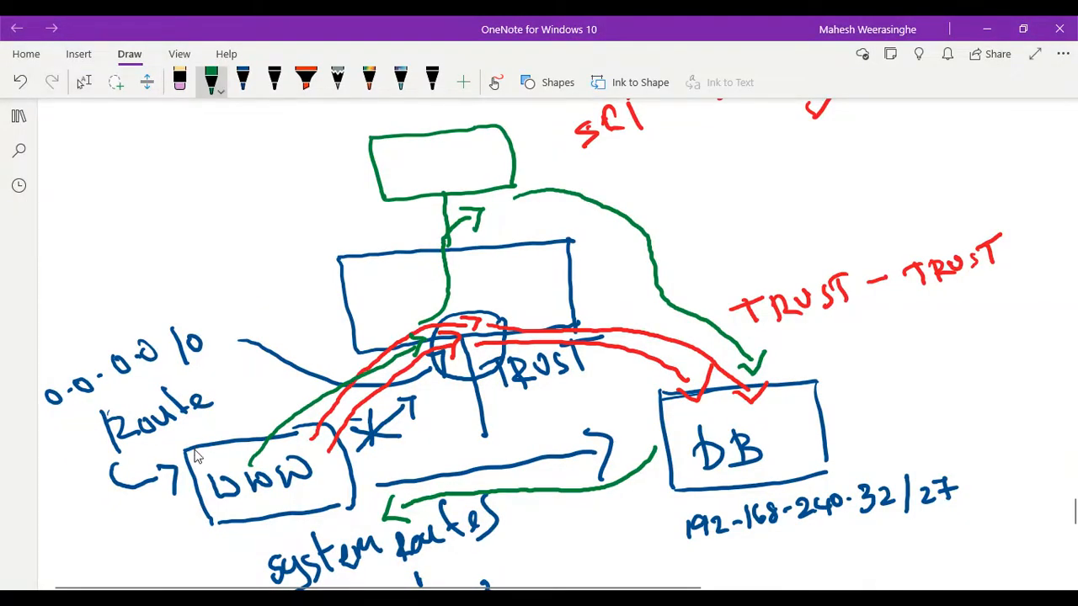
pyautogui.moveTo(257, 446); pyautogui.dragTo(418, 325)
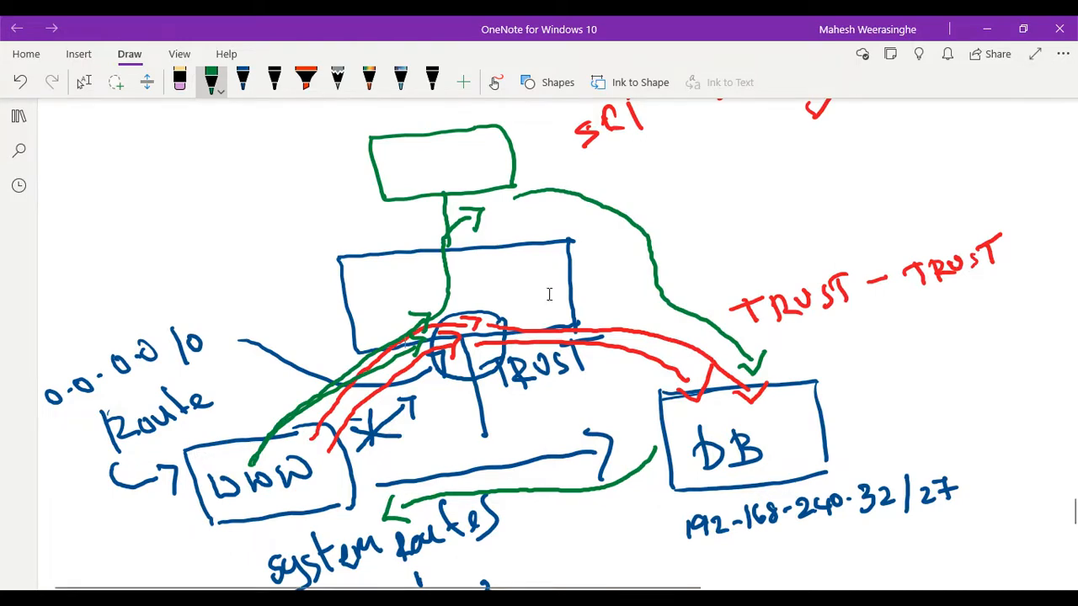
# - Return to the Palo Alto traffic logs and compare the NAT source IP with the firewall's Ethernet interface addresses
pyautogui.click(987, 29)
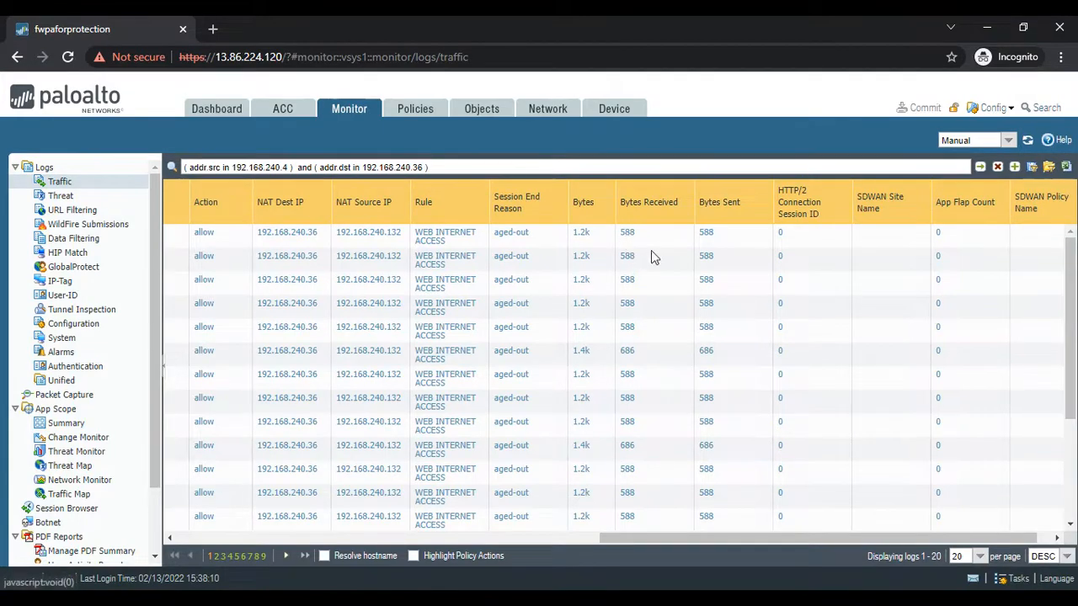
pyautogui.click(985, 29)
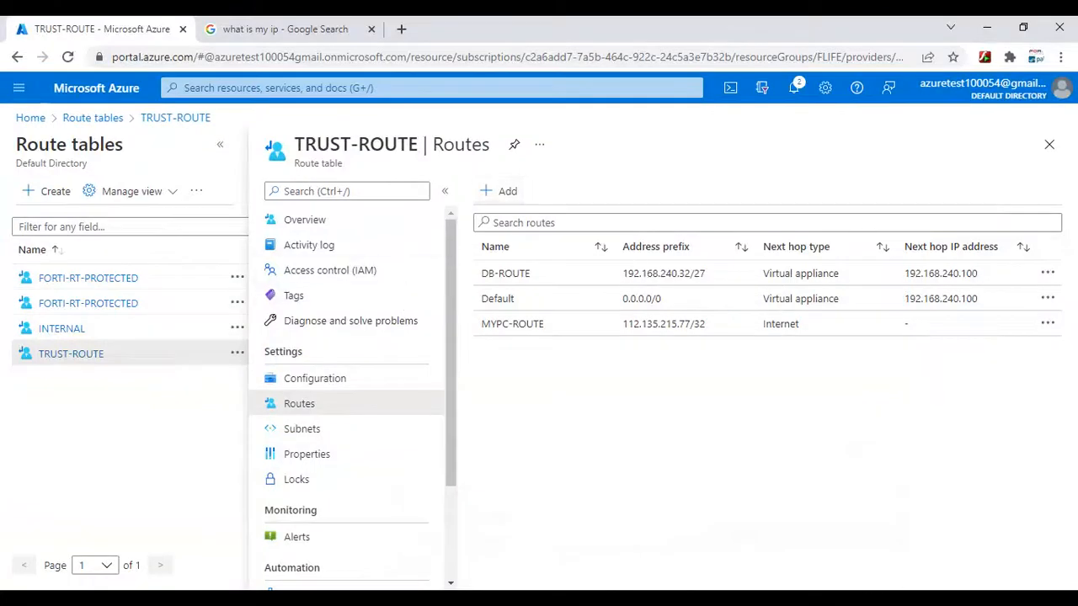
pyautogui.click(986, 28)
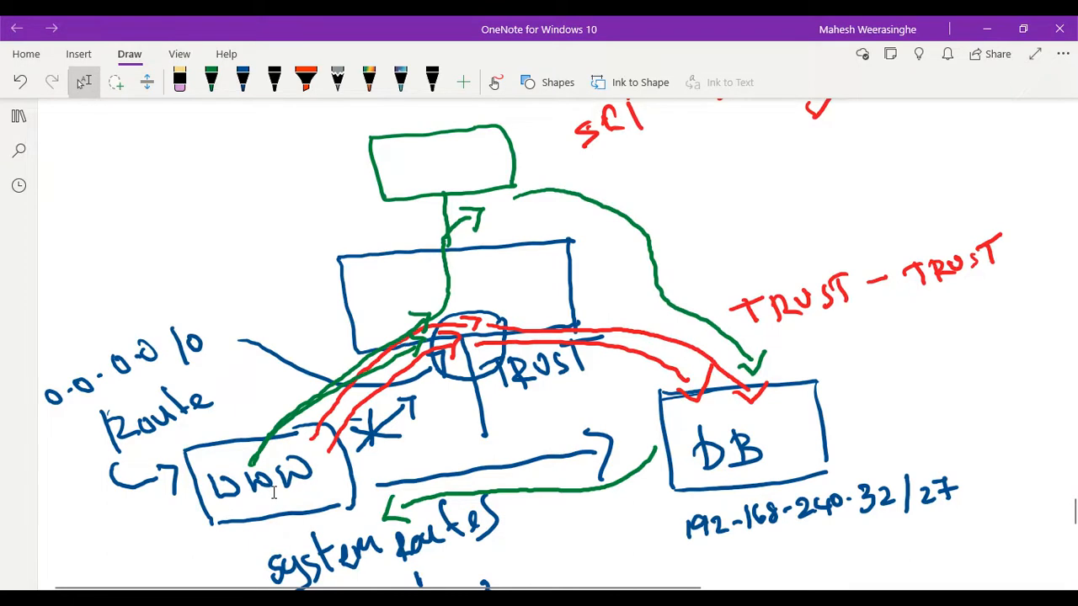
pyautogui.click(986, 31)
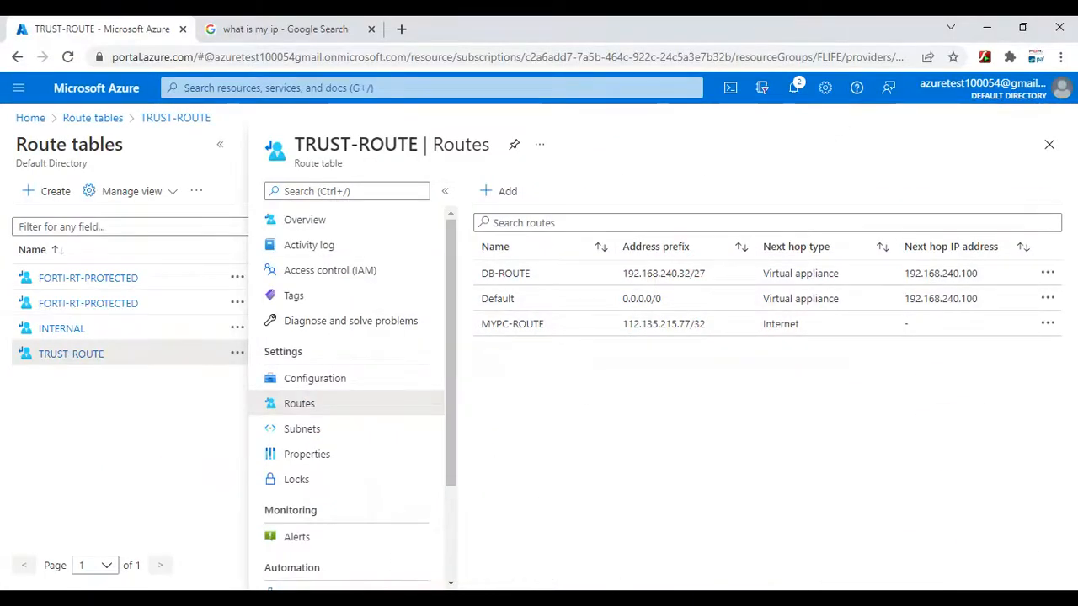
pyautogui.click(709, 598)
pyautogui.click(767, 549)
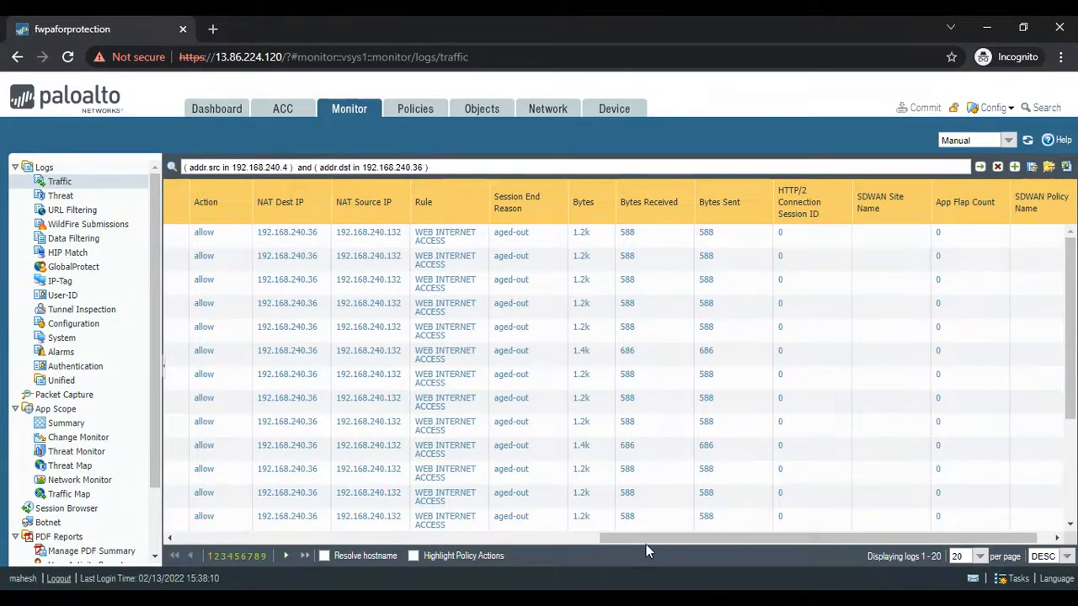
pyautogui.moveTo(646, 544); pyautogui.dragTo(245, 551)
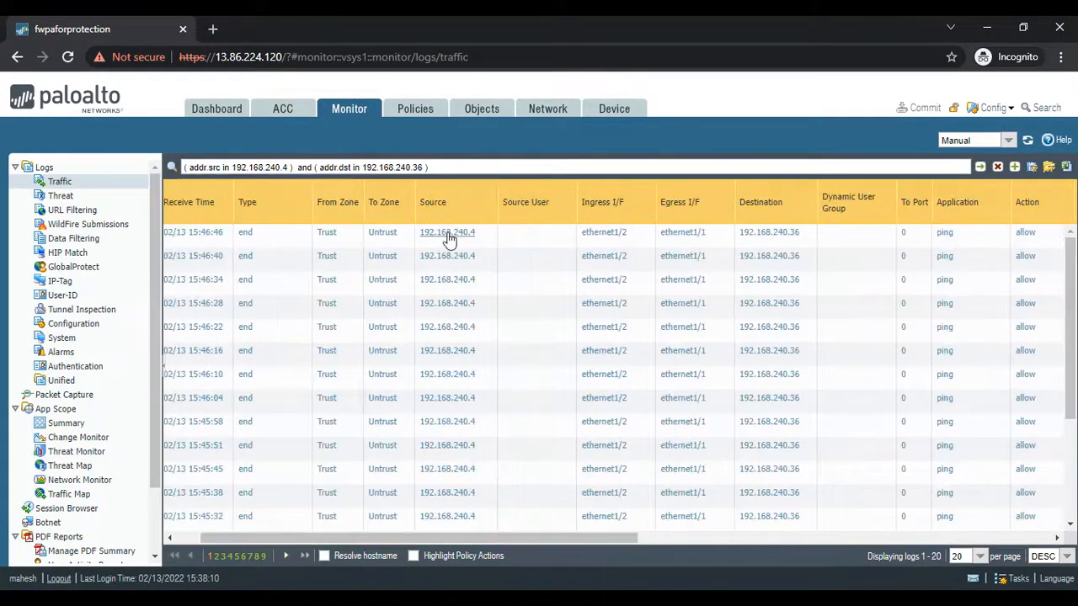
pyautogui.moveTo(491, 539); pyautogui.dragTo(596, 546)
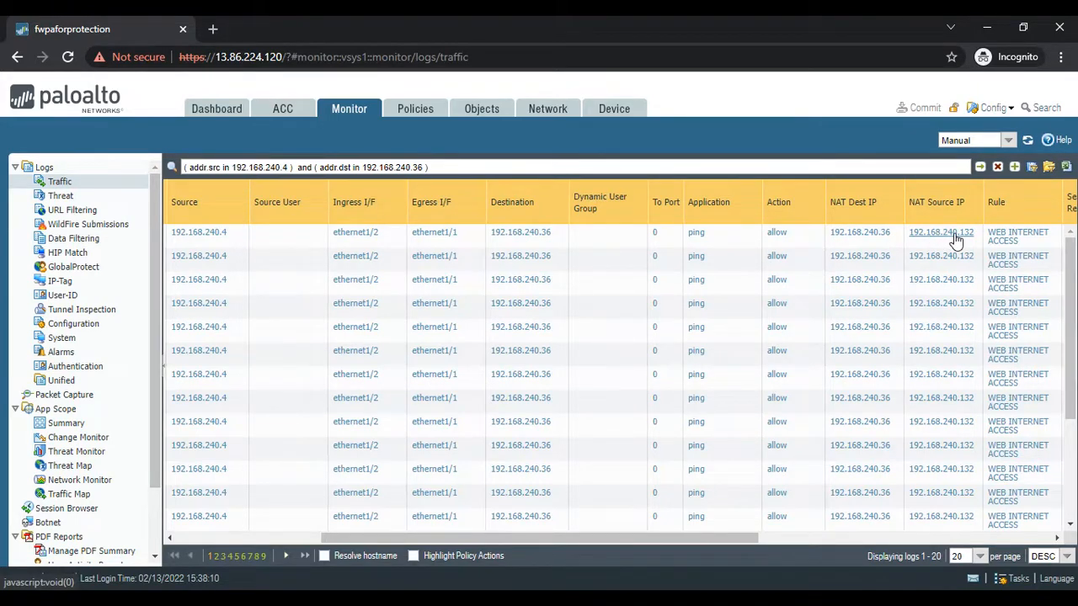
pyautogui.click(549, 112)
pyautogui.click(71, 169)
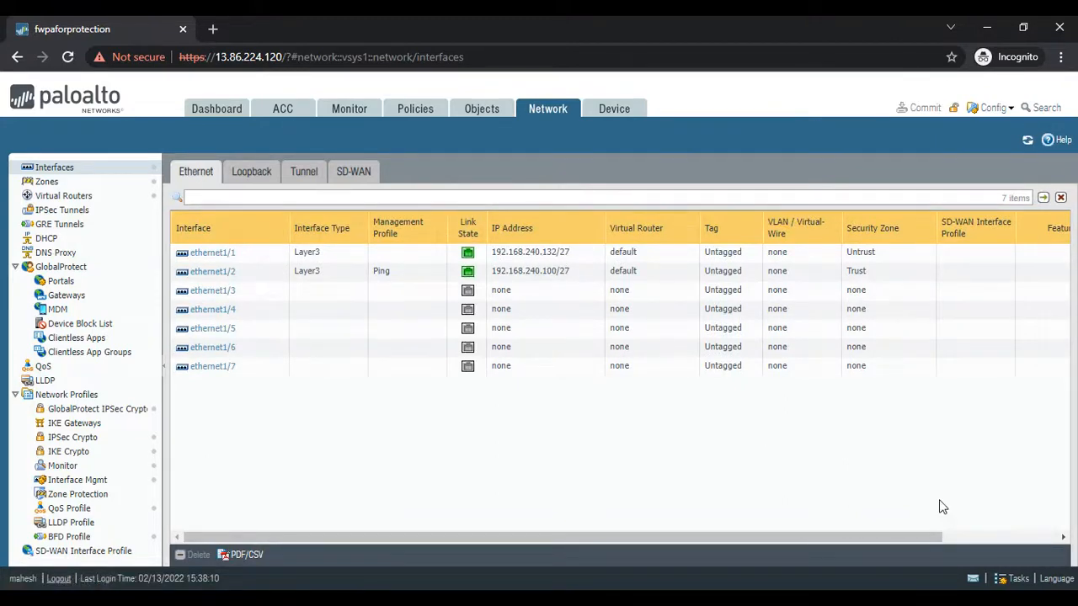
# - Switch to OneNote and recolor the dark green pen to black
pyautogui.click(539, 599)
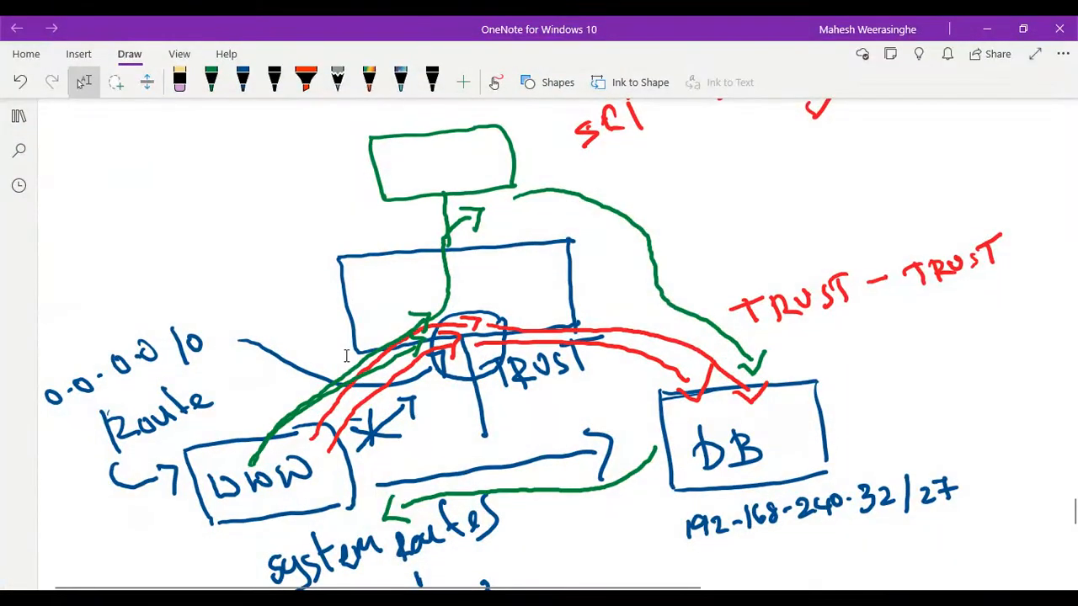
pyautogui.click(210, 80)
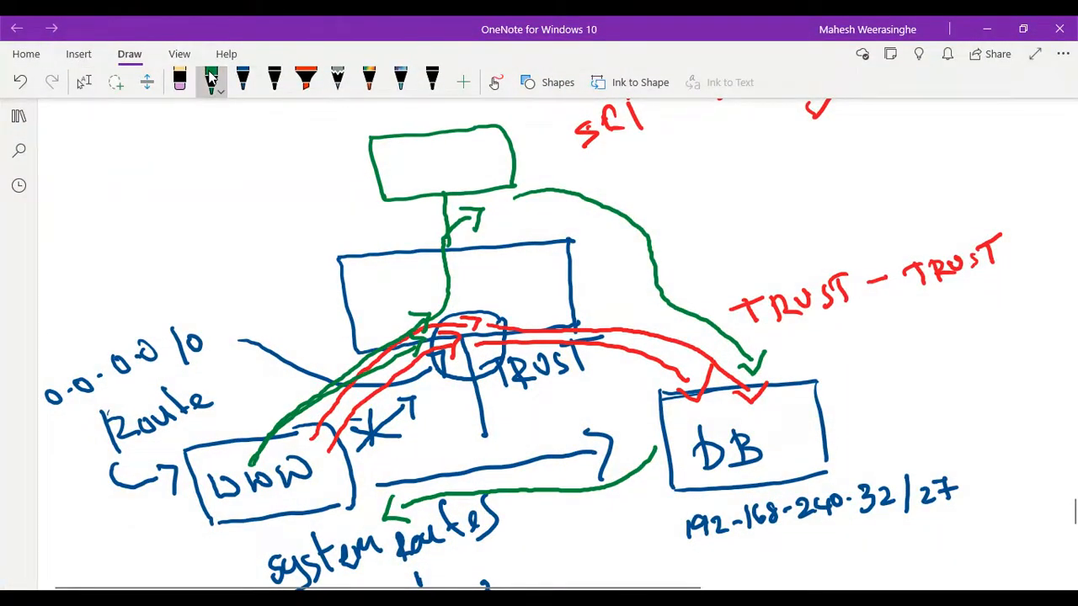
pyautogui.click(211, 80)
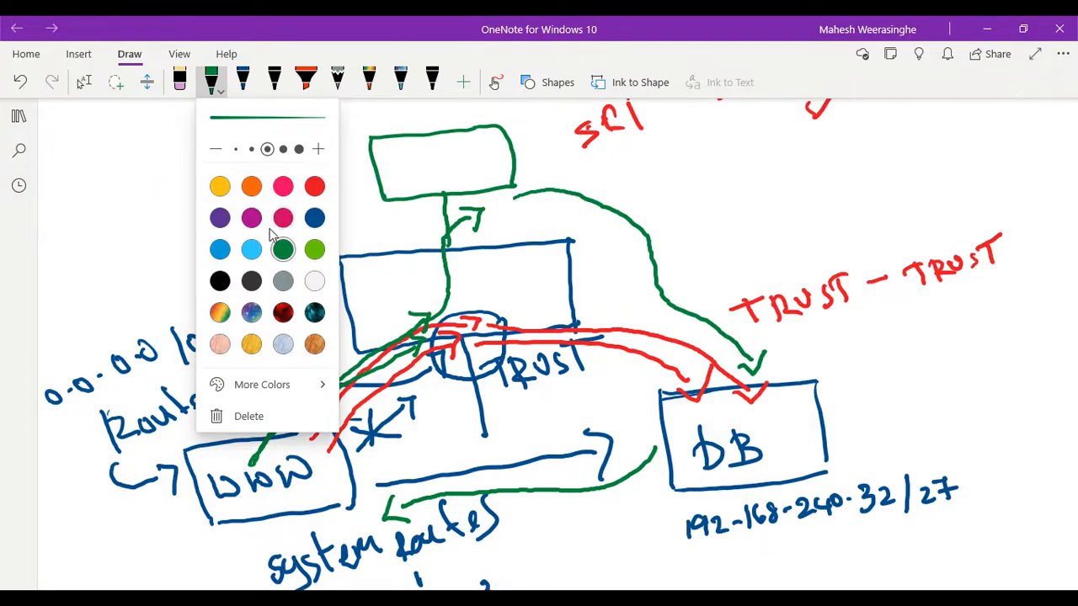
pyautogui.click(313, 251)
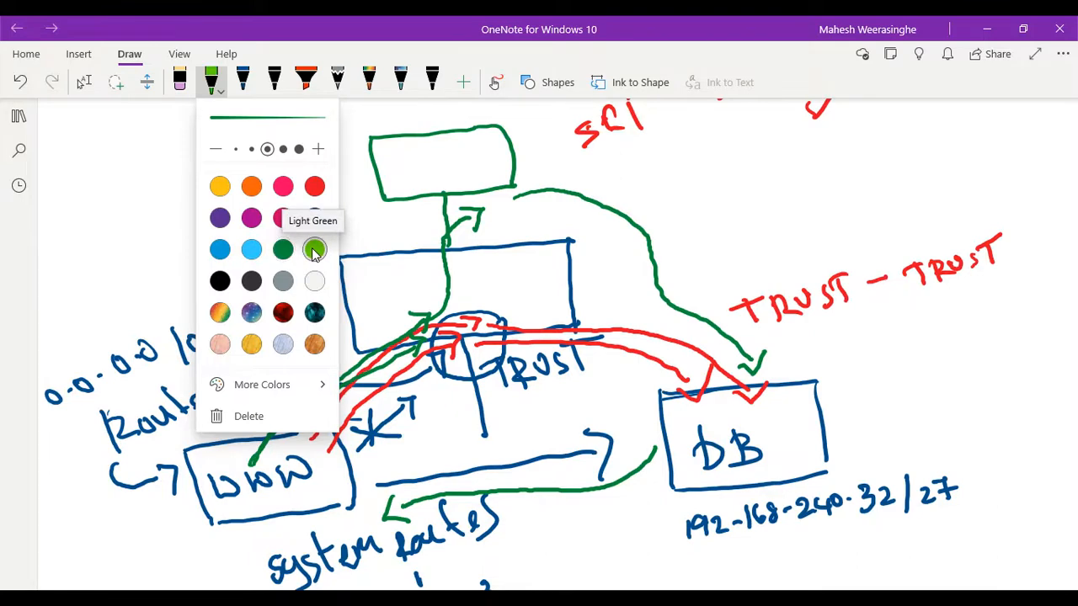
pyautogui.click(219, 281)
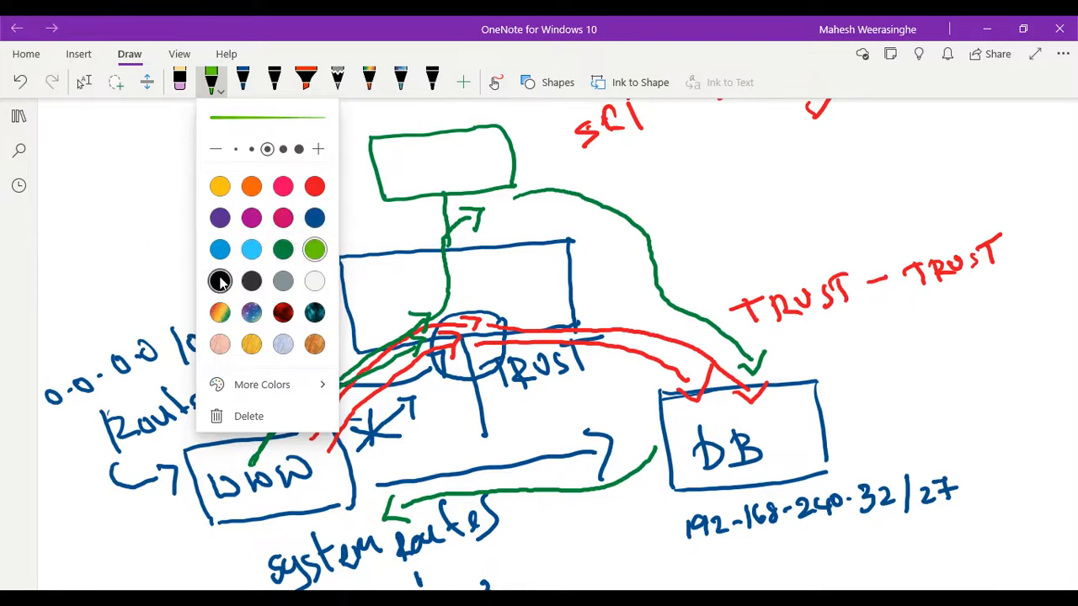
pyautogui.press('Escape')
pyautogui.press('Escape')
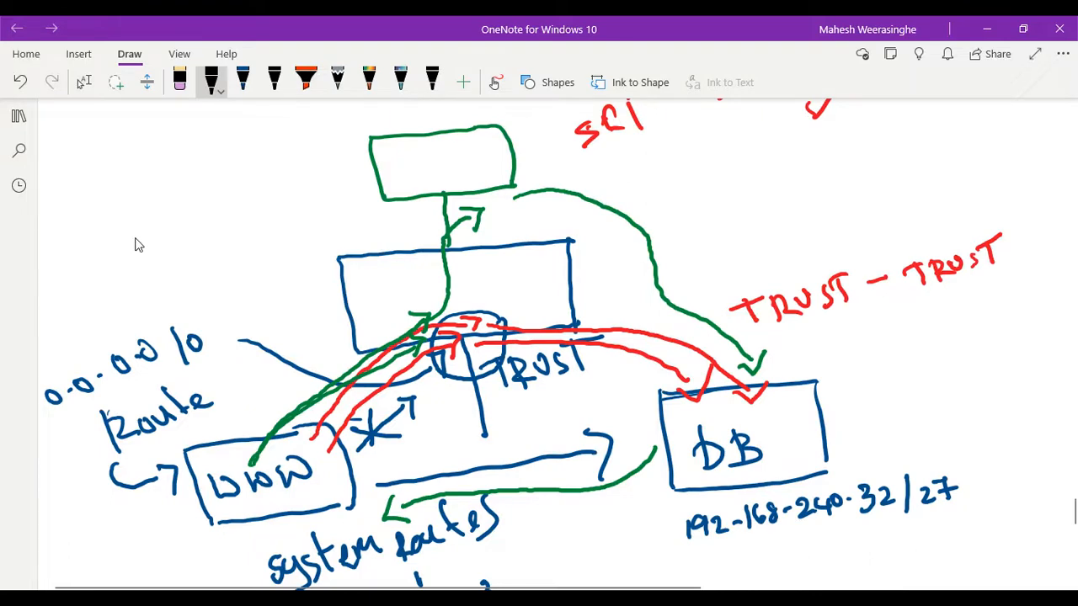
# - Draw a black arrow from WWW into the firewall and another from inside it up toward the green box
pyautogui.moveTo(236, 458)
pyautogui.mouseDown()
pyautogui.moveTo(238, 430)
pyautogui.moveTo(285, 365)
pyautogui.mouseUp()
pyautogui.moveTo(338, 340)
pyautogui.mouseDown()
pyautogui.moveTo(411, 317)
pyautogui.moveTo(405, 335)
pyautogui.mouseUp()
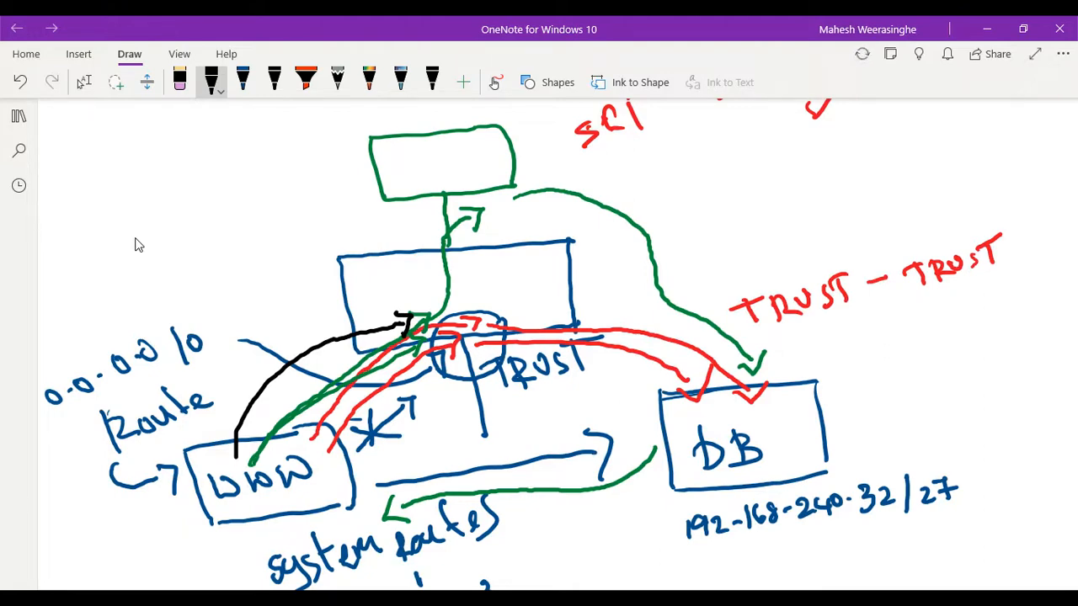
pyautogui.moveTo(405, 296)
pyautogui.mouseDown()
pyautogui.moveTo(419, 290)
pyautogui.moveTo(444, 210)
pyautogui.moveTo(452, 224)
pyautogui.mouseUp()
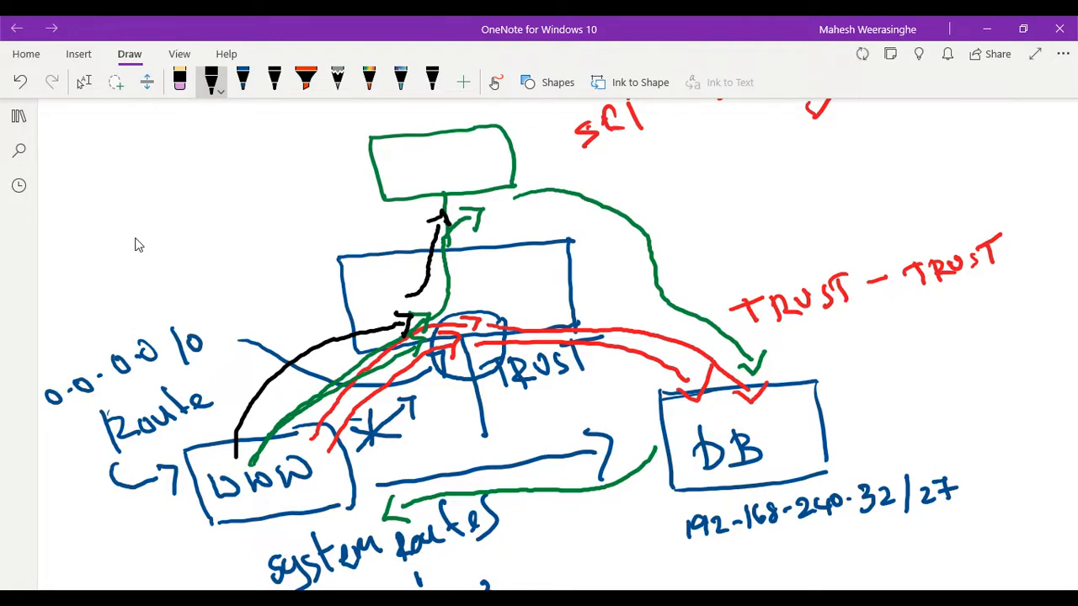
pyautogui.click(83, 82)
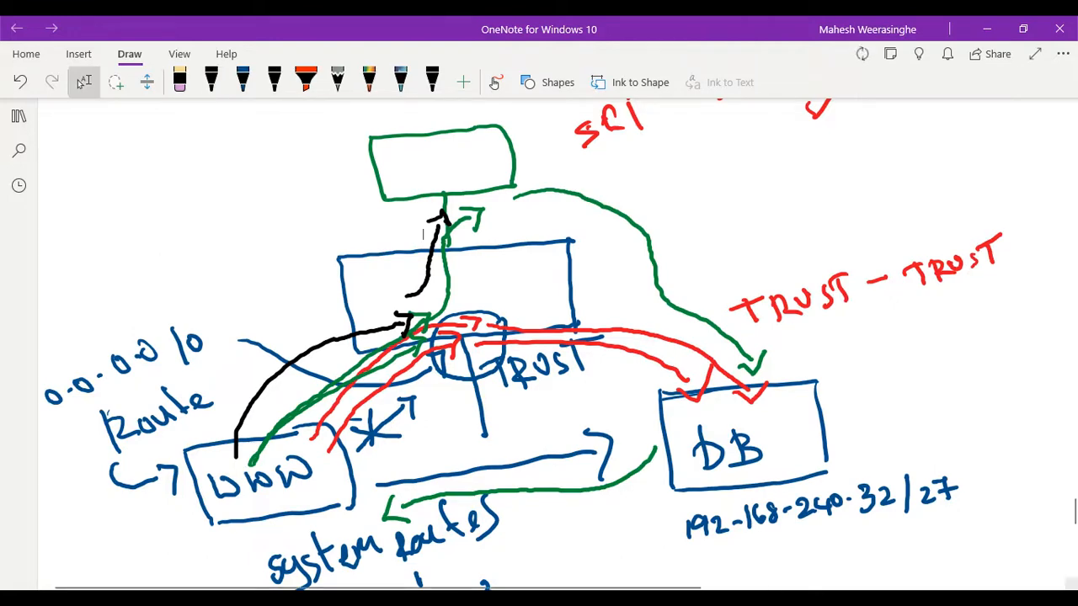
# - Switch to the Palo Alto web interface and review the WEB INTERNET ACCSS NAT rule's original and translated packet settings
pyautogui.click(794, 535)
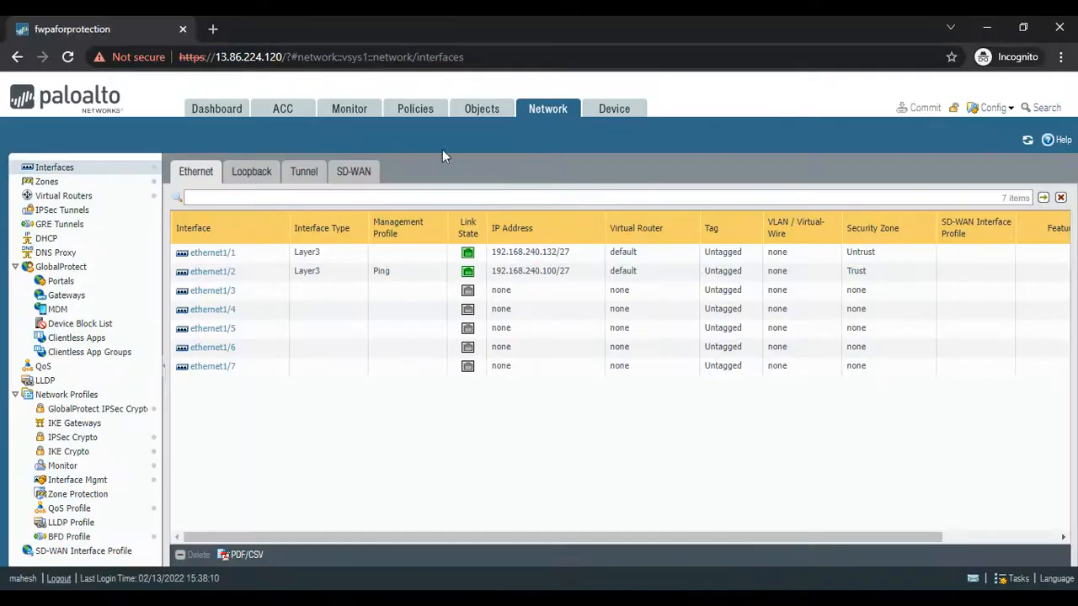
pyautogui.click(415, 118)
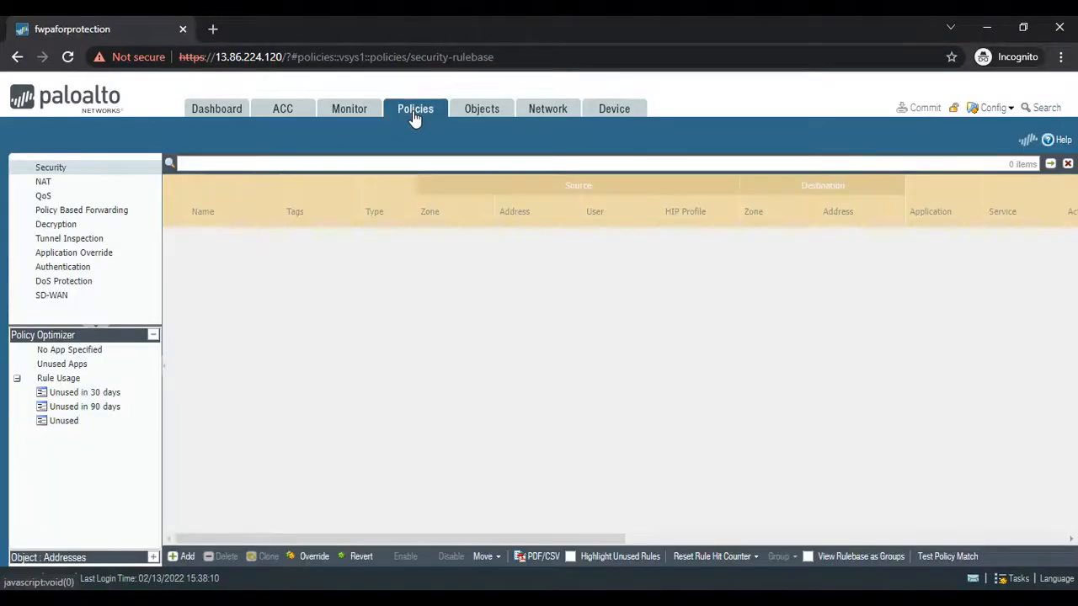
pyautogui.click(36, 182)
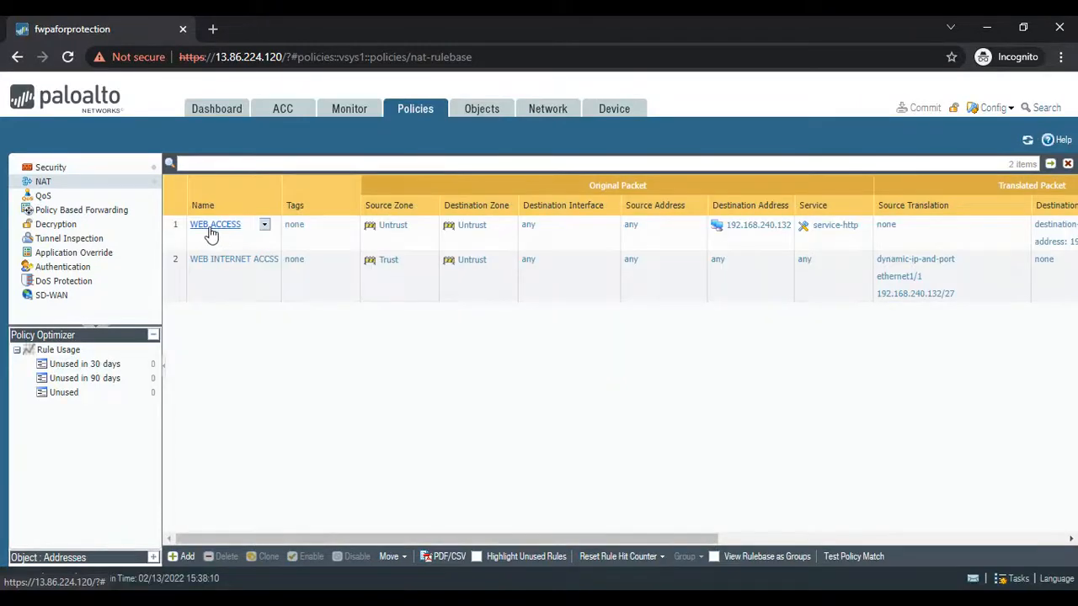
pyautogui.click(239, 261)
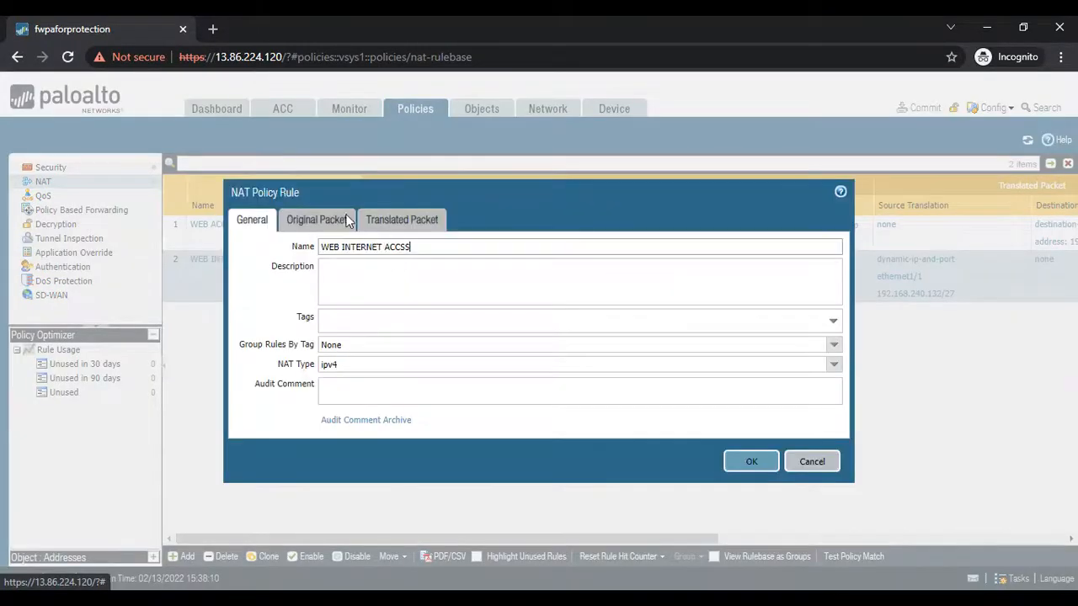
pyautogui.click(318, 218)
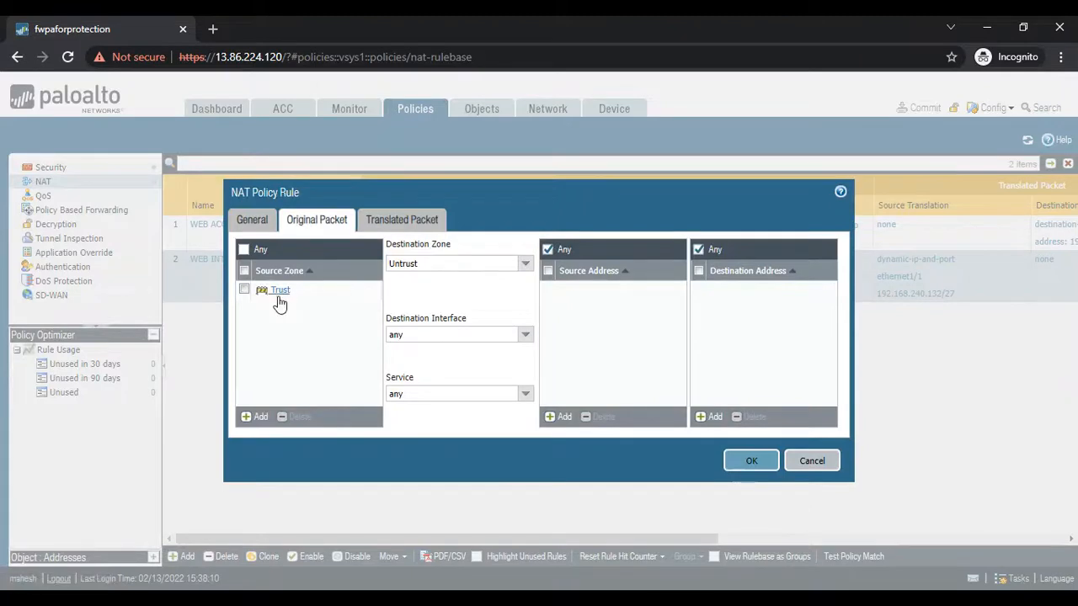
pyautogui.click(410, 220)
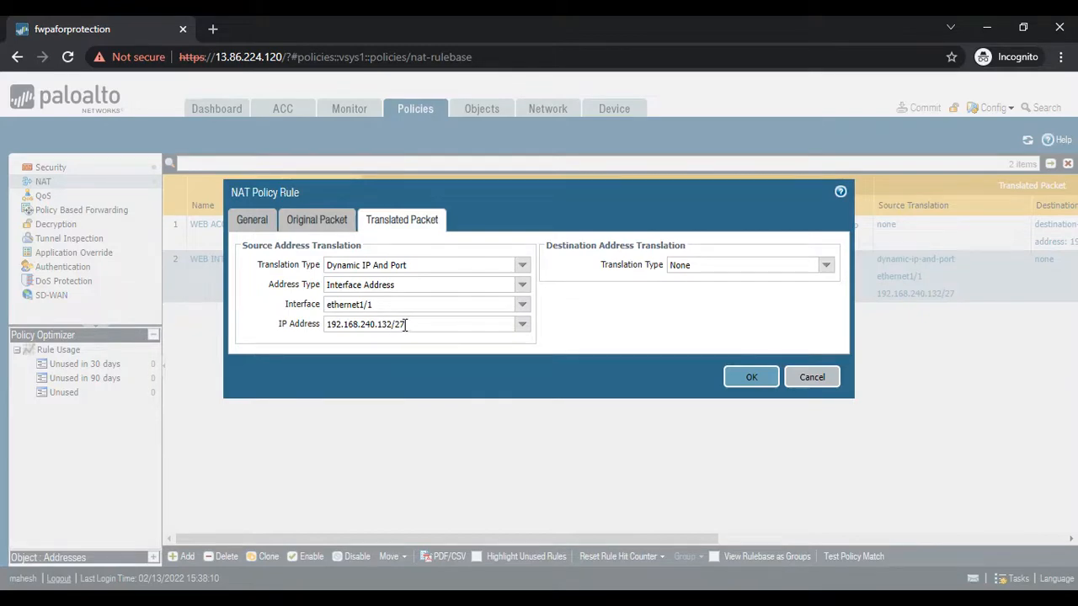
pyautogui.click(801, 383)
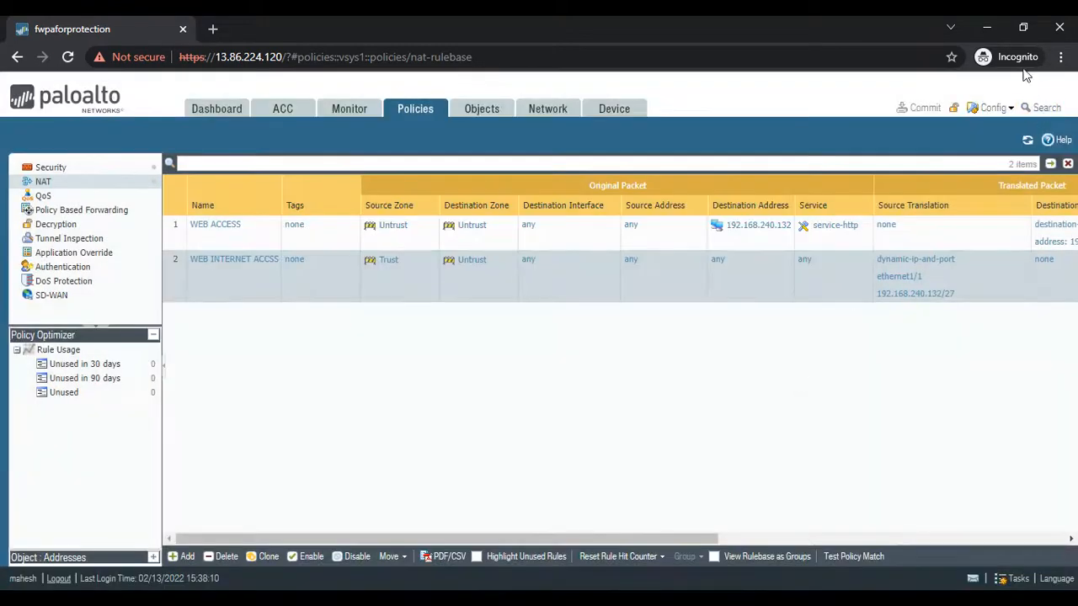
# - Back in OneNote, write "NAT" in black above the firewall and draw a black arrow from its exit to DB
pyautogui.click(987, 32)
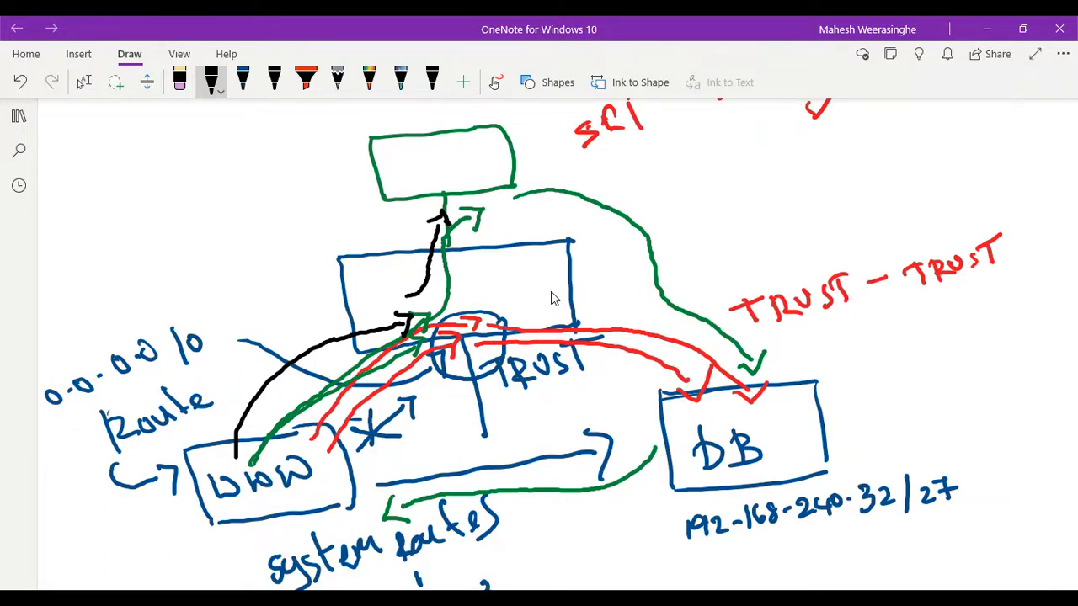
pyautogui.moveTo(345, 223)
pyautogui.mouseDown()
pyautogui.moveTo(356, 246)
pyautogui.moveTo(382, 237)
pyautogui.mouseUp()
pyautogui.moveTo(376, 221); pyautogui.dragTo(392, 242)
pyautogui.moveTo(392, 232)
pyautogui.mouseDown()
pyautogui.moveTo(406, 237)
pyautogui.moveTo(422, 199)
pyautogui.mouseUp()
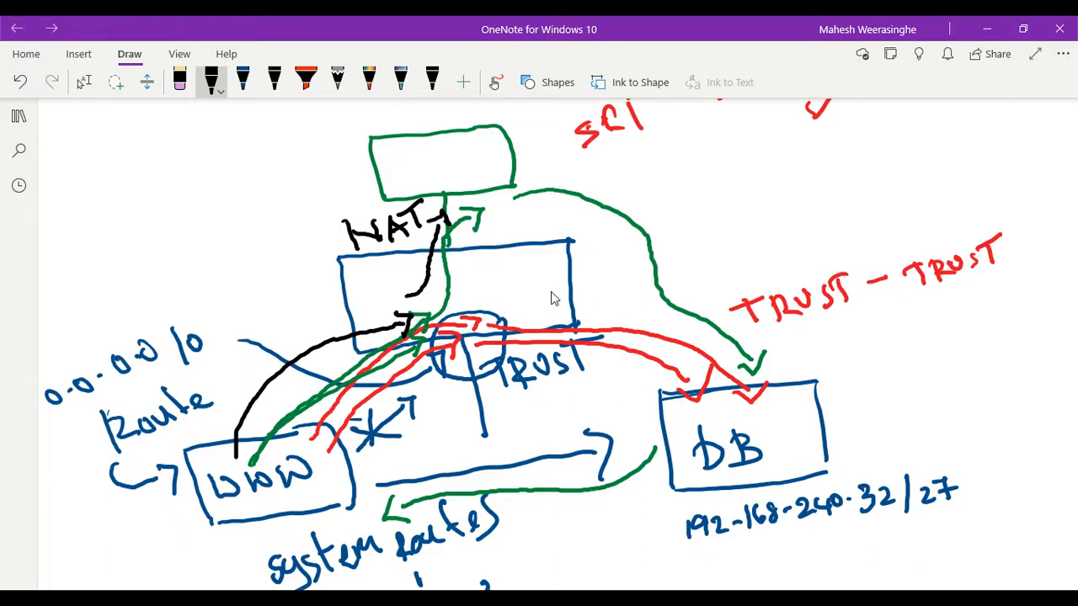
pyautogui.moveTo(498, 215)
pyautogui.mouseDown()
pyautogui.moveTo(563, 199)
pyautogui.moveTo(640, 226)
pyautogui.moveTo(752, 371)
pyautogui.moveTo(771, 349)
pyautogui.mouseUp()
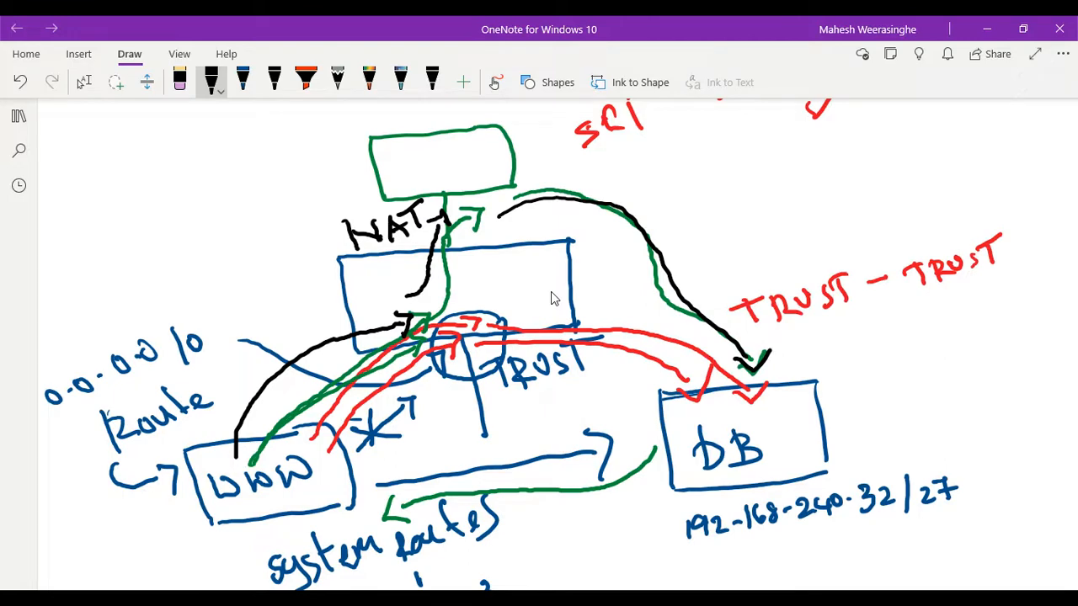
# - Write "SRC: FW UNTRUST IP" in black beside the DB box
pyautogui.moveTo(837, 338)
pyautogui.mouseDown()
pyautogui.moveTo(827, 364)
pyautogui.moveTo(847, 362)
pyautogui.mouseUp()
pyautogui.moveTo(847, 338)
pyautogui.mouseDown()
pyautogui.moveTo(869, 362)
pyautogui.moveTo(891, 358)
pyautogui.mouseUp()
pyautogui.click(880, 337)
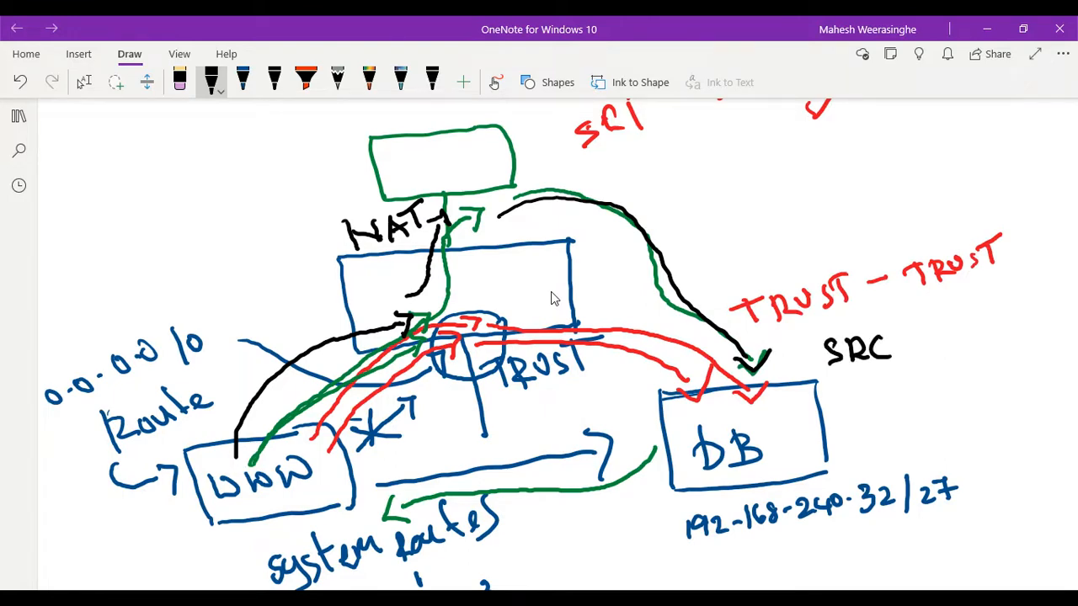
pyautogui.moveTo(930, 354)
pyautogui.mouseDown()
pyautogui.moveTo(943, 317)
pyautogui.moveTo(951, 337)
pyautogui.mouseUp()
pyautogui.moveTo(948, 320)
pyautogui.mouseDown()
pyautogui.moveTo(960, 335)
pyautogui.moveTo(977, 313)
pyautogui.mouseUp()
pyautogui.moveTo(924, 377)
pyautogui.mouseDown()
pyautogui.moveTo(945, 371)
pyautogui.moveTo(945, 380)
pyautogui.mouseUp()
pyautogui.moveTo(948, 375)
pyautogui.mouseDown()
pyautogui.moveTo(951, 361)
pyautogui.moveTo(993, 343)
pyautogui.moveTo(1000, 359)
pyautogui.mouseUp()
pyautogui.moveTo(999, 338)
pyautogui.mouseDown()
pyautogui.moveTo(1010, 350)
pyautogui.moveTo(1036, 325)
pyautogui.mouseUp()
pyautogui.moveTo(1026, 323); pyautogui.dragTo(1042, 318)
pyautogui.moveTo(957, 385)
pyautogui.mouseDown()
pyautogui.moveTo(955, 399)
pyautogui.moveTo(965, 384)
pyautogui.mouseUp()
pyautogui.moveTo(951, 409)
pyautogui.mouseDown()
pyautogui.moveTo(981, 404)
pyautogui.moveTo(979, 390)
pyautogui.mouseUp()
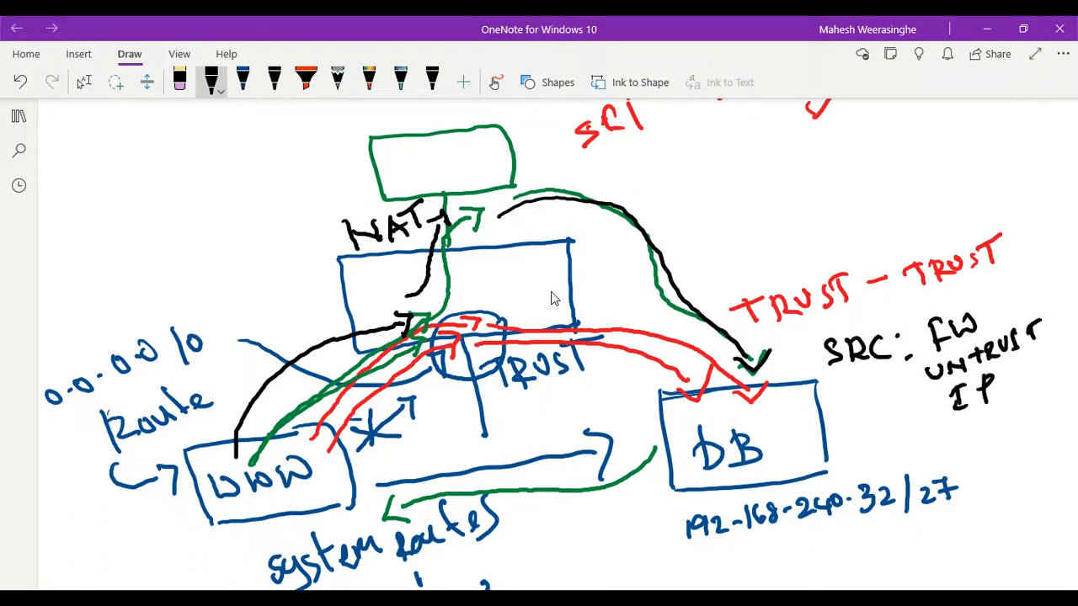
# - Draw a black return arrow from the DB side back to the firewall exit below the green box
pyautogui.moveTo(796, 367)
pyautogui.mouseDown()
pyautogui.moveTo(763, 268)
pyautogui.moveTo(709, 243)
pyautogui.mouseUp()
pyautogui.scroll(-2, 551, 298)
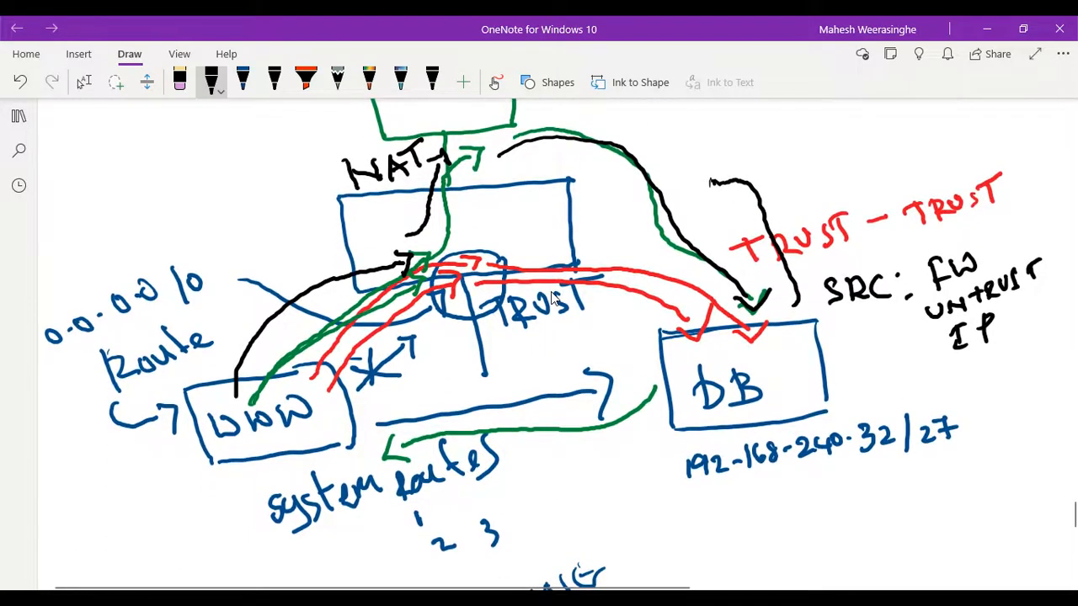
pyautogui.scroll(5, 552, 298)
pyautogui.moveTo(720, 450)
pyautogui.mouseDown()
pyautogui.moveTo(655, 410)
pyautogui.moveTo(561, 375)
pyautogui.moveTo(510, 396)
pyautogui.moveTo(496, 415)
pyautogui.moveTo(492, 400)
pyautogui.mouseUp()
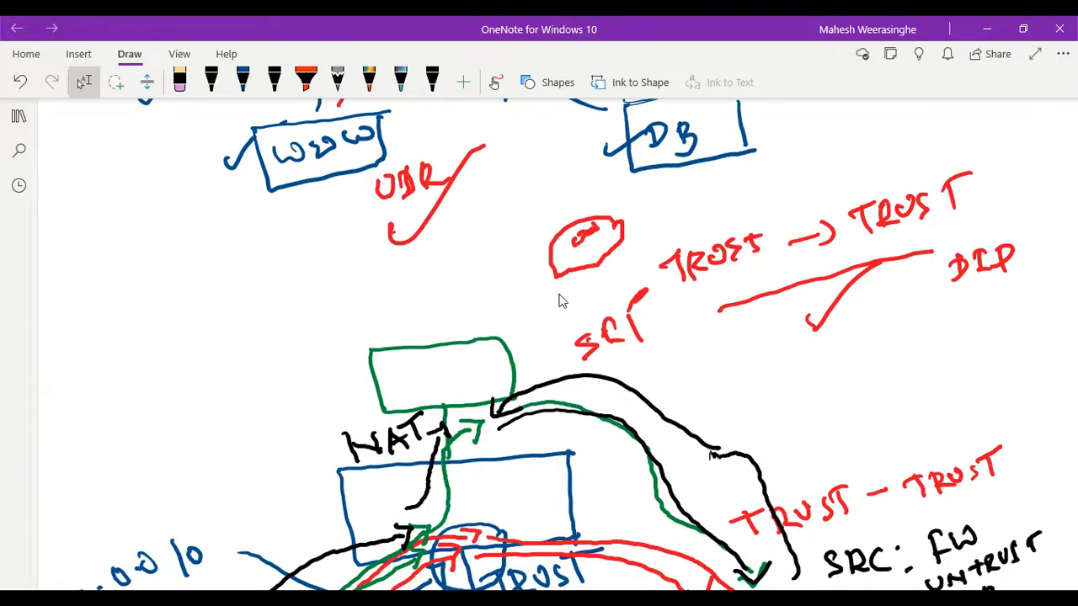
# - Switch to the Palo Alto web interface and review the IPv4 static routes of the default virtual router in the enlarged dialog
pyautogui.scroll(-3, 570, 305)
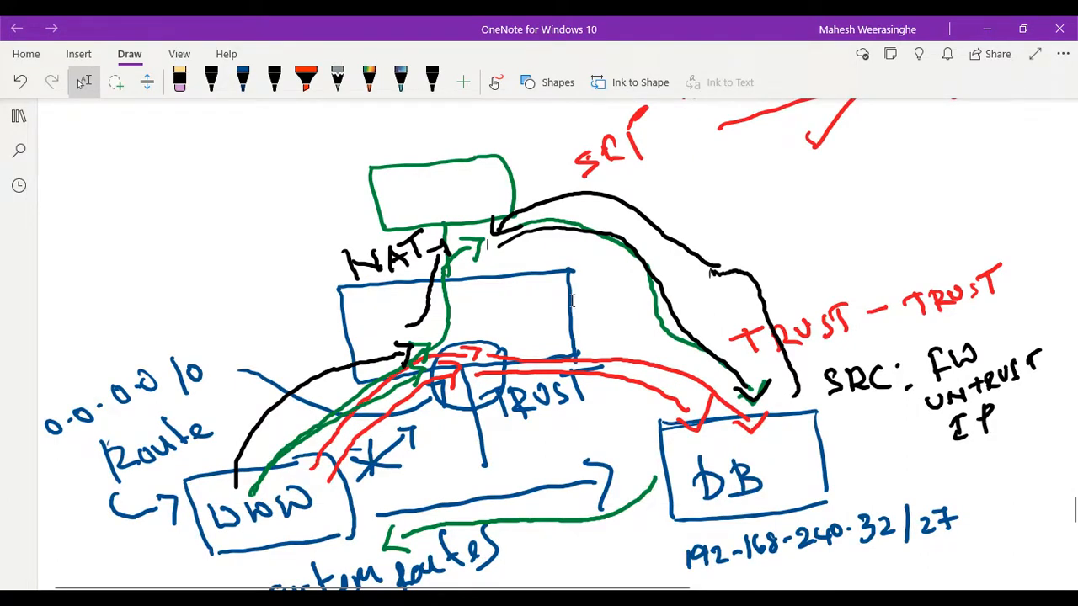
pyautogui.moveTo(711, 599)
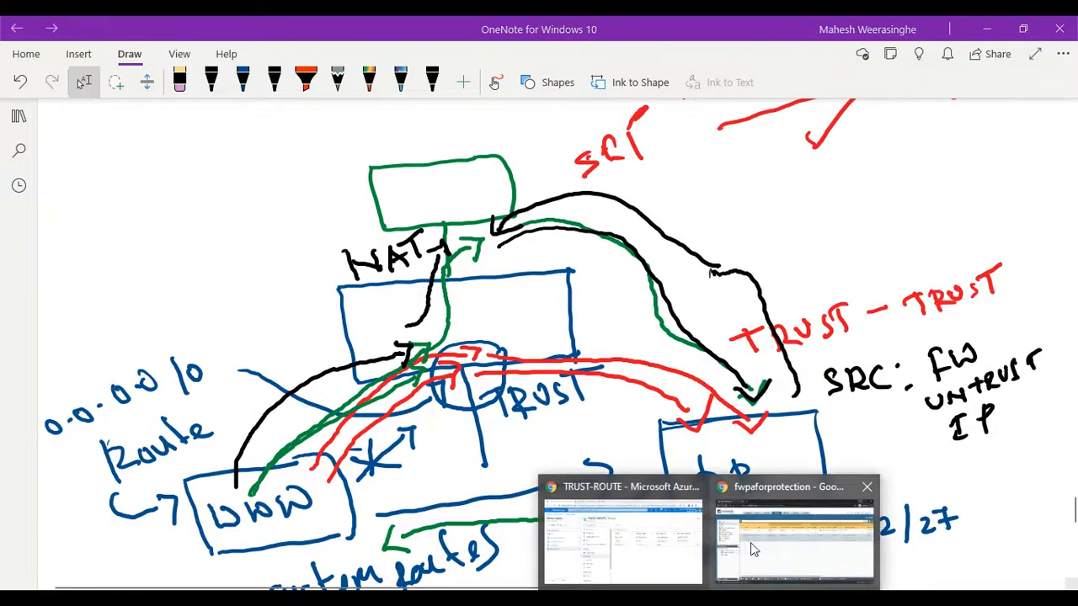
pyautogui.click(787, 533)
pyautogui.click(532, 116)
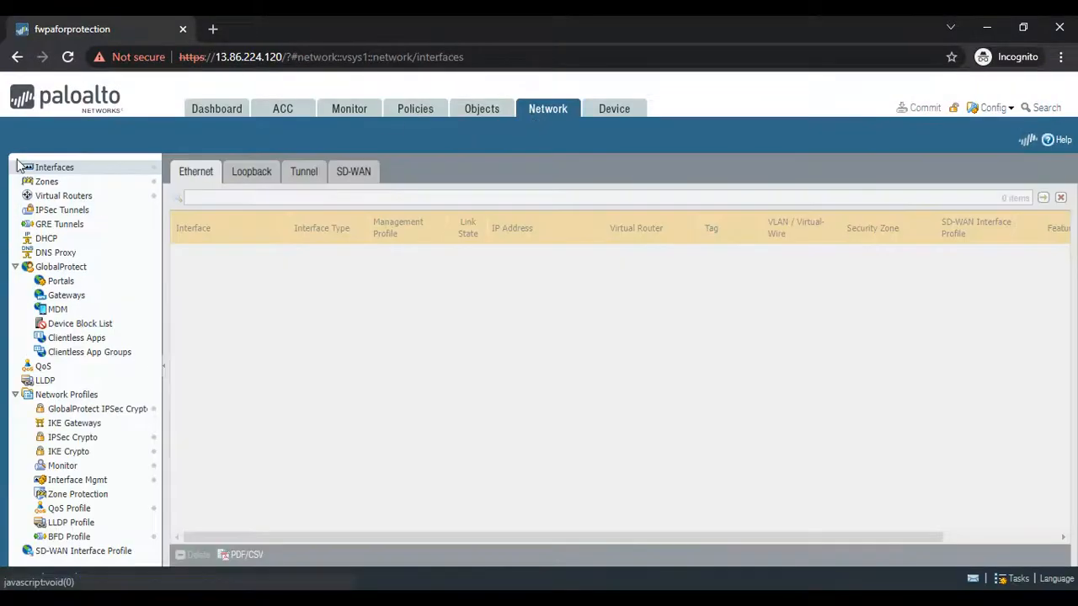
pyautogui.click(55, 197)
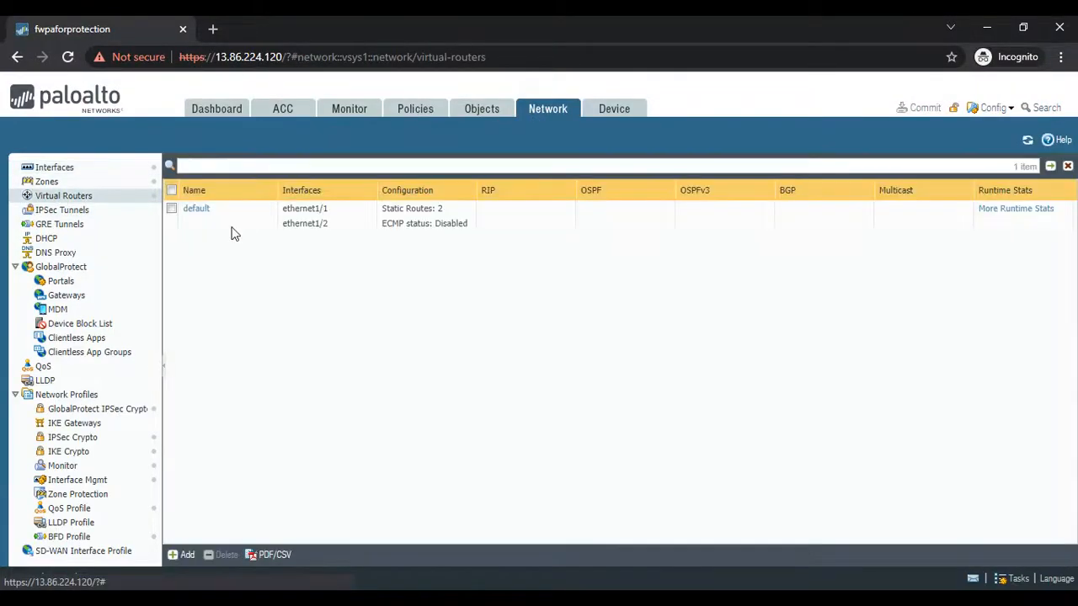
pyautogui.click(197, 210)
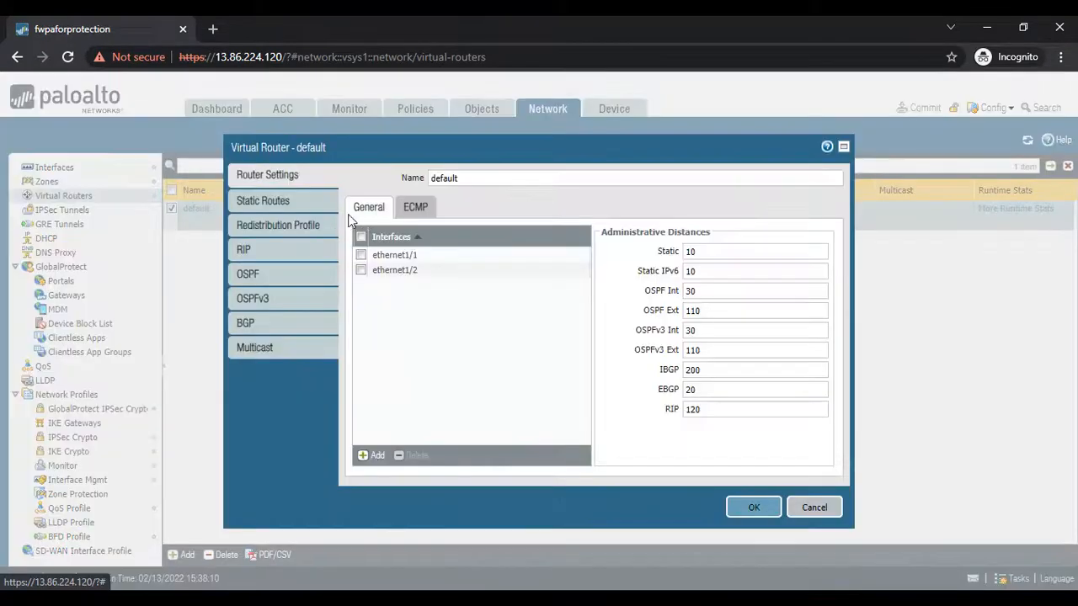
pyautogui.click(268, 200)
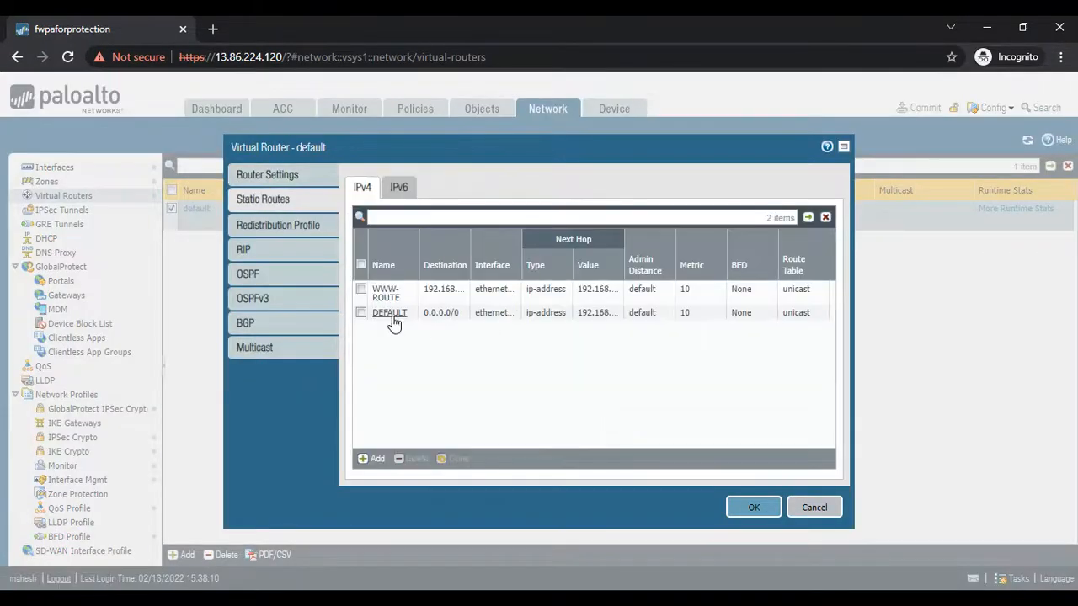
pyautogui.click(843, 146)
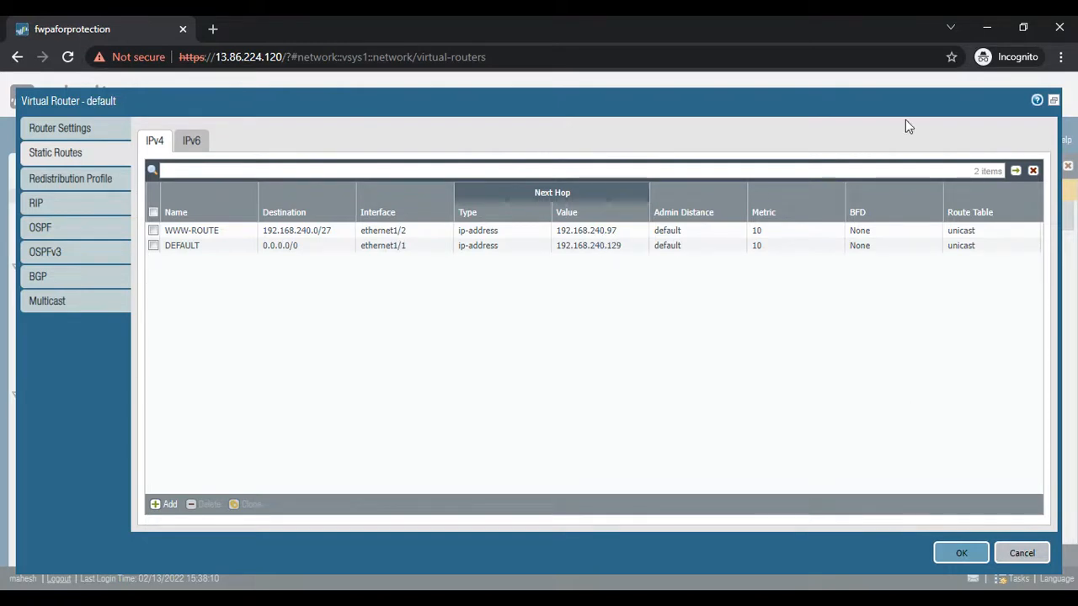
# - Back in OneNote, draw a black return arrow from inside the firewall box through the TRUST circle to the WWW box
pyautogui.click(987, 28)
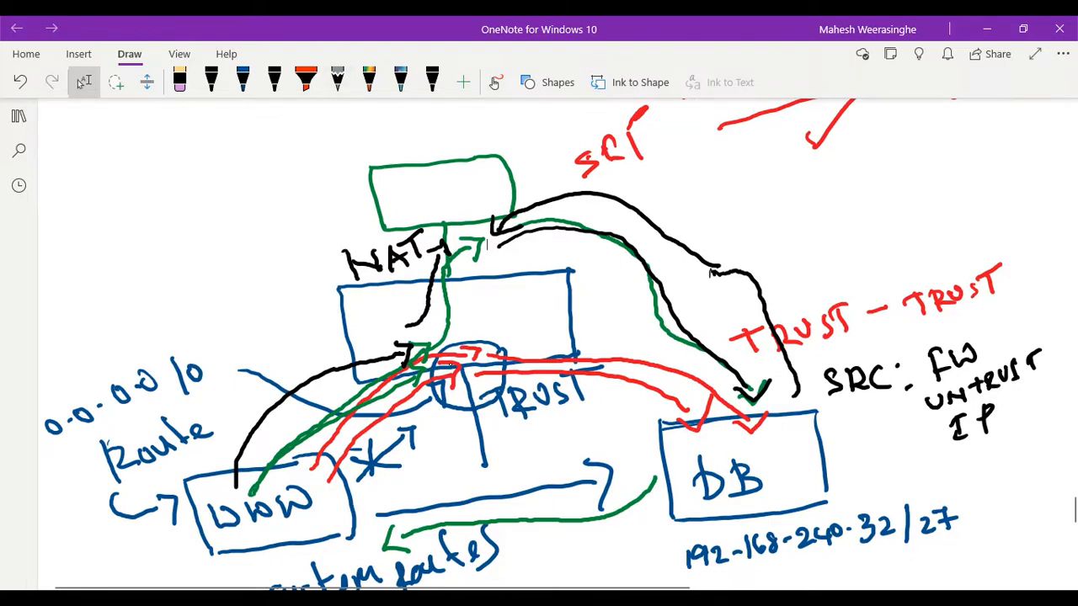
pyautogui.click(212, 82)
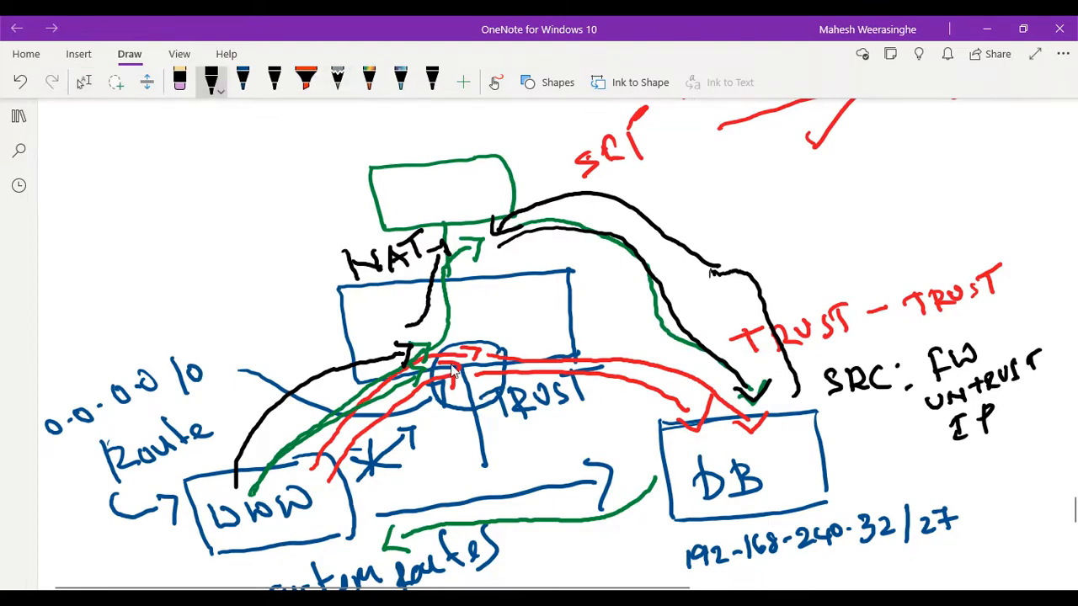
pyautogui.scroll(-1, 451, 371)
pyautogui.scroll(2, 452, 371)
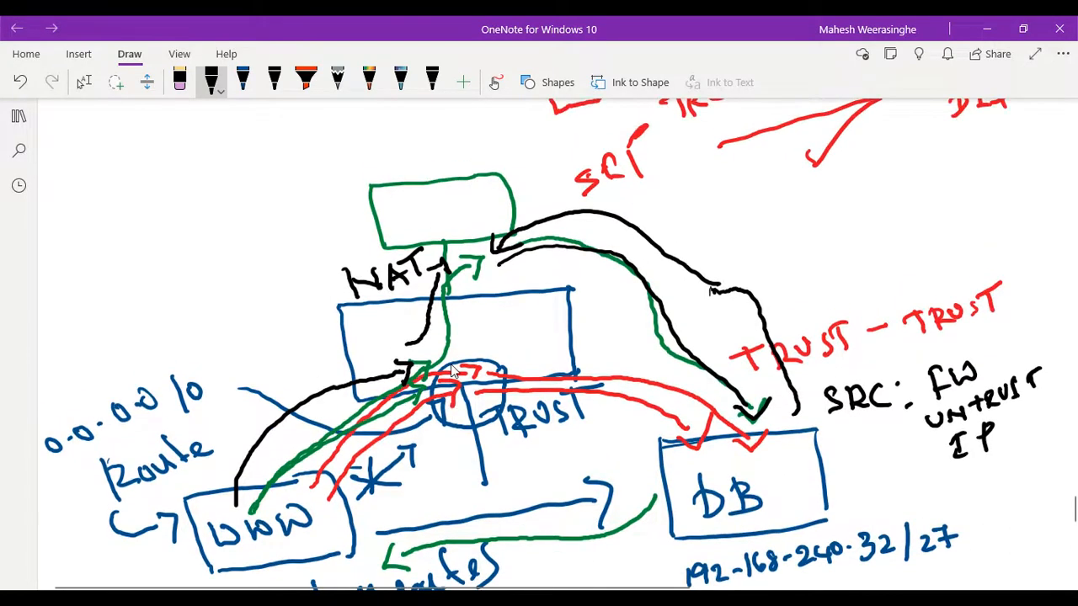
pyautogui.scroll(-1, 451, 371)
pyautogui.scroll(1, 451, 371)
pyautogui.scroll(1, 451, 371)
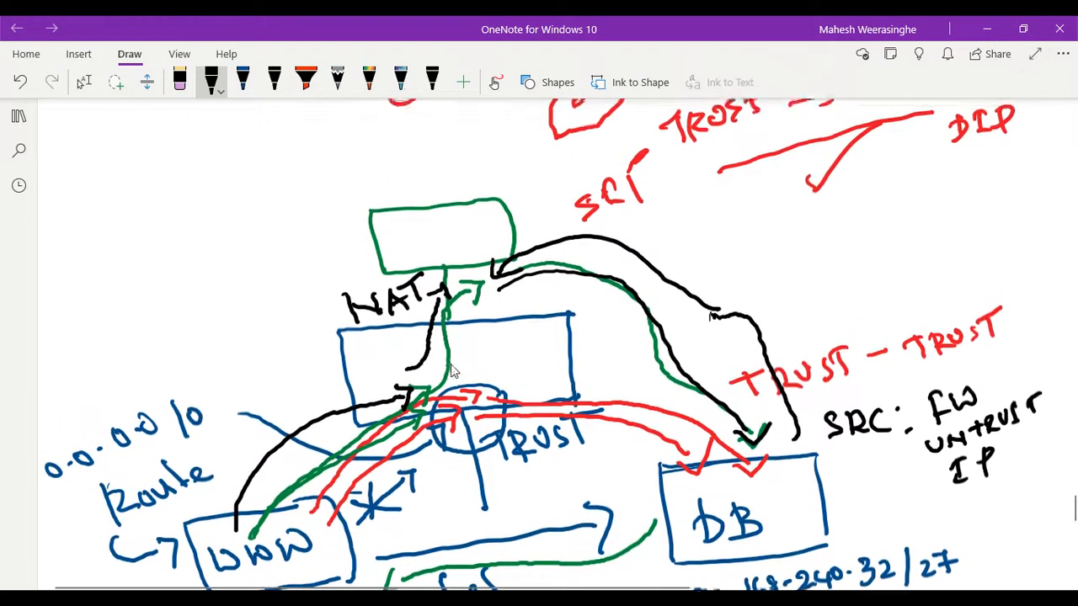
pyautogui.moveTo(519, 350)
pyautogui.mouseDown()
pyautogui.moveTo(466, 420)
pyautogui.moveTo(461, 478)
pyautogui.moveTo(473, 471)
pyautogui.moveTo(345, 564)
pyautogui.moveTo(379, 564)
pyautogui.mouseUp()
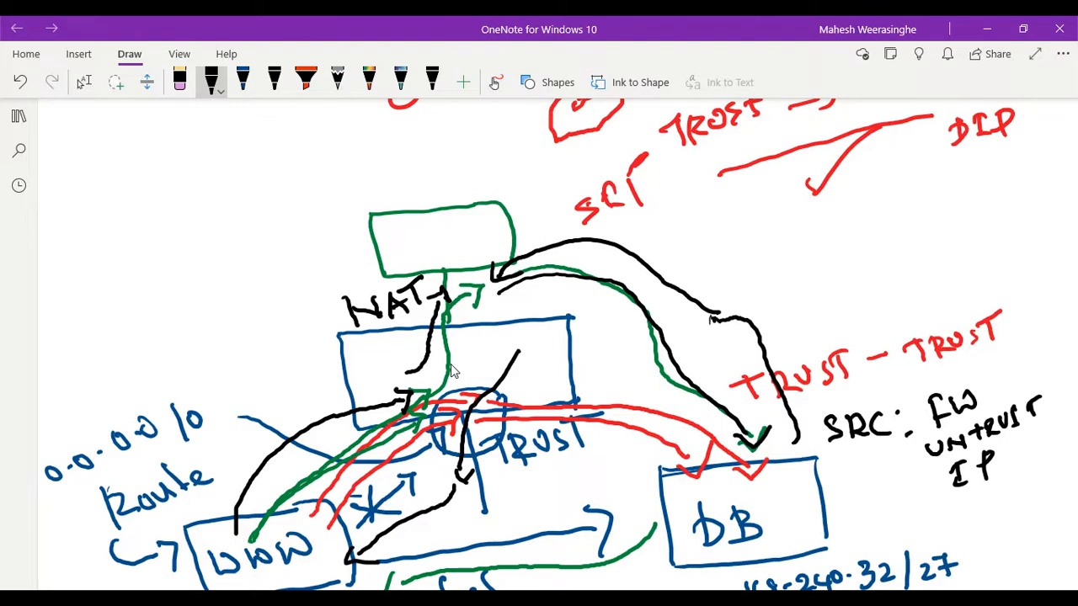
pyautogui.scroll(-3, 653, 310)
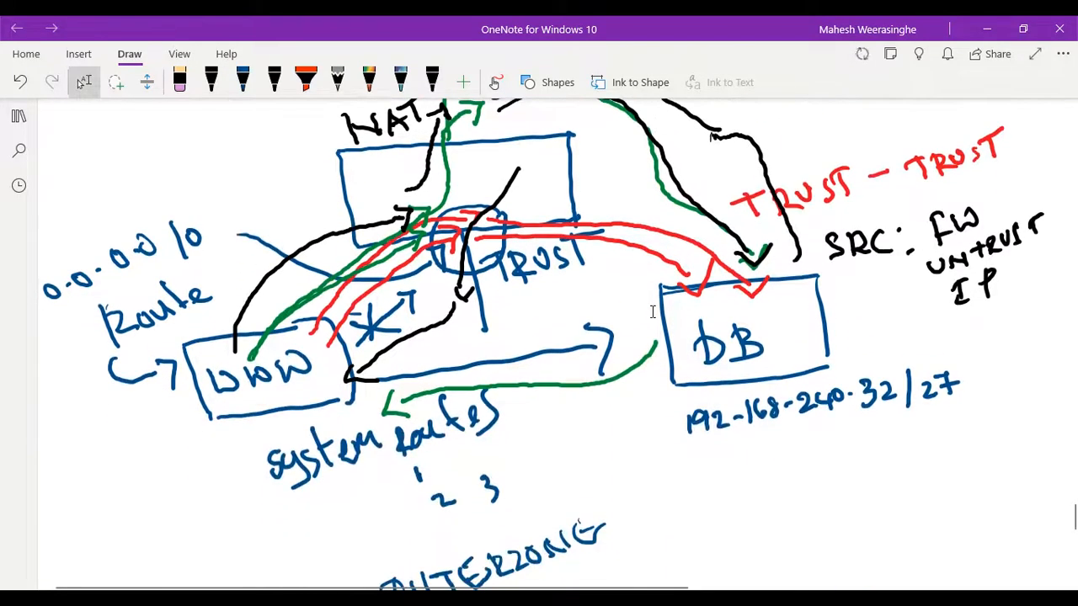
pyautogui.scroll(2, 653, 311)
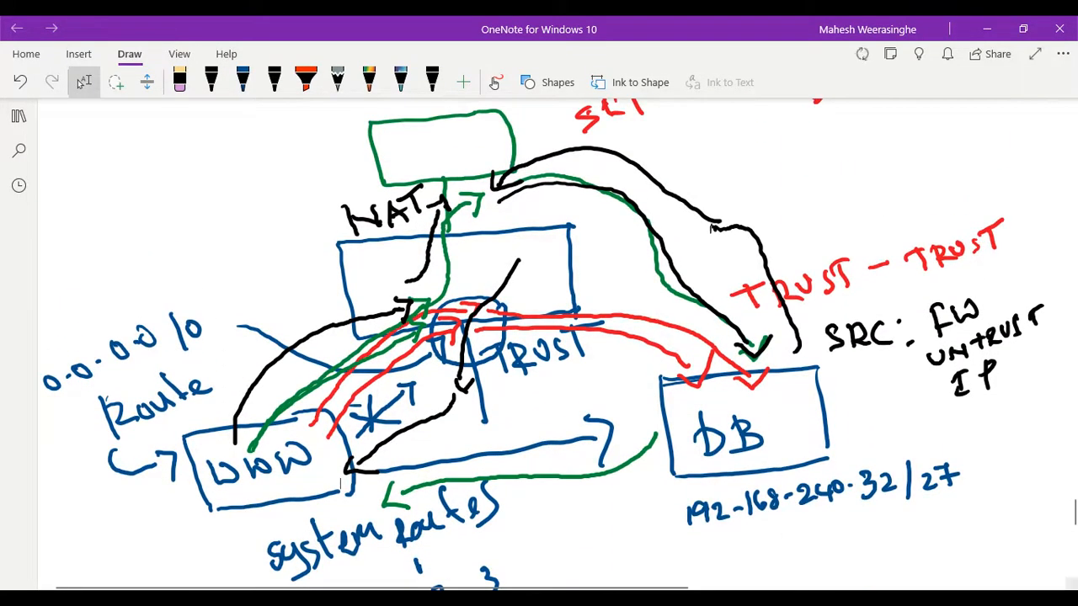
# - Close the default virtual router settings in the Palo Alto web interface without saving, and return to the OneNote routing diagram
pyautogui.moveTo(706, 599)
pyautogui.click(752, 528)
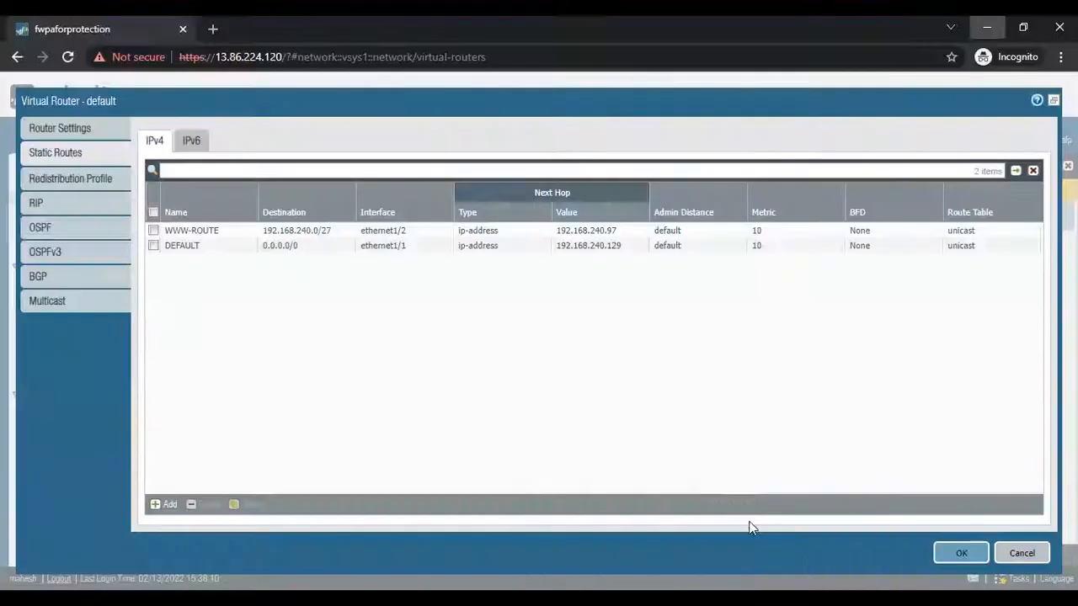
pyautogui.click(1021, 554)
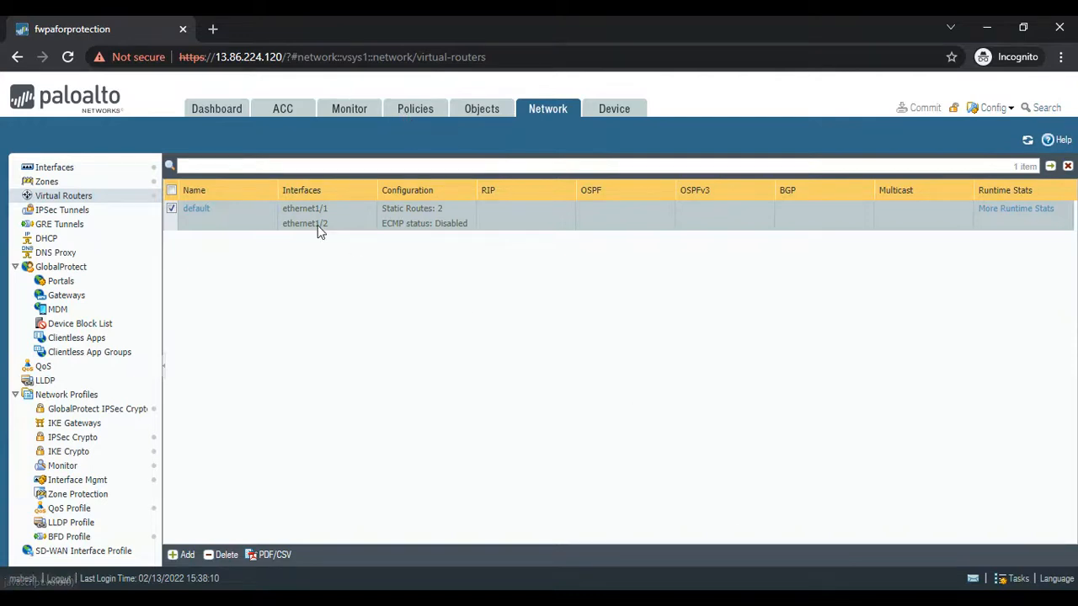
pyautogui.hotkey('alt', 'Tab')
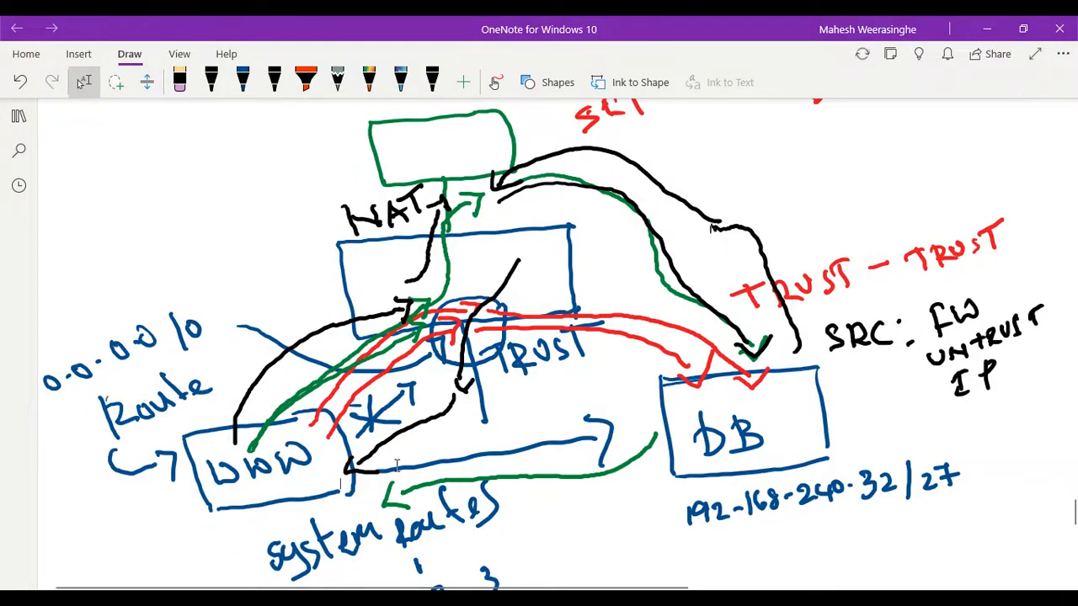
pyautogui.scroll(1, 301, 468)
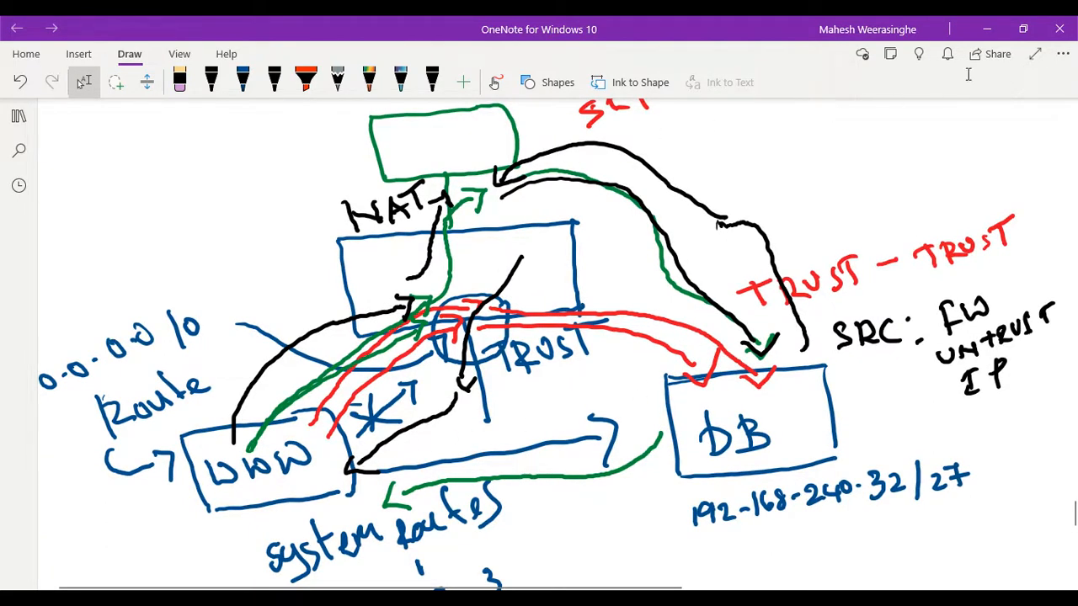
# - In the Palo Alto web interface, disable the WEB INTERNET ACCSS NAT rule and commit the configuration
pyautogui.click(991, 30)
pyautogui.click(420, 117)
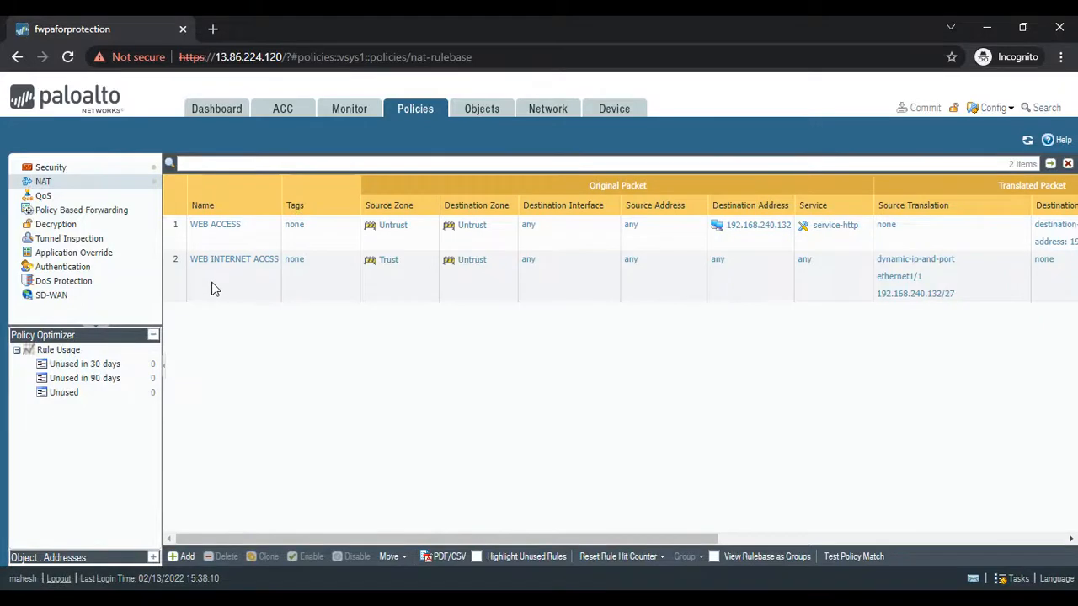
pyautogui.click(211, 280)
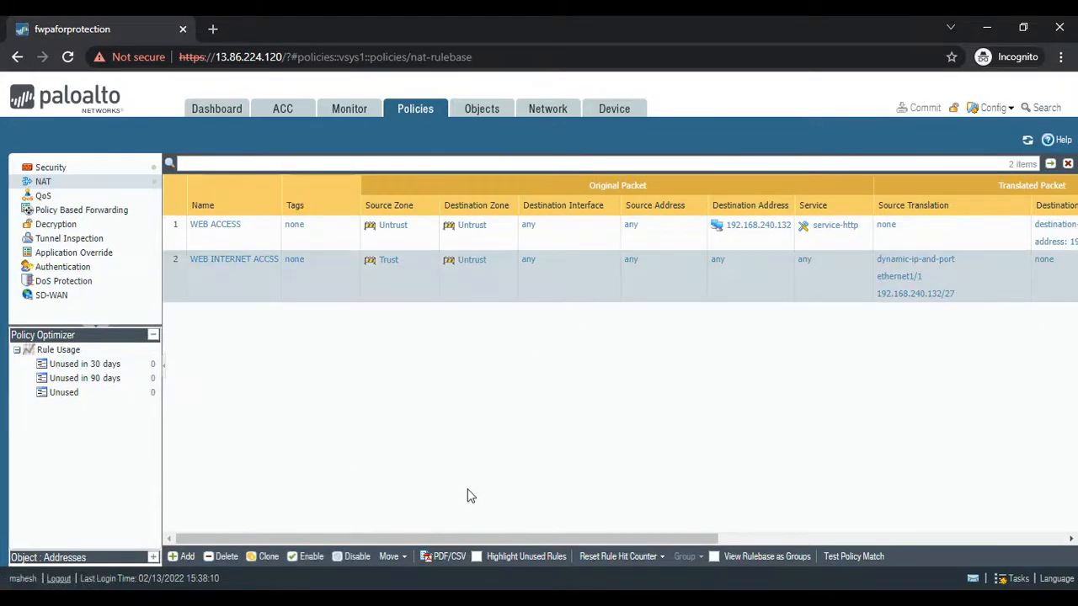
pyautogui.click(335, 563)
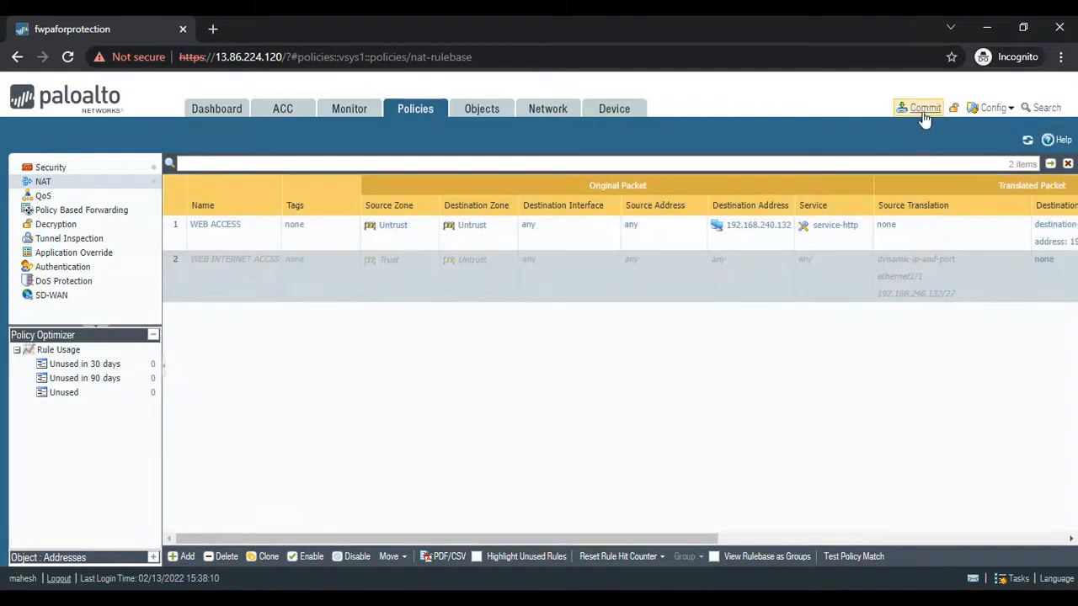
pyautogui.click(923, 110)
pyautogui.click(667, 505)
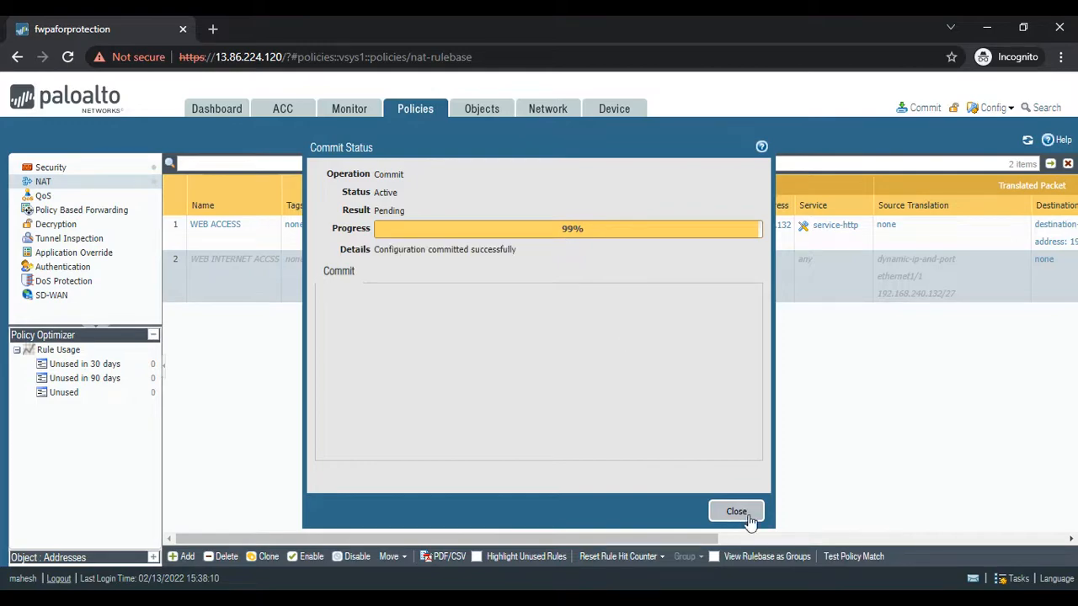
# - Check the running ping from WWW-VM to 192.168.240.36 in the terminal, and close the commit status
pyautogui.click(770, 555)
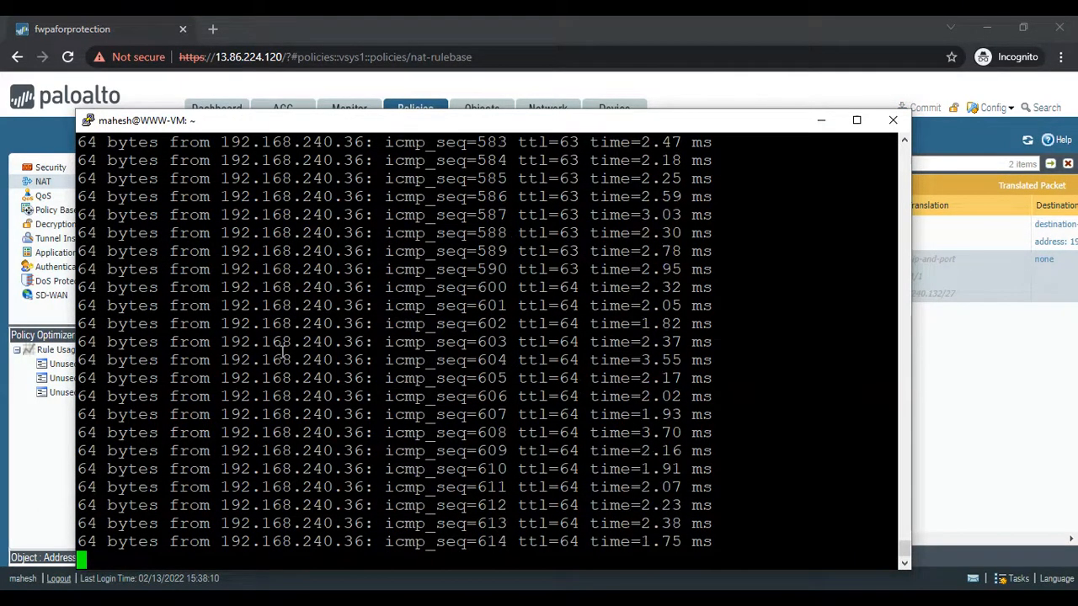
pyautogui.click(821, 119)
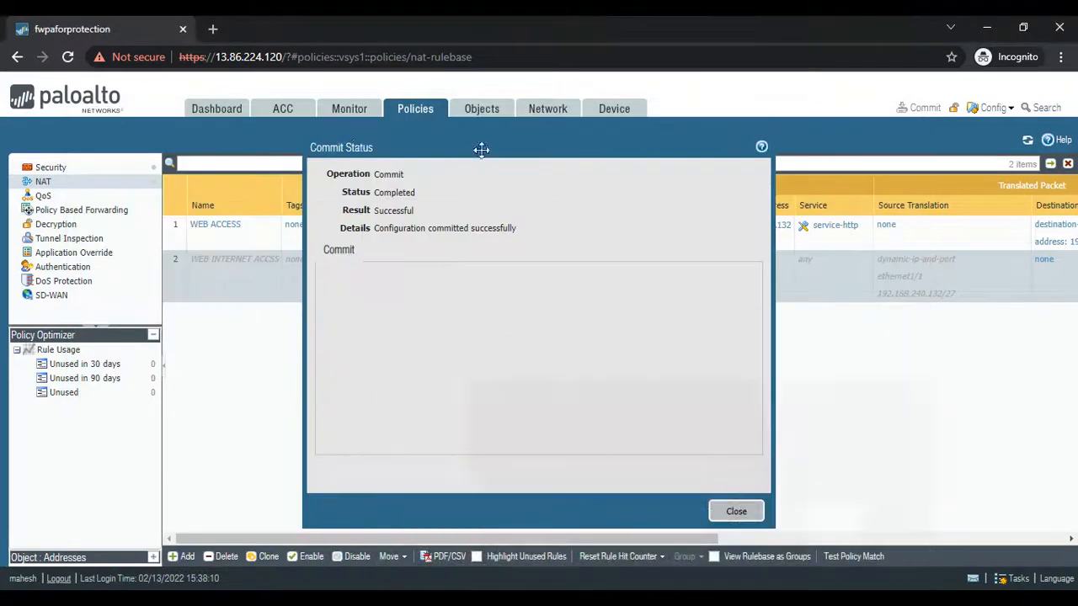
pyautogui.click(734, 512)
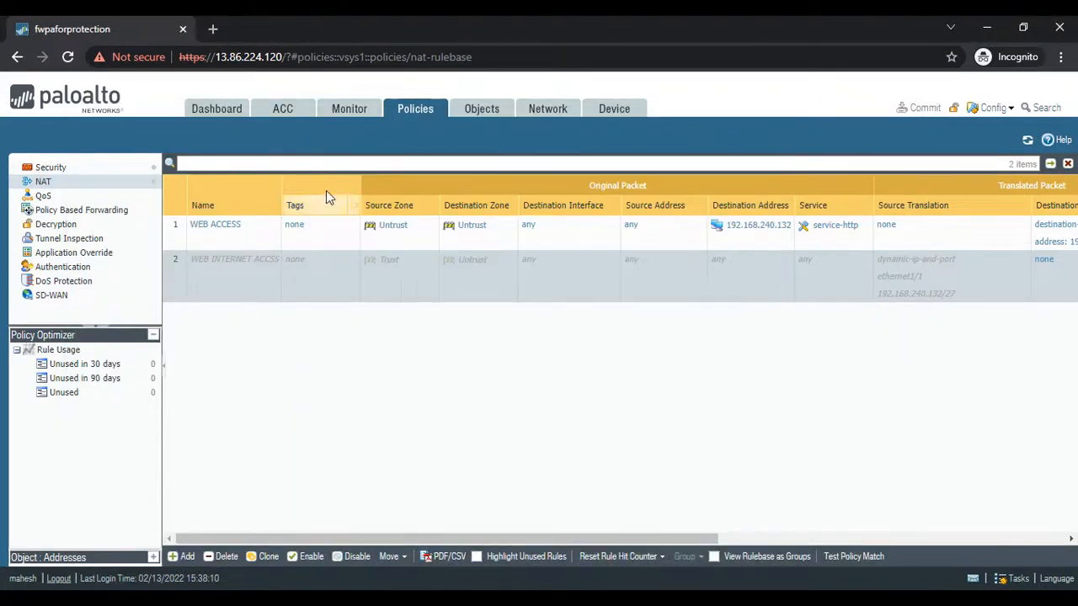
# - Refresh the traffic log filtered from 192.168.240.4 to 192.168.240.36 and examine its NAT Source IP, NAT Dest IP and Bytes Received columns
pyautogui.click(348, 117)
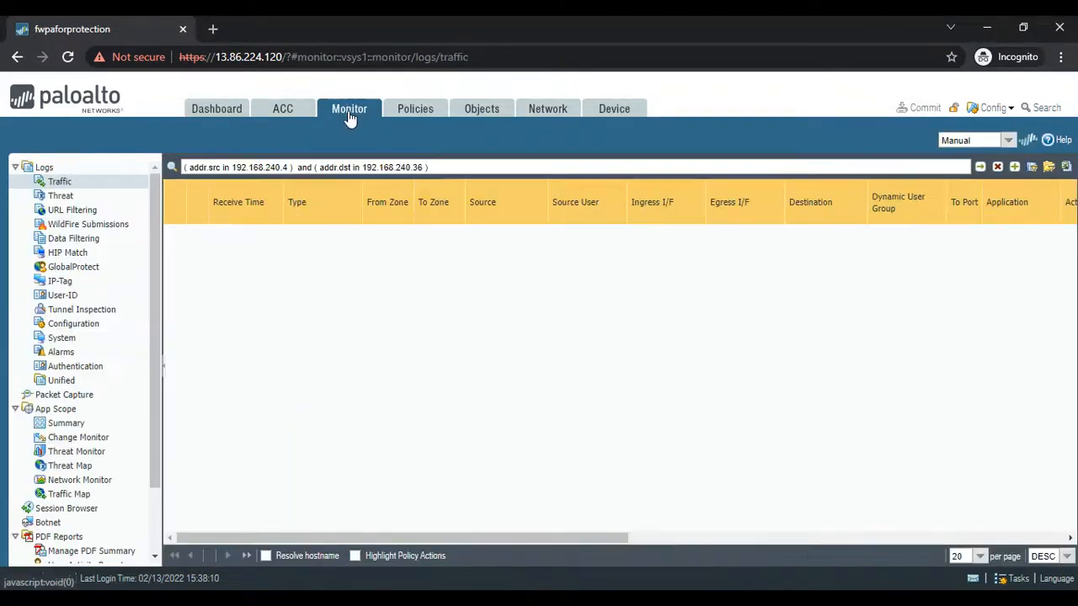
pyautogui.click(981, 169)
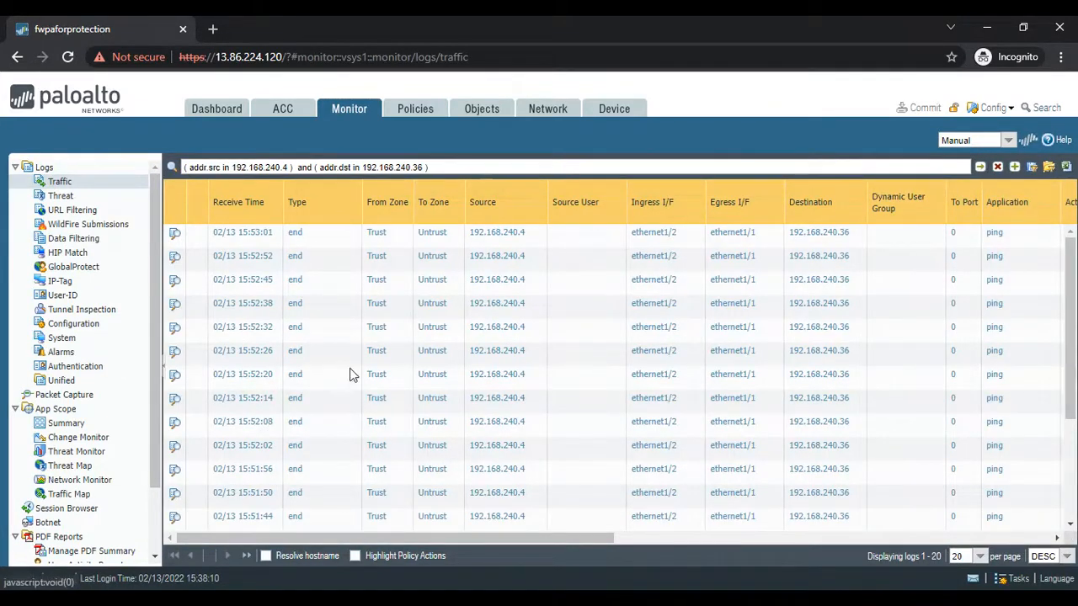
pyautogui.moveTo(373, 538); pyautogui.dragTo(553, 538)
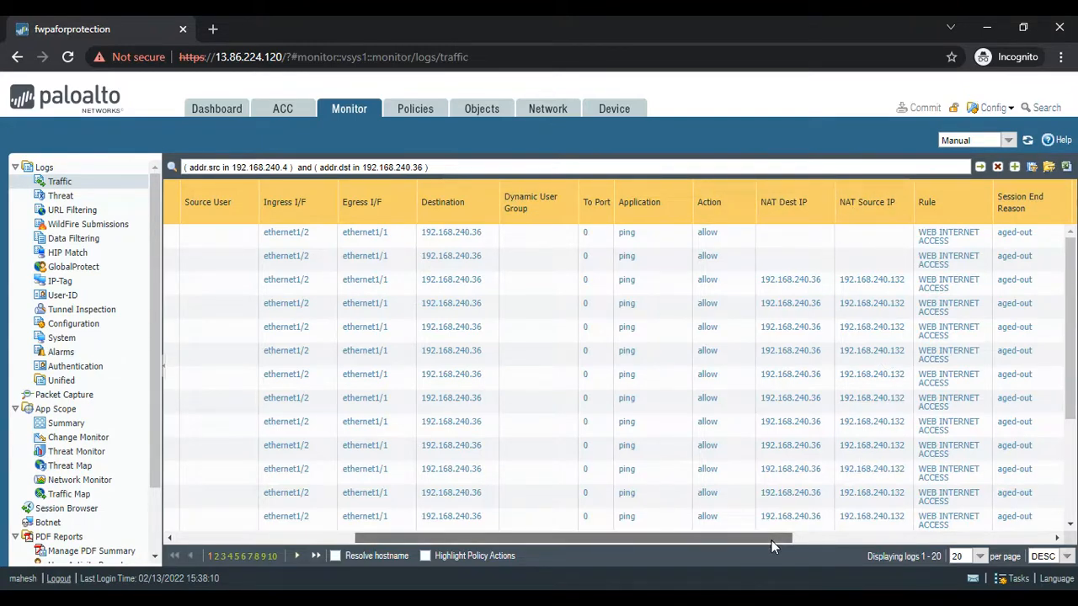
pyautogui.moveTo(775, 538); pyautogui.dragTo(954, 556)
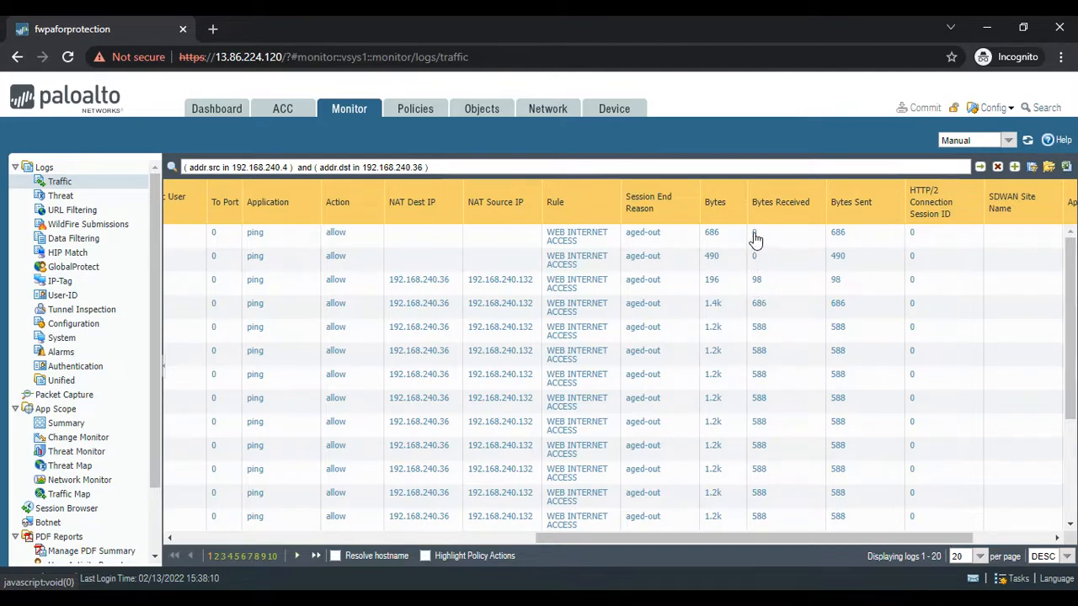
pyautogui.click(980, 168)
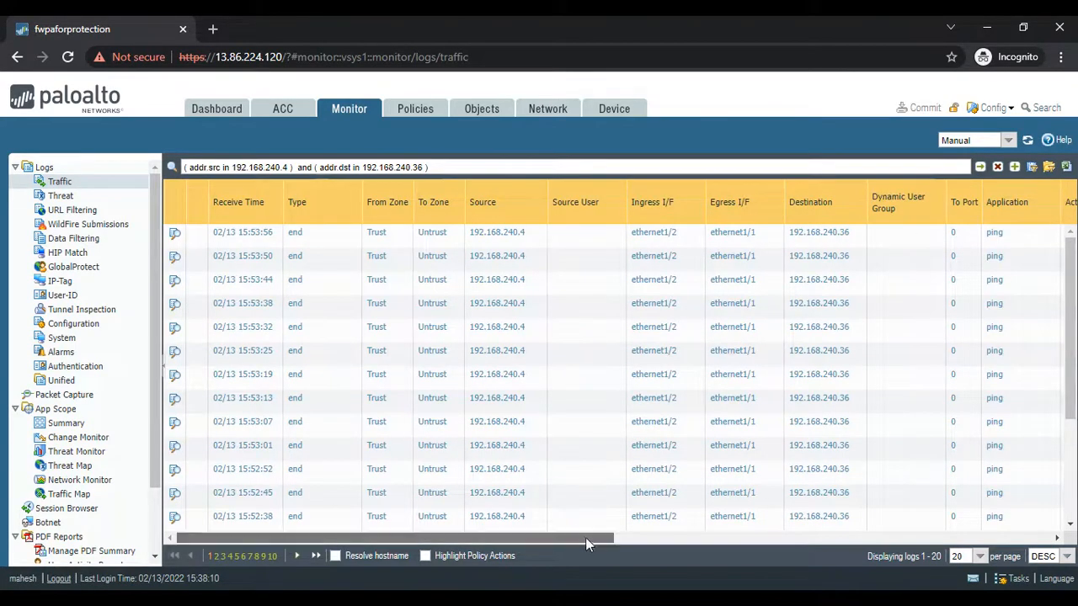
pyautogui.moveTo(586, 537); pyautogui.dragTo(931, 552)
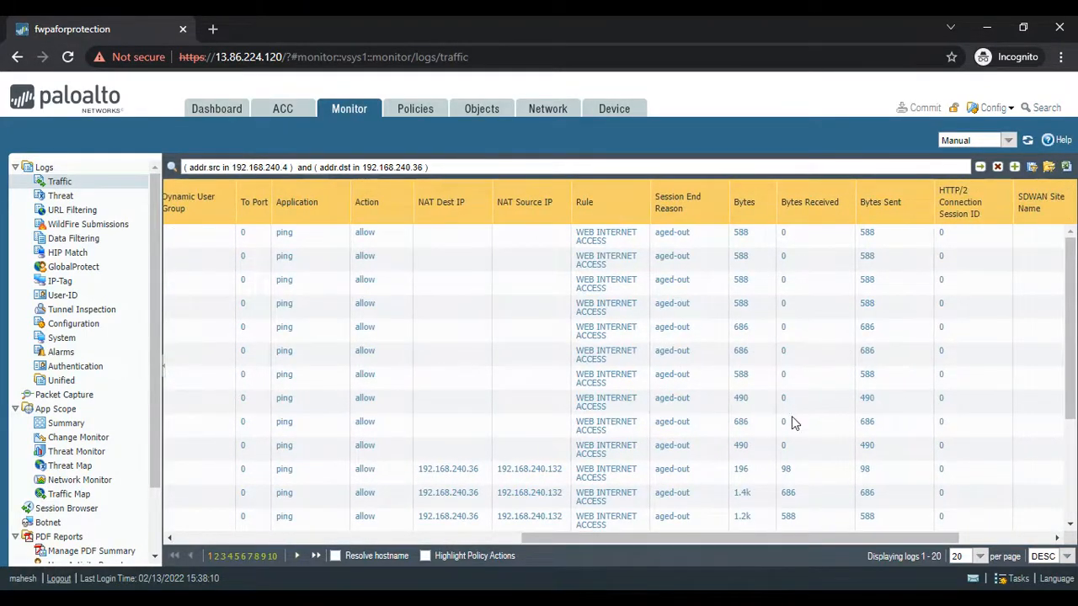
# - Recheck the ping replies in the WWW-VM terminal and return to the OneNote diagram to examine the traffic paths
pyautogui.click(819, 601)
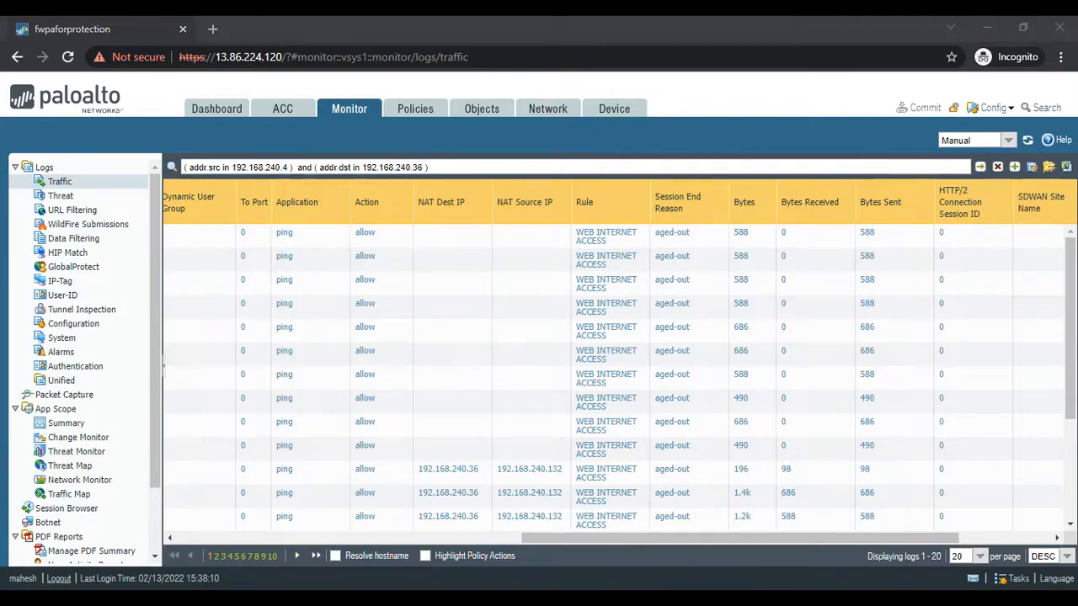
pyautogui.click(730, 549)
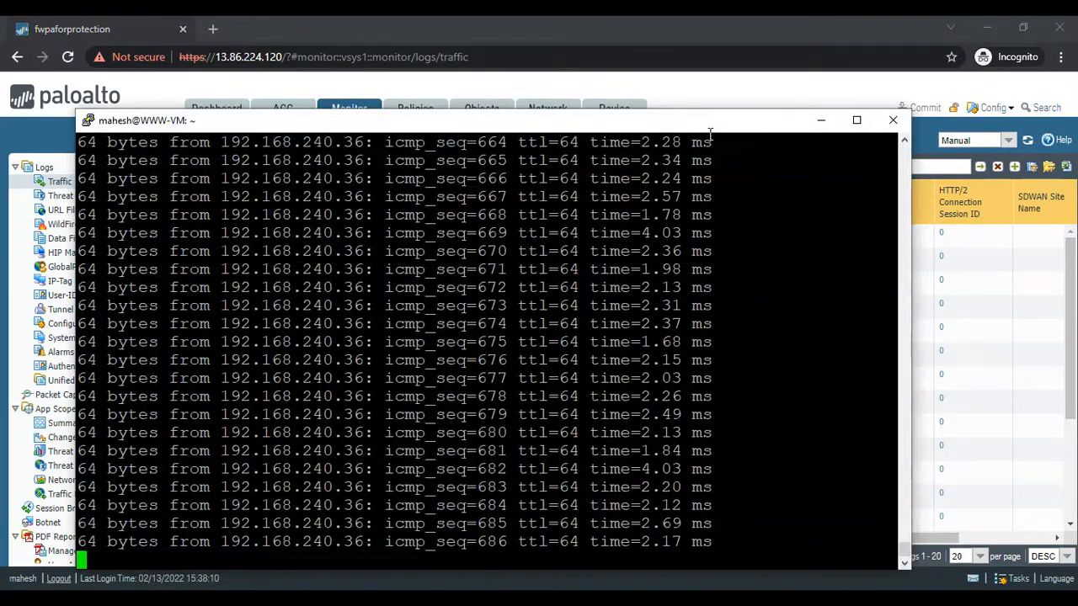
pyautogui.click(811, 126)
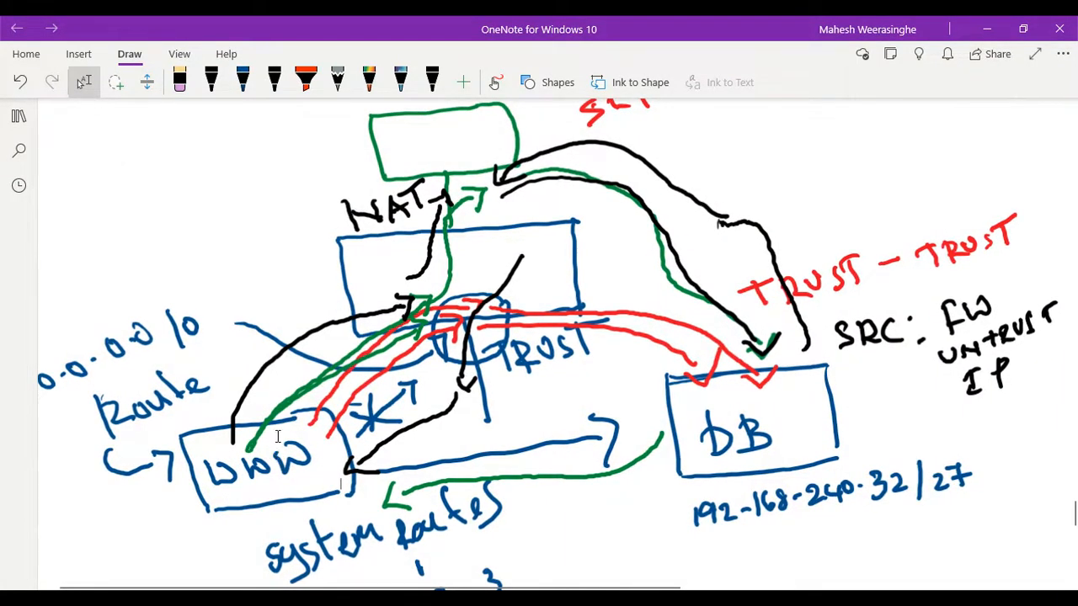
pyautogui.scroll(-1, 509, 319)
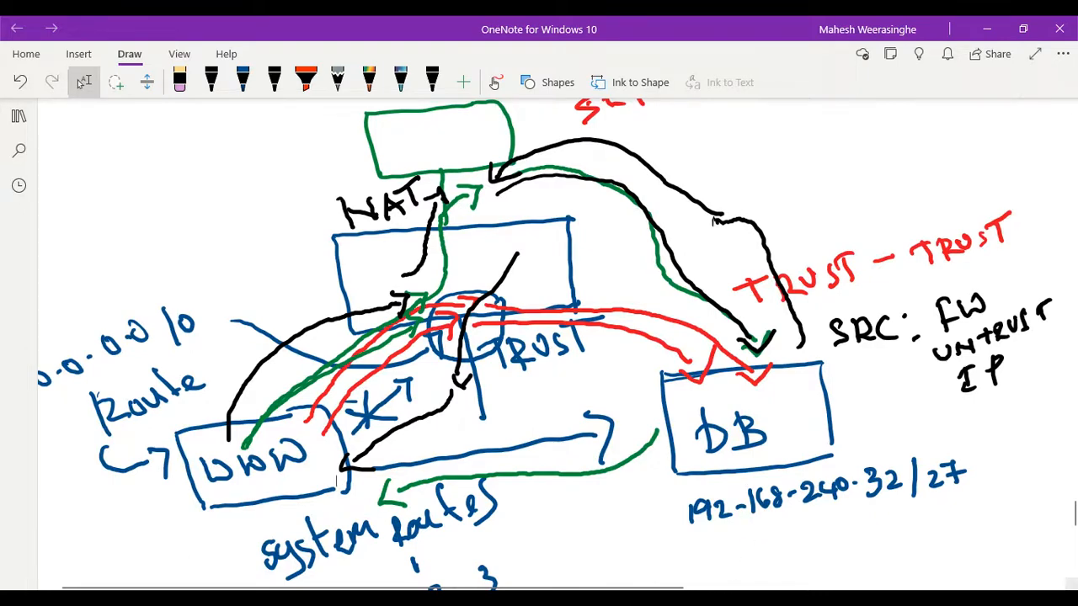
# - Switch to the Palo Alto traffic log and examine the zone and interface columns of the filtered entries
pyautogui.click(709, 599)
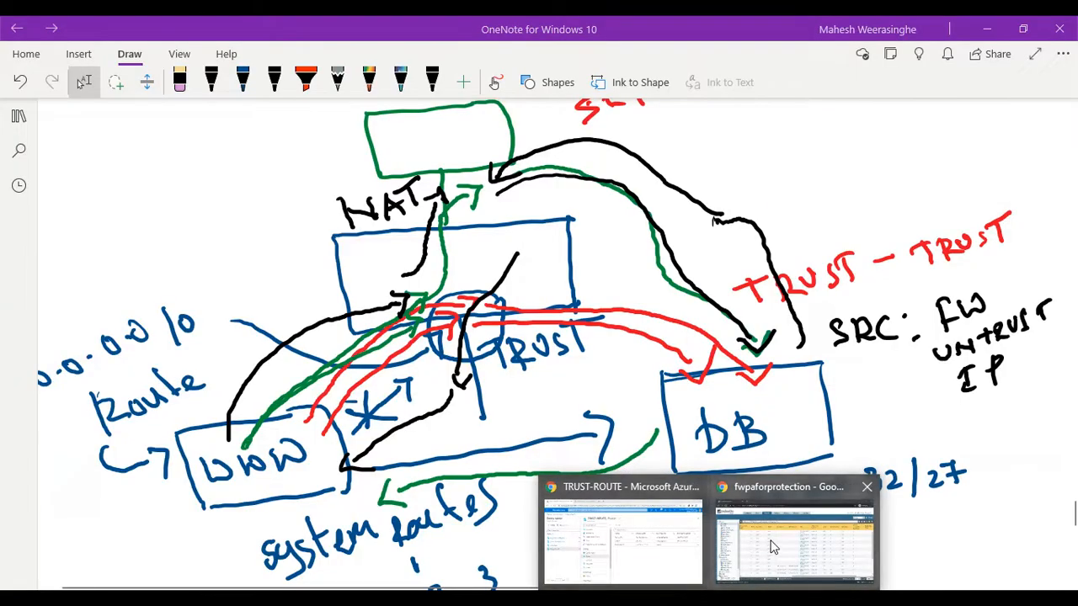
pyautogui.click(795, 539)
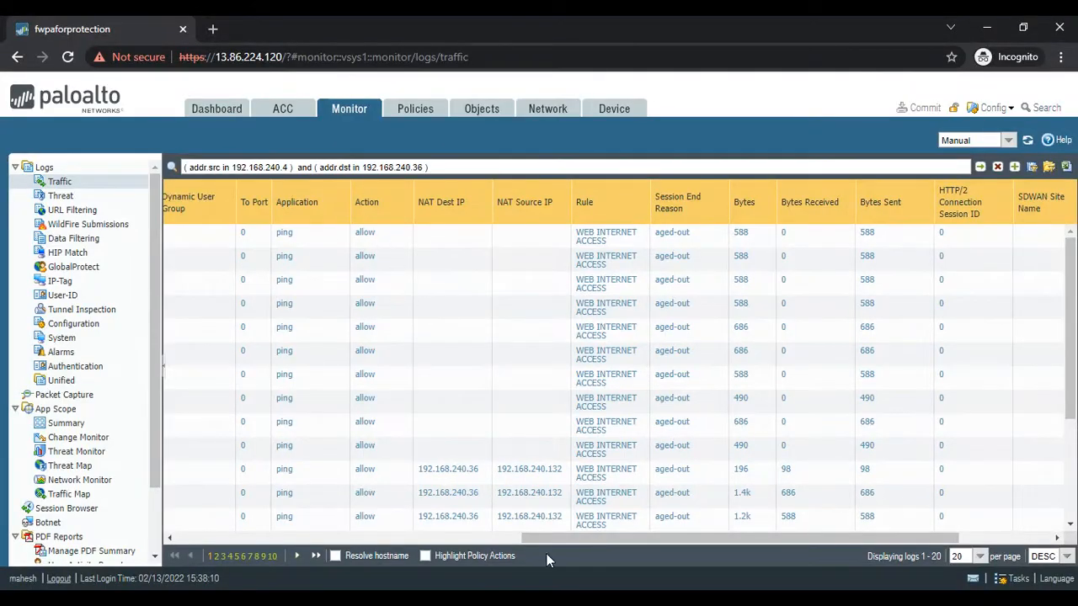
pyautogui.moveTo(547, 538); pyautogui.dragTo(195, 551)
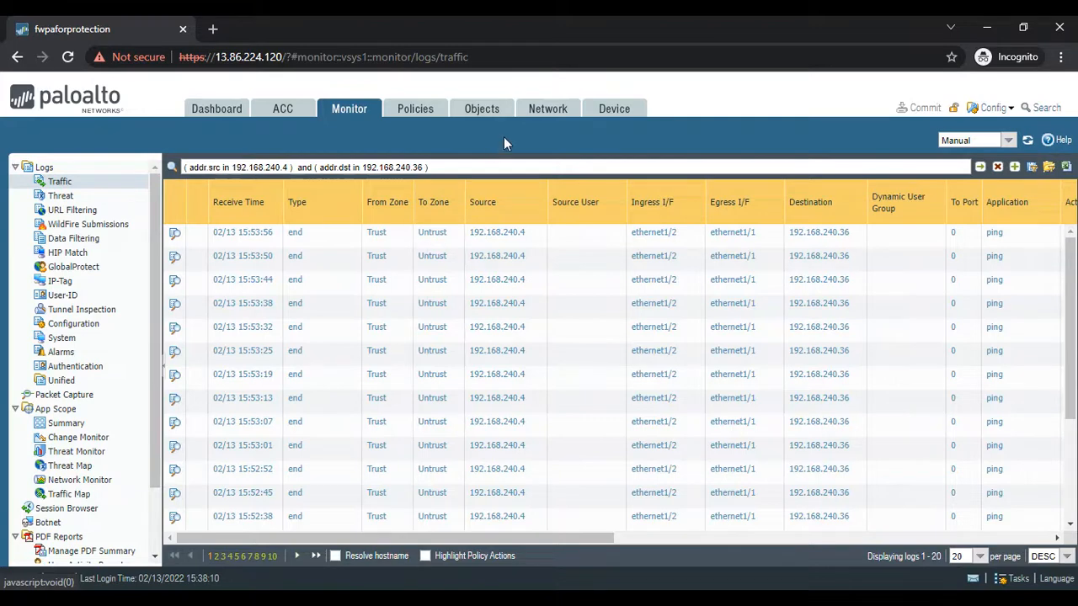
# - Start a new IPv4 static route in the default virtual router and name it DB-ROUTE
pyautogui.click(558, 114)
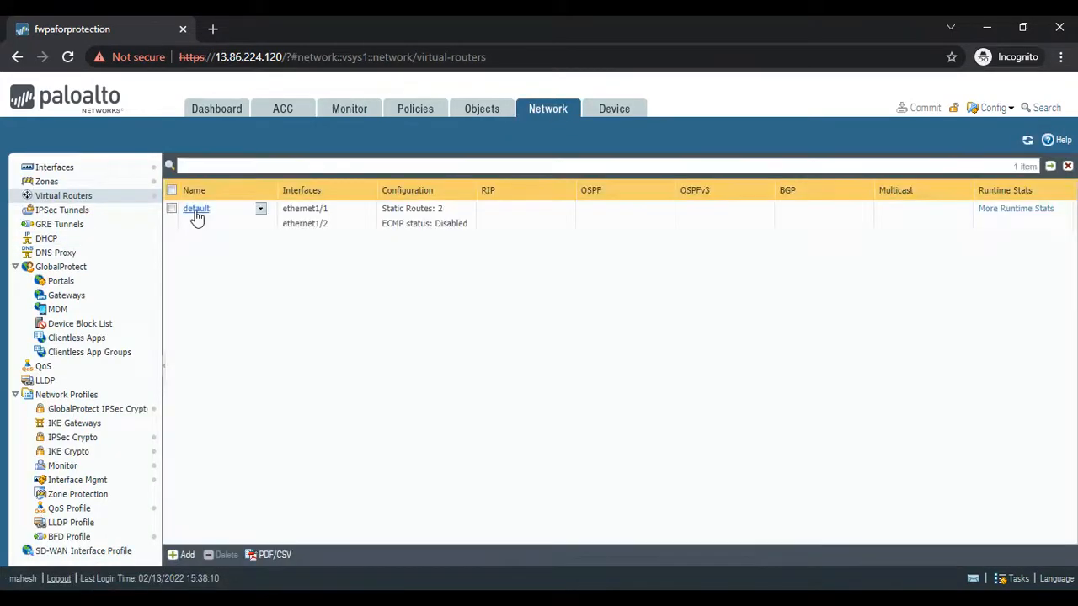
pyautogui.click(195, 212)
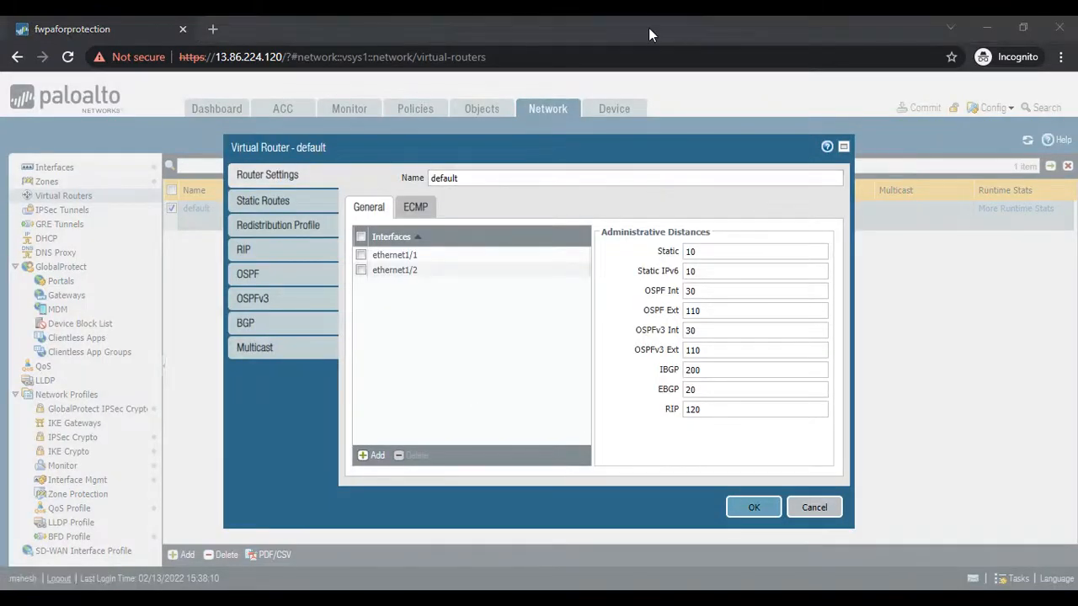
pyautogui.click(256, 204)
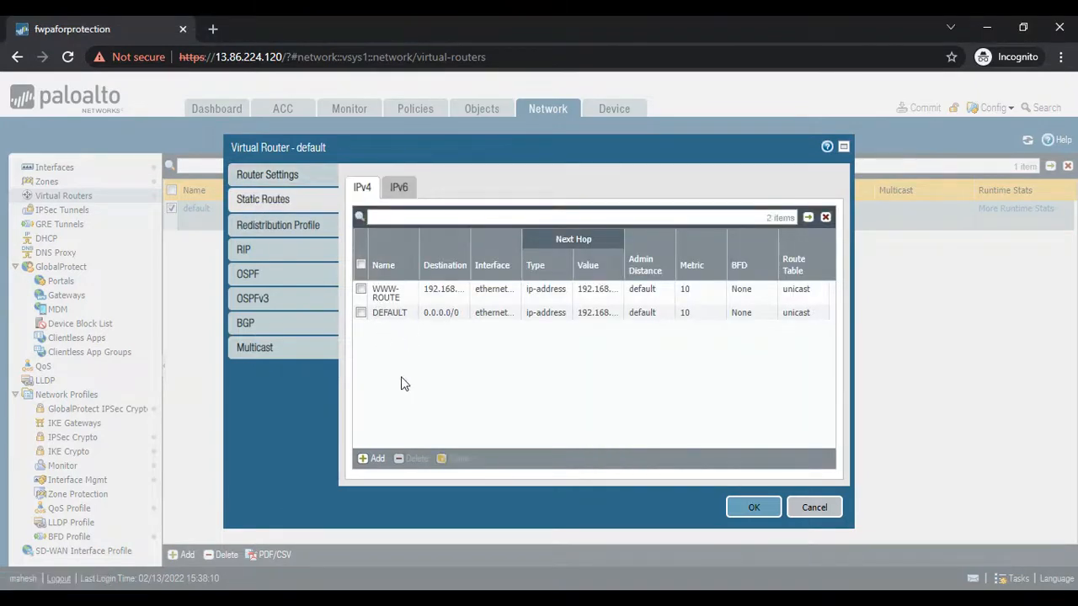
pyautogui.click(373, 460)
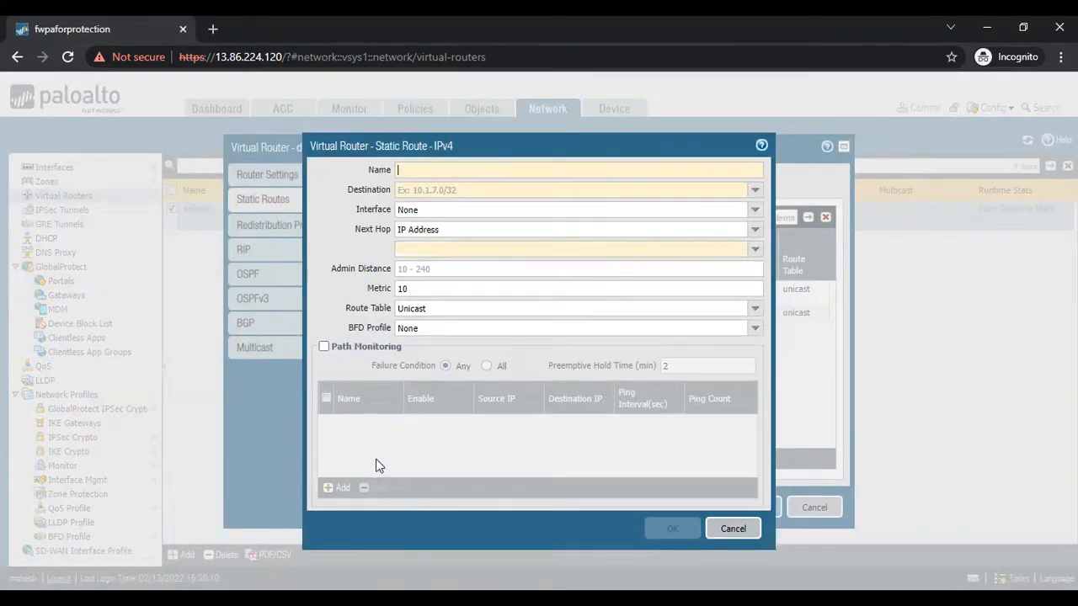
pyautogui.write('DE')
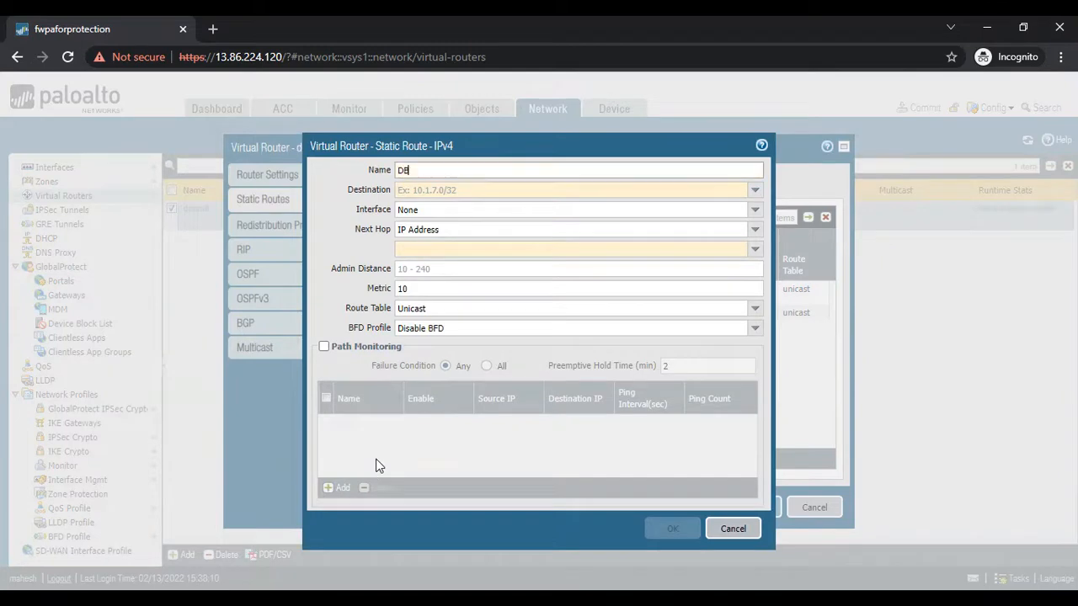
pyautogui.write('-ROUTE')
# - Set the DB-ROUTE destination to 192.168.240.32/27
pyautogui.click(438, 187)
pyautogui.write('1')
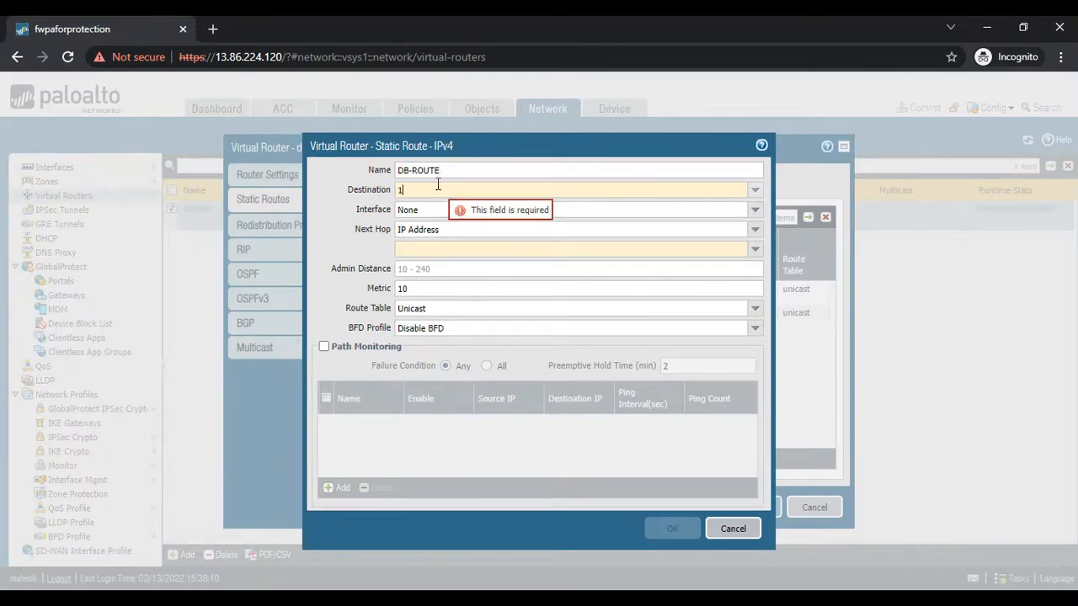
pyautogui.write('92.168')
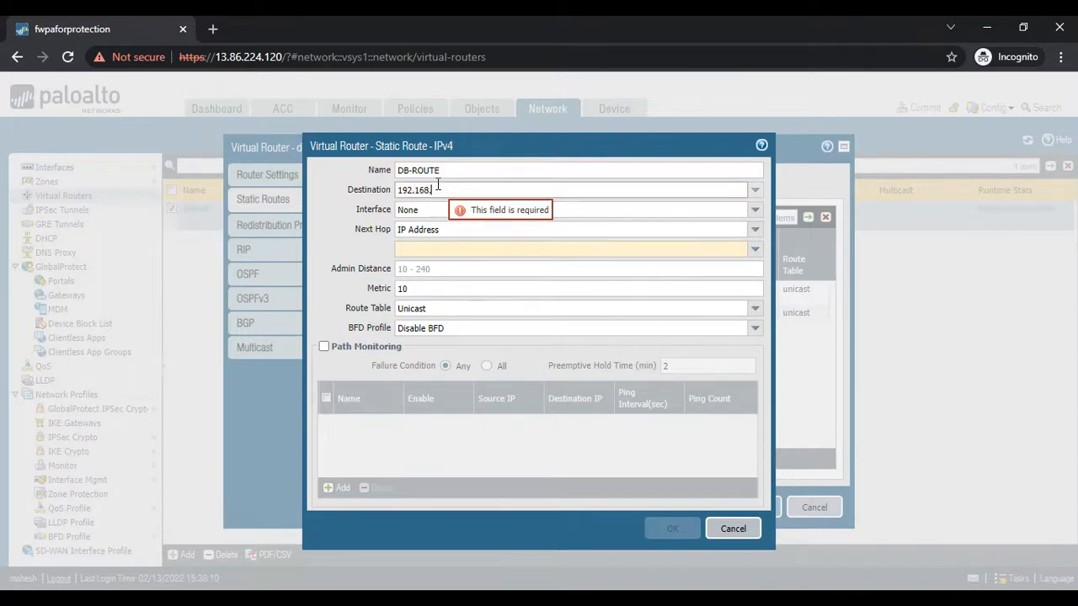
pyautogui.write('.240')
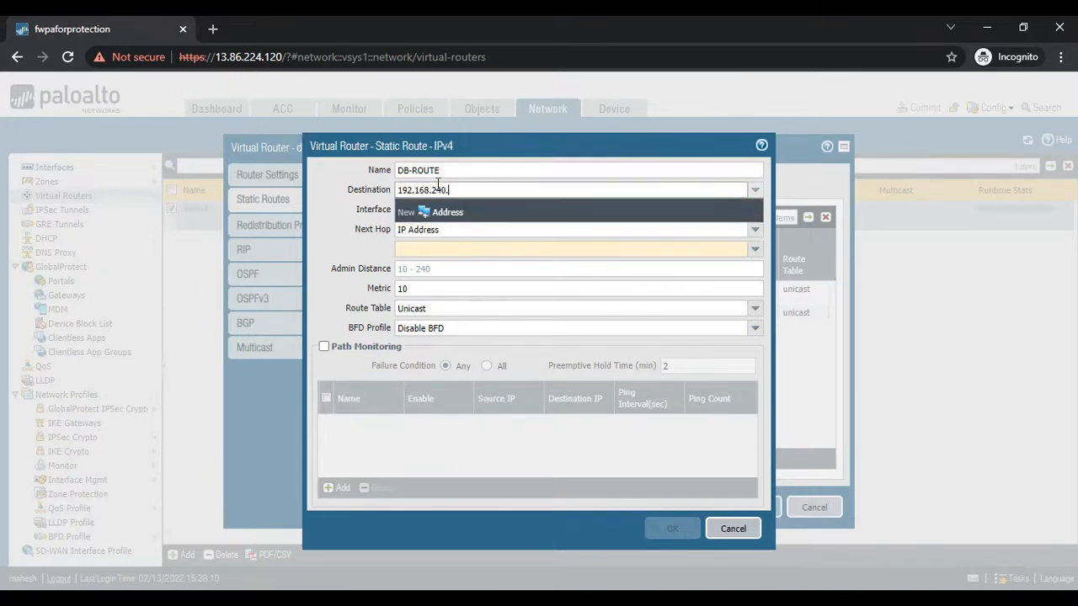
pyautogui.write('.32/27')
pyautogui.click(326, 242)
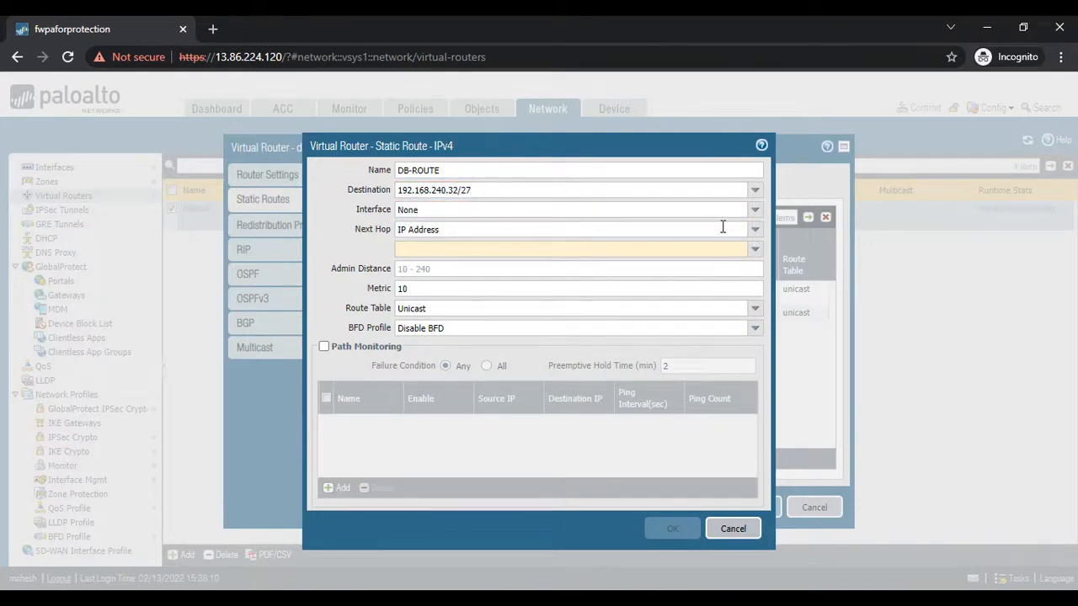
# - Set DB-ROUTE's interface to ethernet1/2 and next hop IP address to 192.168.240.97, and save the route and virtual router
pyautogui.click(754, 210)
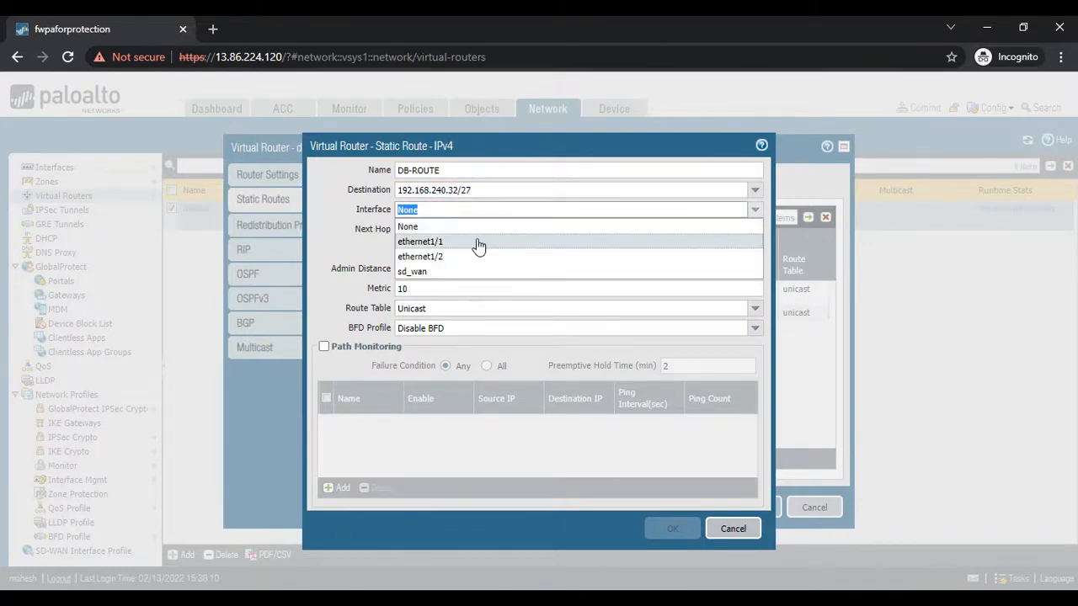
pyautogui.click(451, 257)
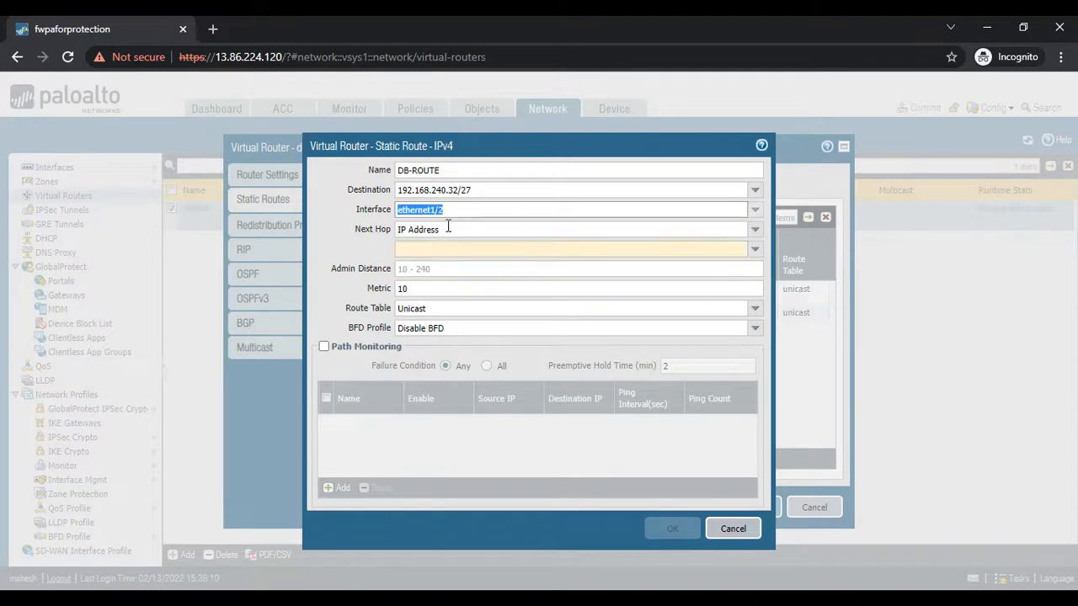
pyautogui.click(410, 248)
pyautogui.write('1')
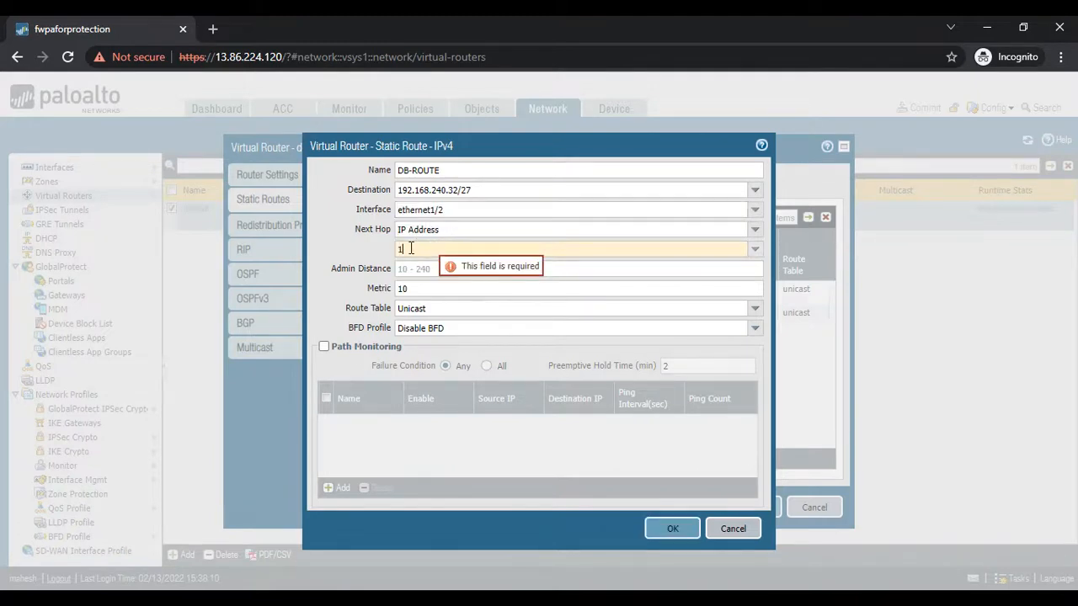
pyautogui.write('92.168')
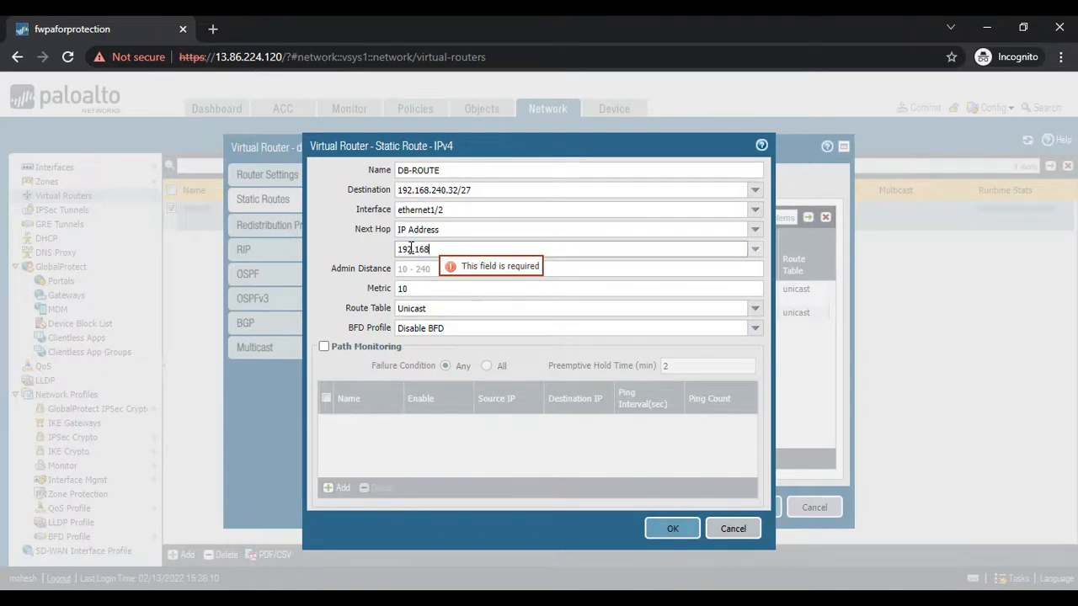
pyautogui.write('.240.97')
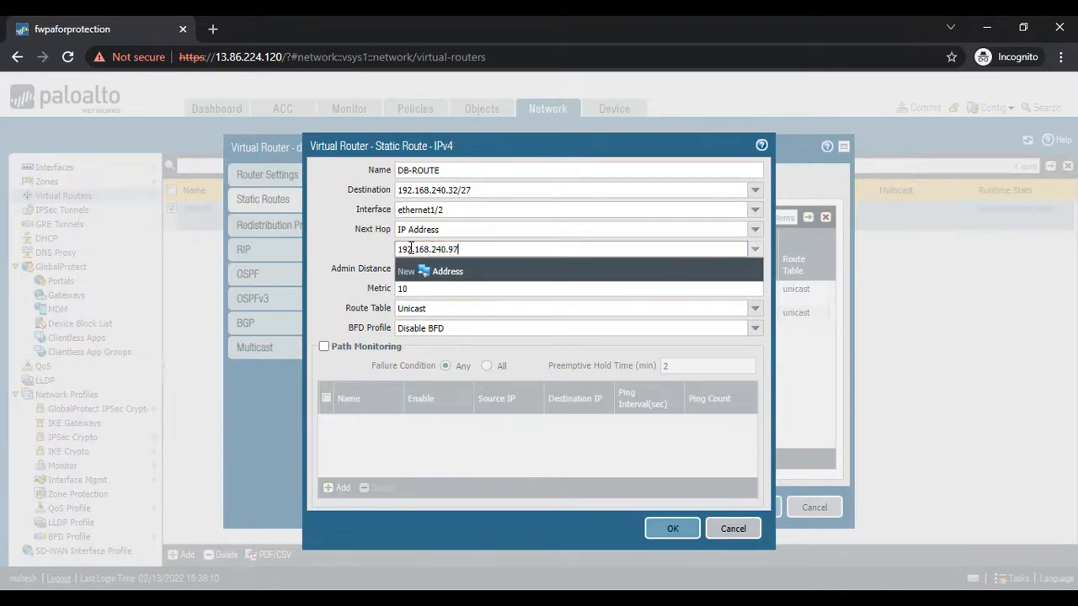
pyautogui.hotkey('shift', 'Tab')
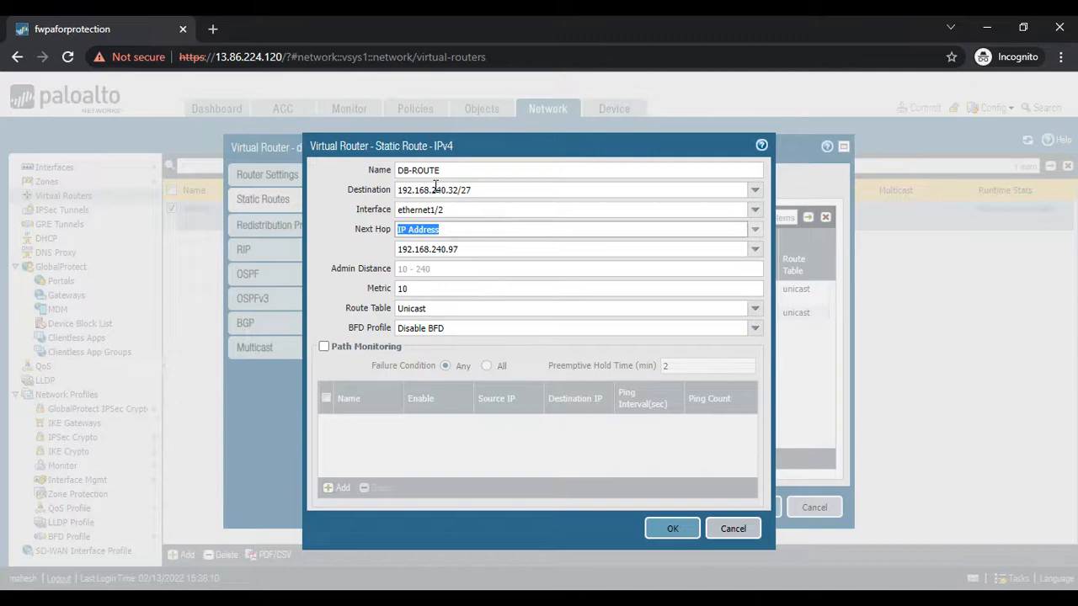
pyautogui.click(671, 528)
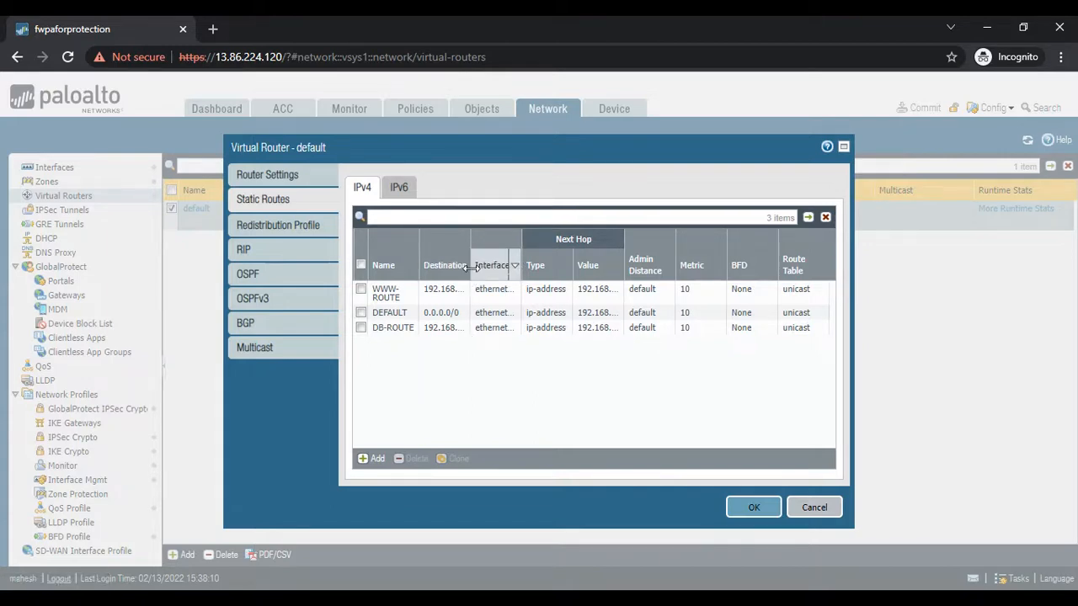
pyautogui.moveTo(470, 267); pyautogui.dragTo(539, 267)
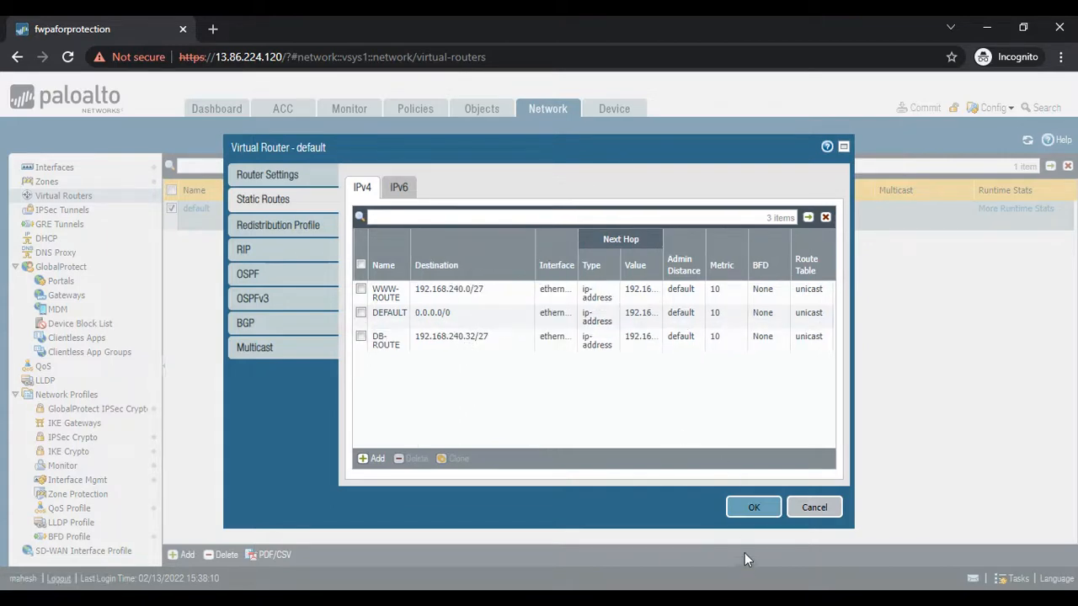
pyautogui.click(746, 508)
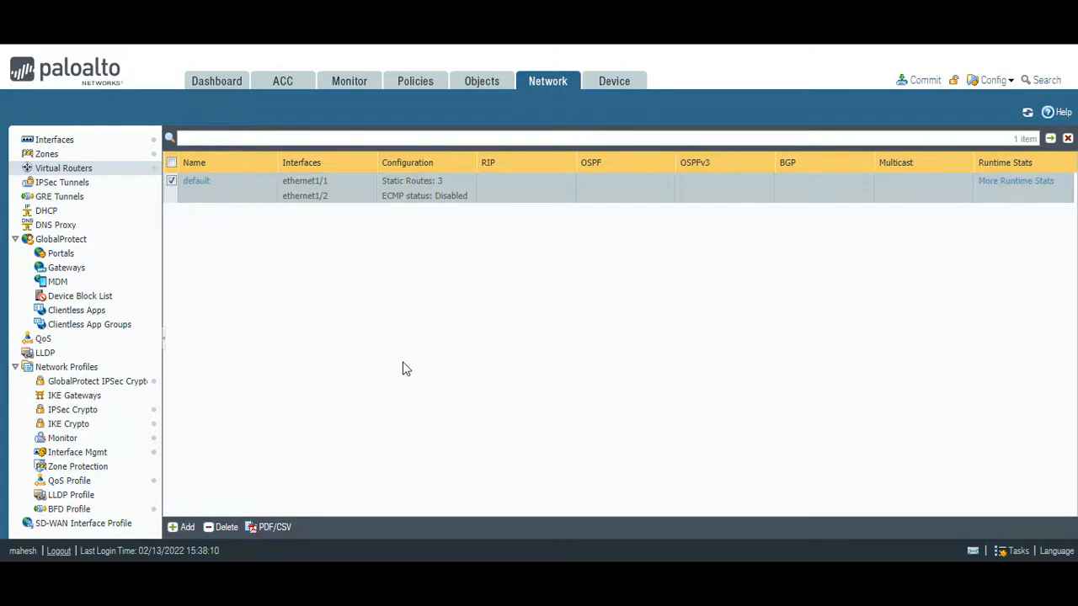
# - Check the ping replies in the WWW-VM terminal, and refresh the filtered traffic log to examine the To Zone and Egress I/F columns
pyautogui.click(713, 479)
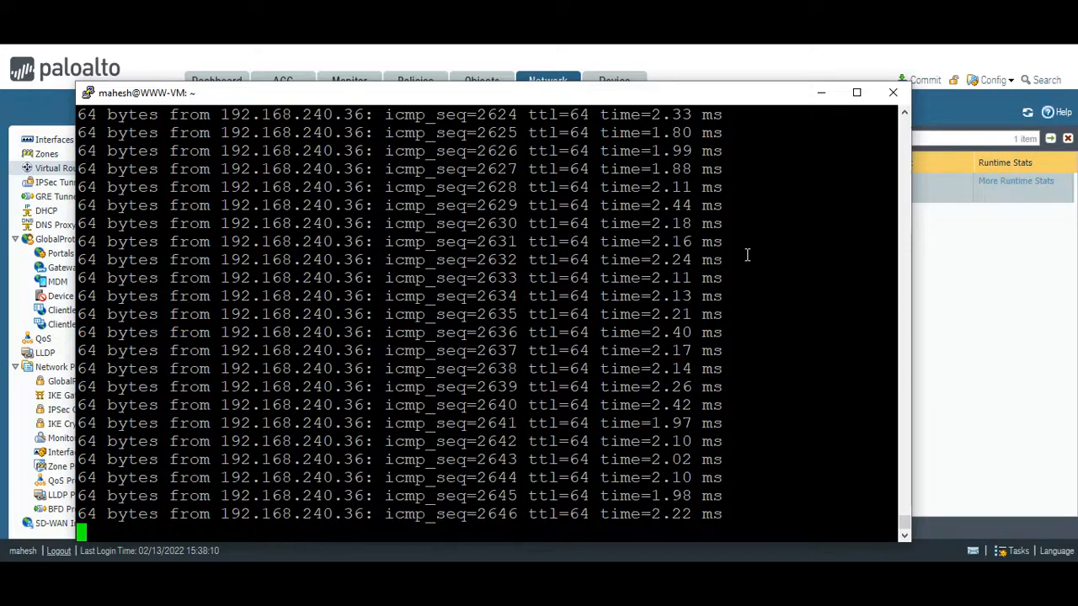
pyautogui.click(821, 93)
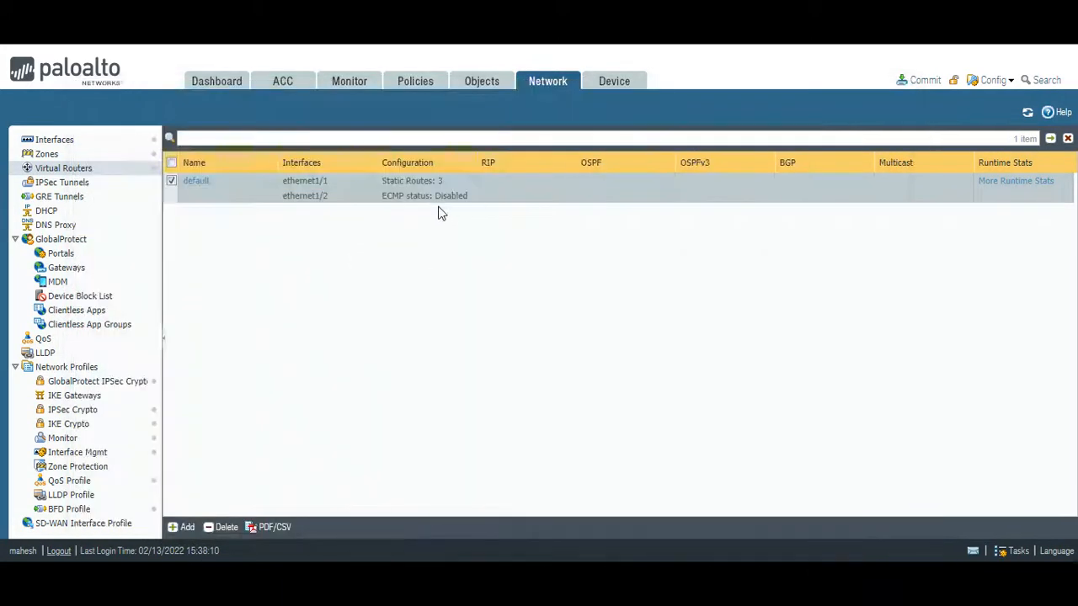
pyautogui.click(347, 88)
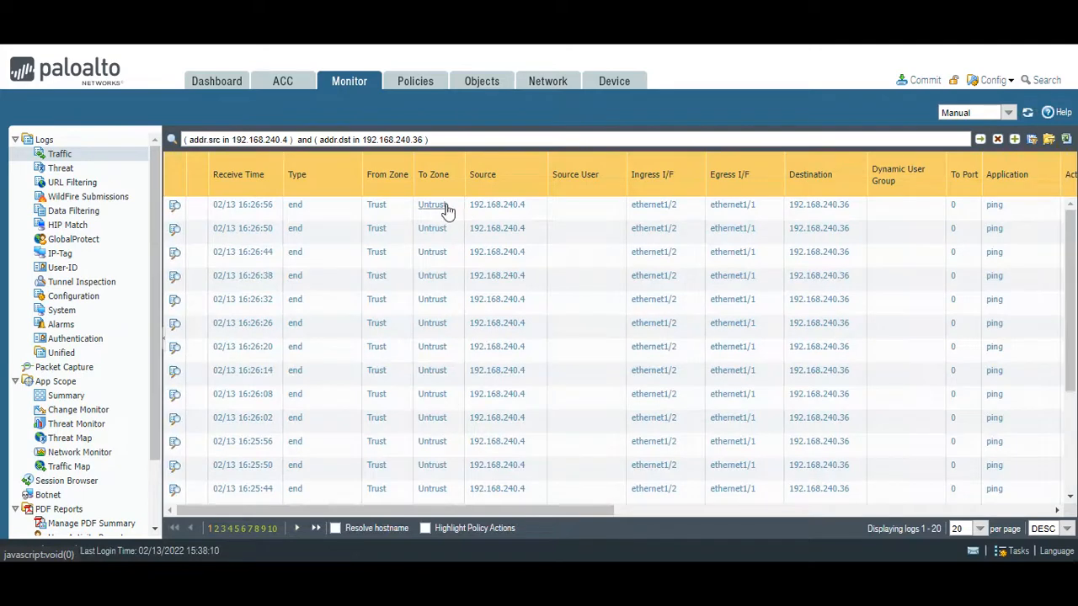
pyautogui.click(979, 143)
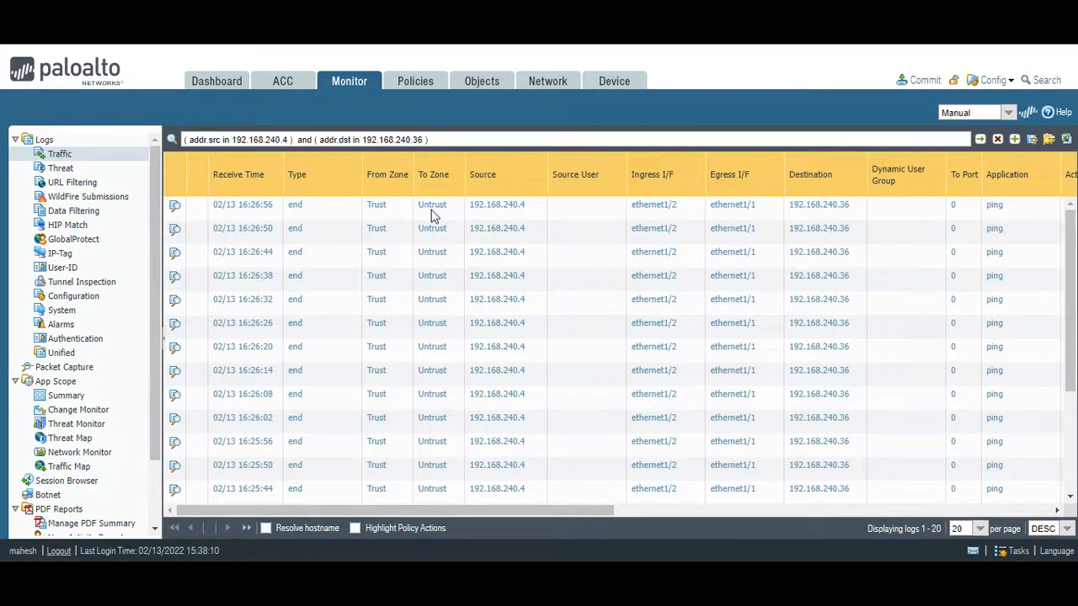
pyautogui.click(980, 142)
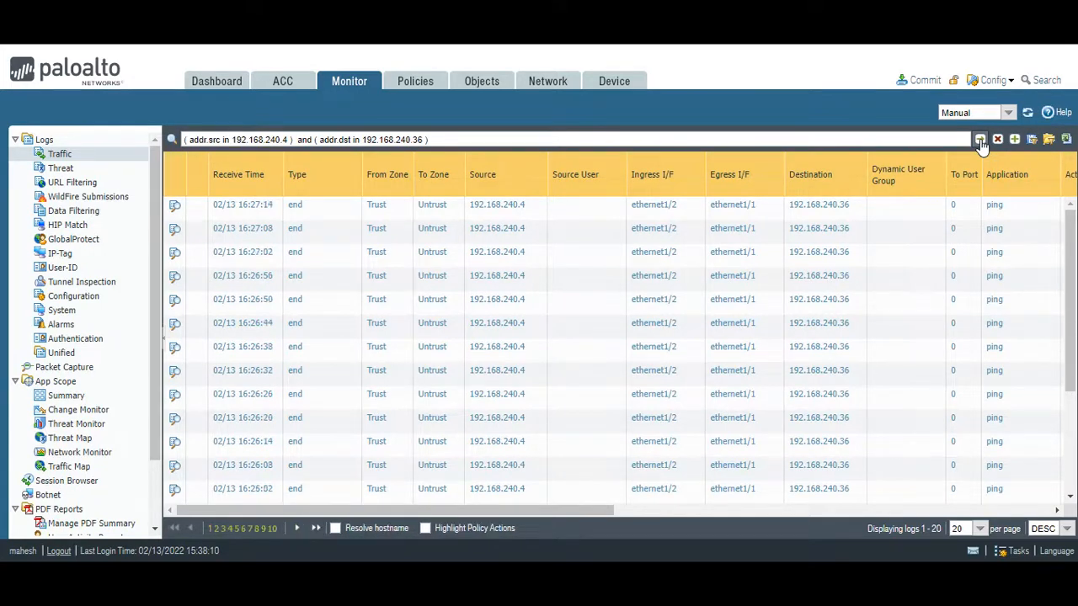
pyautogui.click(980, 141)
pyautogui.click(980, 141)
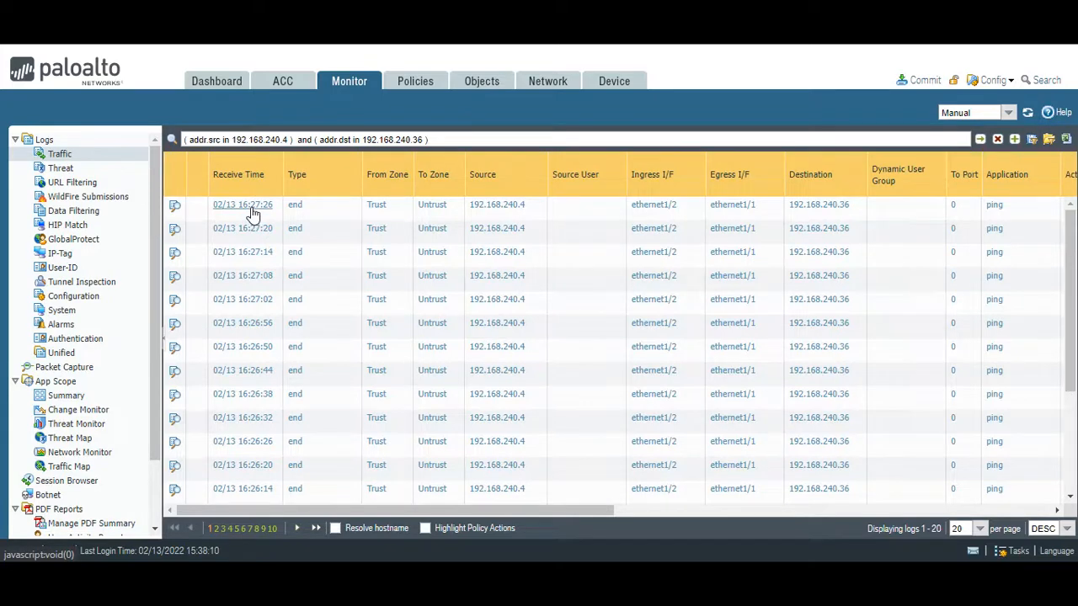
pyautogui.click(980, 140)
pyautogui.click(980, 139)
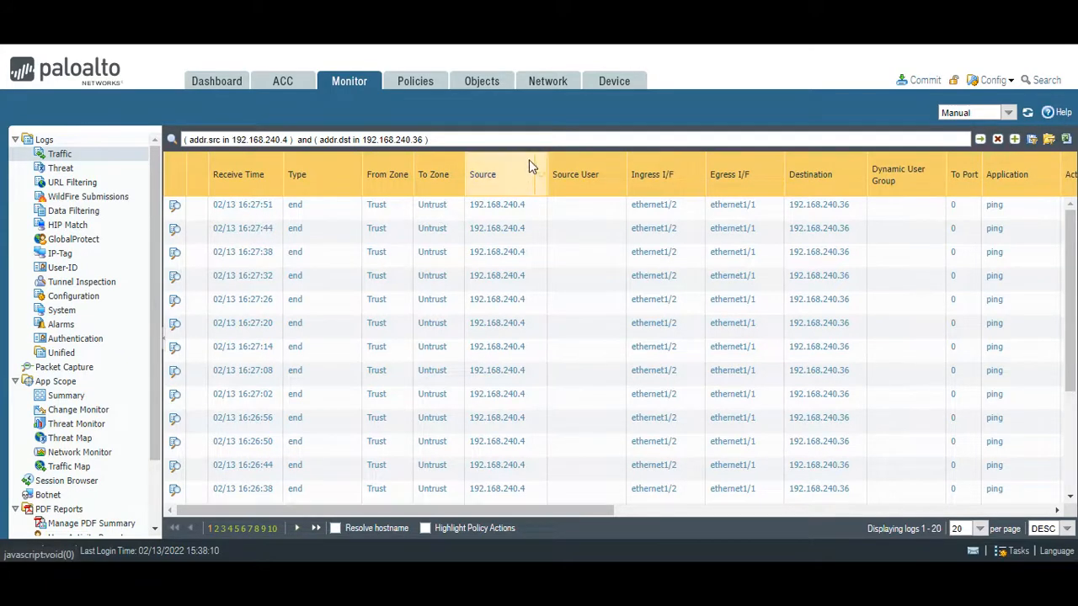
# - Commit the virtual router changes to the firewall and close the commit status
pyautogui.click(554, 83)
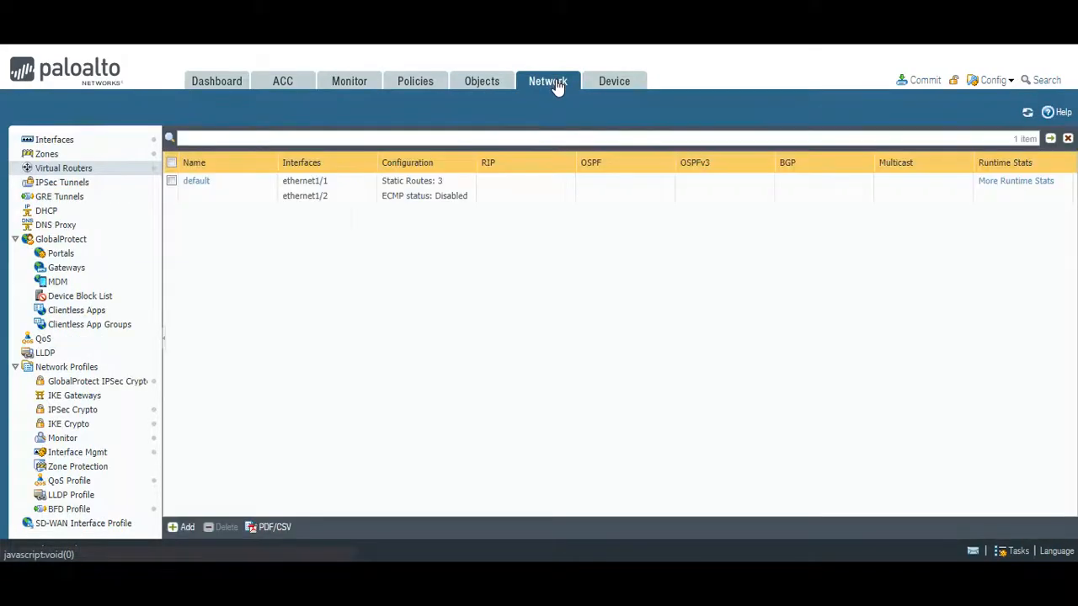
pyautogui.click(924, 84)
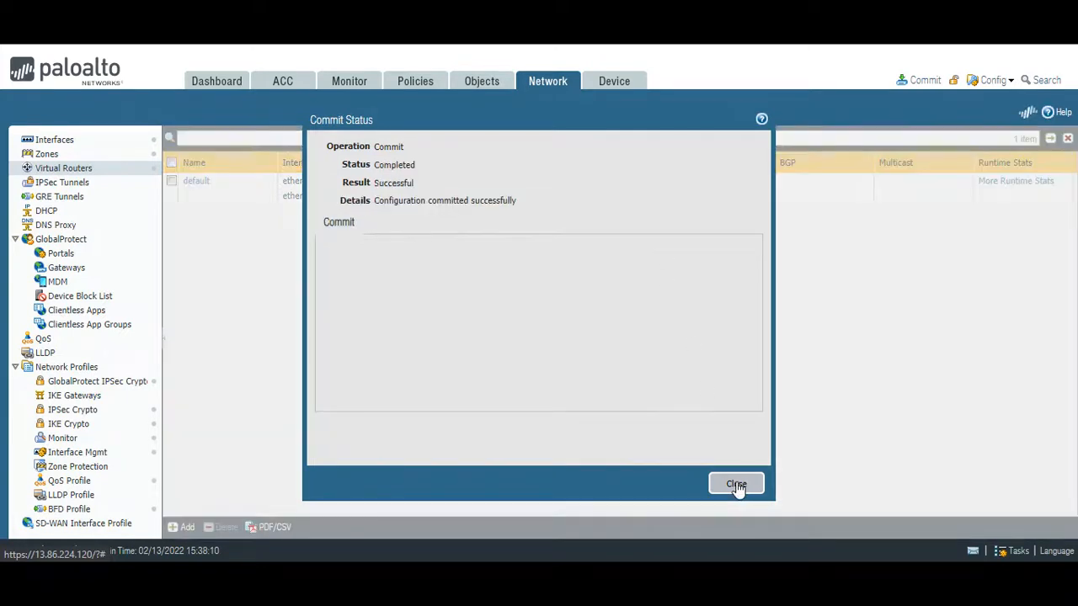
pyautogui.click(737, 486)
# - Refresh the traffic log filtered from 192.168.240.4 to 192.168.240.36, dismiss the Welcome message, and examine the latest zones and egress interfaces
pyautogui.click(351, 84)
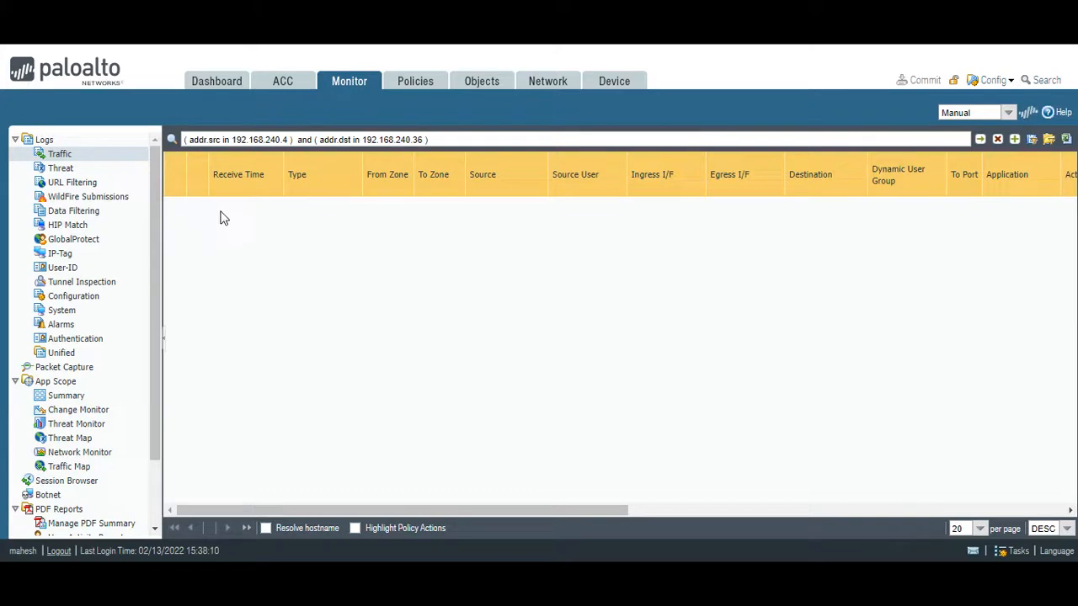
pyautogui.click(980, 140)
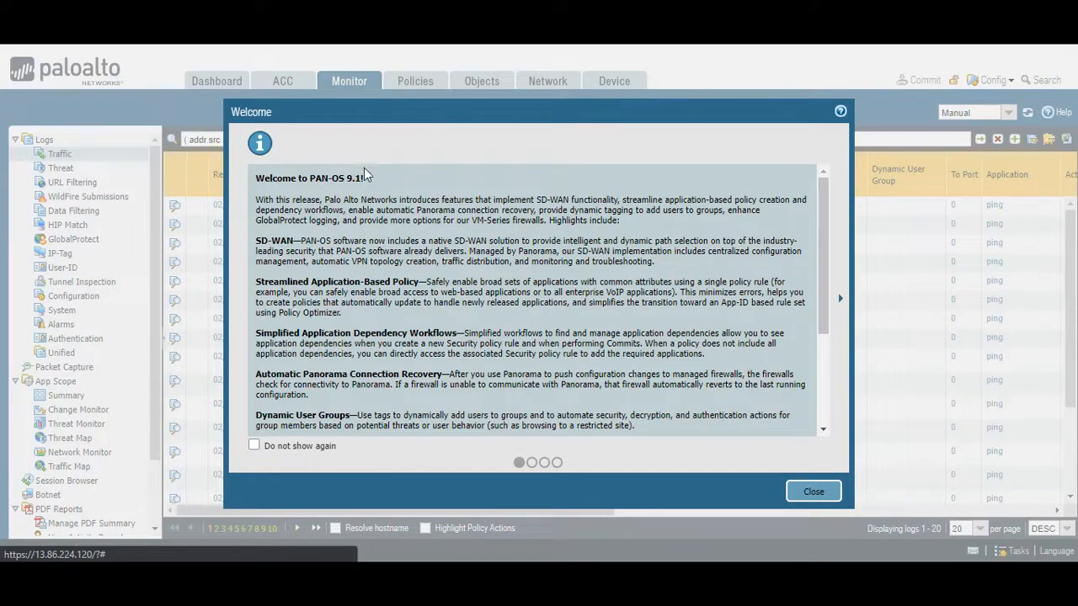
pyautogui.click(813, 491)
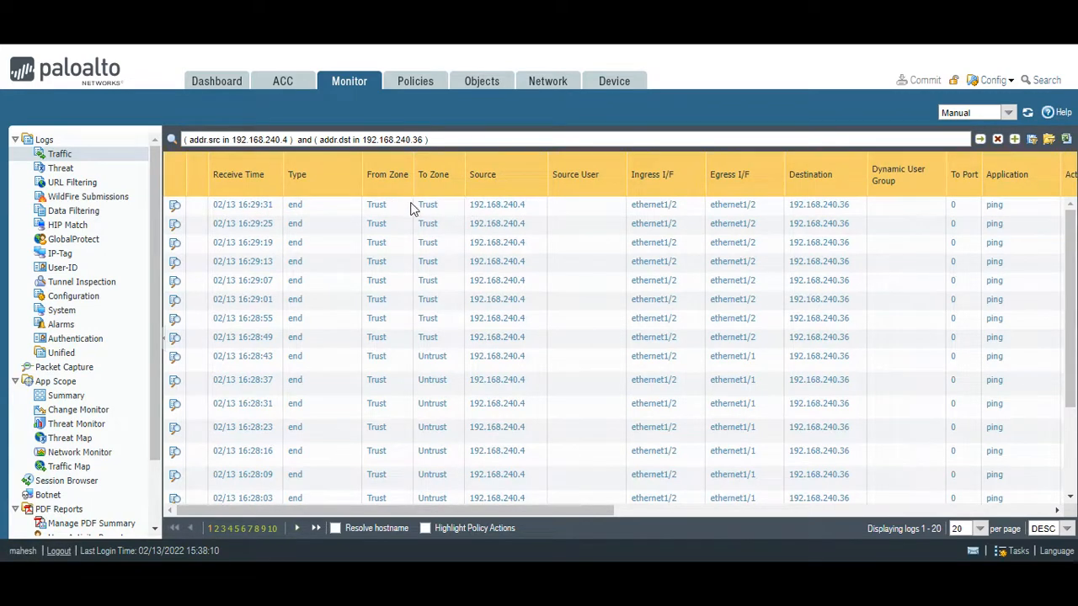
# - Open the Security policy rules and examine the intrazone-default and interzone-default rules
pyautogui.click(413, 86)
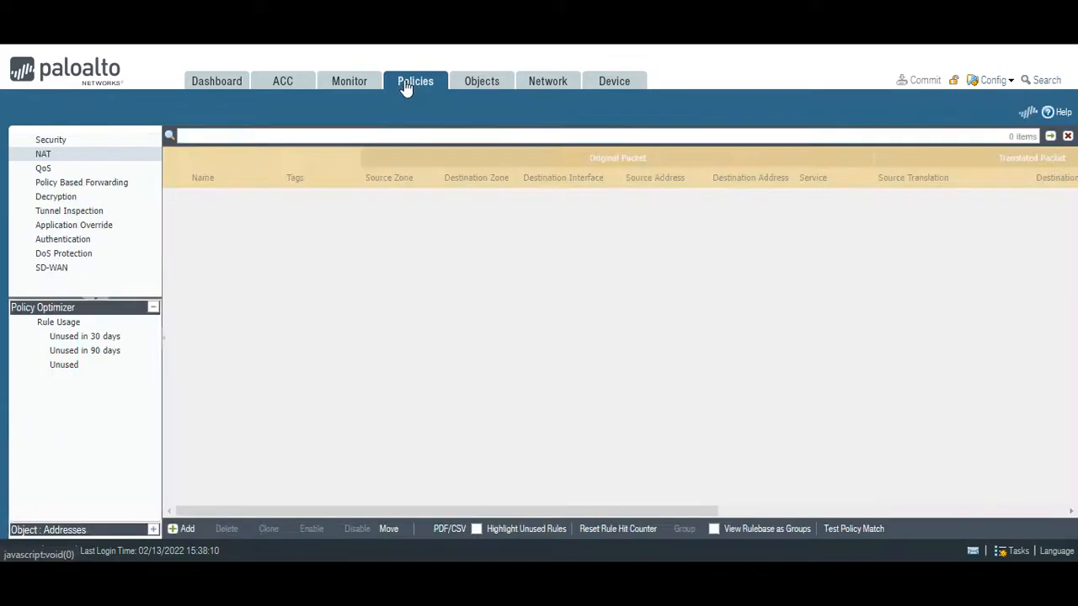
pyautogui.click(65, 140)
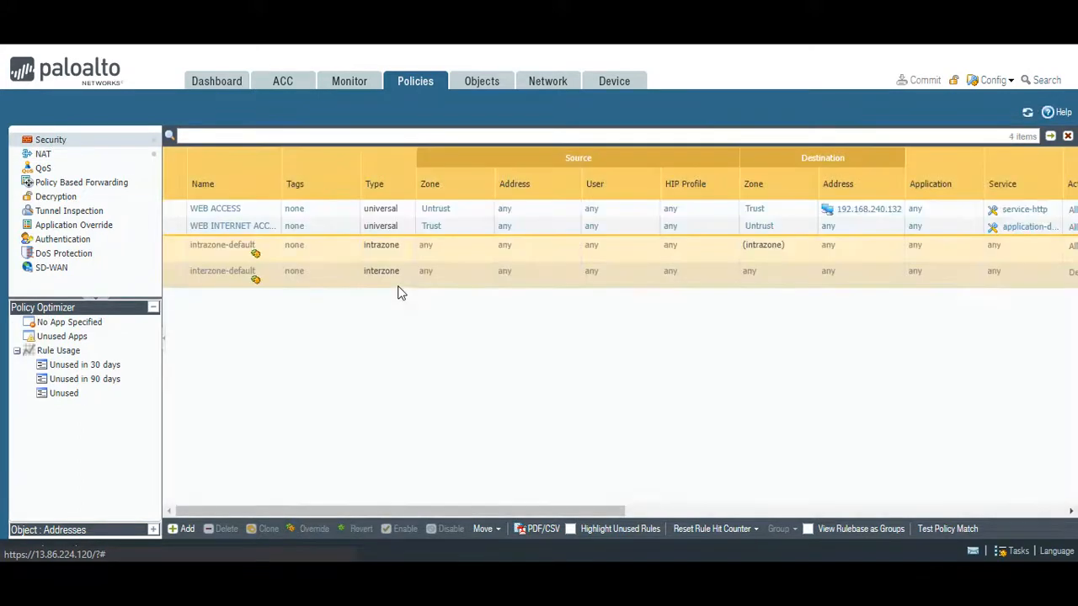
# - Open the intrazone-default rule, examine its action and log settings, and close it without changes
pyautogui.click(212, 255)
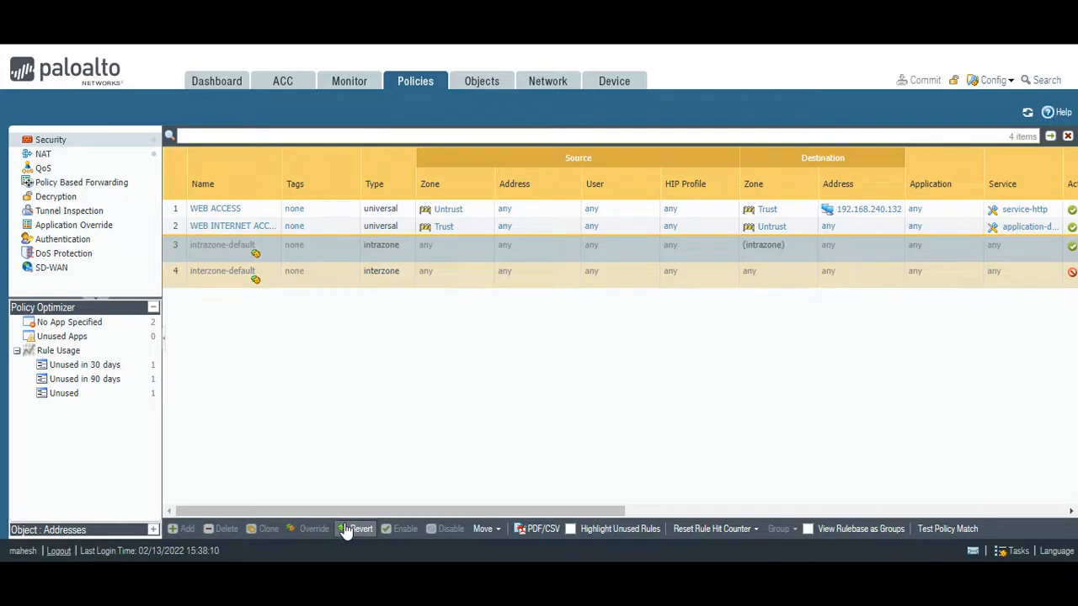
pyautogui.click(233, 246)
pyautogui.click(343, 191)
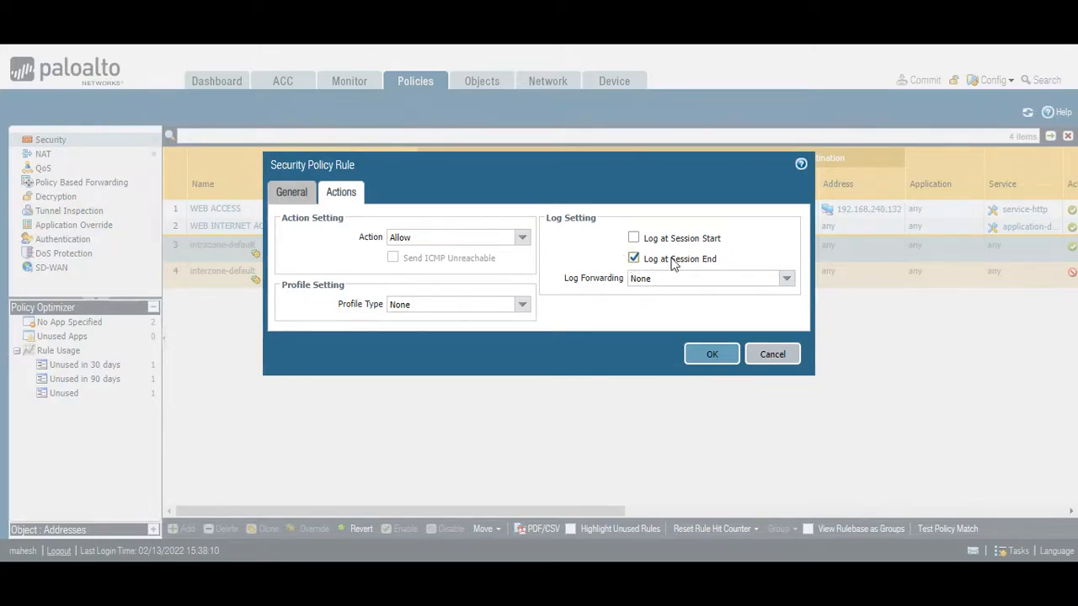
pyautogui.click(783, 355)
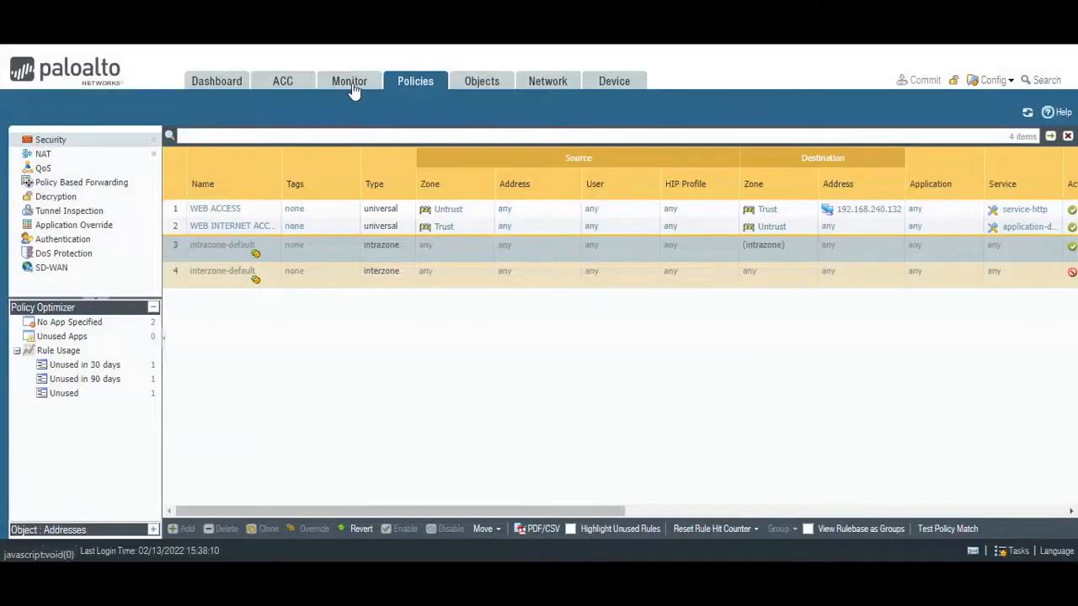
# - Return to the filtered traffic log, then check the running ping to 192.168.240.36 in the WWW-VM terminal and minimise it
pyautogui.click(352, 86)
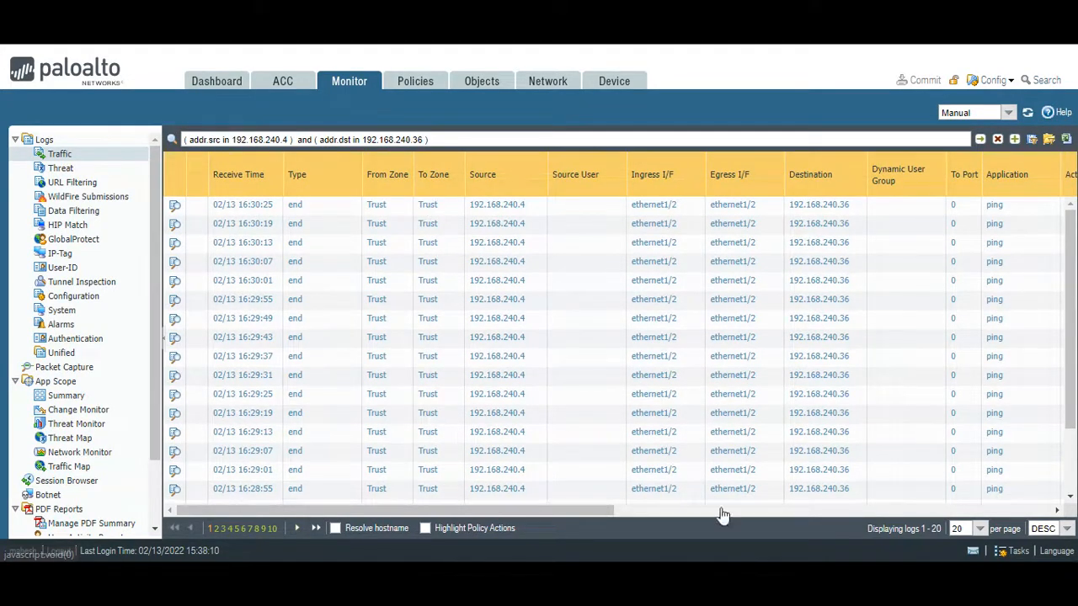
pyautogui.click(758, 532)
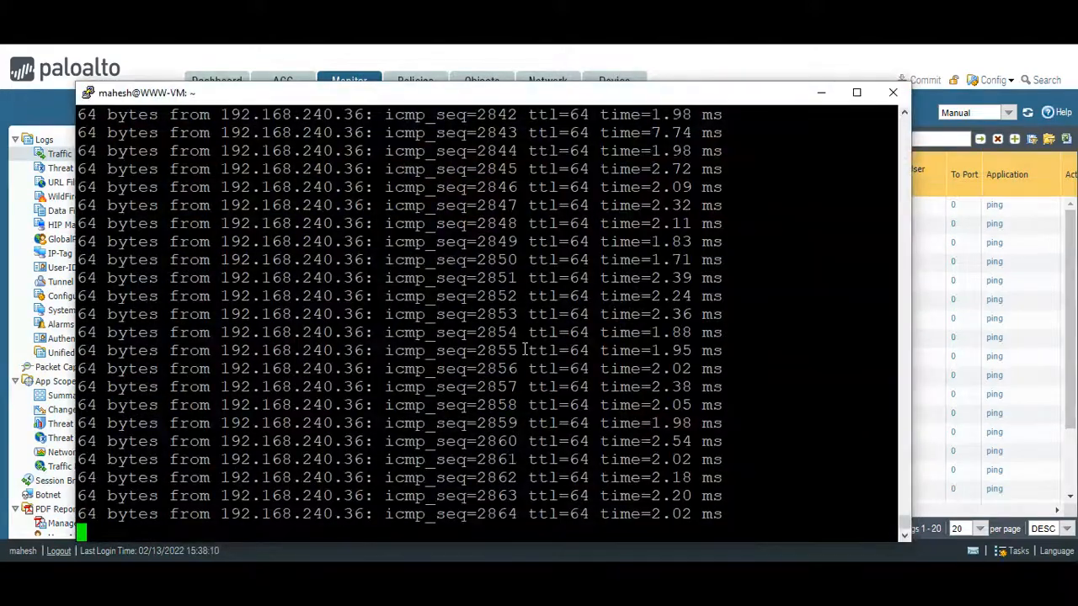
pyautogui.click(821, 93)
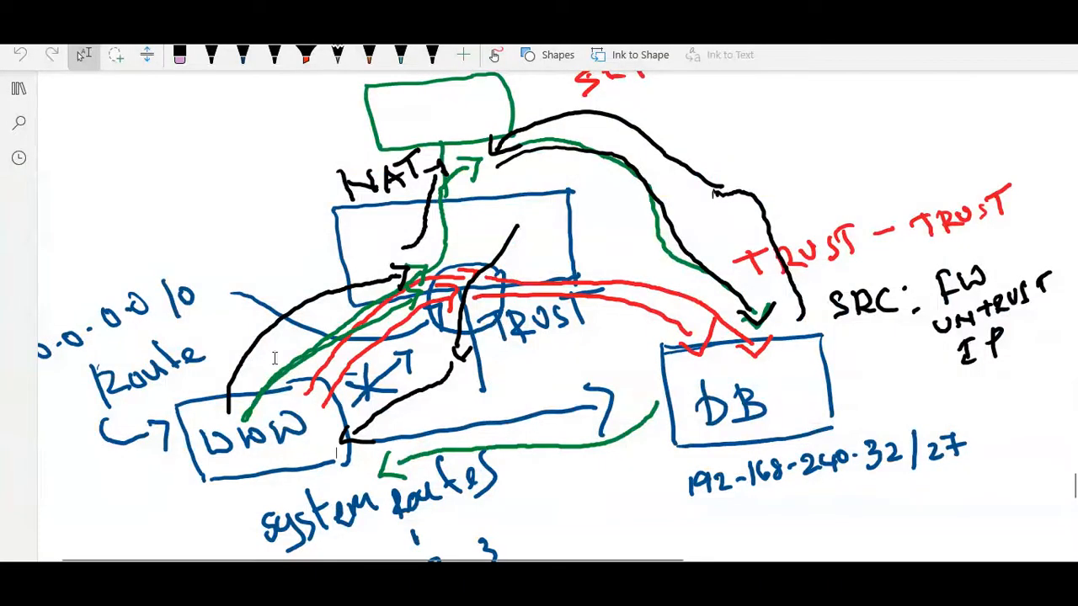
# - Switch to the handwritten notes in OneNote and draw a light-blue box labelled PA in the blank area below the INTERZONE sketch
pyautogui.scroll(-2, 543, 358)
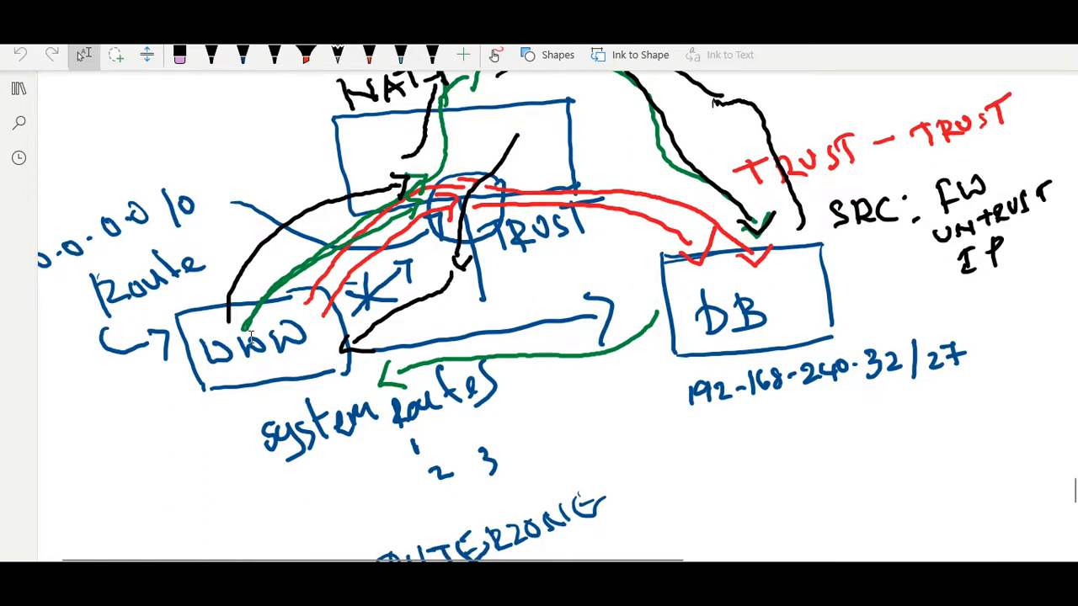
pyautogui.click(212, 56)
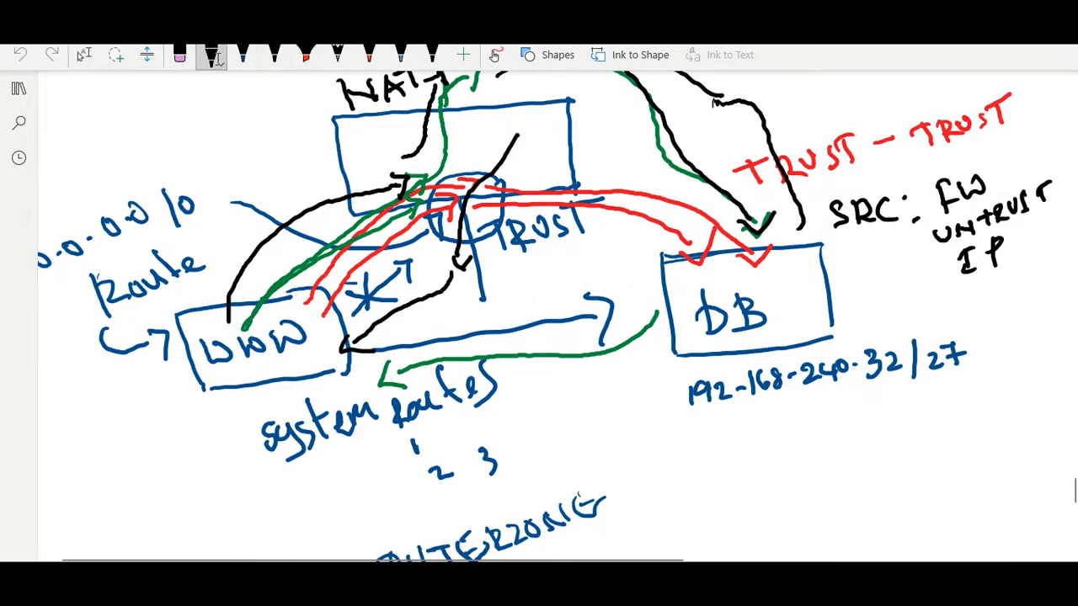
pyautogui.scroll(-3, 573, 266)
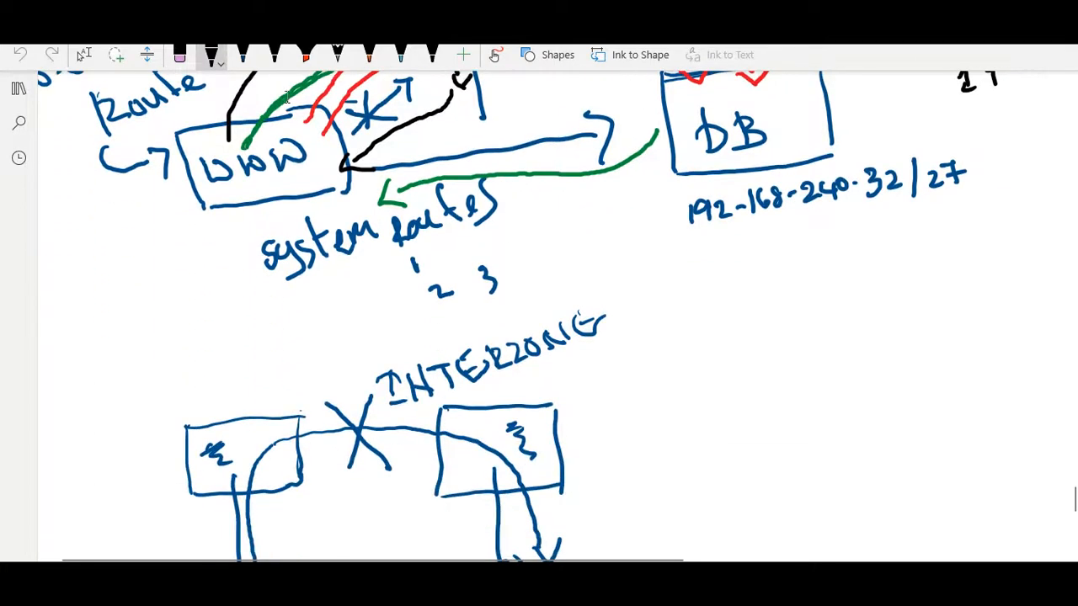
pyautogui.click(212, 55)
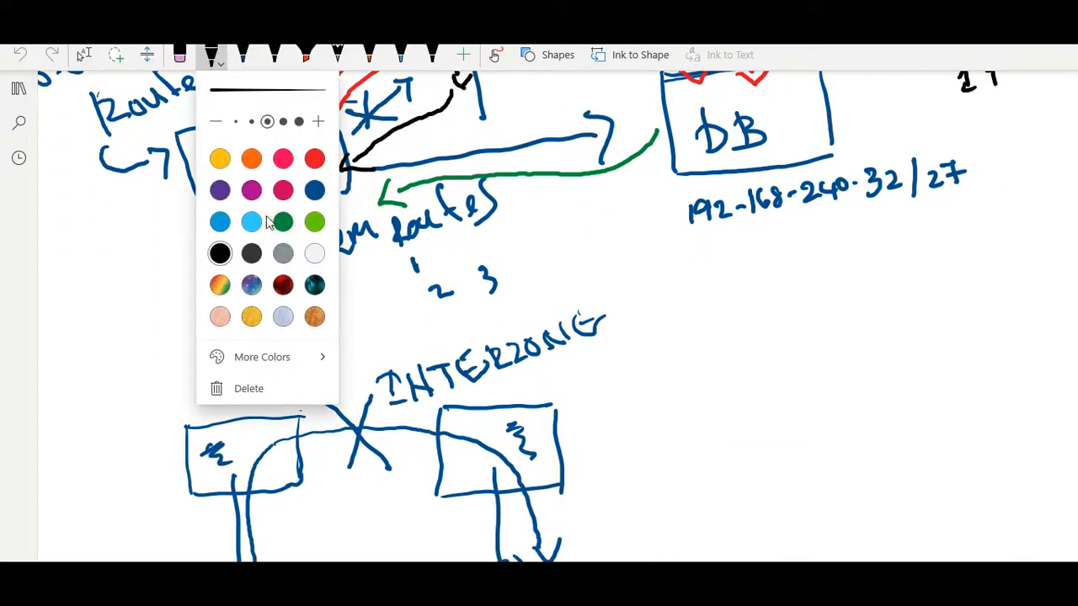
pyautogui.click(220, 224)
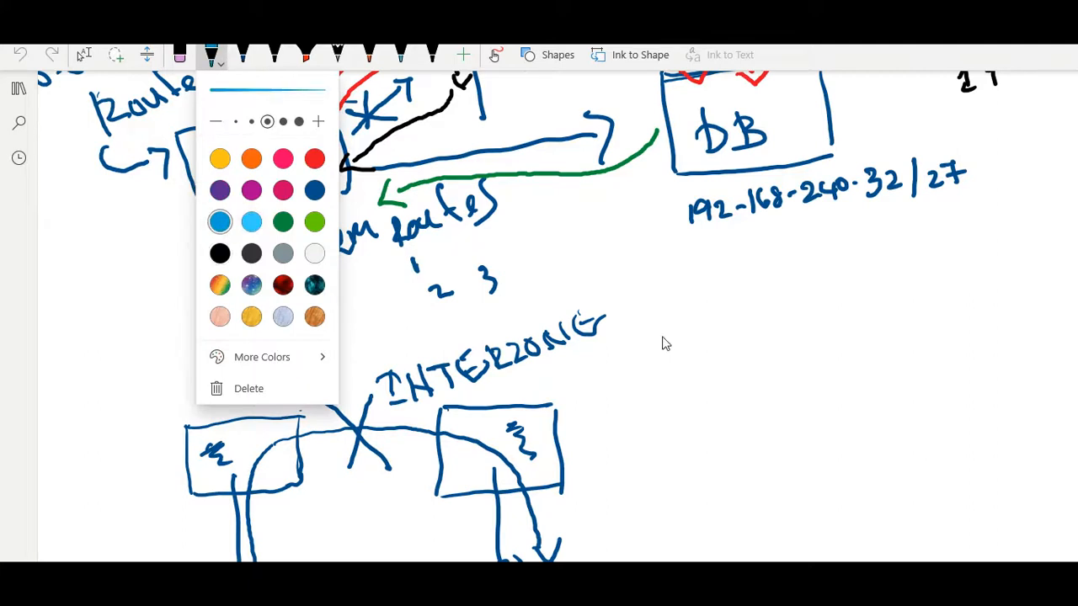
pyautogui.scroll(-6, 659, 343)
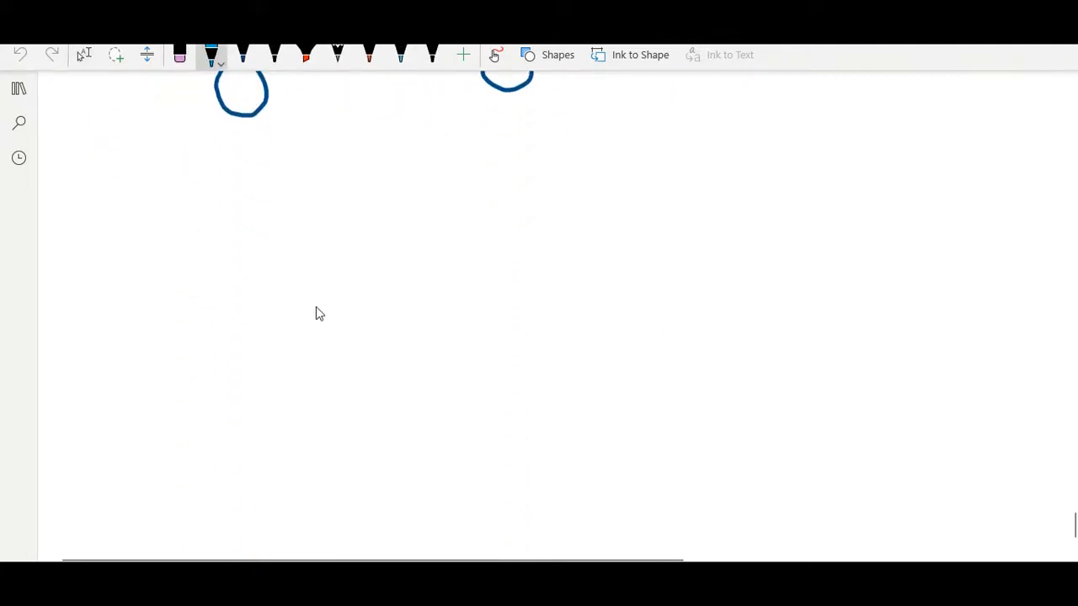
pyautogui.moveTo(349, 266); pyautogui.dragTo(552, 244)
pyautogui.moveTo(348, 266)
pyautogui.mouseDown()
pyautogui.moveTo(413, 345)
pyautogui.moveTo(547, 330)
pyautogui.mouseUp()
pyautogui.moveTo(540, 239); pyautogui.dragTo(537, 321)
pyautogui.moveTo(424, 285)
pyautogui.mouseDown()
pyautogui.moveTo(419, 308)
pyautogui.moveTo(470, 313)
pyautogui.mouseUp()
pyautogui.moveTo(435, 313); pyautogui.dragTo(472, 296)
# - Add an UNTRUST interface line above the PA box and a TRUST interface line below it, labelling both
pyautogui.moveTo(435, 251)
pyautogui.mouseDown()
pyautogui.moveTo(436, 174)
pyautogui.moveTo(468, 214)
pyautogui.moveTo(495, 212)
pyautogui.mouseUp()
pyautogui.moveTo(482, 190); pyautogui.dragTo(529, 184)
pyautogui.moveTo(530, 195)
pyautogui.mouseDown()
pyautogui.moveTo(538, 175)
pyautogui.moveTo(544, 195)
pyautogui.mouseUp()
pyautogui.moveTo(569, 159)
pyautogui.mouseDown()
pyautogui.moveTo(570, 190)
pyautogui.moveTo(574, 157)
pyautogui.mouseUp()
pyautogui.moveTo(441, 346); pyautogui.dragTo(451, 403)
pyautogui.moveTo(480, 370)
pyautogui.mouseDown()
pyautogui.moveTo(484, 405)
pyautogui.moveTo(490, 367)
pyautogui.mouseUp()
pyautogui.moveTo(505, 368)
pyautogui.mouseDown()
pyautogui.moveTo(498, 394)
pyautogui.moveTo(517, 380)
pyautogui.mouseUp()
pyautogui.moveTo(521, 369); pyautogui.dragTo(535, 381)
pyautogui.moveTo(563, 342); pyautogui.dragTo(565, 371)
pyautogui.moveTo(547, 354); pyautogui.dragTo(576, 338)
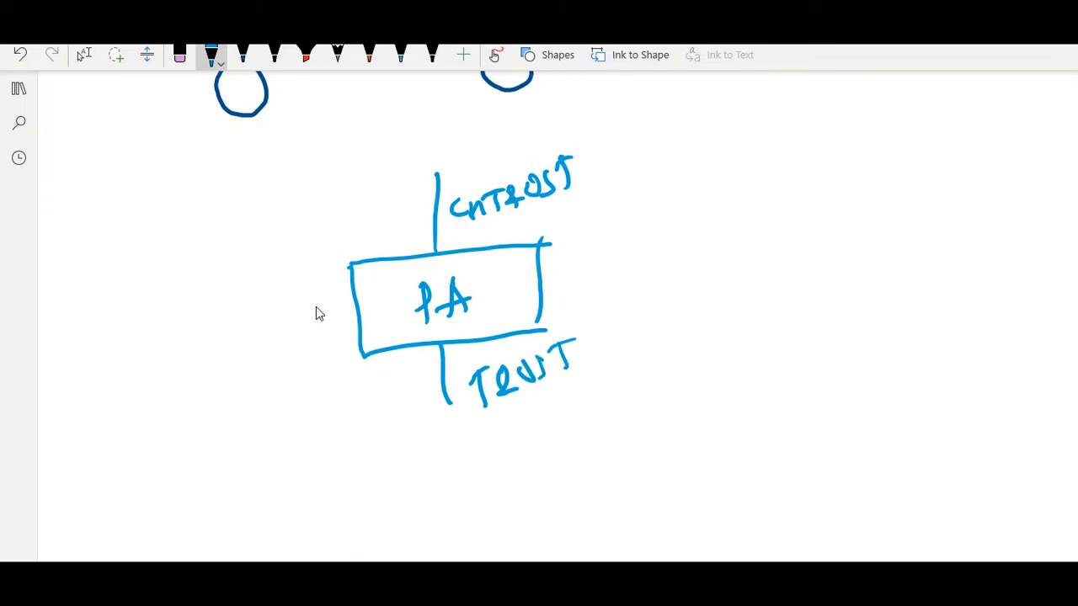
# - Draw two boxes below the PA box, one on each side, and label them WWW and DB
pyautogui.moveTo(175, 431); pyautogui.dragTo(246, 421)
pyautogui.moveTo(130, 434)
pyautogui.mouseDown()
pyautogui.moveTo(271, 410)
pyautogui.moveTo(143, 501)
pyautogui.moveTo(293, 485)
pyautogui.mouseUp()
pyautogui.moveTo(270, 411); pyautogui.dragTo(288, 483)
pyautogui.moveTo(160, 465)
pyautogui.mouseDown()
pyautogui.moveTo(178, 482)
pyautogui.moveTo(199, 468)
pyautogui.mouseUp()
pyautogui.moveTo(204, 468); pyautogui.dragTo(275, 439)
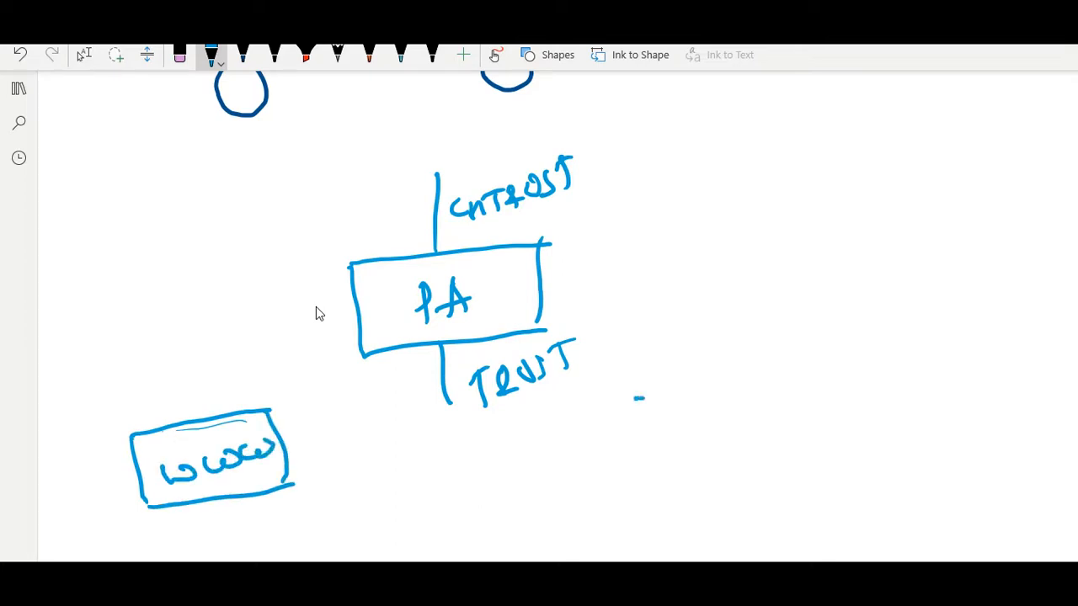
pyautogui.moveTo(637, 399)
pyautogui.mouseDown()
pyautogui.moveTo(761, 380)
pyautogui.moveTo(742, 477)
pyautogui.moveTo(793, 463)
pyautogui.mouseUp()
pyautogui.moveTo(759, 385)
pyautogui.mouseDown()
pyautogui.moveTo(775, 406)
pyautogui.moveTo(776, 453)
pyautogui.mouseUp()
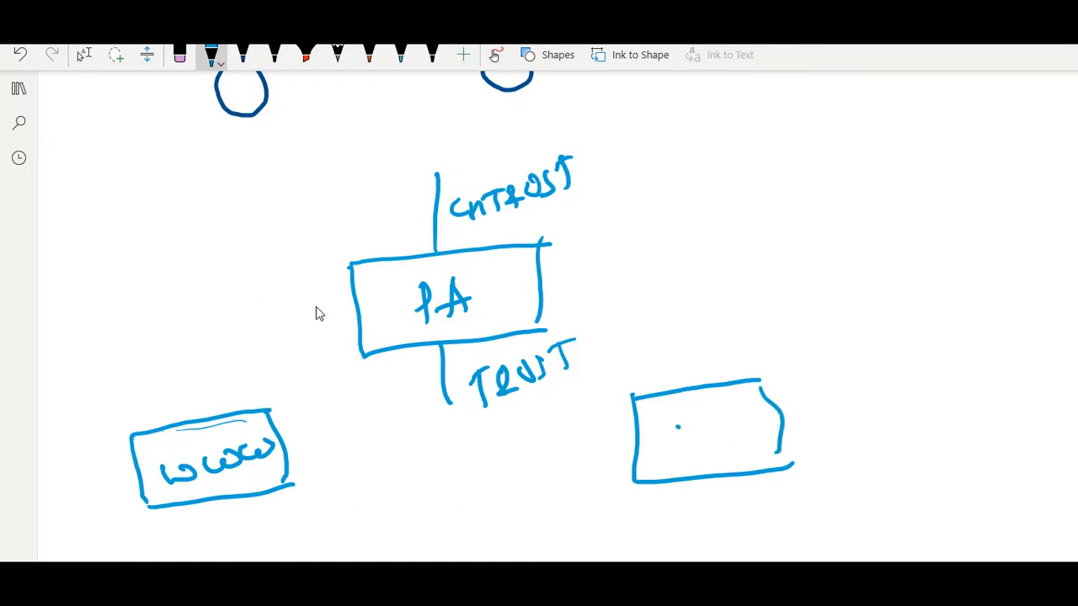
pyautogui.moveTo(678, 426); pyautogui.dragTo(680, 457)
pyautogui.moveTo(674, 430)
pyautogui.mouseDown()
pyautogui.moveTo(694, 444)
pyautogui.moveTo(668, 458)
pyautogui.mouseUp()
pyautogui.moveTo(712, 422)
pyautogui.mouseDown()
pyautogui.moveTo(712, 447)
pyautogui.moveTo(733, 436)
pyautogui.mouseUp()
pyautogui.moveTo(733, 436); pyautogui.dragTo(702, 459)
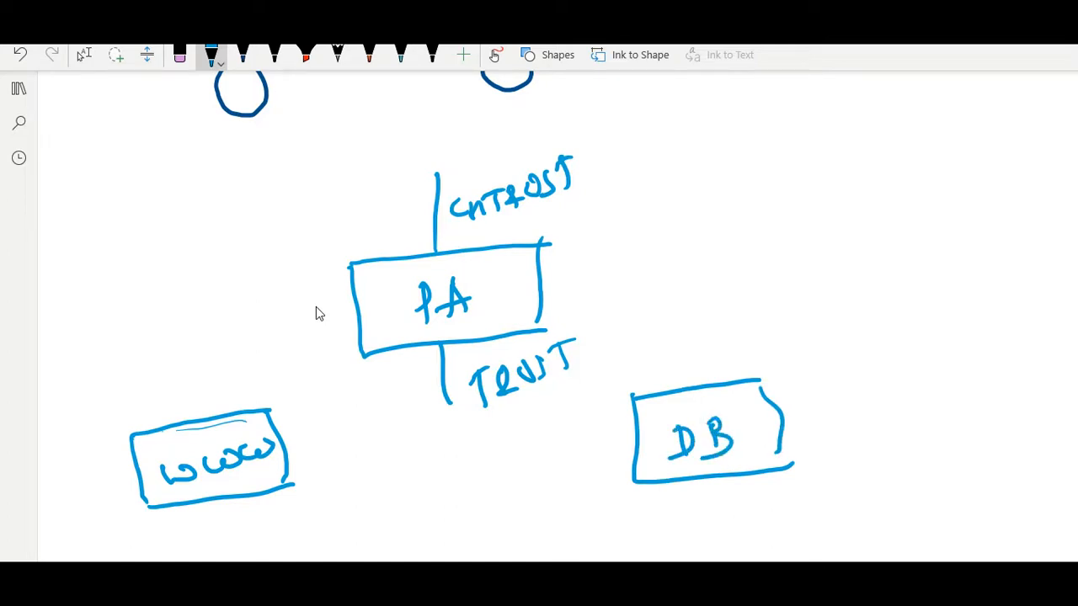
# - Draw the traffic path from the WWW box up to the Trust side of the PA box
pyautogui.click(212, 55)
pyautogui.click(212, 54)
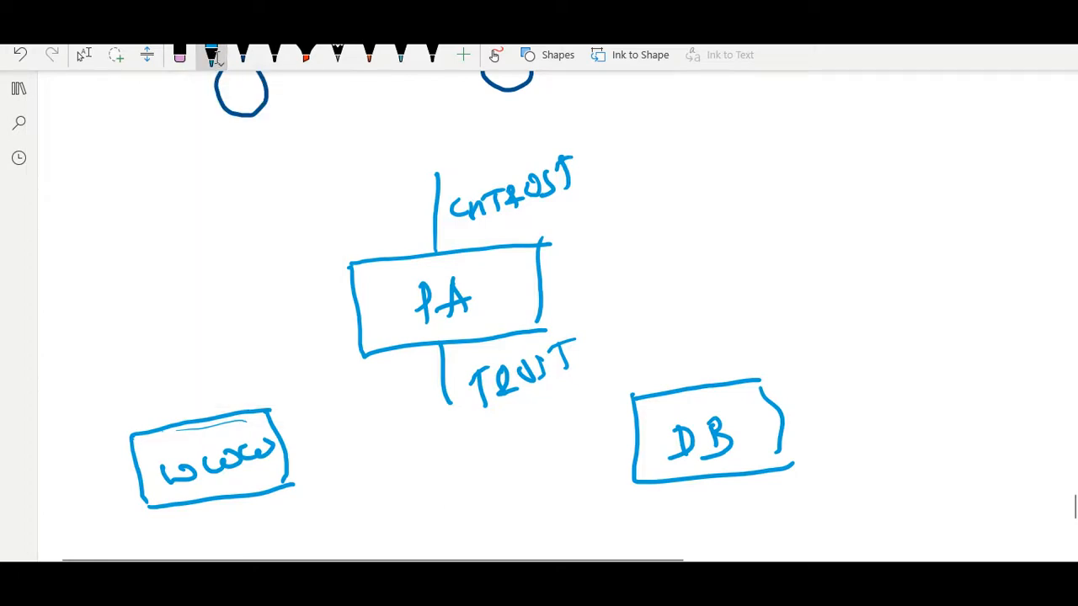
pyautogui.click(212, 55)
pyautogui.click(211, 55)
pyautogui.click(212, 55)
pyautogui.click(212, 55)
pyautogui.click(214, 55)
pyautogui.click(213, 55)
pyautogui.click(214, 205)
pyautogui.moveTo(412, 300); pyautogui.dragTo(417, 306)
pyautogui.moveTo(286, 441)
pyautogui.mouseDown()
pyautogui.moveTo(342, 385)
pyautogui.moveTo(424, 352)
pyautogui.moveTo(427, 374)
pyautogui.mouseUp()
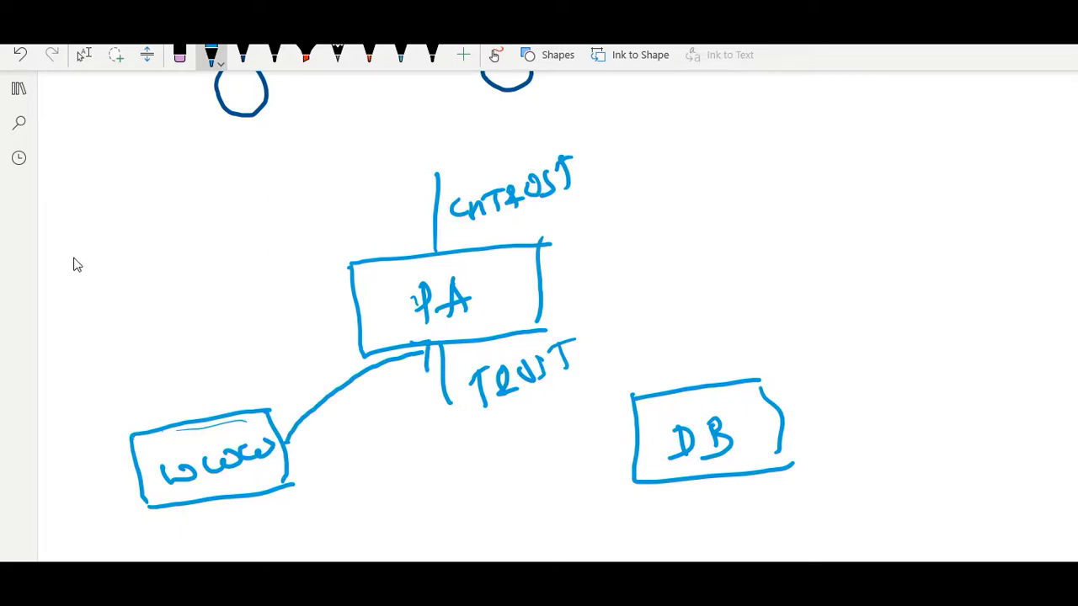
pyautogui.scroll(1, 73, 264)
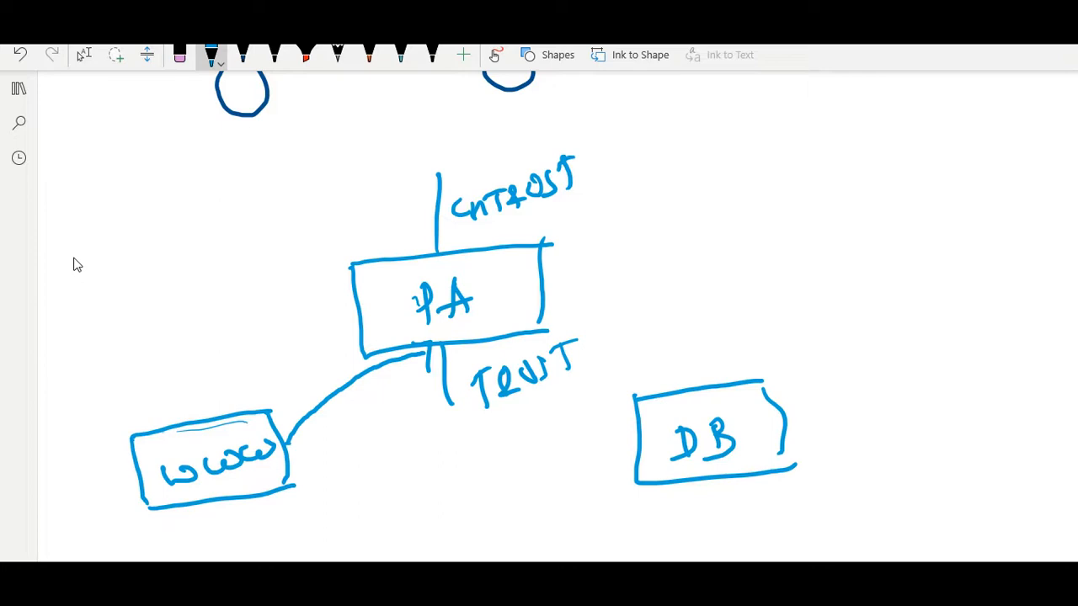
pyautogui.moveTo(459, 344)
pyautogui.mouseDown()
pyautogui.moveTo(580, 349)
pyautogui.moveTo(676, 389)
pyautogui.mouseUp()
pyautogui.moveTo(684, 357); pyautogui.dragTo(675, 388)
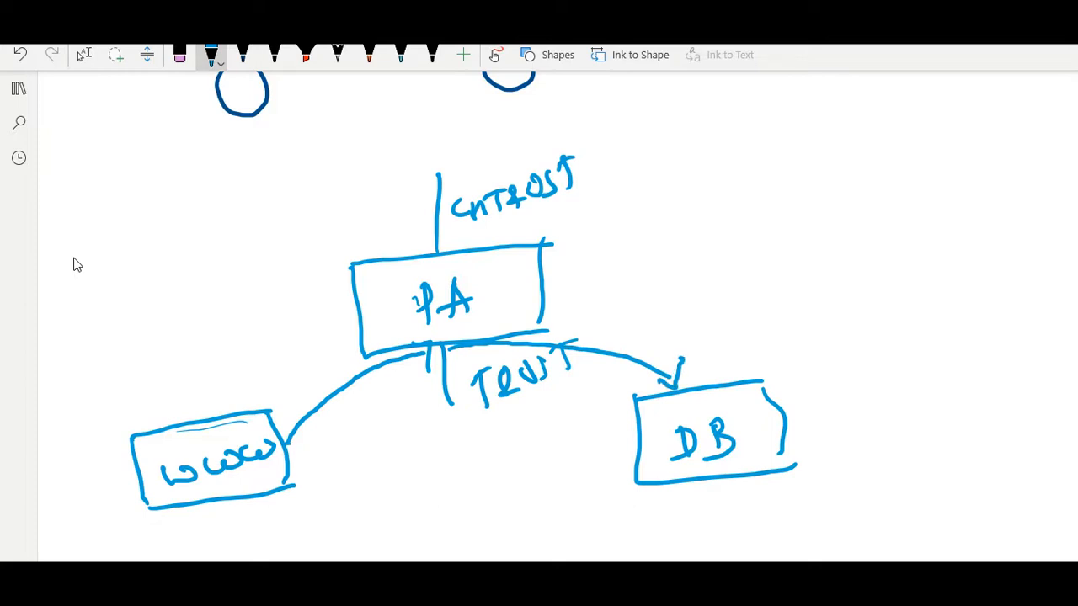
pyautogui.moveTo(625, 434)
pyautogui.mouseDown()
pyautogui.moveTo(553, 486)
pyautogui.moveTo(369, 508)
pyautogui.moveTo(320, 490)
pyautogui.moveTo(321, 512)
pyautogui.mouseUp()
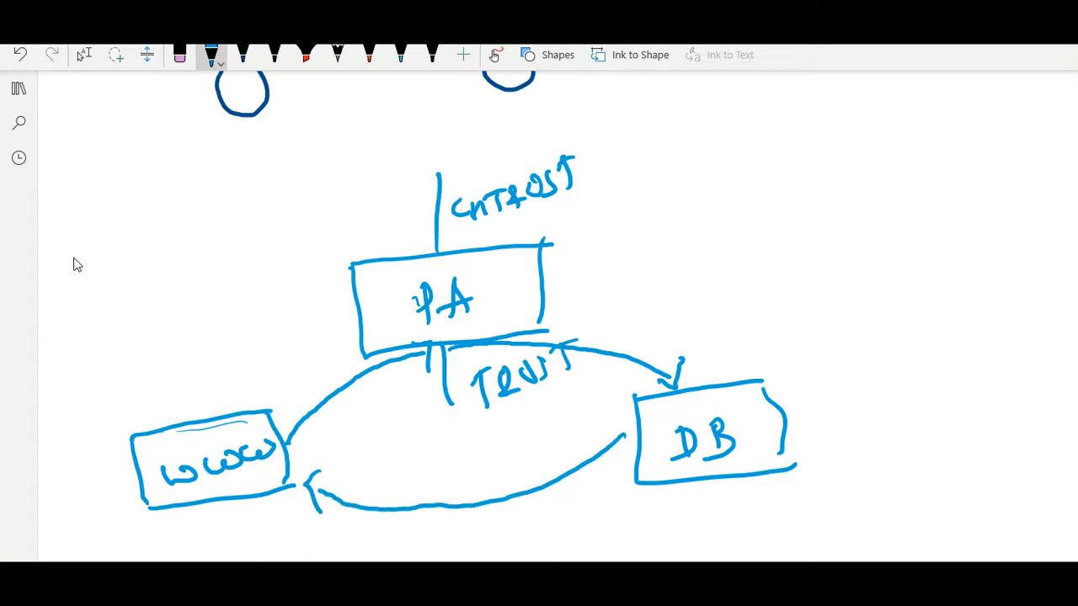
pyautogui.scroll(-1, 77, 264)
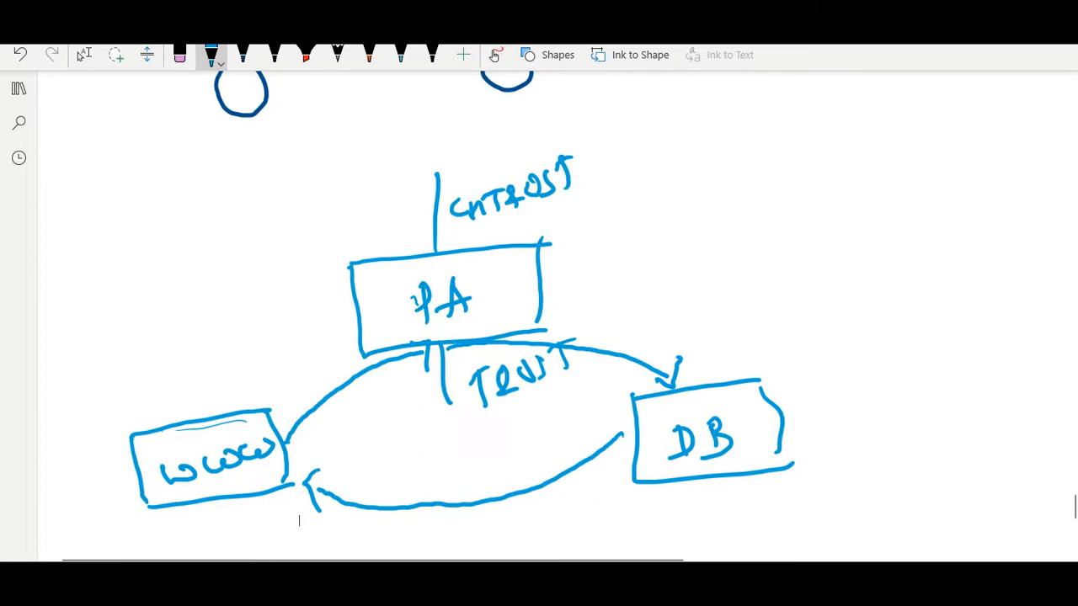
# - Switch to the firewall's filtered traffic log and examine the action, NAT, rule, session end reason and byte columns
pyautogui.click(83, 54)
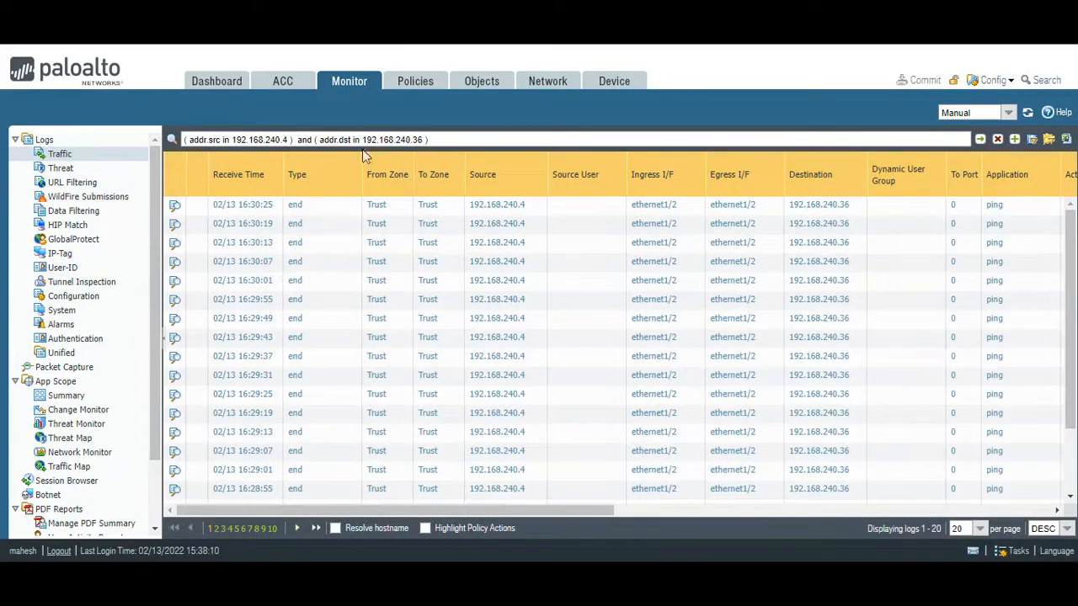
pyautogui.moveTo(441, 511); pyautogui.dragTo(773, 544)
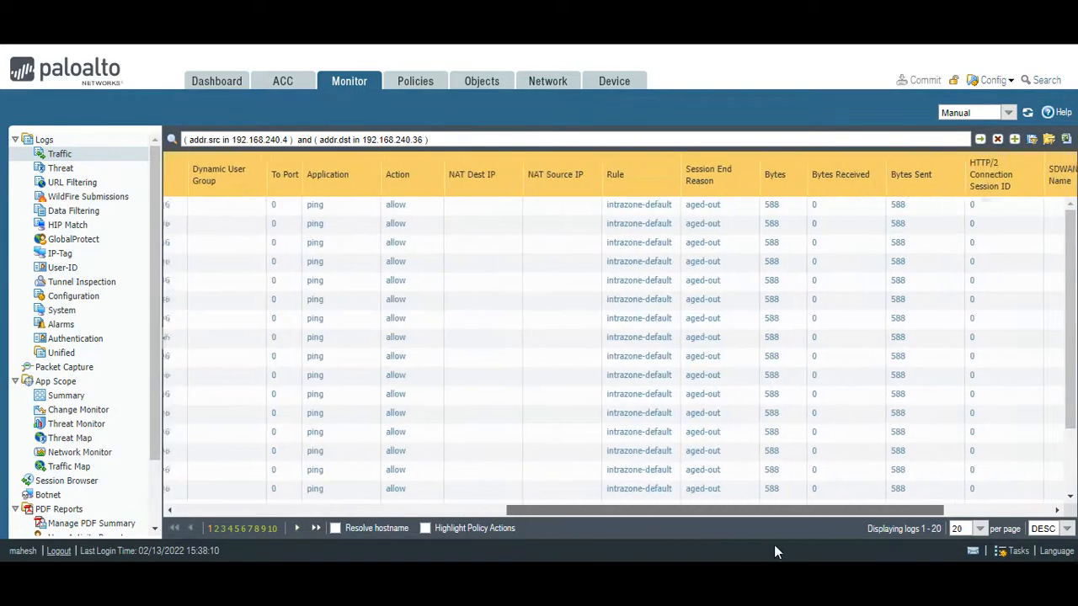
pyautogui.hscroll(3, 723, 276)
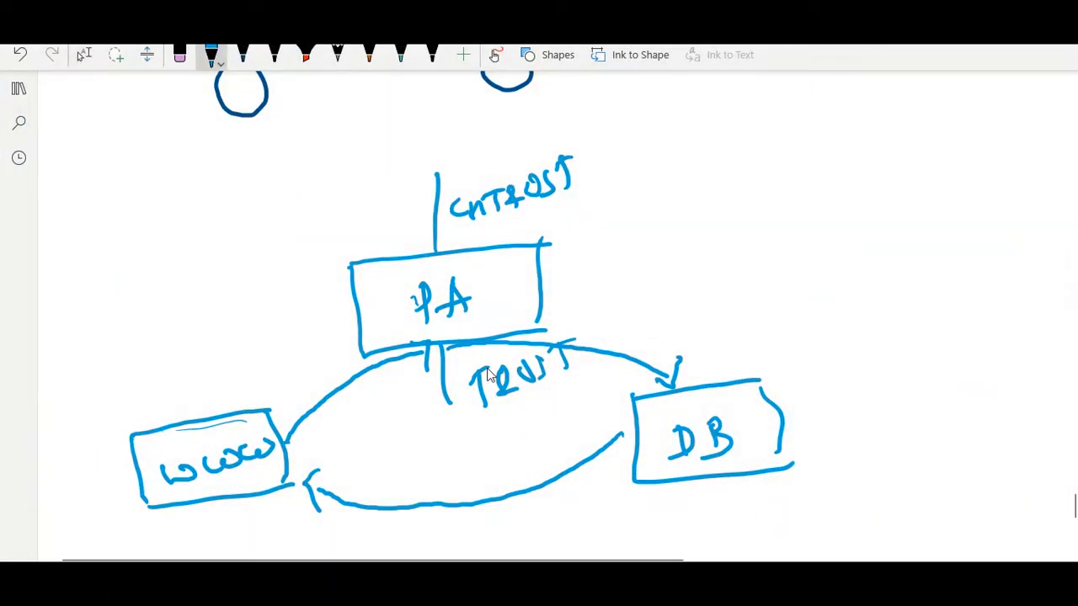
# - Back in the OneNote sketch, put a check mark on the PA-to-DB arrow and another on the DB-to-WWW return arrow
pyautogui.moveTo(581, 364); pyautogui.dragTo(660, 310)
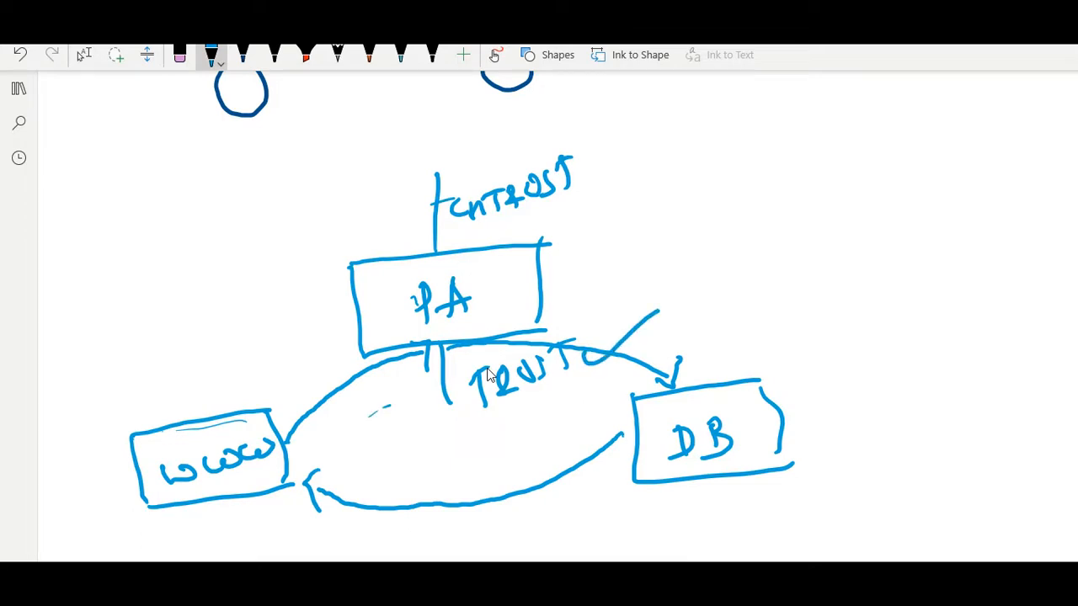
pyautogui.moveTo(440, 510); pyautogui.dragTo(507, 443)
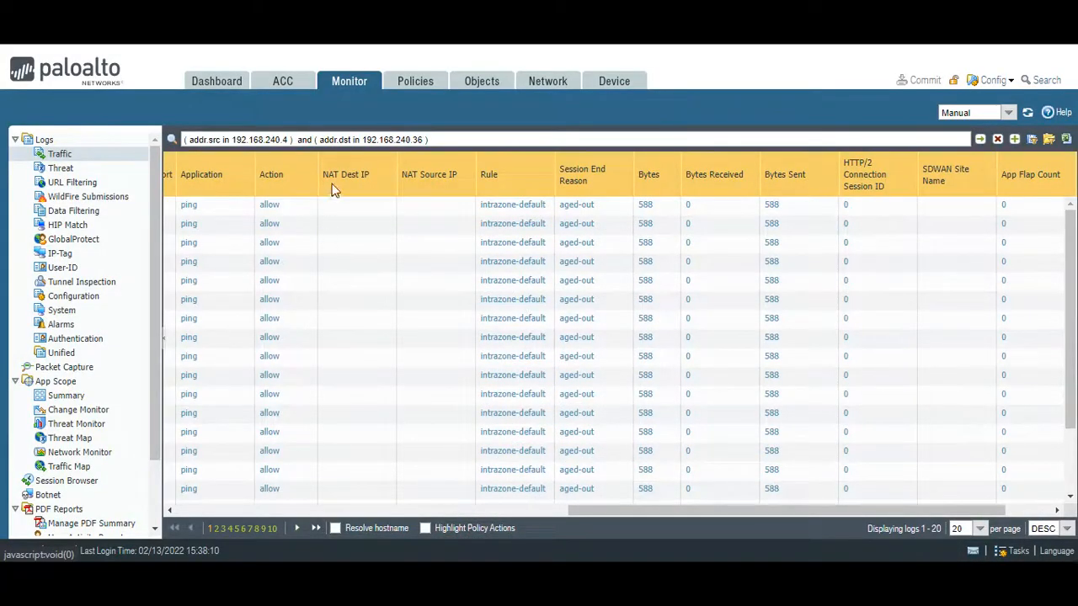
# - Switch to the firewall, examine the IPv4 static routes of the default virtual router, and close it without changes
pyautogui.click(539, 84)
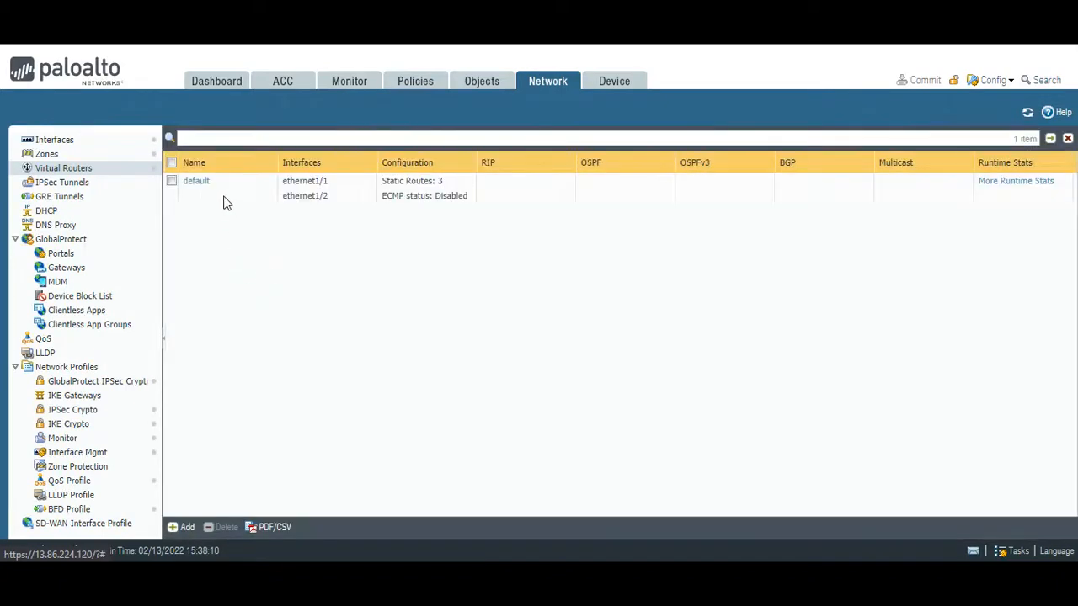
pyautogui.click(196, 182)
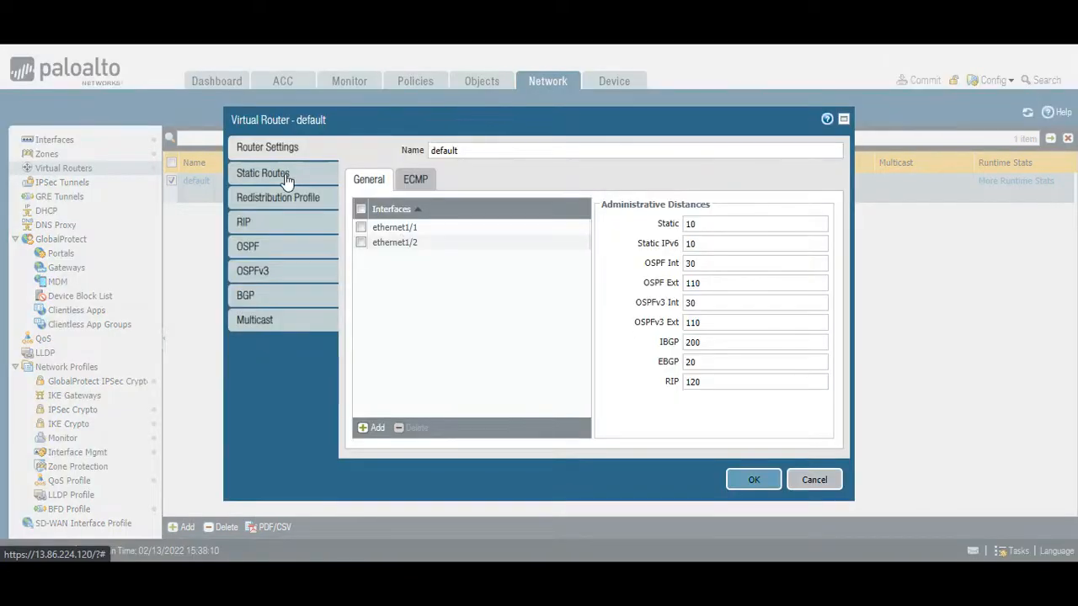
pyautogui.click(286, 178)
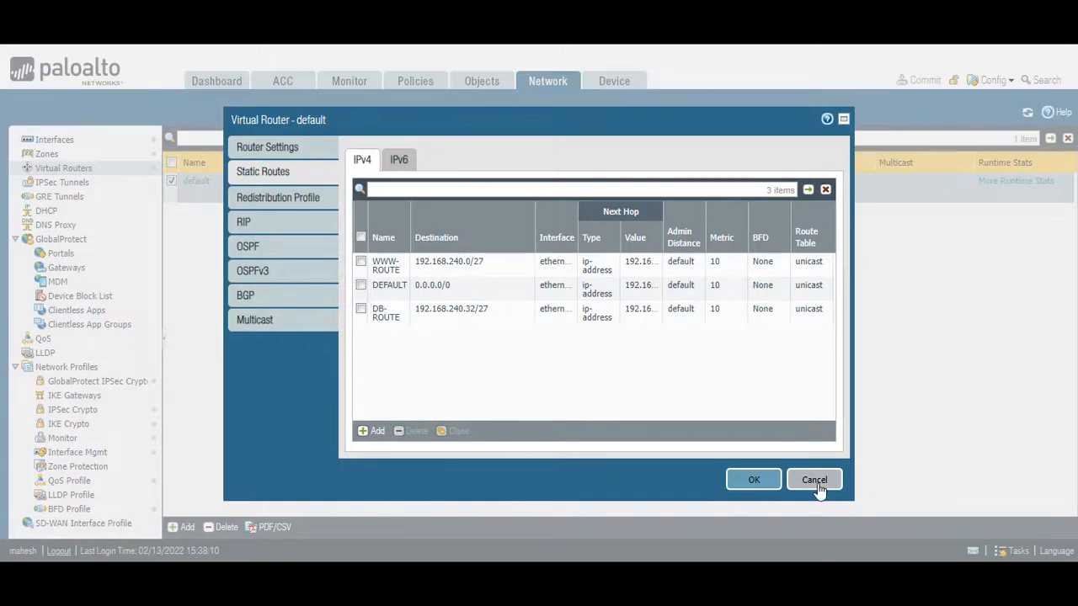
pyautogui.press('Escape')
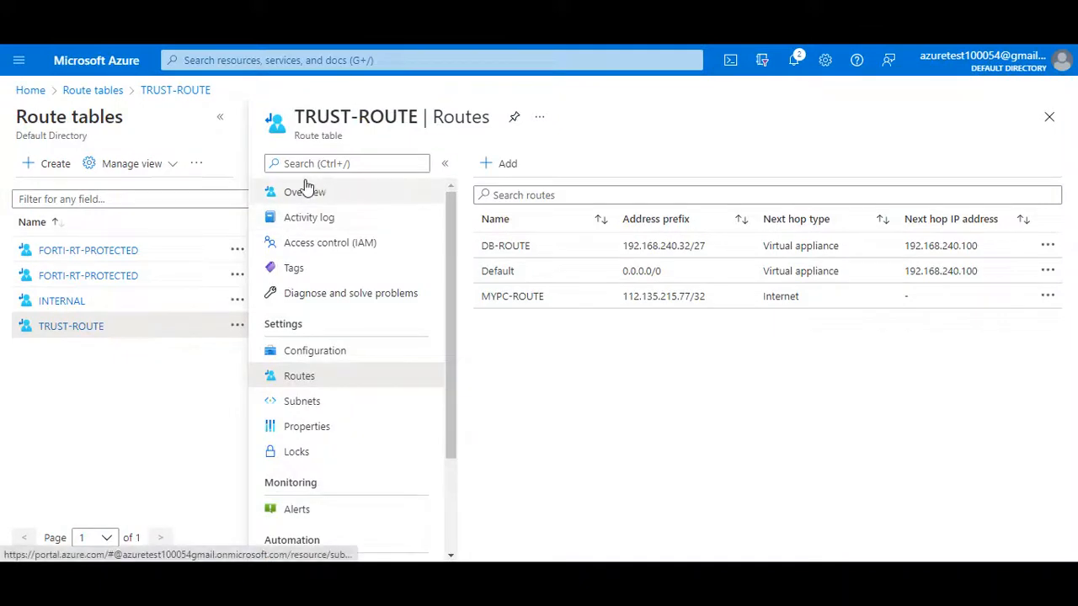
# - Switch to the Azure portal, list the subnets of FLIFE-VNET, and open the FLIFE-DB subnet
pyautogui.click(267, 60)
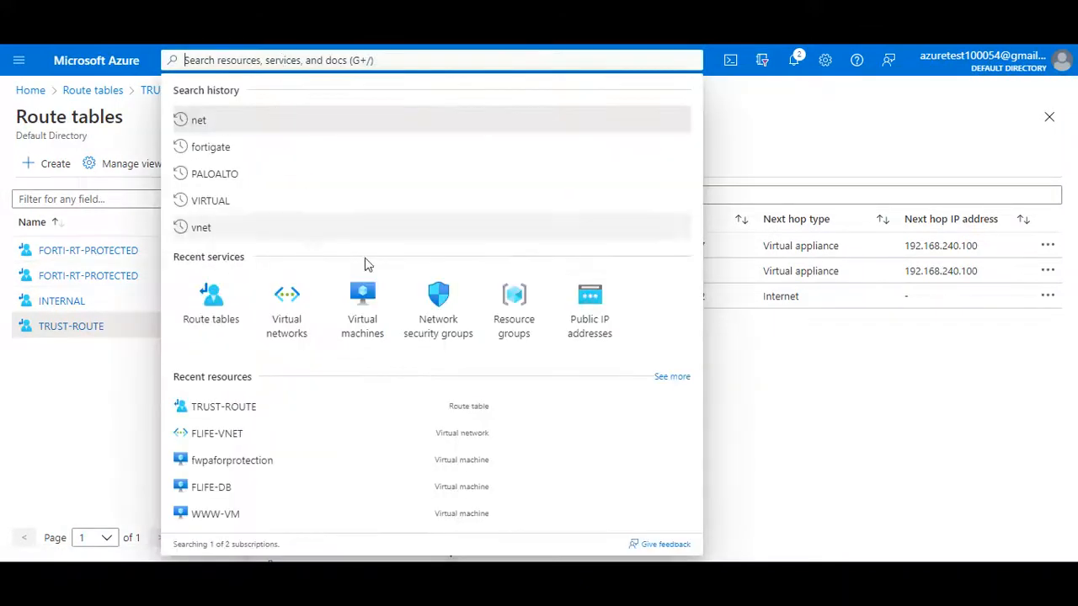
pyautogui.click(297, 326)
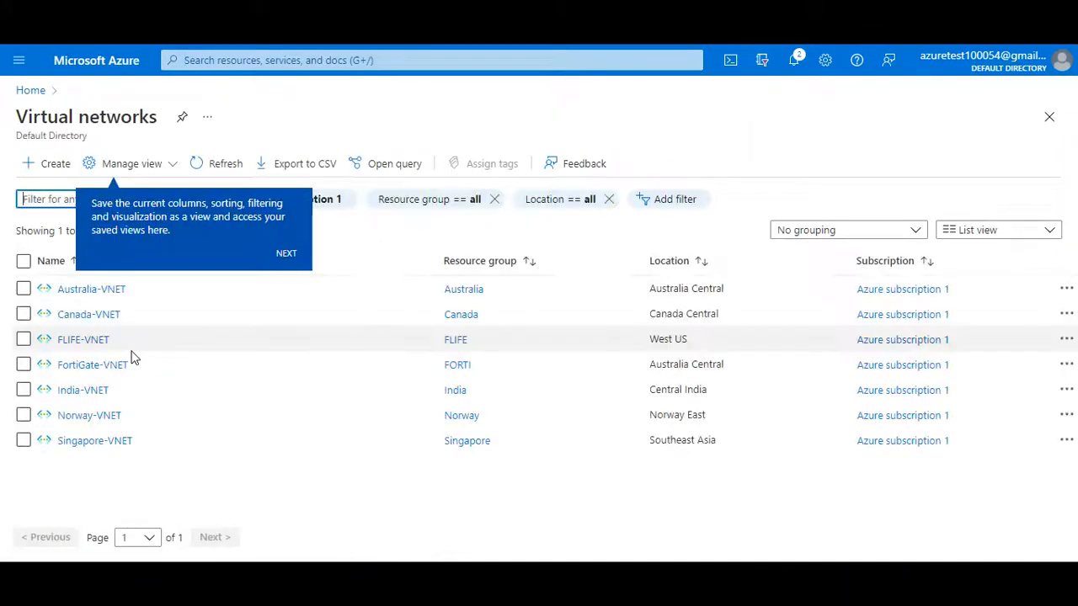
pyautogui.click(79, 341)
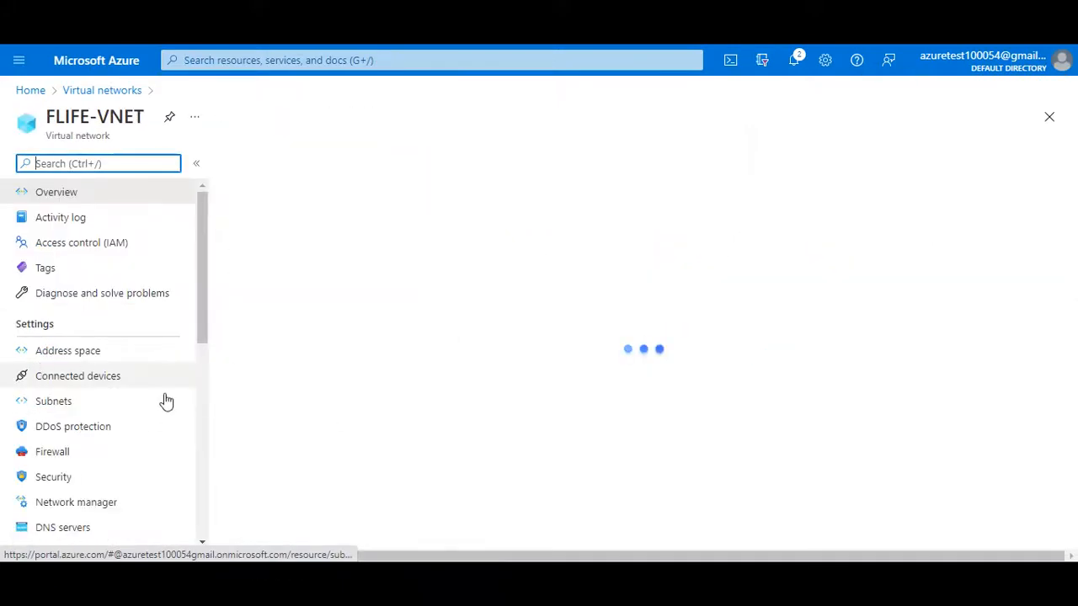
pyautogui.click(76, 403)
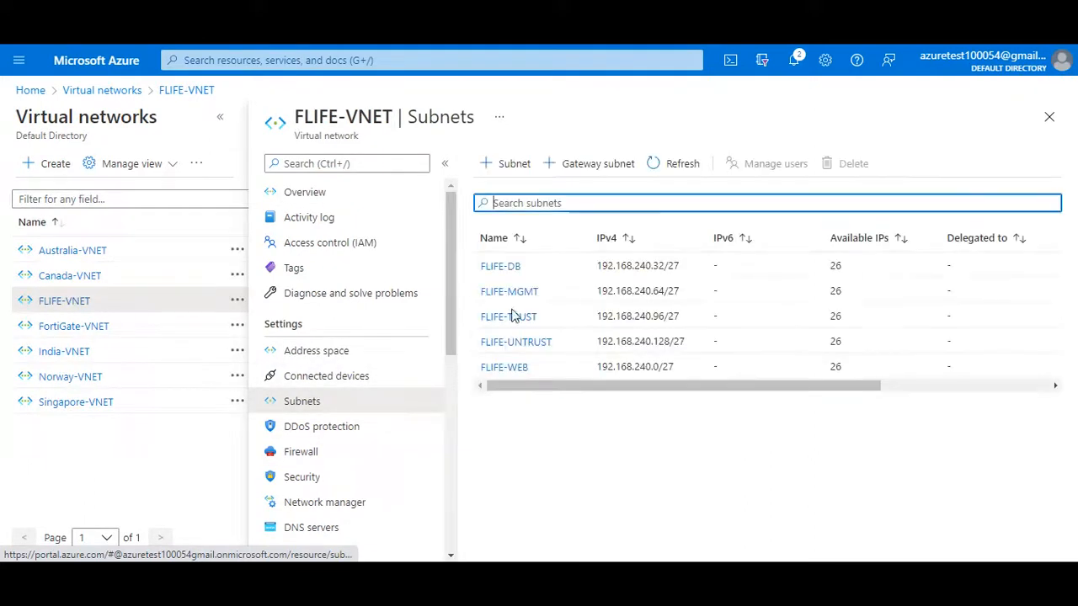
pyautogui.click(501, 268)
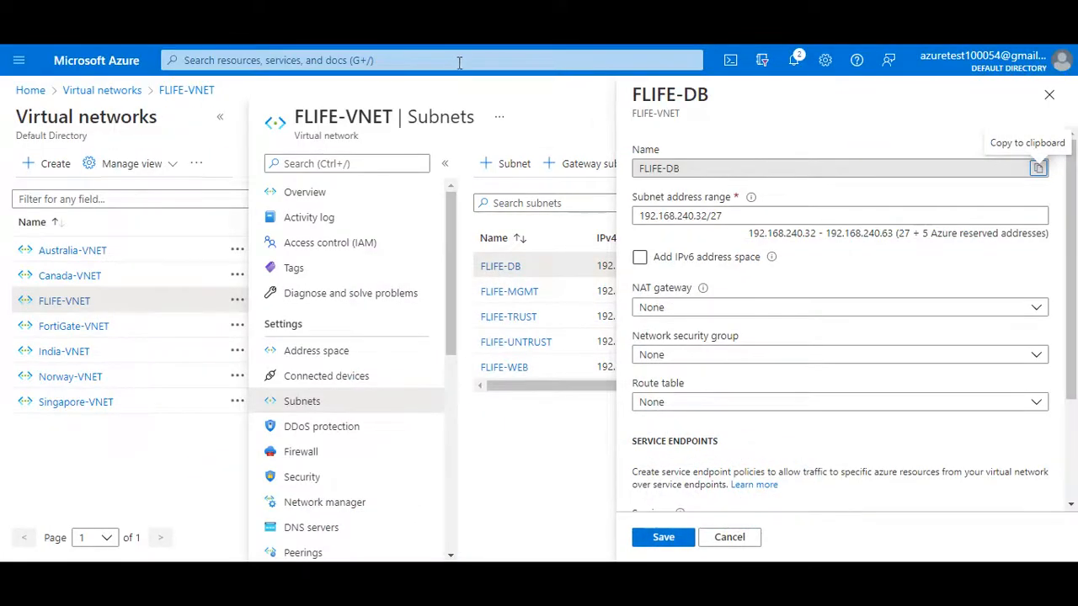
# - Switch to the Azure portal, list the route tables, and start a new route table in resource group FLIFE
pyautogui.click(459, 63)
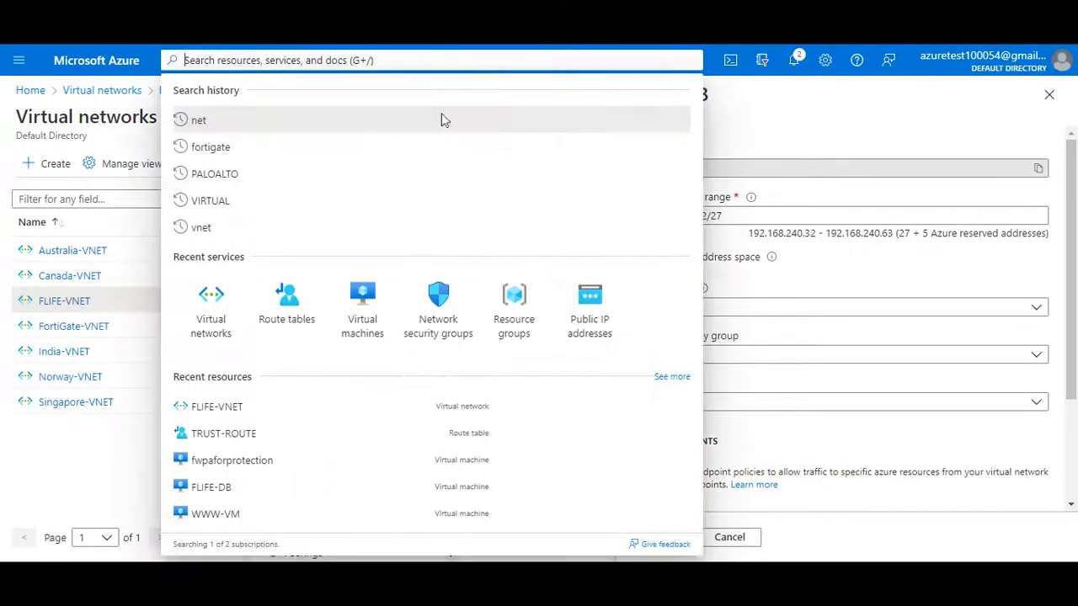
pyautogui.click(272, 307)
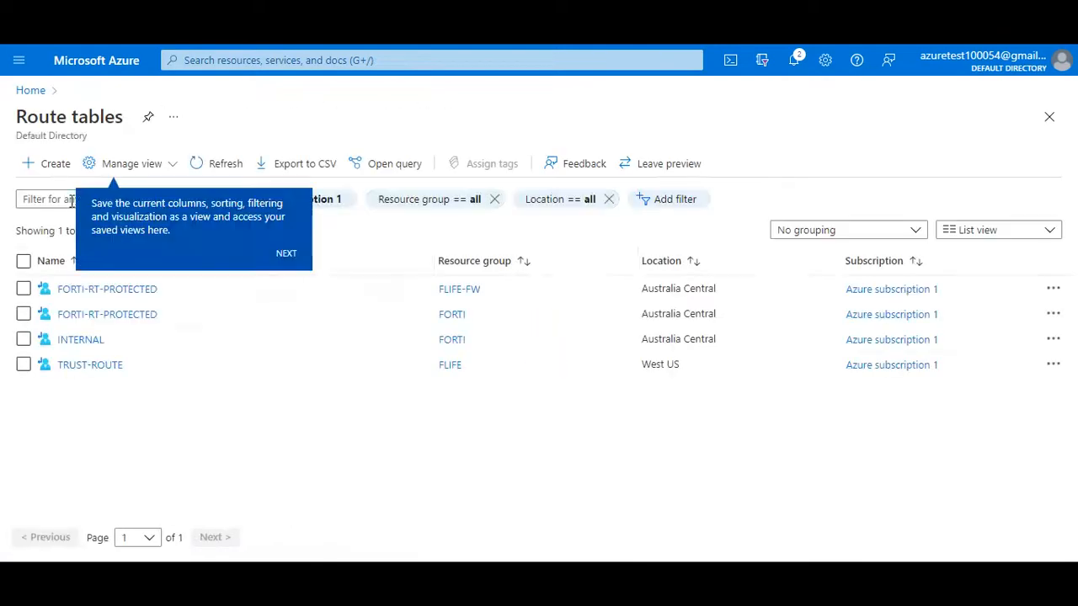
pyautogui.click(48, 169)
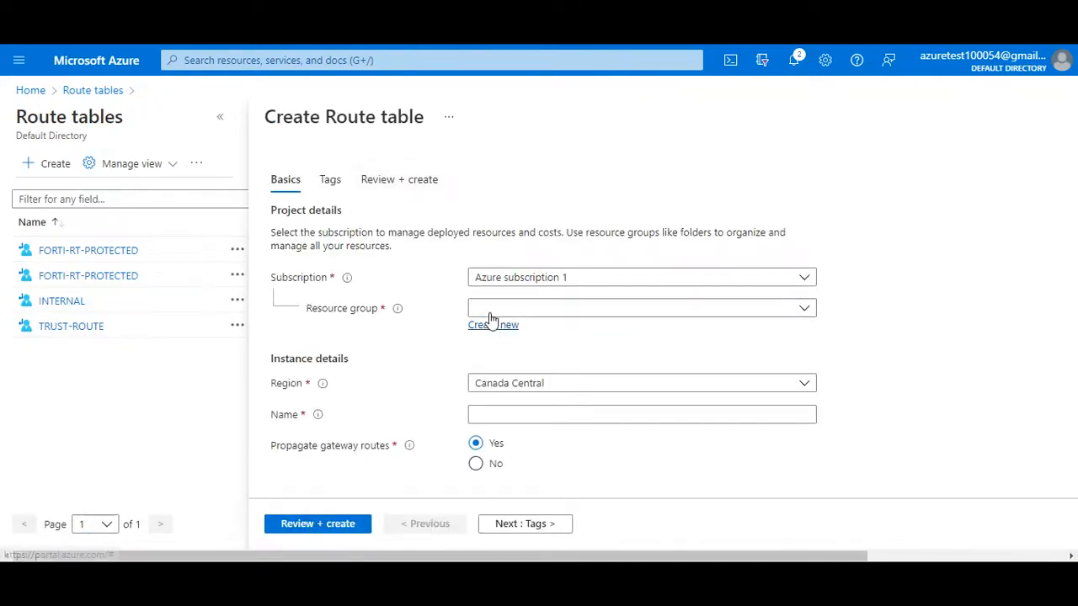
pyautogui.click(493, 310)
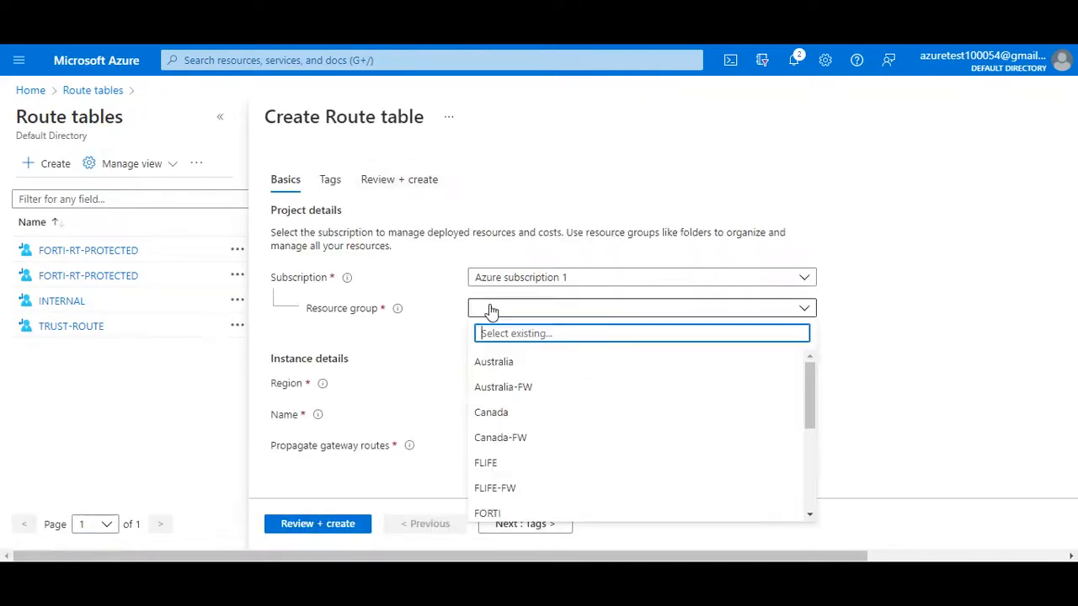
pyautogui.click(500, 466)
pyautogui.click(541, 387)
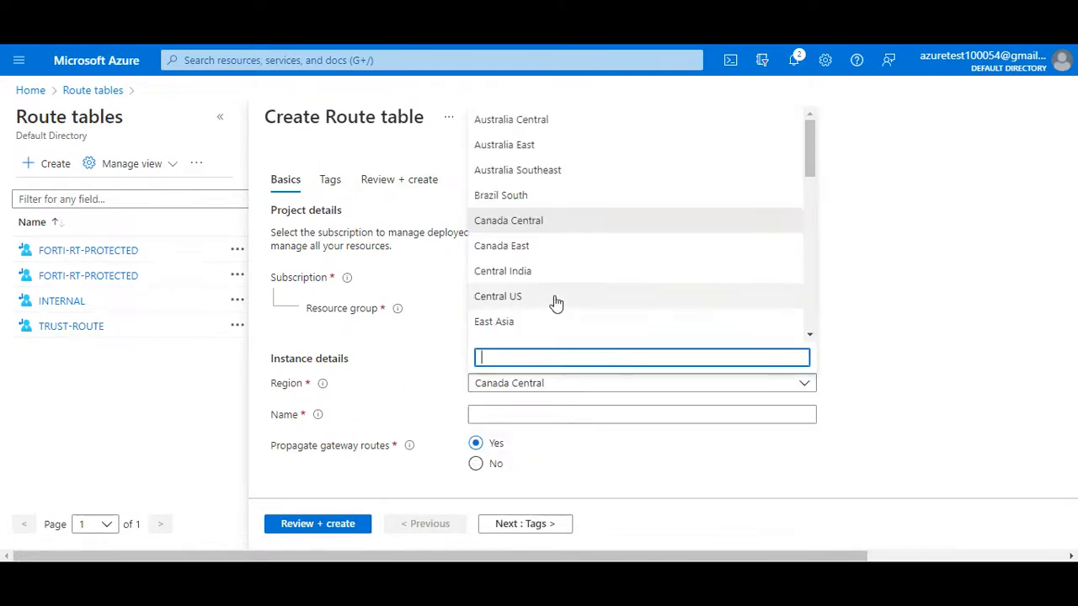
pyautogui.scroll(-3, 556, 291)
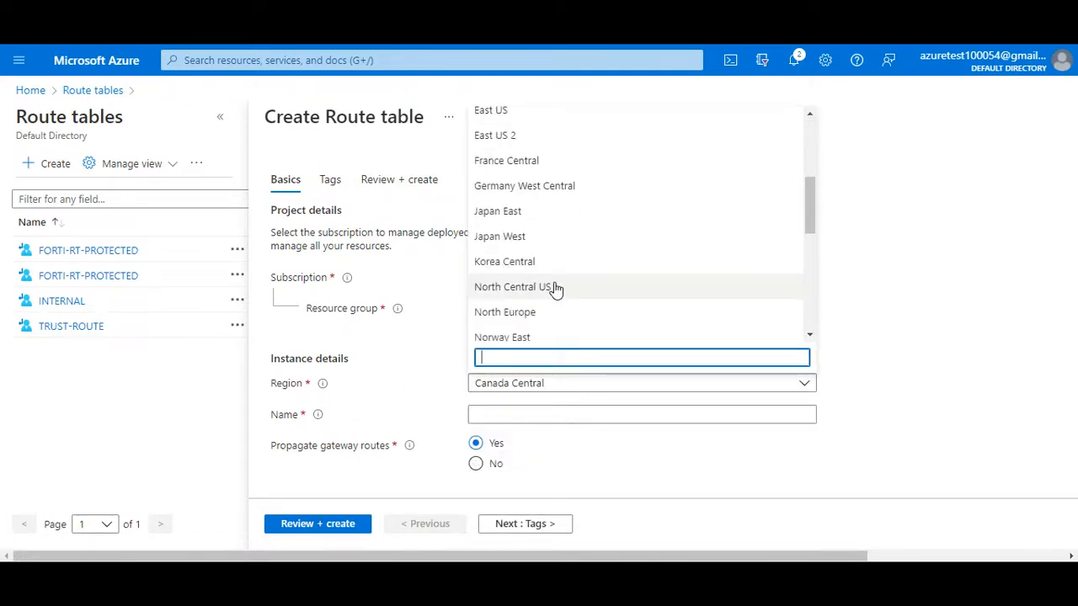
pyautogui.hotkey('ctrl', '-')
pyautogui.hotkey('ctrl', '-')
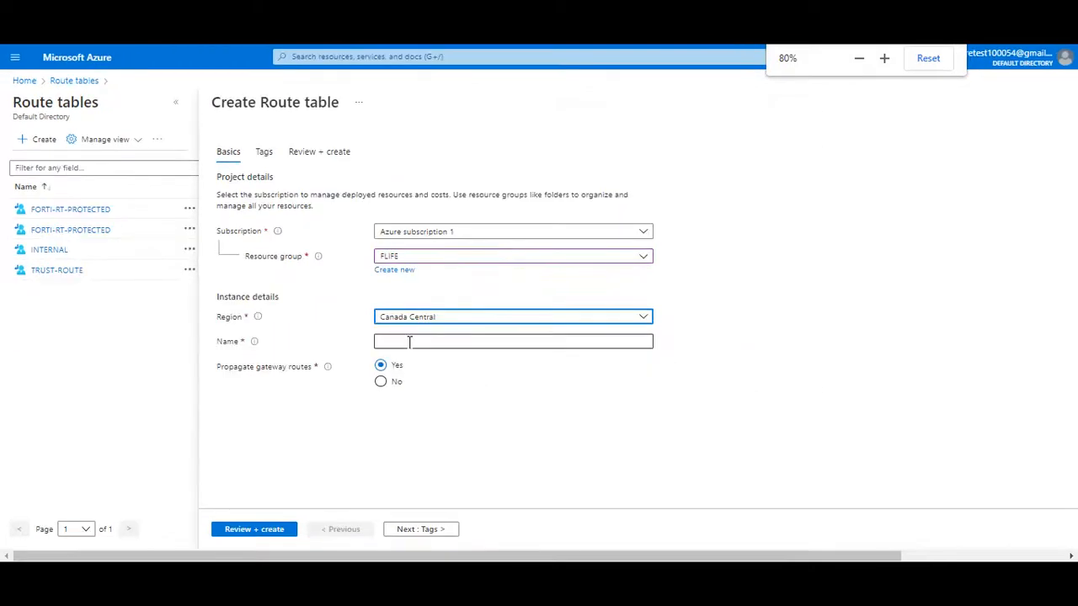
pyautogui.click(1065, 34)
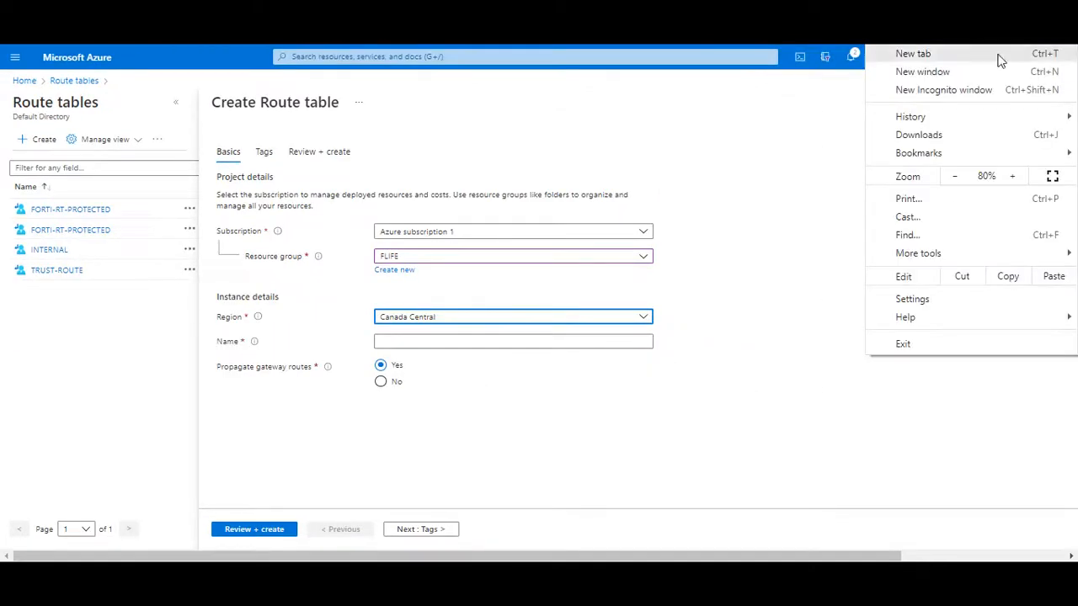
pyautogui.click(1014, 177)
pyautogui.click(1014, 177)
pyautogui.click(1015, 176)
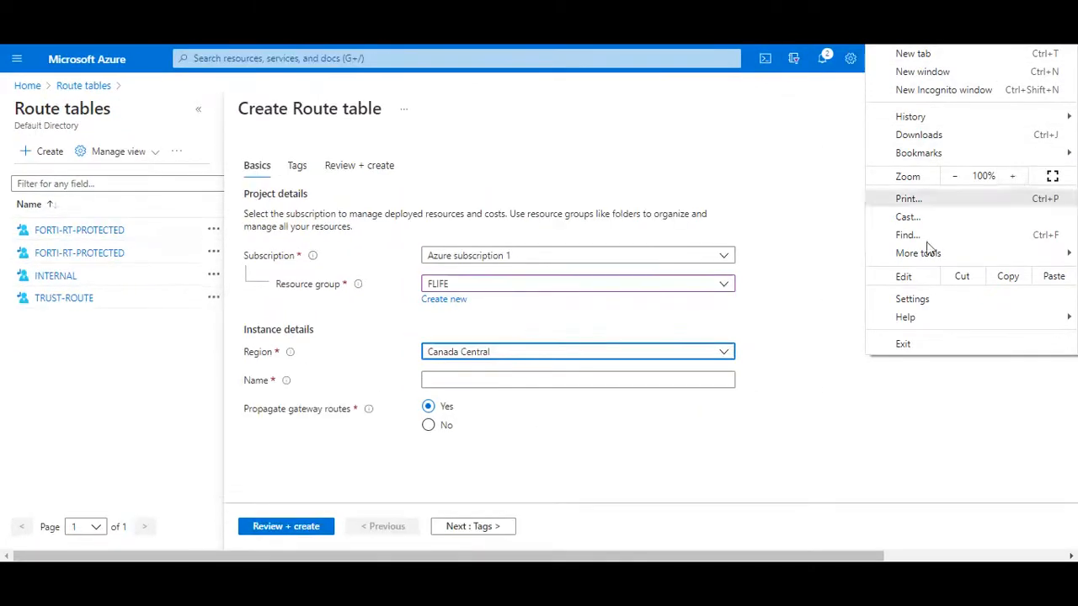
pyautogui.click(836, 392)
# - Set the new route table's region to West US and name it DB-ROUTE
pyautogui.click(517, 391)
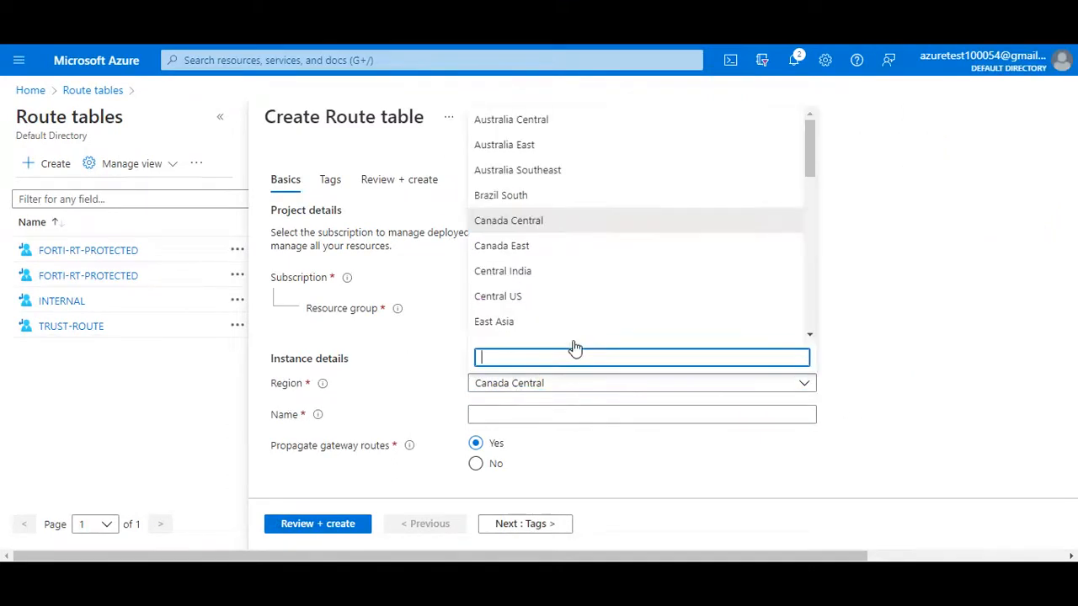
pyautogui.scroll(-10, 579, 294)
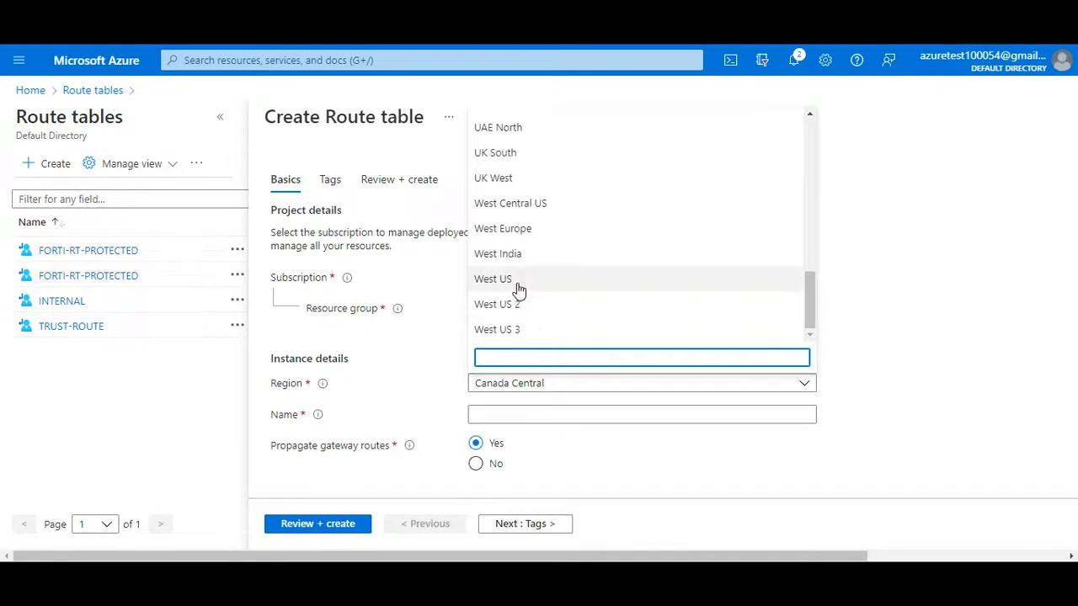
pyautogui.click(515, 283)
pyautogui.click(497, 415)
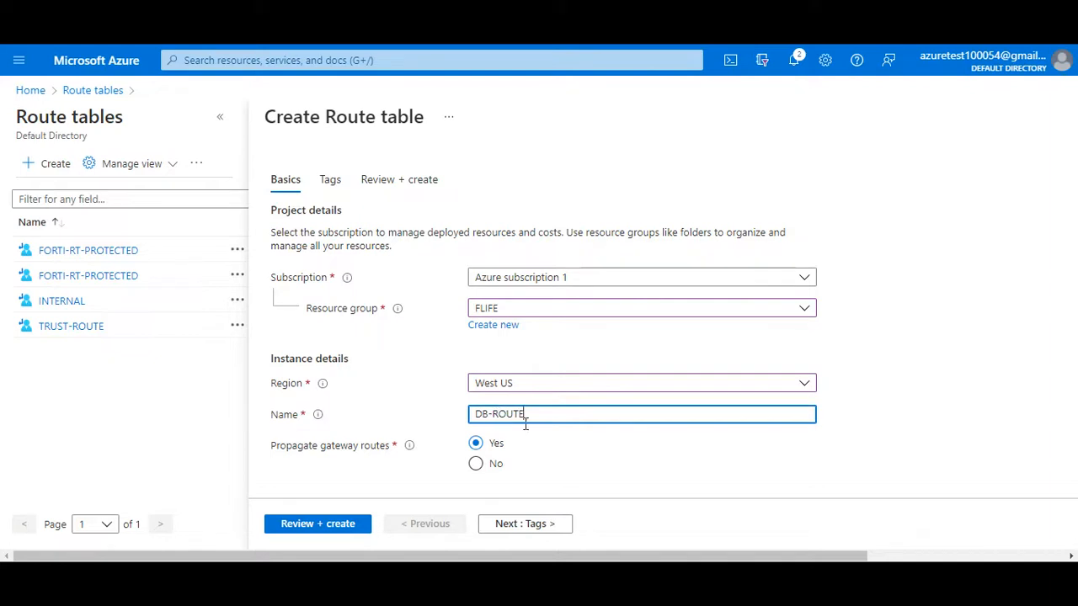
pyautogui.write('DB-ROUTE')
# - Review the DB-ROUTE route table settings at 100% page zoom and create the table
pyautogui.hotkey('ctrl', '-')
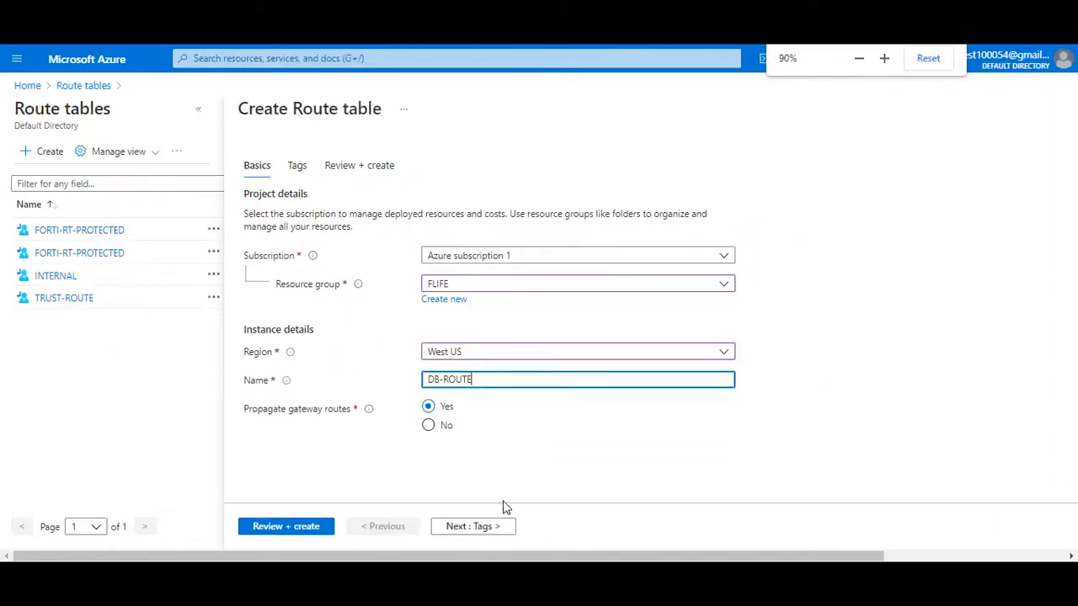
pyautogui.click(298, 535)
pyautogui.click(1067, 35)
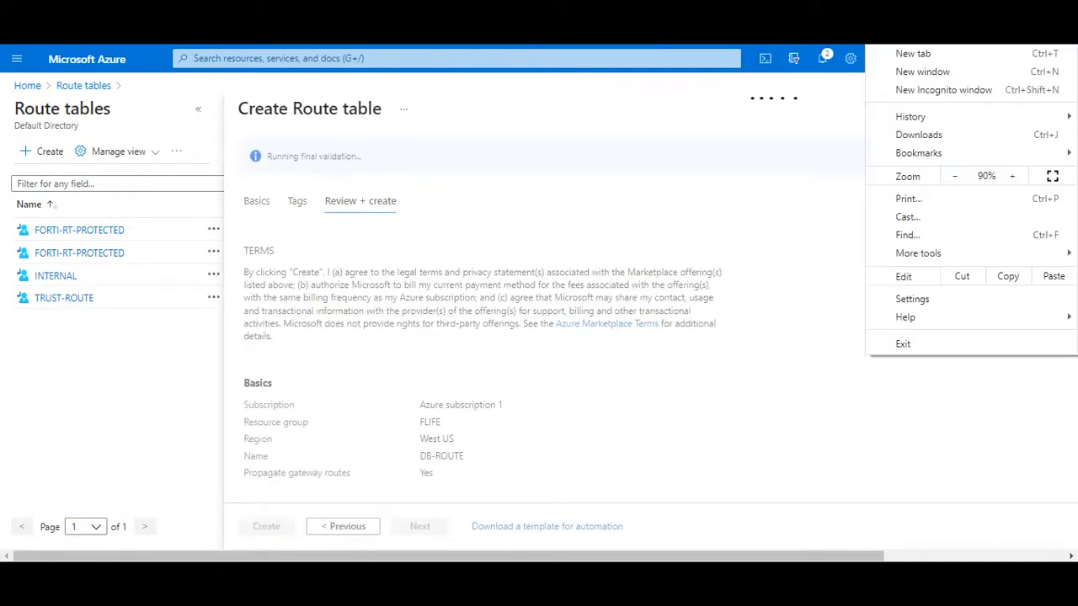
pyautogui.click(1012, 176)
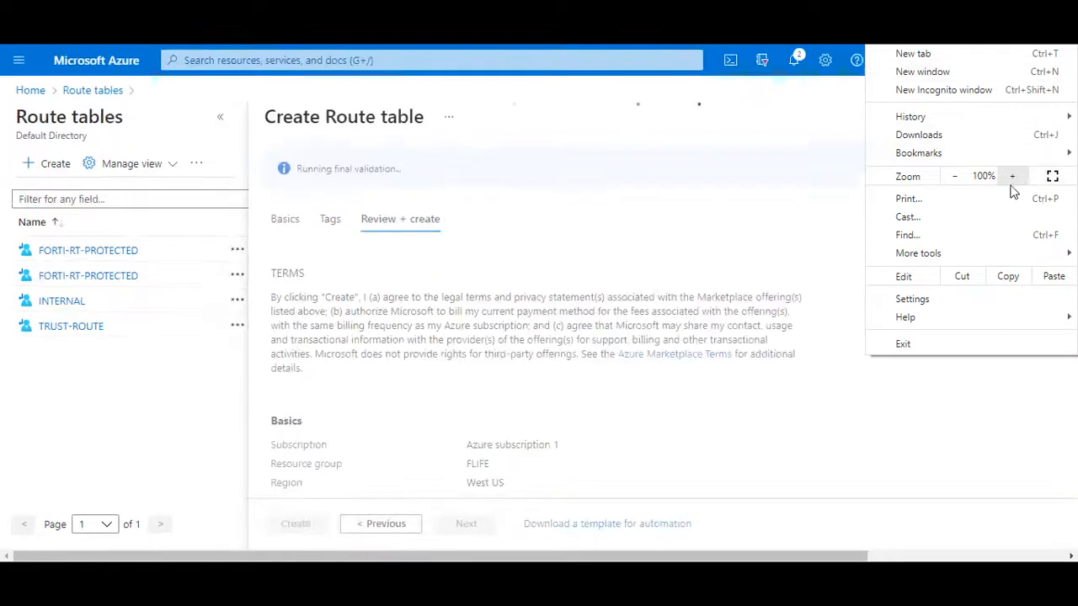
pyautogui.click(741, 227)
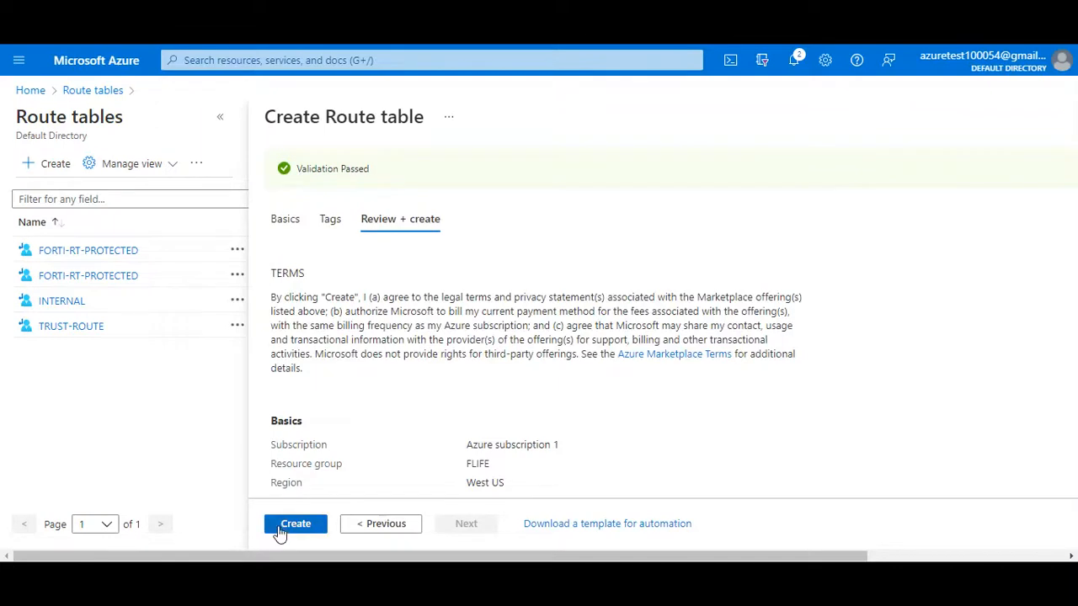
pyautogui.click(281, 531)
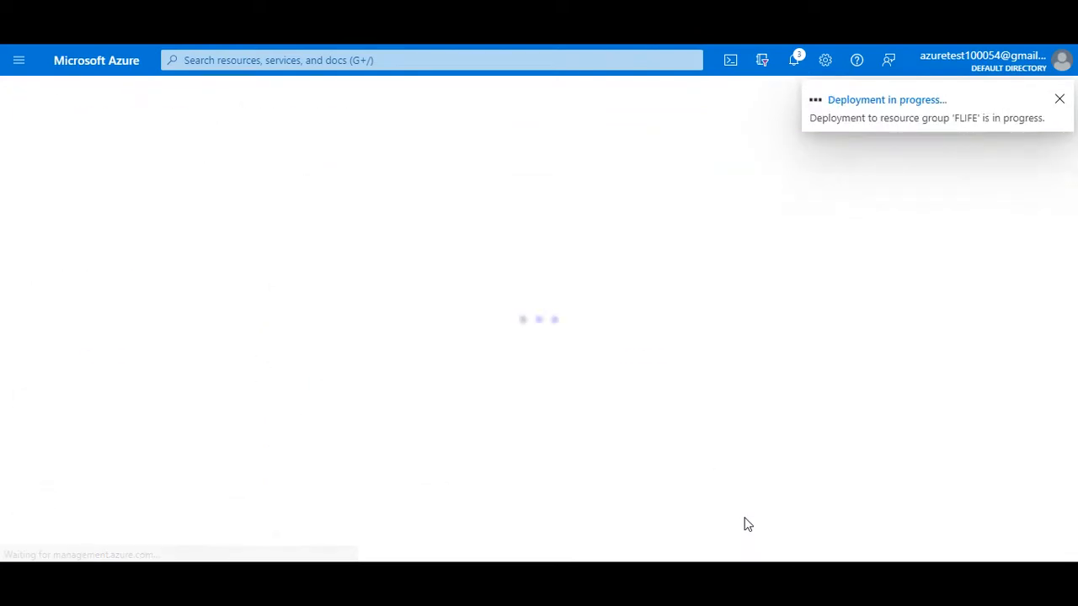
# - Switch to OneNote and examine the sketched traffic path between WWW, PA and DB
pyautogui.press('super')
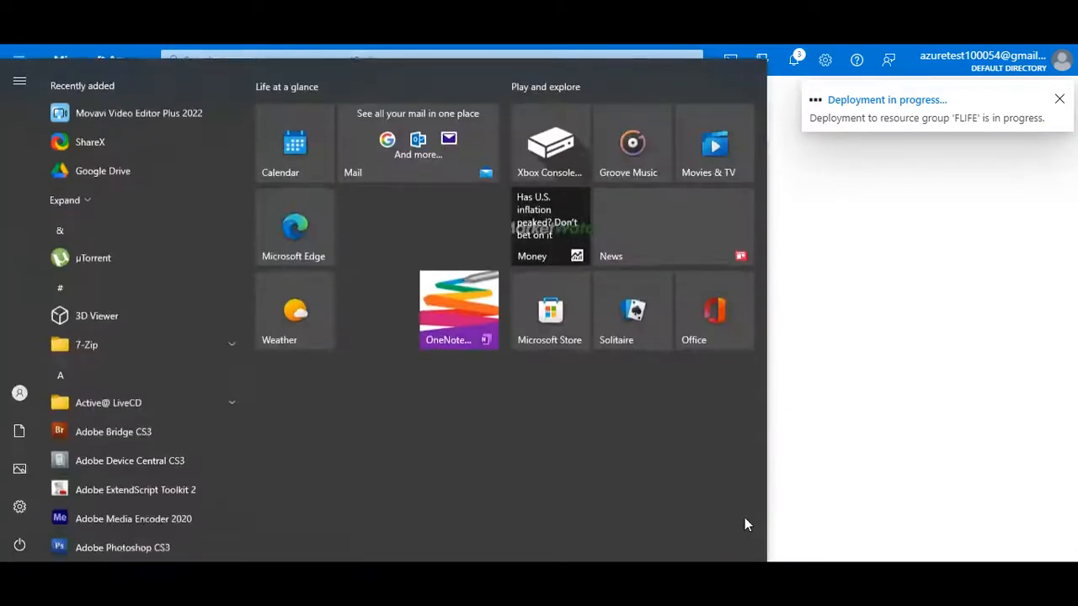
pyautogui.write('one')
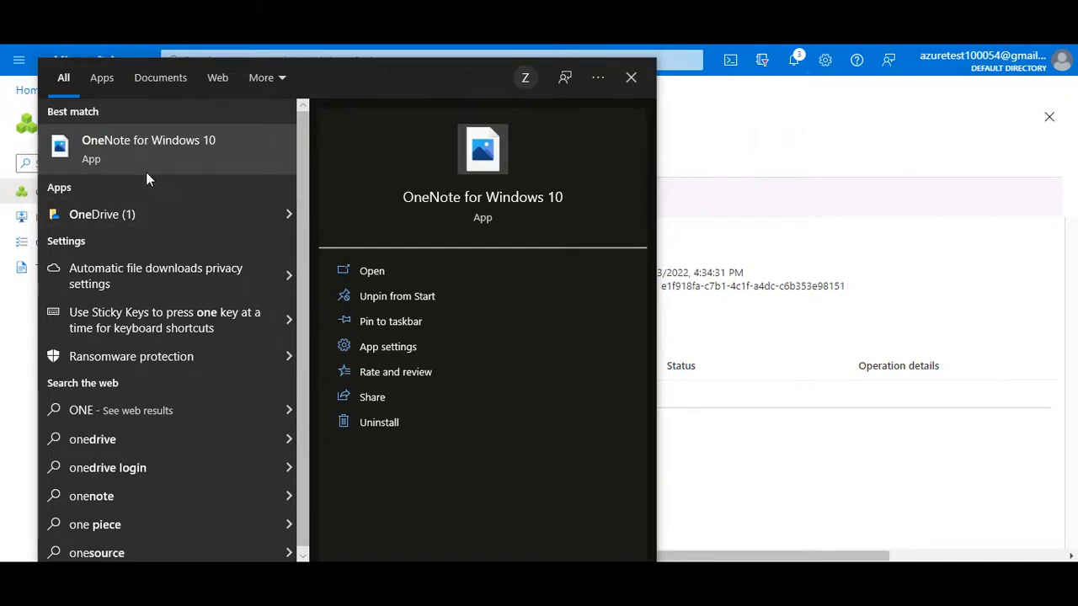
pyautogui.click(533, 207)
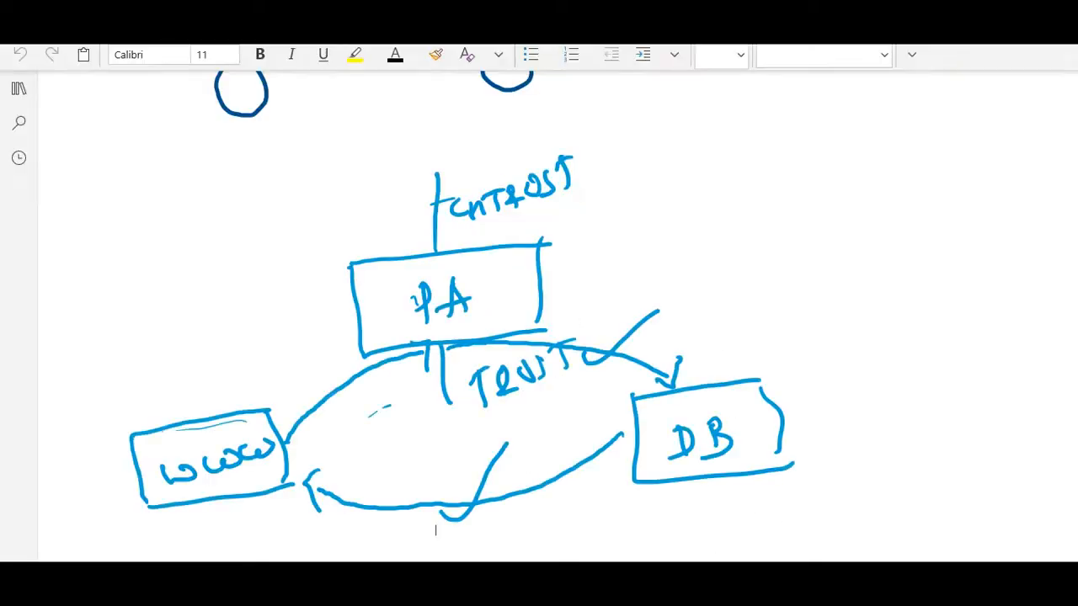
pyautogui.scroll(-2, 871, 361)
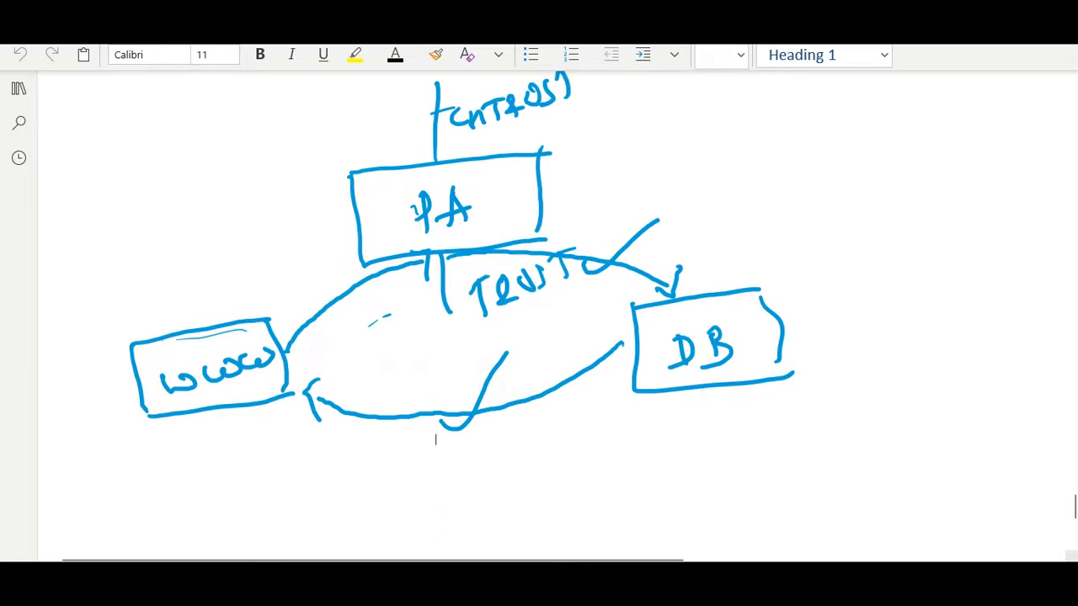
# - Return to the Azure portal, refresh the list of route tables, and open the routes of DB-ROUTE
pyautogui.moveTo(709, 579)
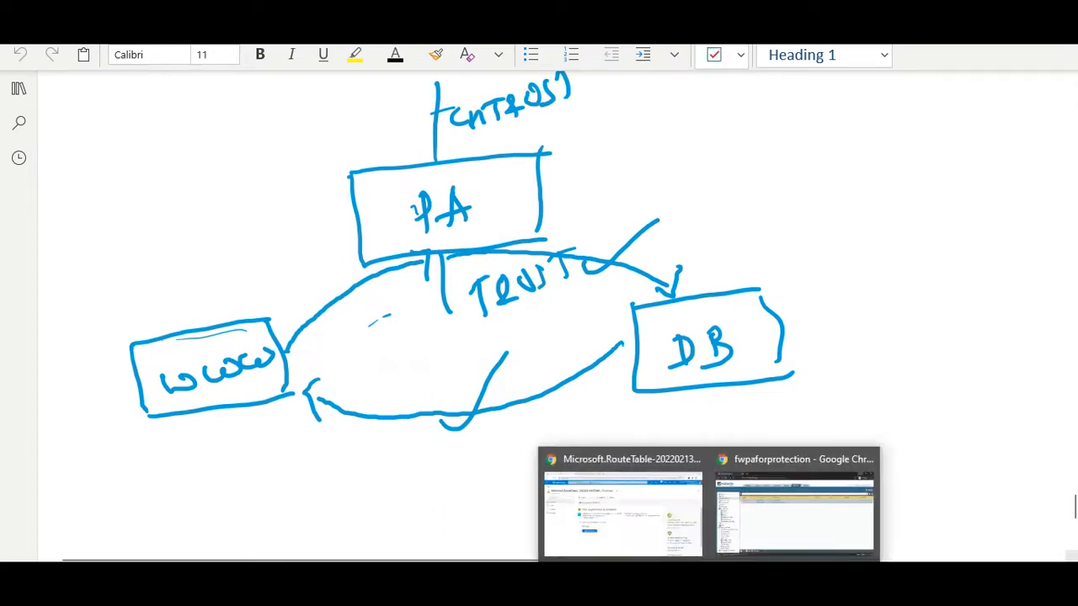
pyautogui.click(637, 539)
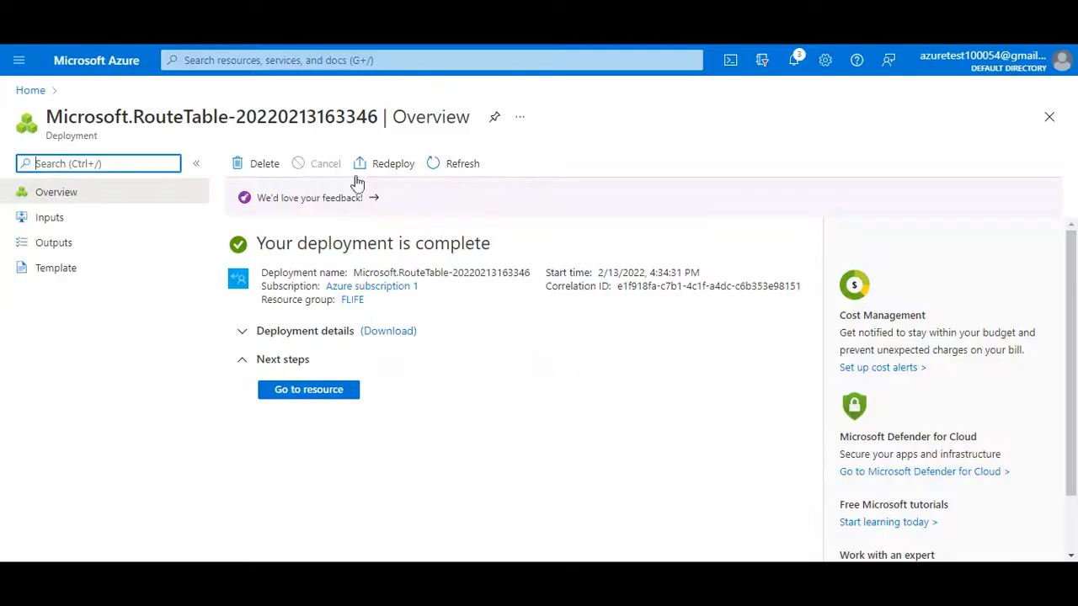
pyautogui.click(252, 60)
pyautogui.click(217, 302)
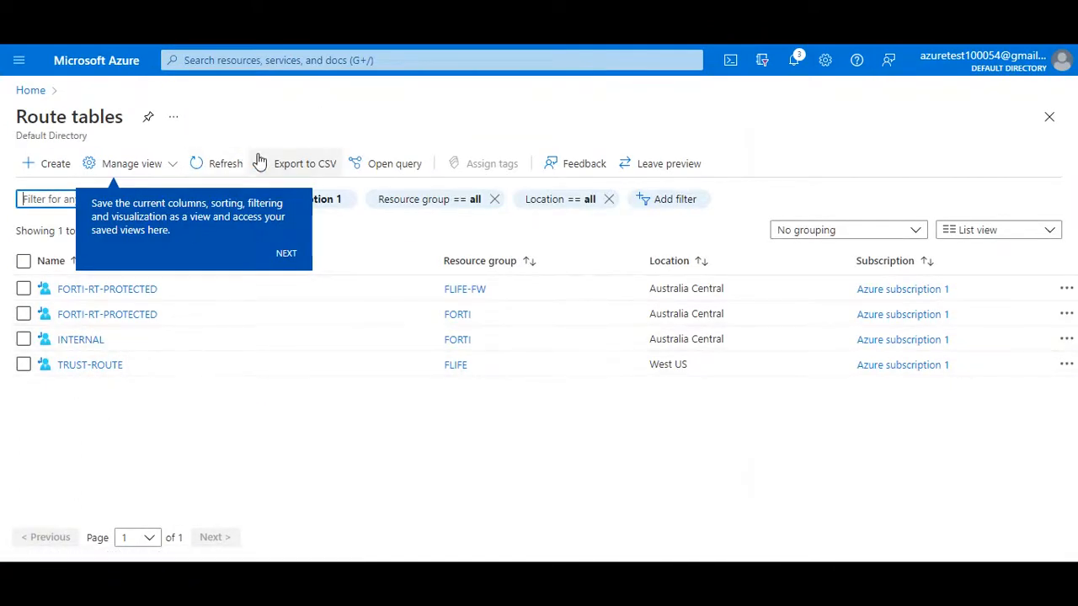
pyautogui.click(220, 168)
pyautogui.click(286, 253)
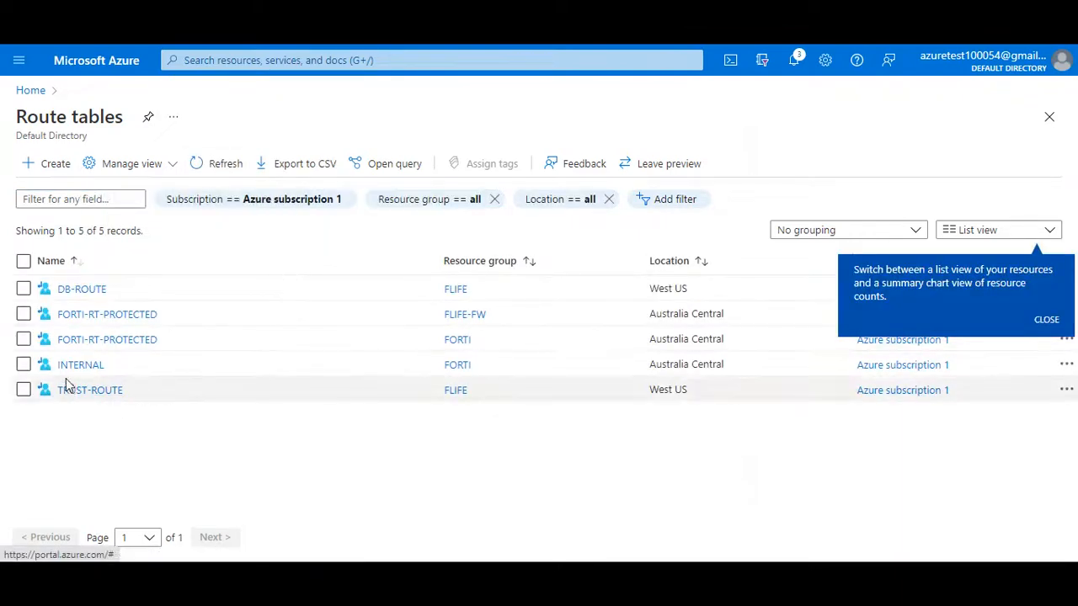
pyautogui.click(82, 290)
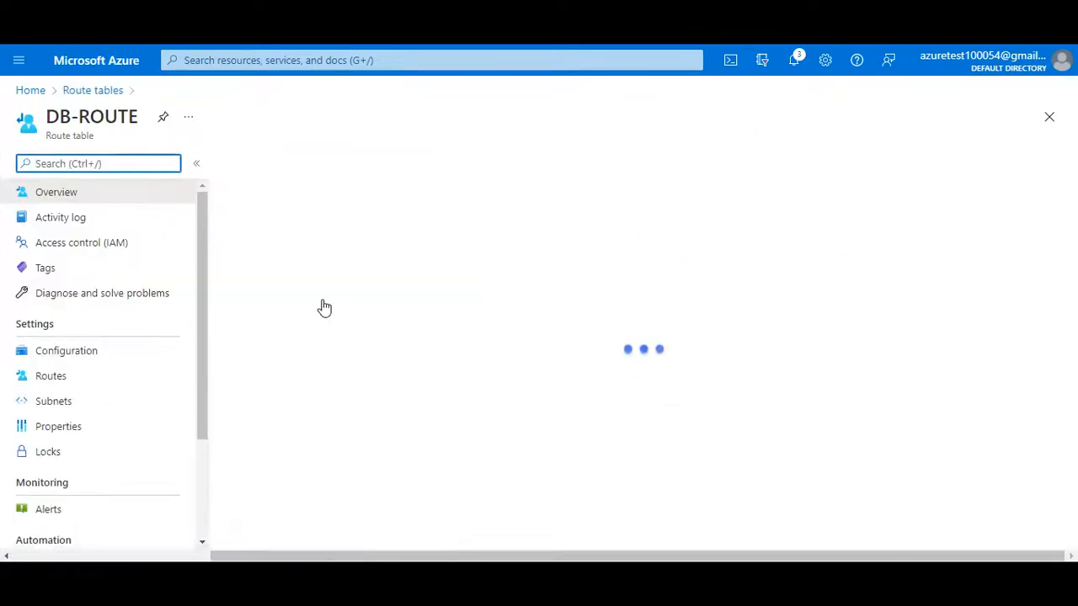
pyautogui.click(51, 377)
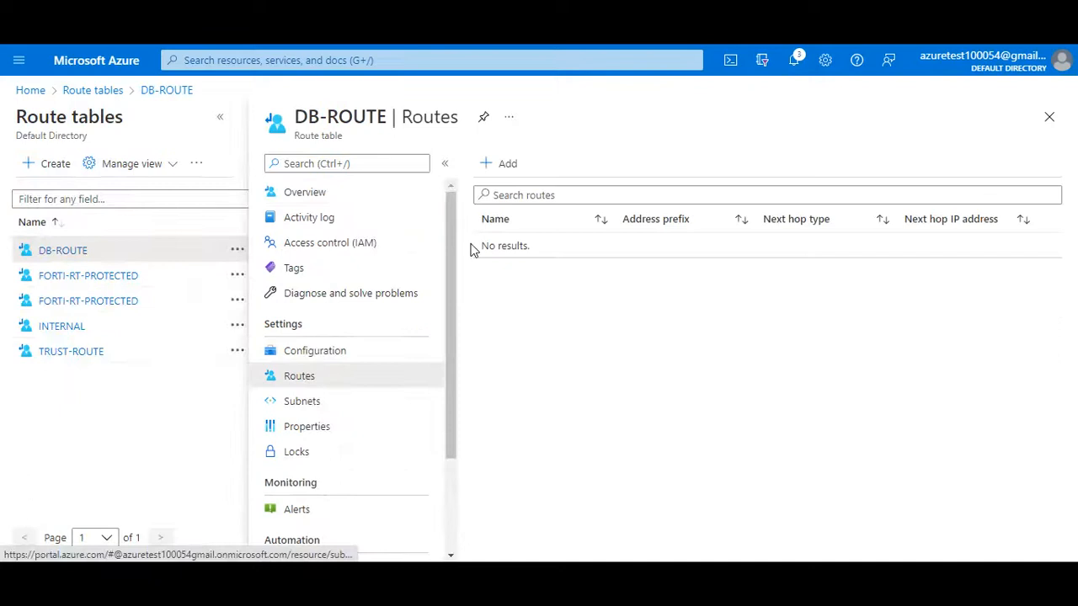
# - Start a new route in DB-ROUTE named WWW-ROUTE and enter 1492.168.240.0/27 as its address prefix
pyautogui.click(502, 163)
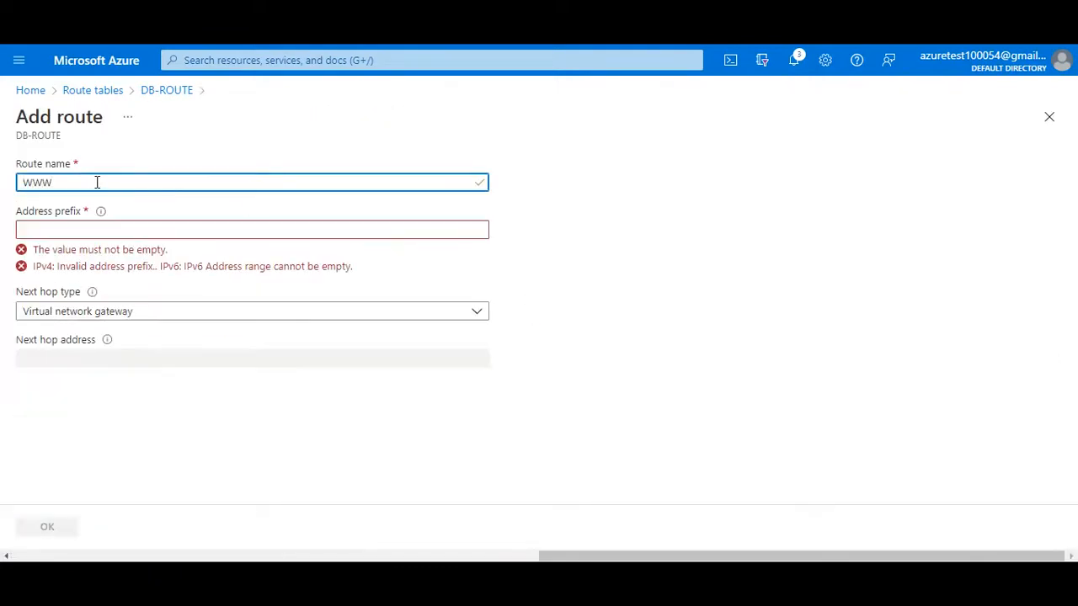
pyautogui.press('BackSpace')
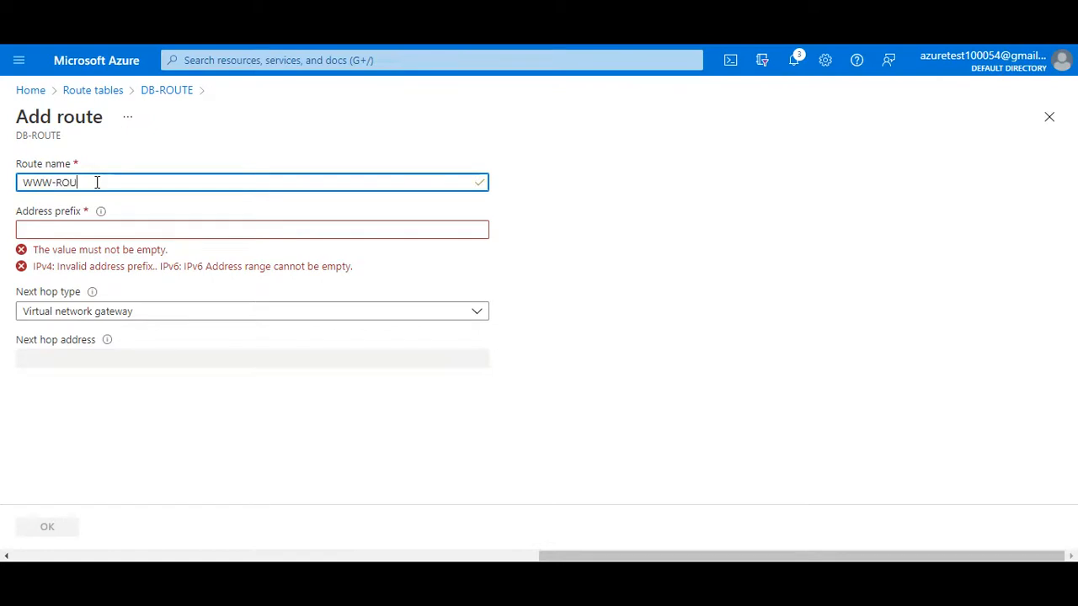
pyautogui.click(49, 225)
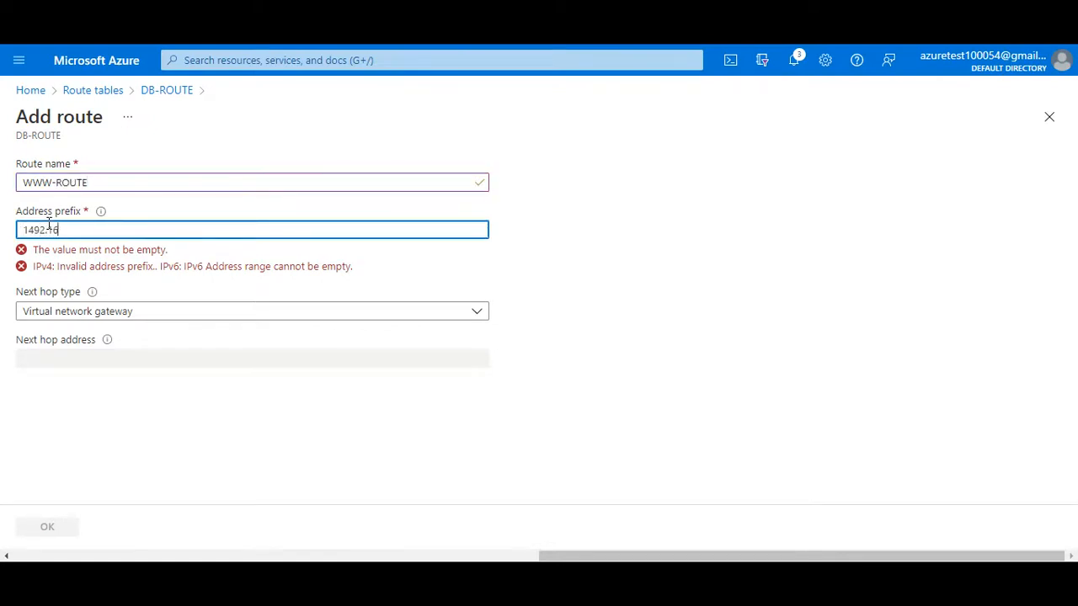
pyautogui.write('1492.168.240.0/27')
# - Set WWW-ROUTE's next hop type to Virtual appliance and its next hop address to 192.168.240.100
pyautogui.click(84, 310)
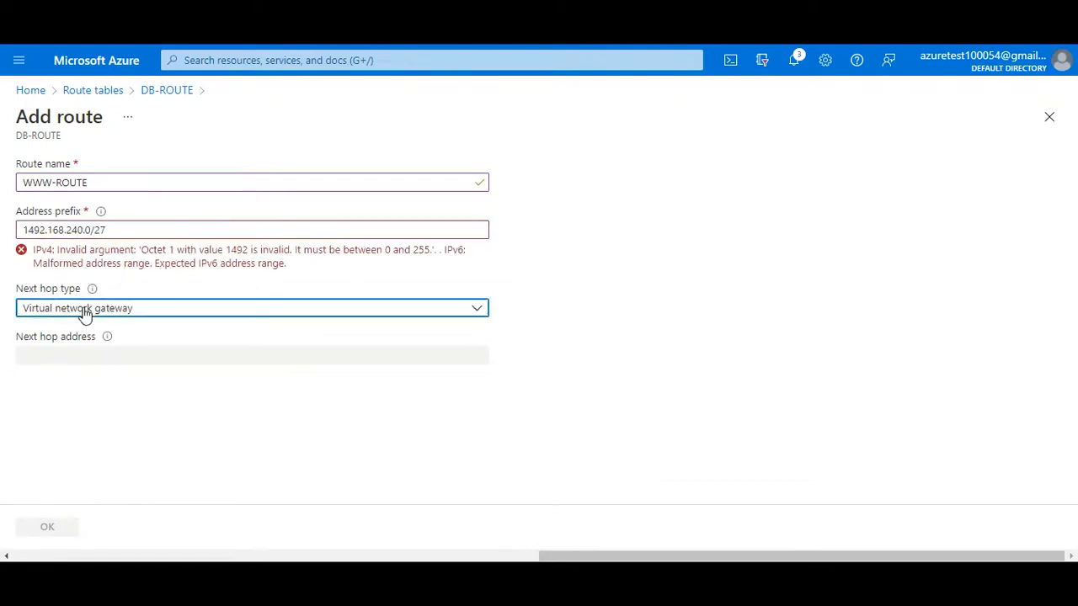
pyautogui.click(64, 408)
pyautogui.click(75, 352)
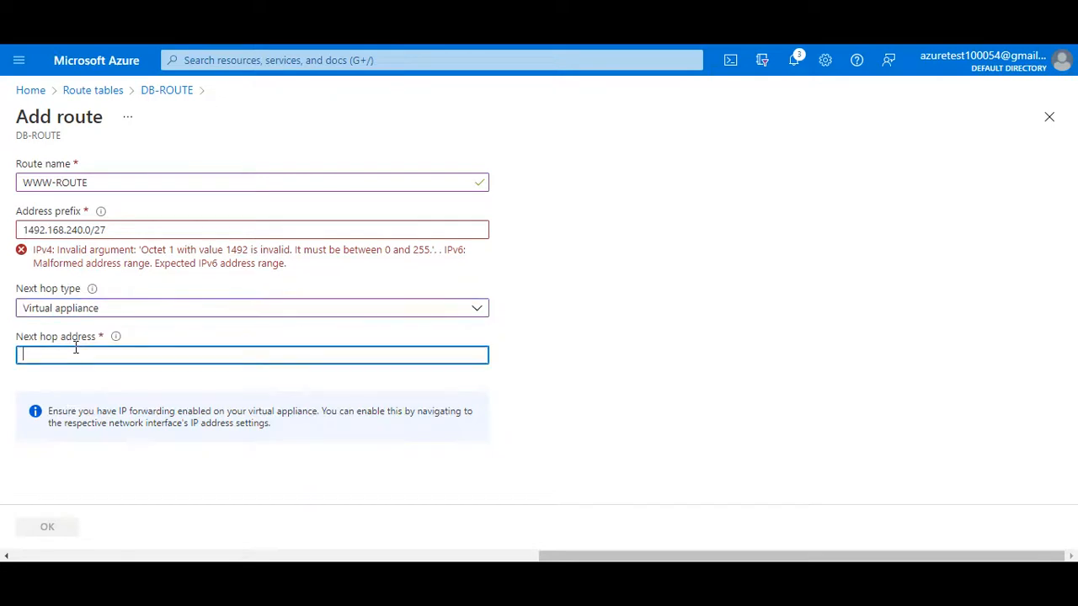
pyautogui.write('192.168.240.100')
pyautogui.doubleClick(806, 332)
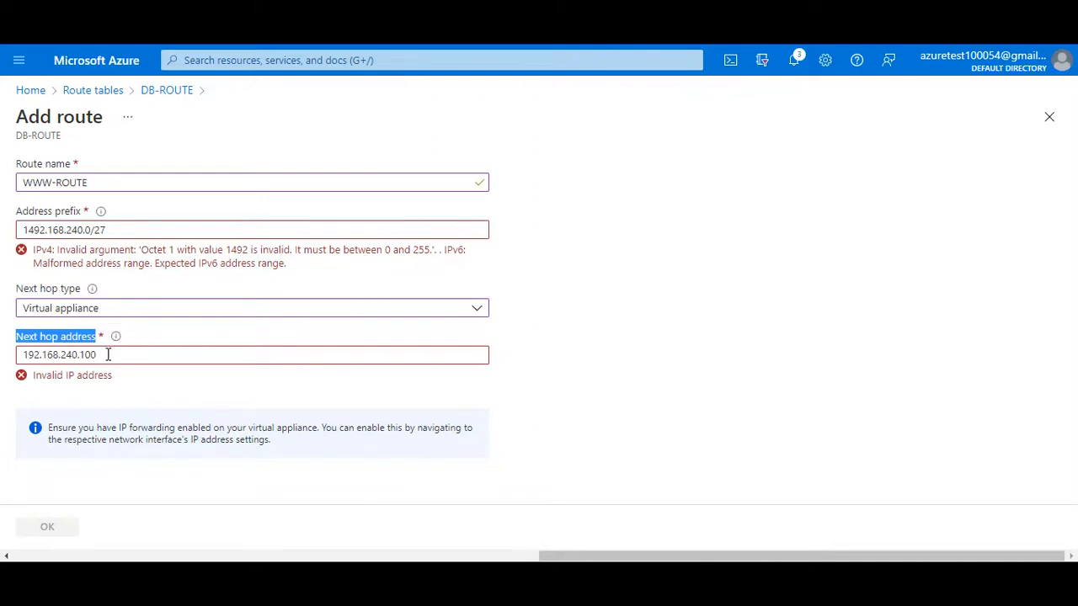
pyautogui.moveTo(107, 355); pyautogui.dragTo(4, 366)
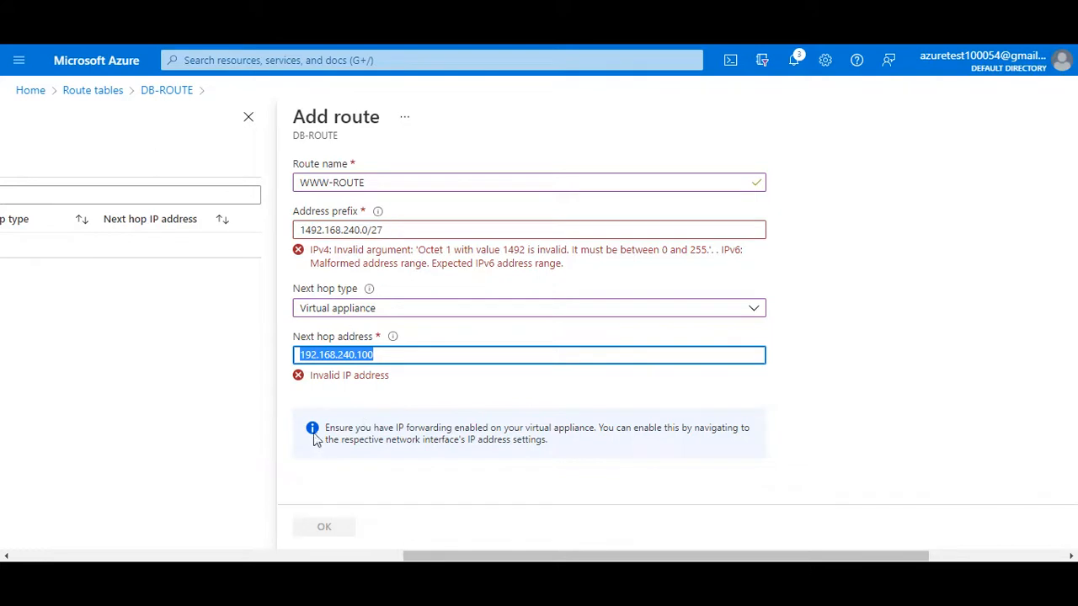
# - Correct WWW-ROUTE's address prefix to 192.168.240.0/27 and add the route to DB-ROUTE
pyautogui.click(312, 229)
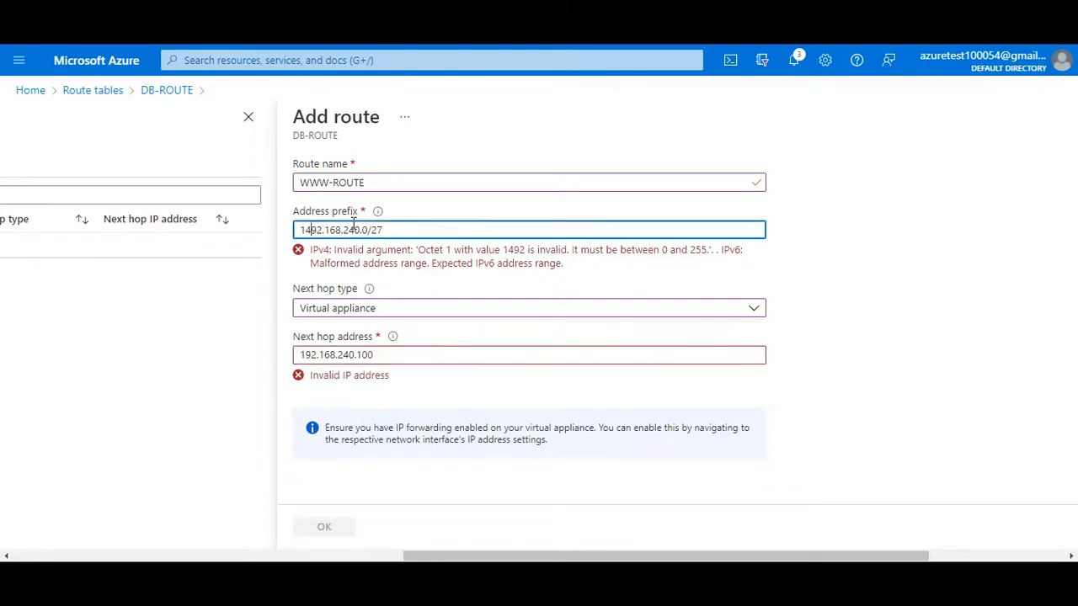
pyautogui.press('BackSpace')
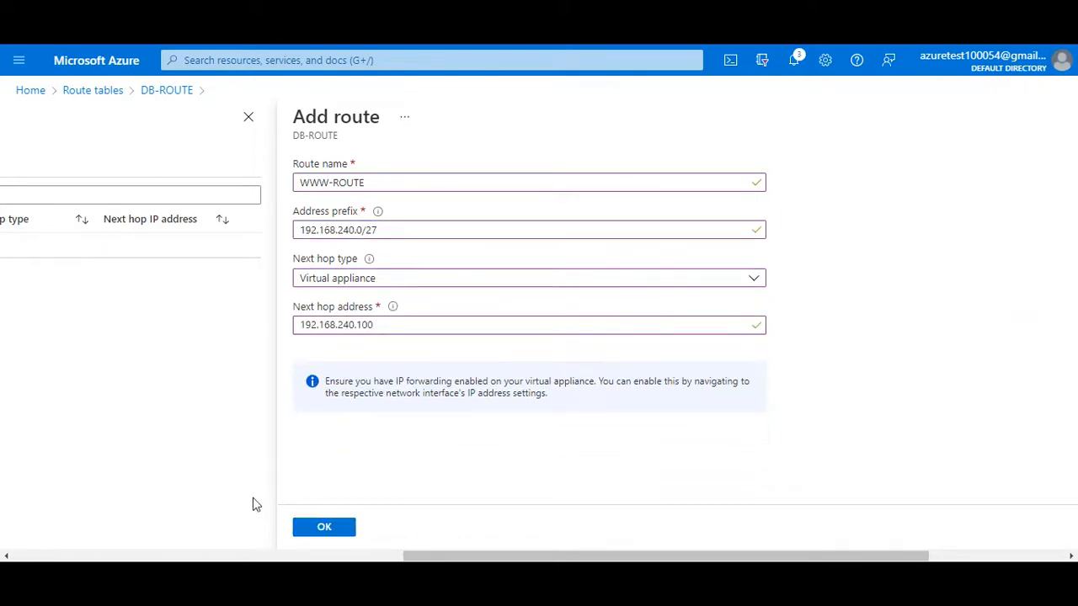
pyautogui.click(351, 530)
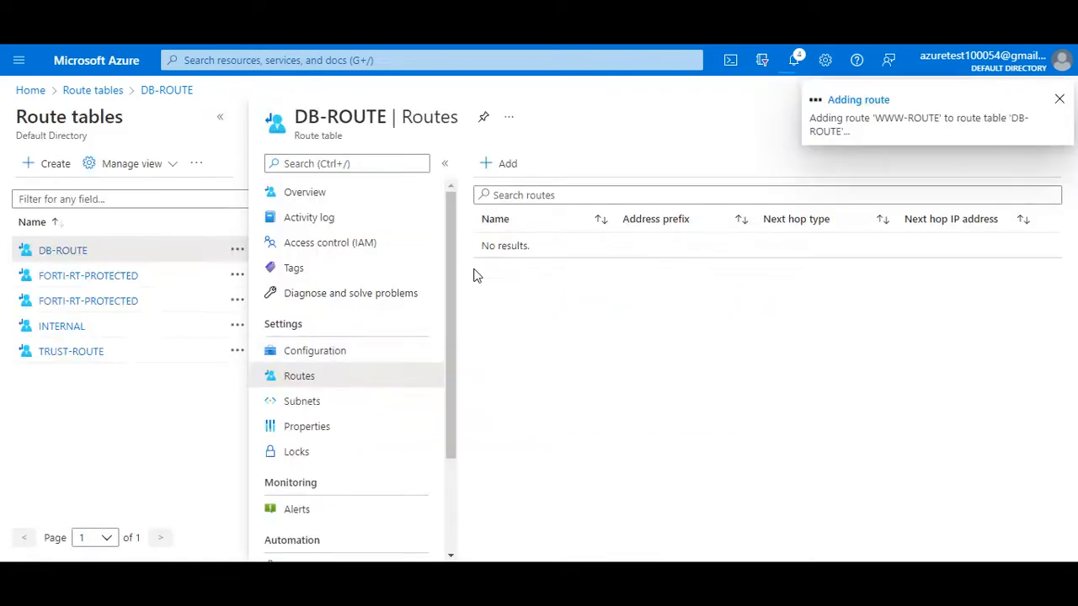
# - Switch to the OneNote sketch of the WWW, PA and DB traffic path
pyautogui.click(830, 572)
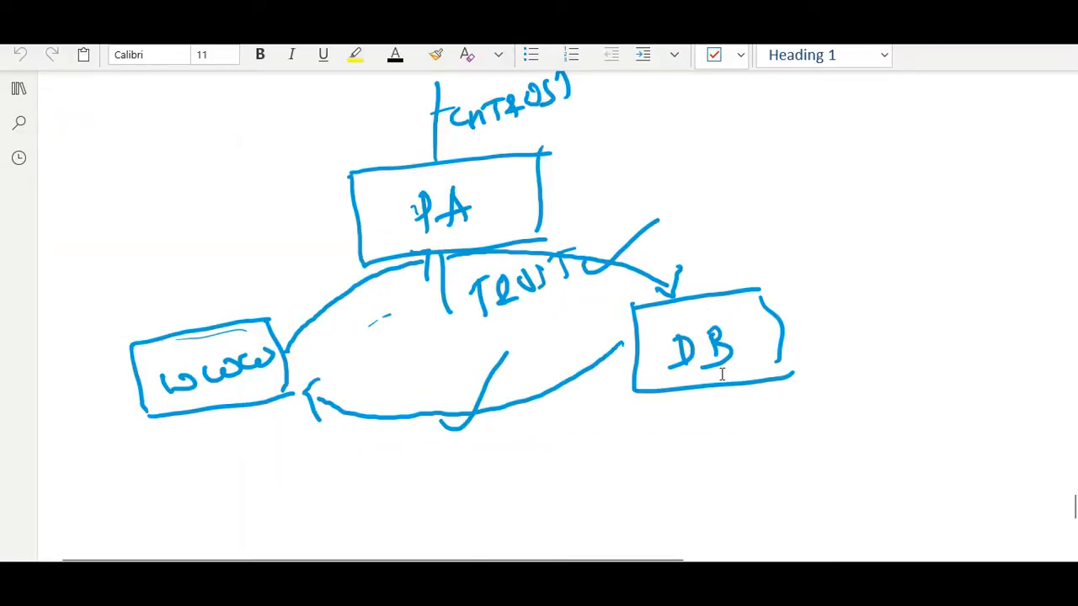
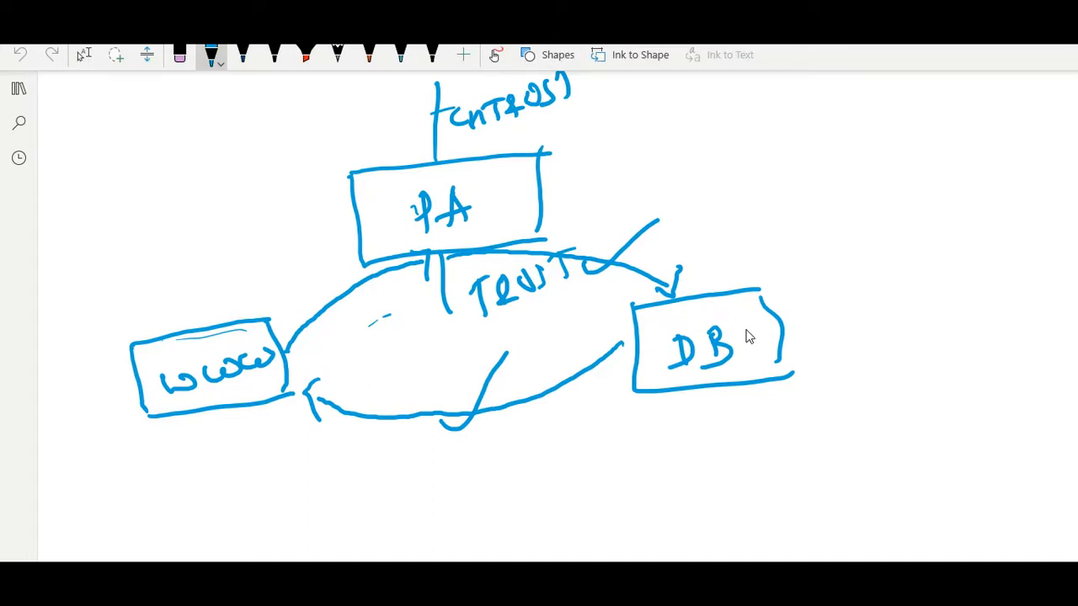
# - Draw one arrow from below DB back toward WWW and a second curved arrow from DB up to PA
pyautogui.moveTo(692, 397)
pyautogui.mouseDown()
pyautogui.moveTo(620, 449)
pyautogui.moveTo(484, 487)
pyautogui.moveTo(325, 470)
pyautogui.moveTo(363, 441)
pyautogui.mouseUp()
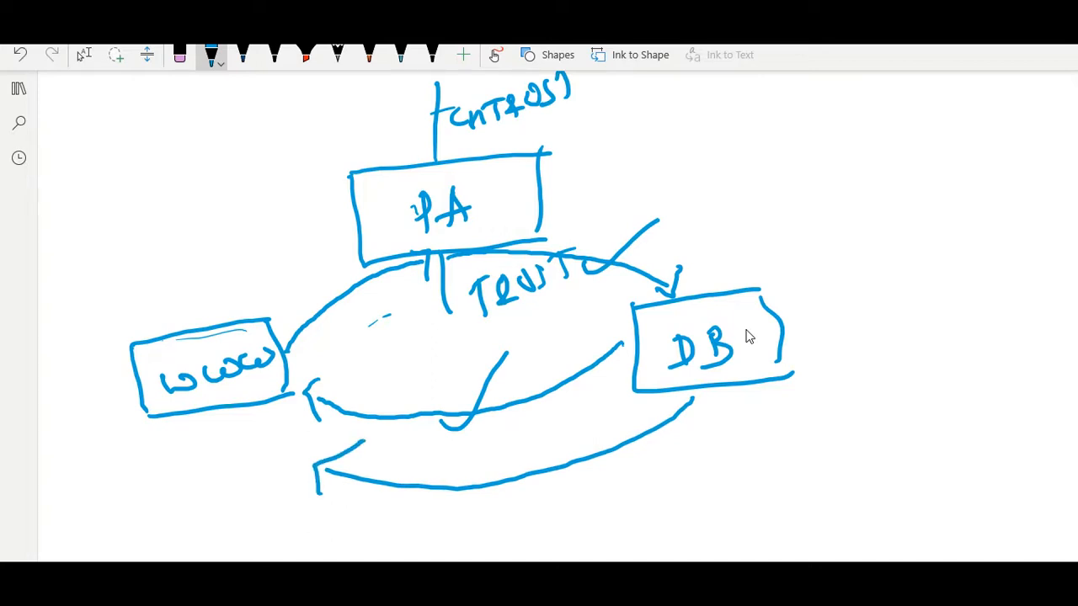
pyautogui.moveTo(722, 257)
pyautogui.mouseDown()
pyautogui.moveTo(607, 221)
pyautogui.moveTo(555, 241)
pyautogui.mouseUp()
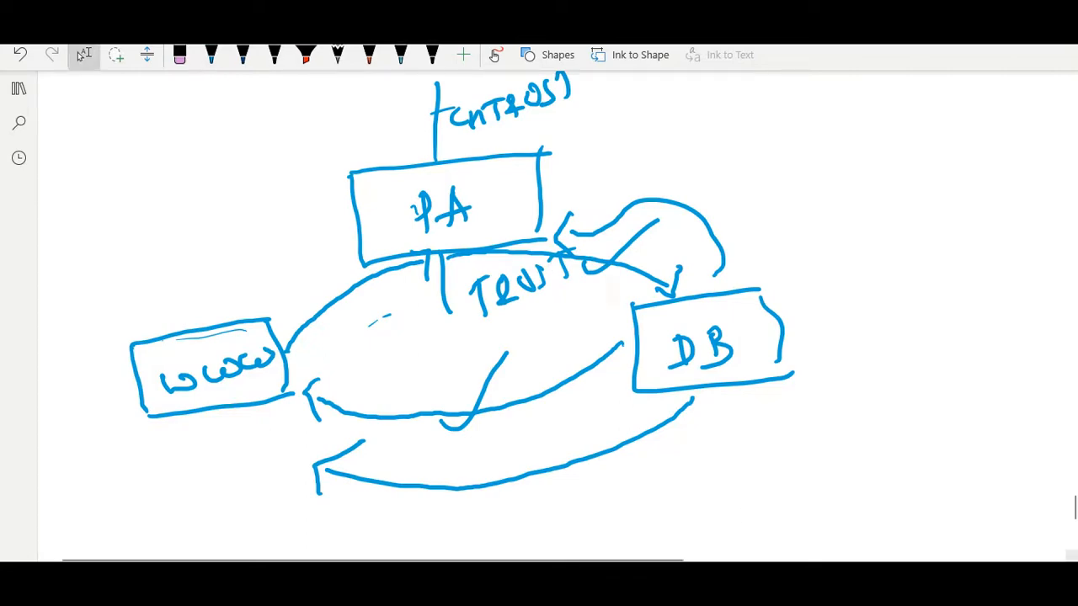
# - Switch to the Azure portal's DB-ROUTE routes and check the running ping to 192.168.240.36 in the WWW-VM terminal
pyautogui.moveTo(709, 578)
pyautogui.click(645, 517)
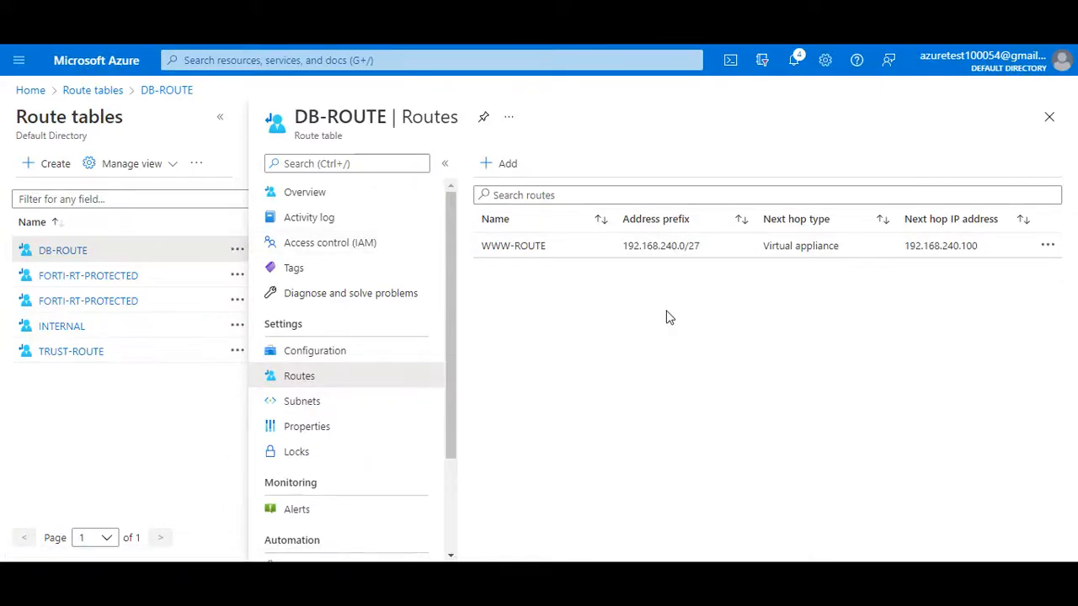
pyautogui.moveTo(746, 560)
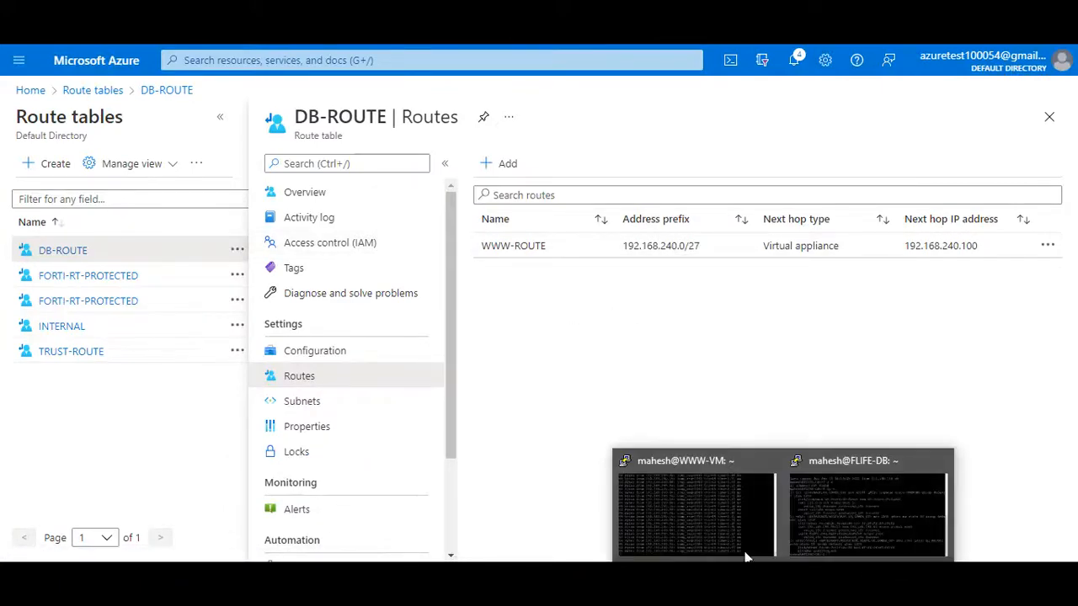
pyautogui.click(695, 513)
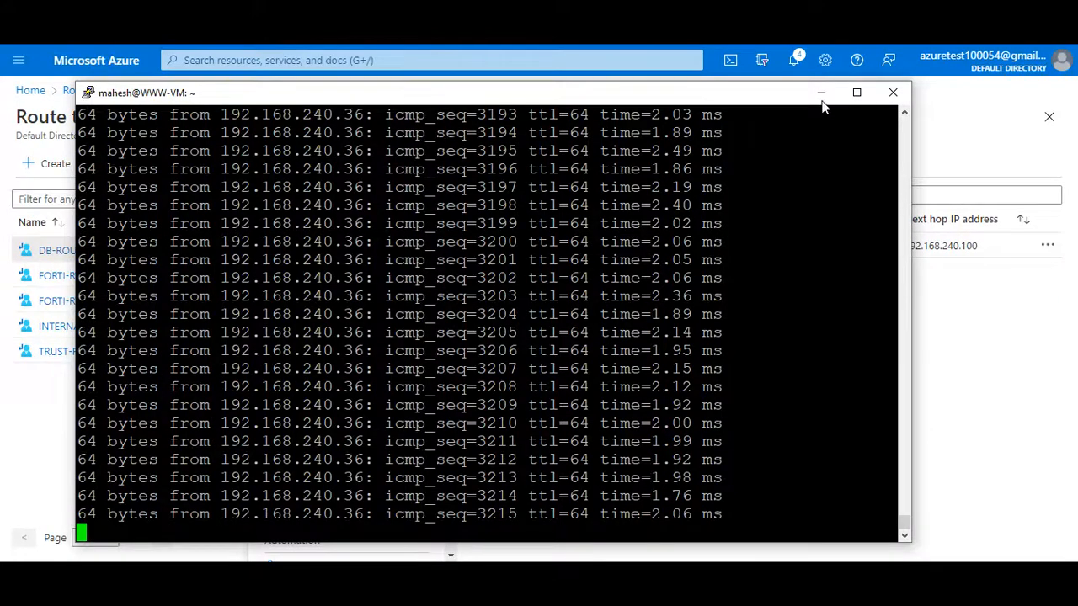
pyautogui.click(821, 93)
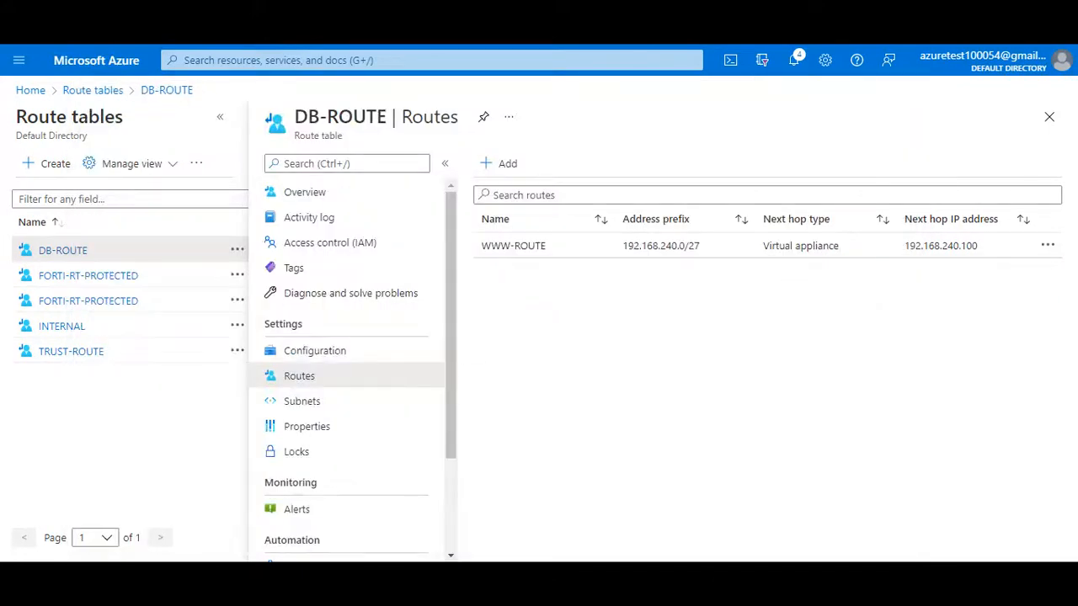
# - Switch to the Palo Alto traffic log, reapply the 192.168.240.4 to 192.168.240.36 filter and inspect the sent and received bytes
pyautogui.moveTo(746, 560)
pyautogui.click(750, 510)
pyautogui.click(363, 84)
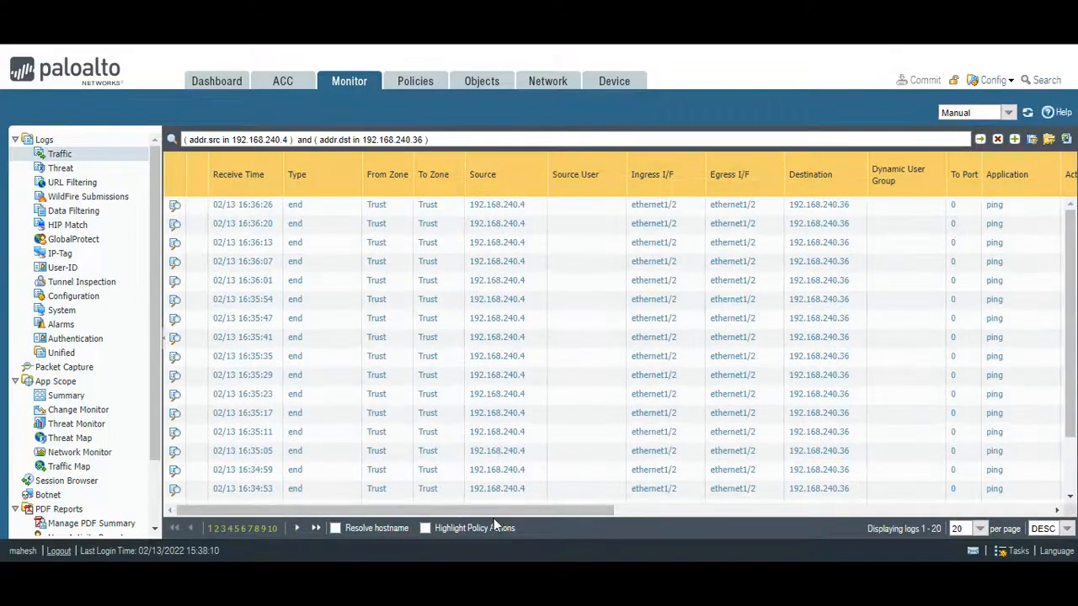
pyautogui.moveTo(495, 511); pyautogui.dragTo(831, 530)
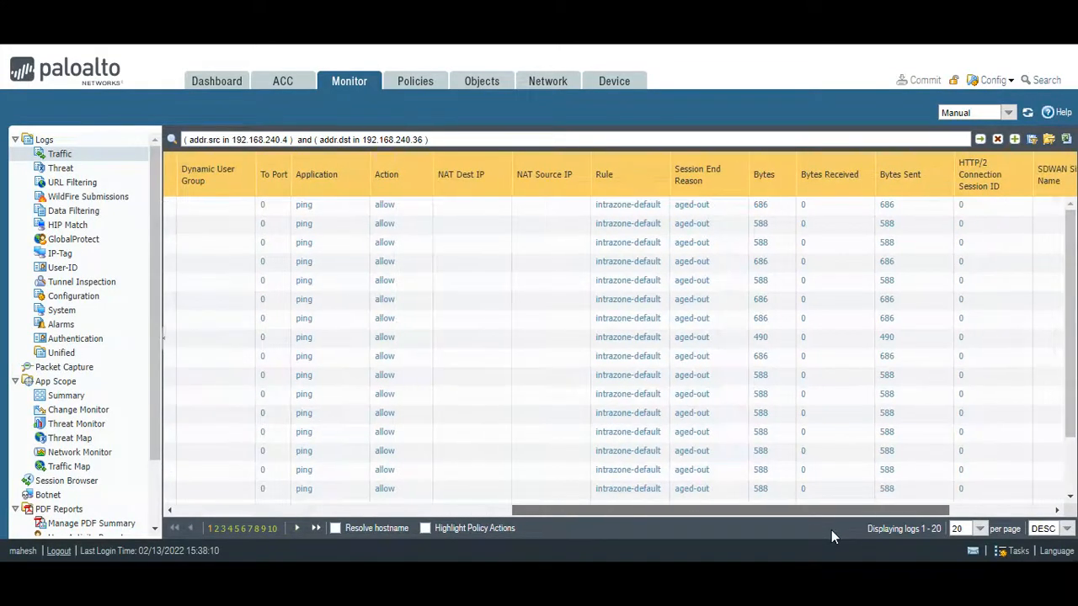
pyautogui.click(980, 139)
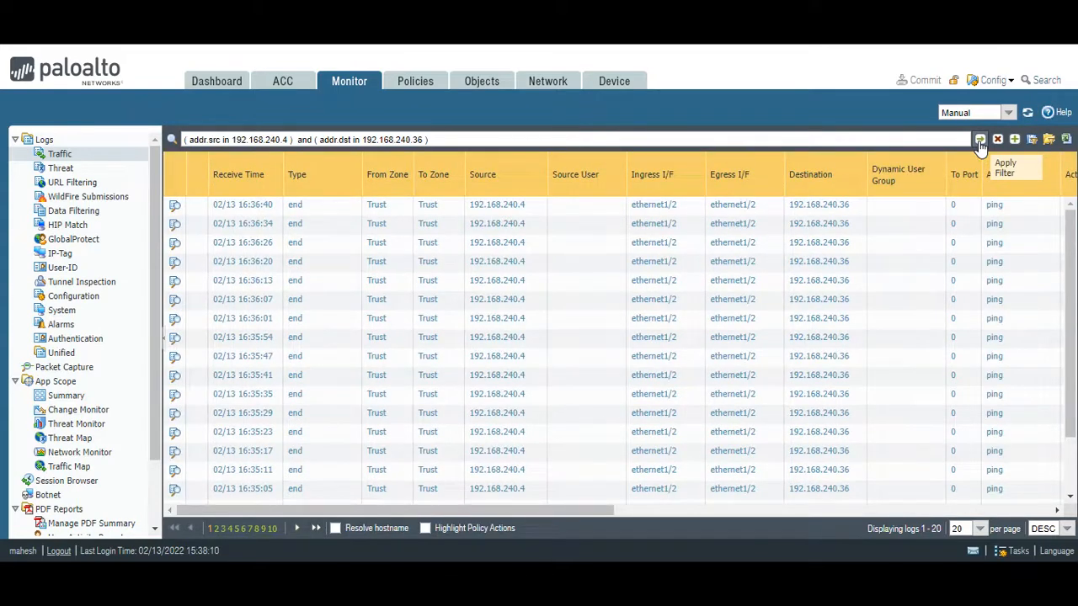
pyautogui.moveTo(598, 509); pyautogui.dragTo(937, 510)
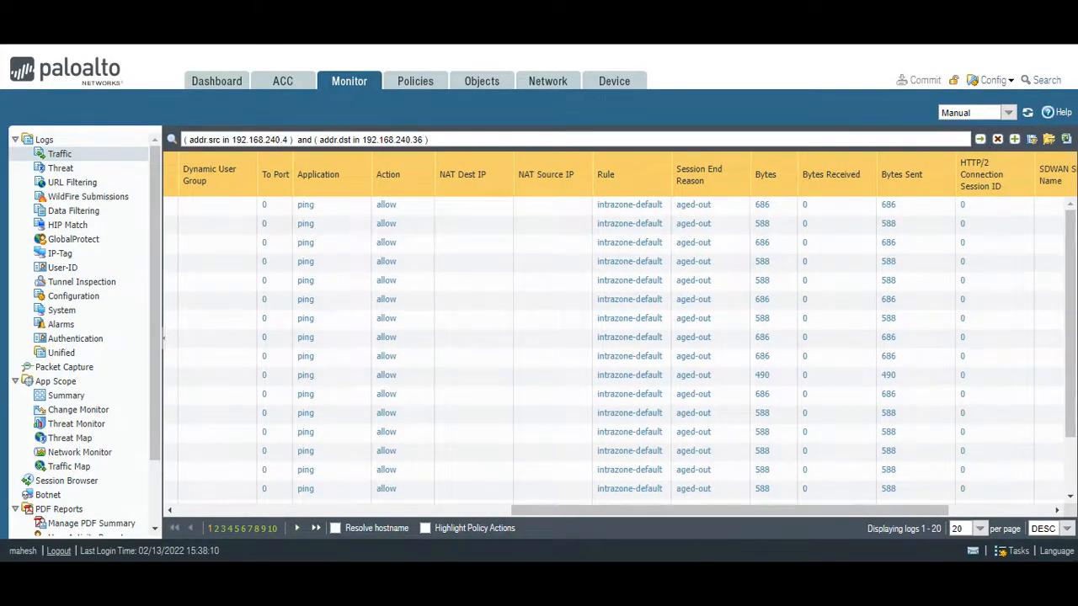
# - Switch to the Azure portal, assign the DB-ROUTE route table to the FLIFE-DB subnet of FLIFE-VNET and save it
pyautogui.click(628, 521)
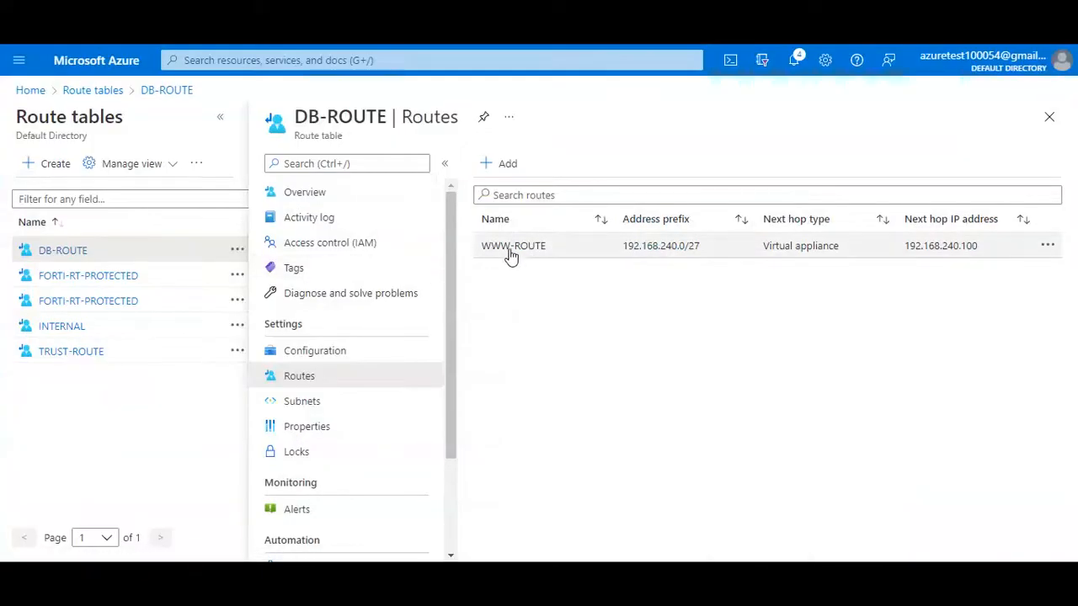
pyautogui.click(260, 64)
pyautogui.click(284, 308)
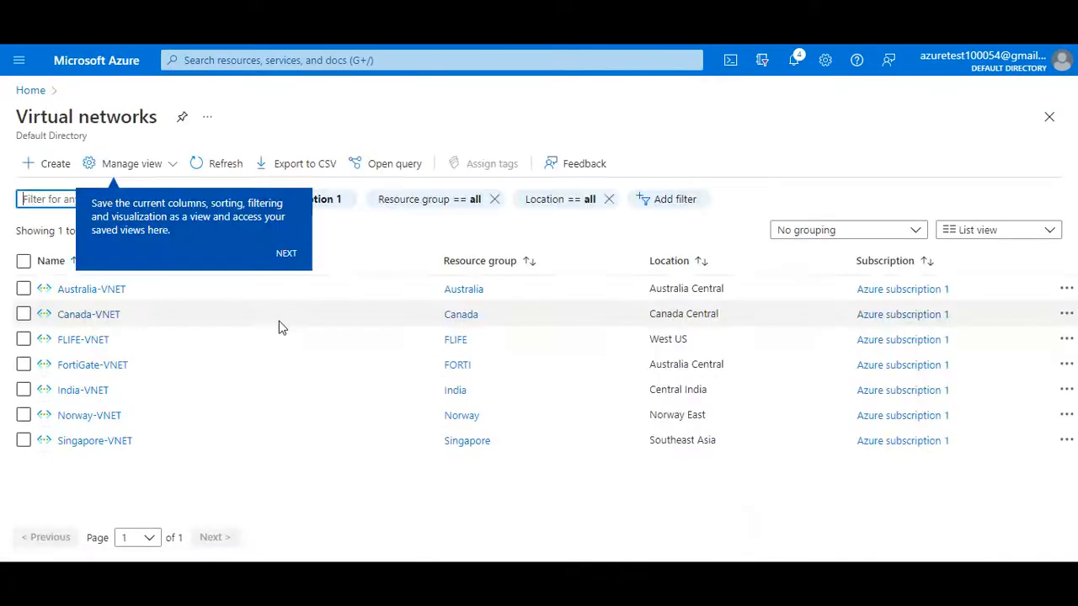
pyautogui.click(89, 347)
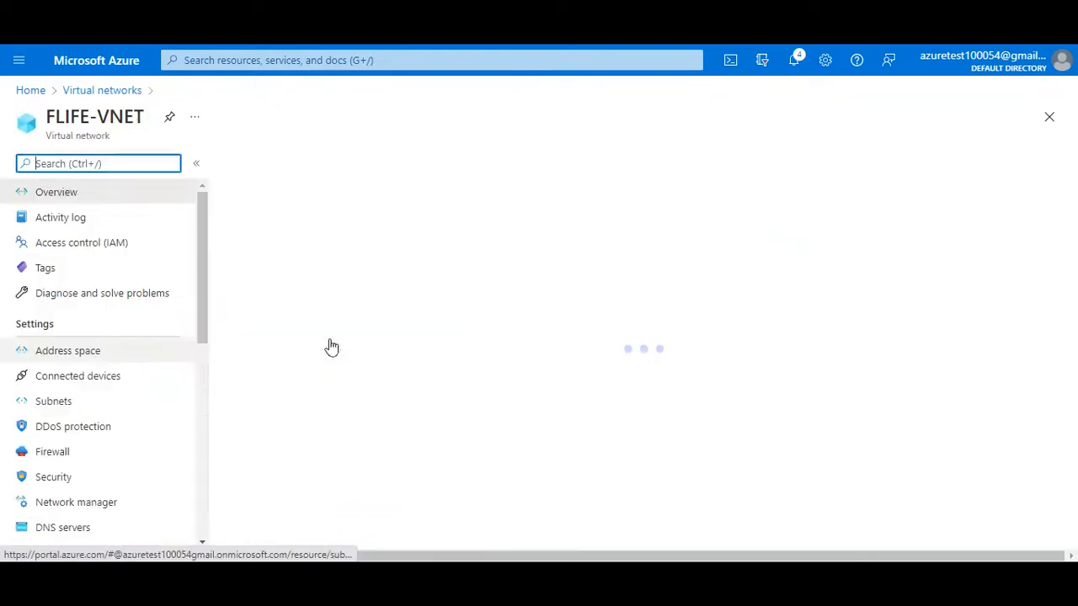
pyautogui.click(90, 404)
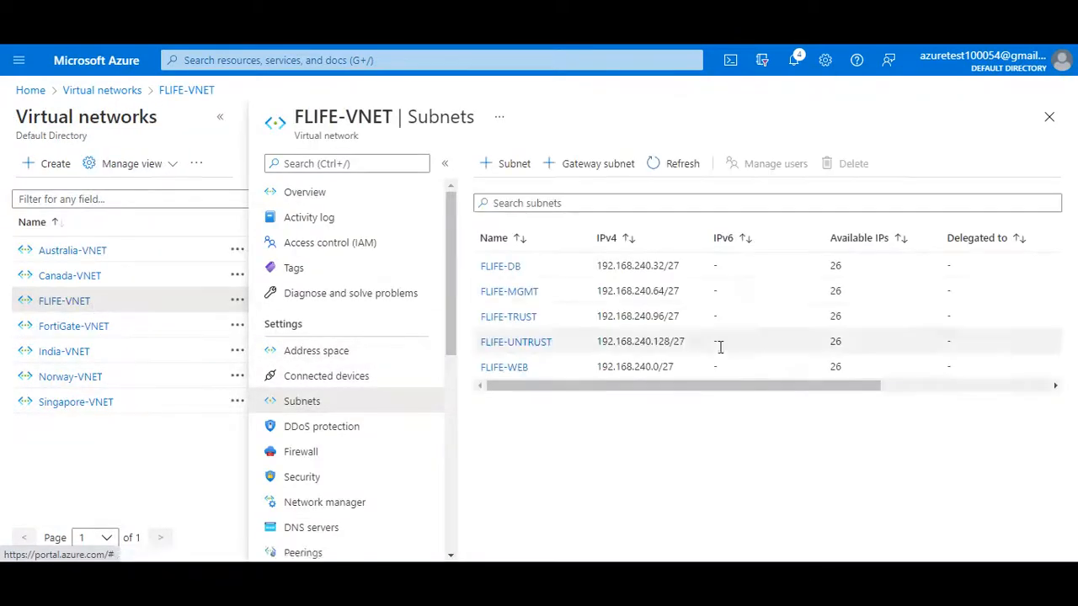
pyautogui.click(503, 267)
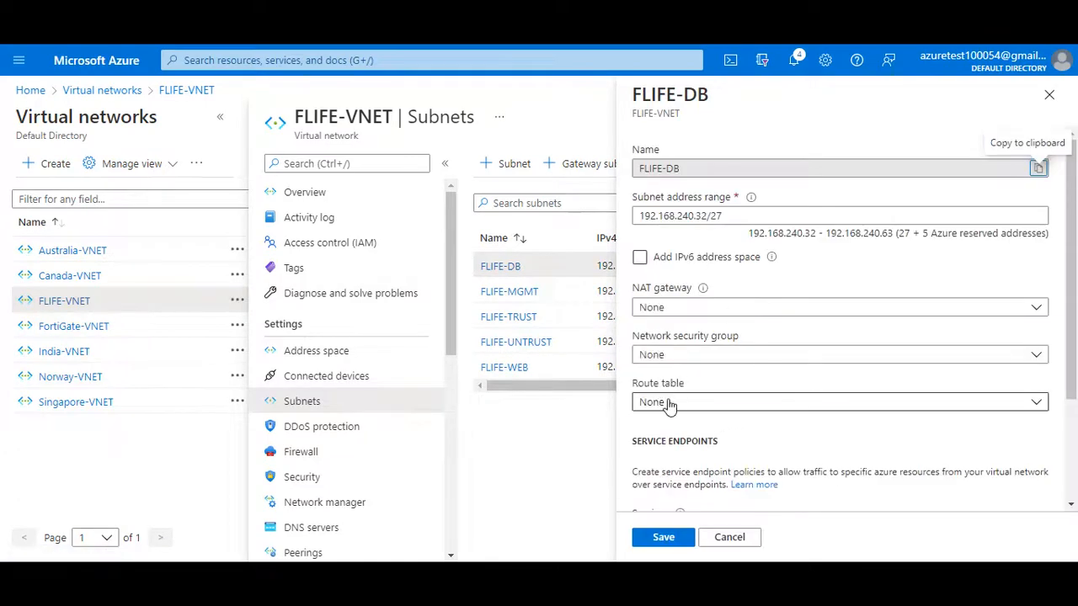
pyautogui.click(670, 402)
pyautogui.click(676, 449)
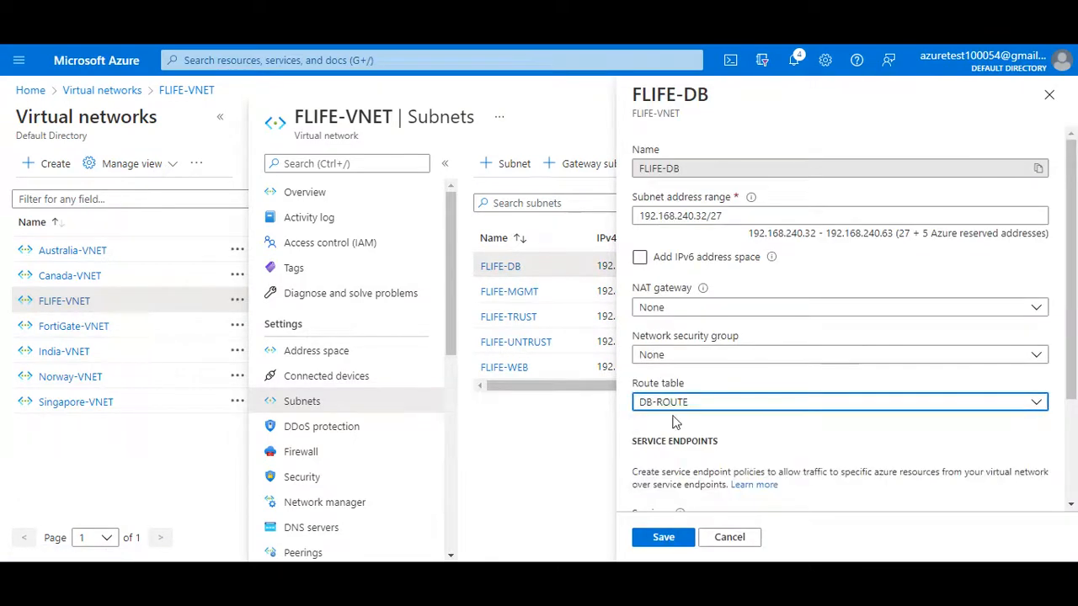
pyautogui.click(660, 534)
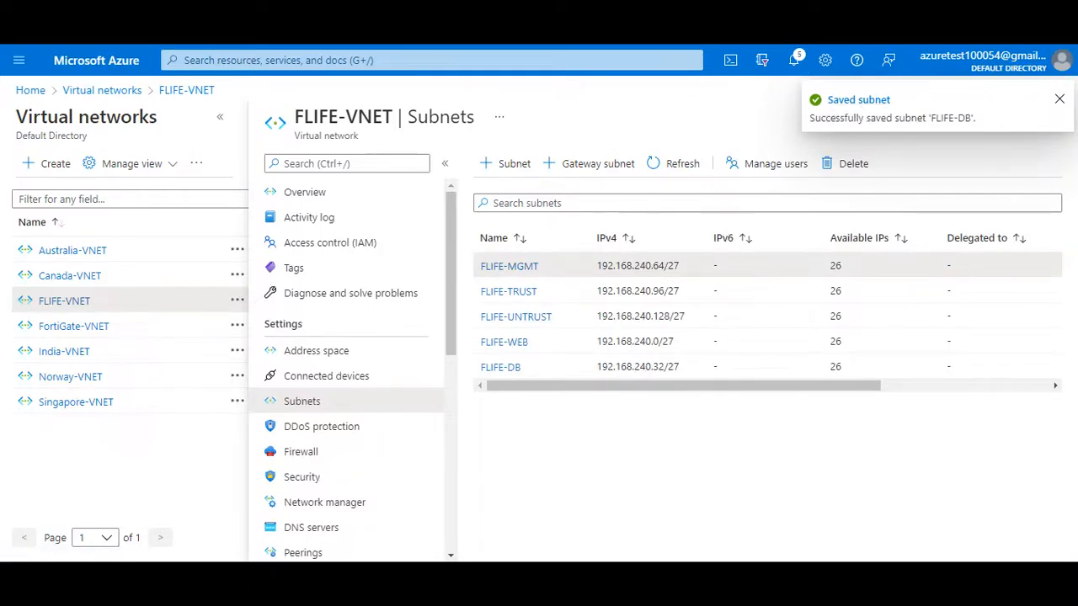
# - Switch back to the Palo Alto traffic log and repeatedly refresh the filtered ping entries to examine their Bytes Received values
pyautogui.click(796, 509)
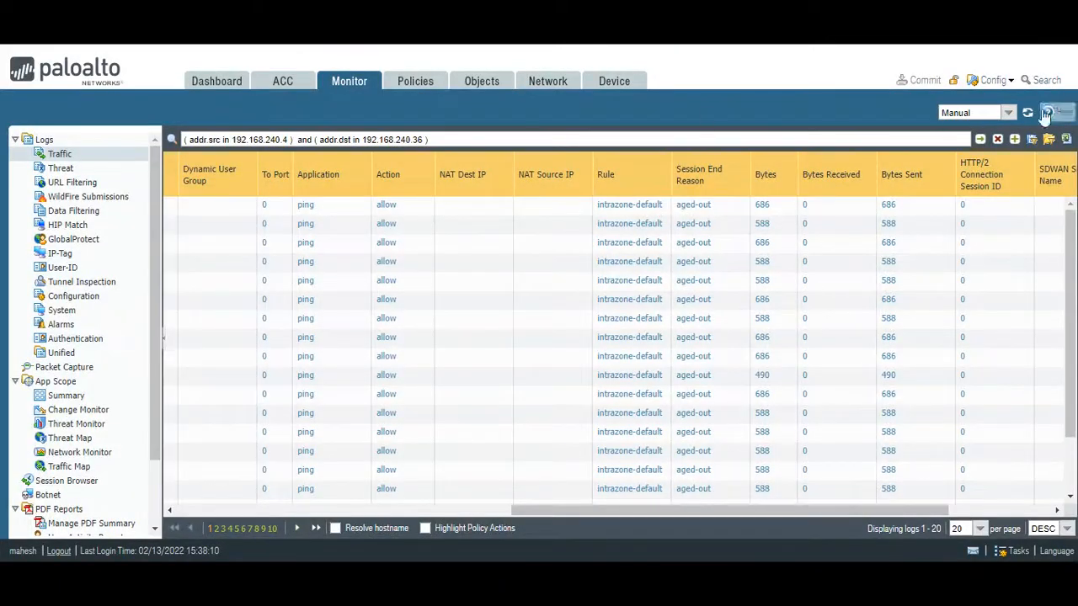
pyautogui.click(981, 141)
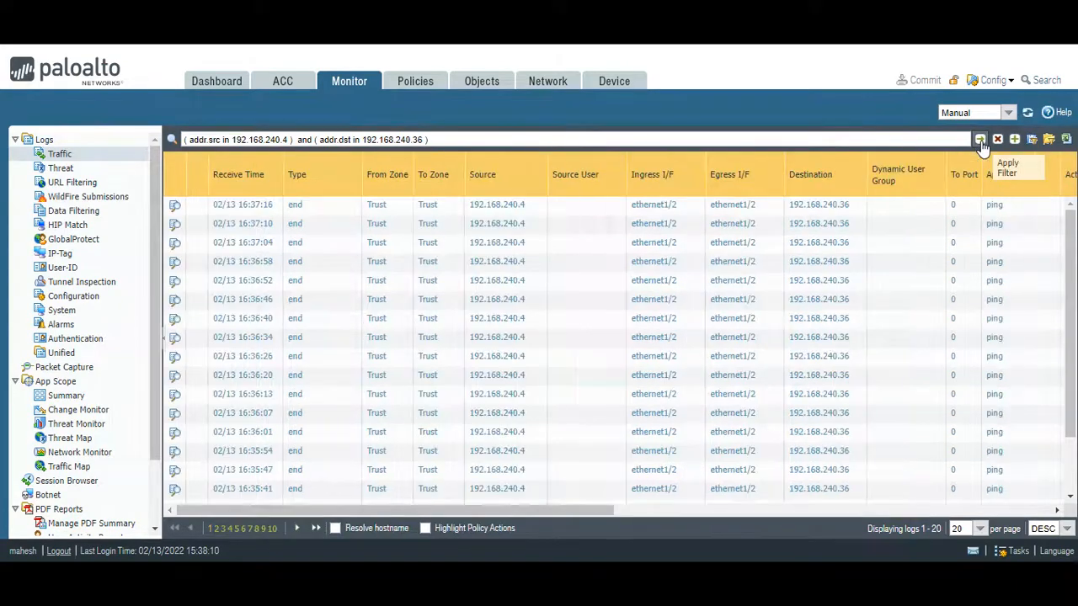
pyautogui.moveTo(603, 510); pyautogui.dragTo(949, 511)
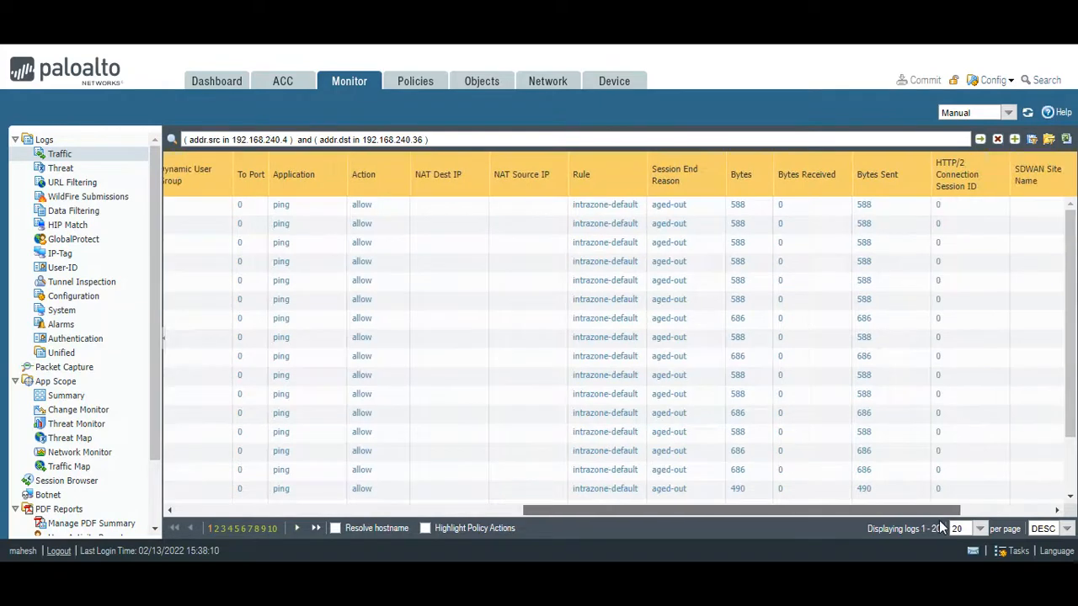
pyautogui.click(982, 141)
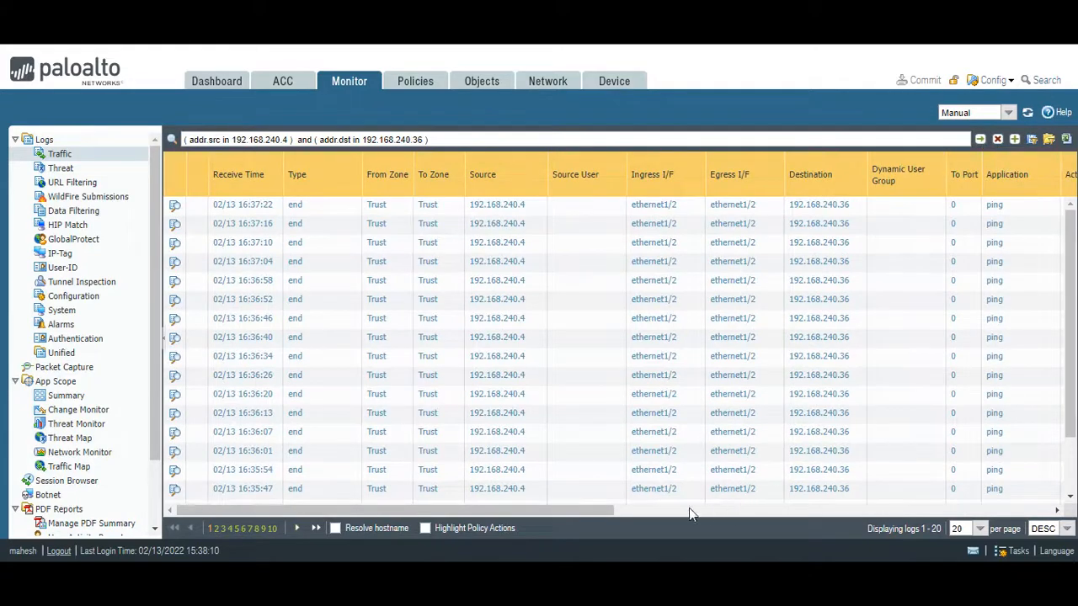
pyautogui.moveTo(602, 510); pyautogui.dragTo(949, 522)
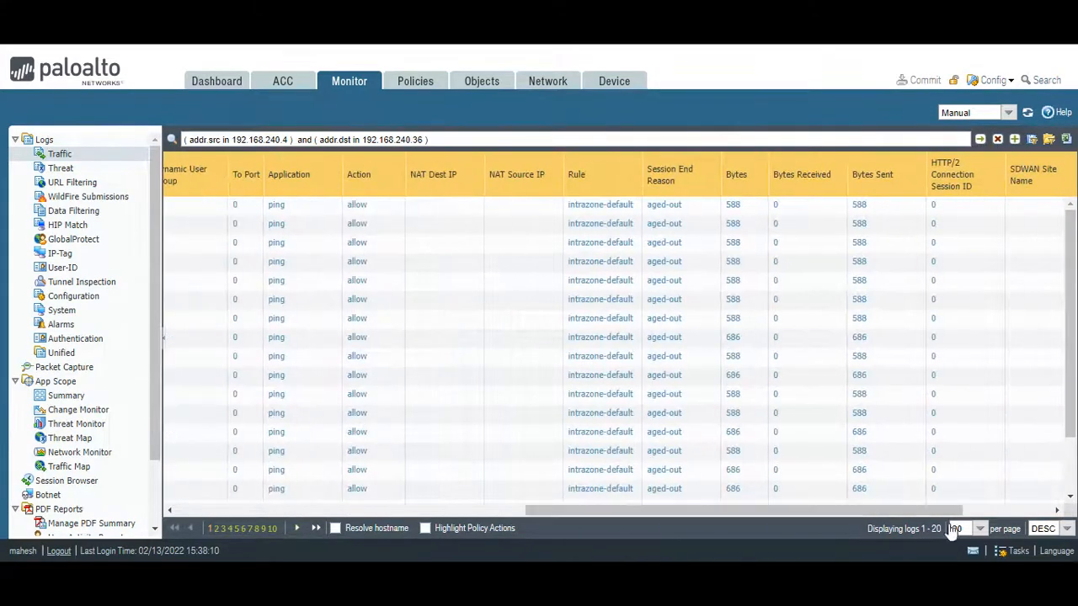
pyautogui.click(1026, 114)
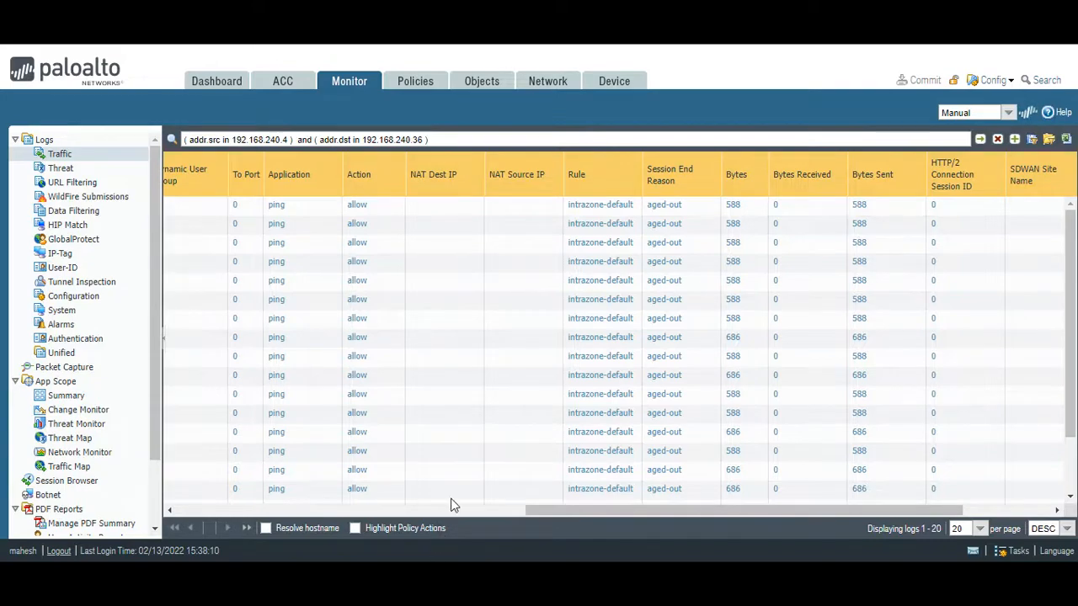
pyautogui.moveTo(499, 511); pyautogui.dragTo(817, 537)
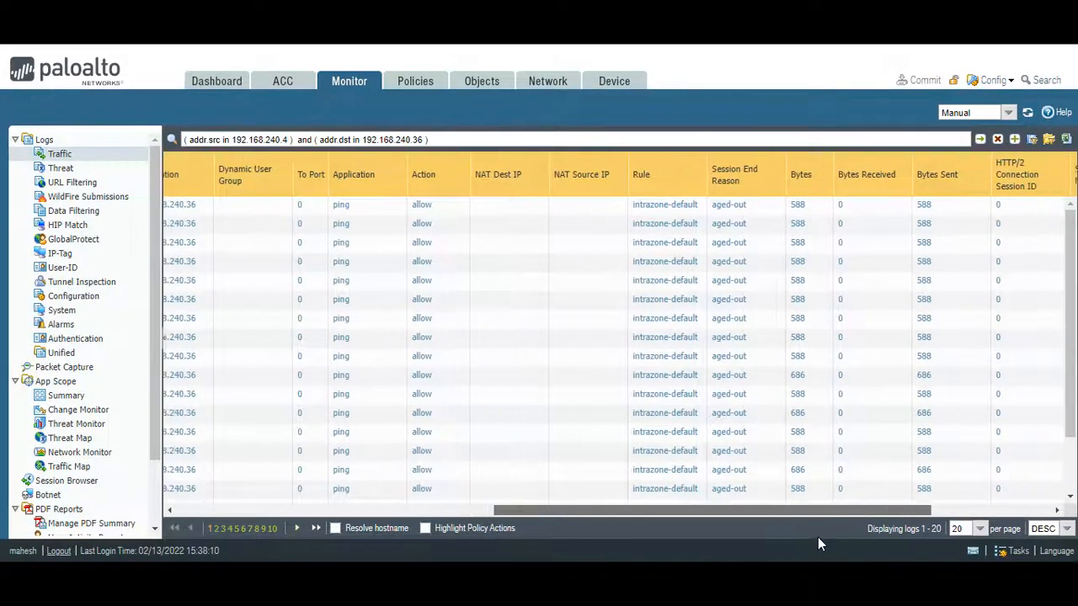
pyautogui.click(1026, 114)
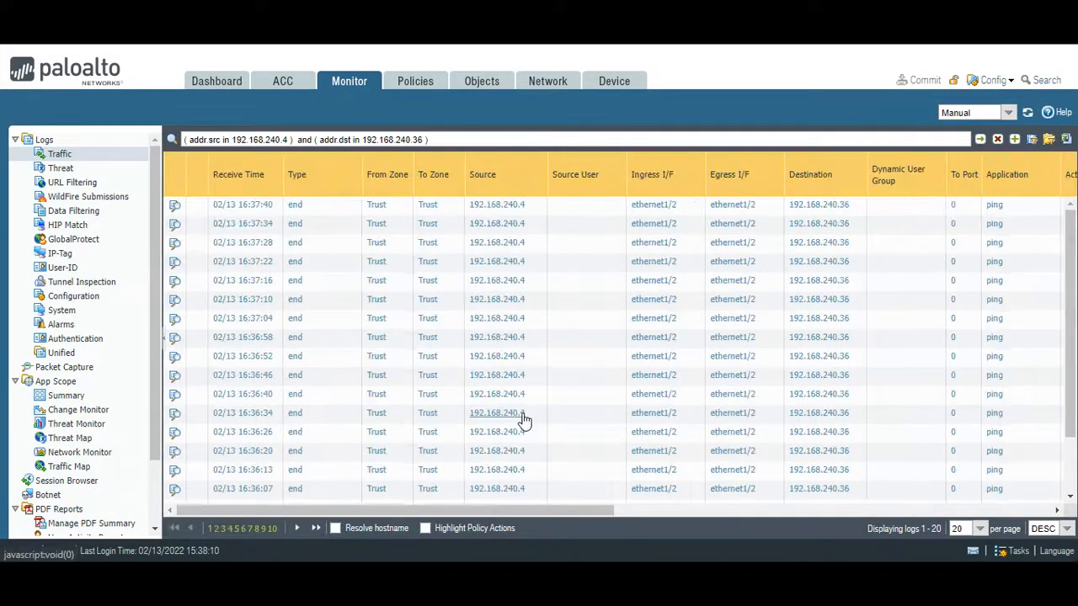
pyautogui.moveTo(488, 510); pyautogui.dragTo(844, 511)
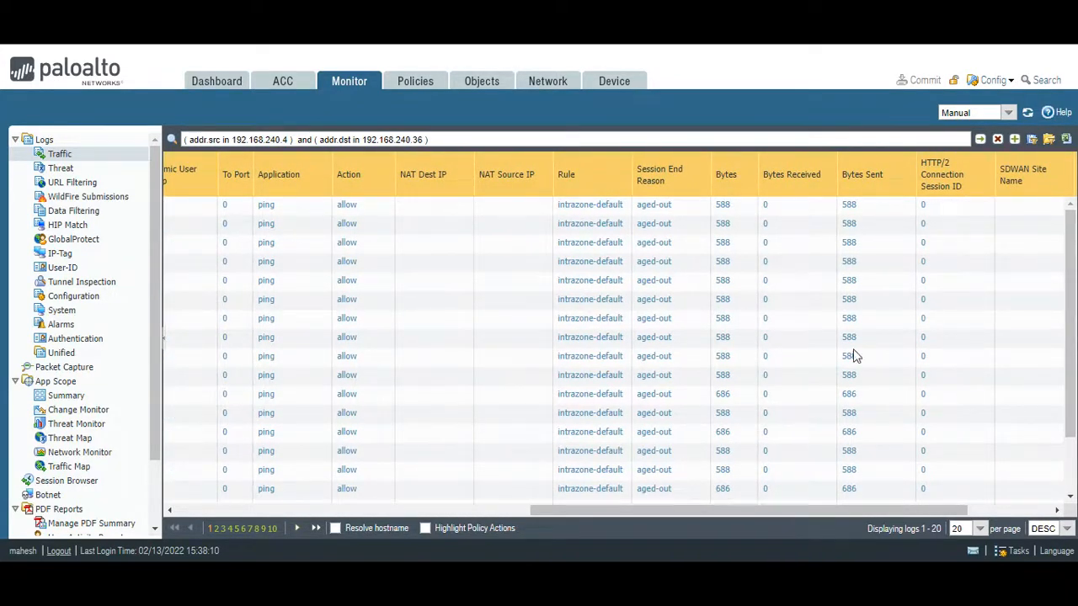
pyautogui.click(1028, 114)
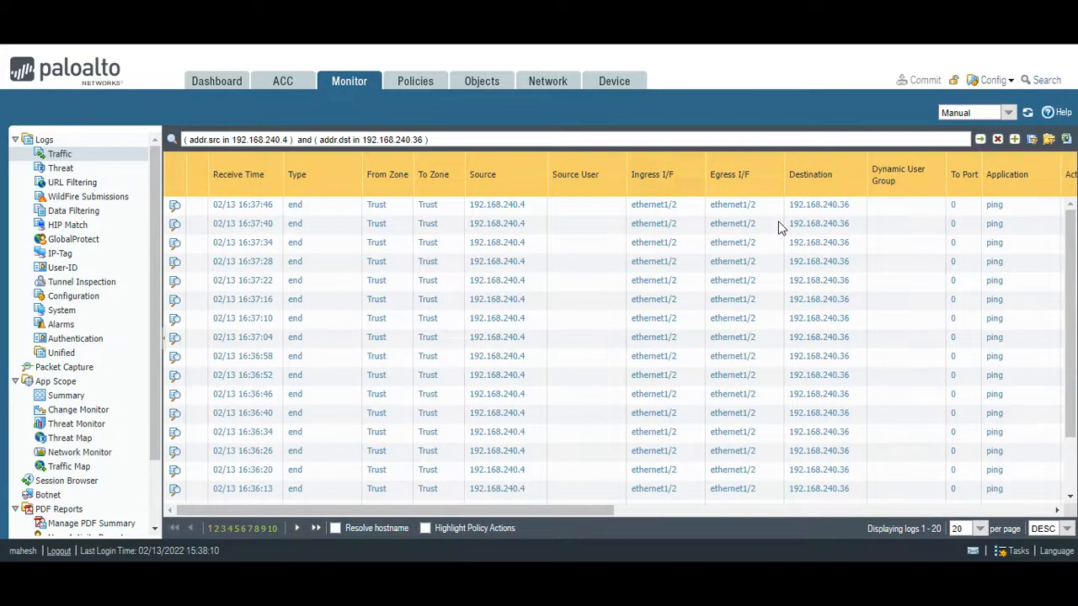
pyautogui.moveTo(599, 511); pyautogui.dragTo(911, 523)
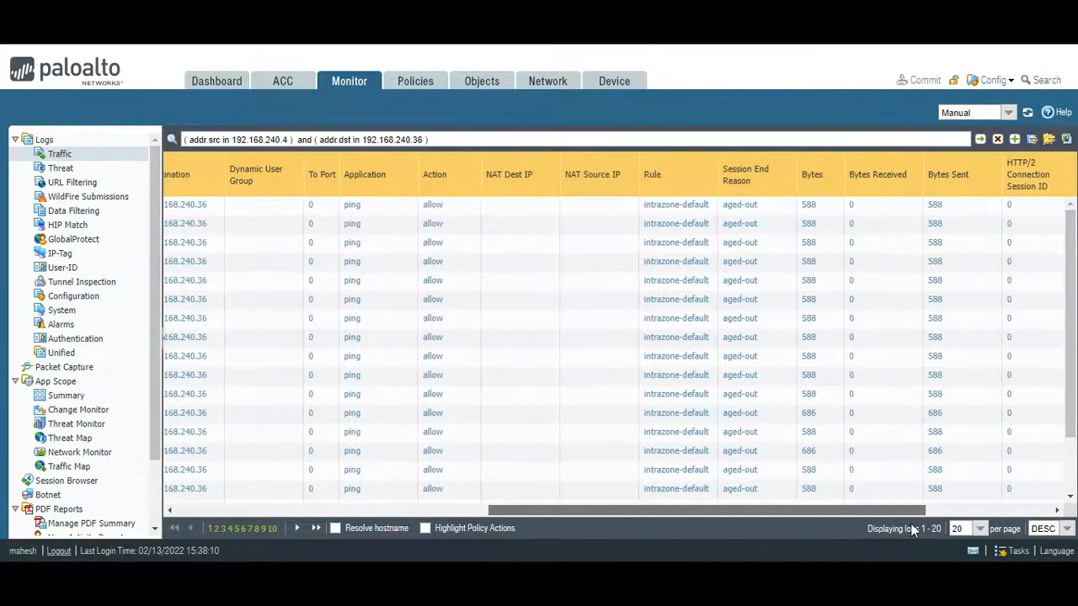
# - Check the TTL of the ping replies from 192.168.240.36 in the WWW-VM terminal
pyautogui.click(776, 561)
pyautogui.click(702, 490)
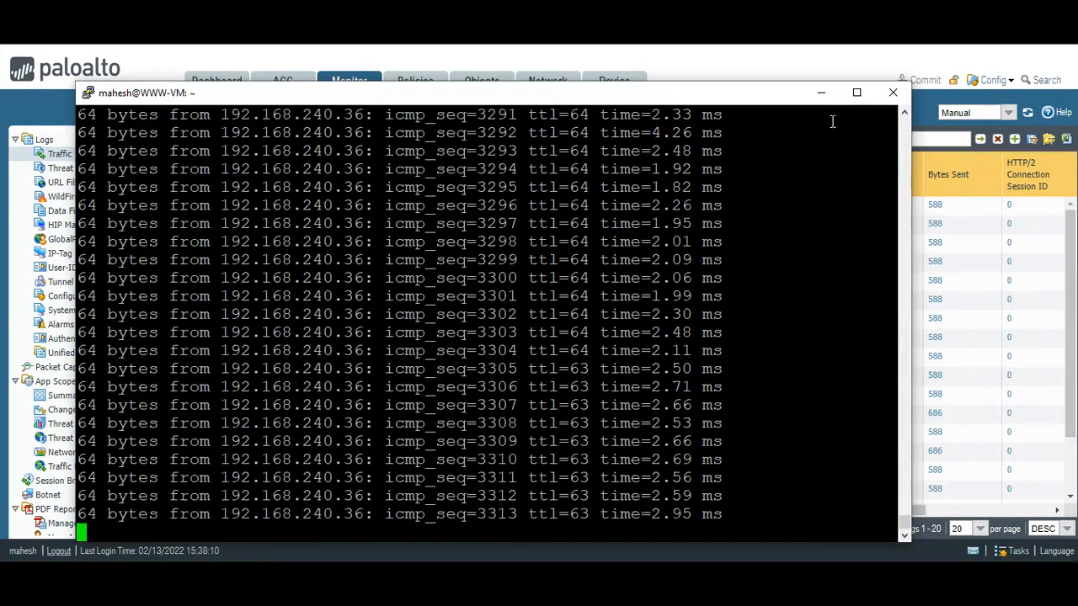
pyautogui.click(821, 93)
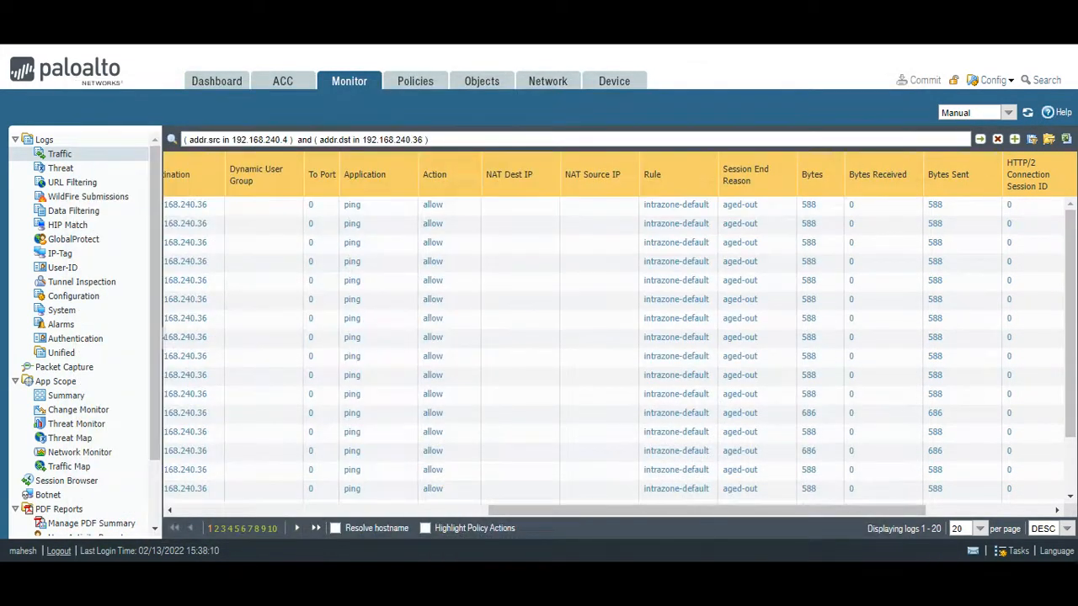
# - Switch to the Azure portal and review the routes of the DB-ROUTE route table
pyautogui.moveTo(710, 562)
pyautogui.click(637, 526)
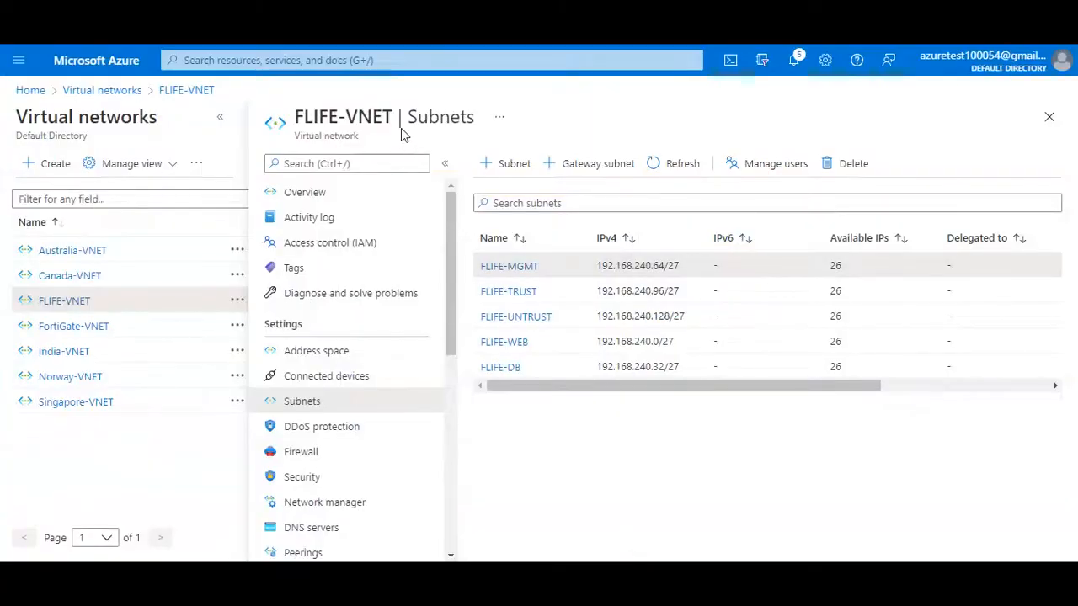
pyautogui.click(339, 60)
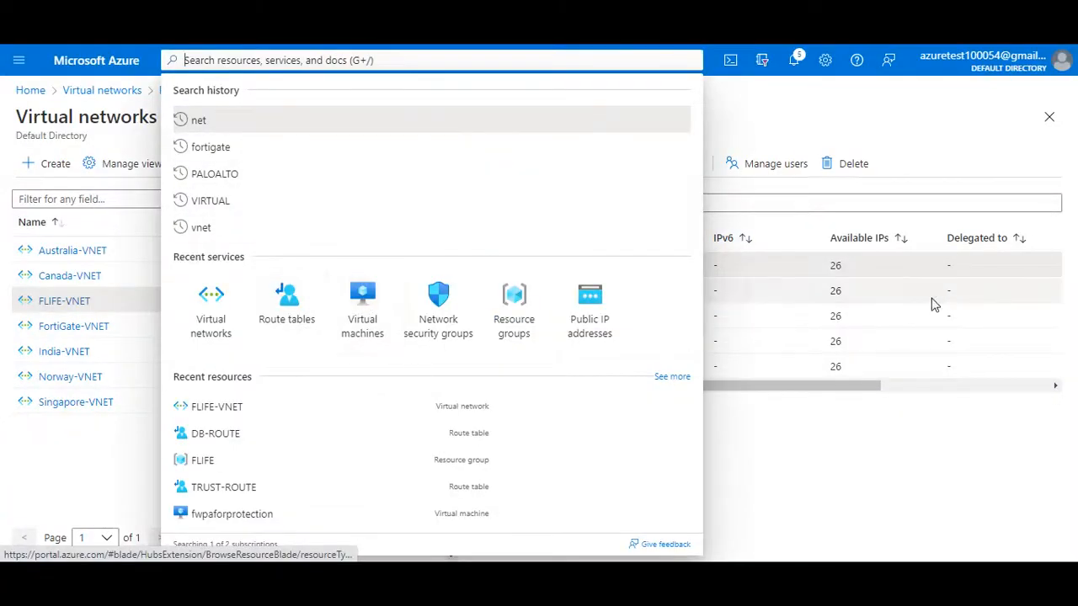
pyautogui.click(284, 324)
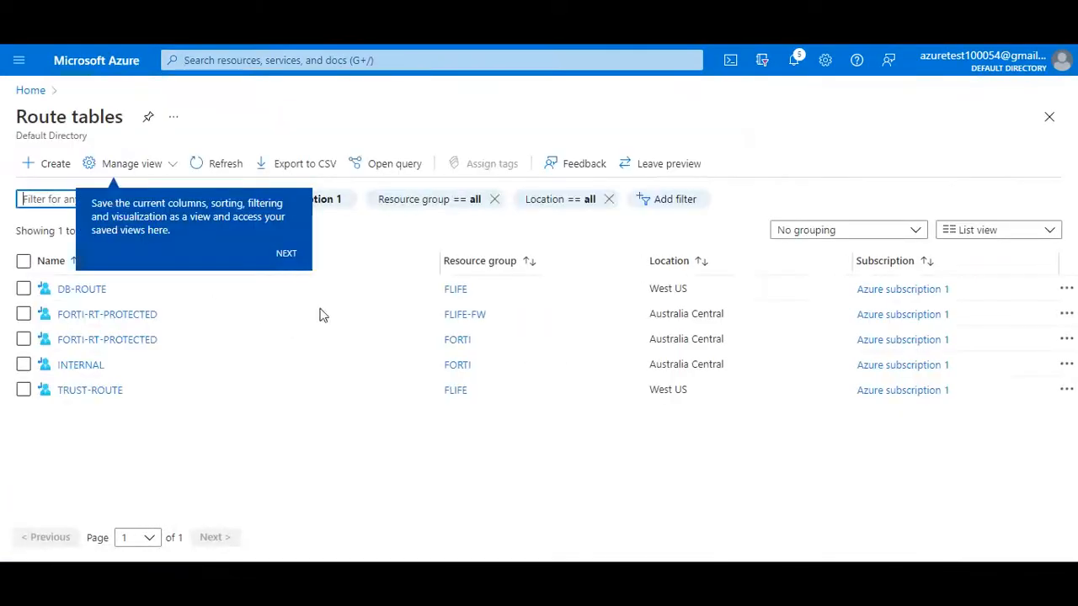
pyautogui.click(84, 295)
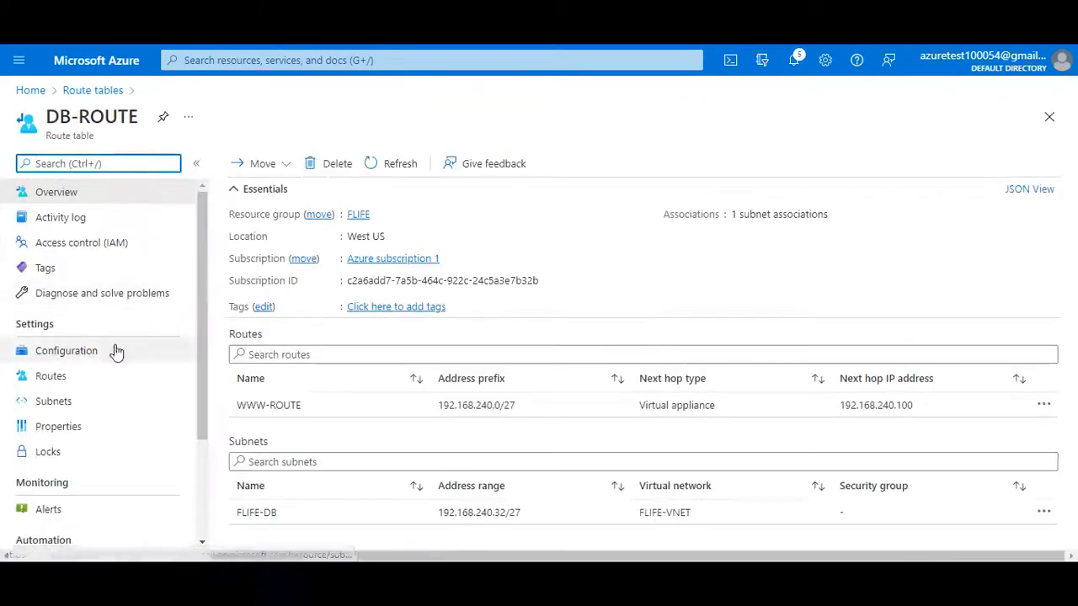
pyautogui.click(126, 375)
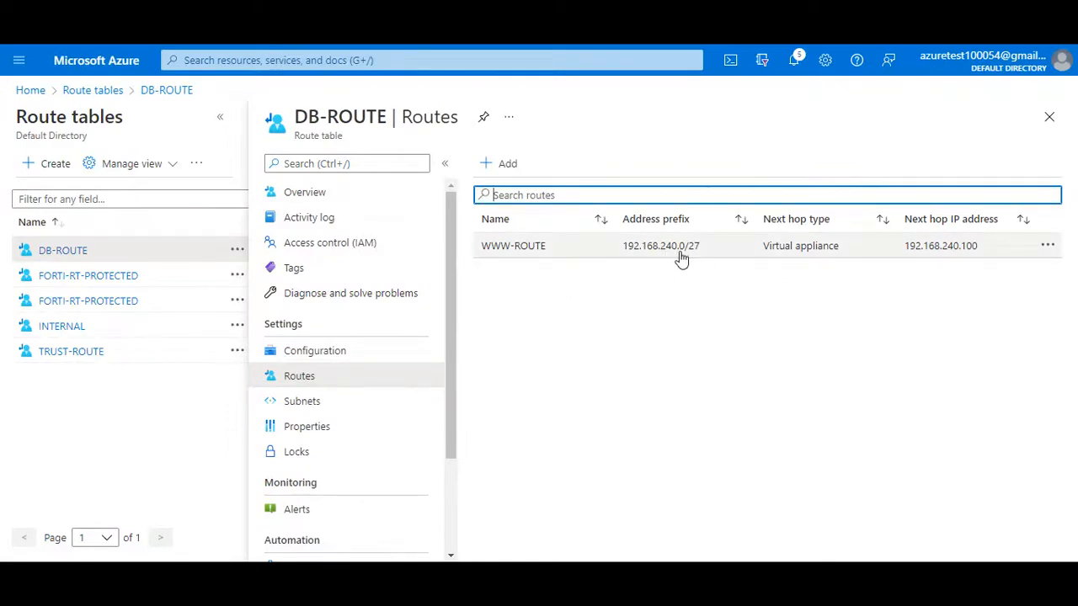
# - Switch to the OneNote notes and review the WWW and DB subnet routing diagram with its PA Trust next hops
pyautogui.hotkey('alt', 'Tab')
pyautogui.scroll(10, 545, 315)
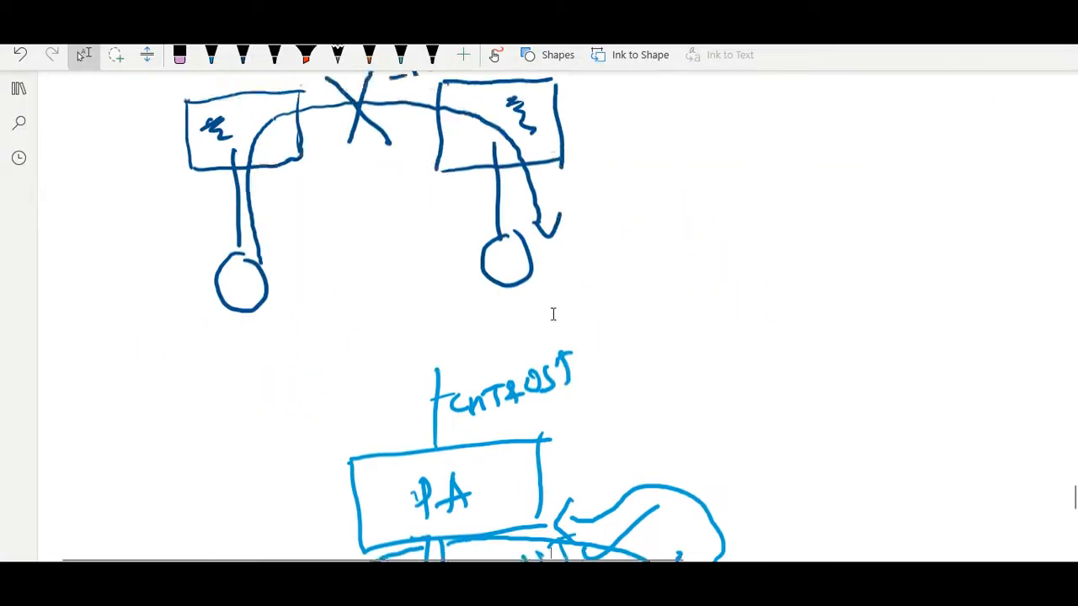
pyautogui.scroll(15, 561, 315)
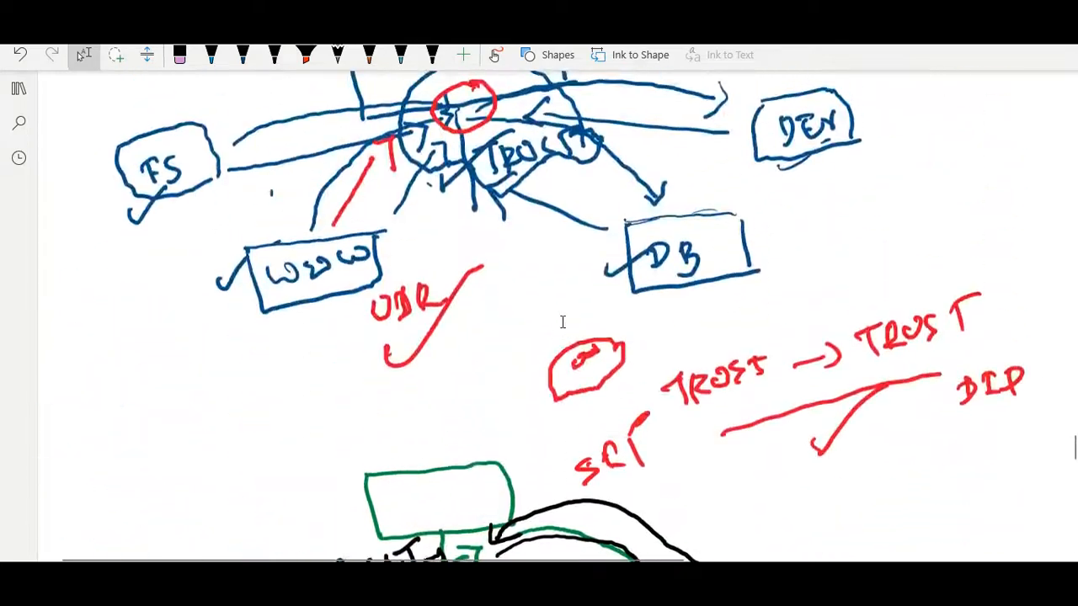
pyautogui.scroll(3, 576, 327)
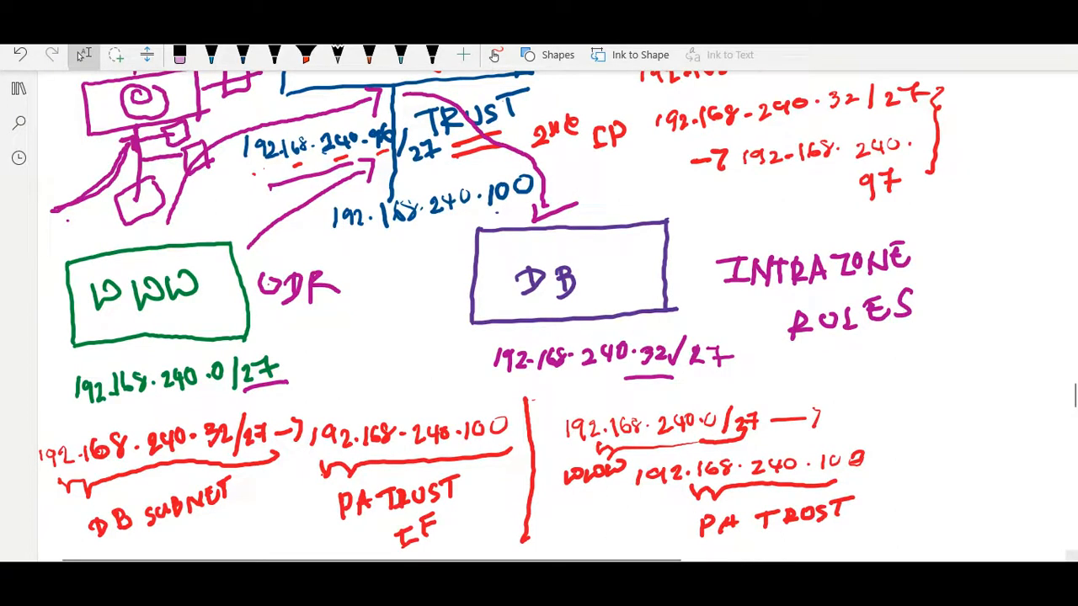
# - Switch to the Palo Alto traffic log and examine the filtered ping entries' zones, source, interfaces, destination, rule and byte columns
pyautogui.moveTo(709, 593)
pyautogui.click(792, 530)
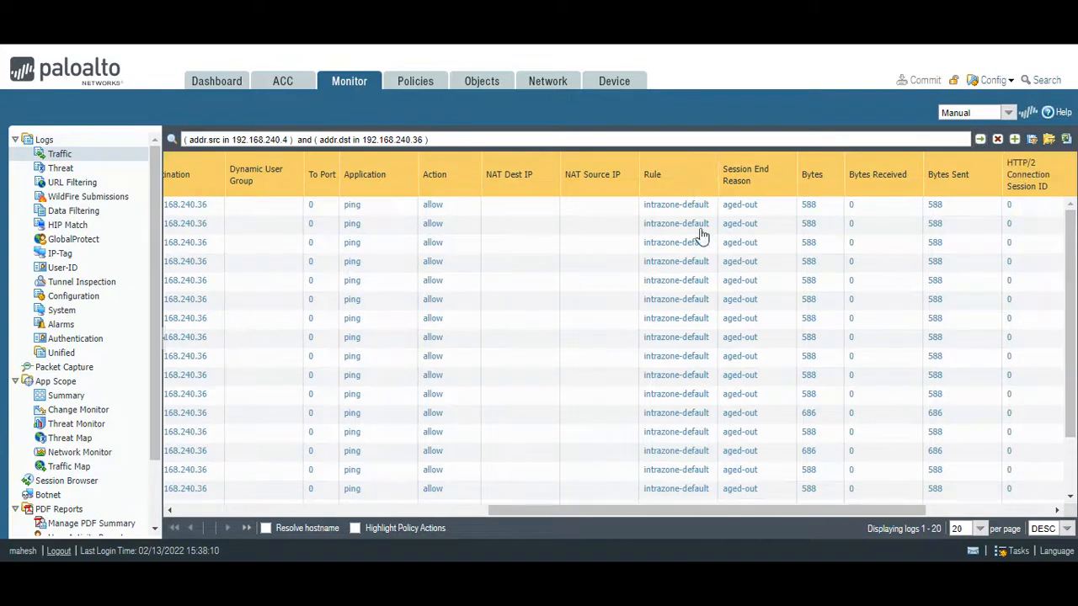
pyautogui.click(650, 511)
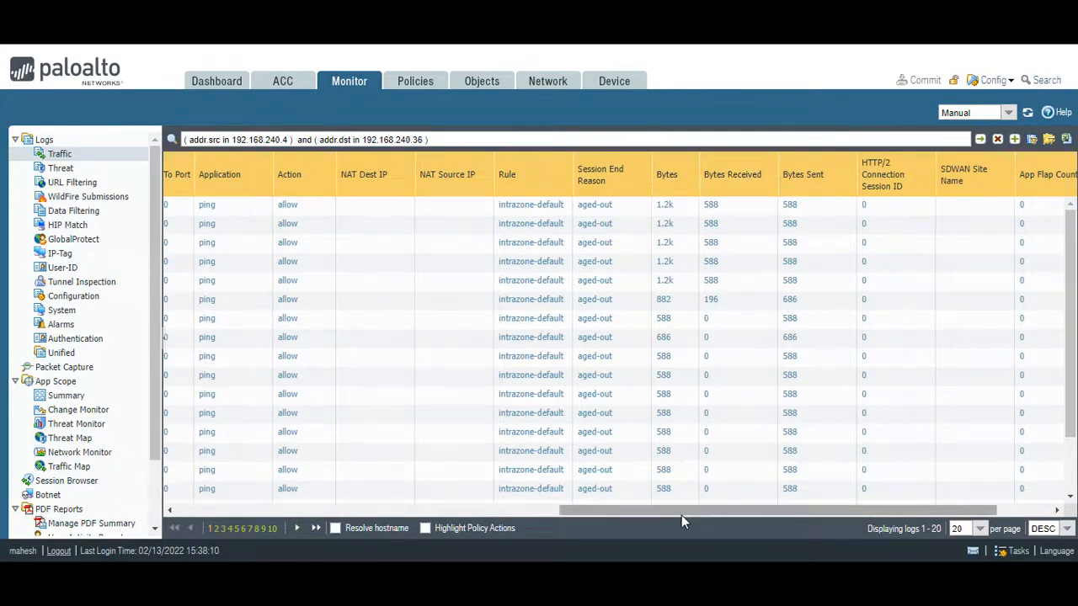
pyautogui.moveTo(681, 511); pyautogui.dragTo(417, 511)
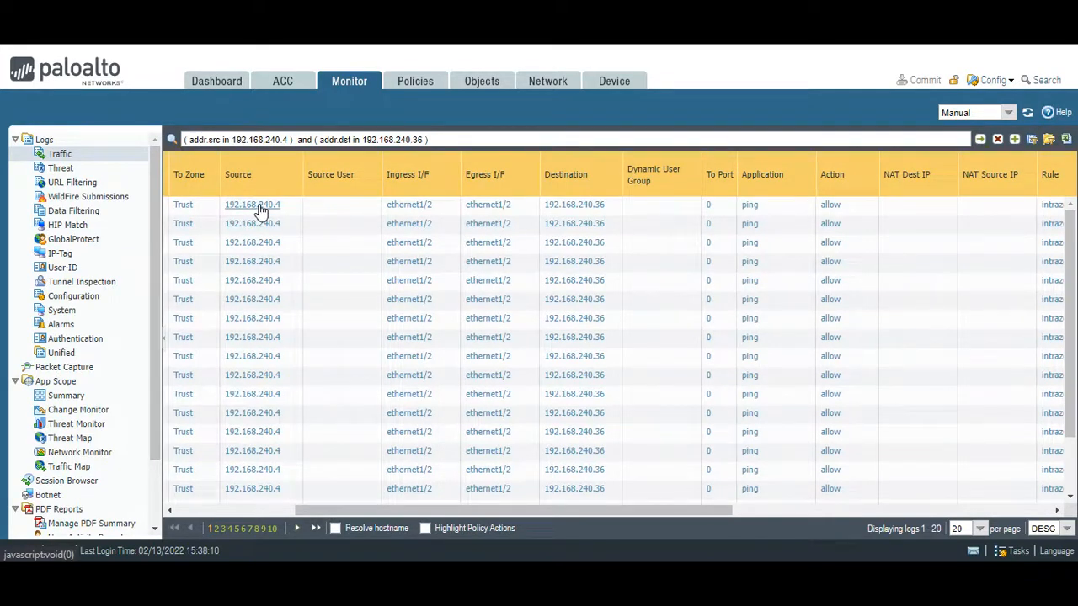
pyautogui.moveTo(442, 513); pyautogui.dragTo(387, 513)
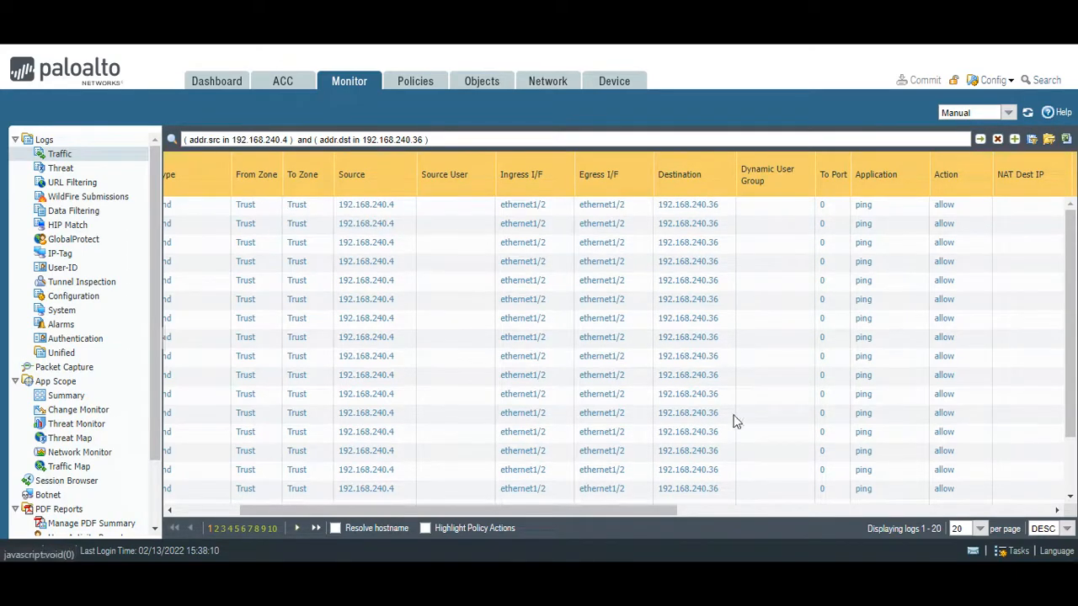
pyautogui.moveTo(667, 510); pyautogui.dragTo(910, 537)
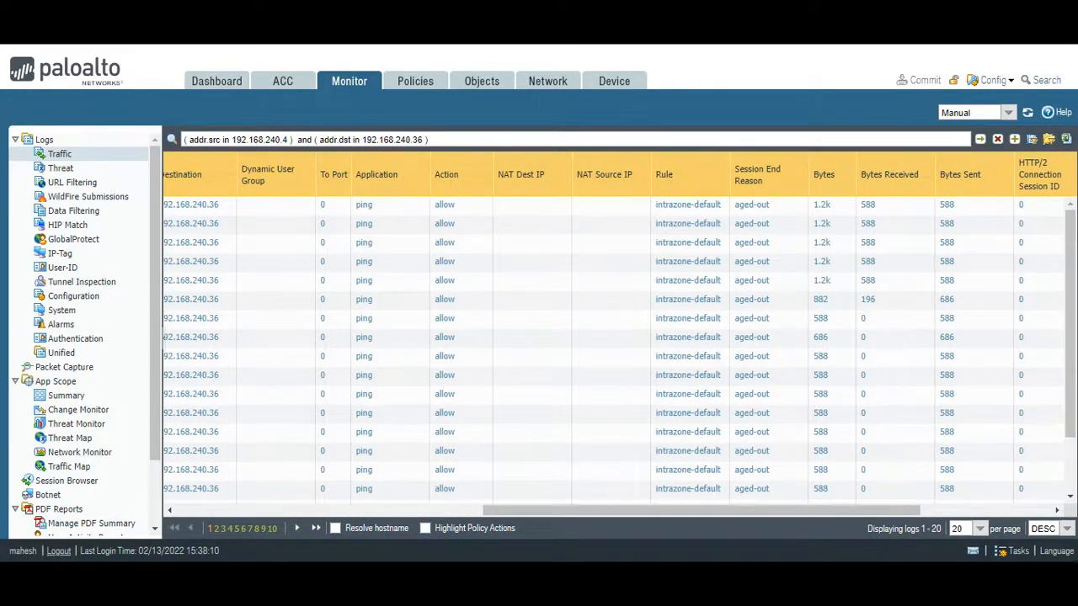
# - Check the ping replies from 192.168.240.36 in the WWW-VM terminal and minimize it
pyautogui.moveTo(709, 575)
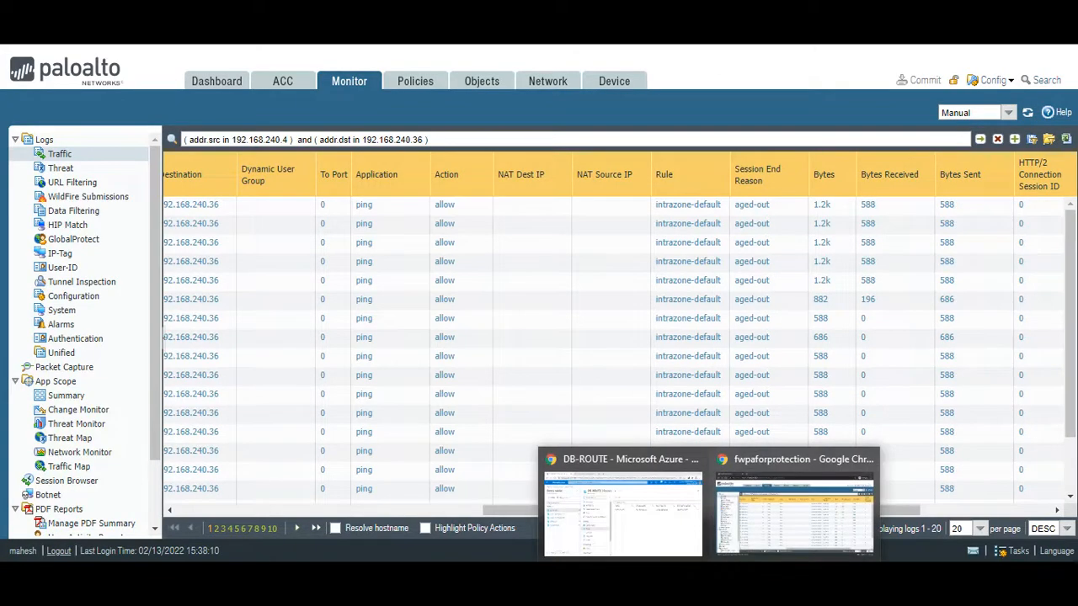
pyautogui.moveTo(774, 575)
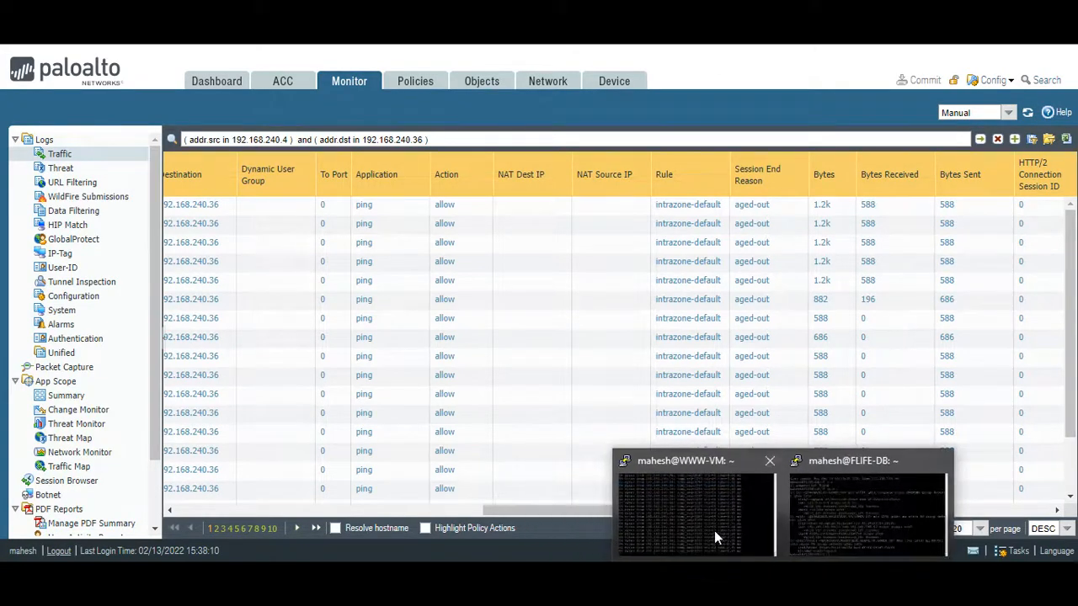
pyautogui.click(714, 530)
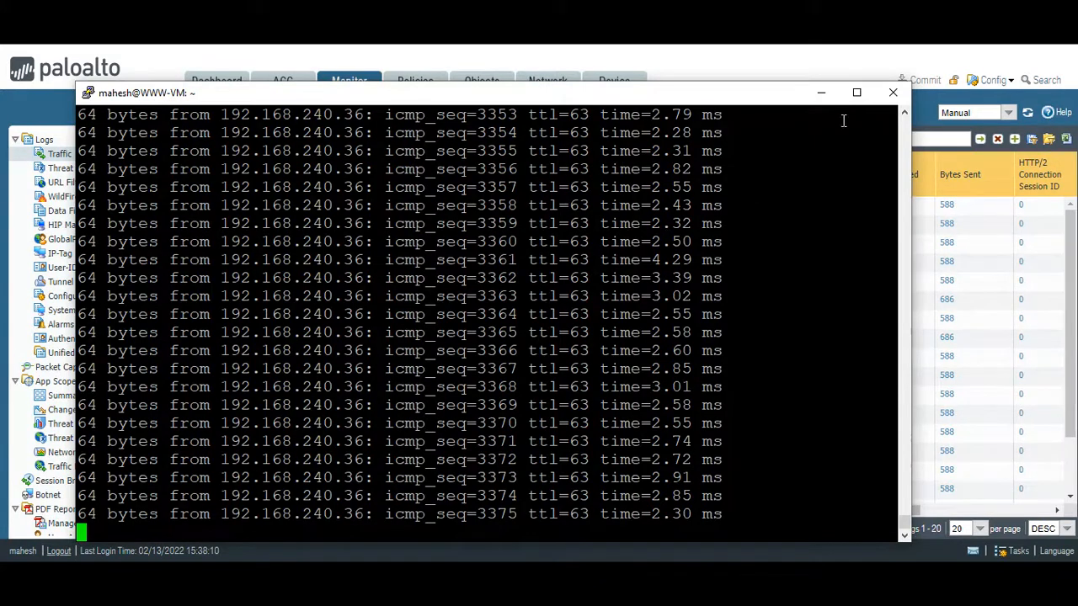
pyautogui.click(821, 93)
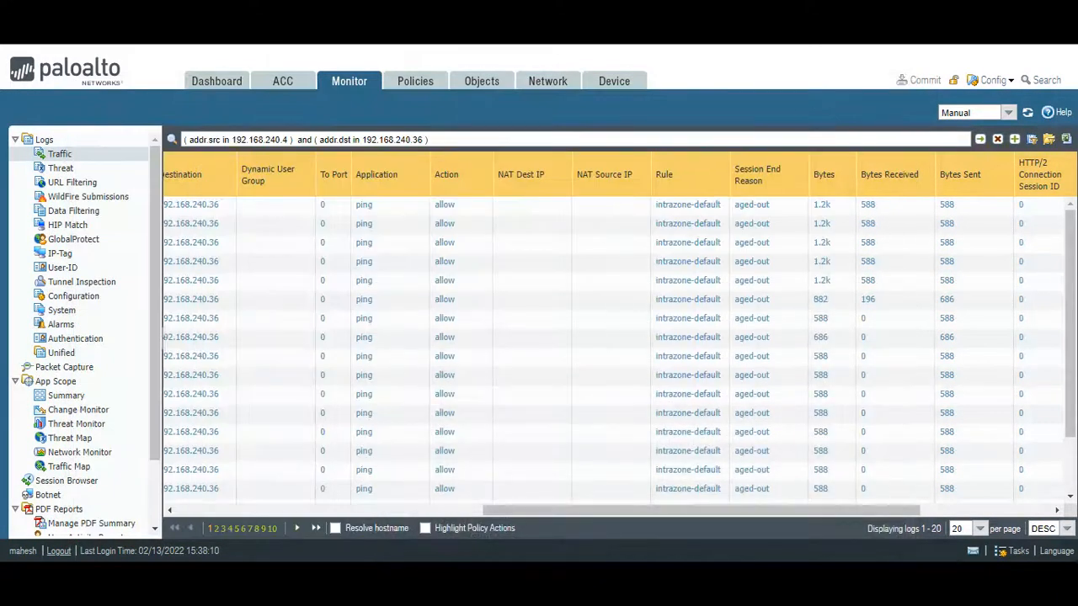
# - In the OneNote PA diagram, draw the green forward path from WWW to PA and on to DB, circling the Trust interface
pyautogui.click(742, 574)
pyautogui.scroll(-15, 707, 408)
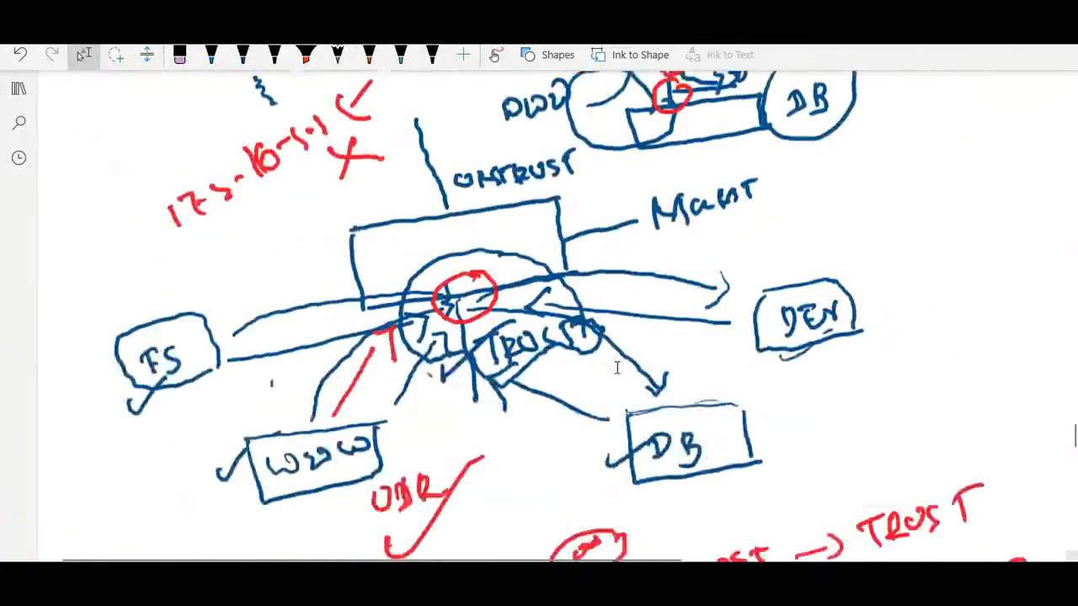
pyautogui.scroll(-6, 617, 368)
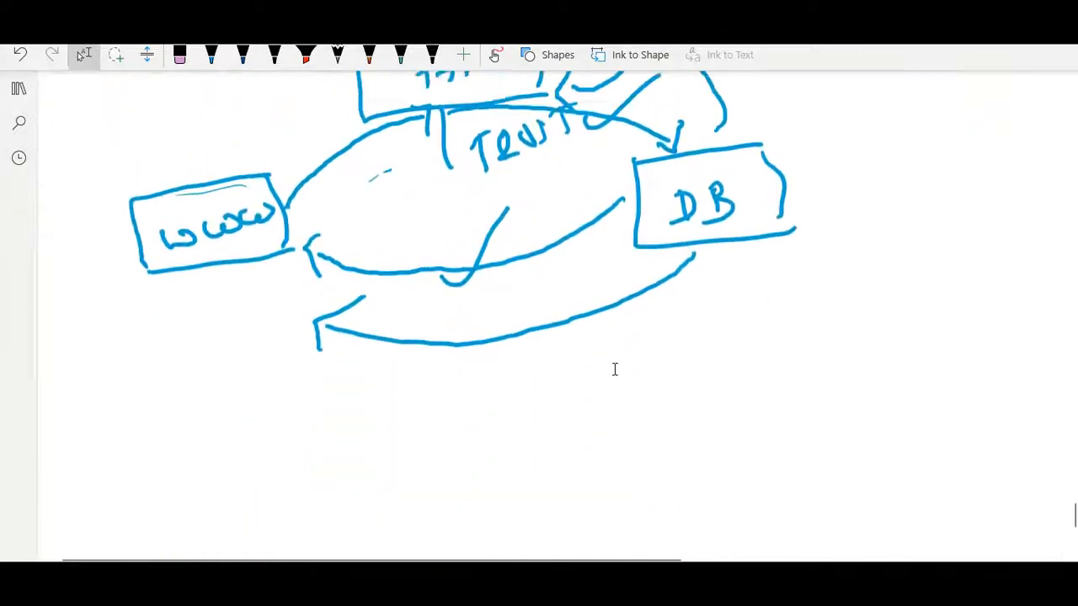
pyautogui.scroll(2, 615, 369)
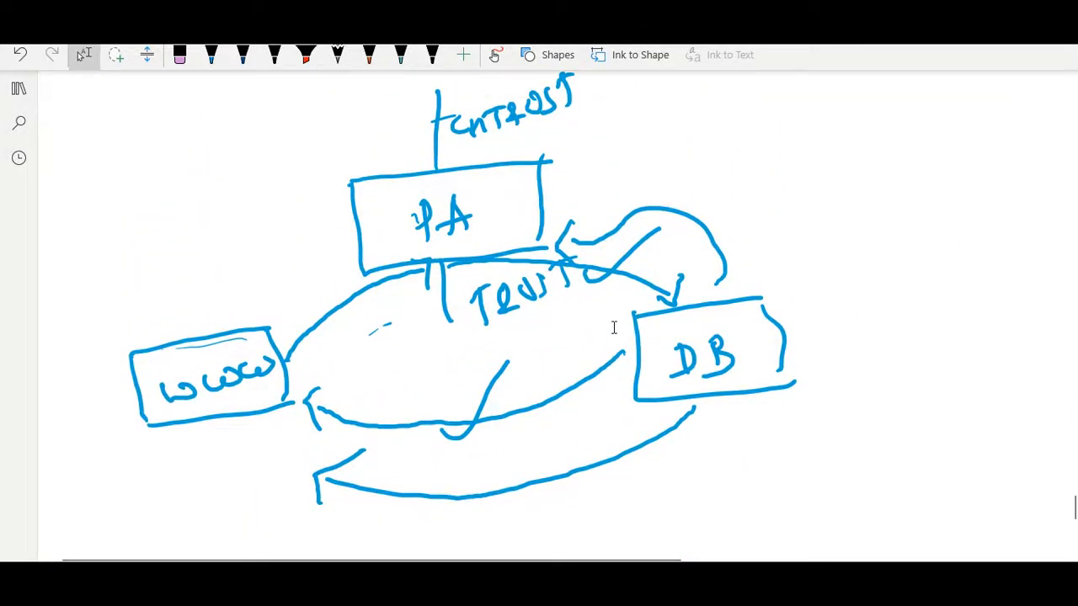
pyautogui.click(213, 57)
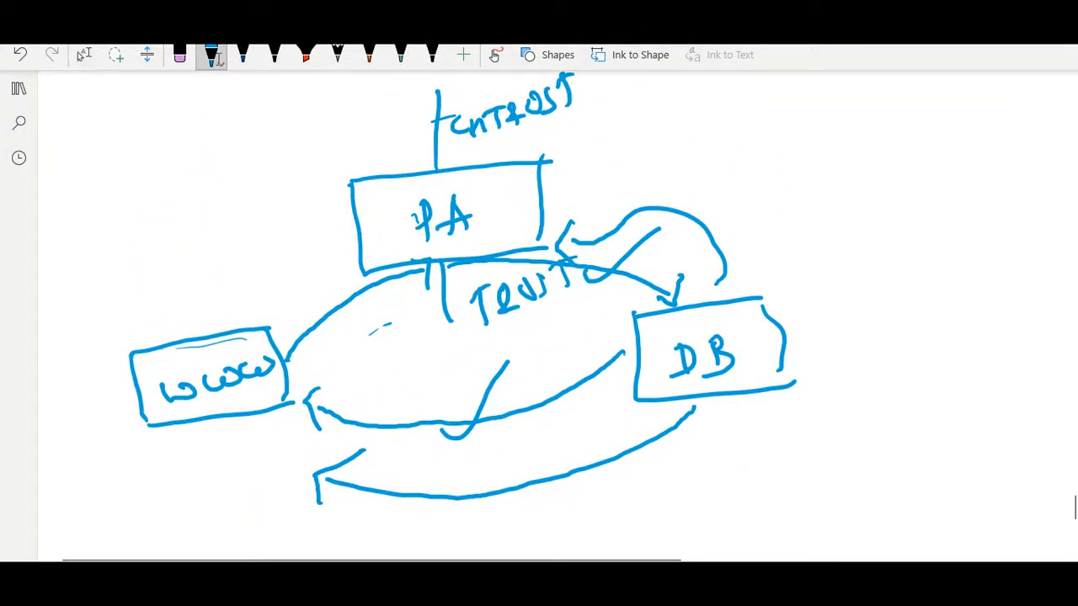
pyautogui.click(215, 59)
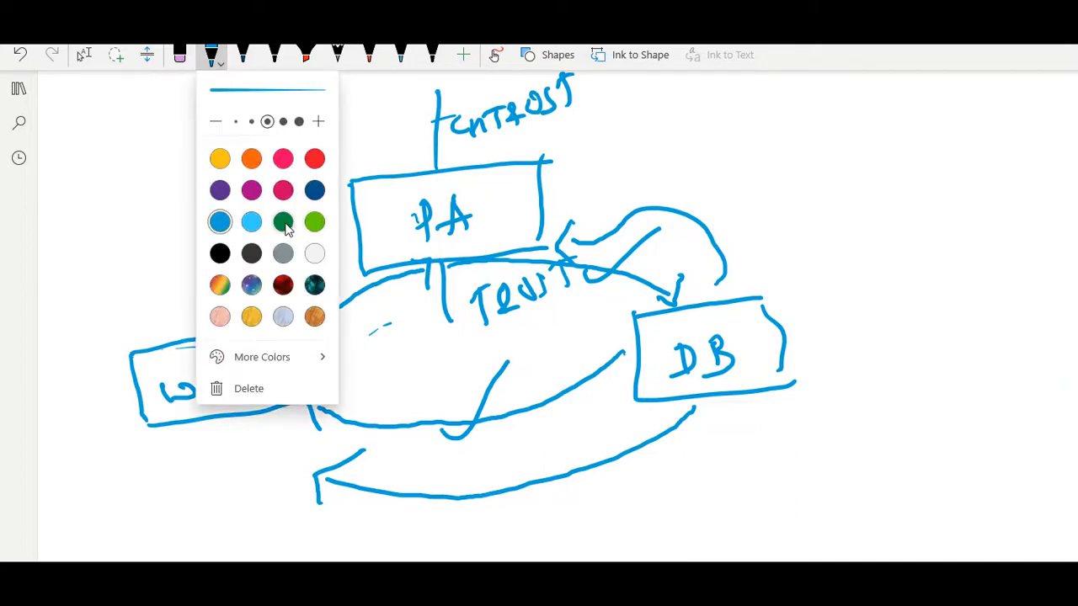
pyautogui.click(283, 223)
pyautogui.press('Escape')
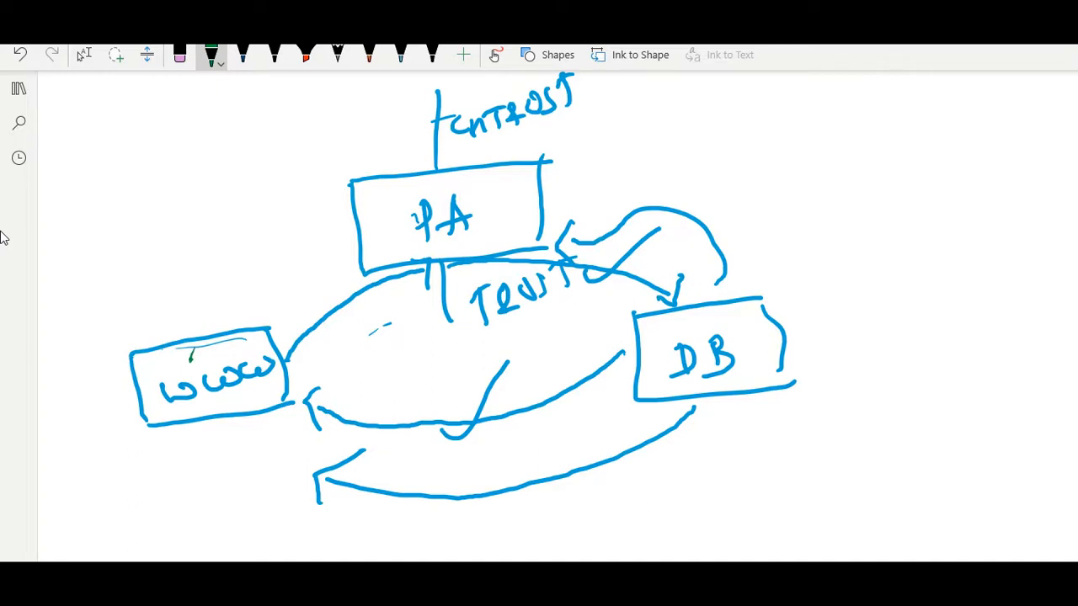
pyautogui.moveTo(191, 359)
pyautogui.mouseDown()
pyautogui.moveTo(239, 307)
pyautogui.moveTo(312, 279)
pyautogui.moveTo(419, 267)
pyautogui.moveTo(405, 288)
pyautogui.mouseUp()
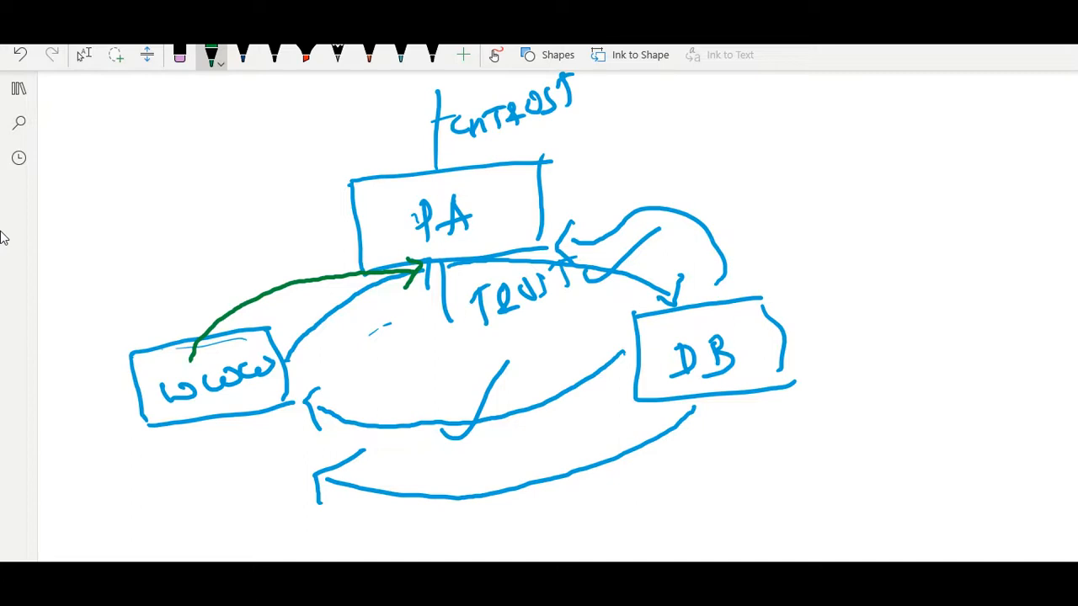
pyautogui.moveTo(476, 277)
pyautogui.mouseDown()
pyautogui.moveTo(426, 286)
pyautogui.moveTo(415, 345)
pyautogui.moveTo(490, 333)
pyautogui.moveTo(475, 278)
pyautogui.mouseUp()
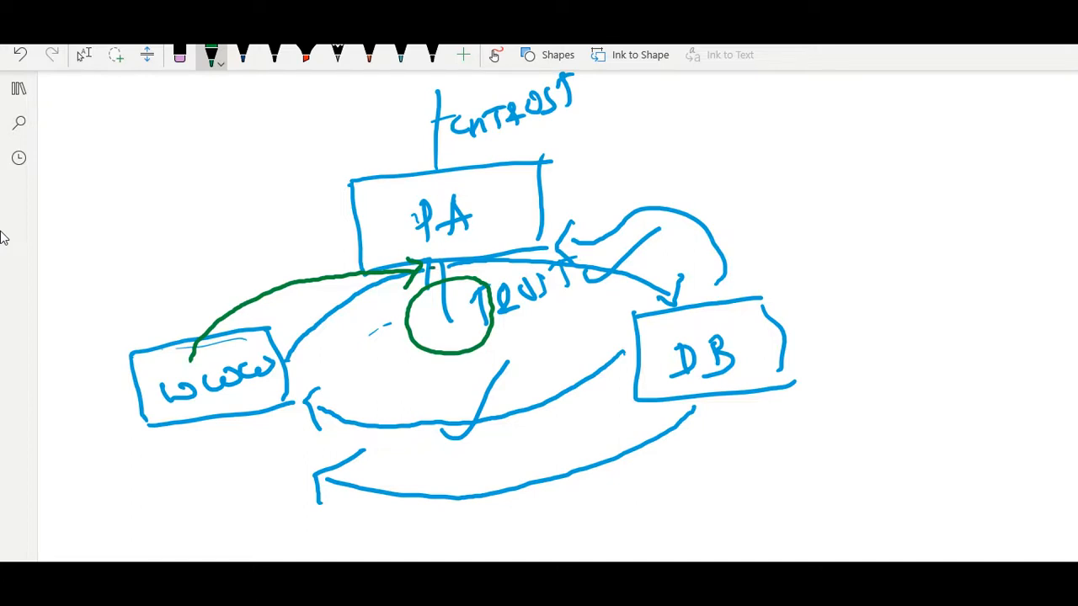
pyautogui.moveTo(432, 268)
pyautogui.mouseDown()
pyautogui.moveTo(469, 286)
pyautogui.moveTo(503, 273)
pyautogui.moveTo(586, 272)
pyautogui.moveTo(628, 301)
pyautogui.moveTo(644, 285)
pyautogui.mouseUp()
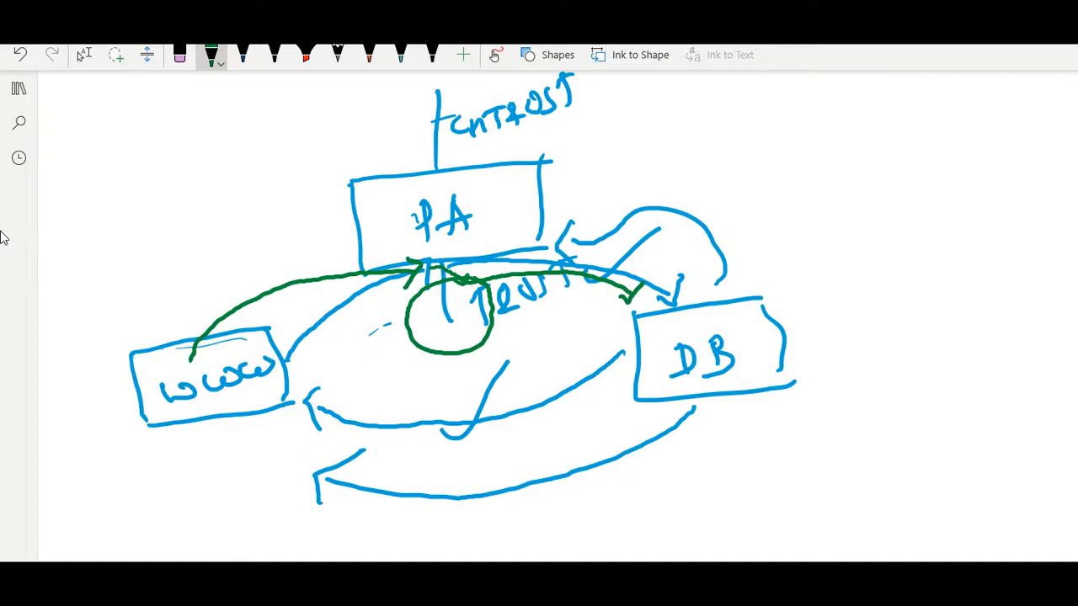
pyautogui.moveTo(745, 337)
pyautogui.mouseDown()
pyautogui.moveTo(734, 303)
pyautogui.moveTo(680, 262)
pyautogui.moveTo(581, 239)
pyautogui.moveTo(519, 242)
pyautogui.moveTo(540, 235)
pyautogui.moveTo(469, 255)
pyautogui.moveTo(484, 259)
pyautogui.mouseUp()
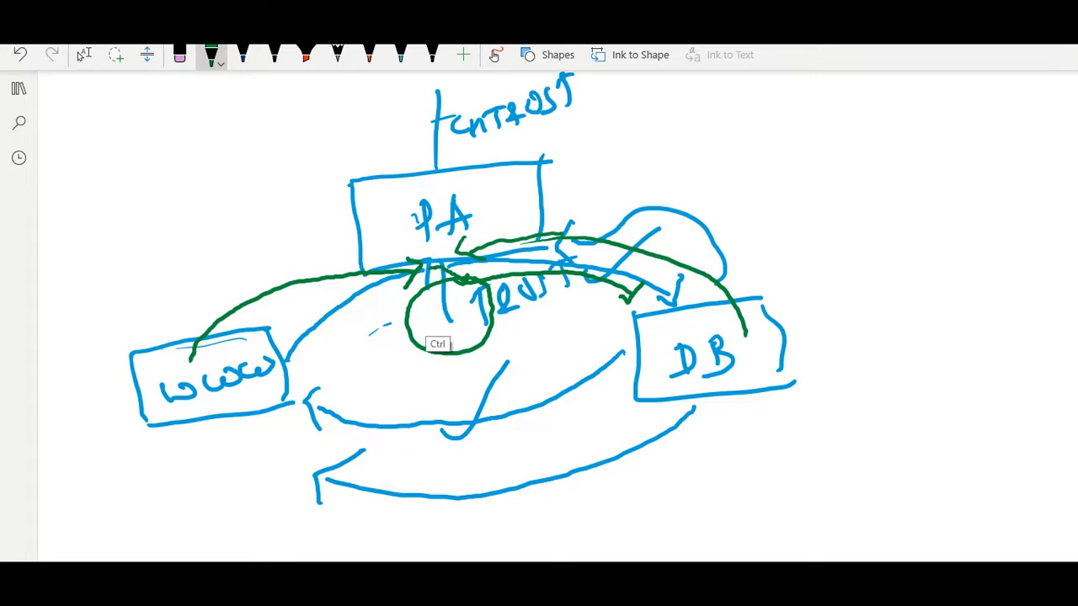
pyautogui.moveTo(435, 269)
pyautogui.mouseDown()
pyautogui.moveTo(428, 320)
pyautogui.moveTo(443, 313)
pyautogui.mouseUp()
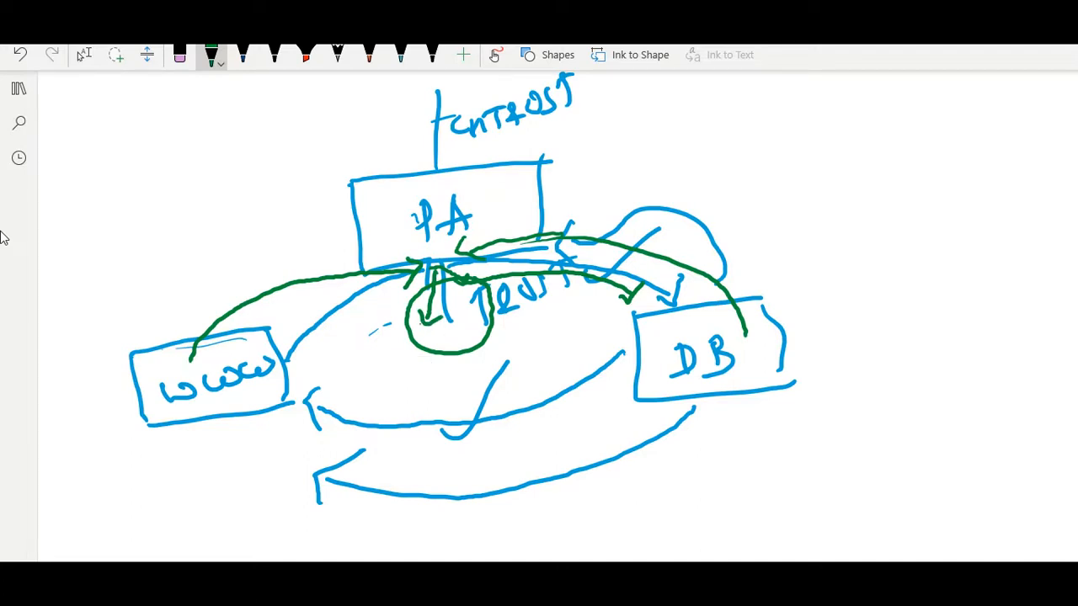
pyautogui.moveTo(416, 319)
pyautogui.mouseDown()
pyautogui.moveTo(342, 337)
pyautogui.moveTo(268, 394)
pyautogui.moveTo(282, 402)
pyautogui.mouseUp()
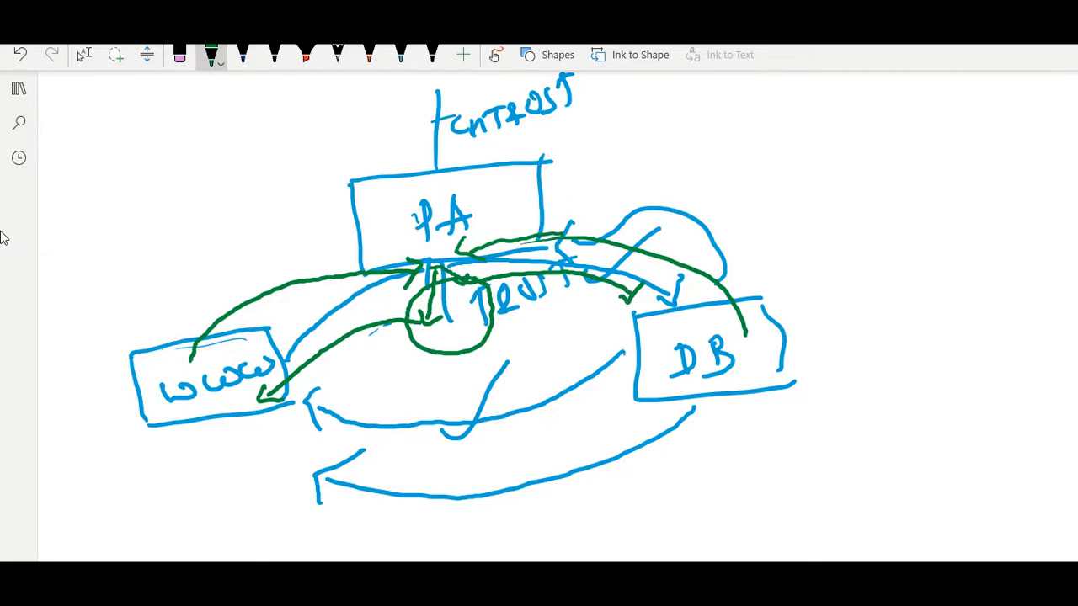
# - Handwrite the green note "DEFAULT INTRA RULE" below the DB box
pyautogui.moveTo(666, 474); pyautogui.dragTo(672, 506)
pyautogui.moveTo(646, 493); pyautogui.dragTo(659, 512)
pyautogui.moveTo(686, 475)
pyautogui.mouseDown()
pyautogui.moveTo(700, 489)
pyautogui.moveTo(707, 480)
pyautogui.mouseUp()
pyautogui.moveTo(686, 476)
pyautogui.mouseDown()
pyautogui.moveTo(695, 467)
pyautogui.moveTo(697, 477)
pyautogui.mouseUp()
pyautogui.moveTo(716, 459)
pyautogui.mouseDown()
pyautogui.moveTo(713, 480)
pyautogui.moveTo(726, 453)
pyautogui.mouseUp()
pyautogui.moveTo(709, 470)
pyautogui.mouseDown()
pyautogui.moveTo(738, 448)
pyautogui.moveTo(746, 465)
pyautogui.mouseUp()
pyautogui.moveTo(729, 462)
pyautogui.mouseDown()
pyautogui.moveTo(770, 441)
pyautogui.moveTo(809, 445)
pyautogui.mouseUp()
pyautogui.moveTo(795, 425); pyautogui.dragTo(805, 419)
pyautogui.moveTo(749, 500); pyautogui.dragTo(746, 525)
pyautogui.moveTo(732, 499)
pyautogui.mouseDown()
pyautogui.moveTo(758, 492)
pyautogui.moveTo(751, 518)
pyautogui.mouseUp()
pyautogui.moveTo(765, 492)
pyautogui.mouseDown()
pyautogui.moveTo(766, 511)
pyautogui.moveTo(779, 495)
pyautogui.mouseUp()
pyautogui.moveTo(783, 497); pyautogui.dragTo(800, 472)
pyautogui.moveTo(805, 473)
pyautogui.mouseDown()
pyautogui.moveTo(807, 495)
pyautogui.moveTo(819, 469)
pyautogui.mouseUp()
pyautogui.moveTo(820, 471)
pyautogui.mouseDown()
pyautogui.moveTo(822, 487)
pyautogui.moveTo(815, 480)
pyautogui.mouseUp()
pyautogui.moveTo(815, 480)
pyautogui.mouseDown()
pyautogui.moveTo(837, 477)
pyautogui.moveTo(852, 455)
pyautogui.mouseUp()
pyautogui.moveTo(852, 454)
pyautogui.mouseDown()
pyautogui.moveTo(862, 470)
pyautogui.moveTo(860, 459)
pyautogui.moveTo(894, 461)
pyautogui.mouseUp()
pyautogui.moveTo(891, 437)
pyautogui.mouseDown()
pyautogui.moveTo(911, 460)
pyautogui.moveTo(935, 428)
pyautogui.moveTo(956, 446)
pyautogui.mouseUp()
pyautogui.moveTo(975, 410)
pyautogui.mouseDown()
pyautogui.moveTo(992, 432)
pyautogui.moveTo(987, 416)
pyautogui.mouseUp()
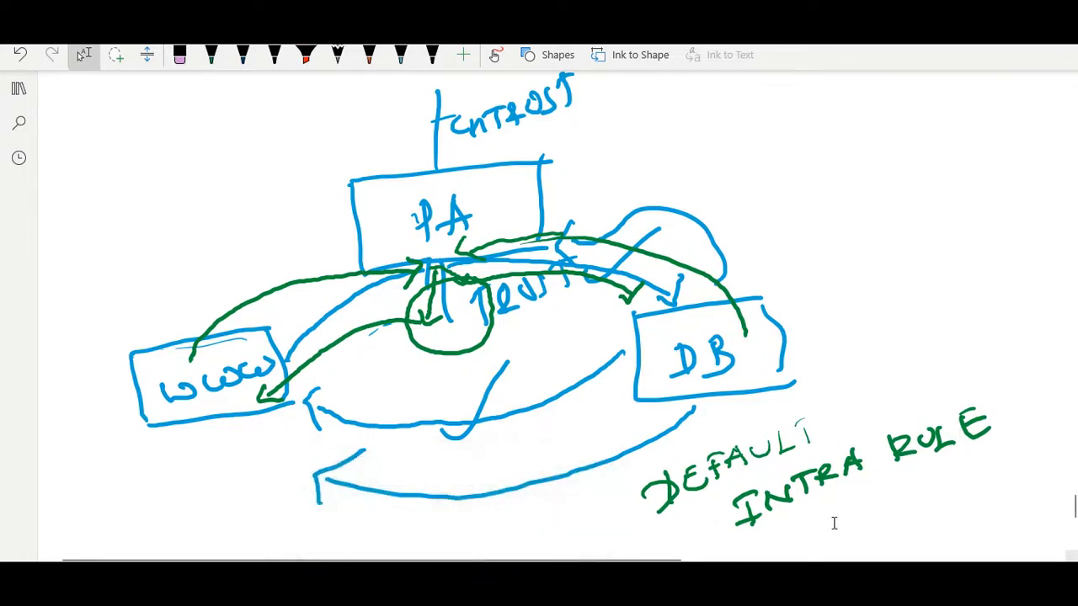
# - Bring up the WWW-VM terminal, check that the ping to 192.168.240.36 is still running, and minimize it
pyautogui.scroll(1, 862, 505)
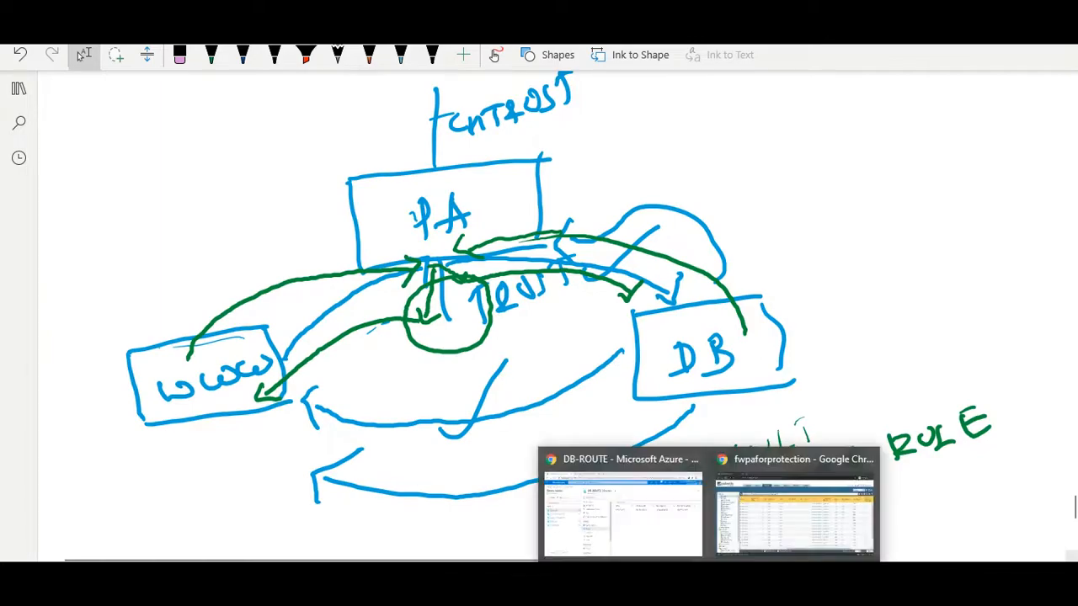
pyautogui.moveTo(784, 581)
pyautogui.click(692, 510)
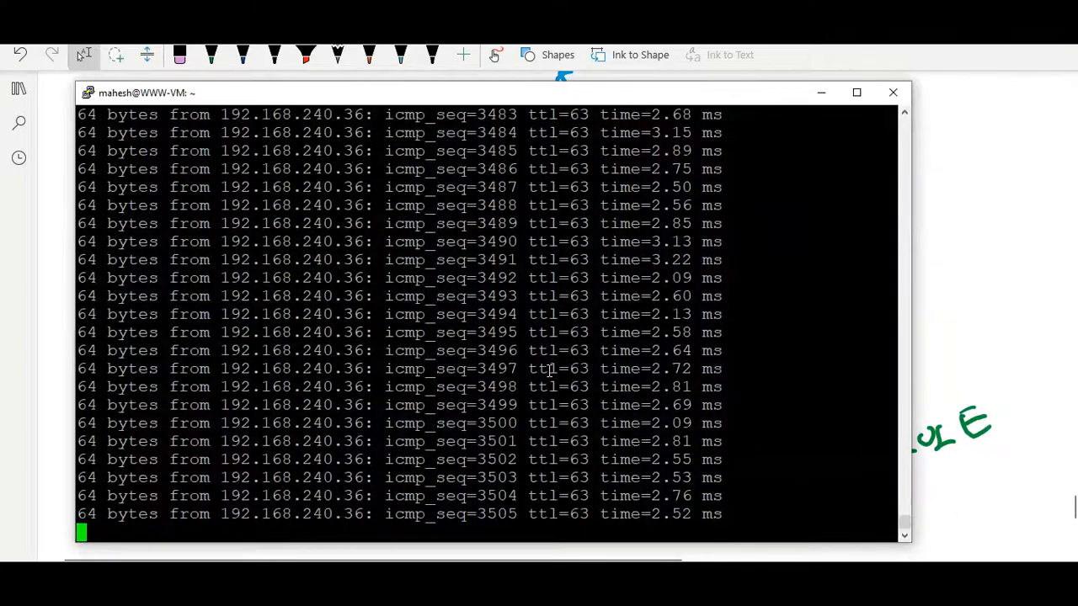
pyautogui.click(822, 92)
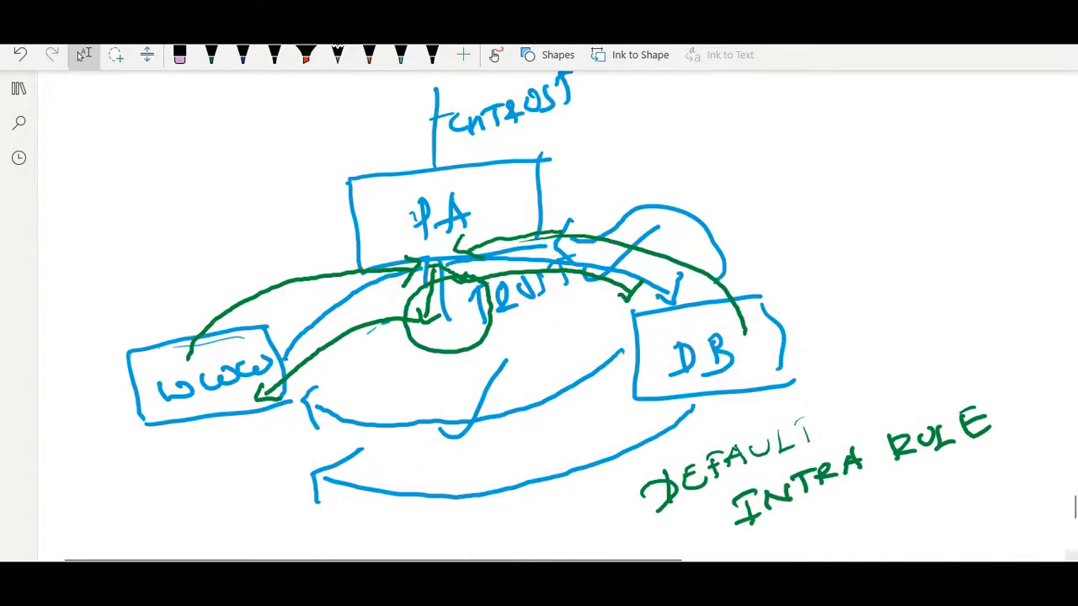
# - Switch to the Palo Alto firewall and set the action of the intrazone-default security rule to Deny
pyautogui.moveTo(709, 581)
pyautogui.click(814, 517)
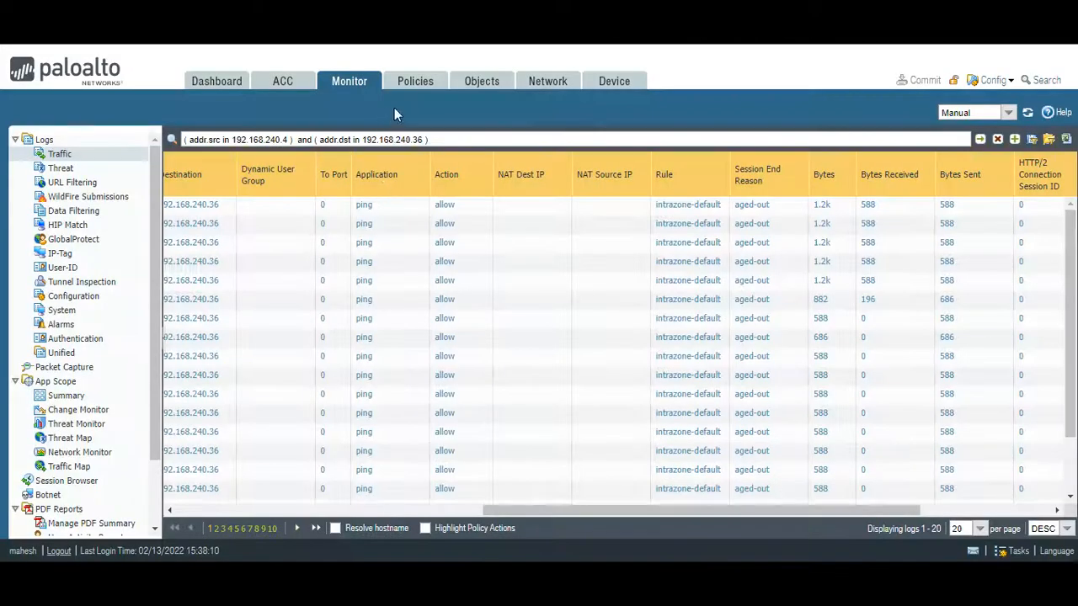
pyautogui.click(415, 82)
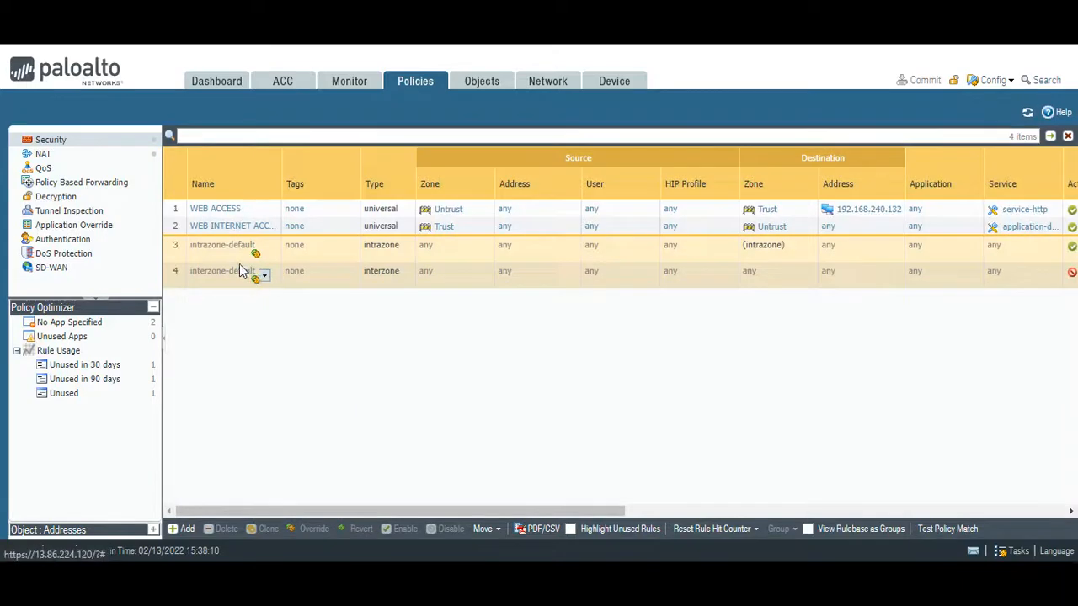
pyautogui.click(211, 246)
pyautogui.click(339, 194)
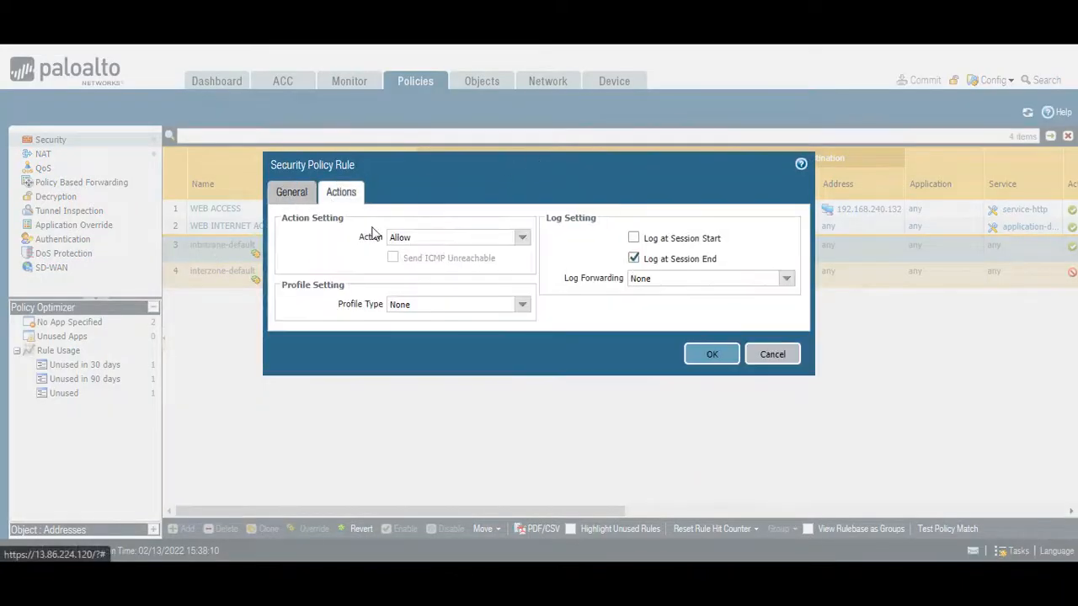
pyautogui.click(522, 237)
pyautogui.click(408, 254)
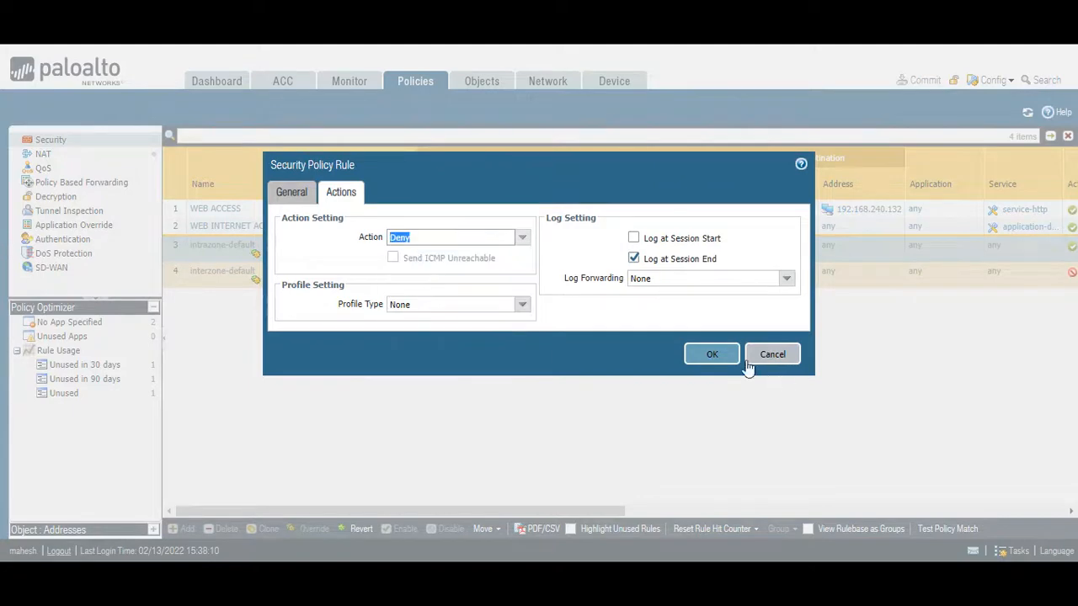
pyautogui.click(712, 354)
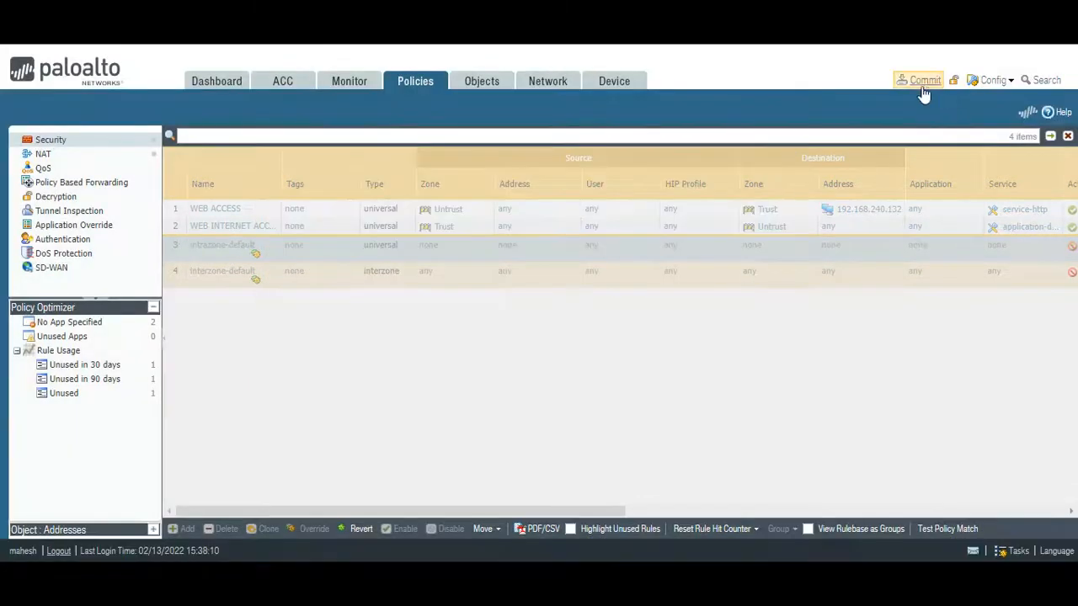
# - Commit the firewall configuration and bring up the WWW-VM terminal to watch the ping replies
pyautogui.click(921, 81)
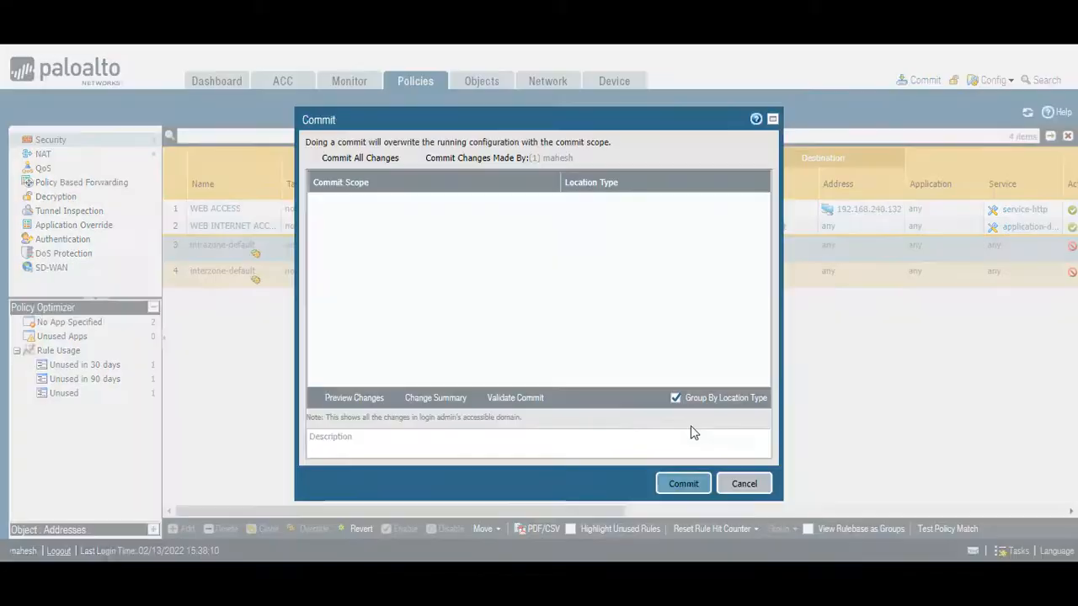
pyautogui.click(685, 485)
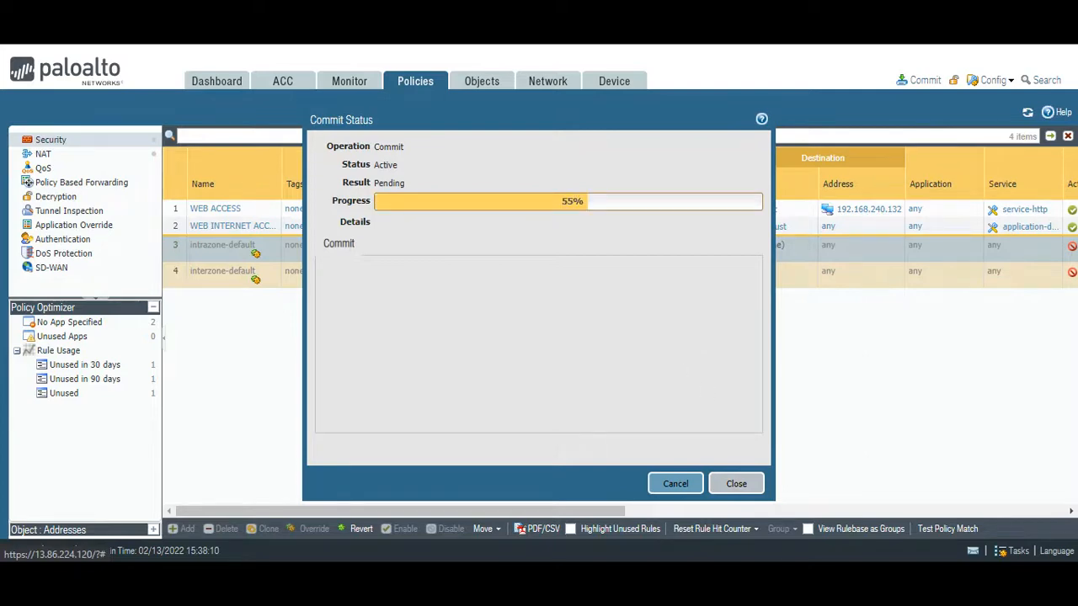
pyautogui.click(687, 505)
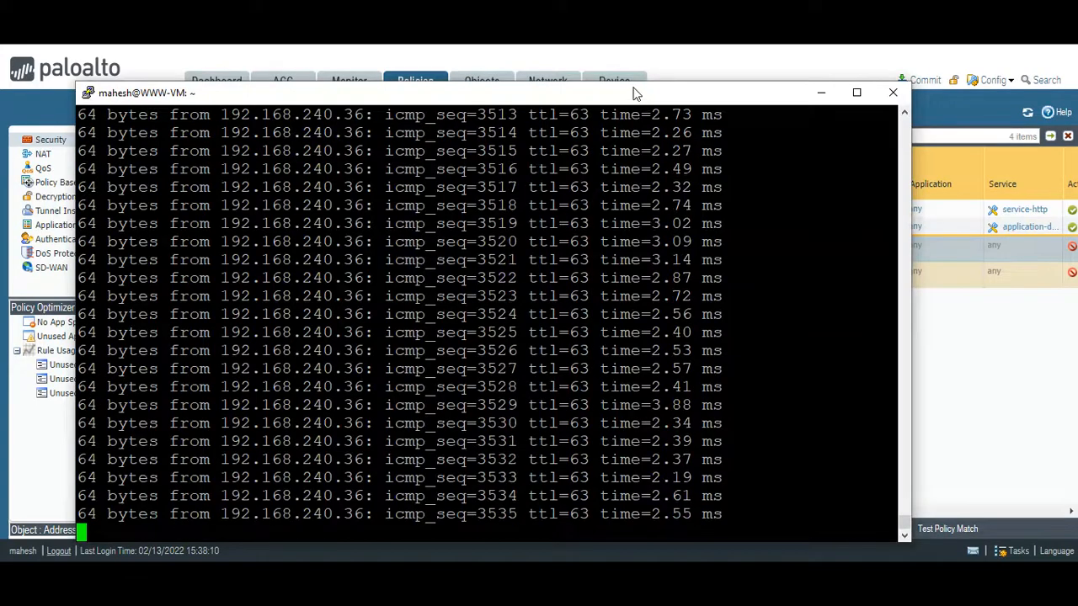
# - Move the WWW-VM terminal below the commit progress, add three blank lines after the last ping reply, and minimize it
pyautogui.moveTo(635, 91); pyautogui.dragTo(753, 263)
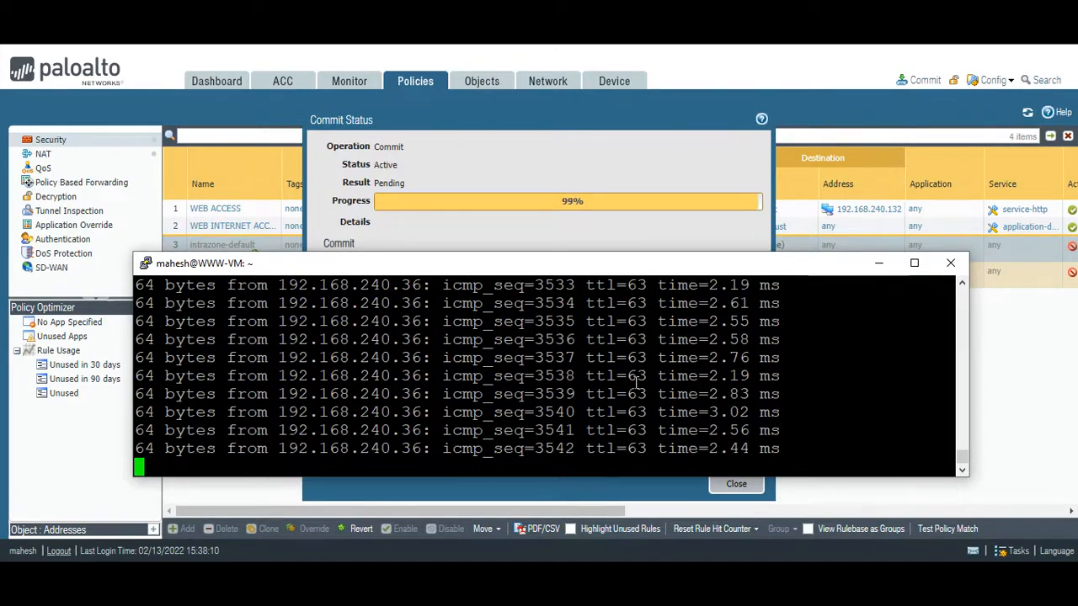
pyautogui.press('Return')
pyautogui.press('Return')
pyautogui.press('Return')
pyautogui.press('Return')
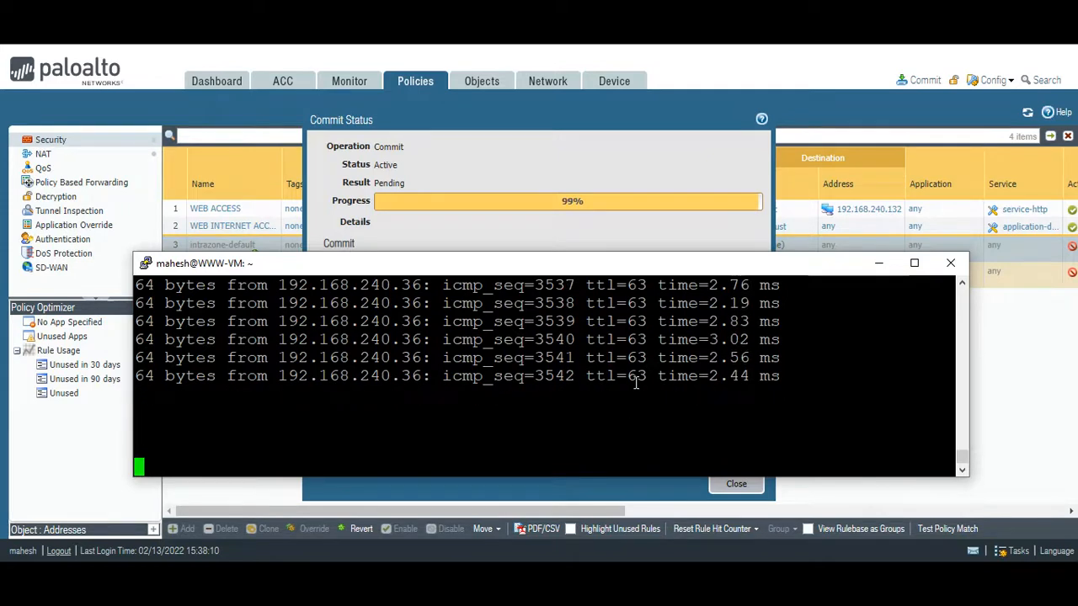
pyautogui.click(877, 264)
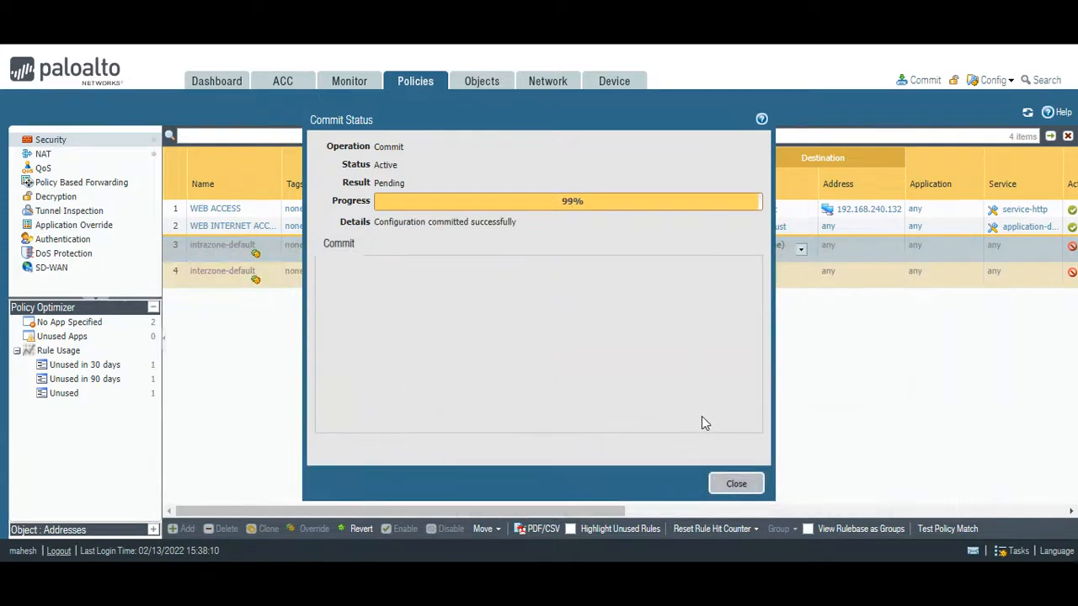
# - Dismiss the commit status and refresh the filtered traffic log to examine the action, rule and session end reason of the newest pings
pyautogui.click(732, 484)
pyautogui.click(349, 84)
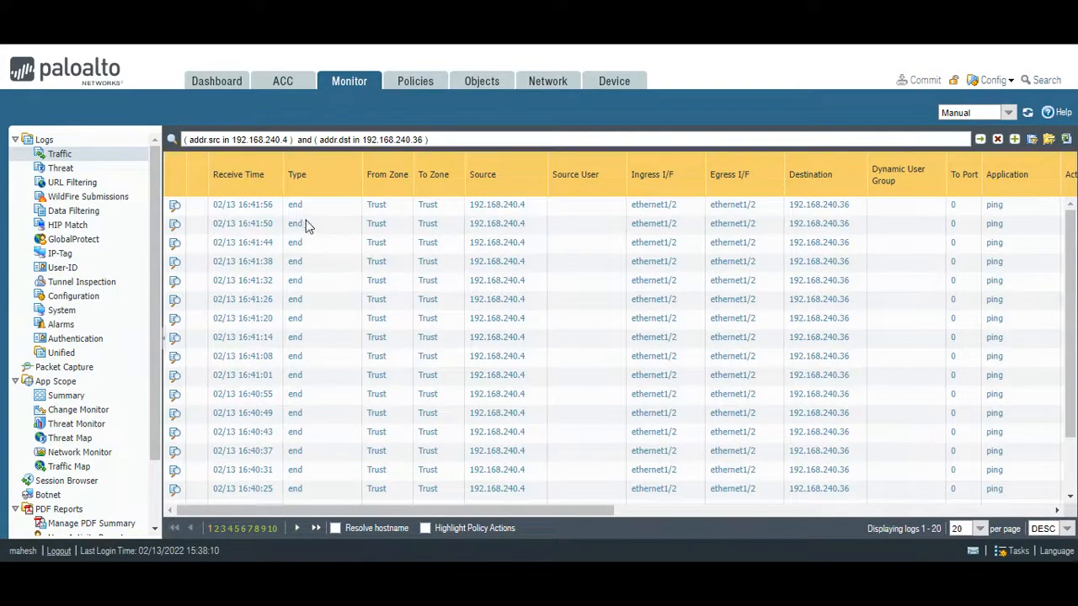
pyautogui.click(982, 138)
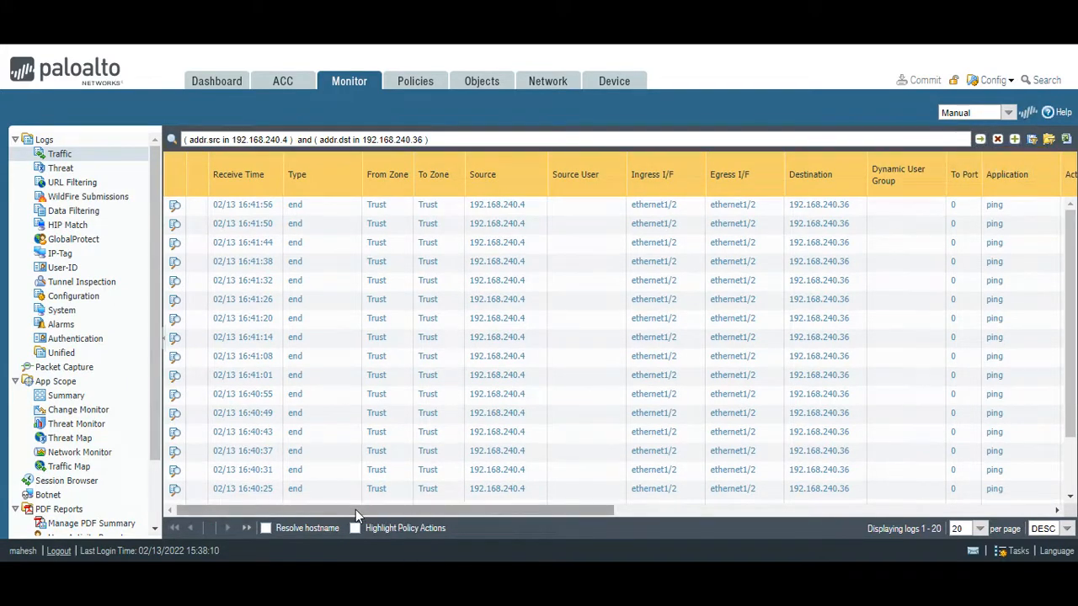
pyautogui.moveTo(355, 509); pyautogui.dragTo(612, 518)
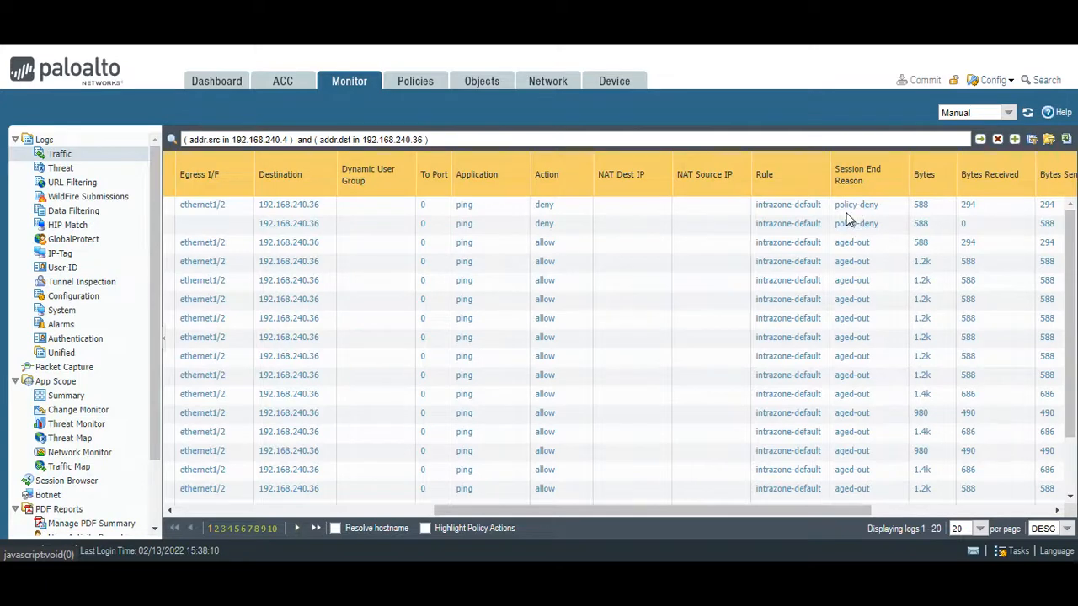
# - Add a security policy rule named "ALLOW WEB TO DB PING" with the rule type intrazone
pyautogui.click(413, 83)
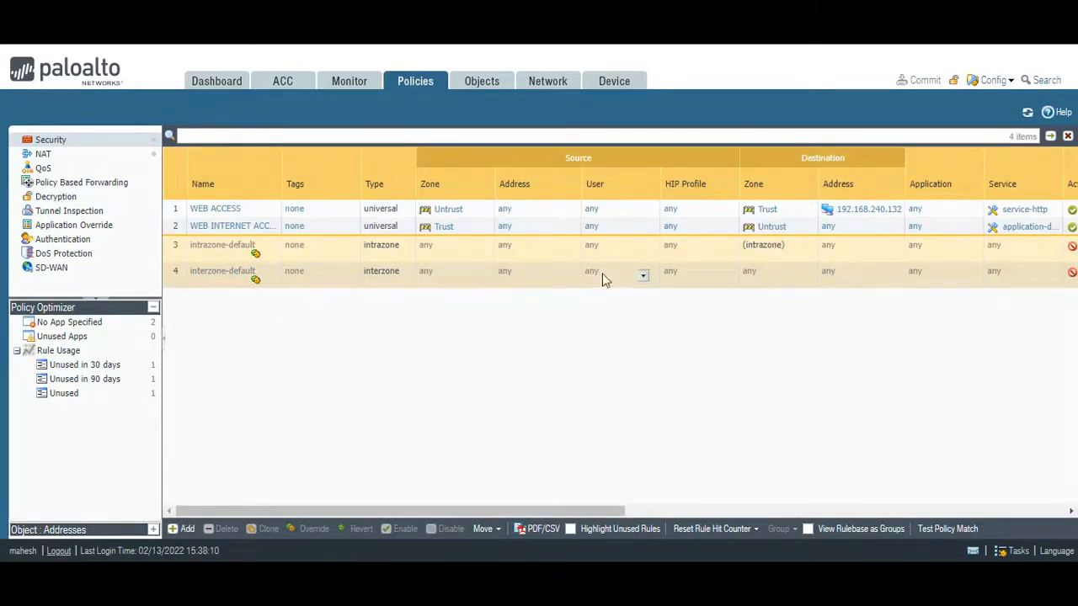
pyautogui.click(186, 528)
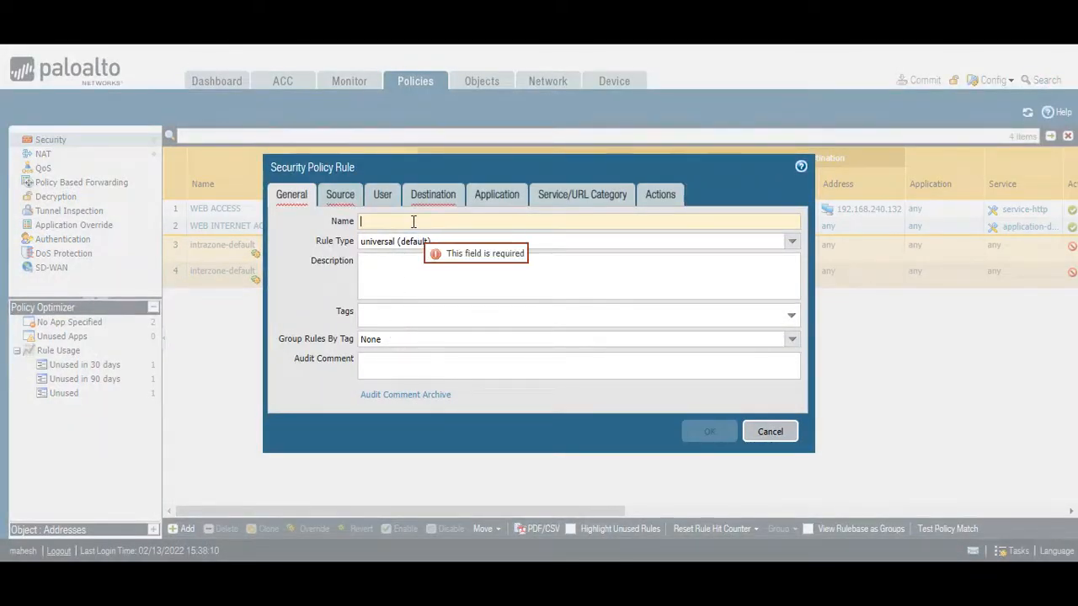
pyautogui.write('ALLOW')
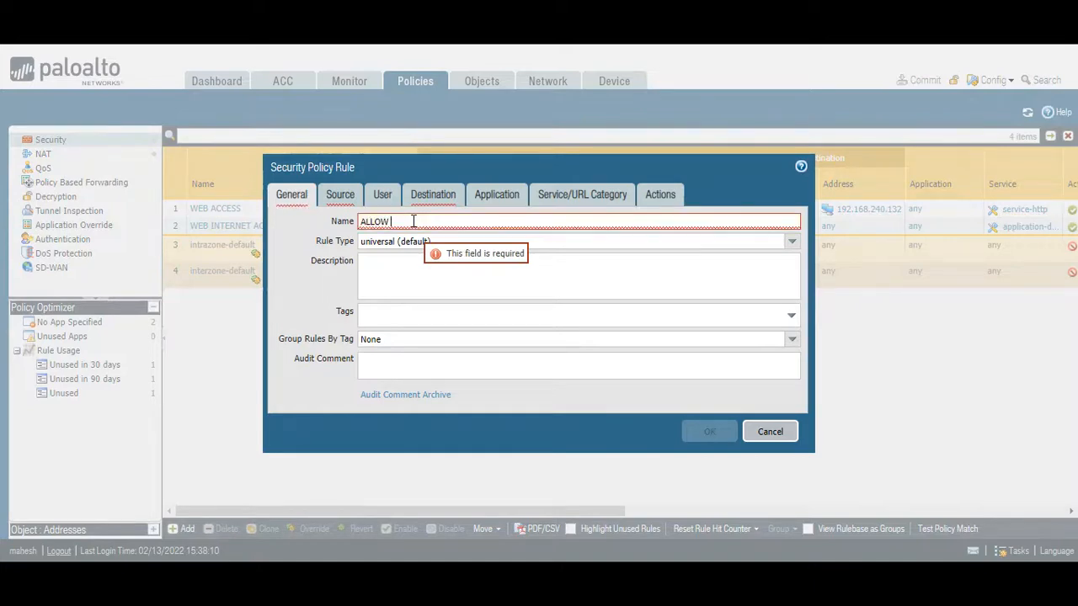
pyautogui.write(' WEB TO DB P')
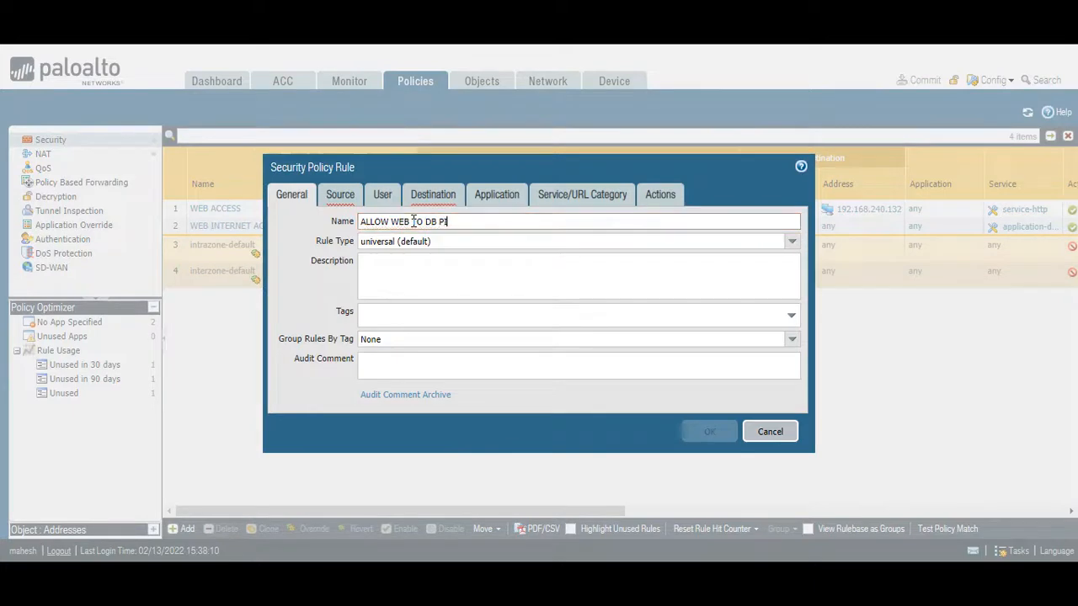
pyautogui.write('ING')
pyautogui.click(792, 244)
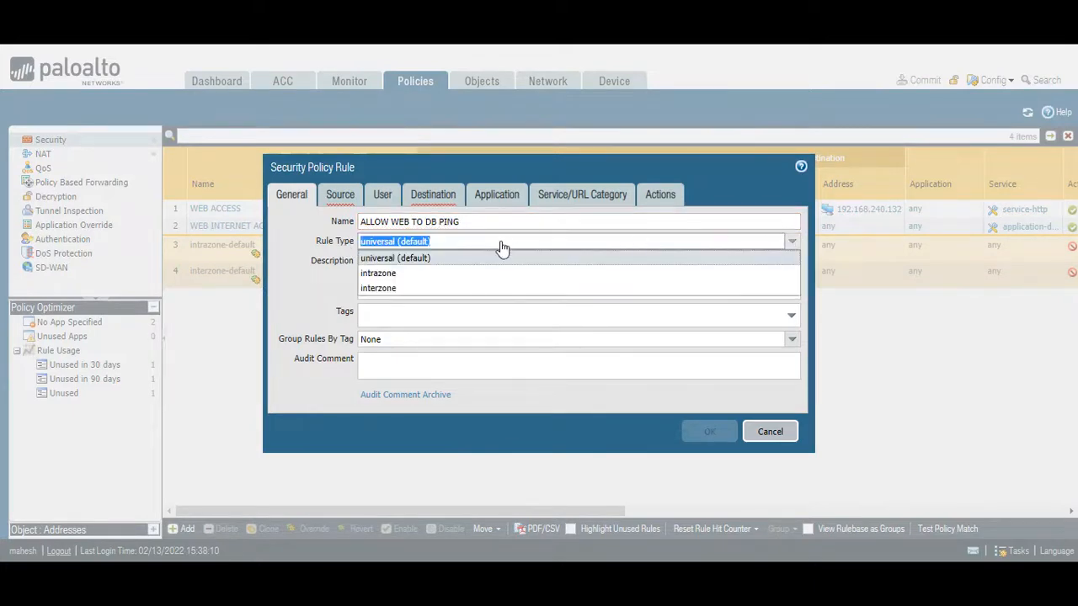
pyautogui.click(374, 278)
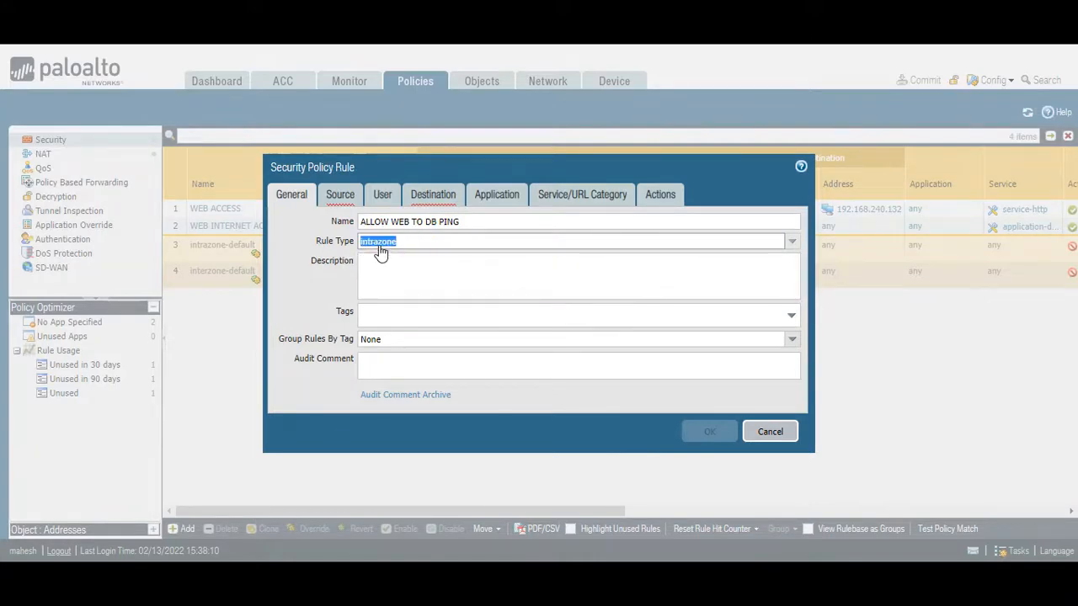
# - Add Trust as the source zone of the ALLOW WEB TO DB PING rule
pyautogui.click(341, 202)
pyautogui.click(295, 391)
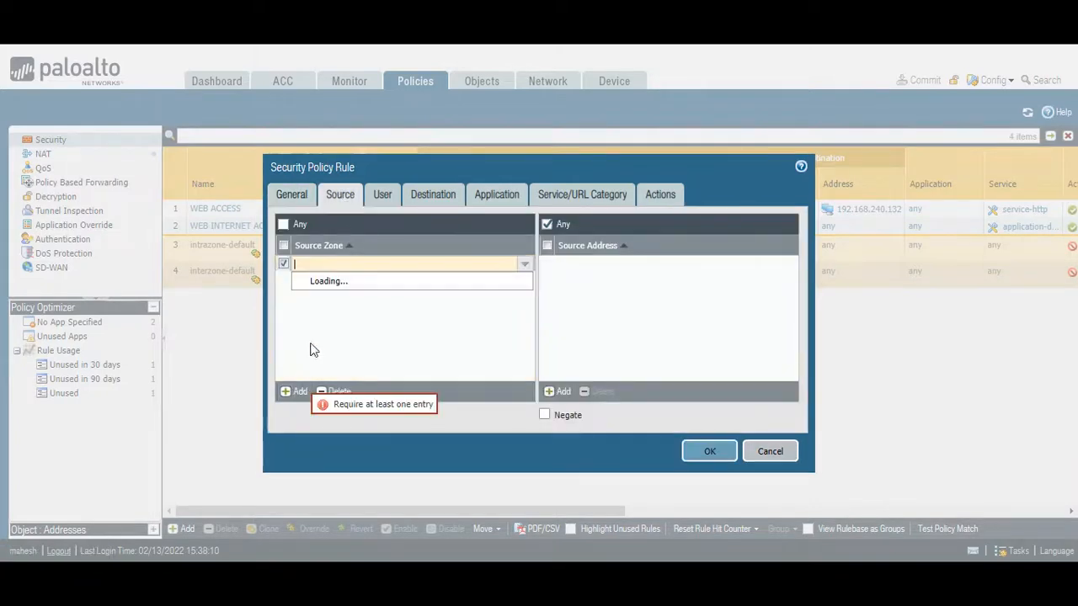
pyautogui.click(329, 283)
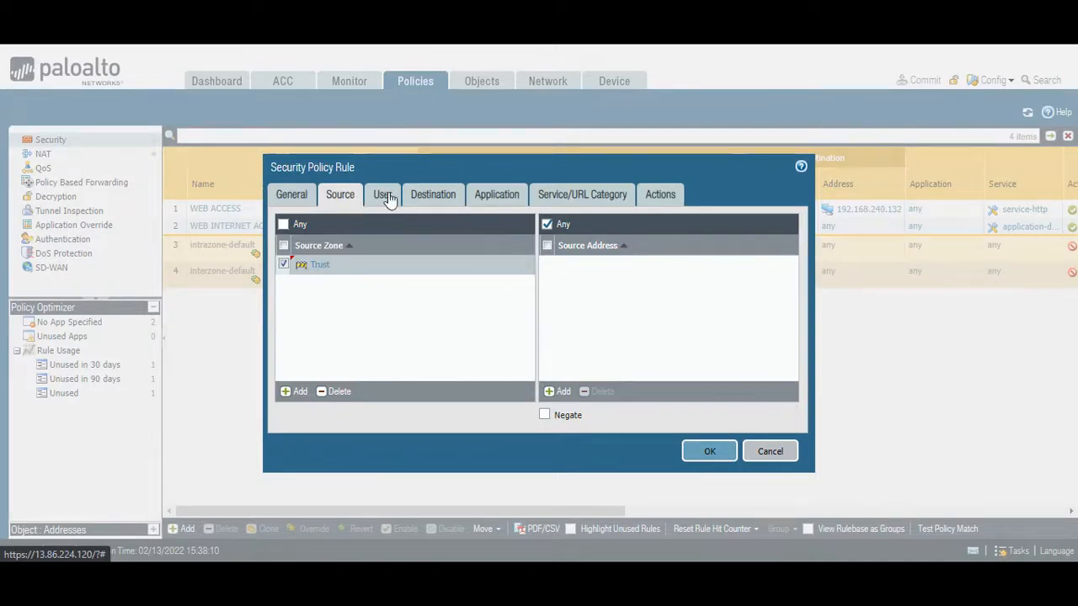
# - Compare the rule's destination zone settings under the intrazone and universal rule types, and set the type back to intrazone
pyautogui.click(421, 200)
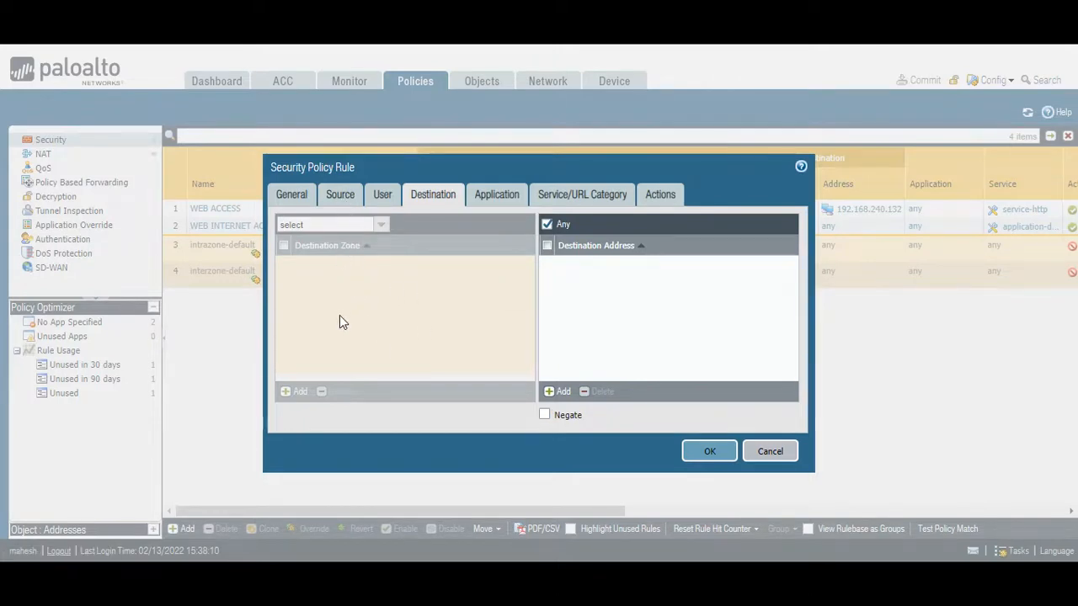
pyautogui.click(286, 194)
pyautogui.click(792, 242)
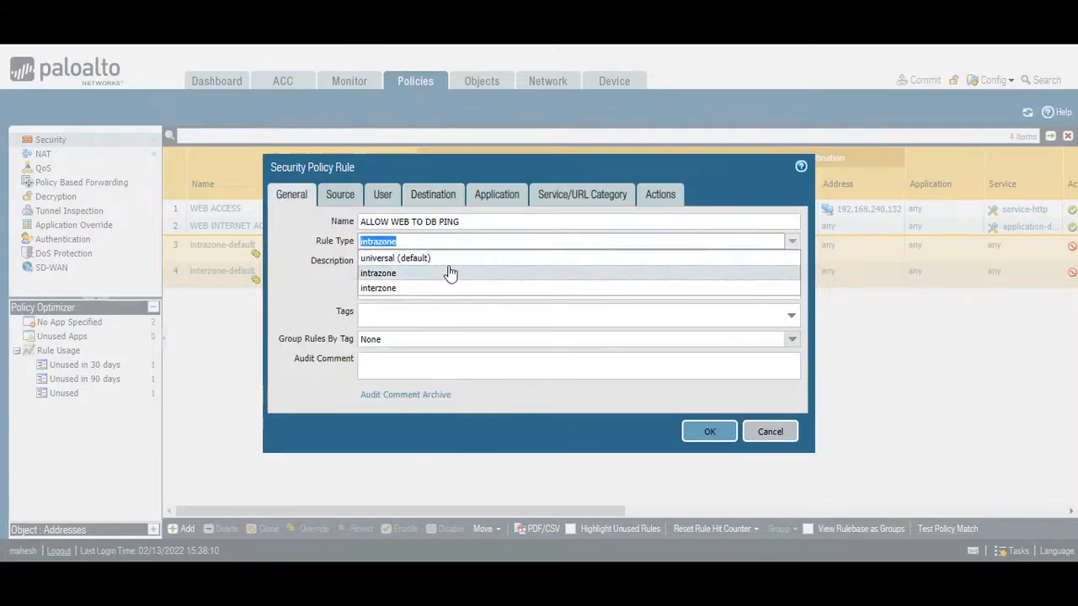
pyautogui.click(440, 264)
pyautogui.click(417, 197)
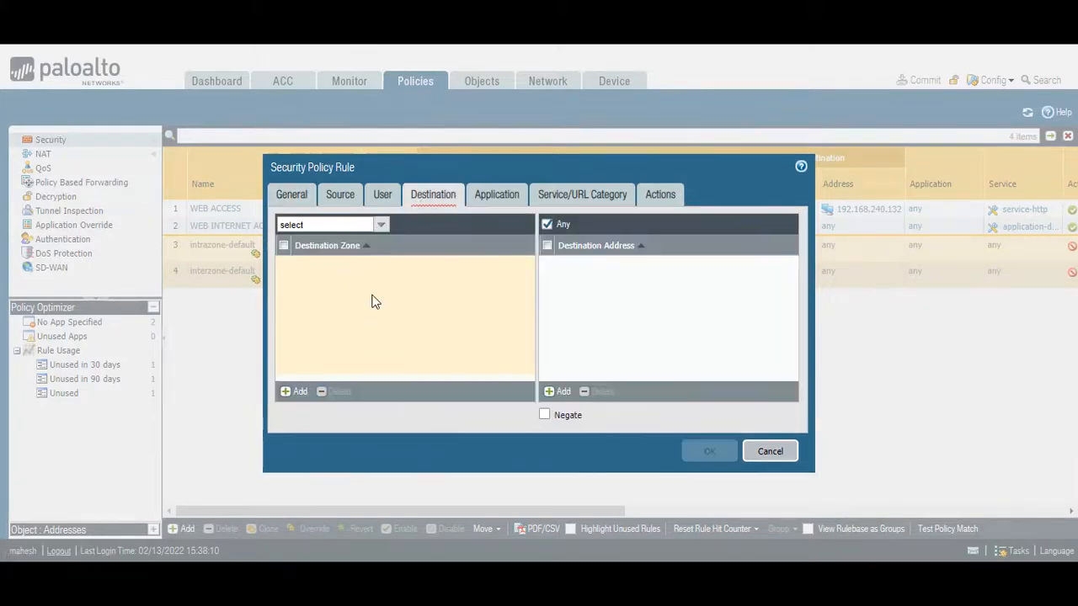
pyautogui.click(299, 194)
pyautogui.click(789, 242)
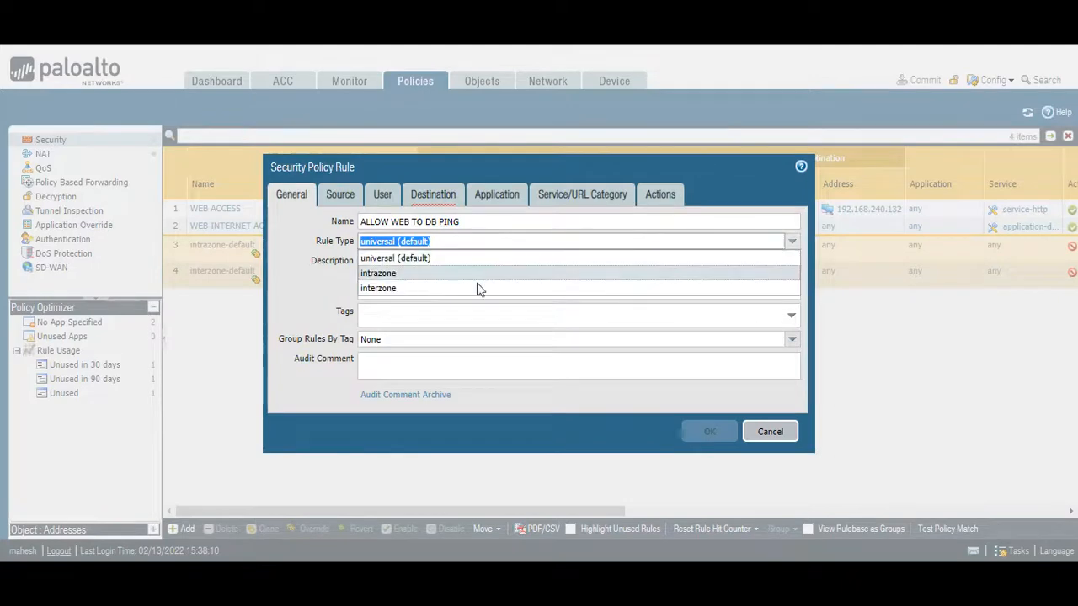
pyautogui.click(394, 273)
pyautogui.click(339, 196)
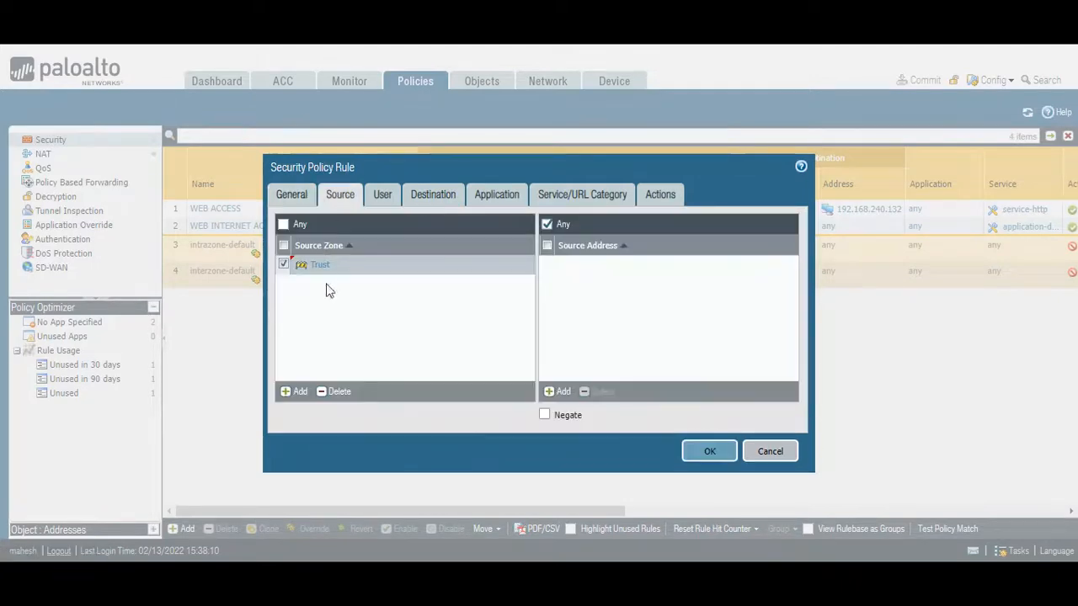
pyautogui.click(421, 200)
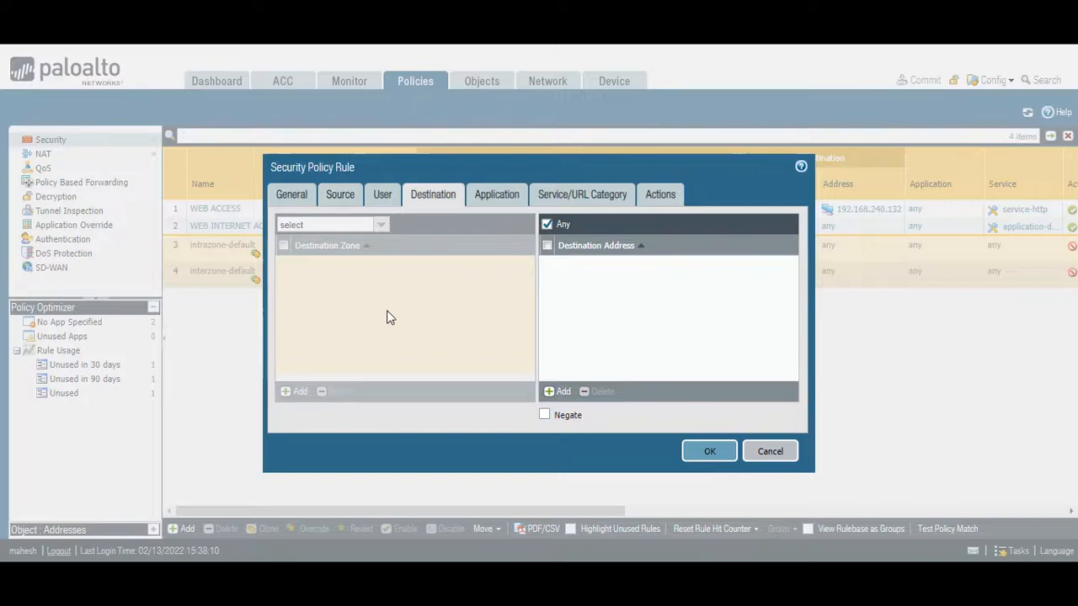
pyautogui.click(496, 201)
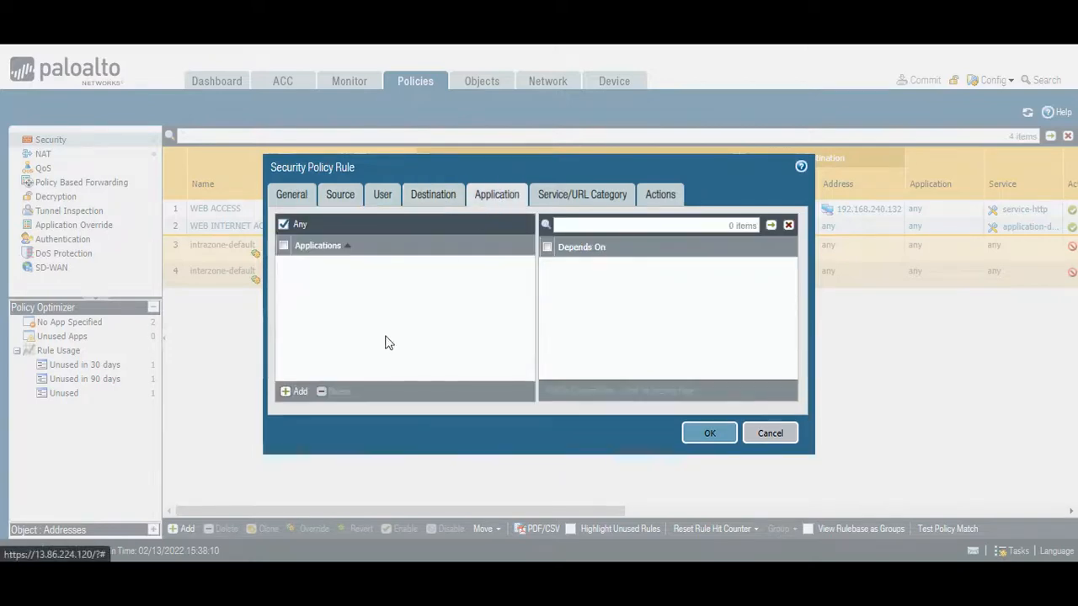
pyautogui.click(293, 394)
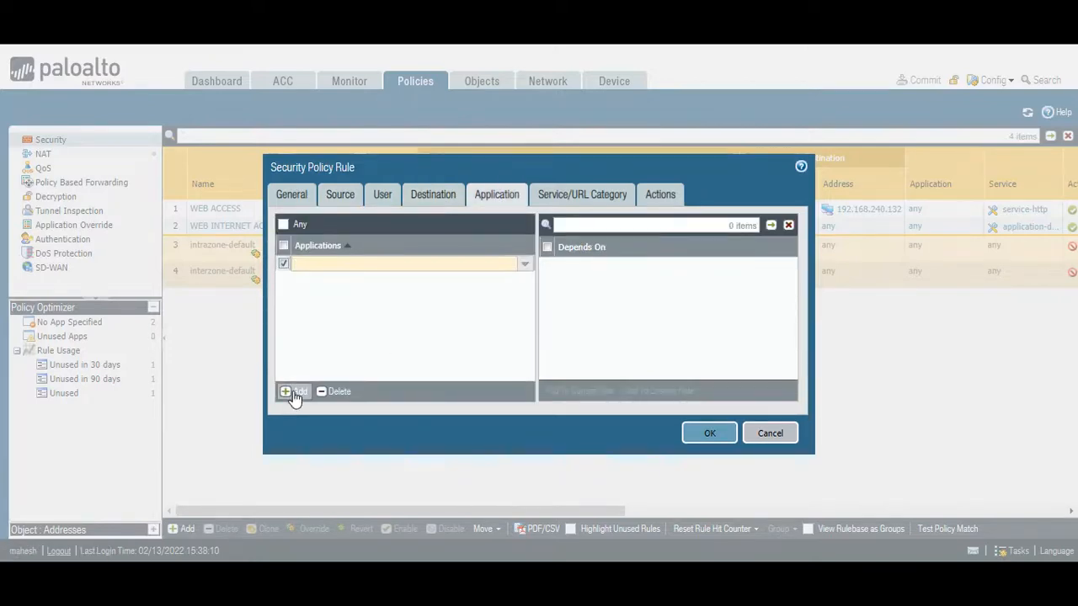
pyautogui.press('BackSpace')
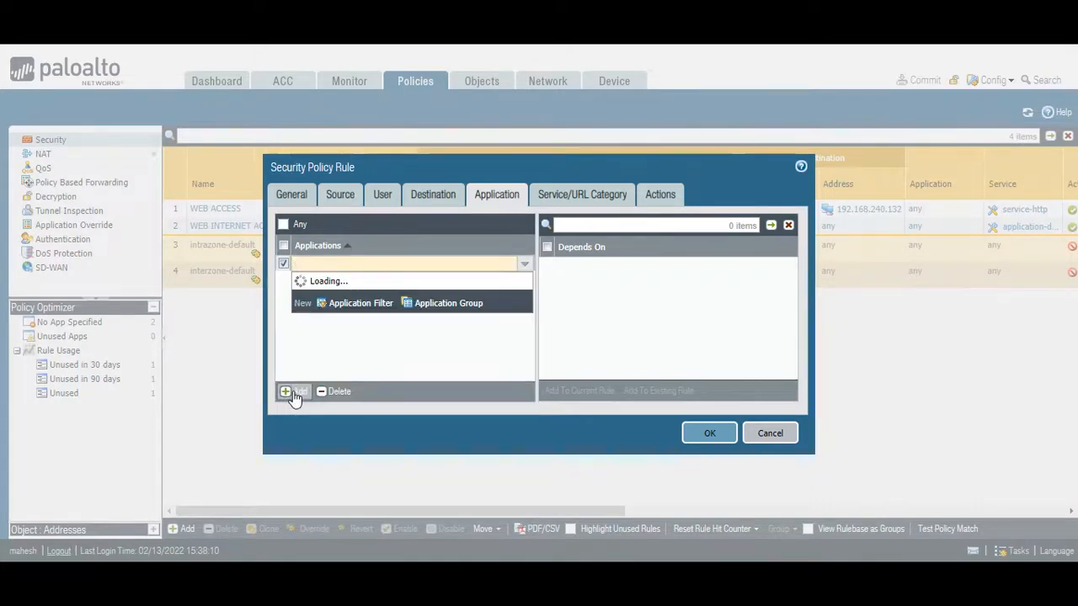
pyautogui.click(287, 246)
pyautogui.click(283, 249)
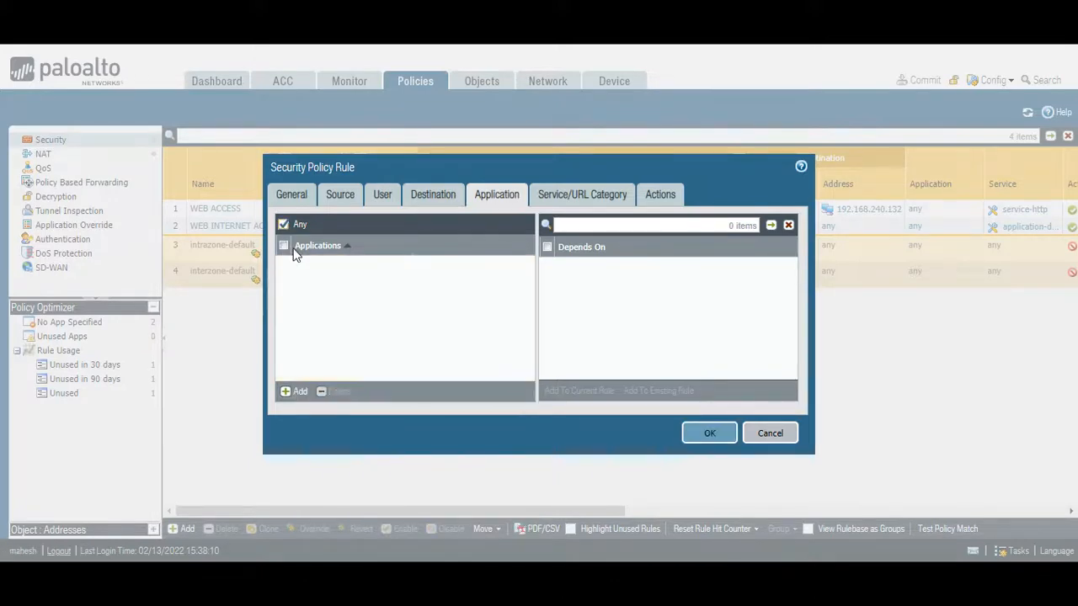
# - Keep the rule's action at Allow with logging at session end, and save the rule
pyautogui.click(661, 194)
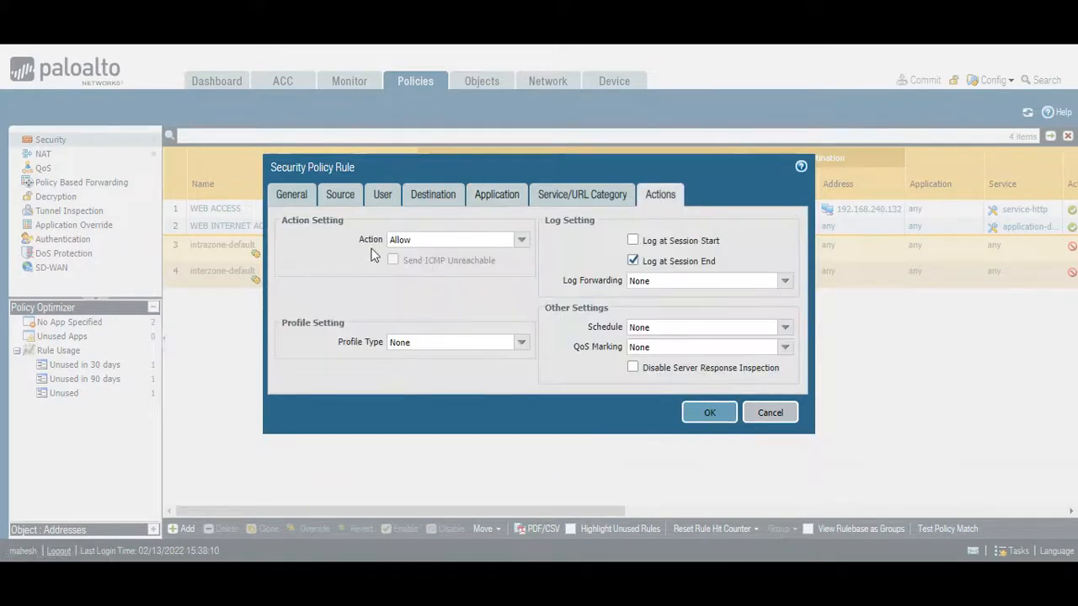
pyautogui.click(709, 412)
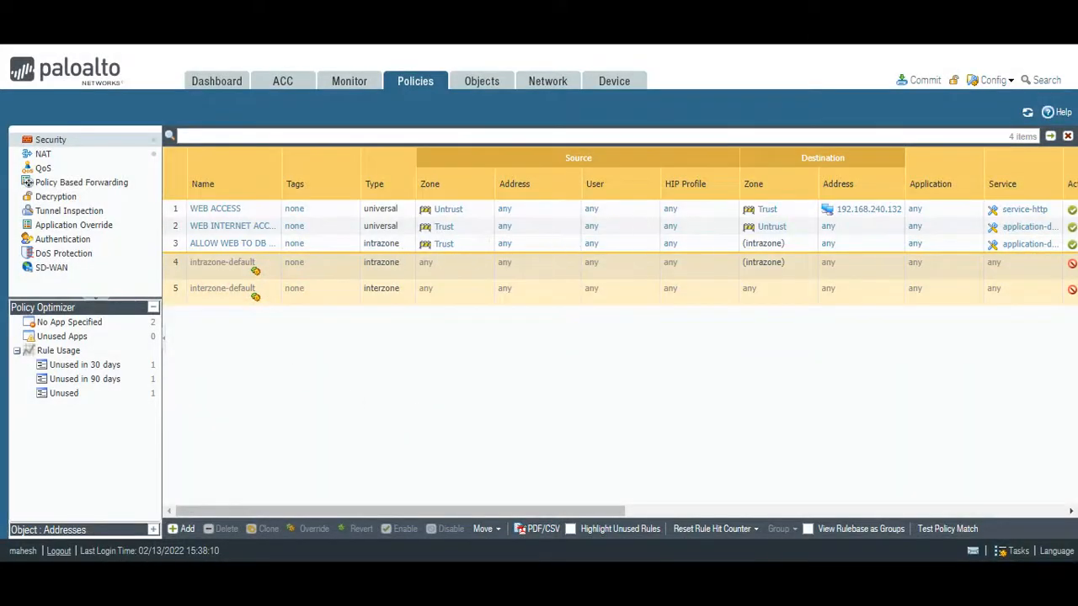
# - Commit the new intrazone rule and bring up the WWW-VM terminal to watch the ping to 192.168.240.36
pyautogui.moveTo(686, 581)
pyautogui.click(687, 505)
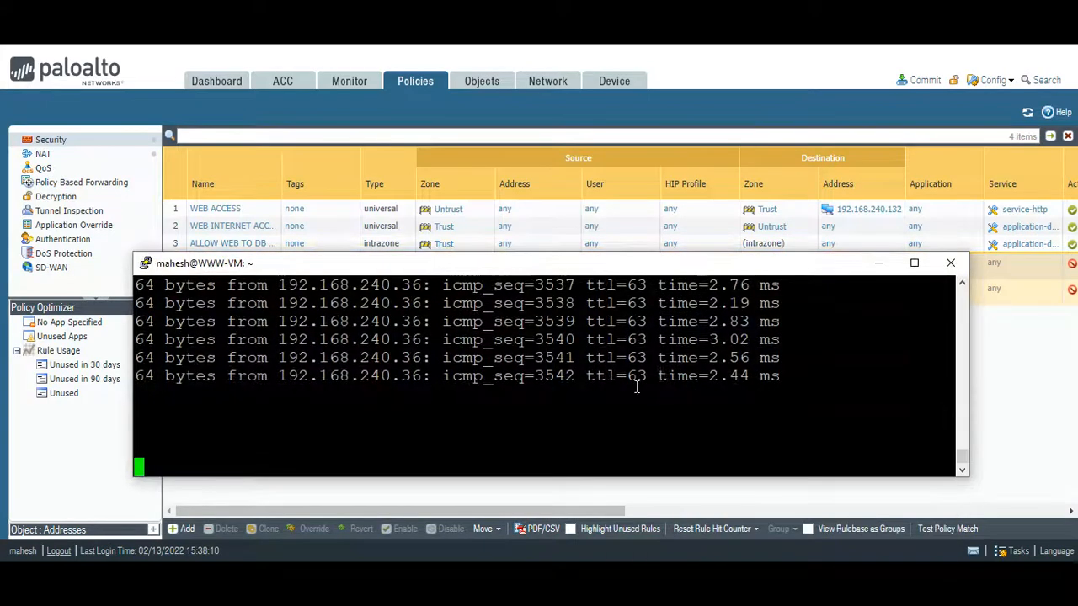
pyautogui.click(907, 136)
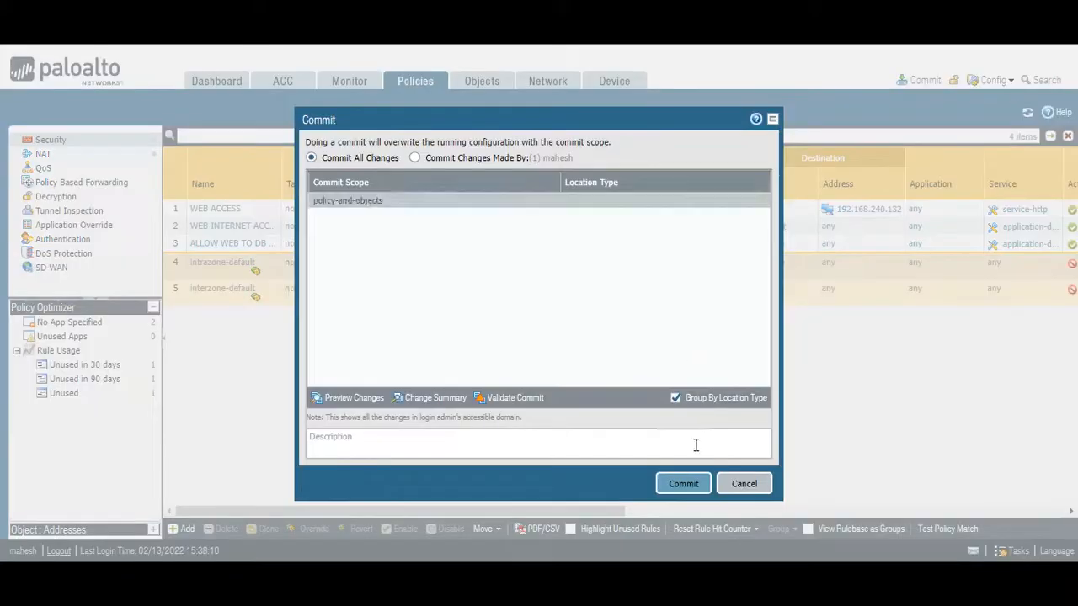
pyautogui.click(683, 484)
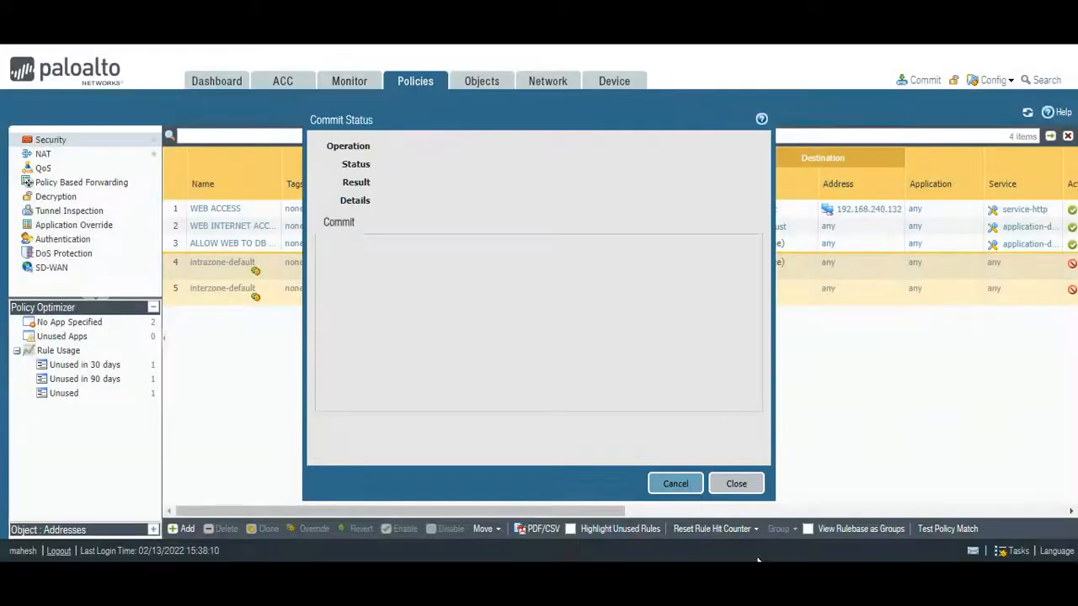
pyautogui.moveTo(686, 581)
pyautogui.click(725, 515)
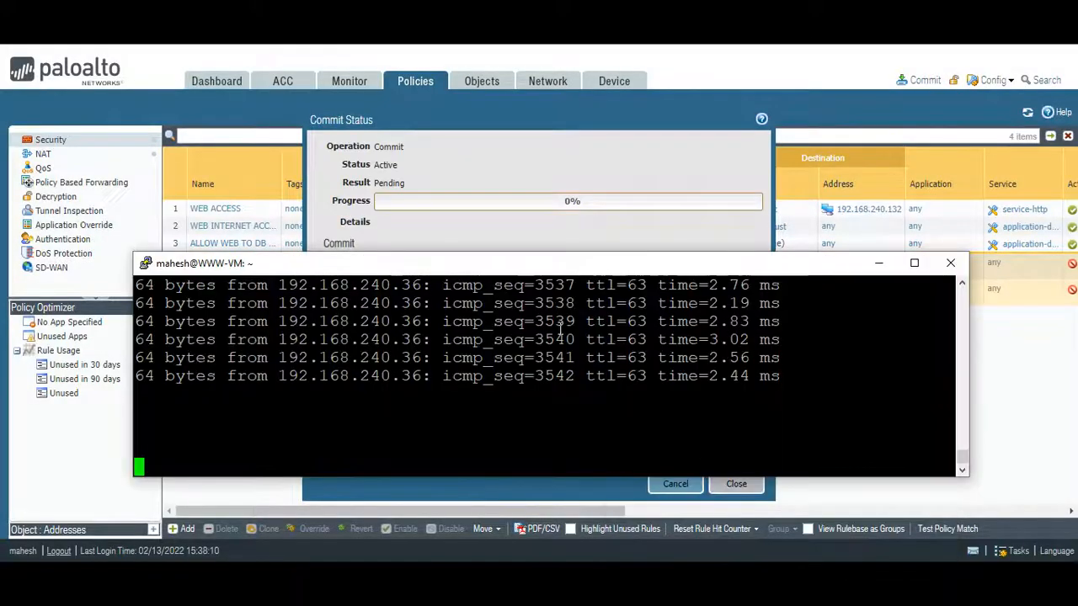